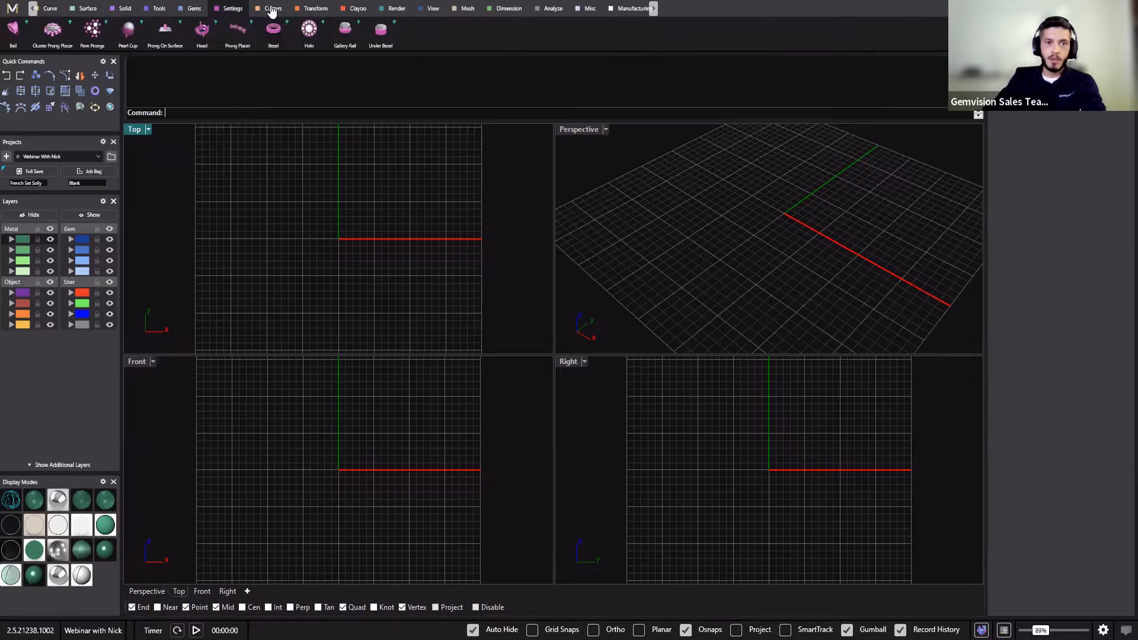
click(273, 11)
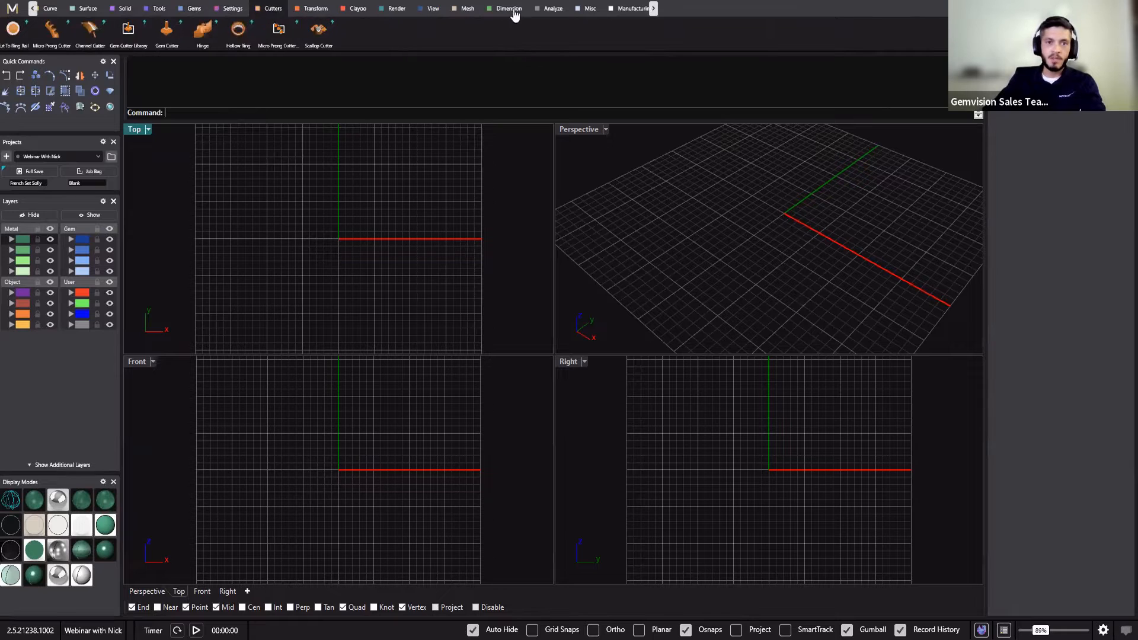
click(631, 8)
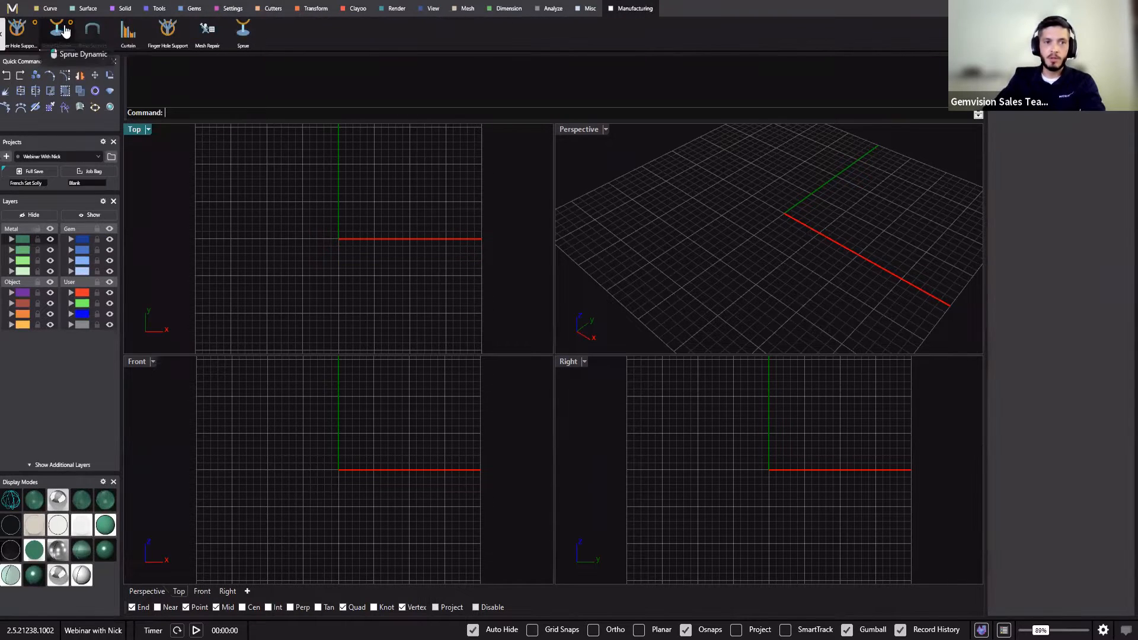
click(86, 9)
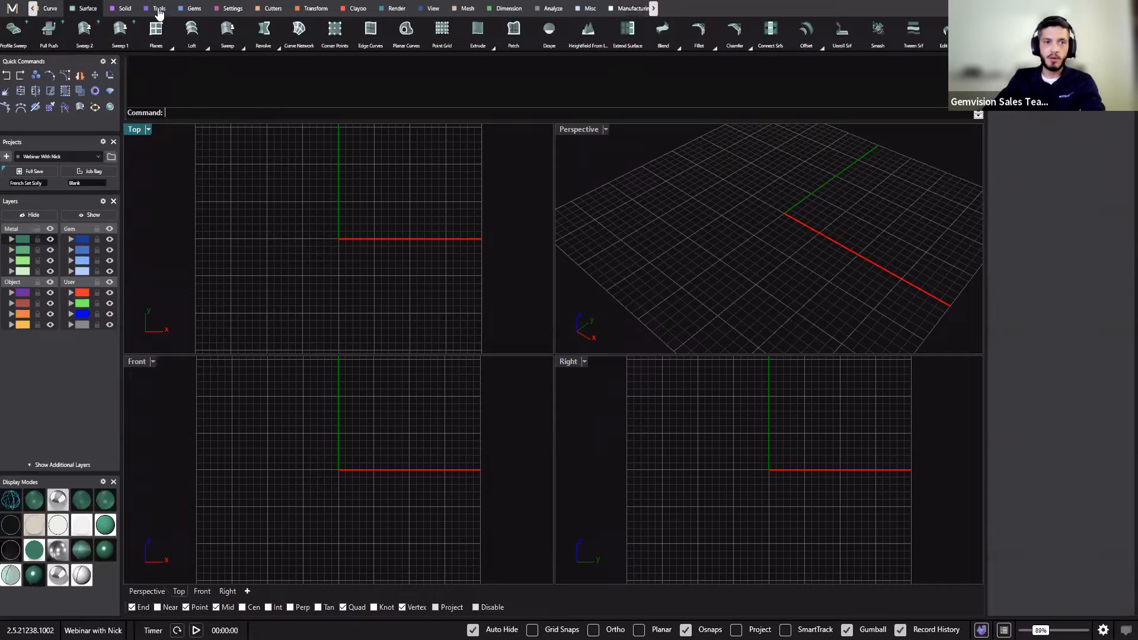
click(158, 9)
click(49, 10)
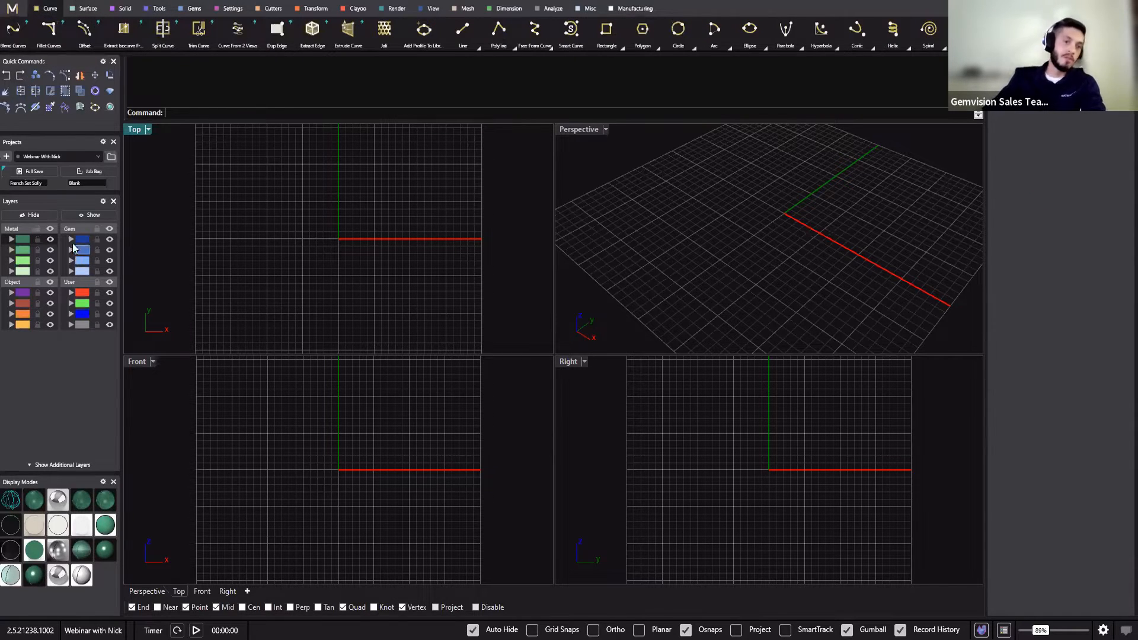
Reposition the Projects panel between Quick Commands and Layers, enlarge it for its thumbnails, and widen the empty side dock.
drag(57, 191, 57, 182)
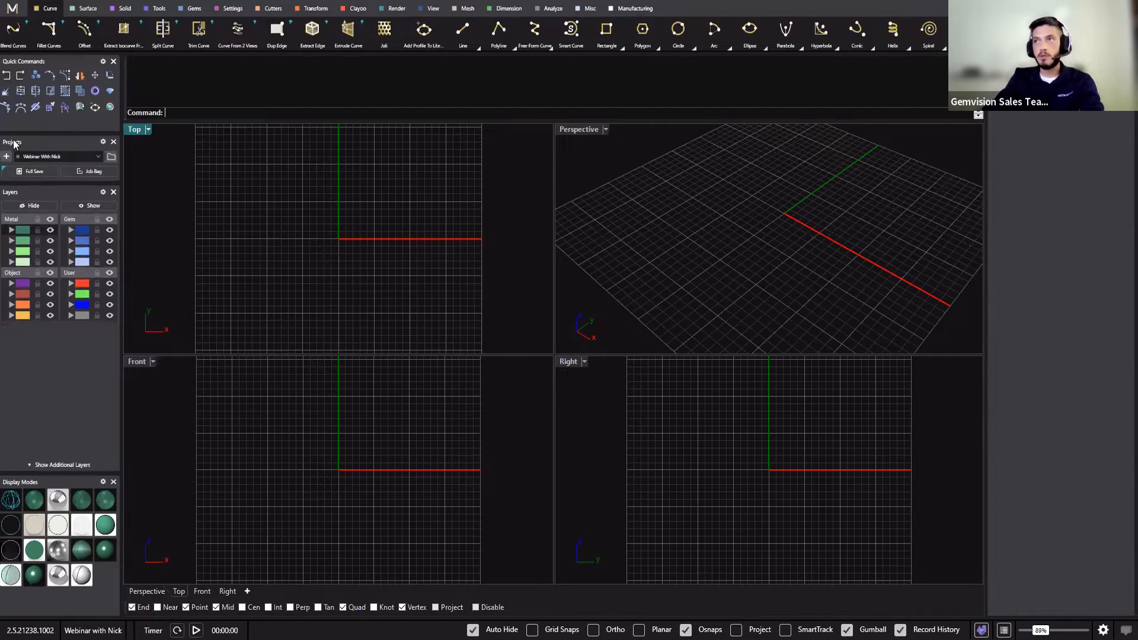
click(113, 142)
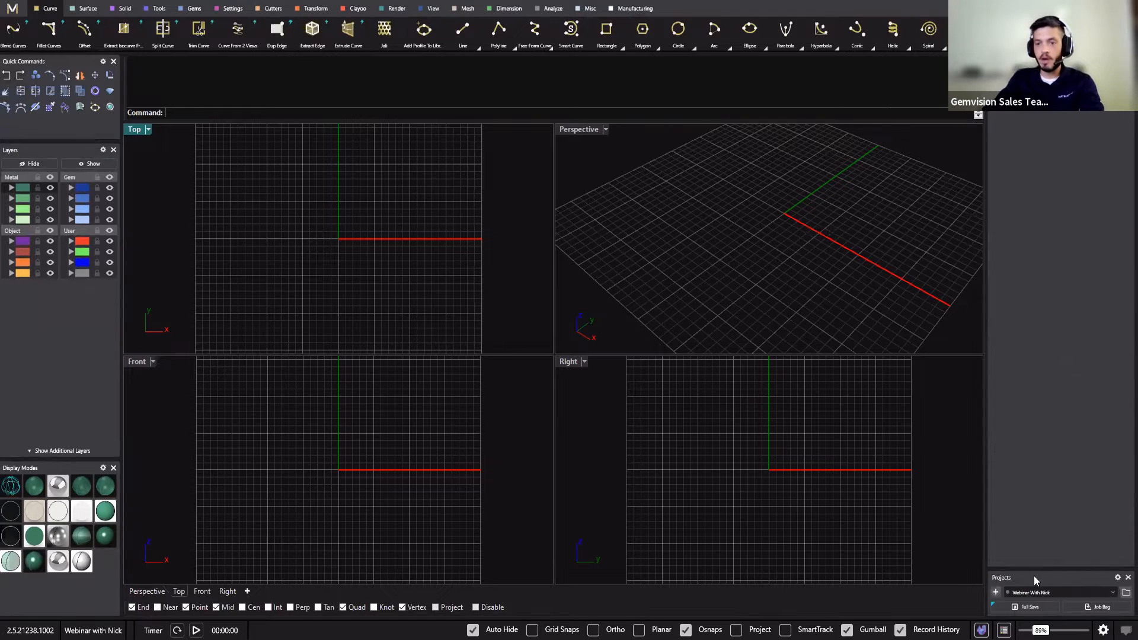
drag(1032, 570, 1036, 528)
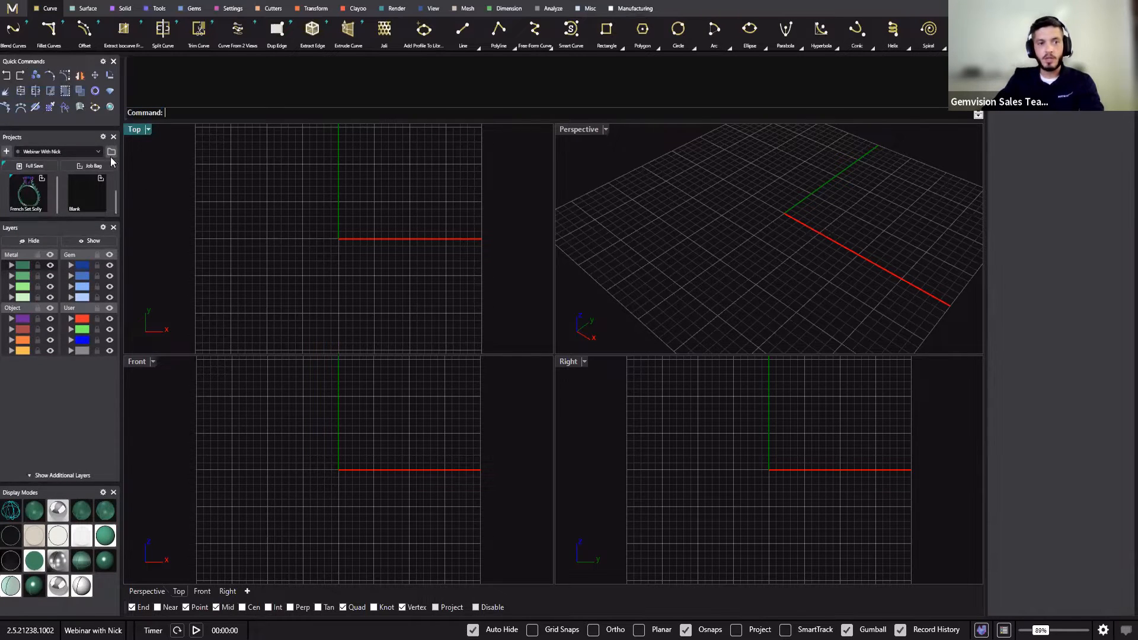
drag(63, 219, 63, 228)
drag(986, 131, 961, 142)
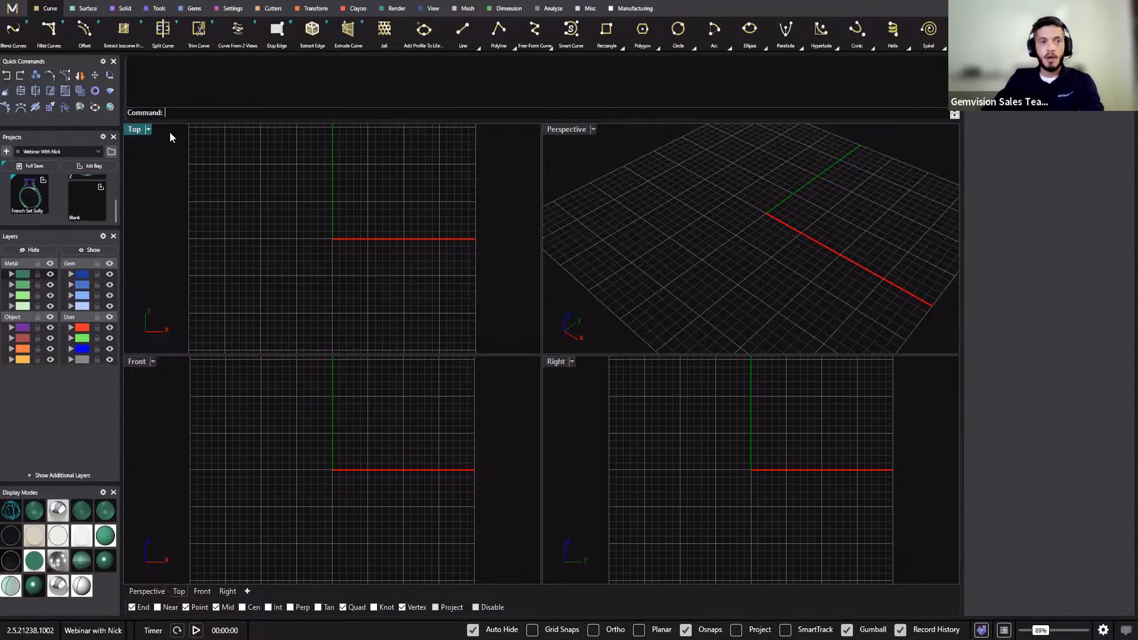
Create a new project named "Webinar 10-13".
click(7, 152)
text(Webinar 10-13)
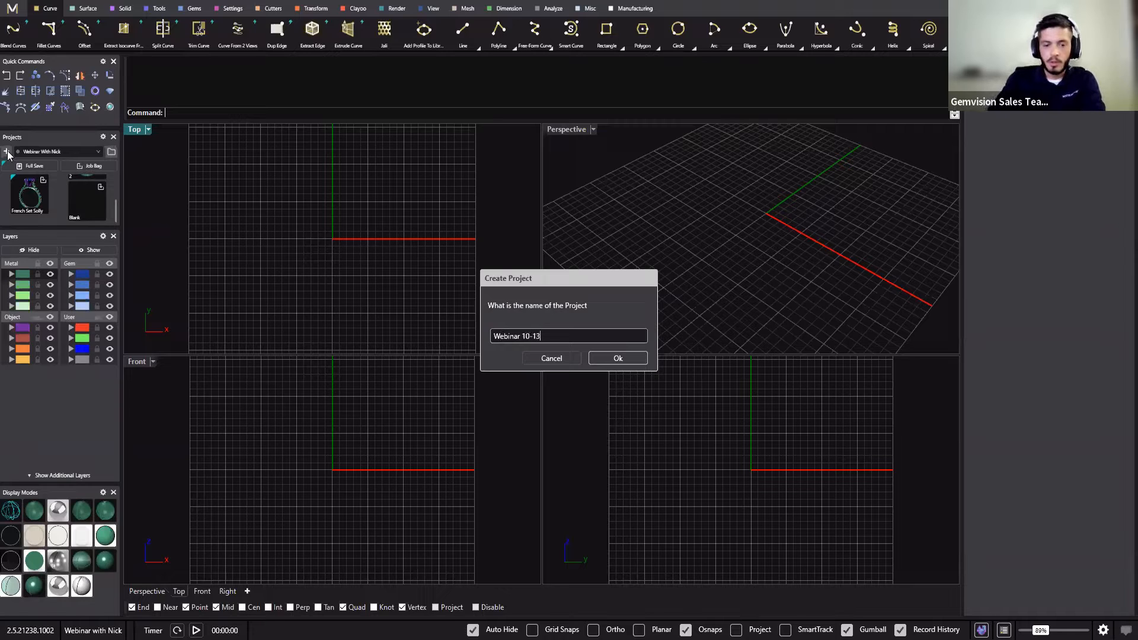
key(Return)
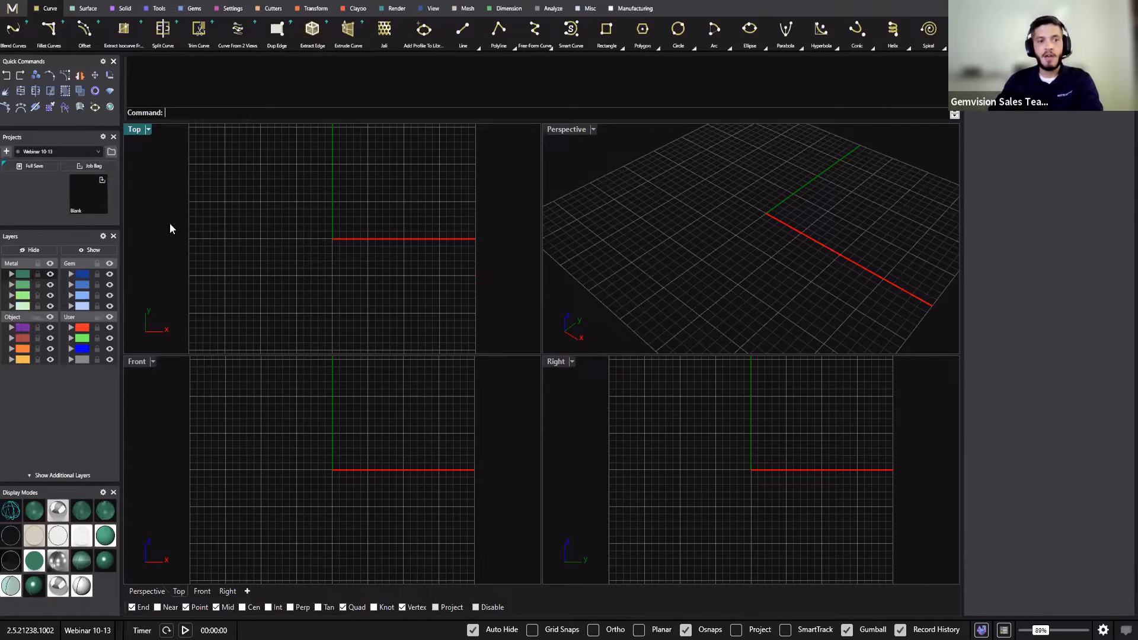
Open the project manager and browse earlier projects such as Webinar 6-2, B, Cabochon Pendant and Webinar 8.
click(110, 153)
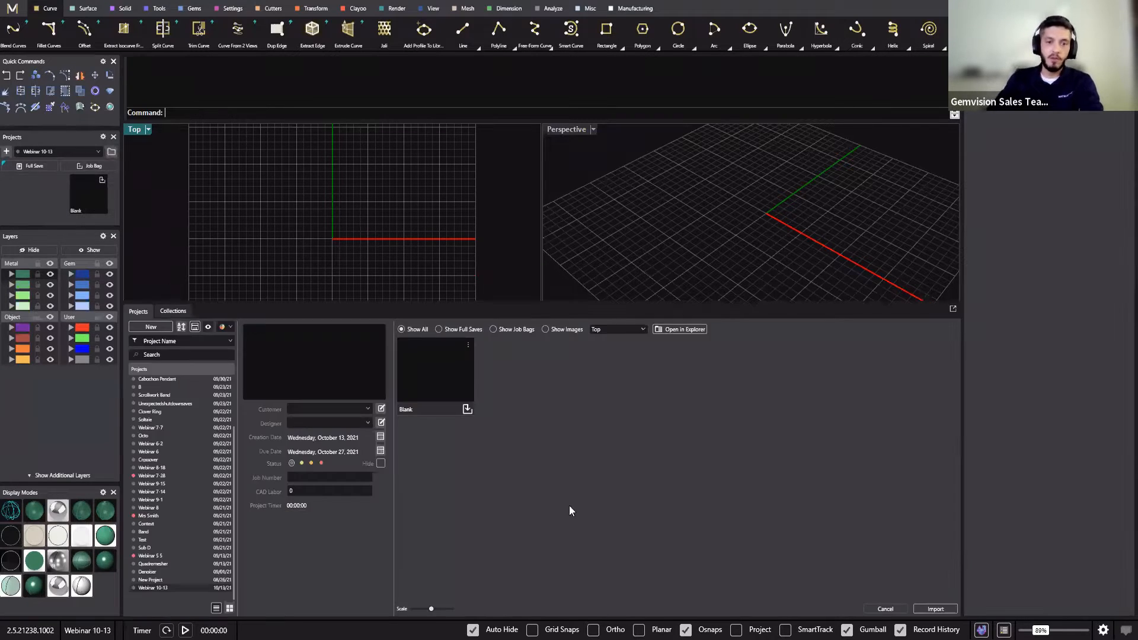
click(150, 516)
click(175, 444)
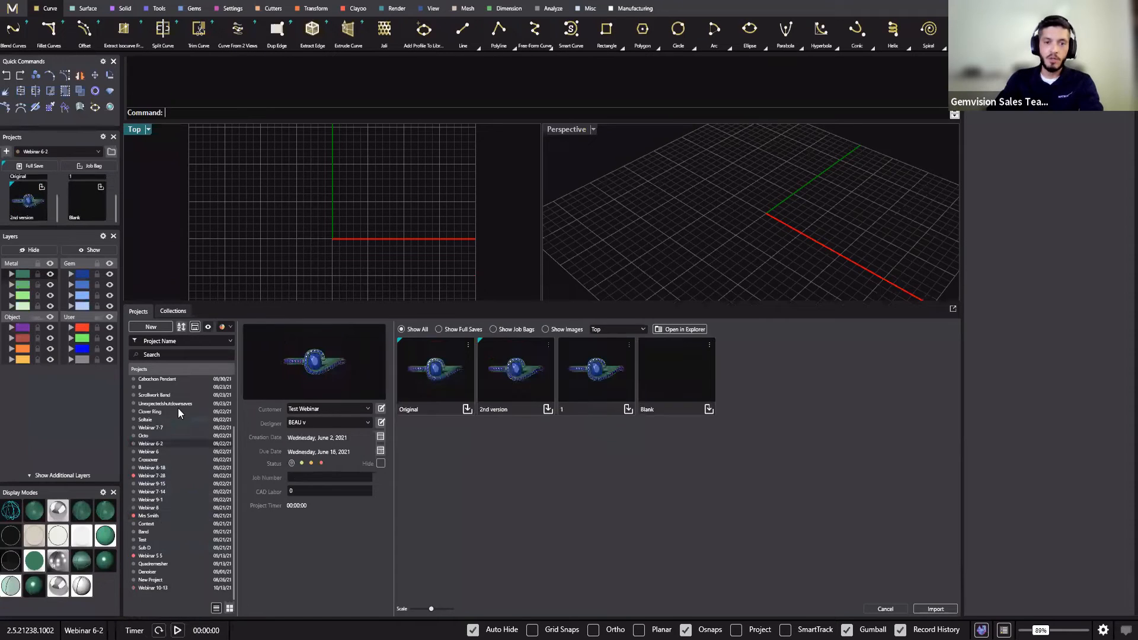
click(178, 403)
click(174, 386)
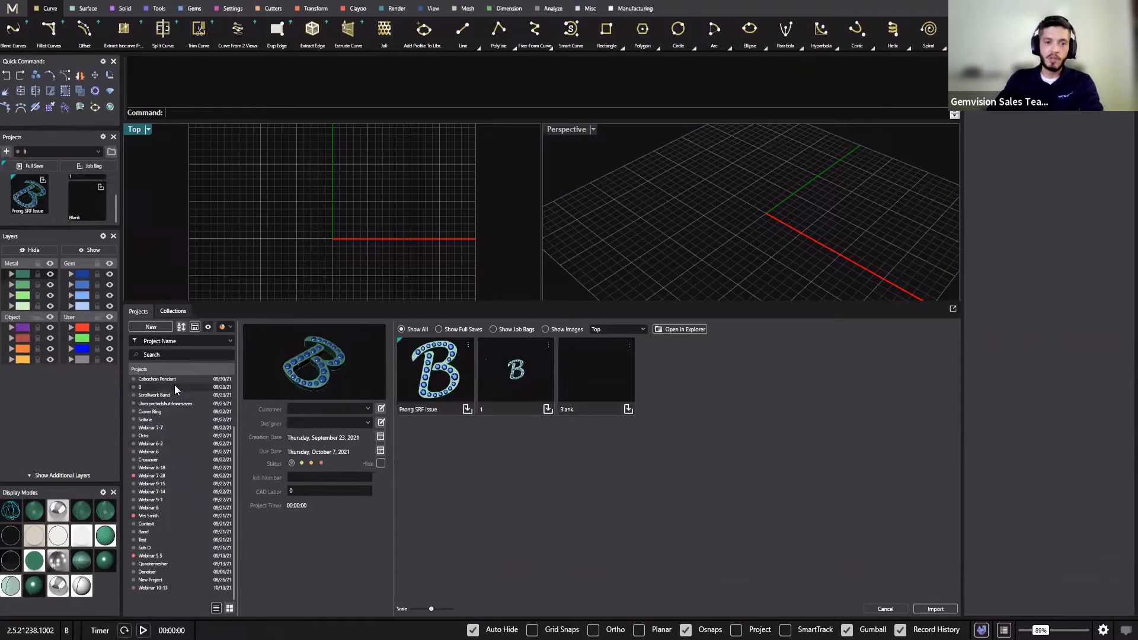
click(163, 378)
click(172, 491)
click(170, 507)
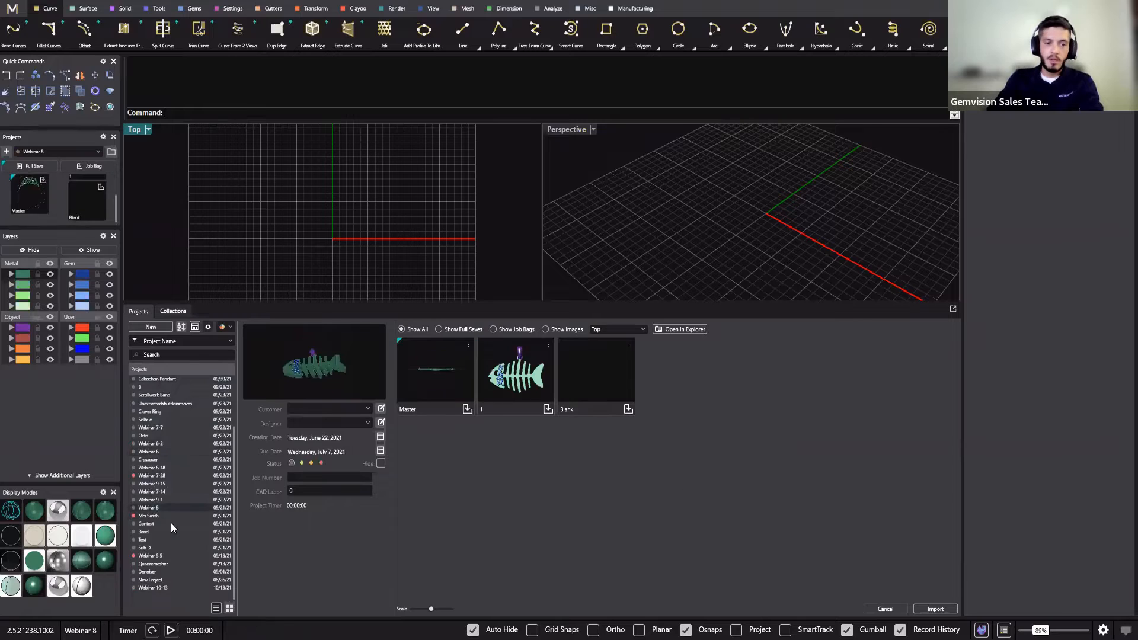
Assign an existing customer and a designer to the Webinar 10-13 project.
click(154, 587)
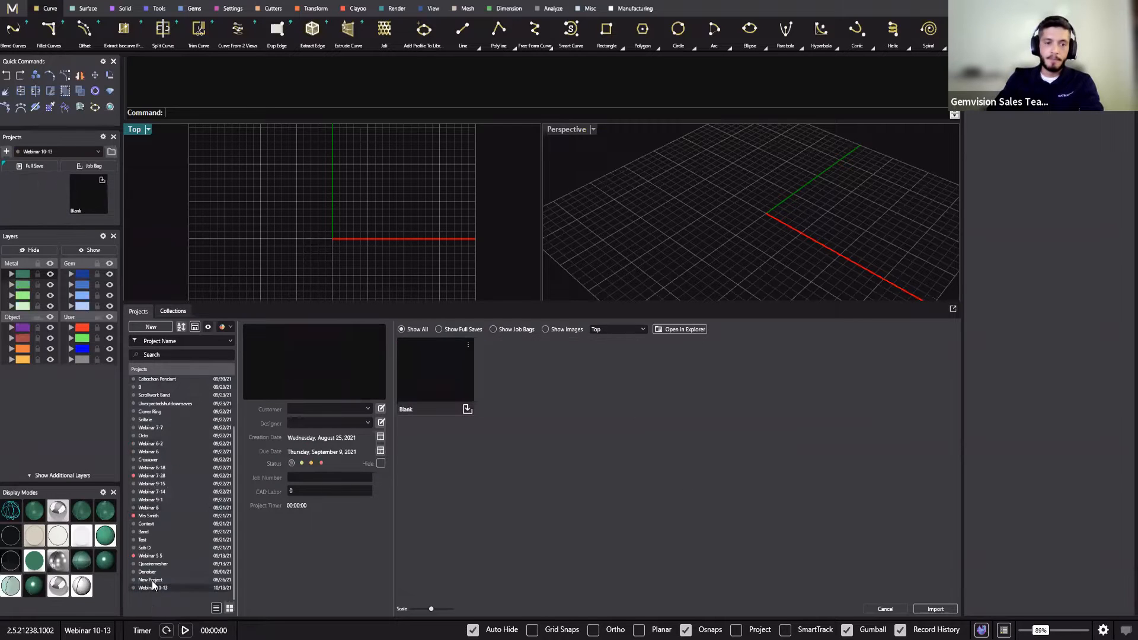
click(355, 409)
click(323, 430)
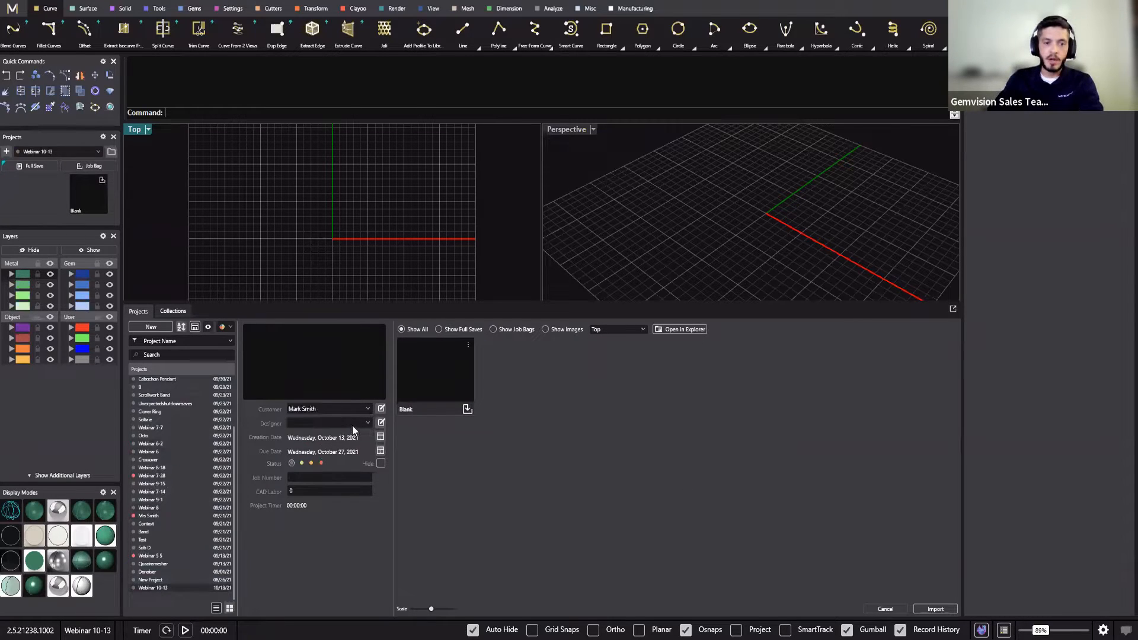
click(352, 423)
click(351, 446)
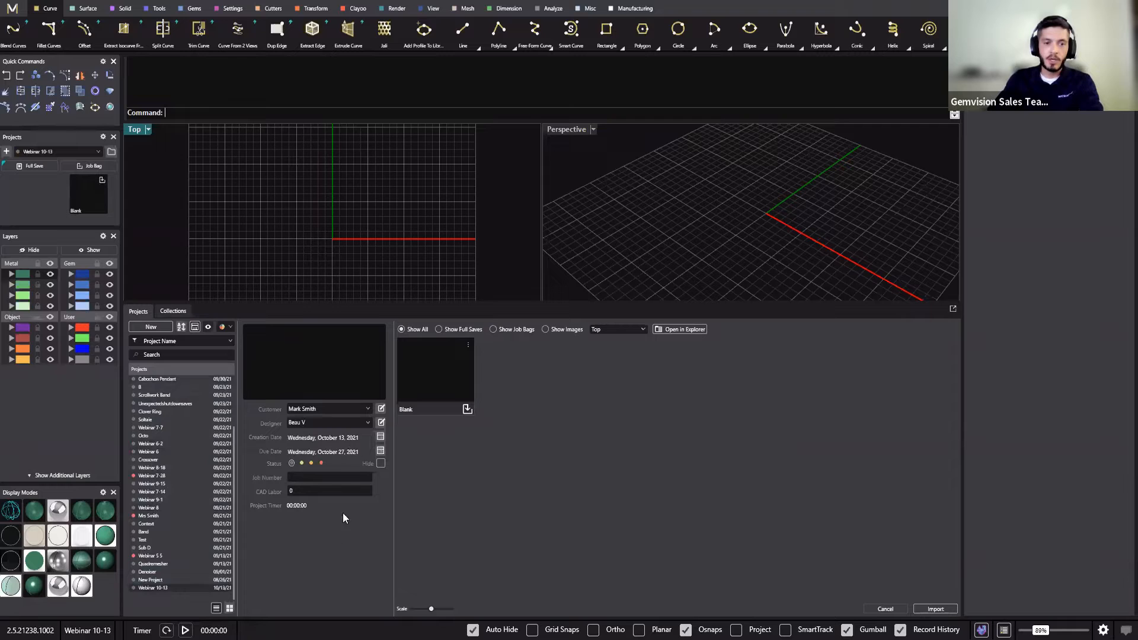
Set the project's due date to Sunday, November 7, 2021 and its status to red.
click(380, 450)
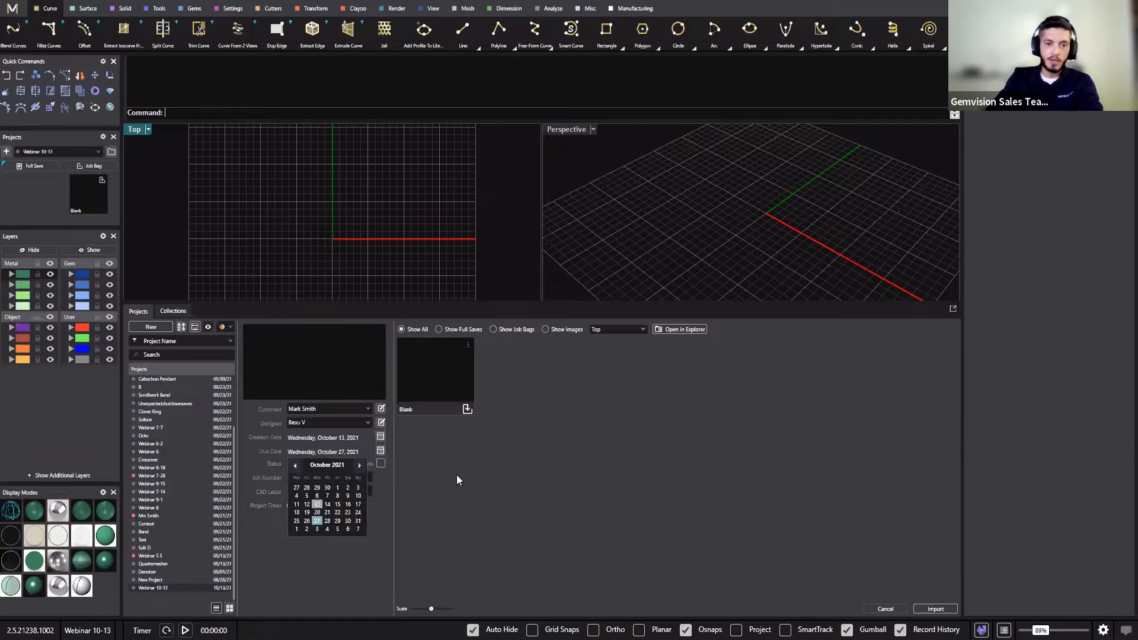
click(358, 529)
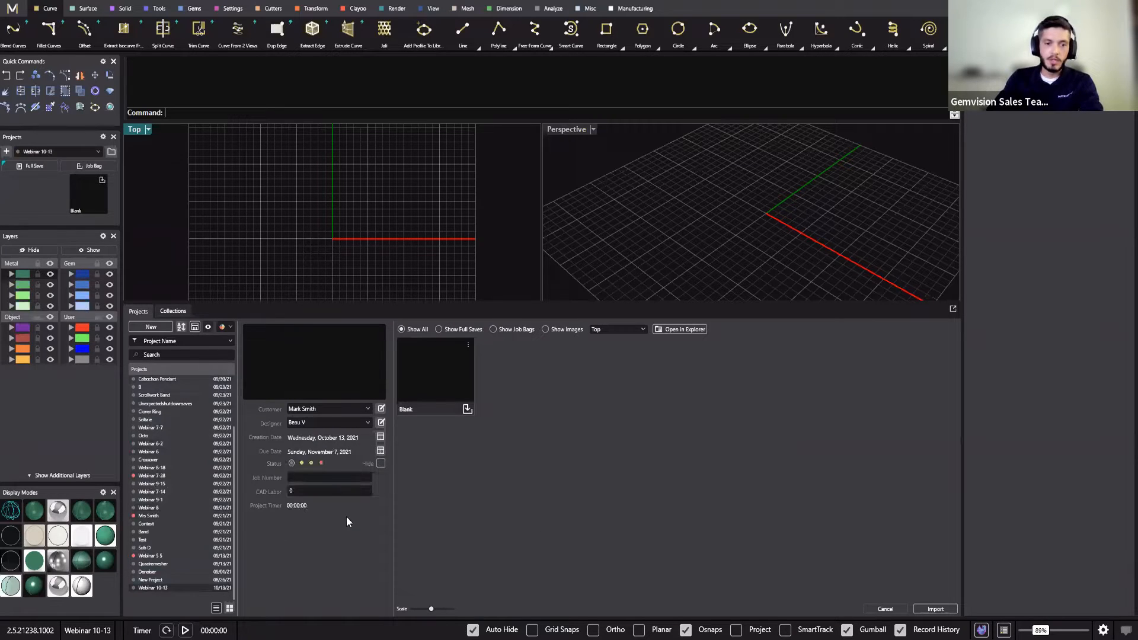
click(321, 463)
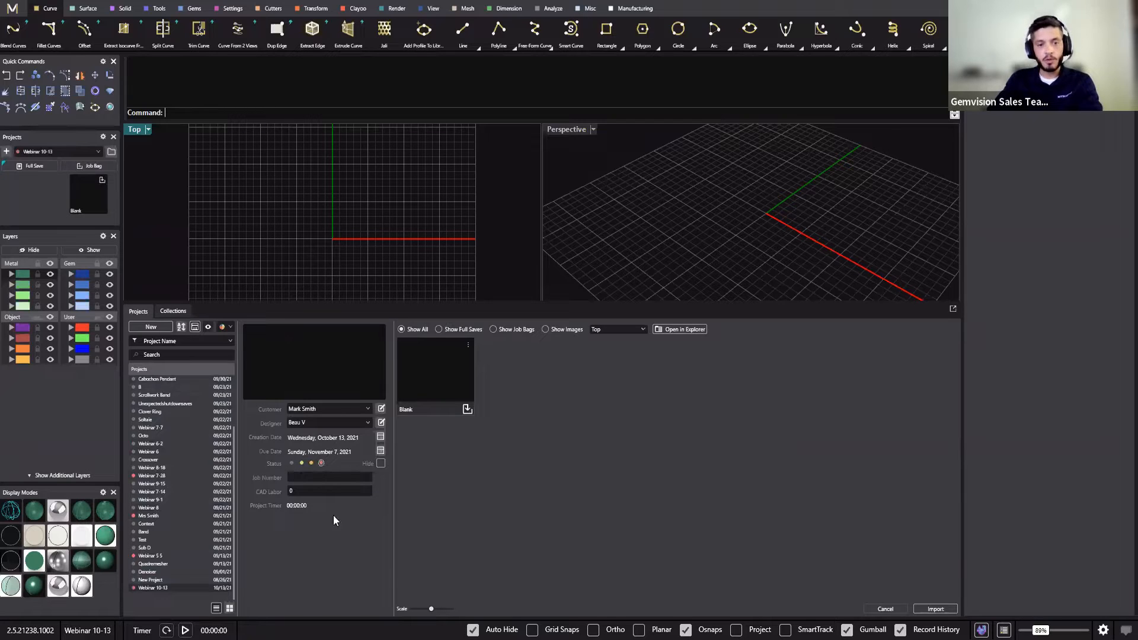
click(305, 480)
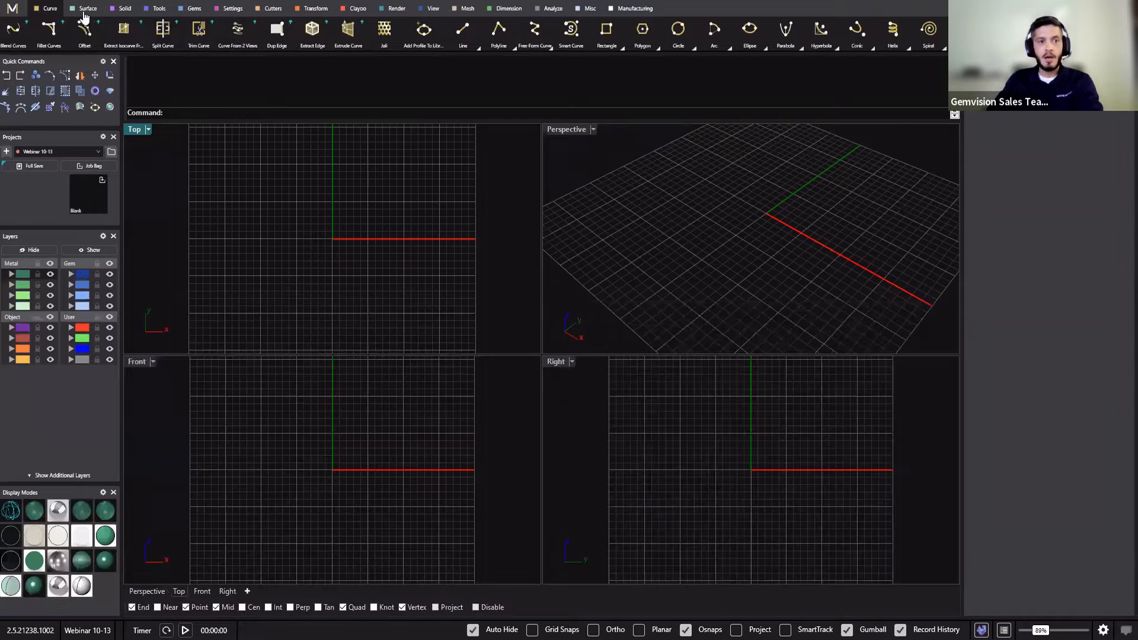
Draw a sphere with a radius of about 7 on the positive Y side of the origin in the Top view.
click(84, 11)
click(125, 9)
click(332, 48)
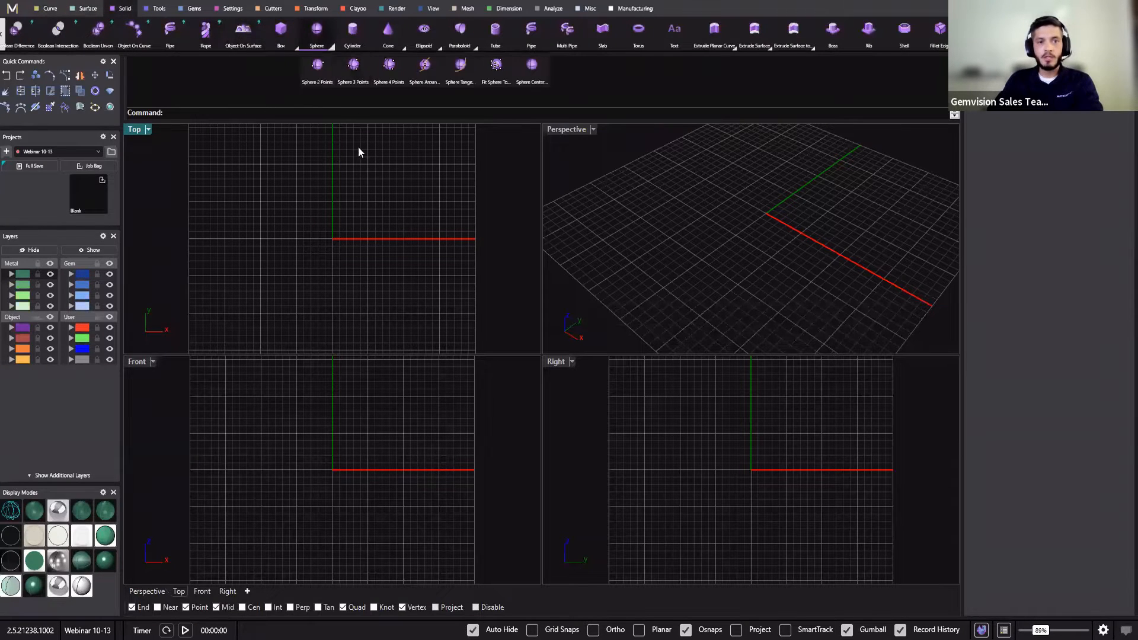
click(317, 73)
click(330, 179)
click(289, 209)
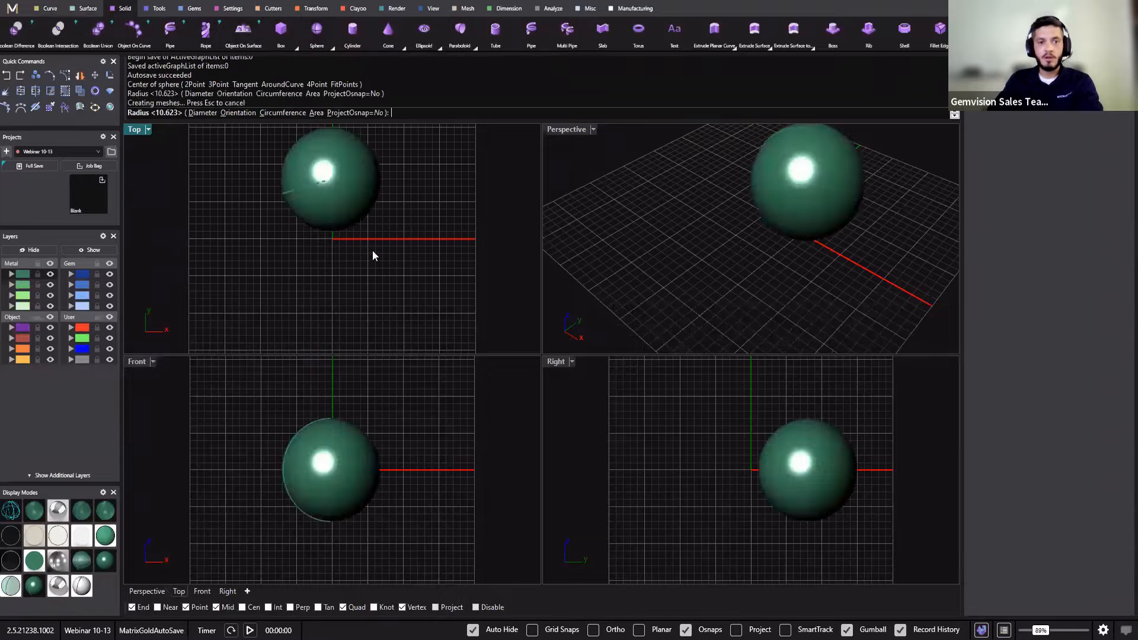
Draw a larger second sphere near the origin, overlapping the first, and assign it to the Setting layer.
right_click(372, 255)
click(345, 259)
click(290, 277)
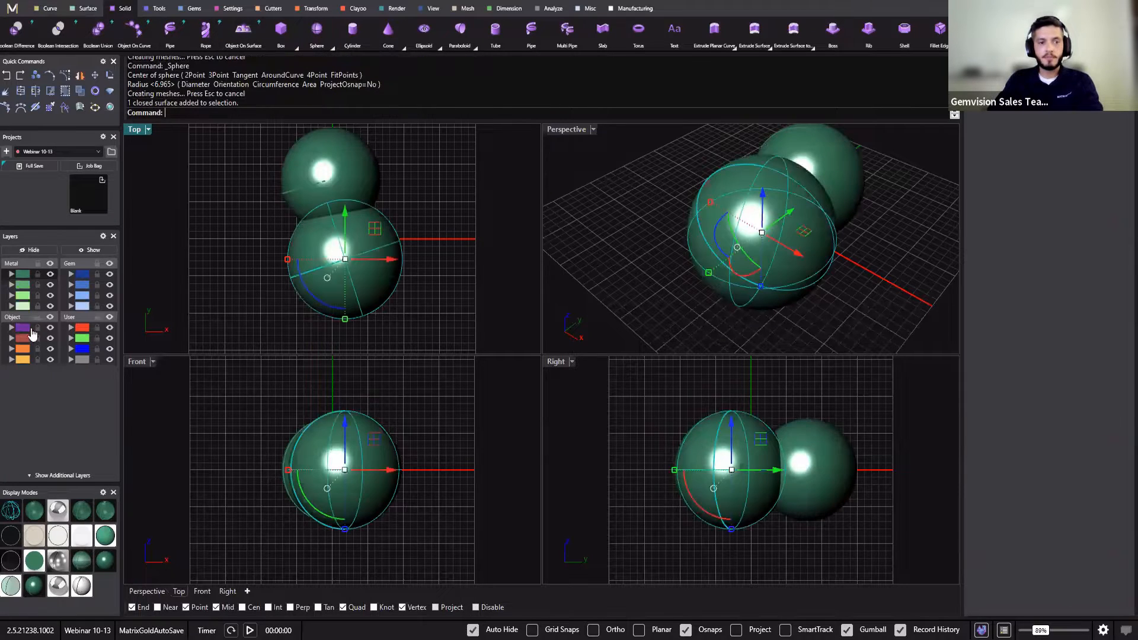
click(196, 262)
Select both spheres and save them as an export in the current project.
drag(465, 149, 243, 267)
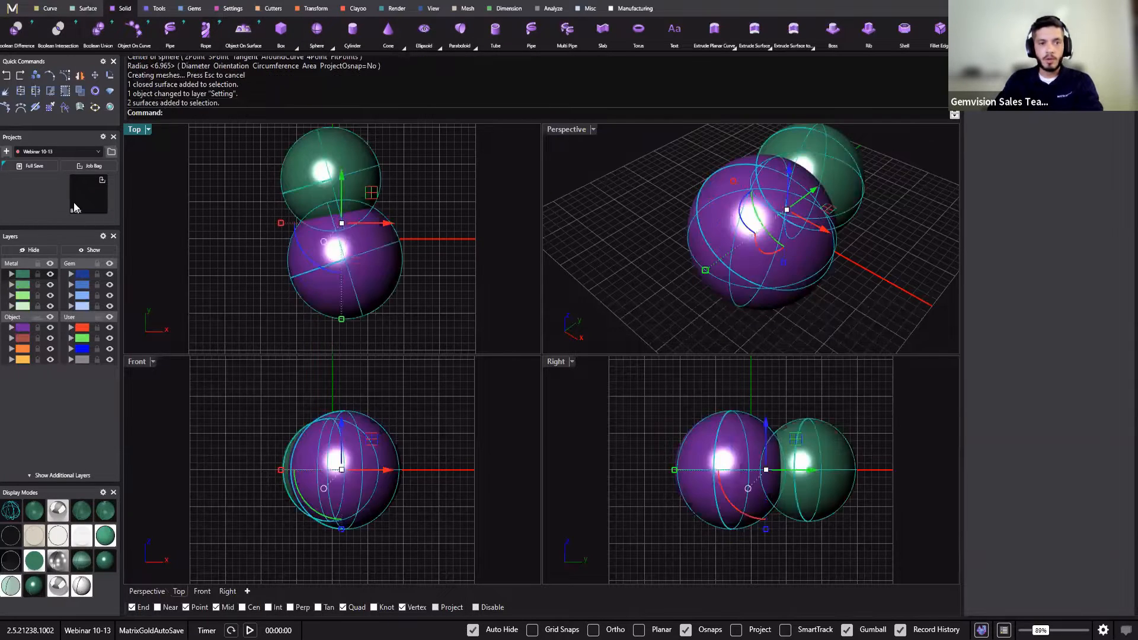
click(89, 166)
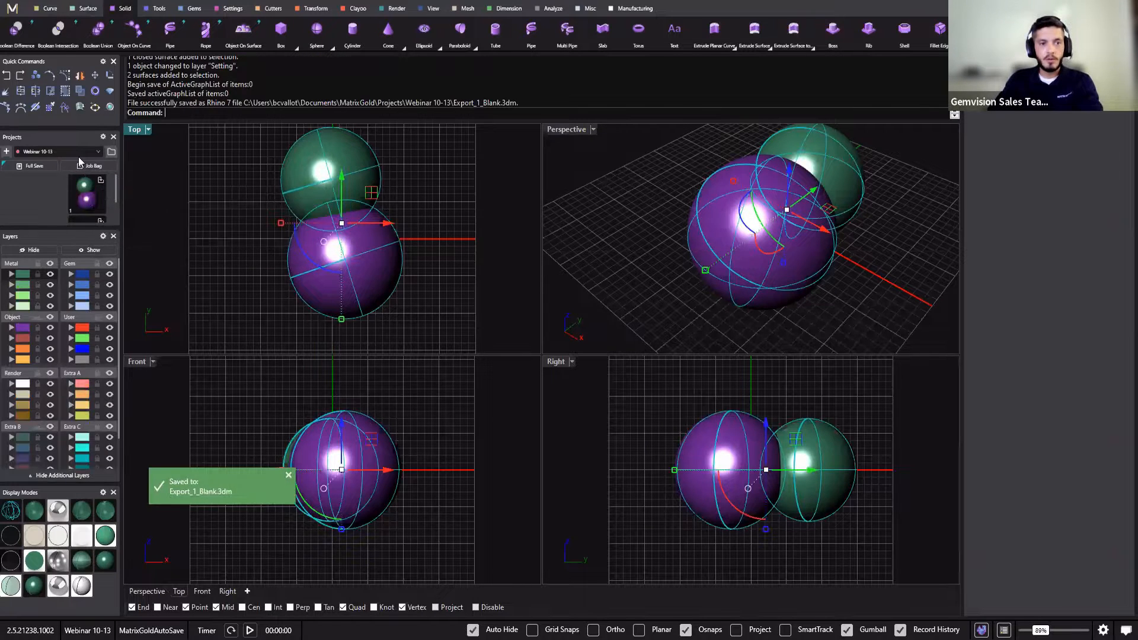
click(111, 153)
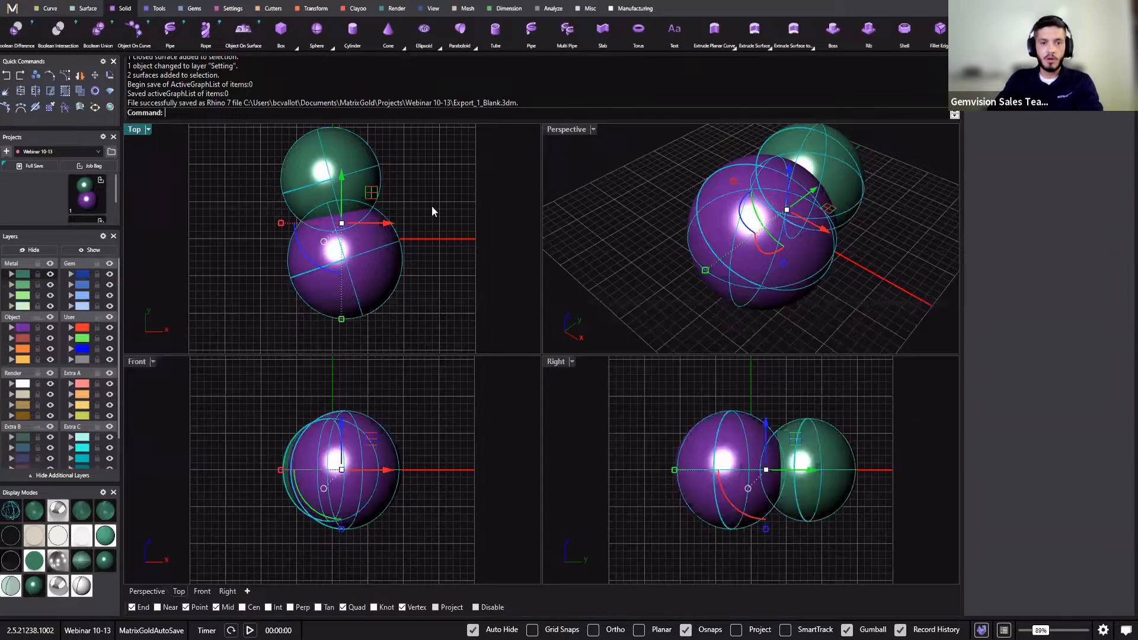
click(432, 207)
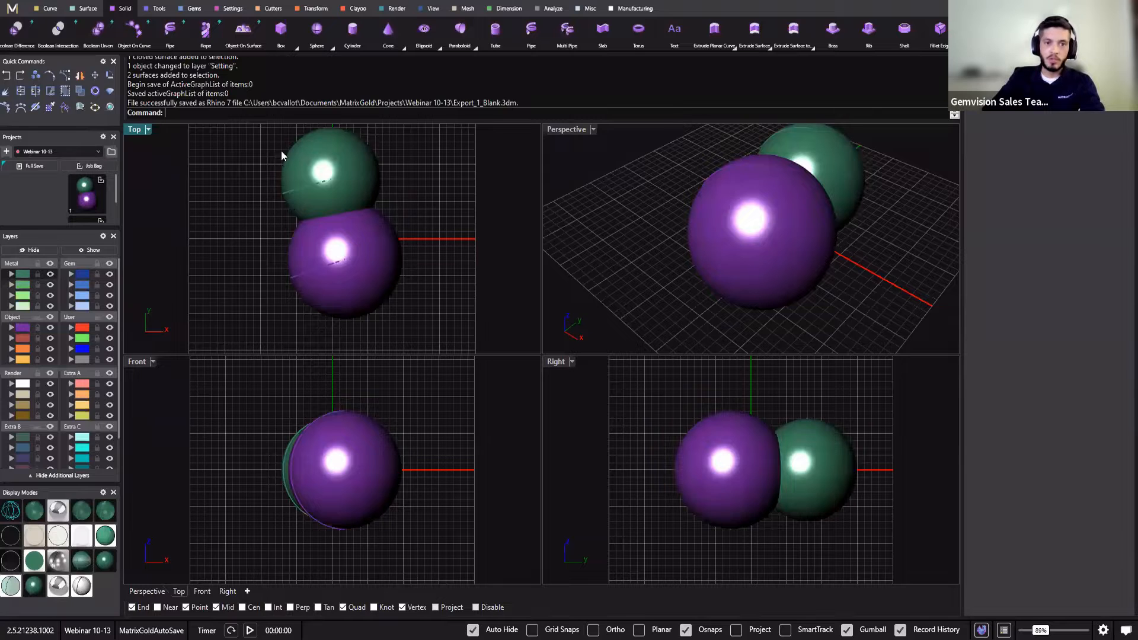
Move one of the third-row shortcuts in Quick Commands up to the first row.
click(343, 156)
click(365, 247)
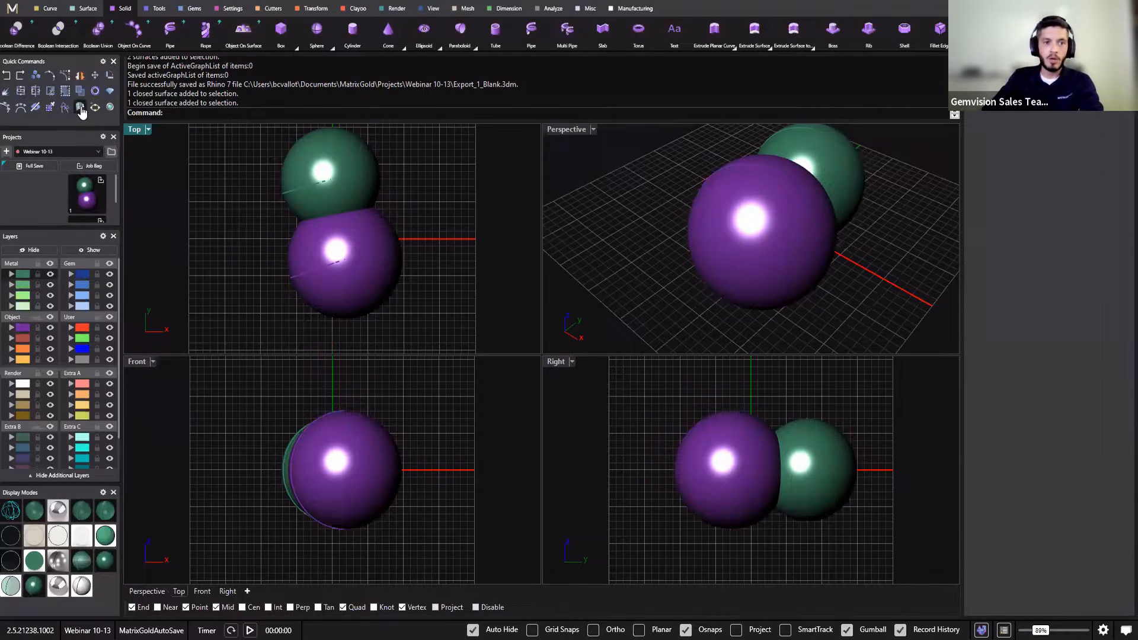
mouse_move(30, 93)
mouse_down()
mouse_move(14, 84)
mouse_move(30, 77)
mouse_up()
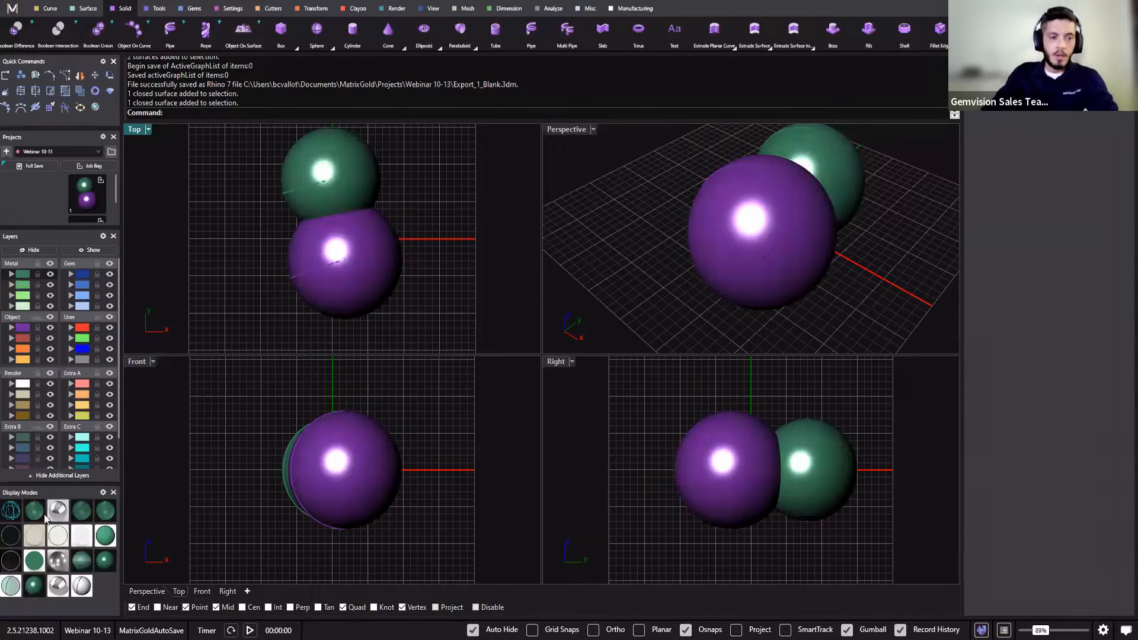
Hide the additional layers and move the green sphere to the Metal 02 layer.
click(41, 479)
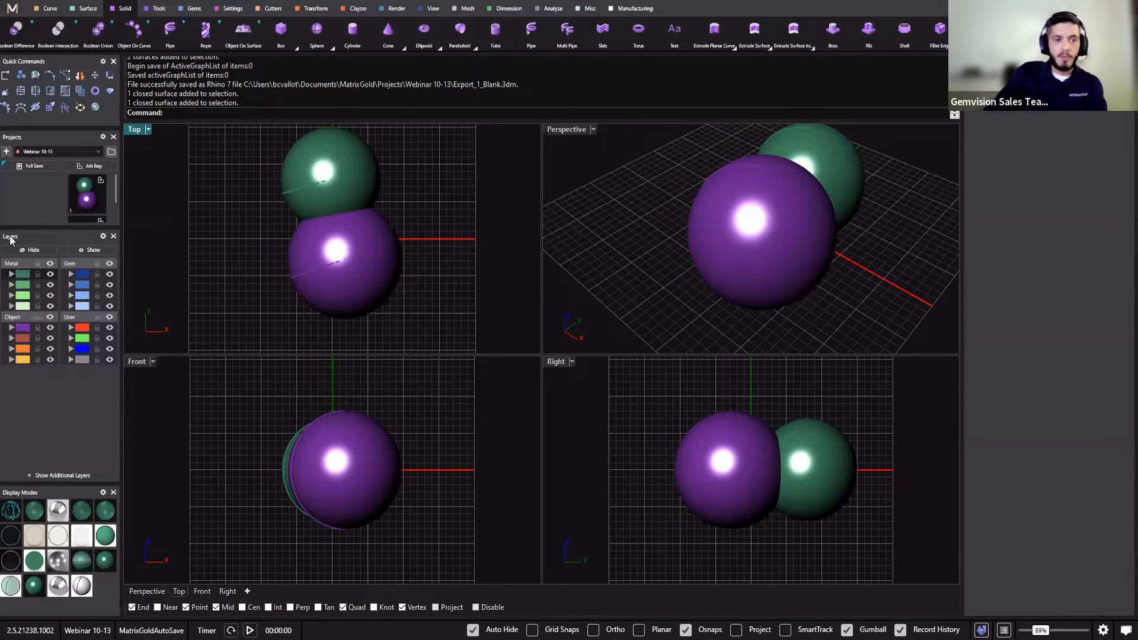
click(316, 190)
click(22, 306)
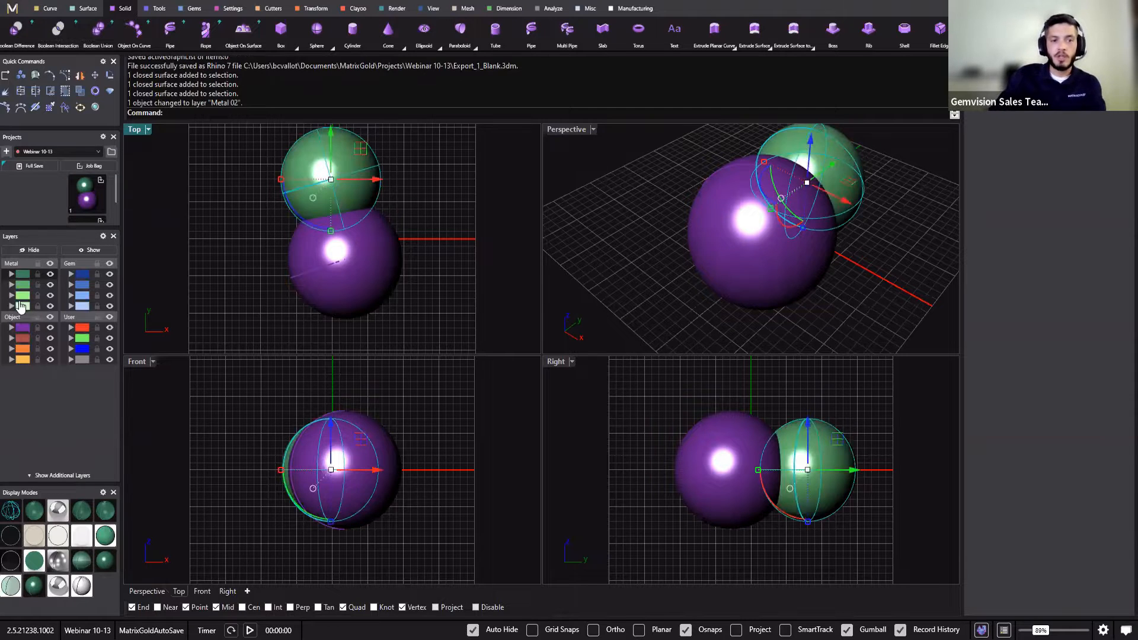
click(282, 235)
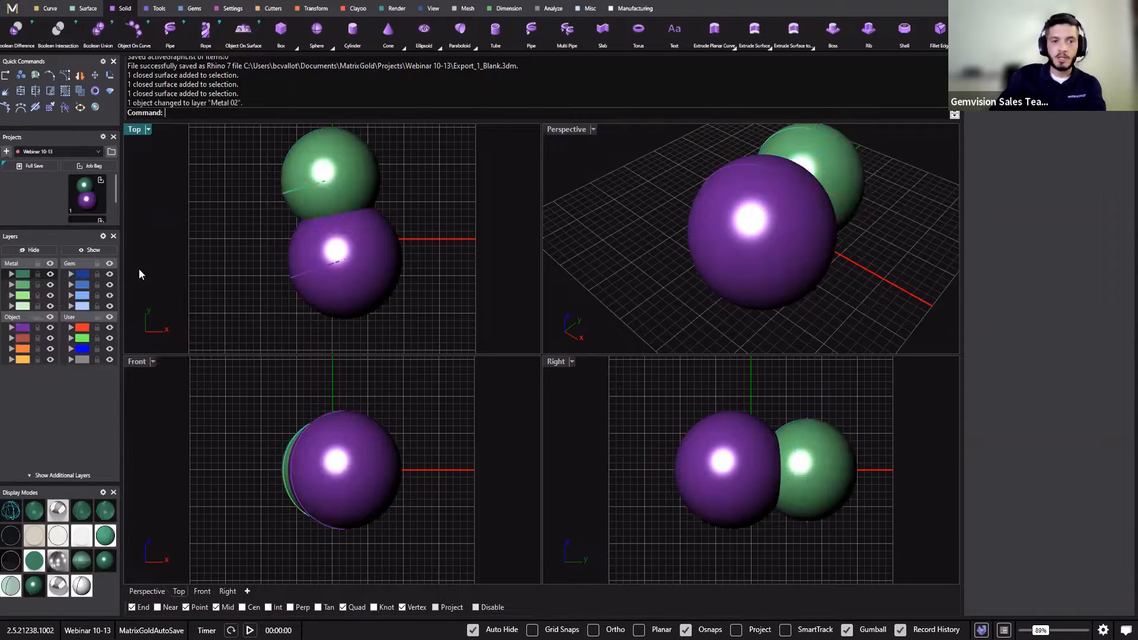
Lock the Metal 02 layer and test the lock with a selection window across both spheres.
click(21, 290)
click(170, 256)
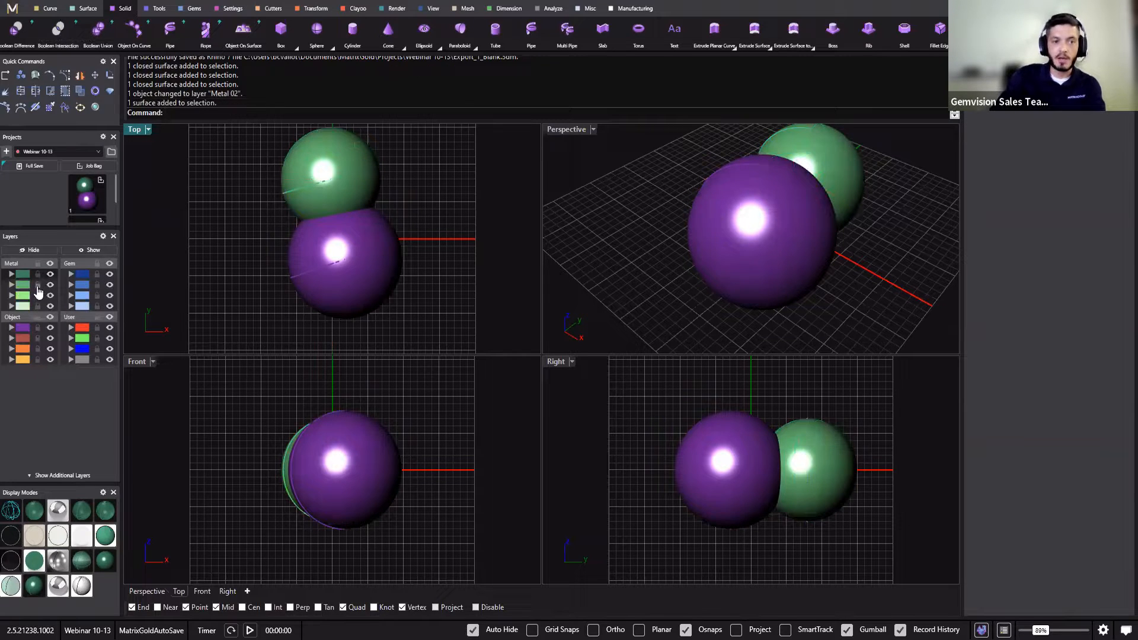
click(38, 287)
drag(437, 193, 257, 312)
click(267, 296)
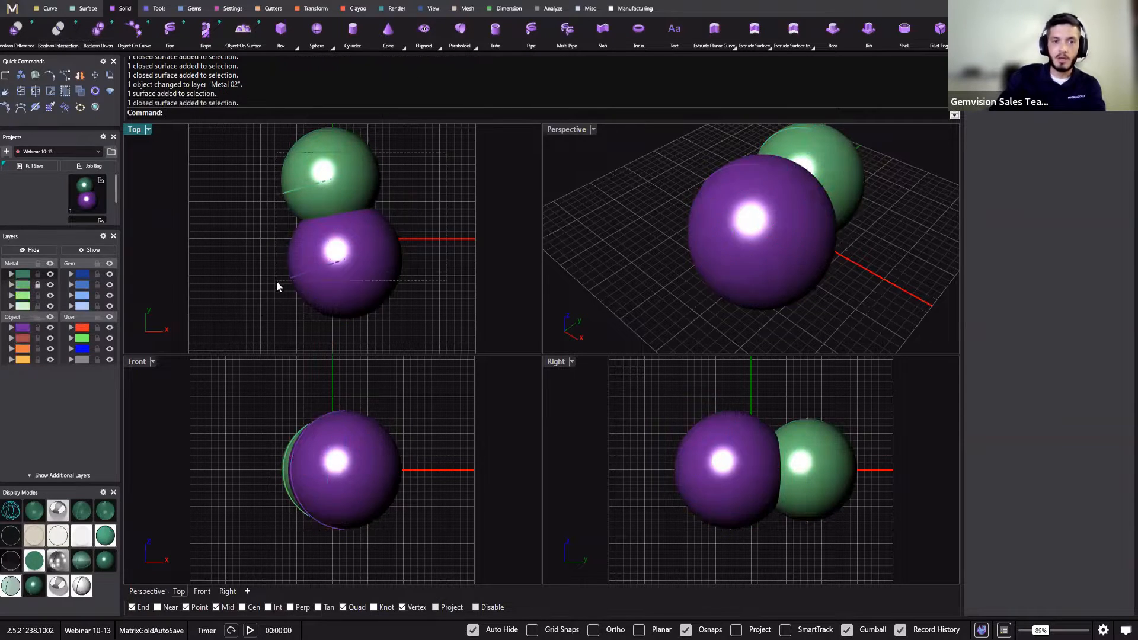
Hide the Metal 02 layer and test it with a selection window across the spheres' area in the Top view.
click(302, 267)
click(51, 285)
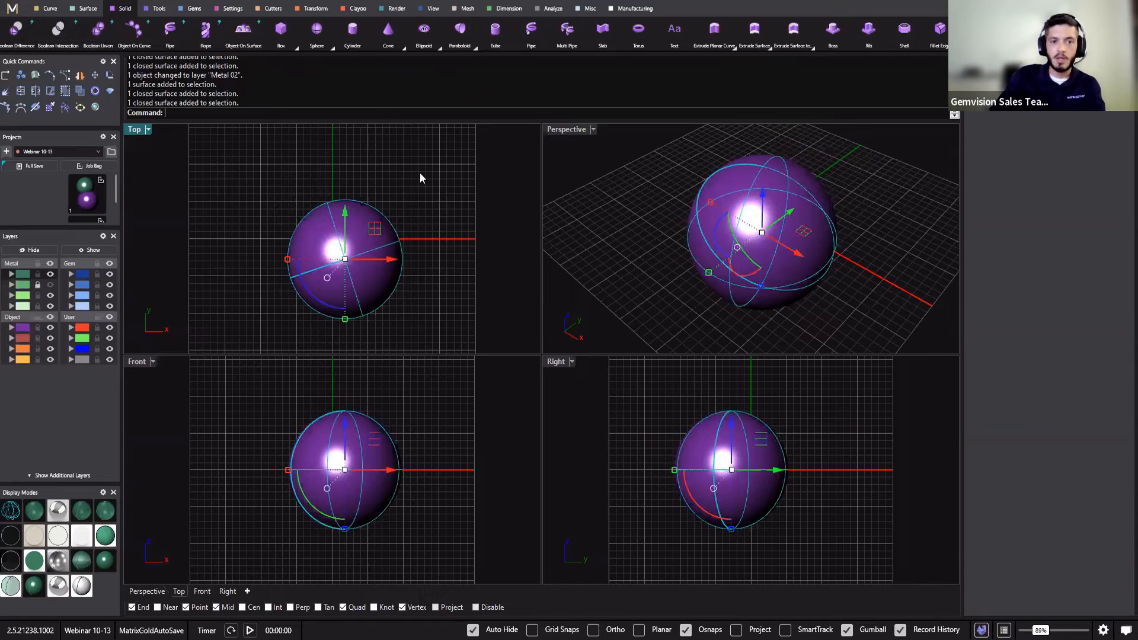
drag(419, 173, 279, 316)
click(234, 218)
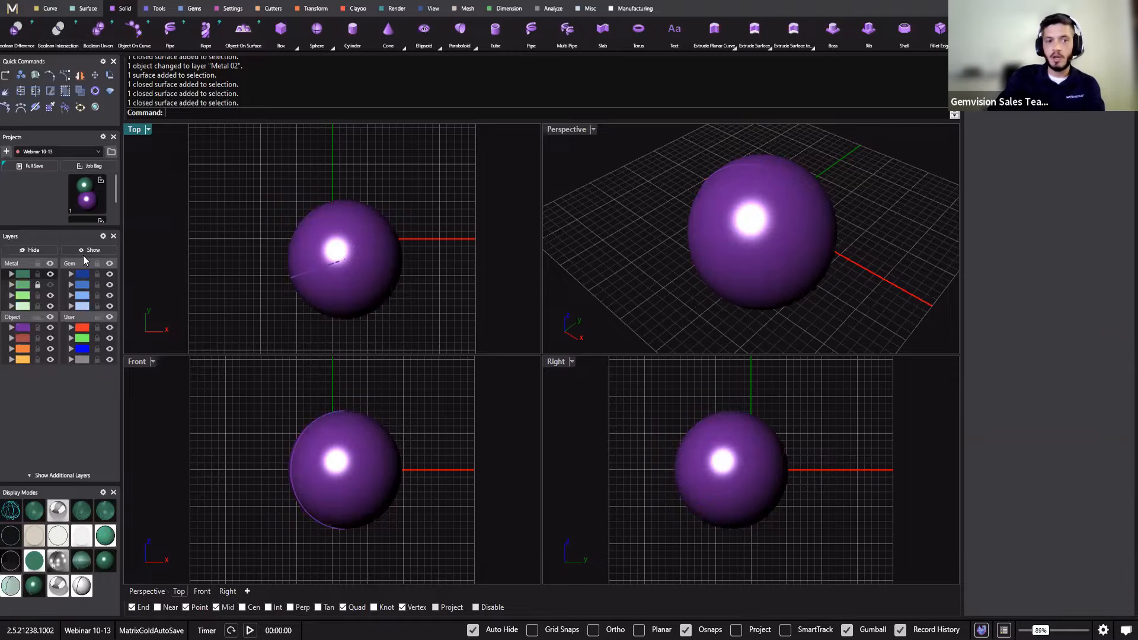
Expand the additional layers to look through the Render and Extra groups, and collapse them again.
click(34, 476)
scroll(37, 408, down, 1)
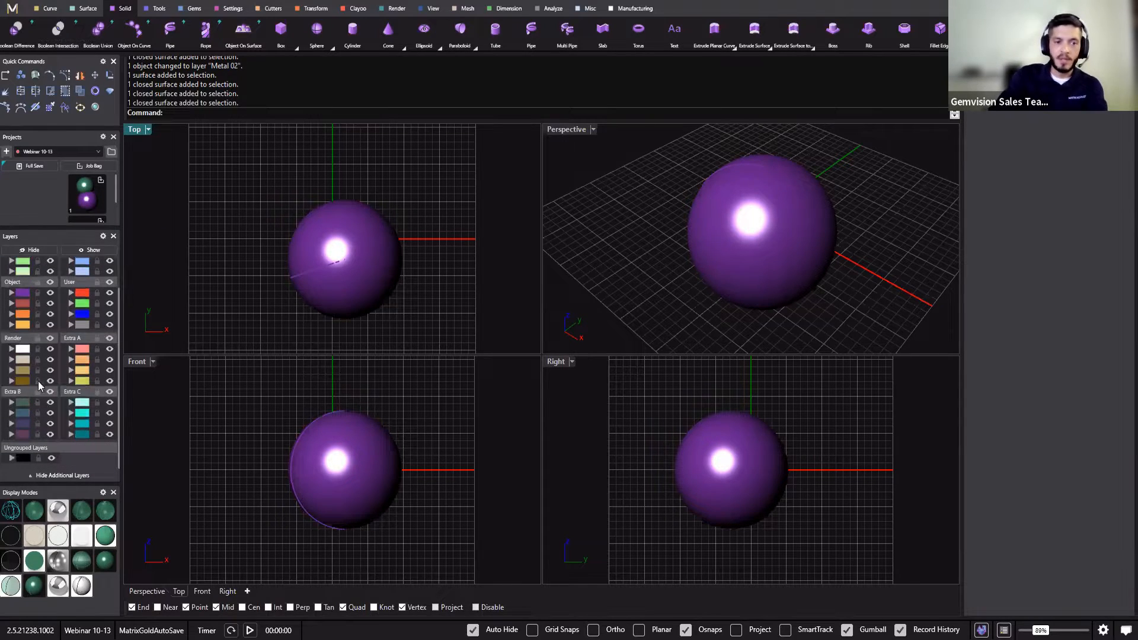
click(47, 481)
click(171, 468)
click(519, 252)
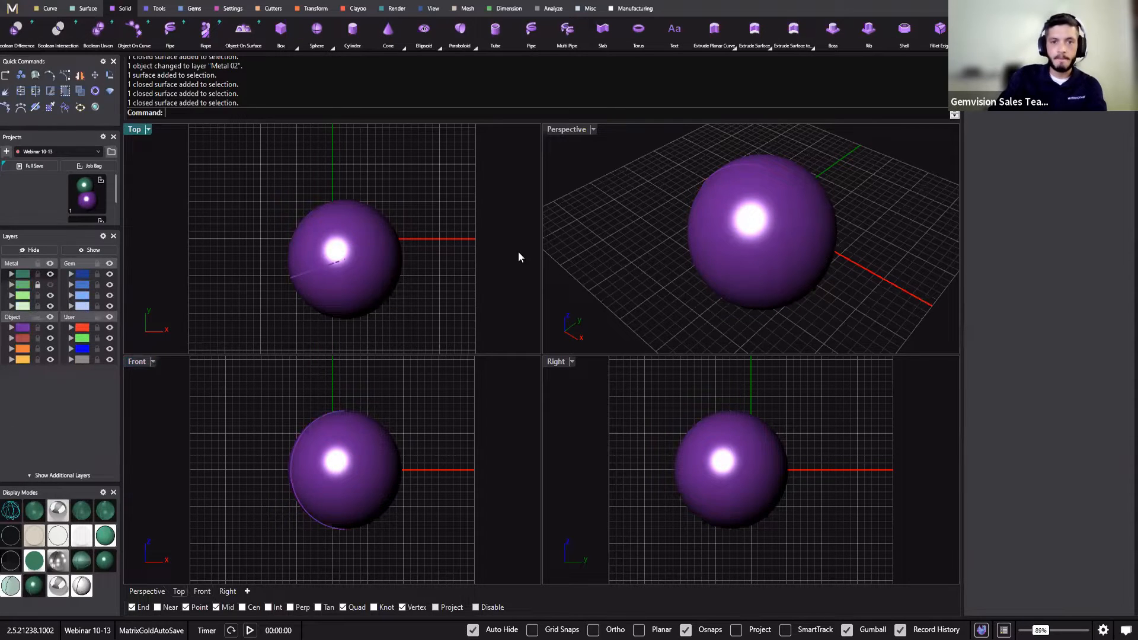
Maximise the Perspective viewport and make the Metal 02 layer visible and unlocked again.
double_click(575, 130)
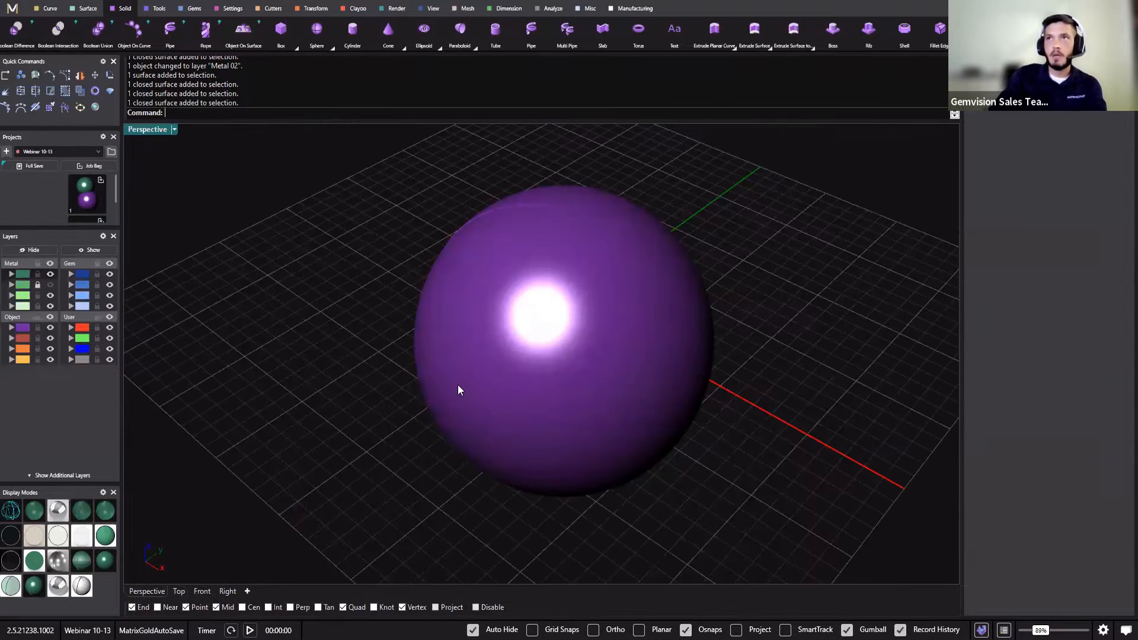
shift+right_drag(458, 386, 447, 395)
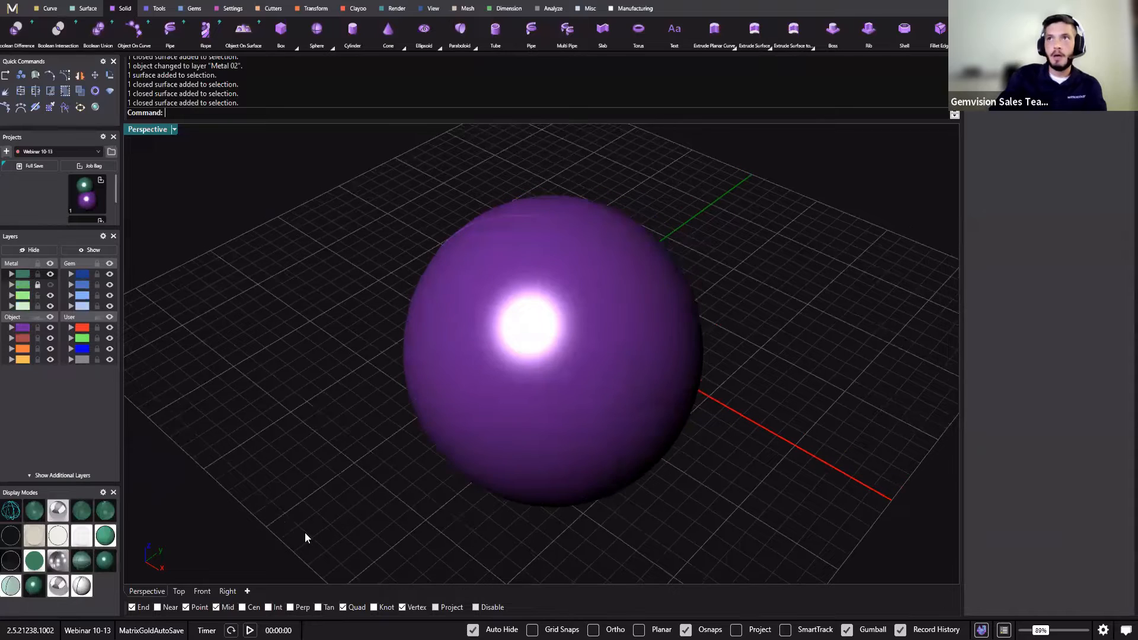
click(51, 284)
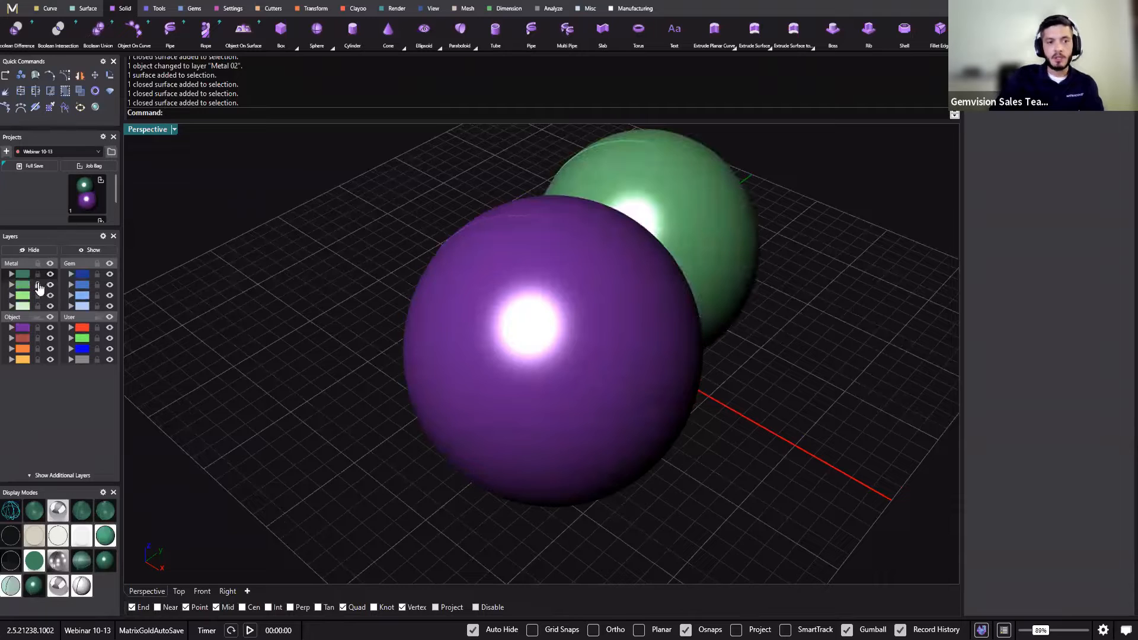
click(37, 285)
right_drag(515, 323, 889, 356)
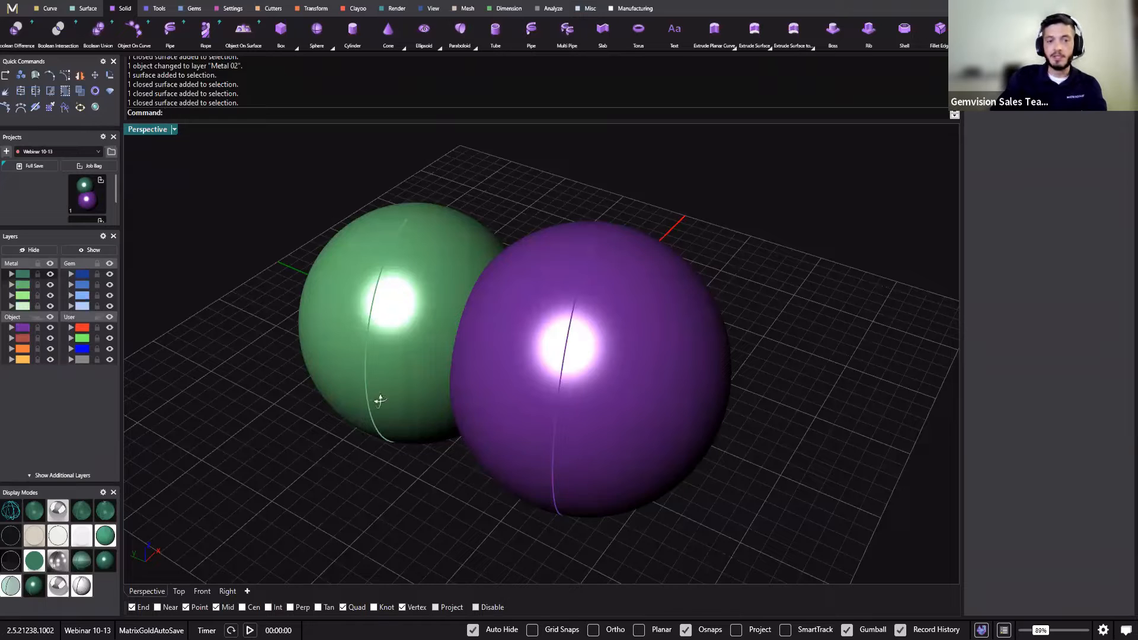
right_drag(380, 402, 362, 421)
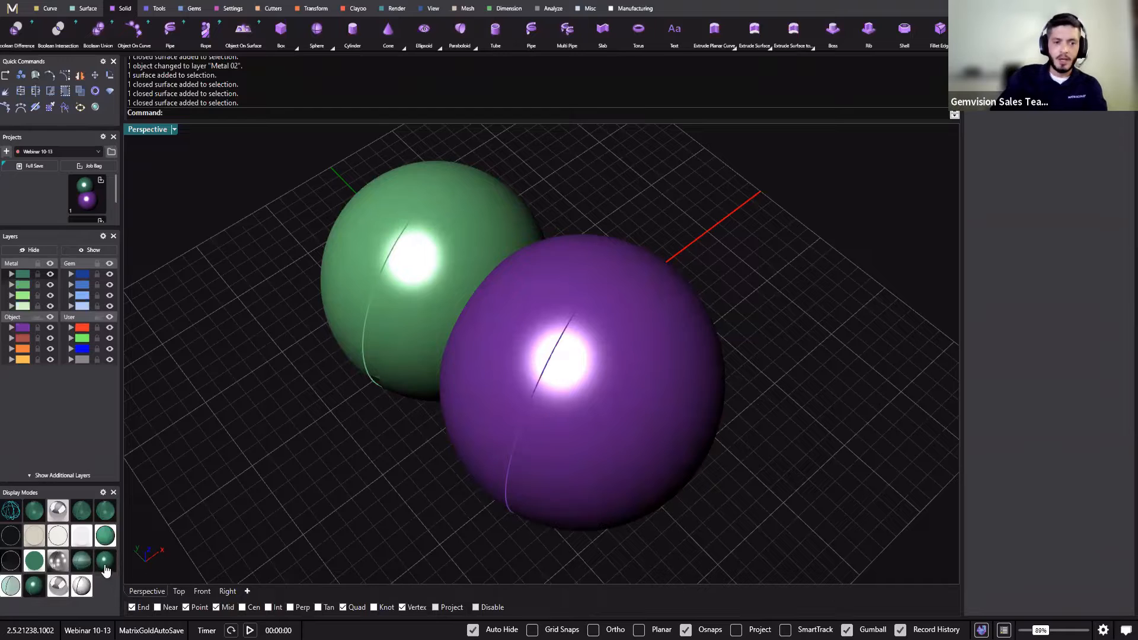
Compare how the spheres look in the MG Shiny, X-Ray and Ghosted display modes.
click(81, 560)
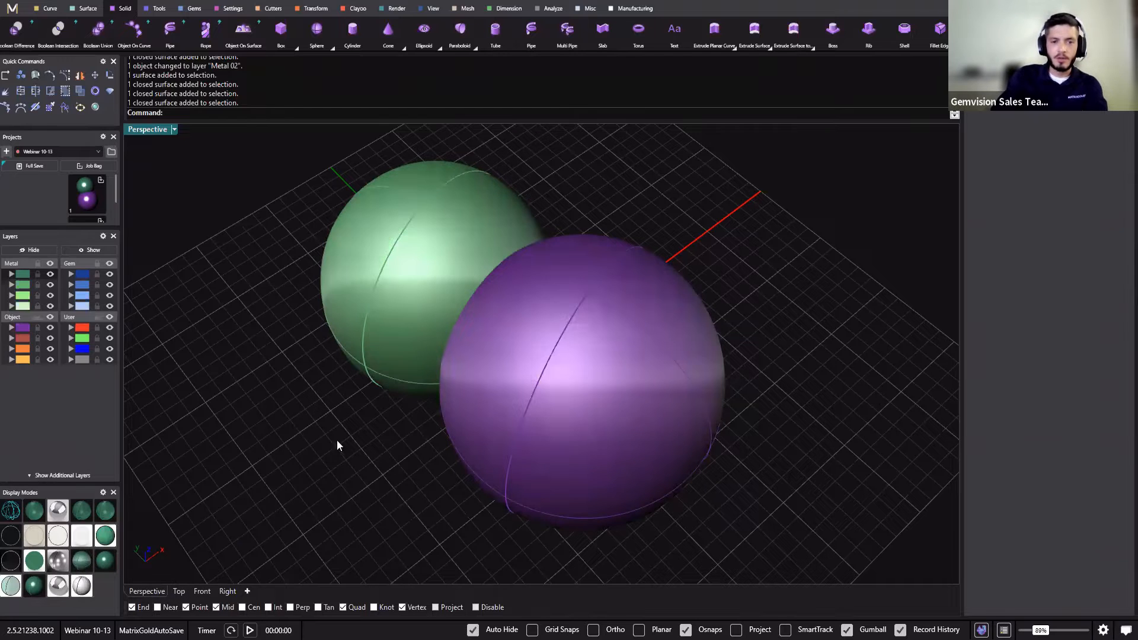
right_drag(337, 439, 410, 383)
click(109, 513)
right_drag(454, 543, 485, 480)
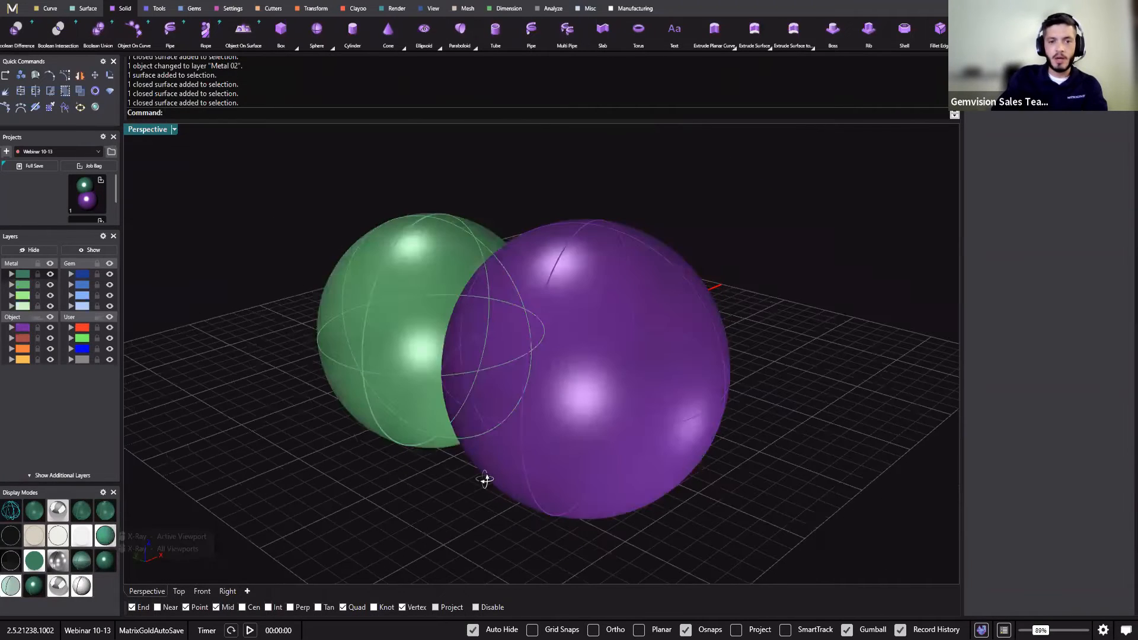
click(81, 512)
right_drag(442, 440, 394, 376)
View the spheres in the Wireframe and Art Color display modes.
click(9, 511)
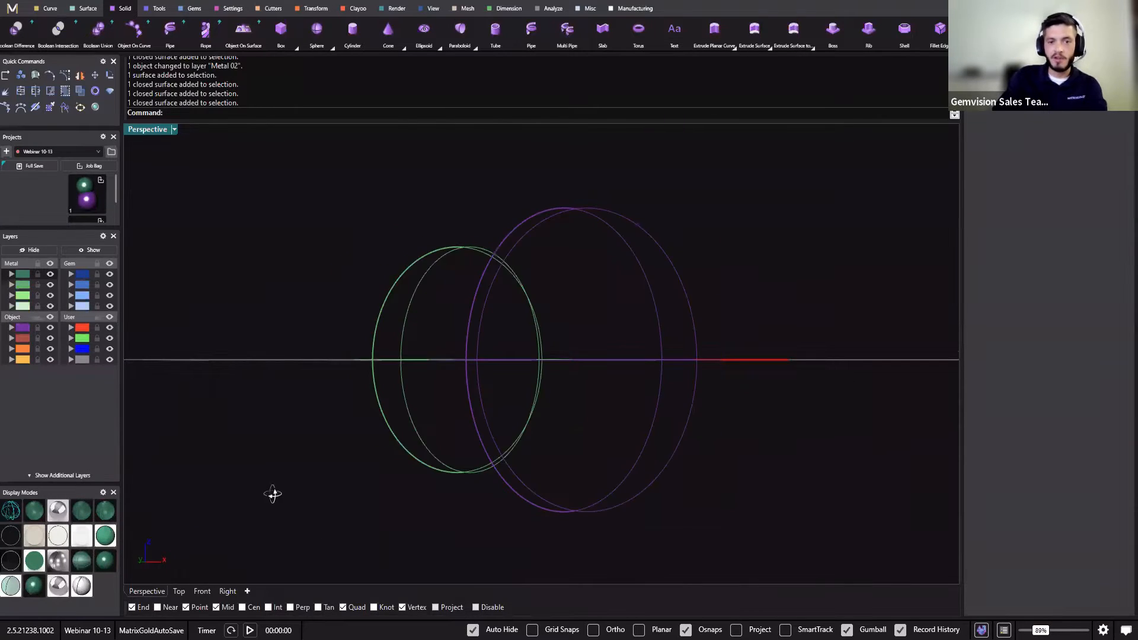
right_drag(272, 495, 184, 539)
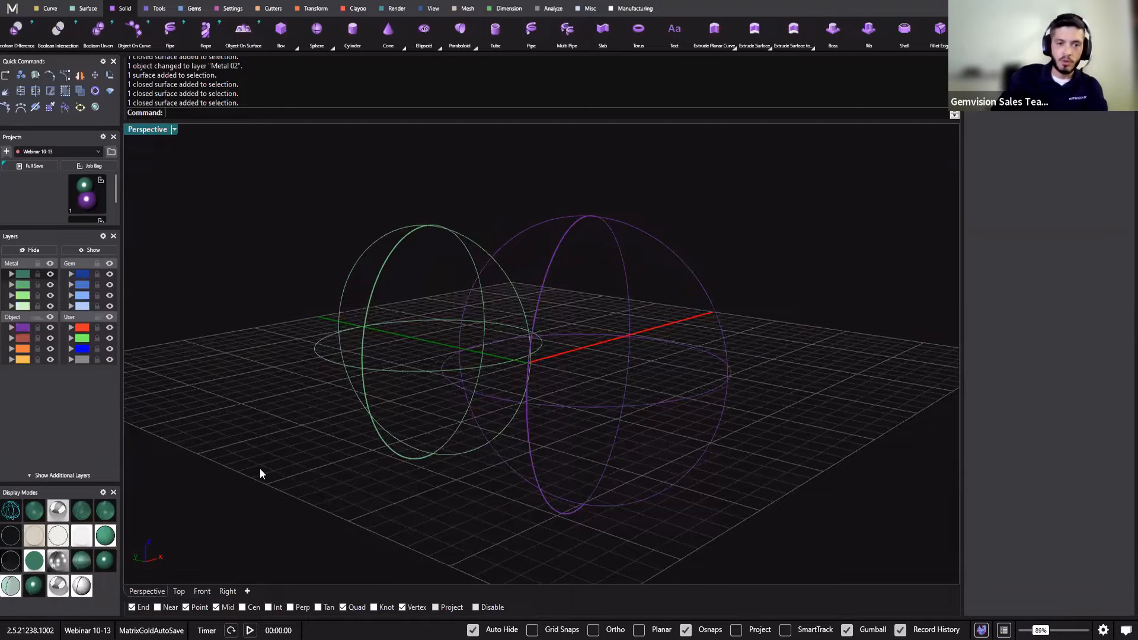
right_drag(268, 410, 173, 532)
click(105, 535)
right_drag(422, 459, 449, 514)
scroll(519, 467, down, 4)
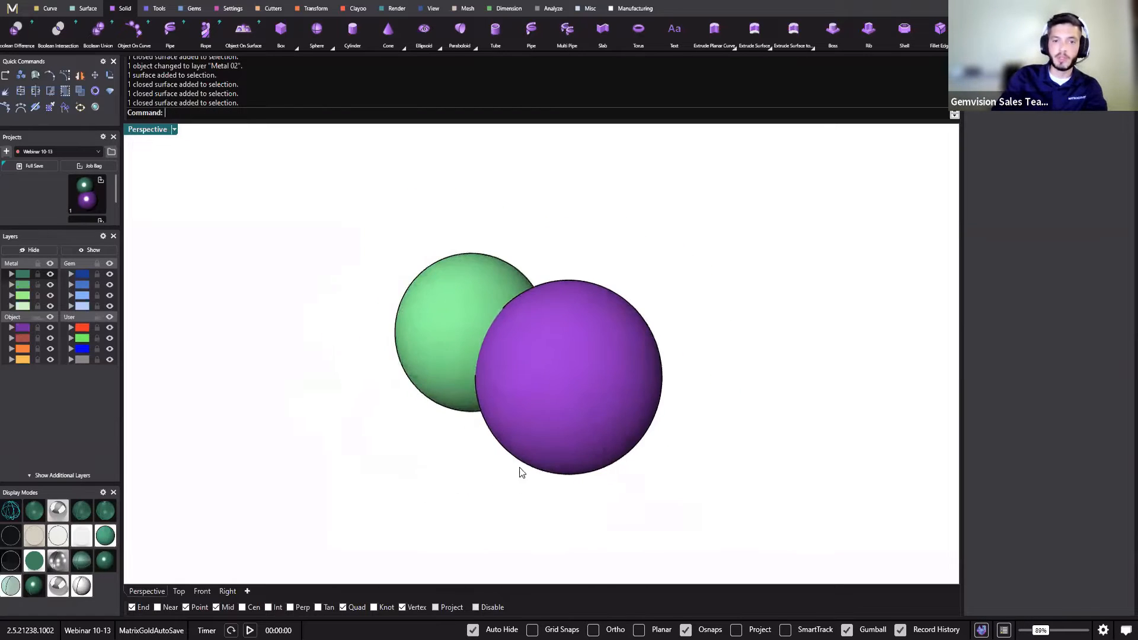
Switch to the realistic polished-metal display mode and move the purple sphere to the Metal 03 layer.
click(58, 587)
click(46, 329)
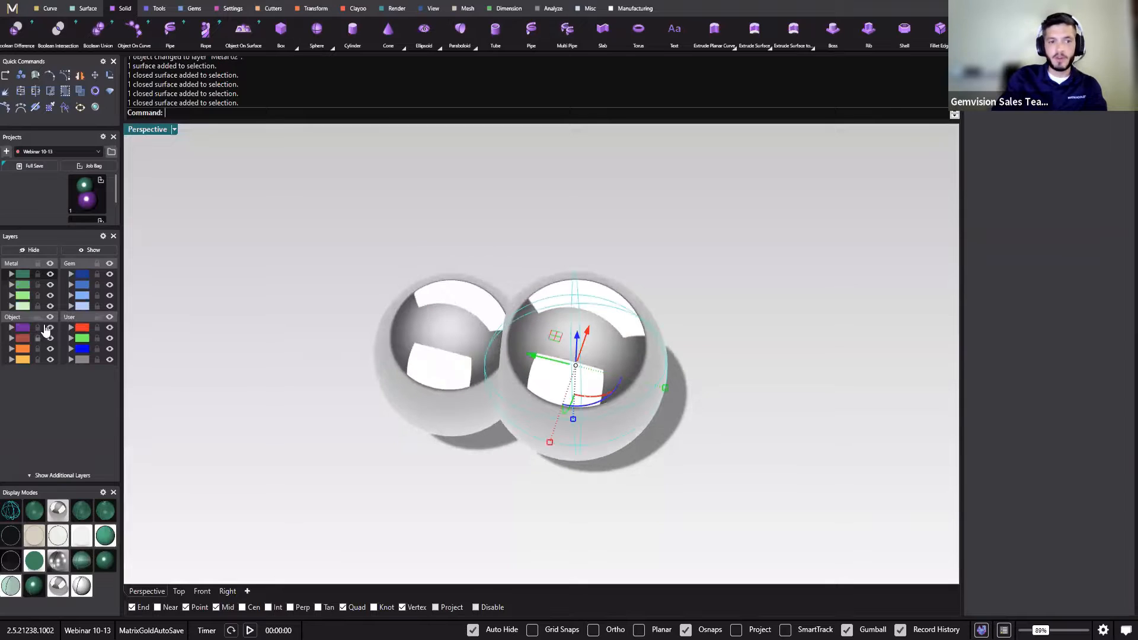
click(22, 297)
key(Escape)
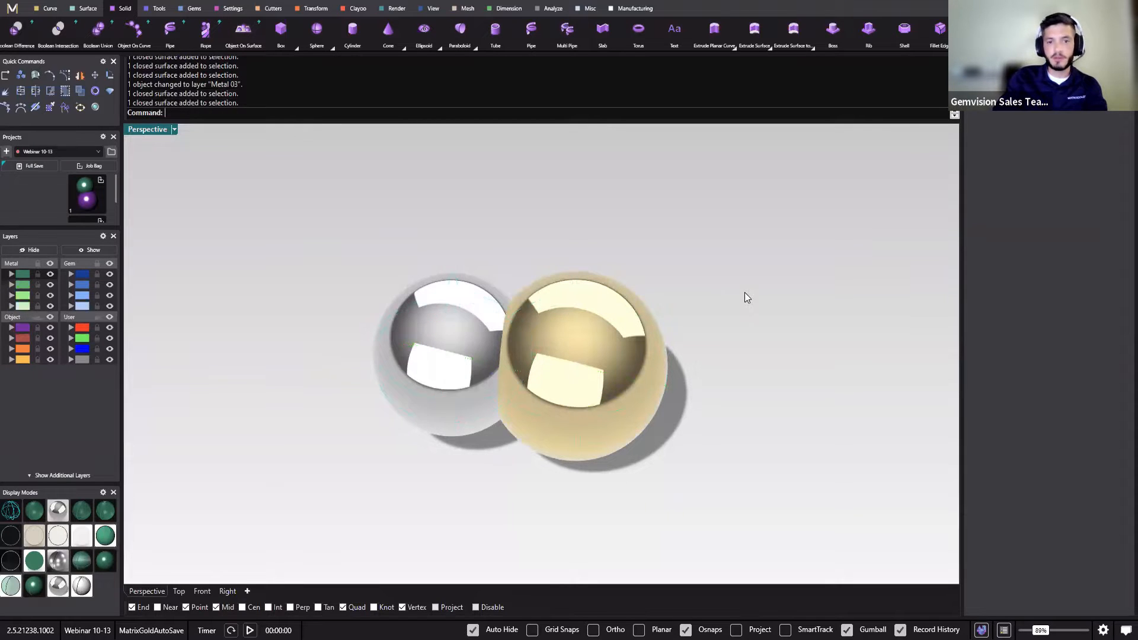
Select both spheres and switch the view through Wireframe back to the Plastic display mode.
drag(818, 274, 346, 472)
key(ctrl+alt+w)
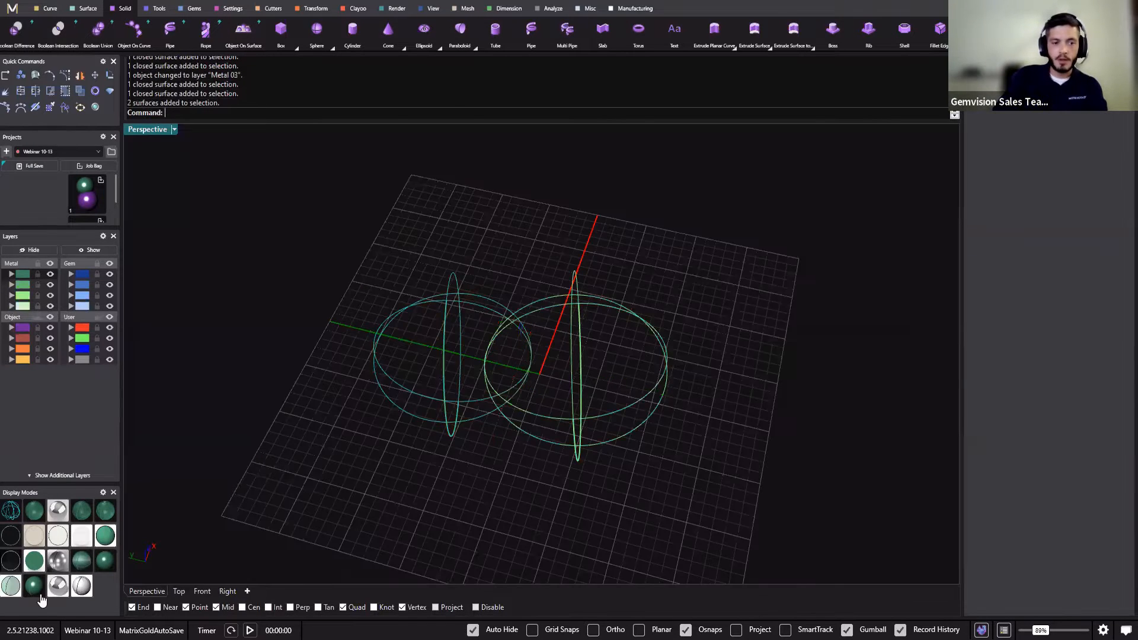
key(ctrl+alt+s)
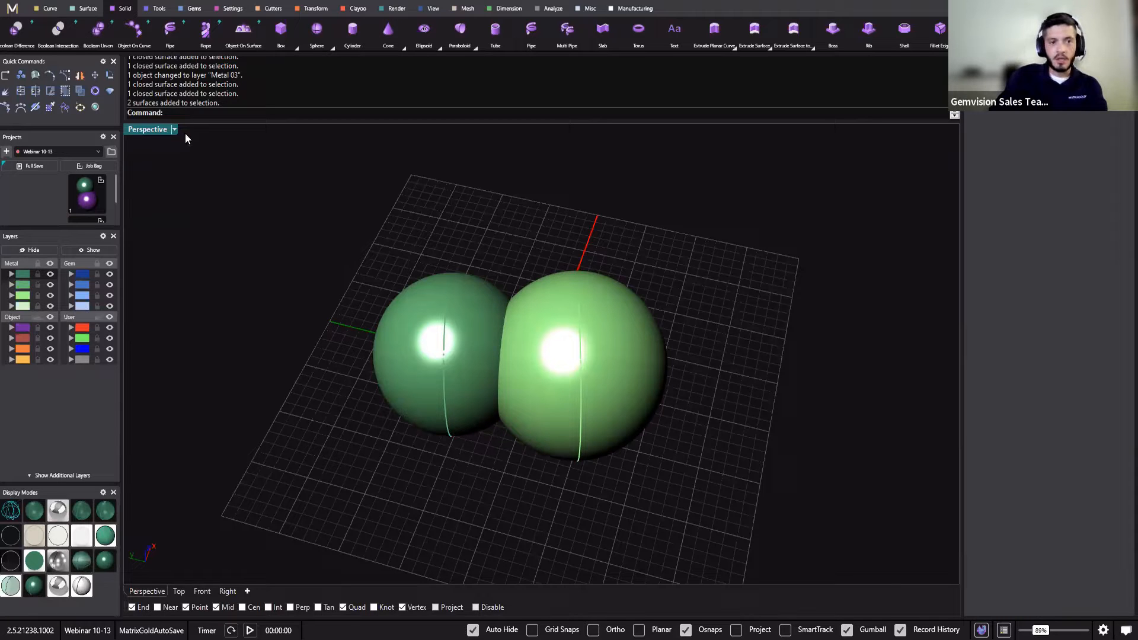
Set the command bar location to Bottom in the Rhinoceros preferences.
click(102, 138)
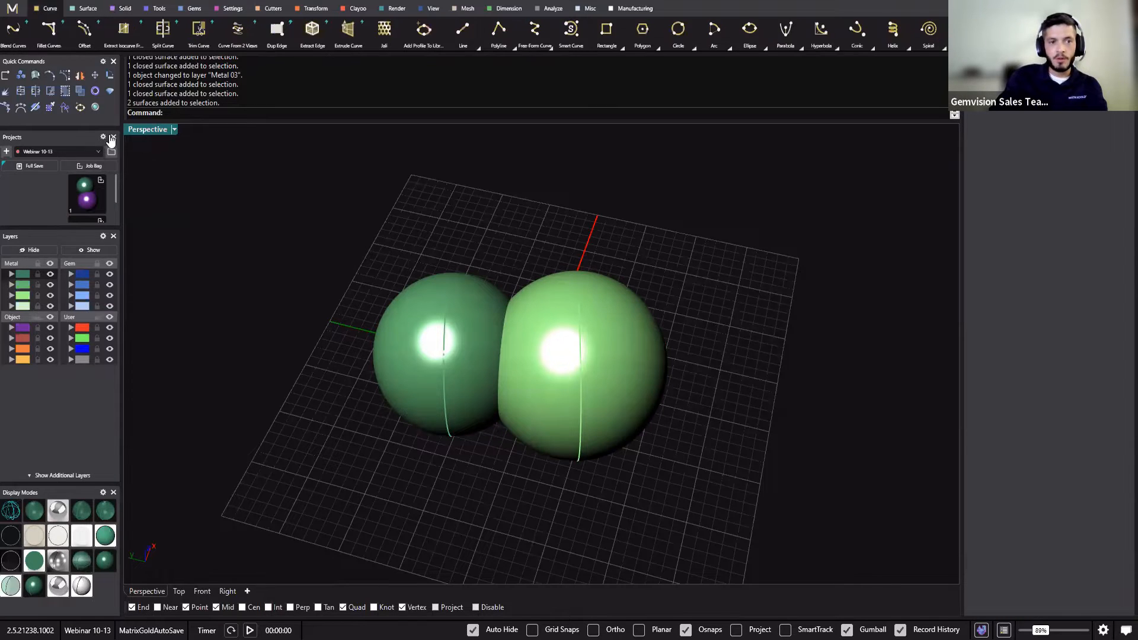
click(415, 321)
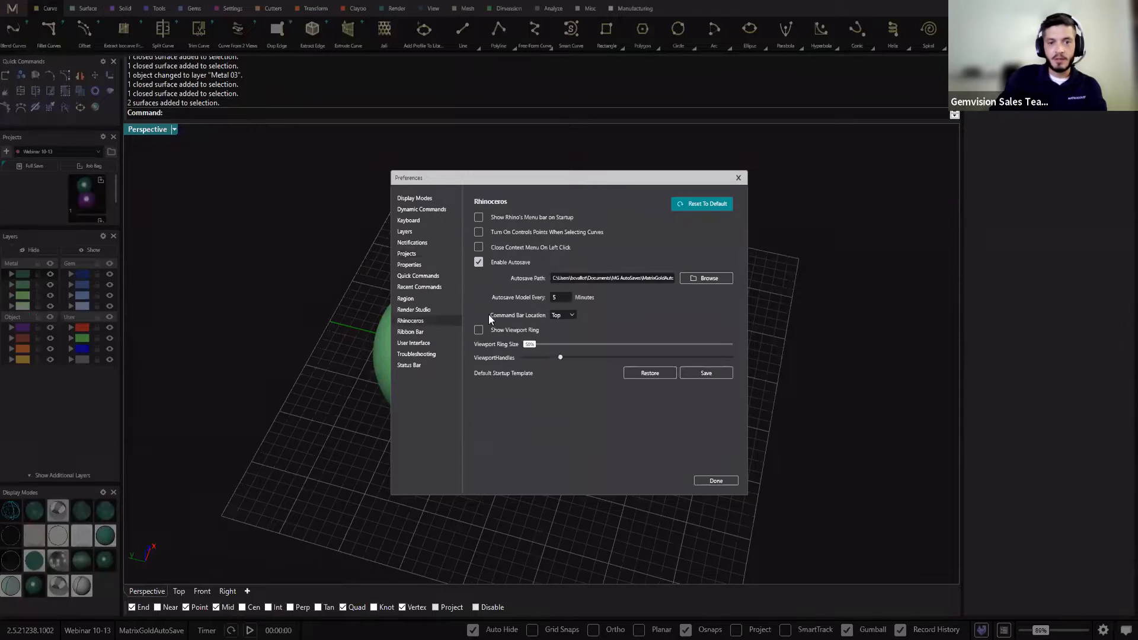
click(563, 337)
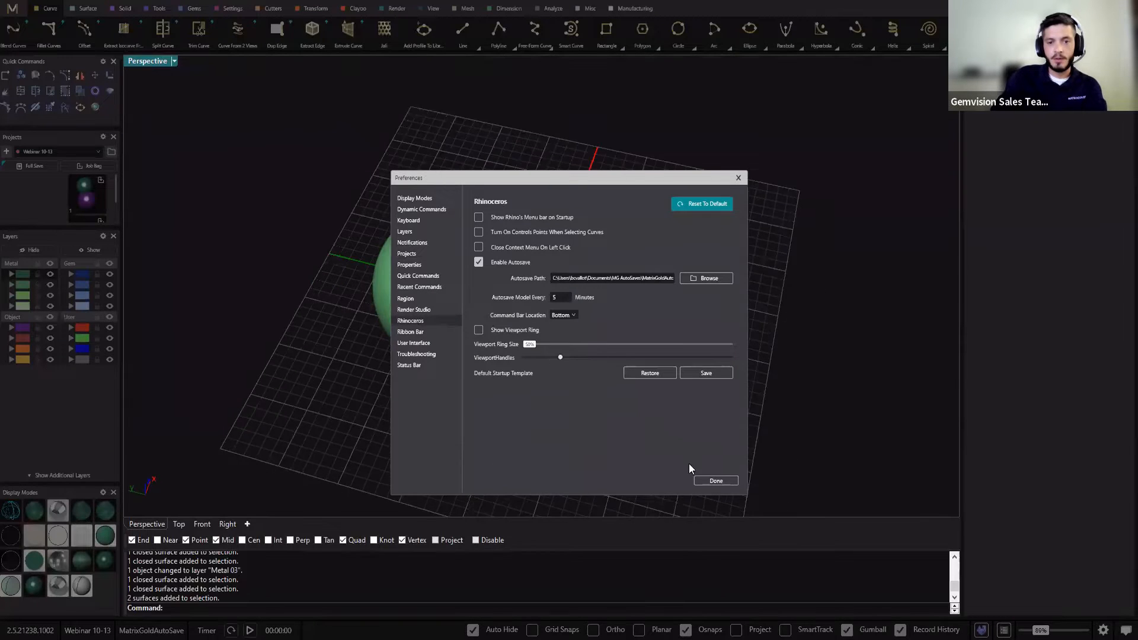
click(713, 479)
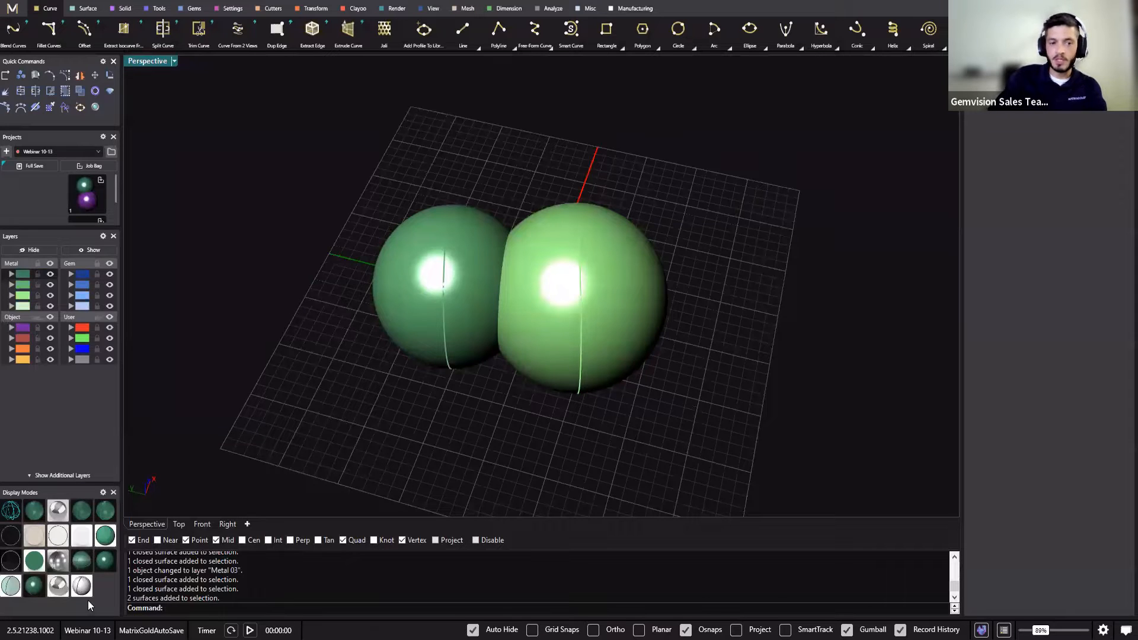
Set the command bar location back to Top in the Rhinoceros preferences.
click(102, 492)
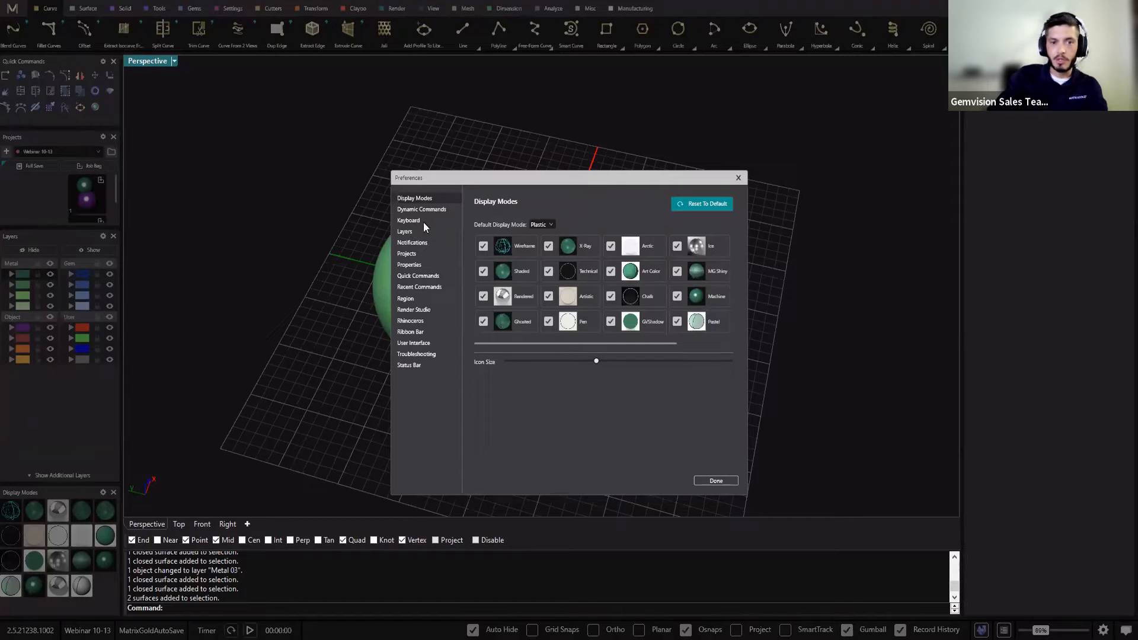
click(403, 320)
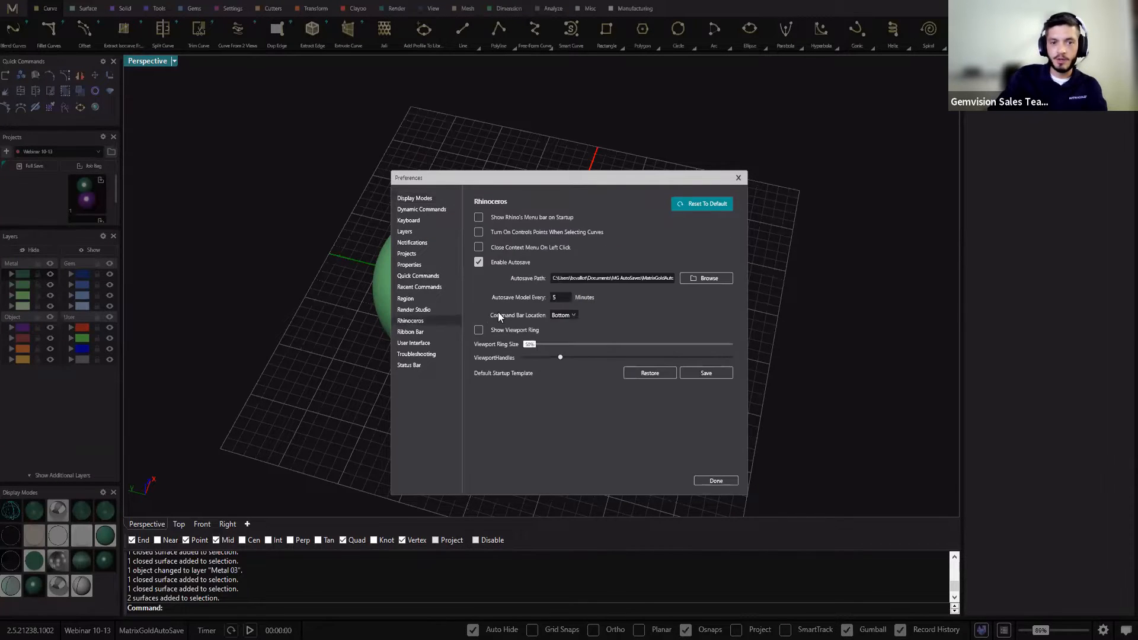
click(566, 316)
click(558, 326)
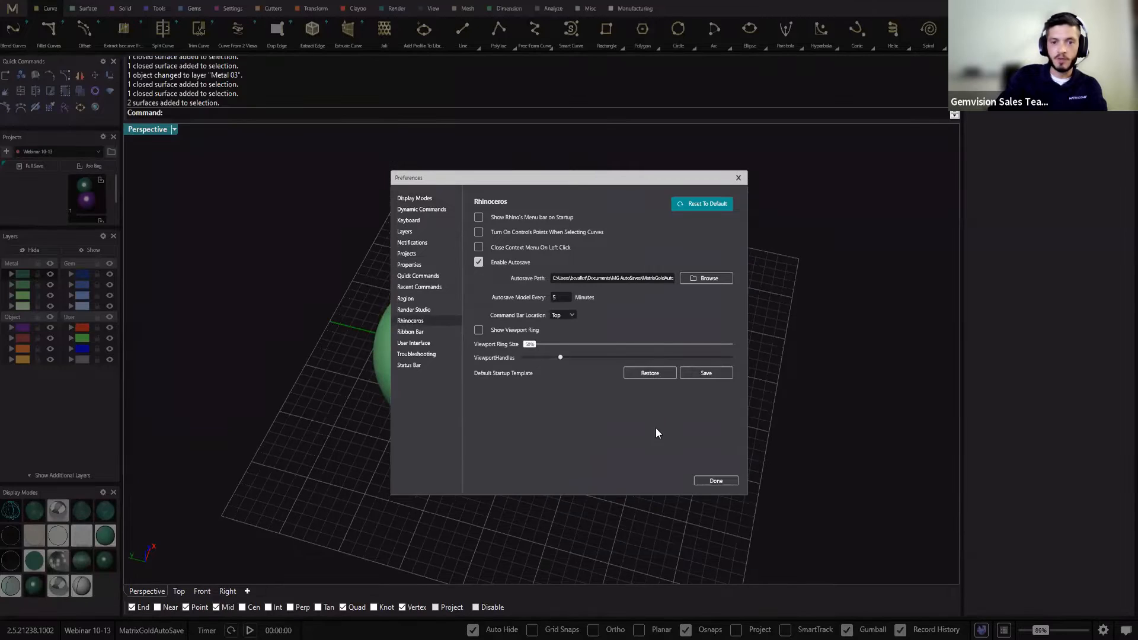
click(716, 481)
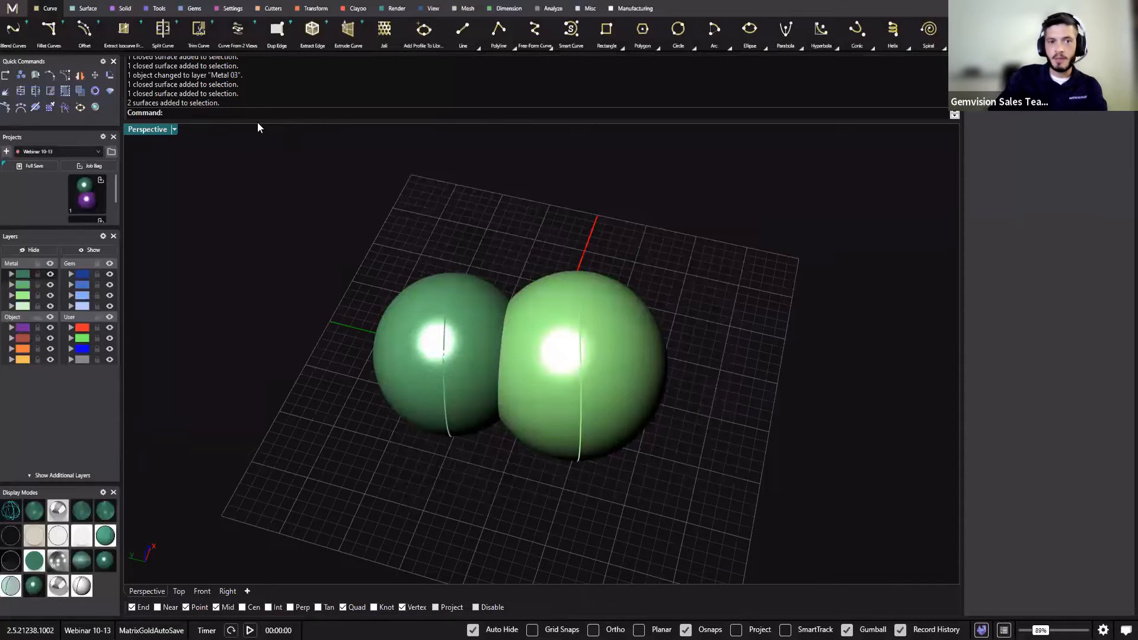
Shrink the command history area above the viewport to only a few lines.
drag(257, 122, 255, 89)
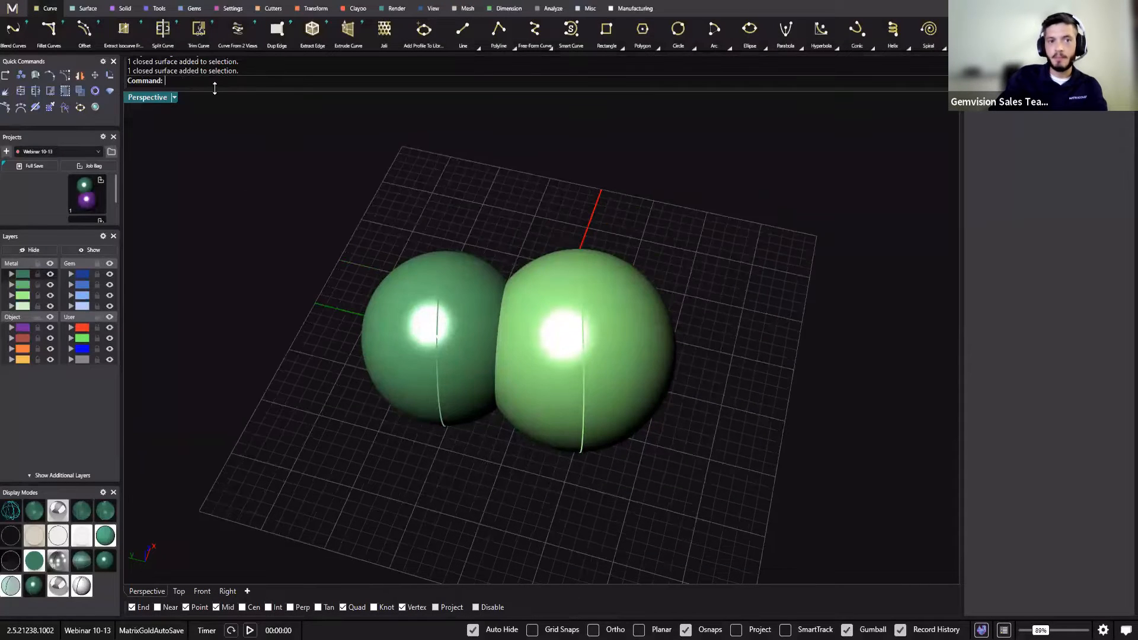
drag(215, 88, 215, 93)
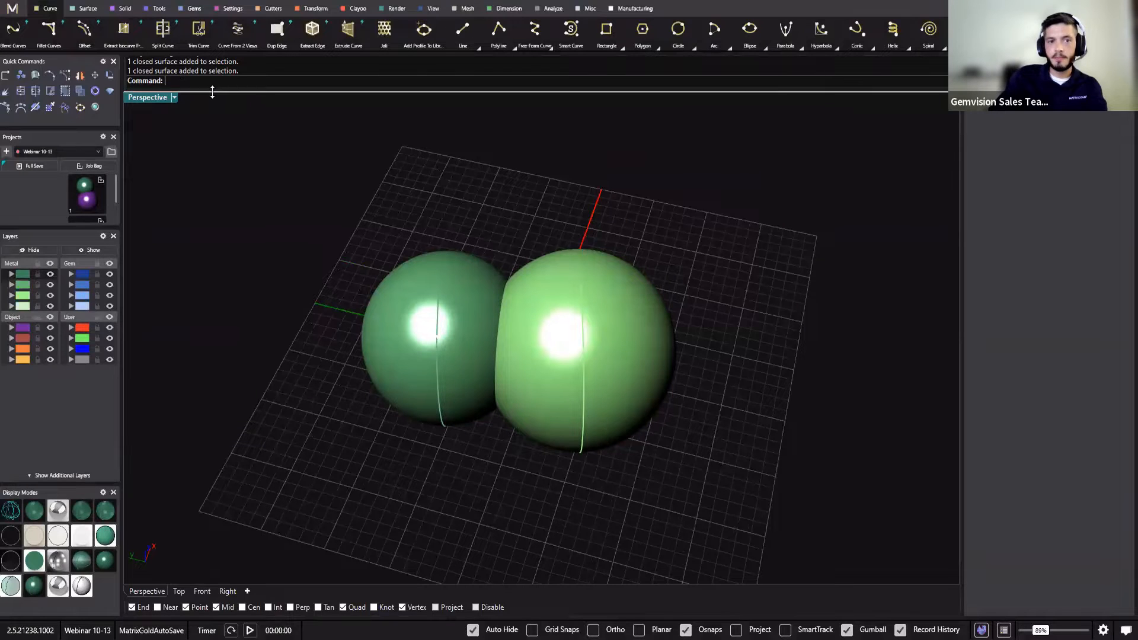
right_drag(560, 422, 506, 396)
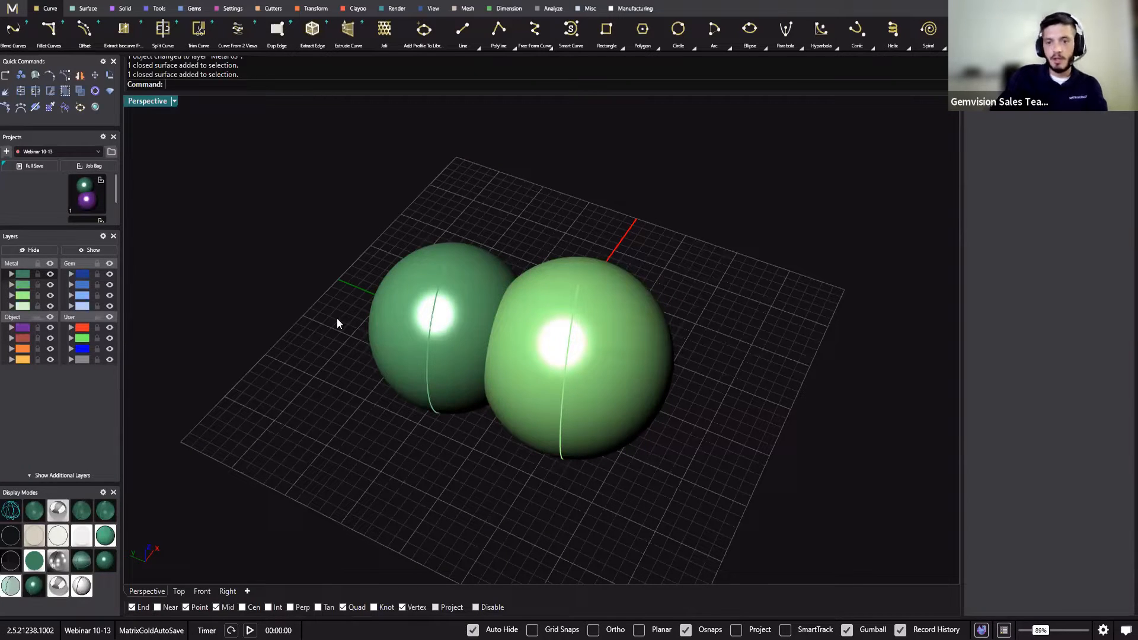
Enter "Crv" at the command prompt to examine the suggested curve commands, and clear the entry.
text(H)
key(Escape)
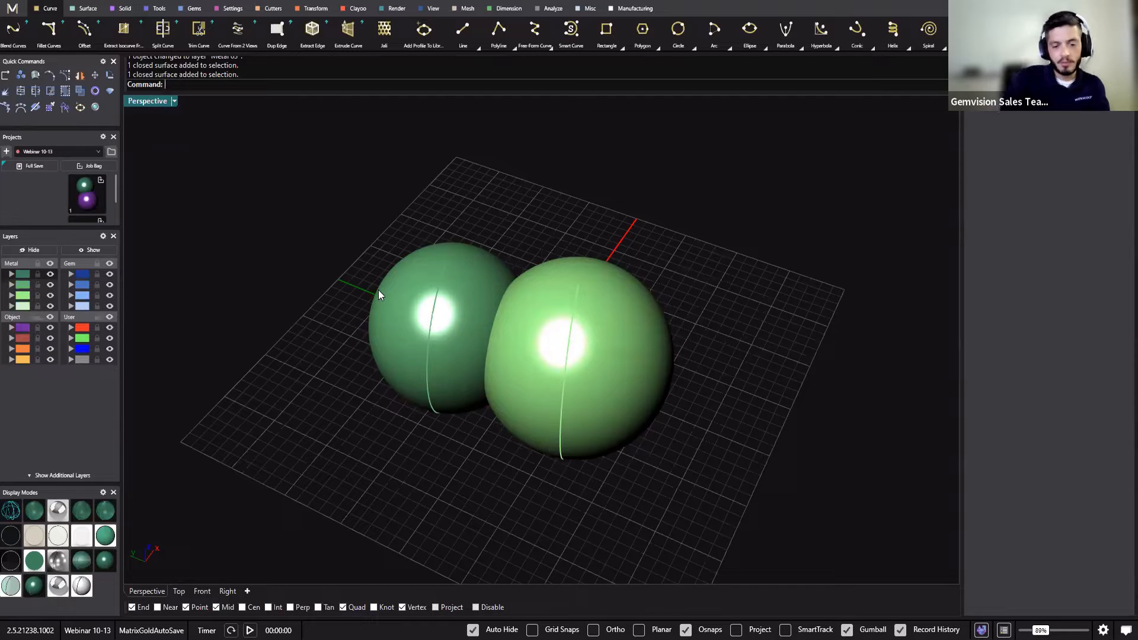
text(Crv)
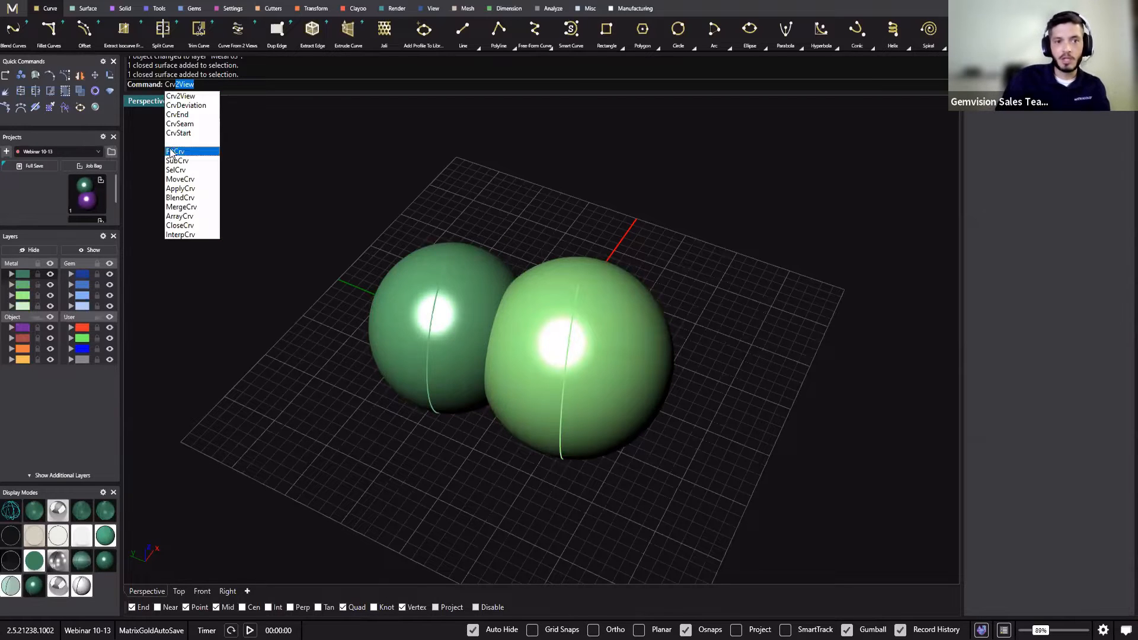
text(gv)
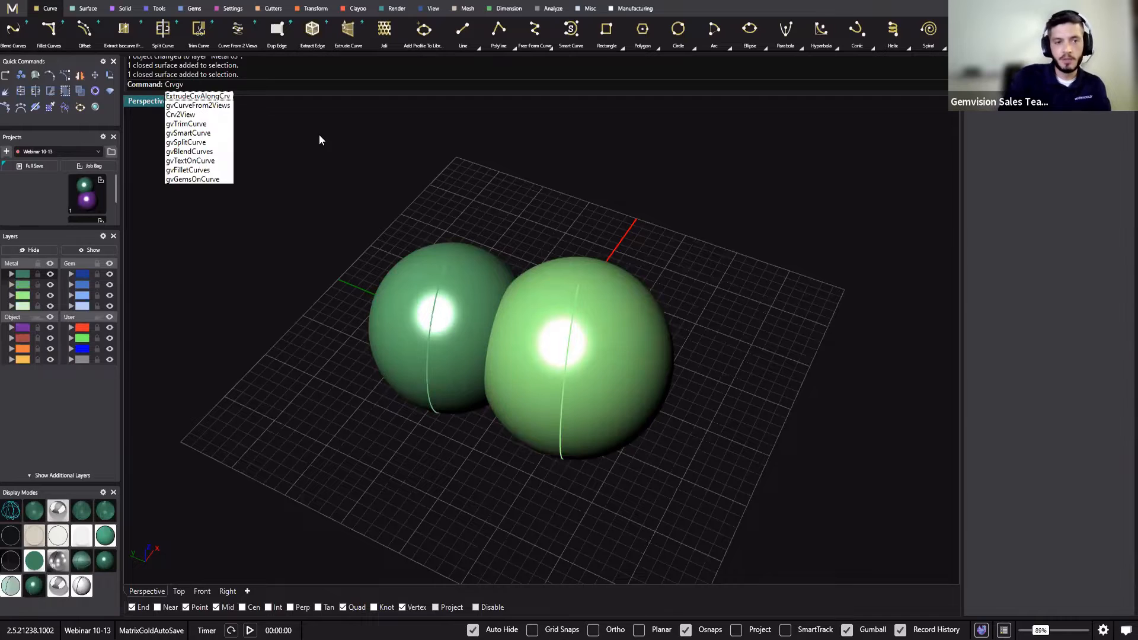
key(BackSpace)
key(BackSpace)
key(BackSpace)
key(BackSpace)
key(BackSpace)
Enter "gv" at the command prompt and browse the full list of suggested gv commands.
text(gvFingerHoleSupportDynamic)
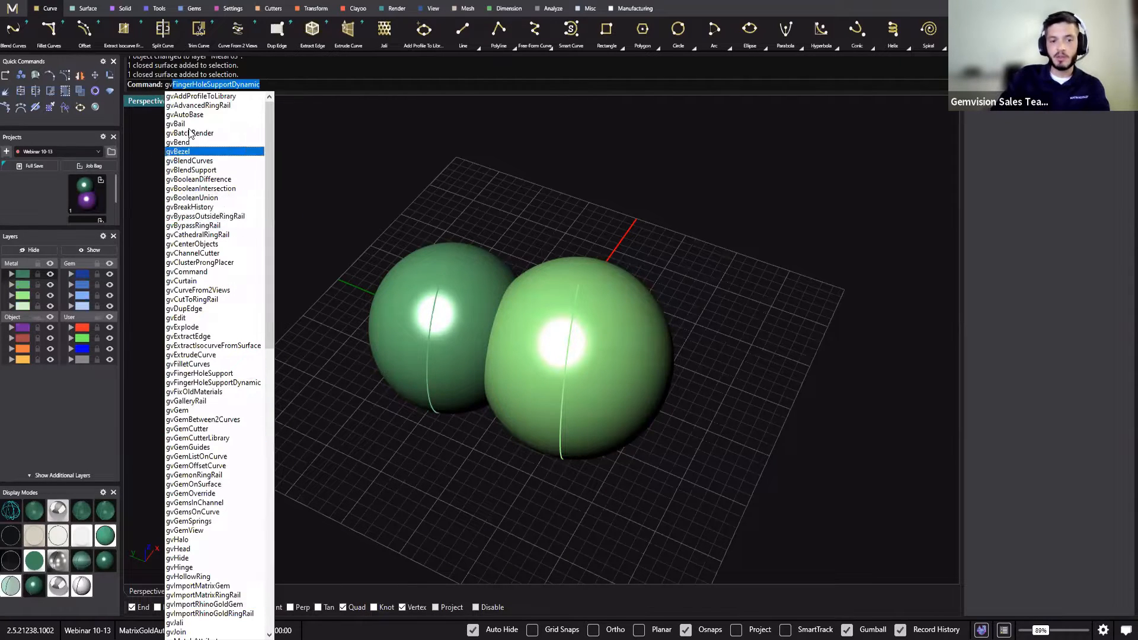
scroll(190, 134, down, 20)
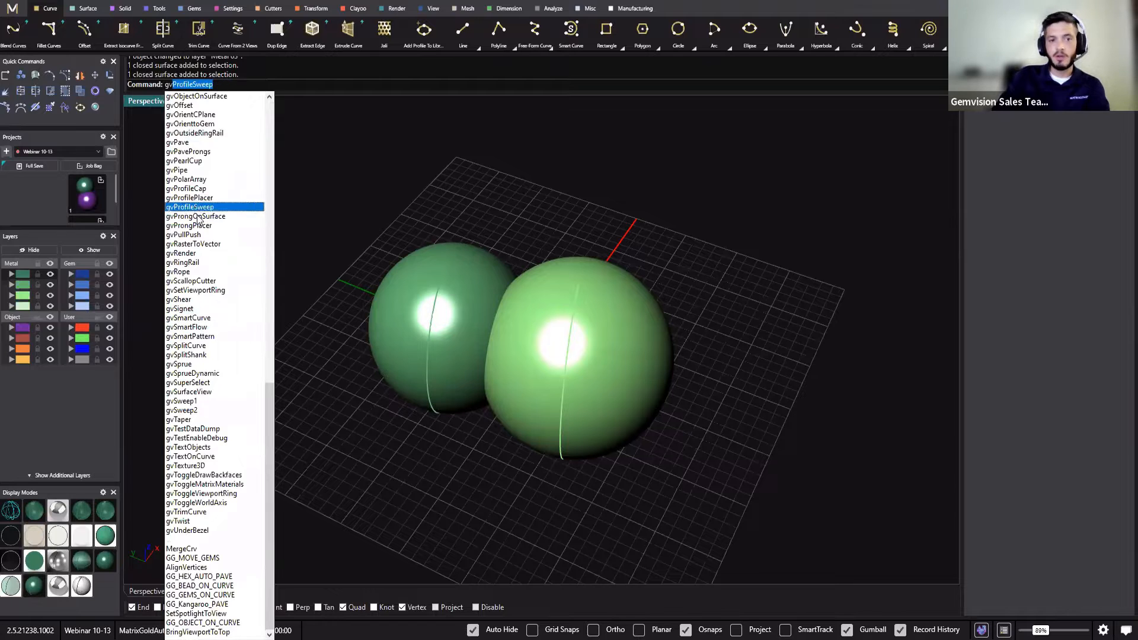
drag(269, 426, 269, 145)
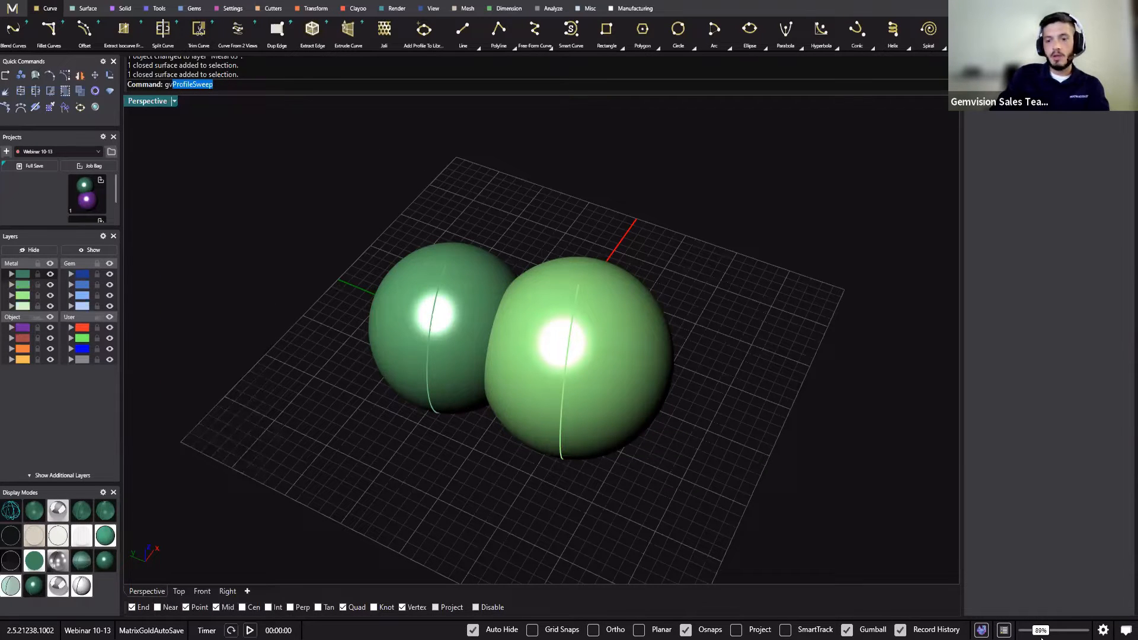
Enlarge the interface by raising its scale to 99%.
drag(1046, 632, 1052, 633)
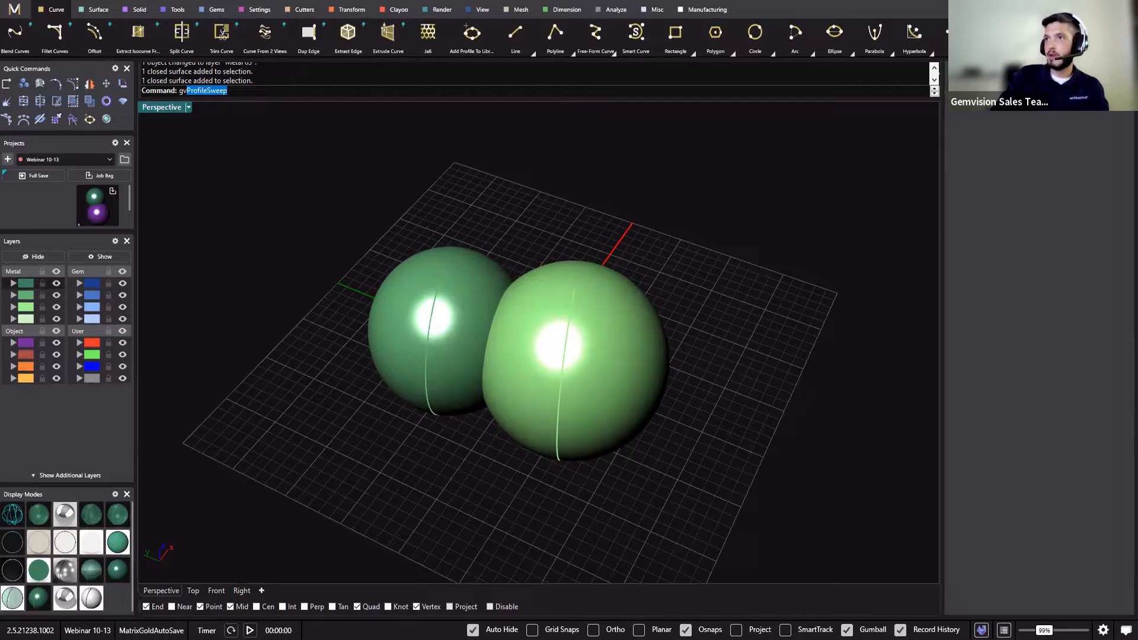
Examine the File commands in the program's main menu, and select both spheres briefly before clearing the selection.
click(13, 9)
click(256, 188)
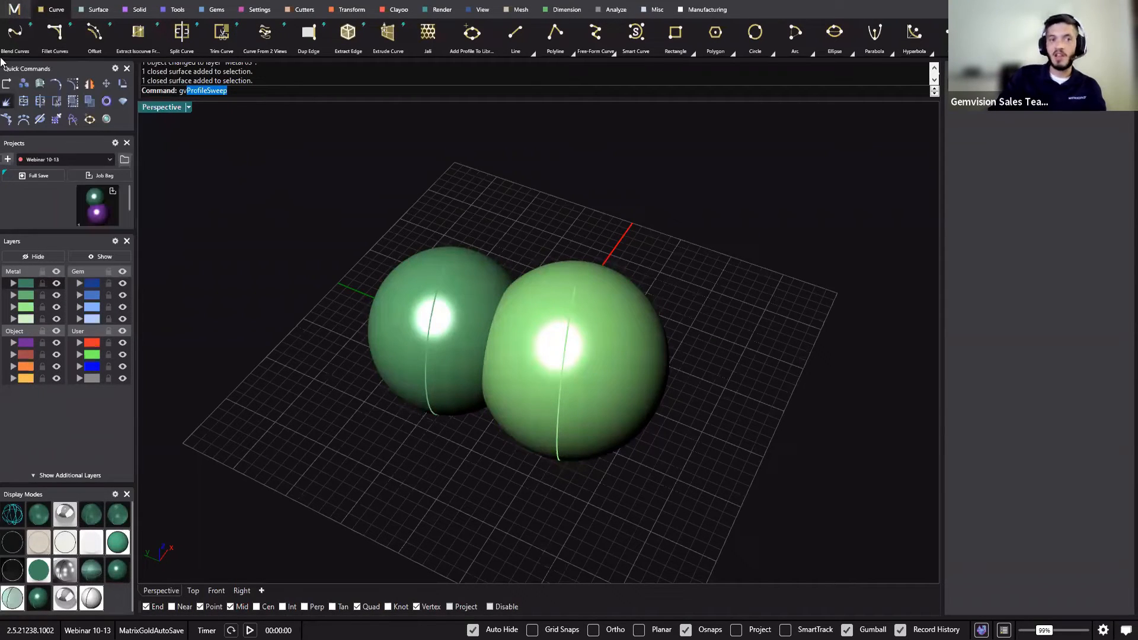
click(13, 9)
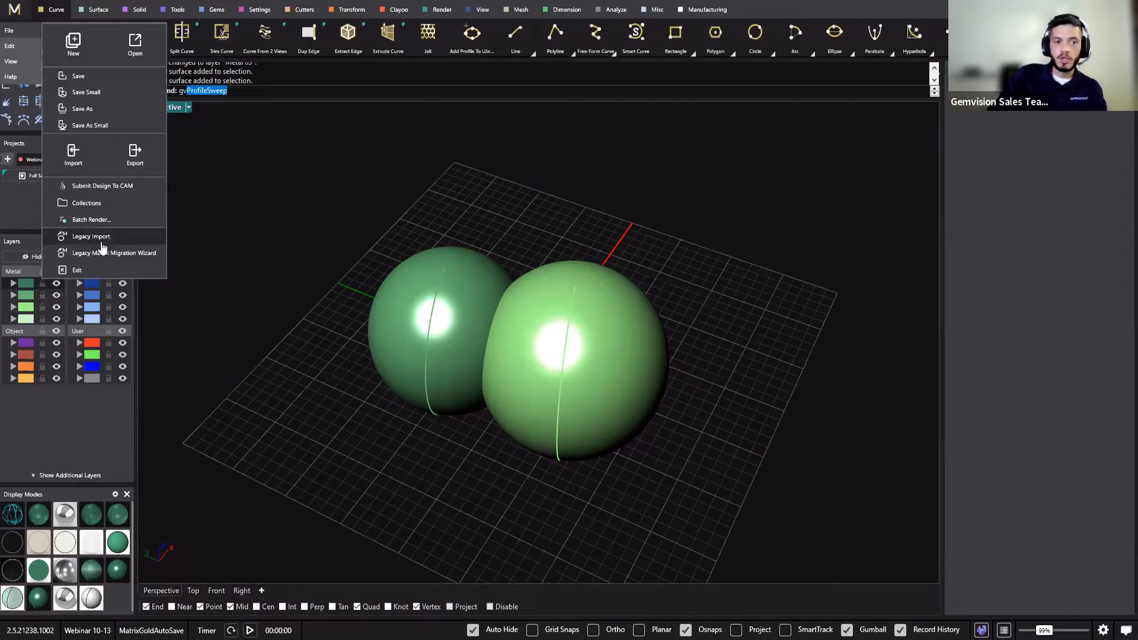
click(690, 565)
drag(689, 566, 336, 343)
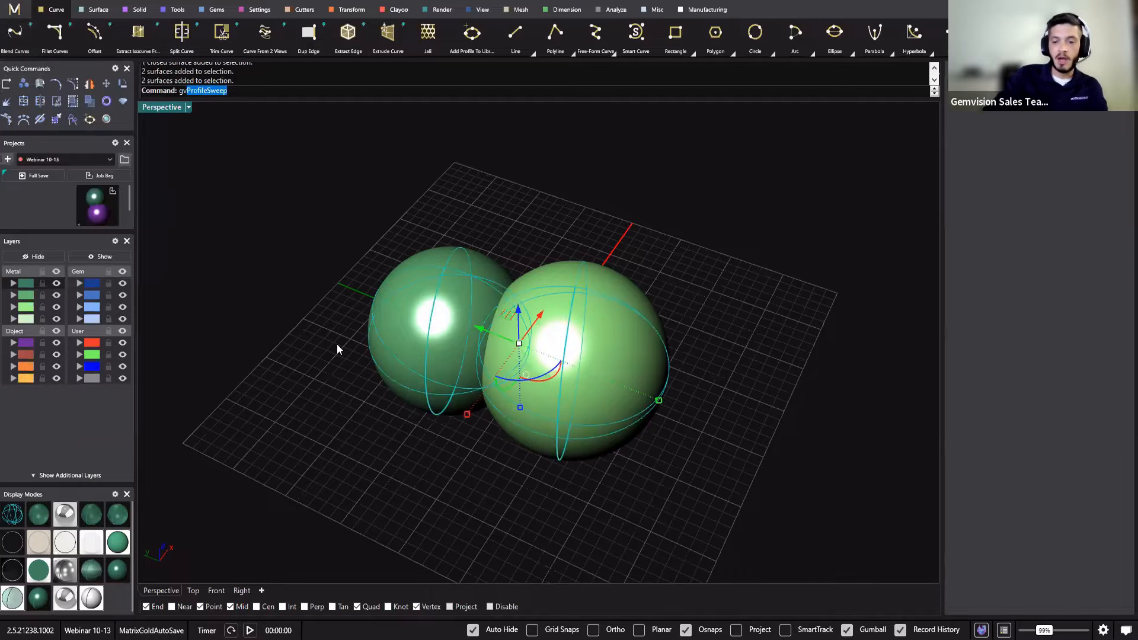
right_drag(614, 412, 321, 358)
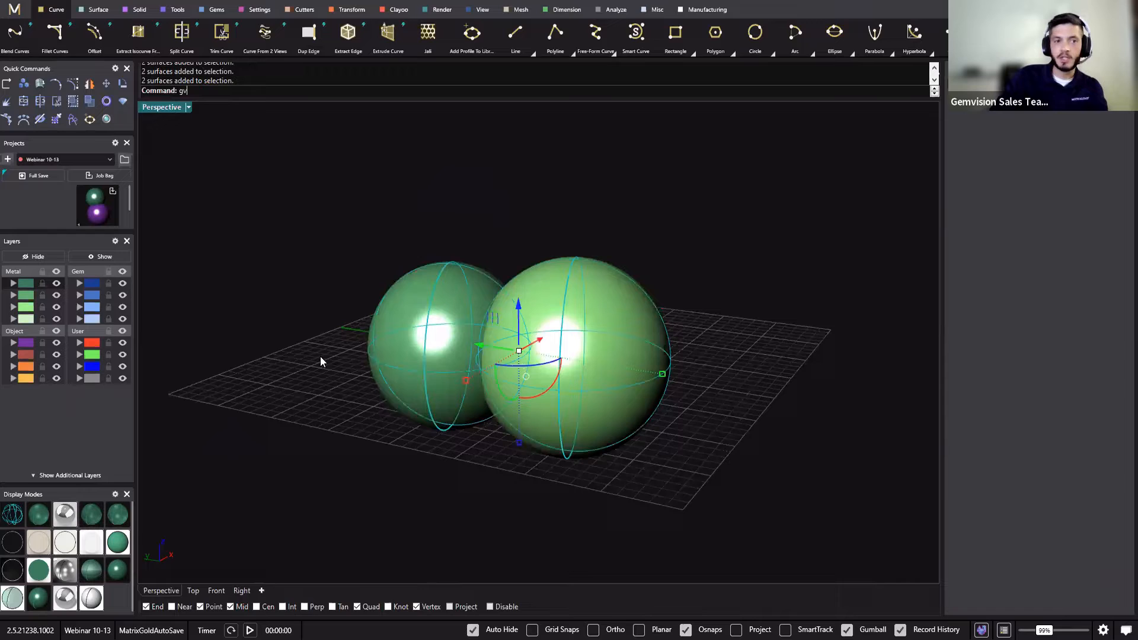
click(12, 12)
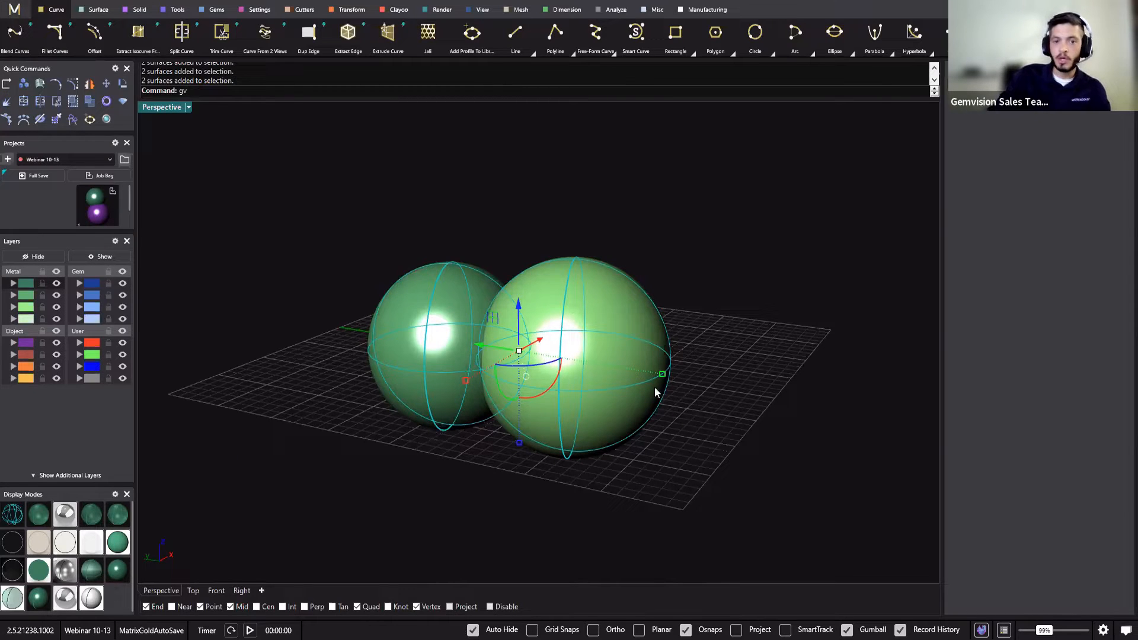
click(237, 511)
Open the Legacy Matrix Migration Wizard, try the Matrix Projects Folder option, clear it, and close the wizard.
click(14, 9)
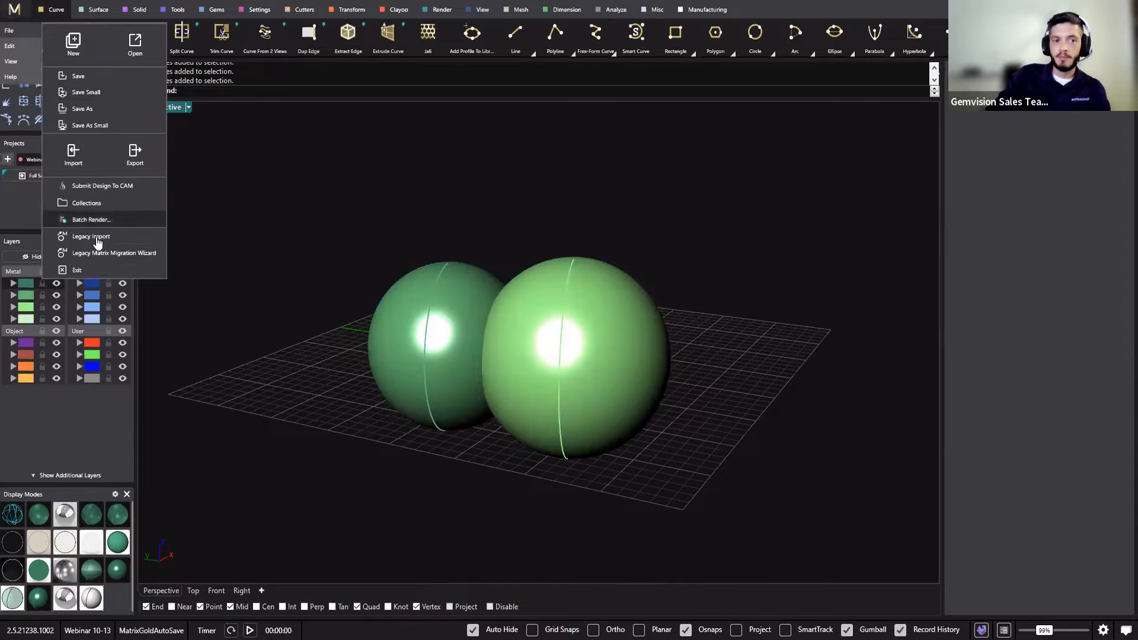
click(89, 258)
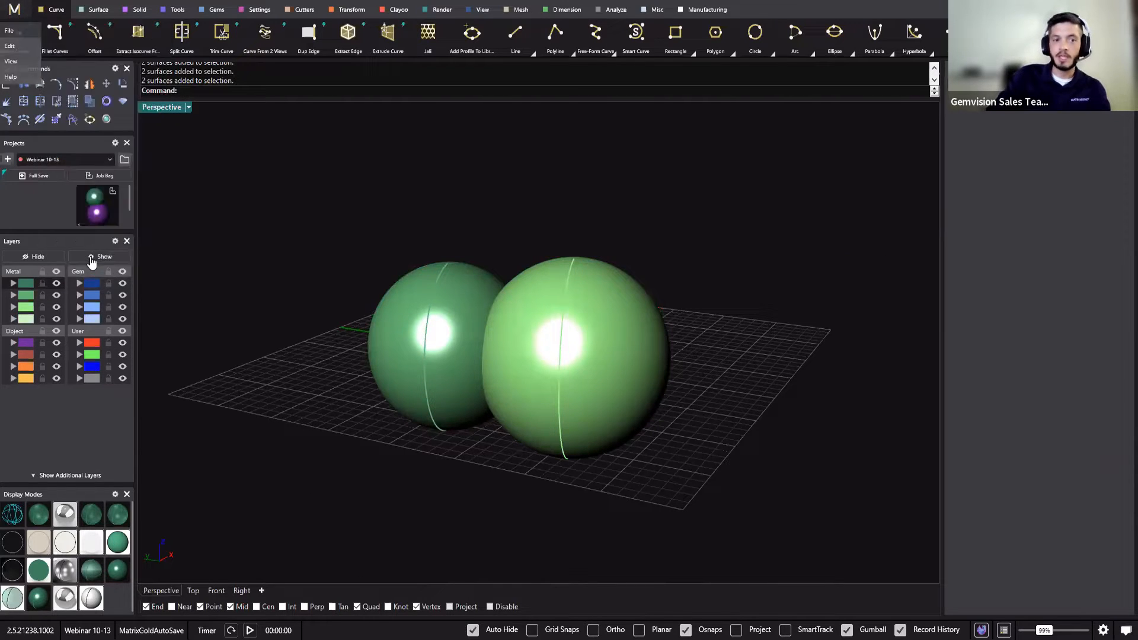
click(455, 157)
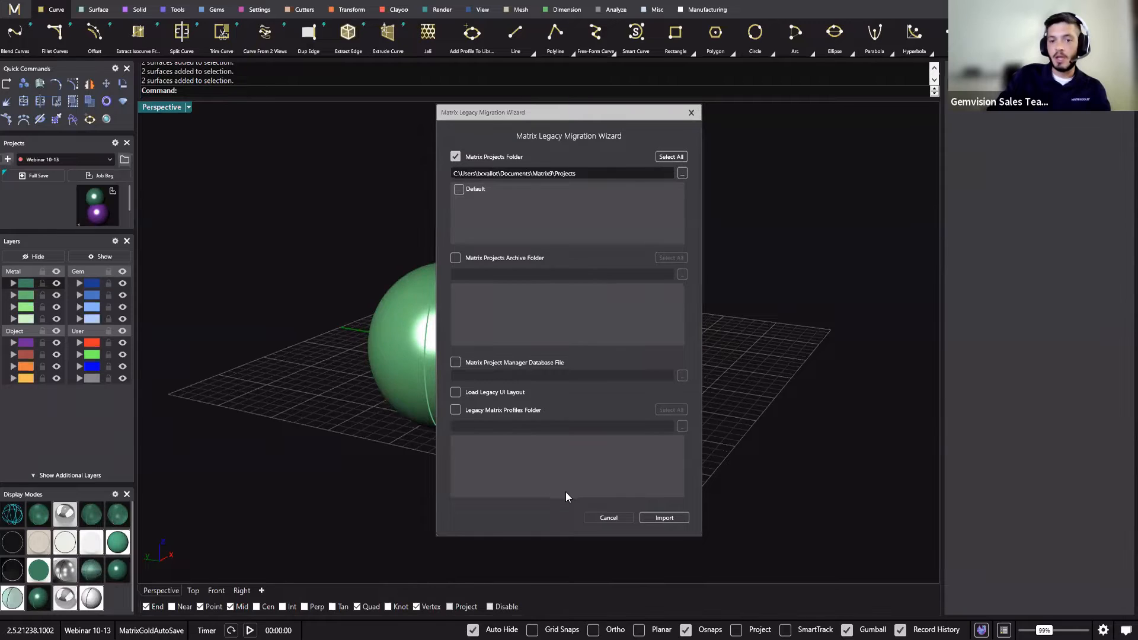
click(676, 518)
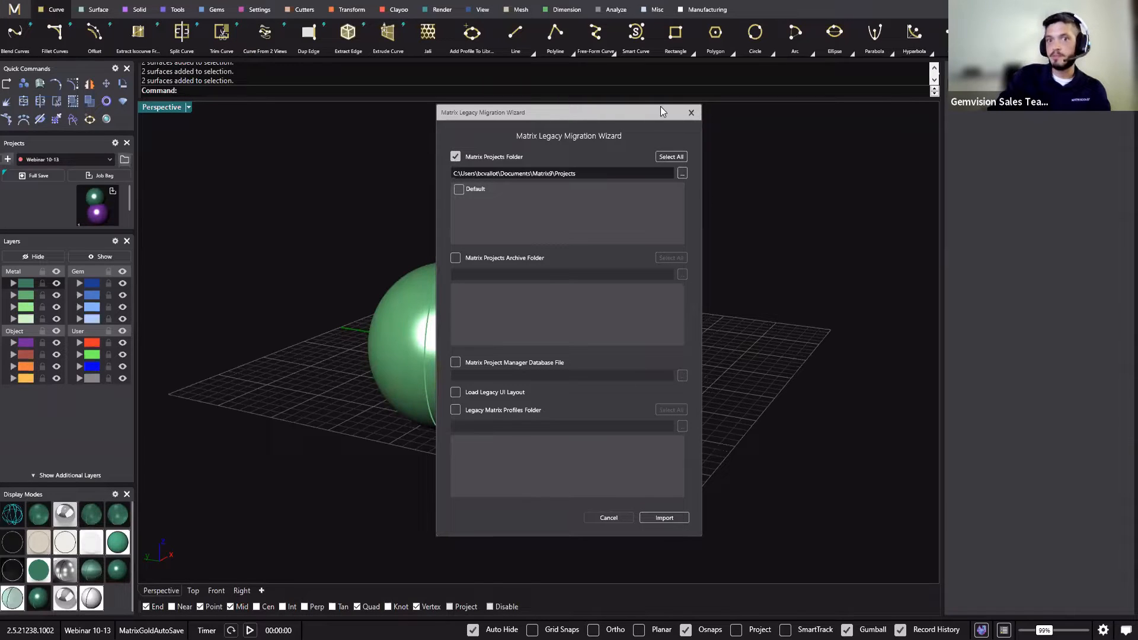
click(455, 157)
click(694, 115)
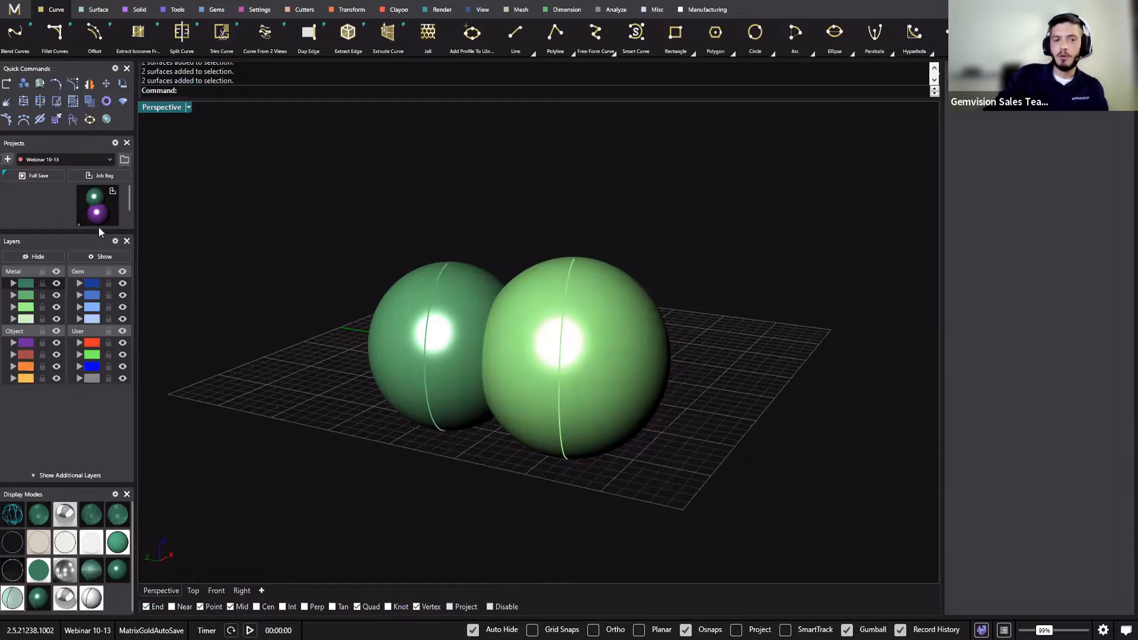
Enlarge the Projects panel slightly by moving its border with the Layers panel.
drag(48, 232, 47, 235)
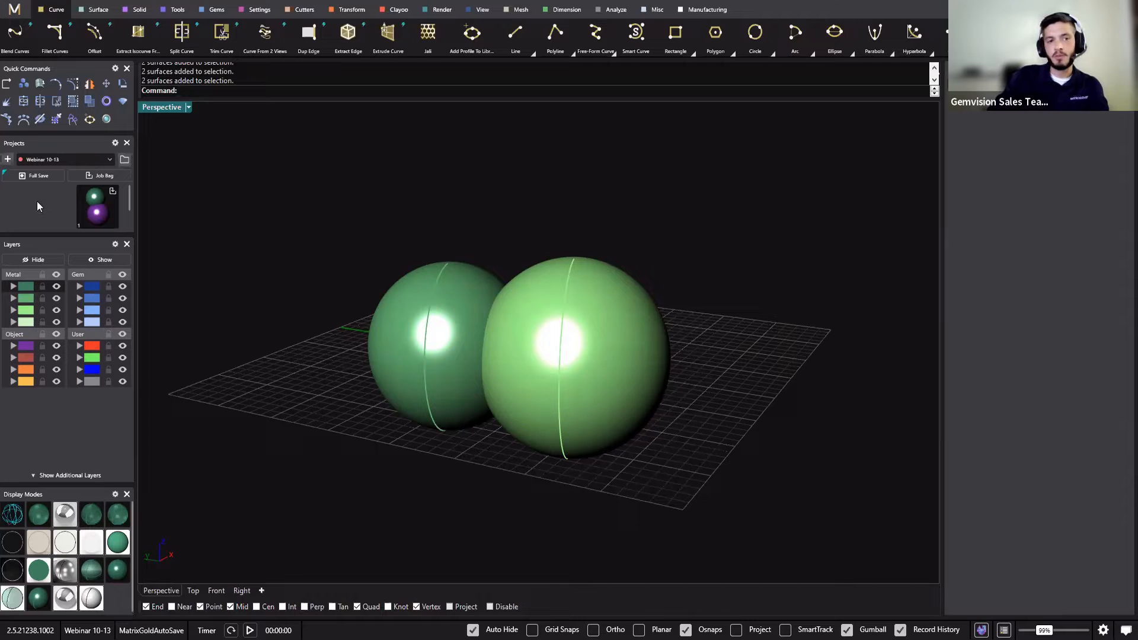
Display the Render Studio panel to look over its materials and render settings, and close it.
click(16, 11)
click(22, 8)
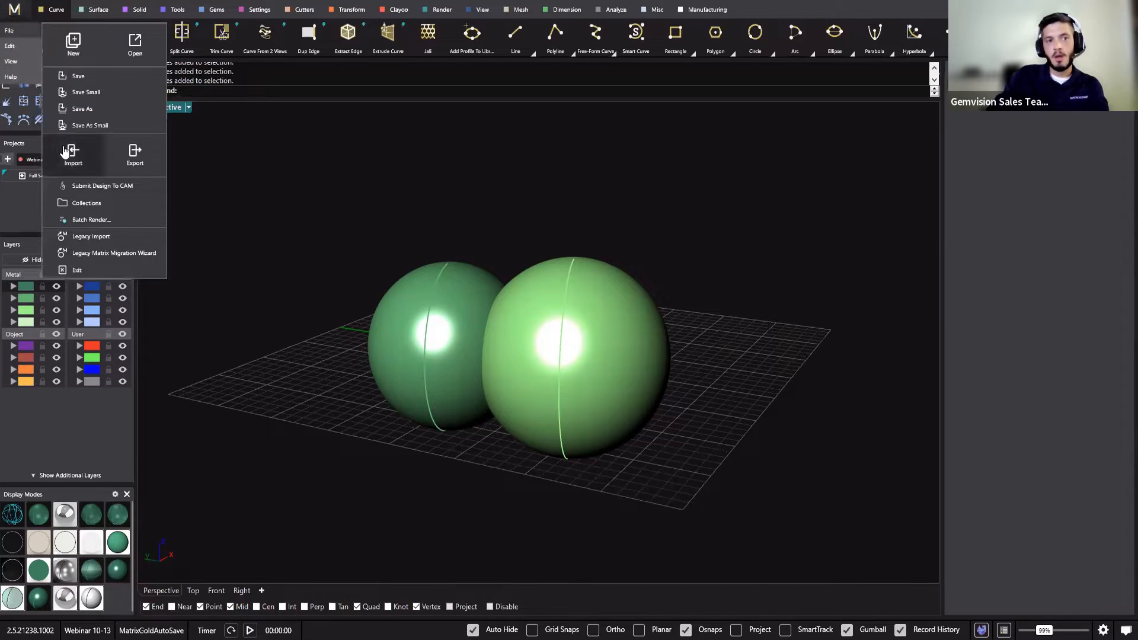
click(9, 61)
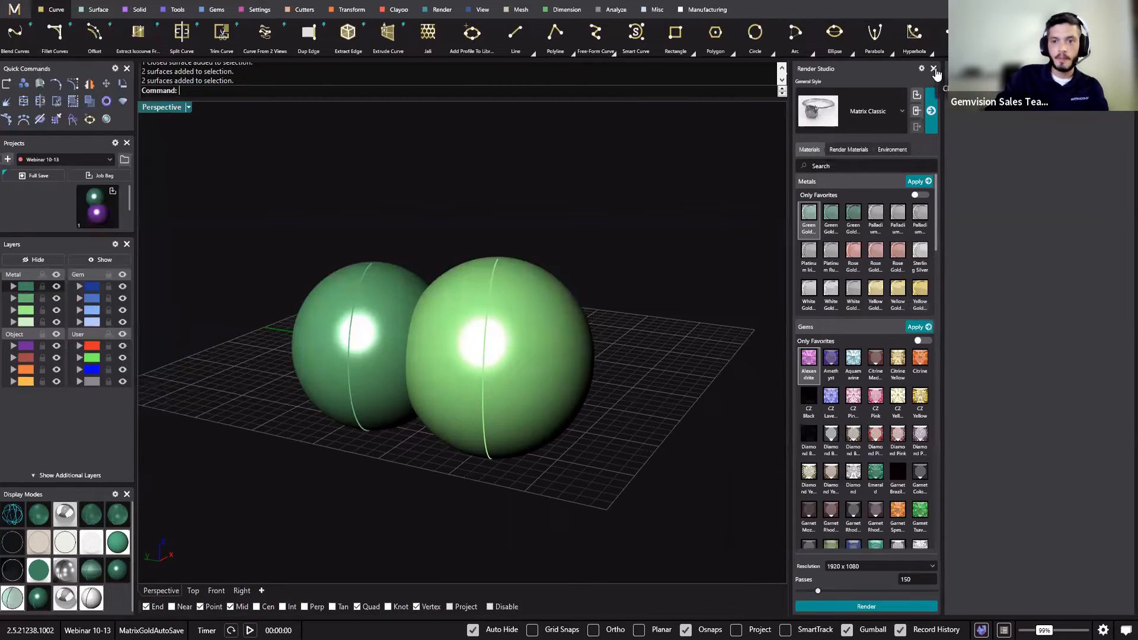
click(934, 70)
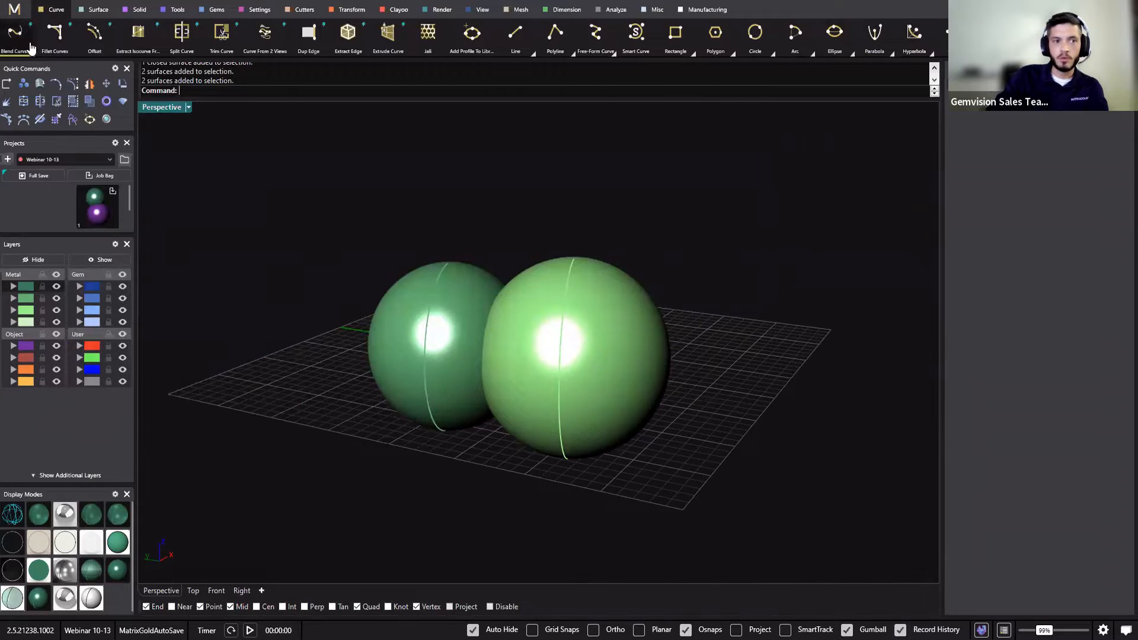
Show the Metal Weights panel and calculate the metal weights of the light green sphere.
click(20, 8)
mouse_move(12, 61)
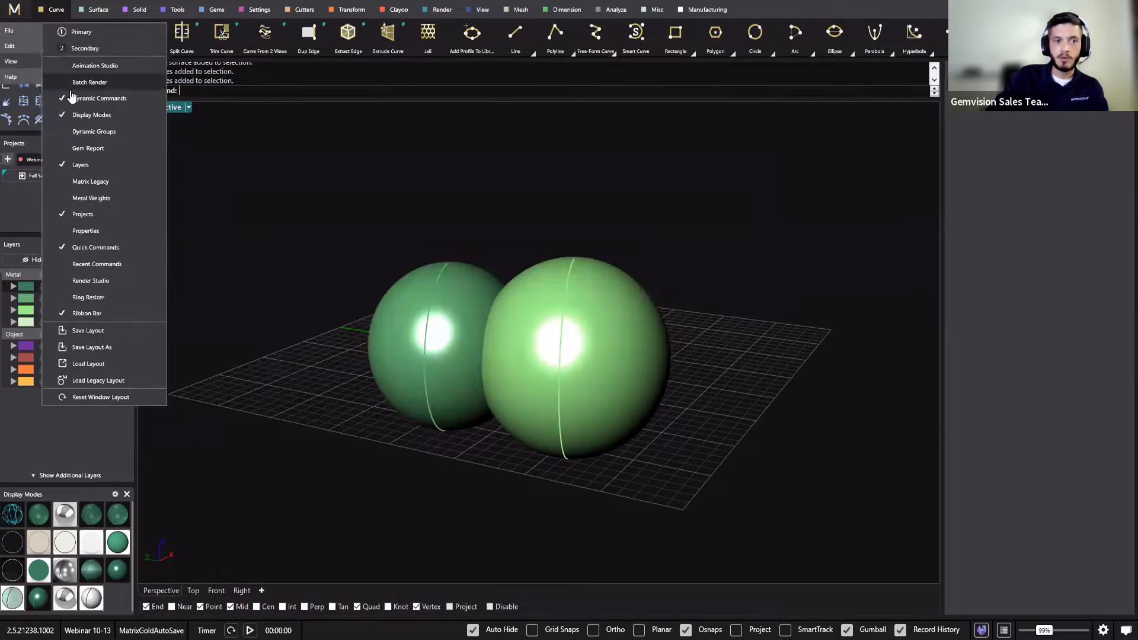
click(110, 202)
click(872, 446)
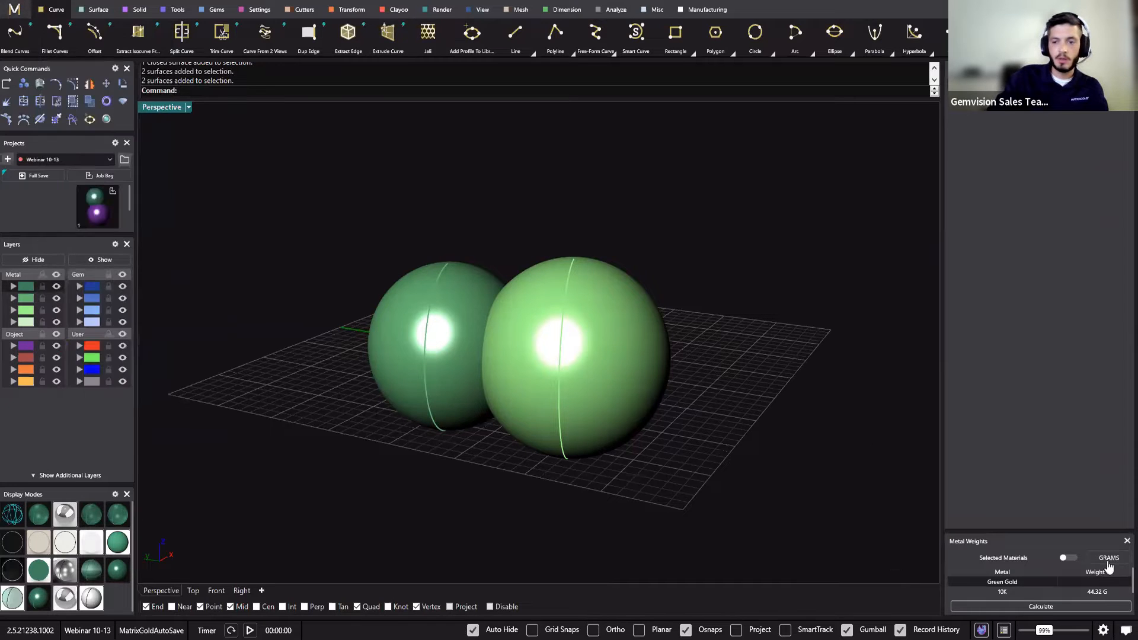
click(1084, 606)
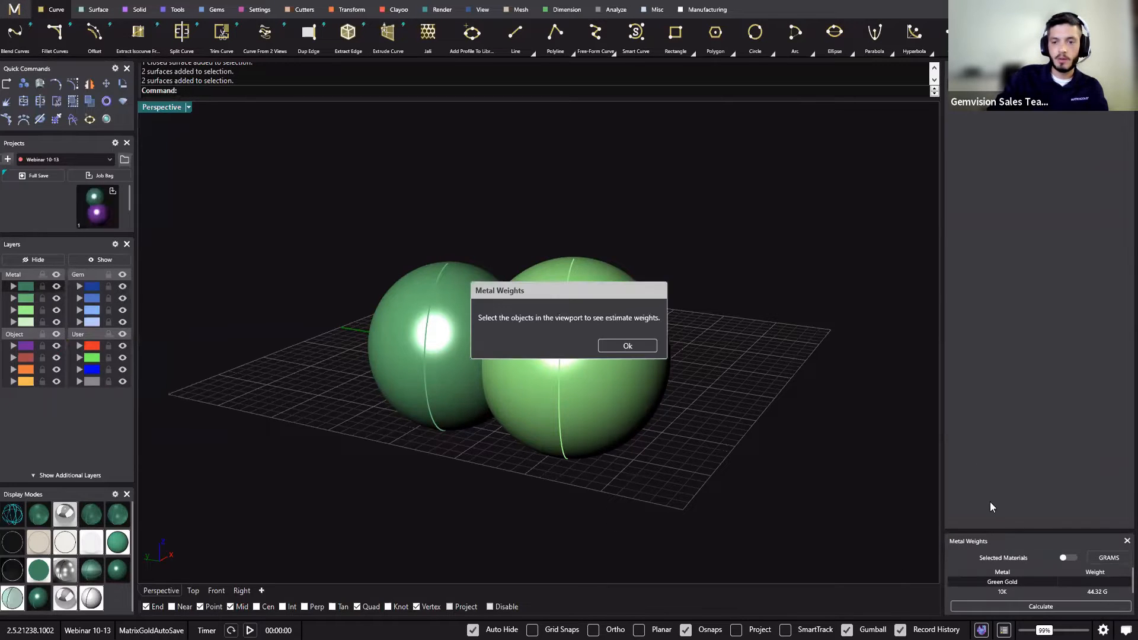
click(624, 347)
click(622, 353)
click(1000, 608)
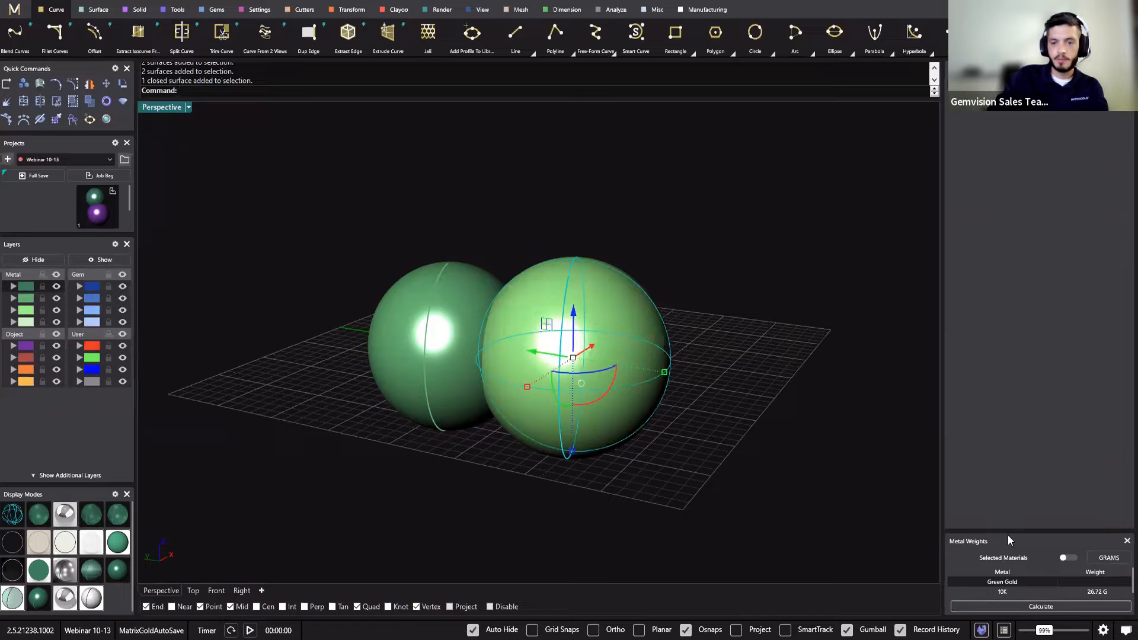
Enlarge the Metal Weights panel, deselect the sphere, and switch the weight unit from grams to DWT.
drag(1006, 529, 1006, 453)
click(842, 437)
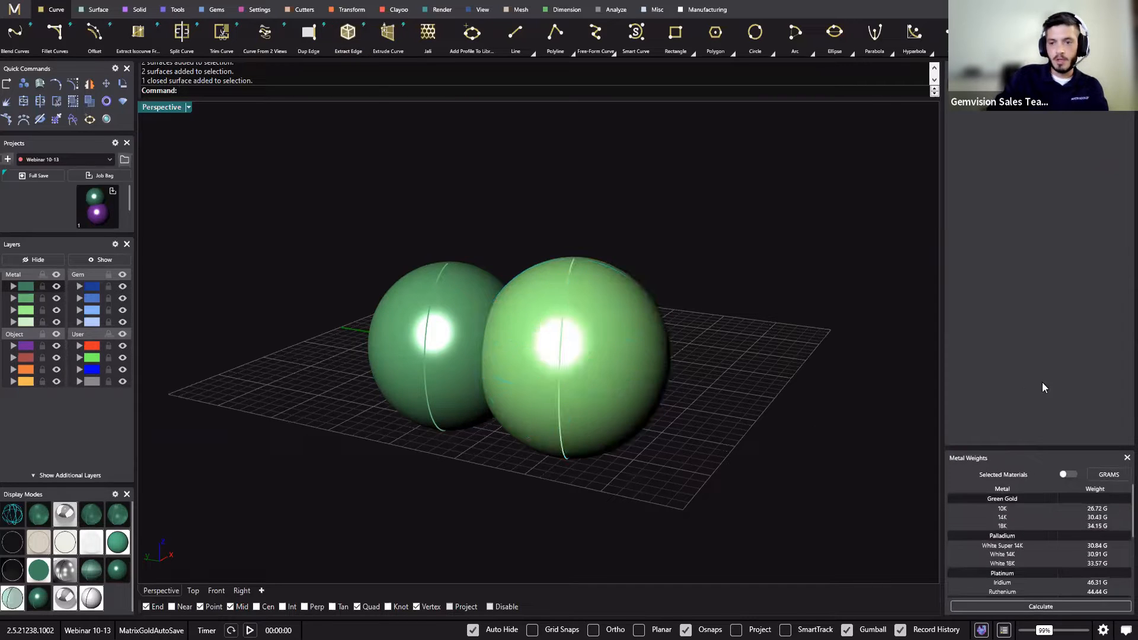
click(1105, 479)
scroll(1114, 536, down, 1)
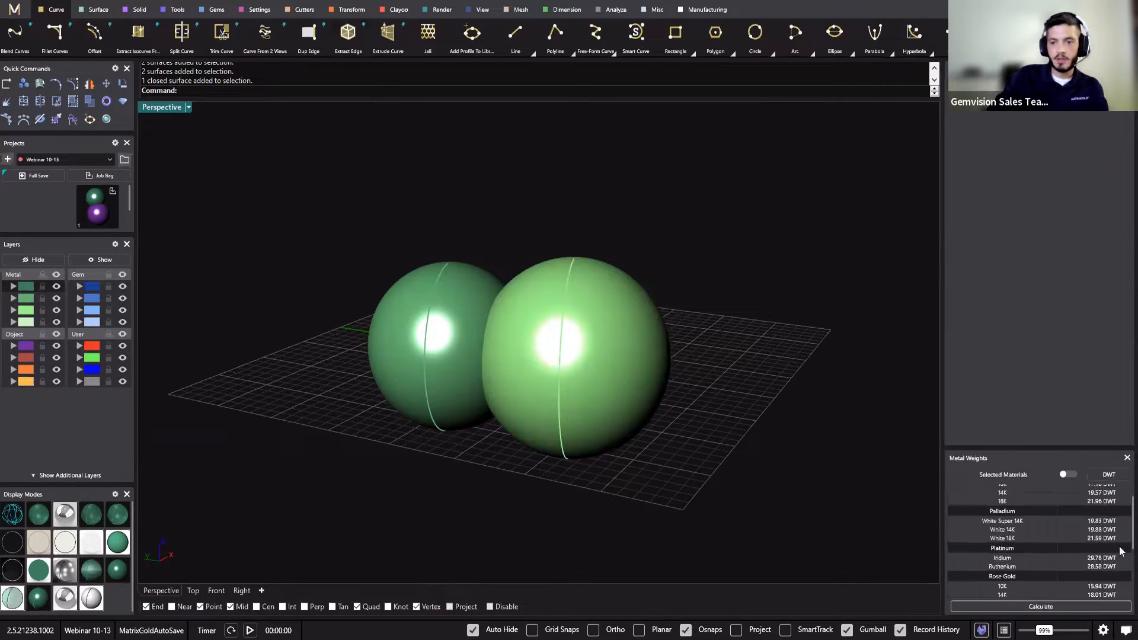
scroll(1119, 552, up, 1)
Show the Gem Report panel and adjust its height and that of the Metal Weights panel.
click(13, 9)
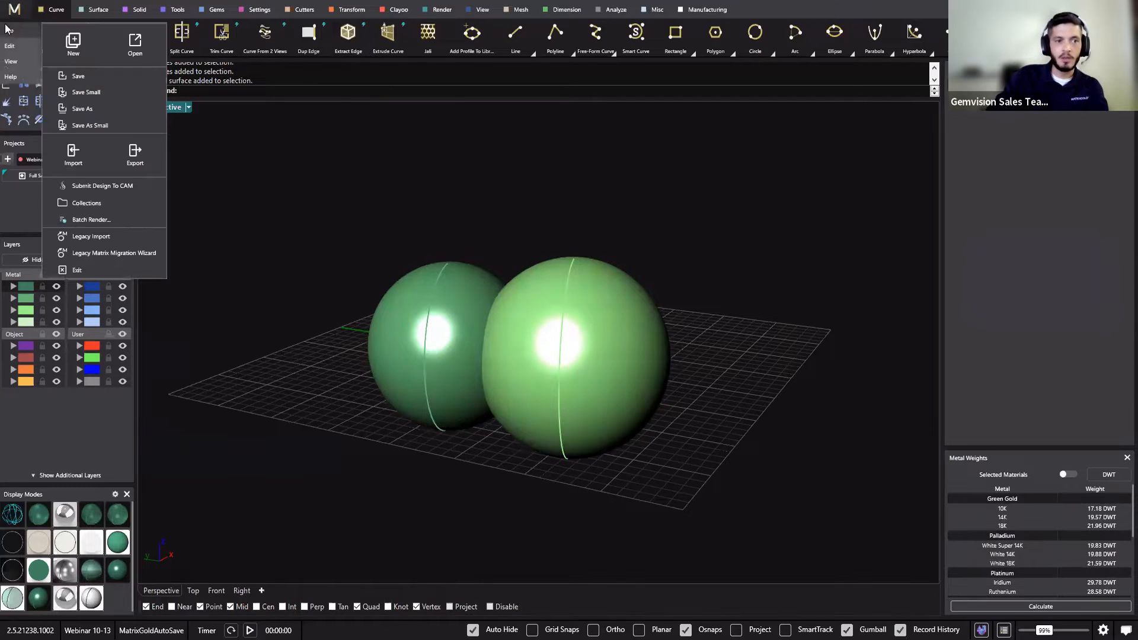
mouse_move(11, 61)
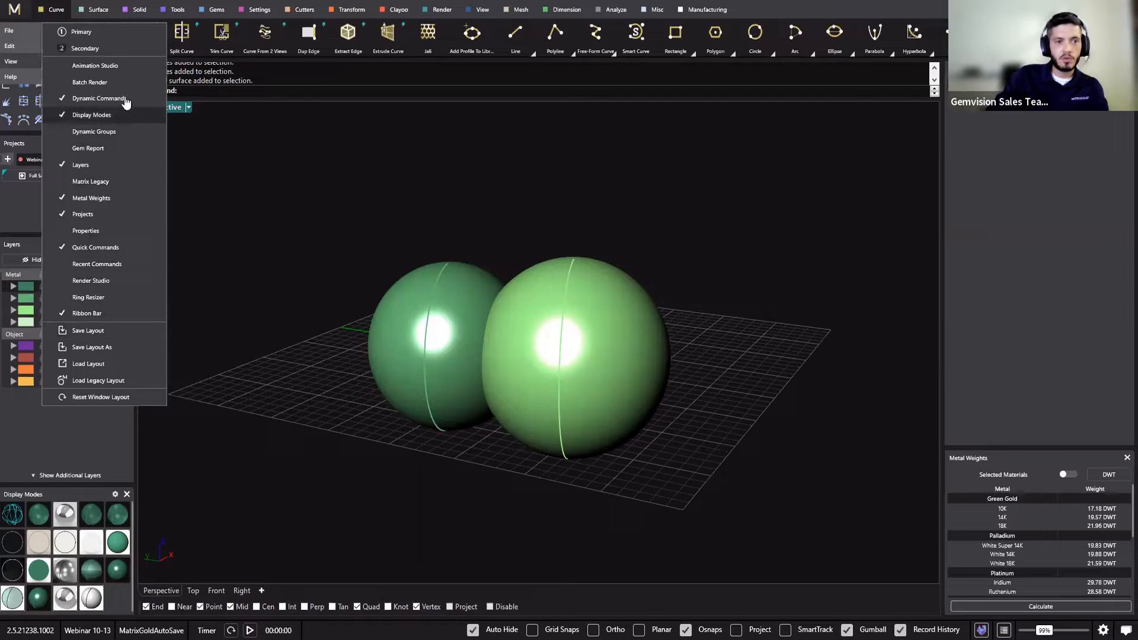
click(89, 149)
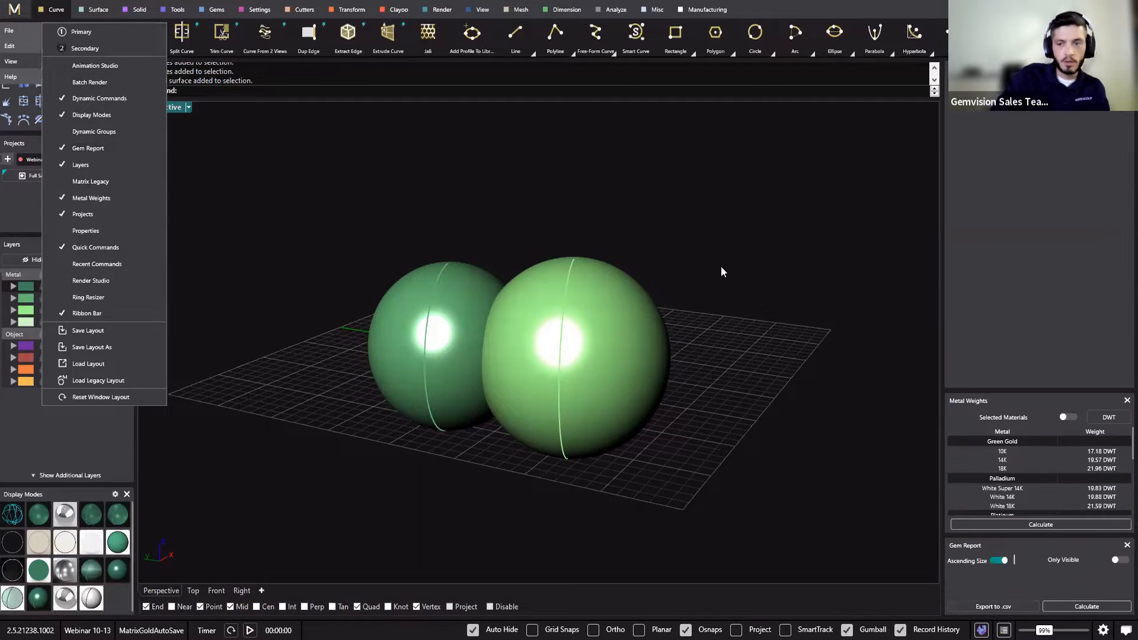
drag(1052, 536, 1052, 509)
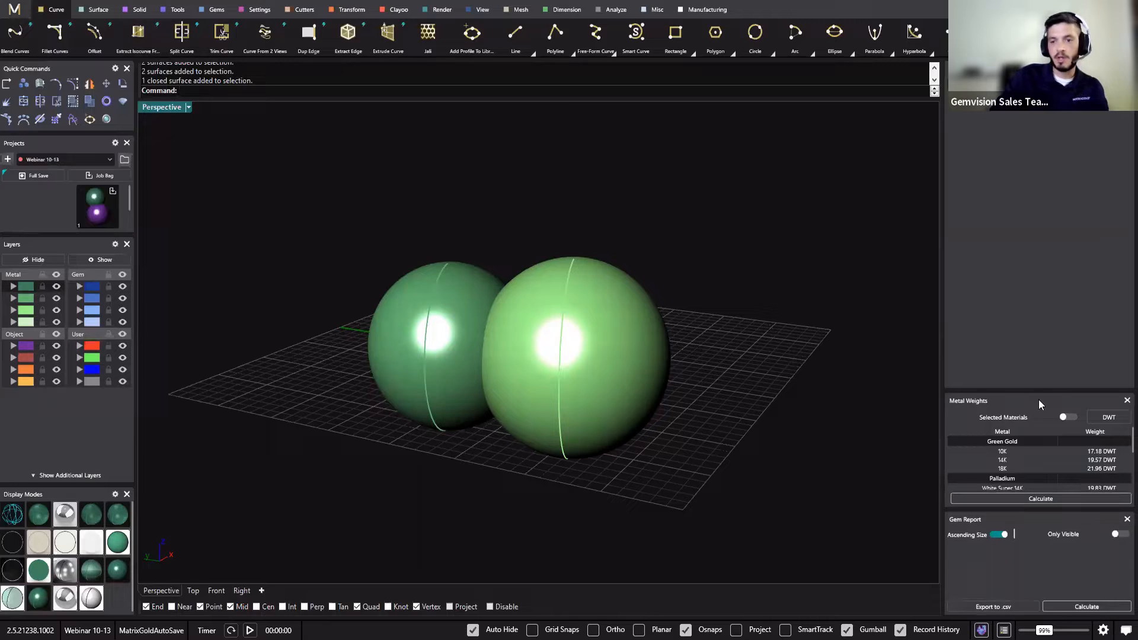
drag(1037, 390, 1036, 358)
mouse_move(1040, 514)
mouse_down()
mouse_move(1039, 490)
mouse_move(1040, 525)
mouse_up()
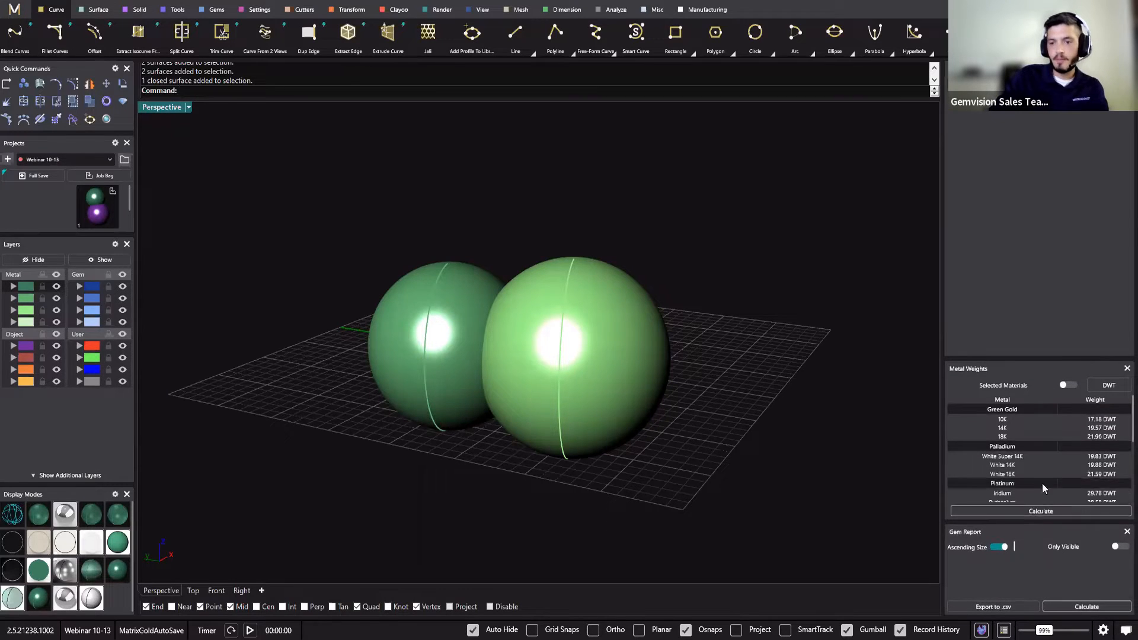
Close the Metal Weights and Gem Report panels and widen the viewport slightly.
click(1126, 368)
click(1126, 497)
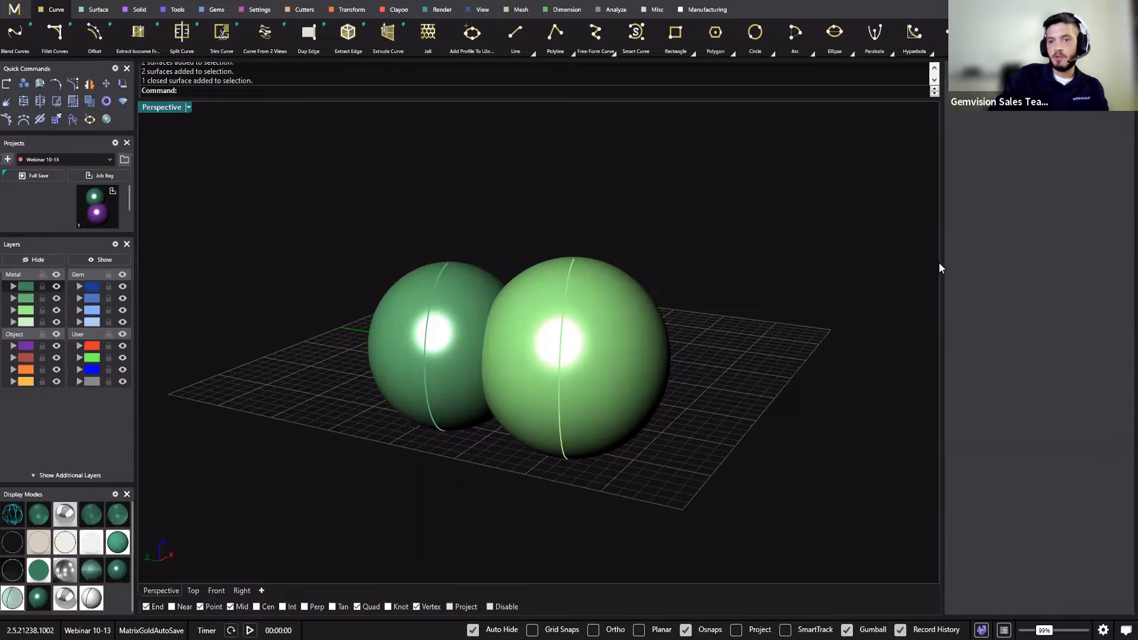
drag(942, 263, 953, 248)
Select both green spheres in the Perspective viewport and delete them.
right_drag(879, 394, 718, 371)
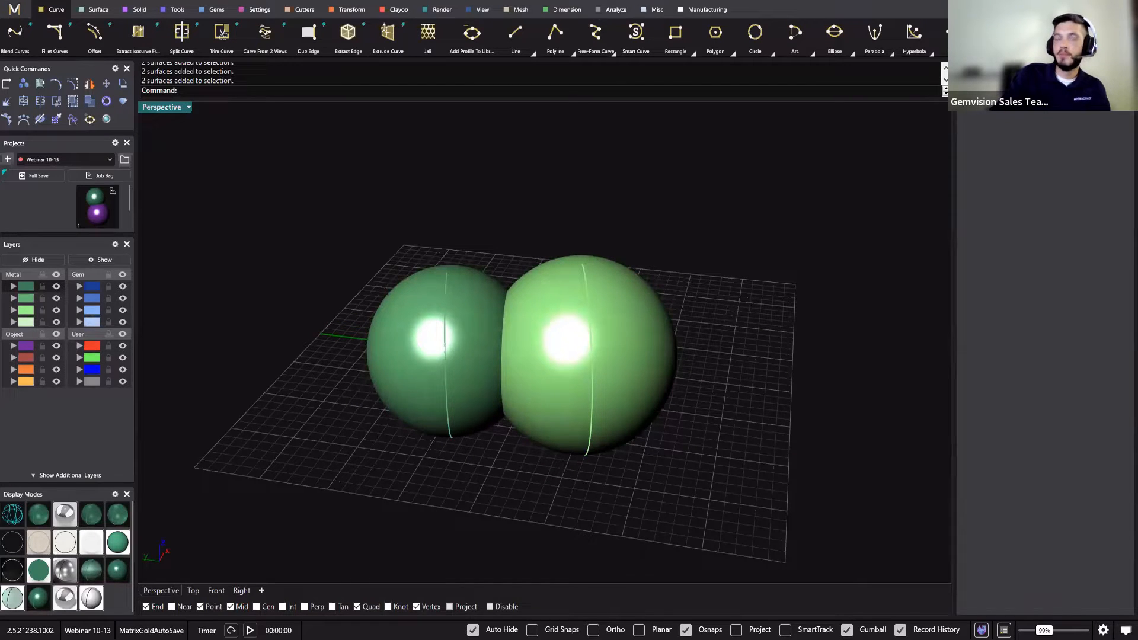
drag(798, 168, 461, 353)
click(811, 232)
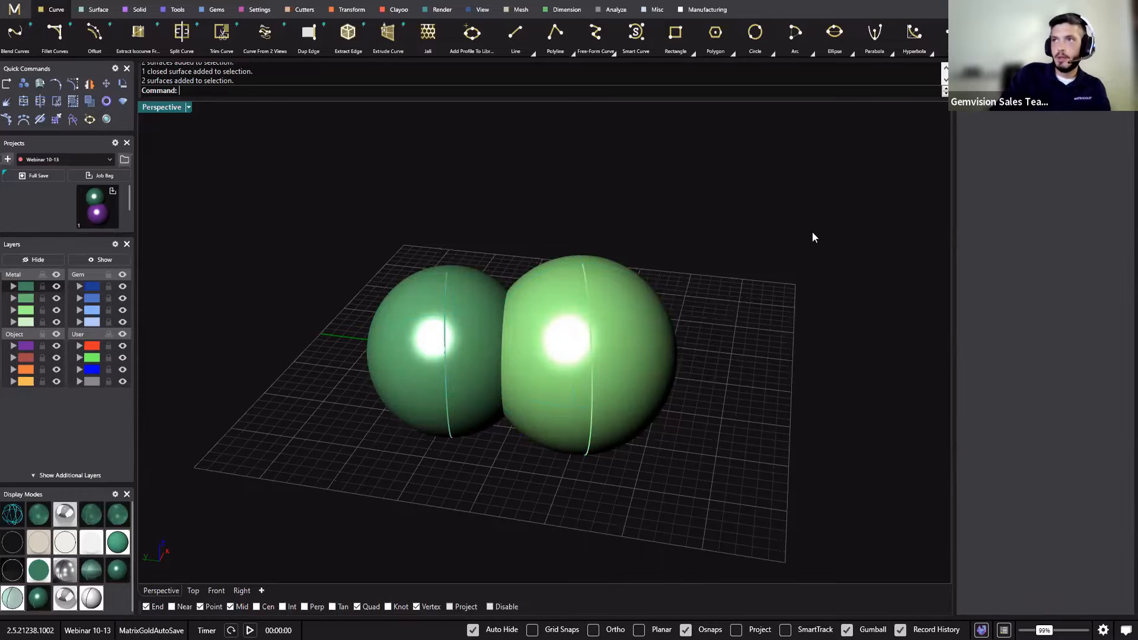
drag(381, 293, 381, 293)
click(897, 155)
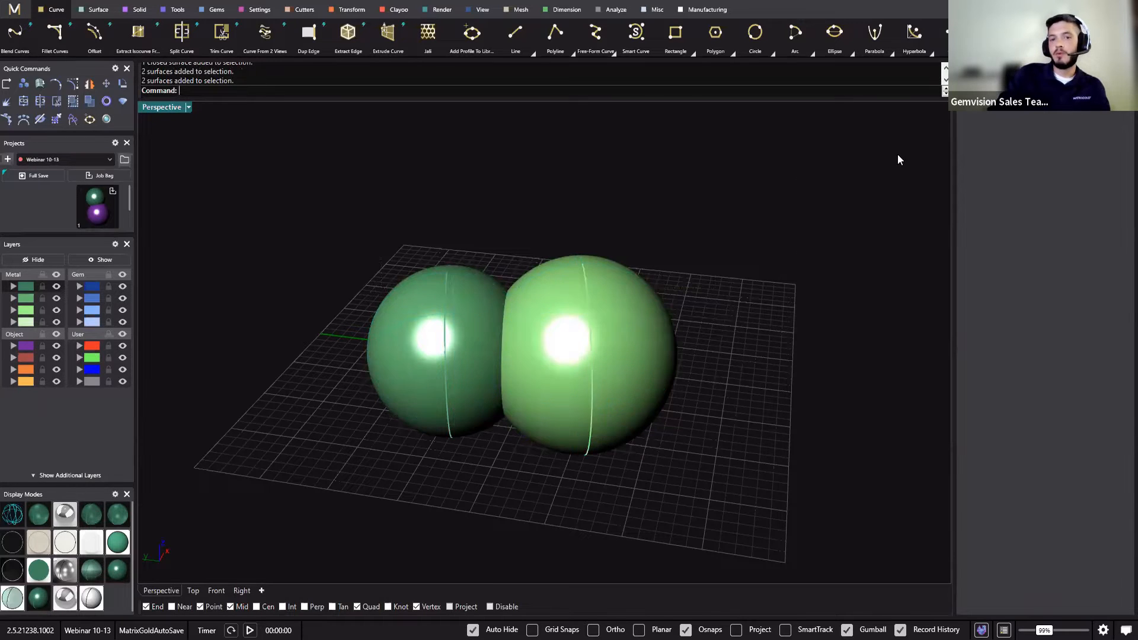
drag(897, 155, 397, 432)
key(Delete)
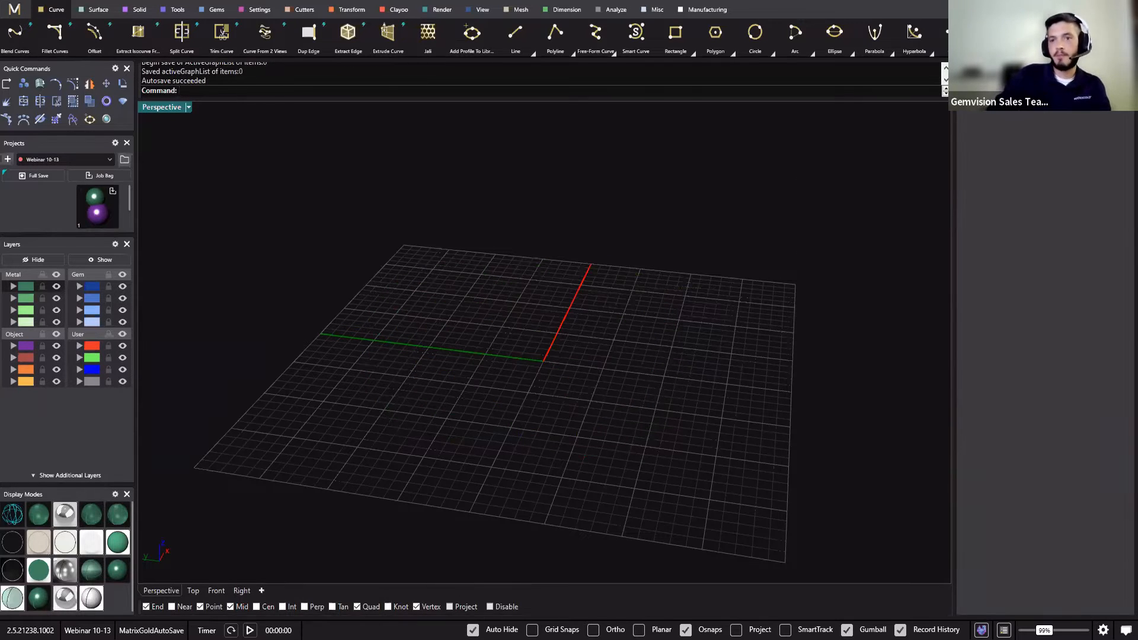
Create a ring rail with a US finger size of 7.
click(177, 10)
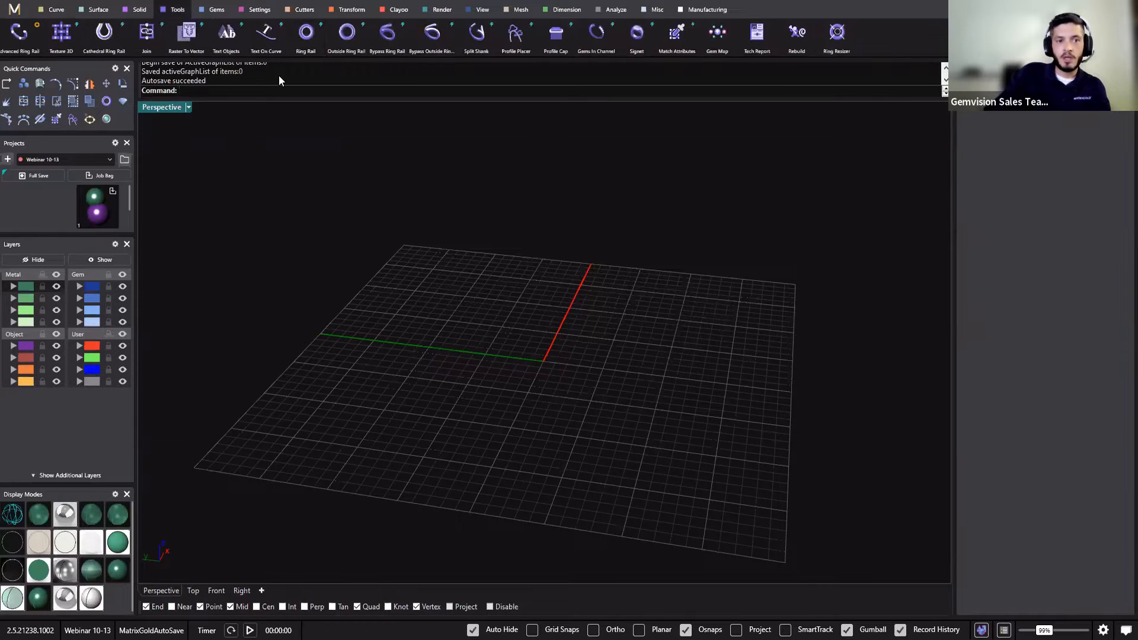
click(307, 33)
mouse_move(655, 253)
right_down()
mouse_move(521, 322)
mouse_move(447, 273)
mouse_move(652, 261)
right_up()
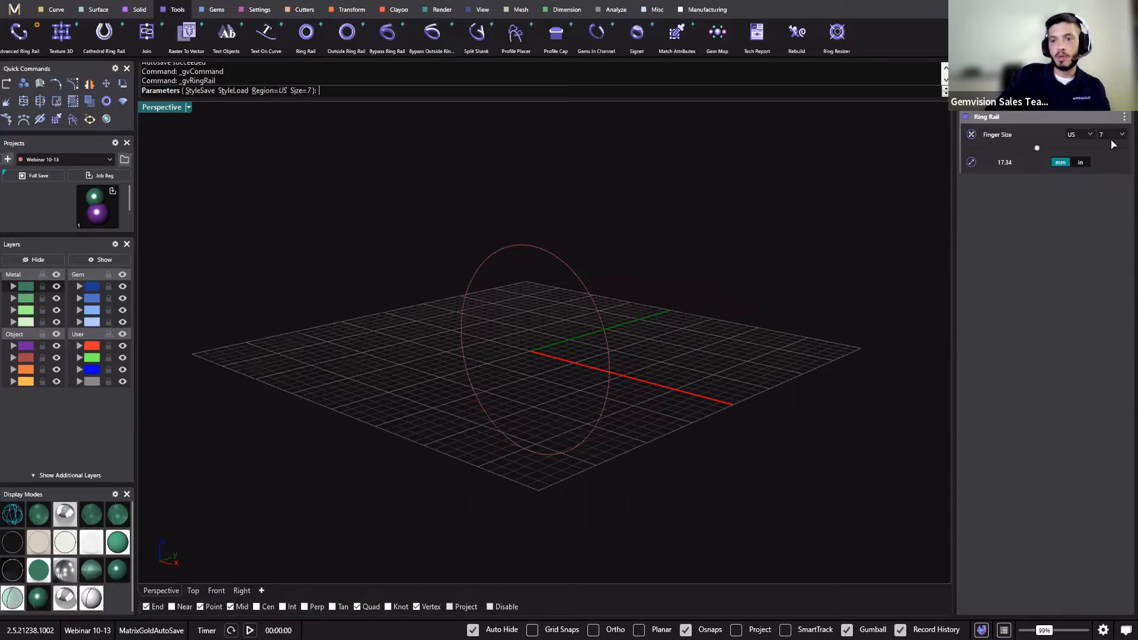
right_click(777, 148)
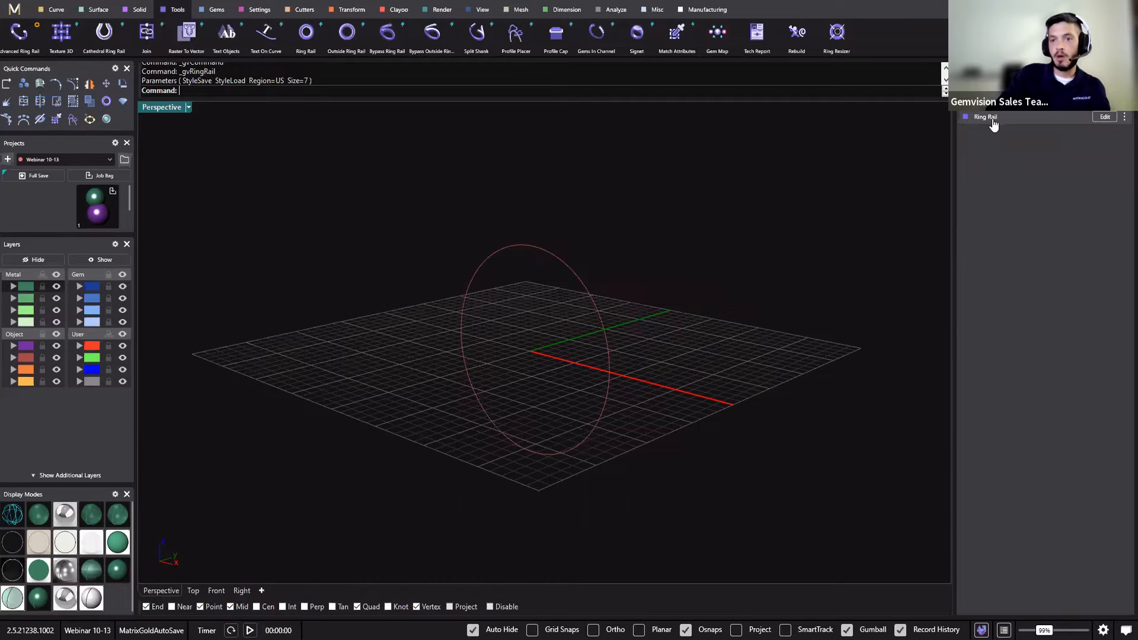
Edit the ring rail and change its US finger size to 9 3/4.
click(1105, 117)
click(1111, 135)
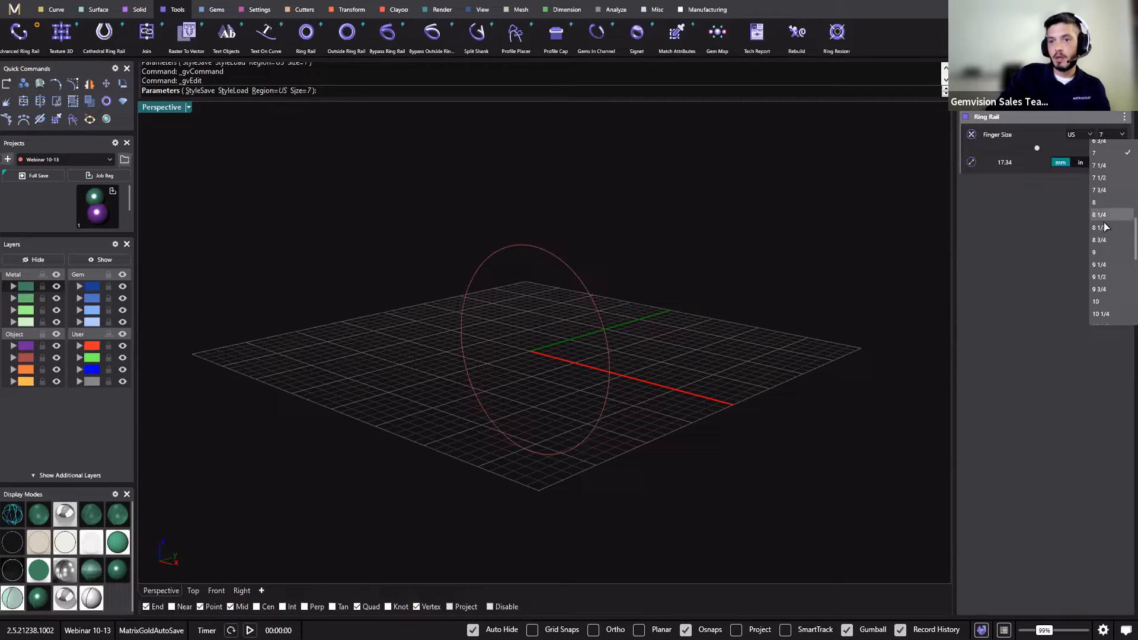
click(1100, 290)
right_click(693, 320)
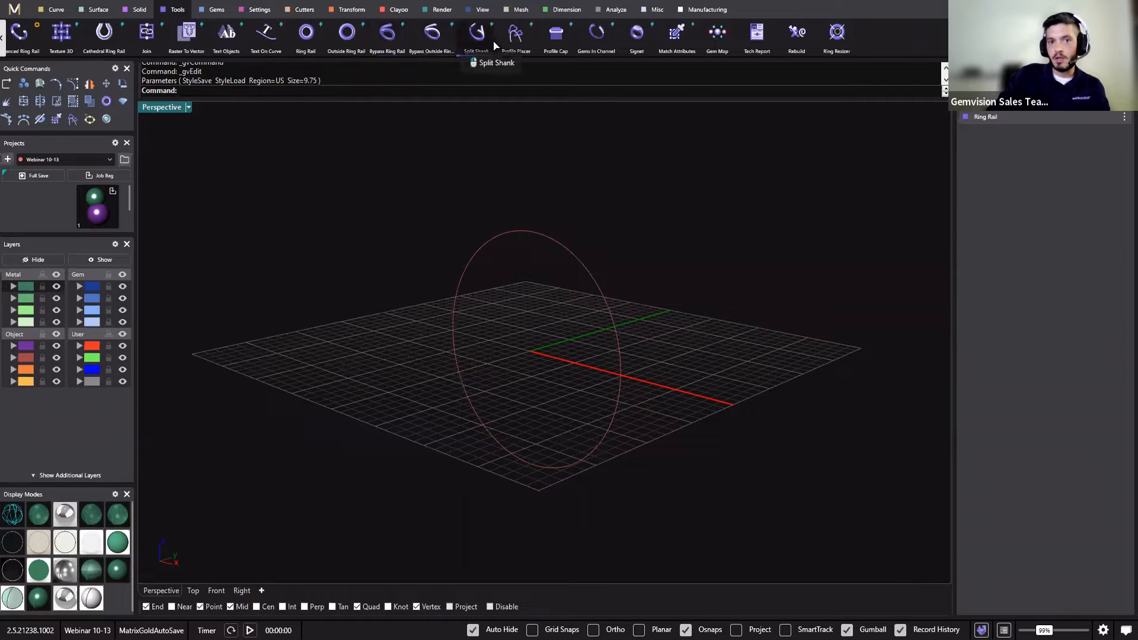
Place a profile on the ring rail with Profile Placer and set the profile width to 3.2.
click(477, 38)
right_drag(755, 298, 854, 259)
click(516, 38)
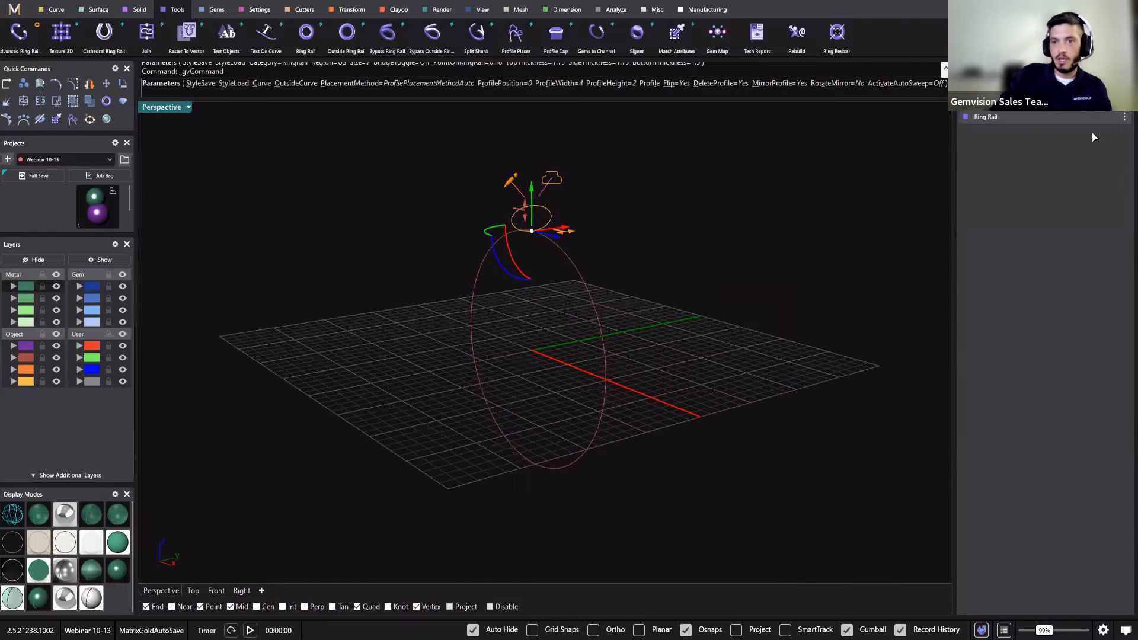
mouse_move(550, 237)
mouse_down()
mouse_move(561, 238)
mouse_move(544, 234)
mouse_up()
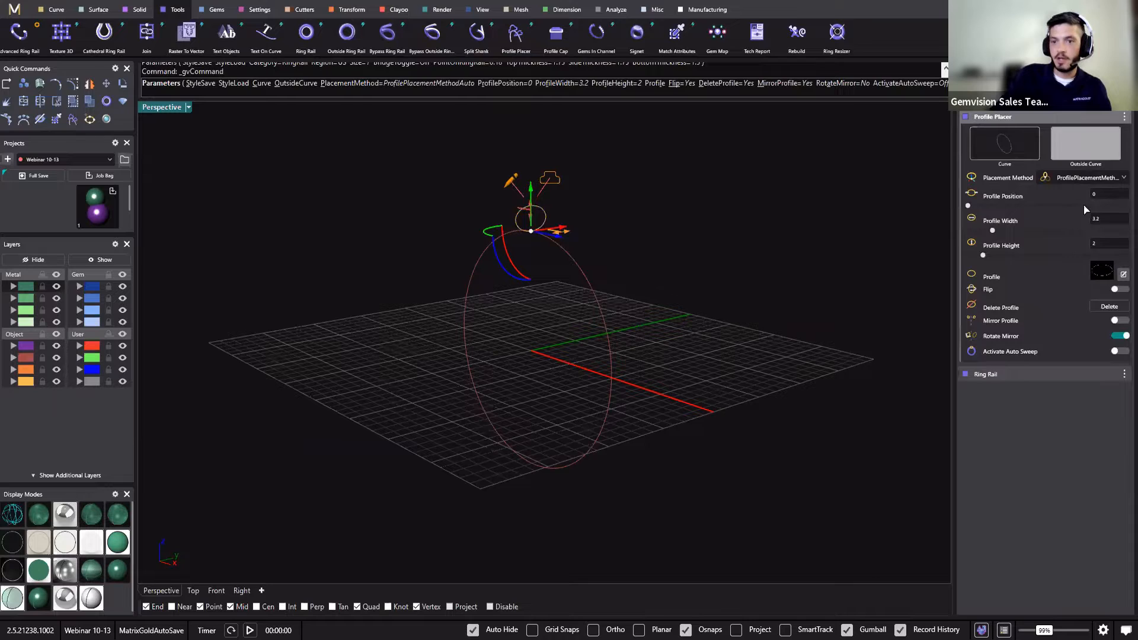
Replace the placed profile with shank profile 13 from the library.
click(1102, 271)
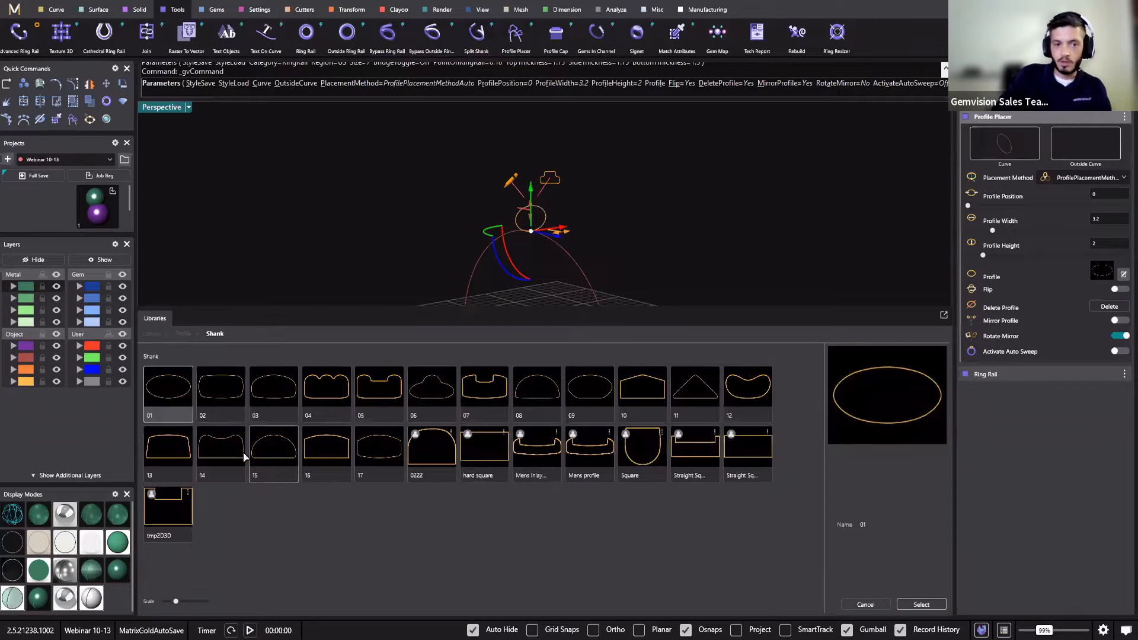
click(169, 449)
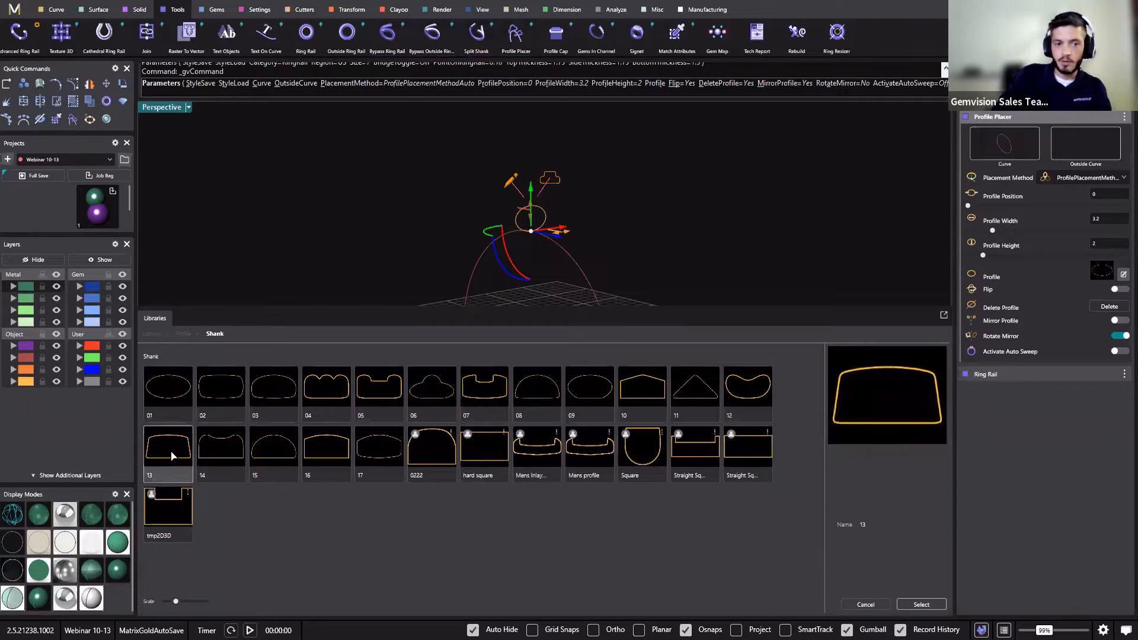
click(921, 605)
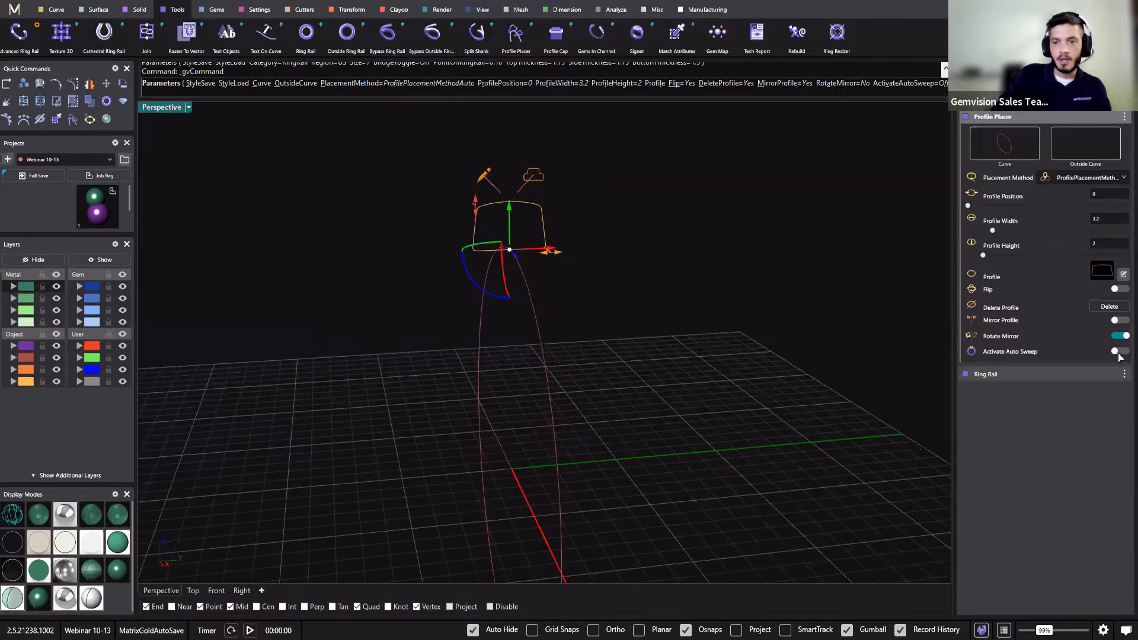
Activate the auto sweep for the placed profile and finish the solid ring band.
click(1117, 351)
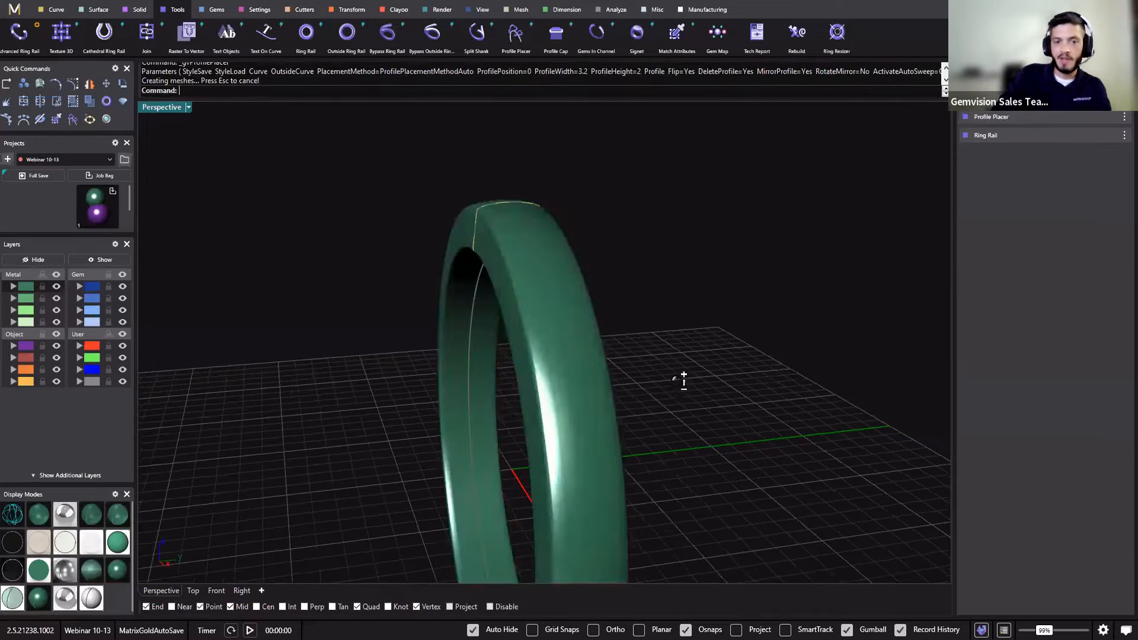
right_drag(680, 381, 723, 338)
scroll(721, 356, up, 5)
scroll(720, 361, down, 8)
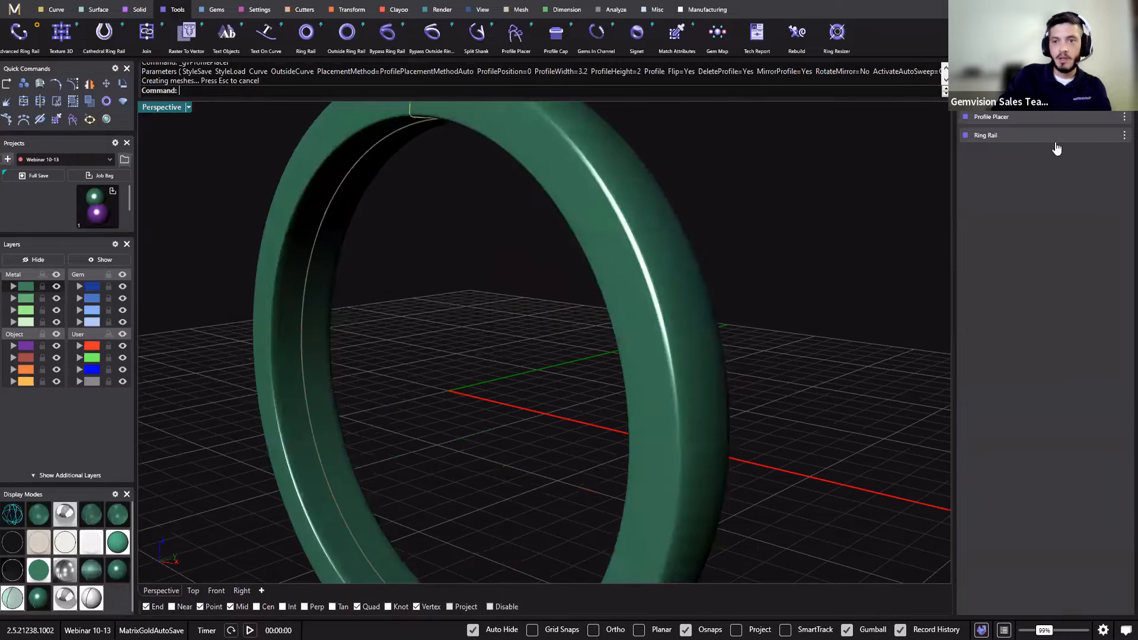
Edit the ring rail beneath the swept band and set its US finger size to 5.
click(1111, 137)
click(1119, 156)
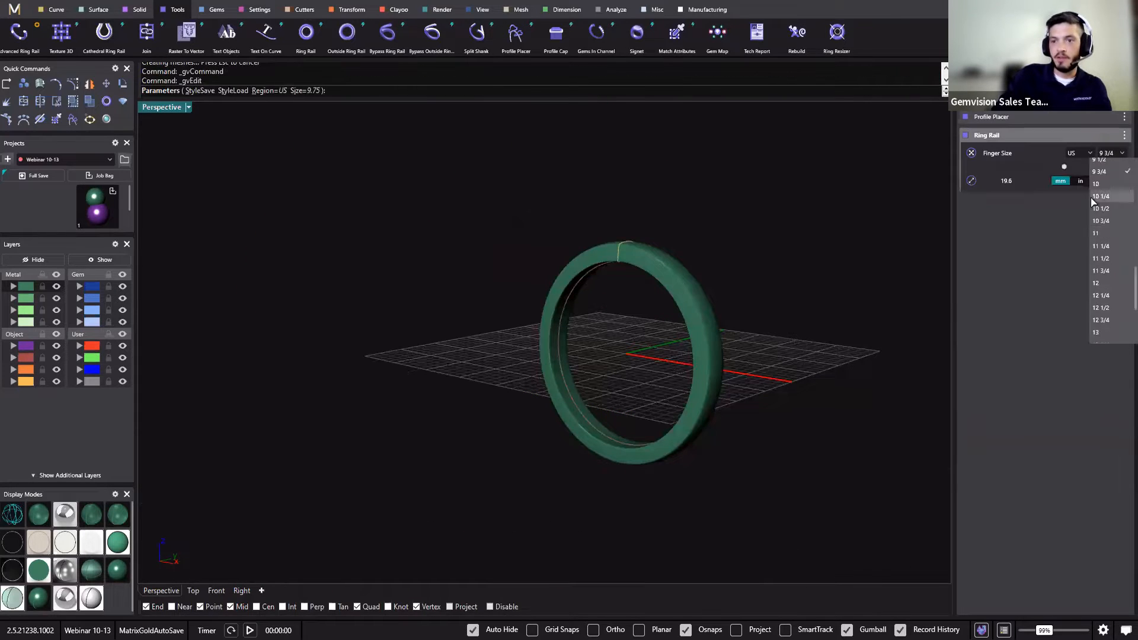
click(1106, 184)
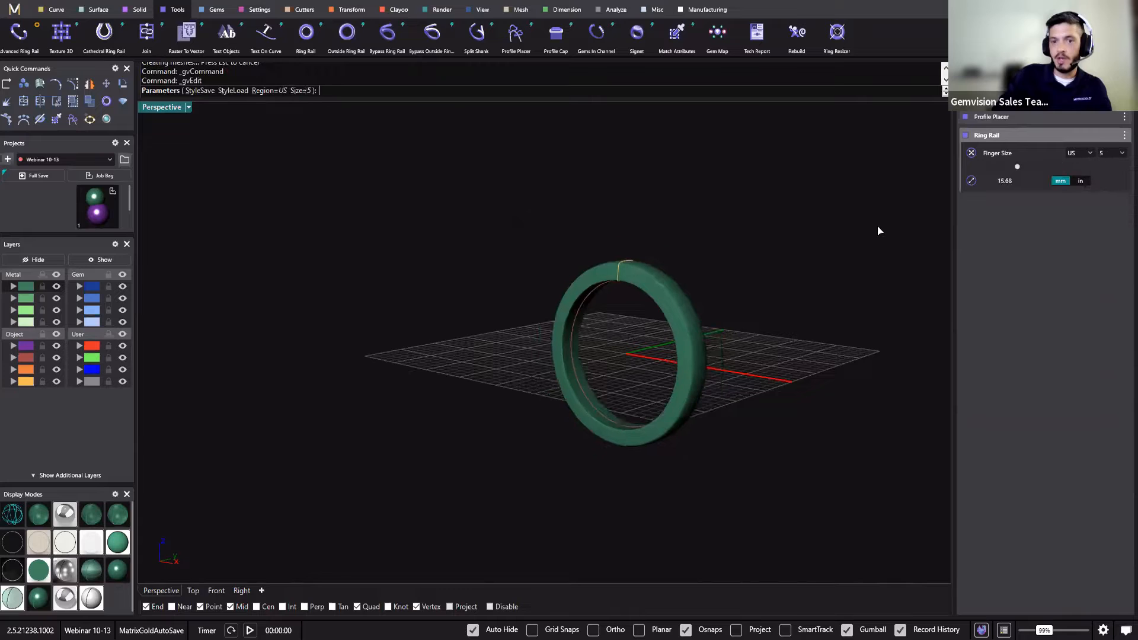
Edit the placed profile and swap it for shank profile 10 from the library.
click(1101, 119)
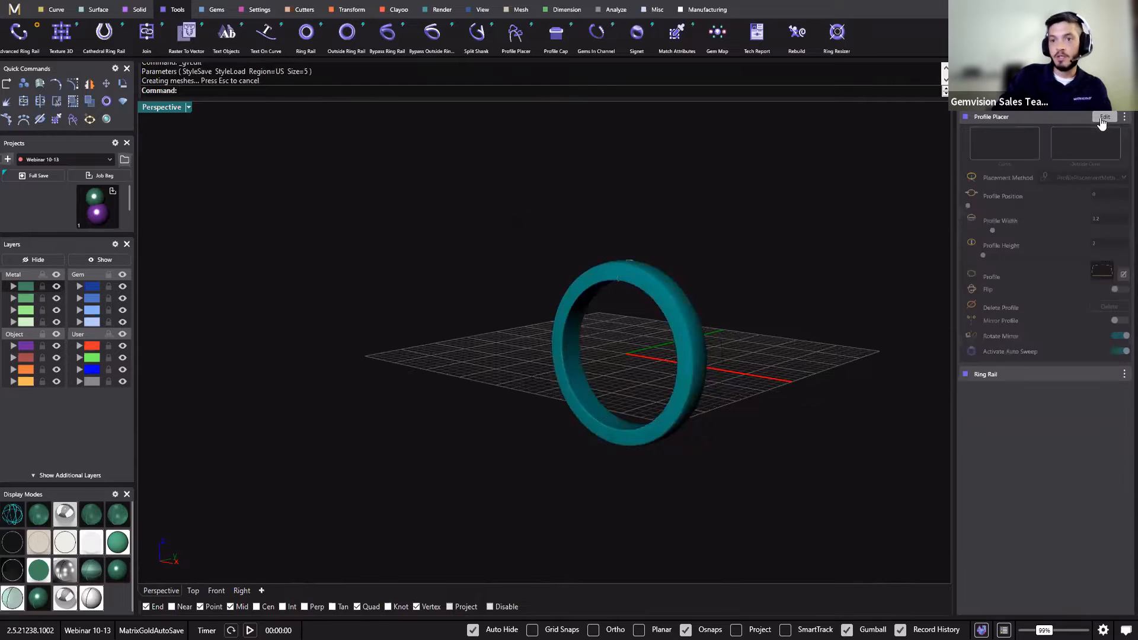
click(1102, 270)
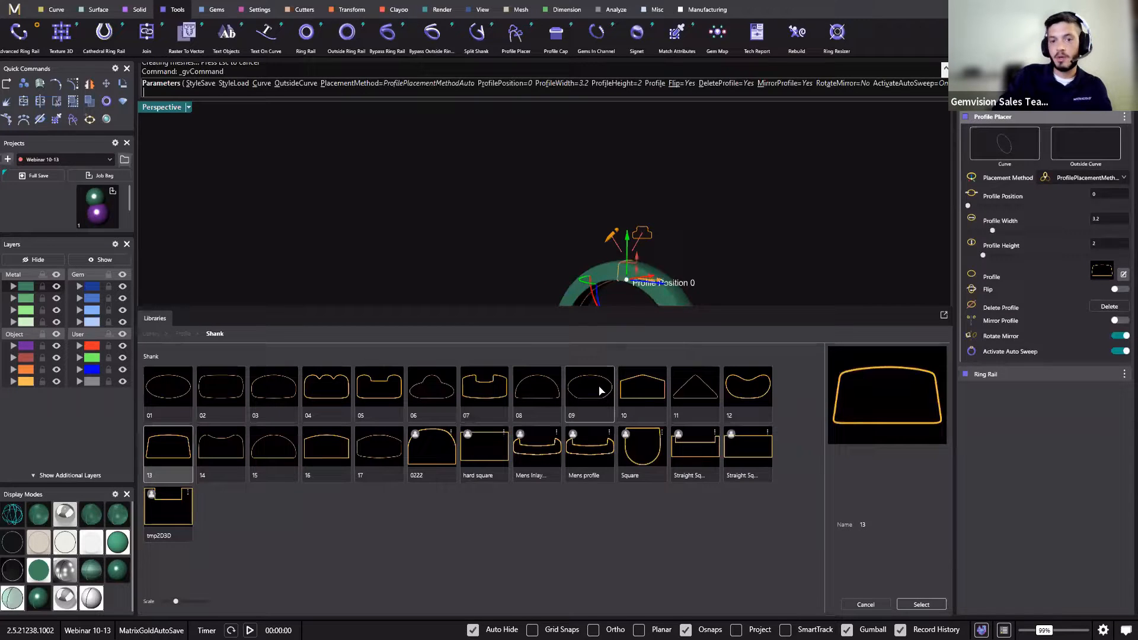
click(642, 388)
click(920, 603)
right_drag(800, 266, 715, 299)
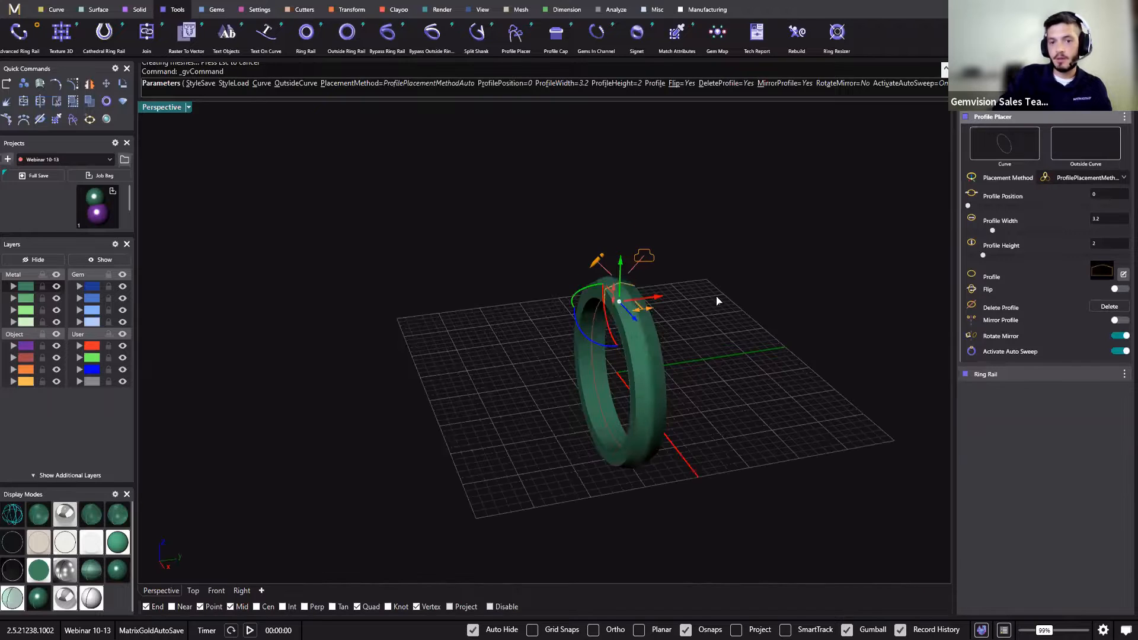
Reduce the profile width to 2.5 and finish the profile edit.
scroll(705, 293, up, 5)
drag(589, 323, 581, 322)
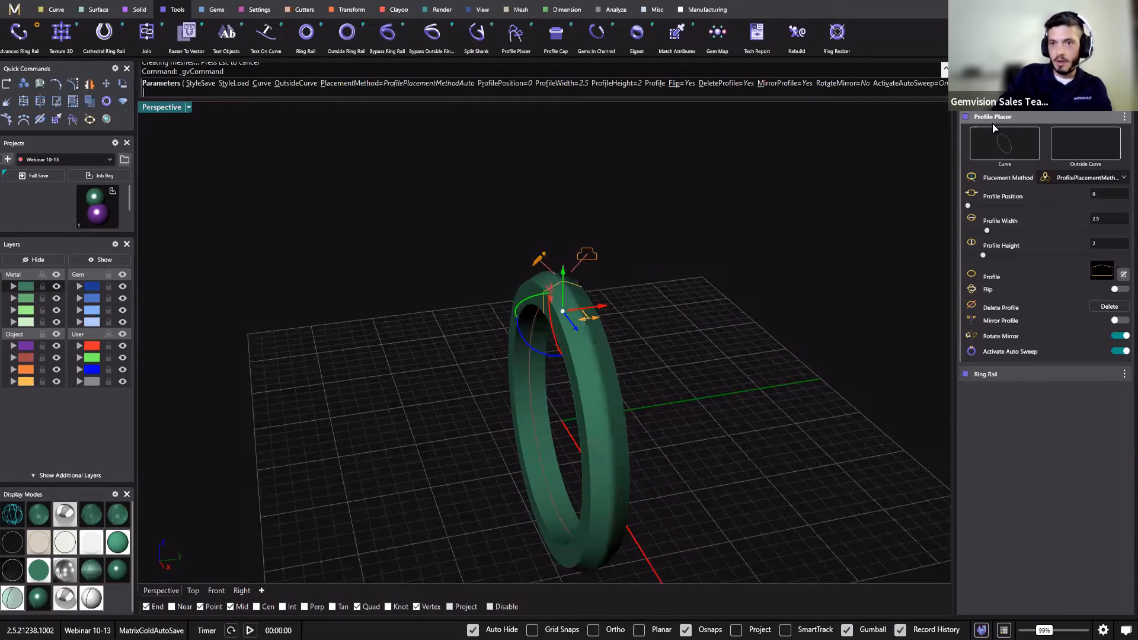
right_click(815, 279)
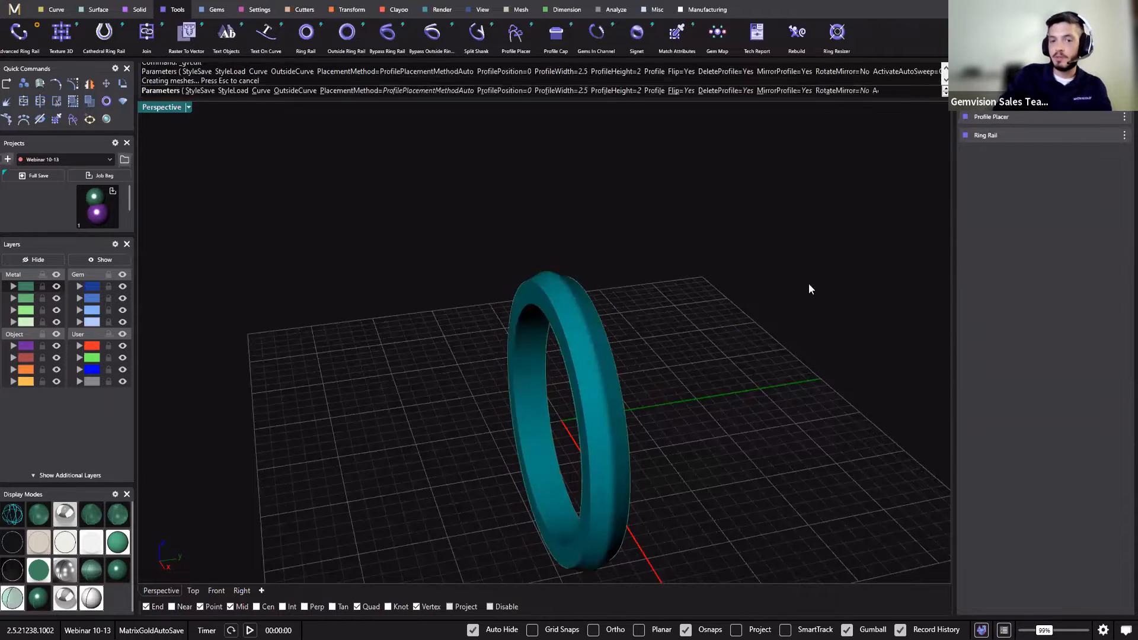
shift+right_drag(751, 334, 731, 317)
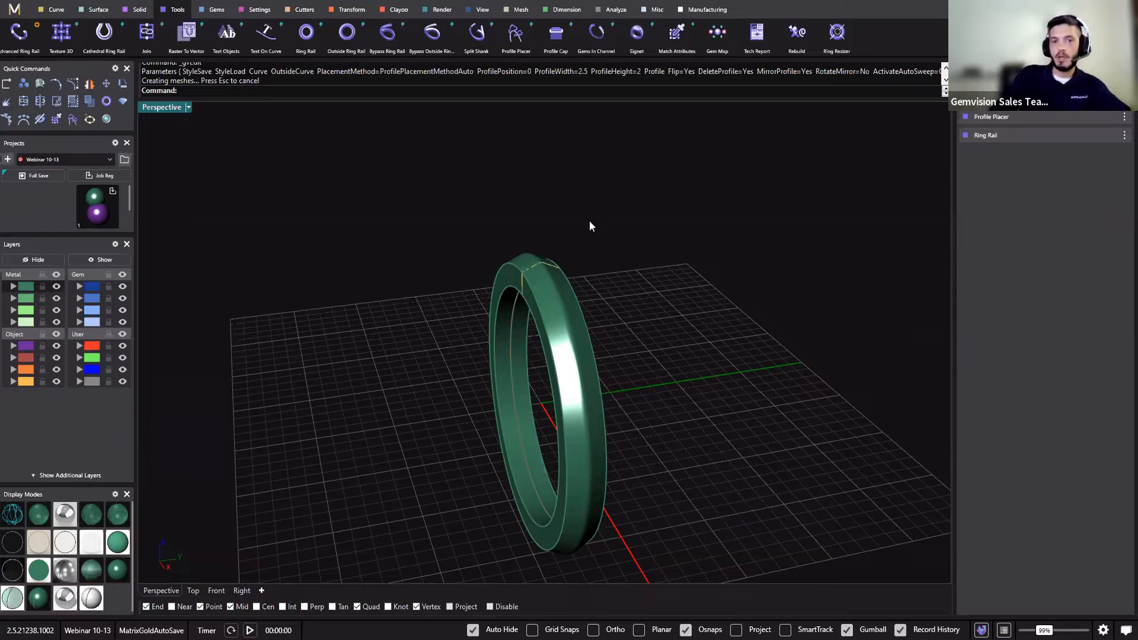
right_drag(612, 273, 599, 521)
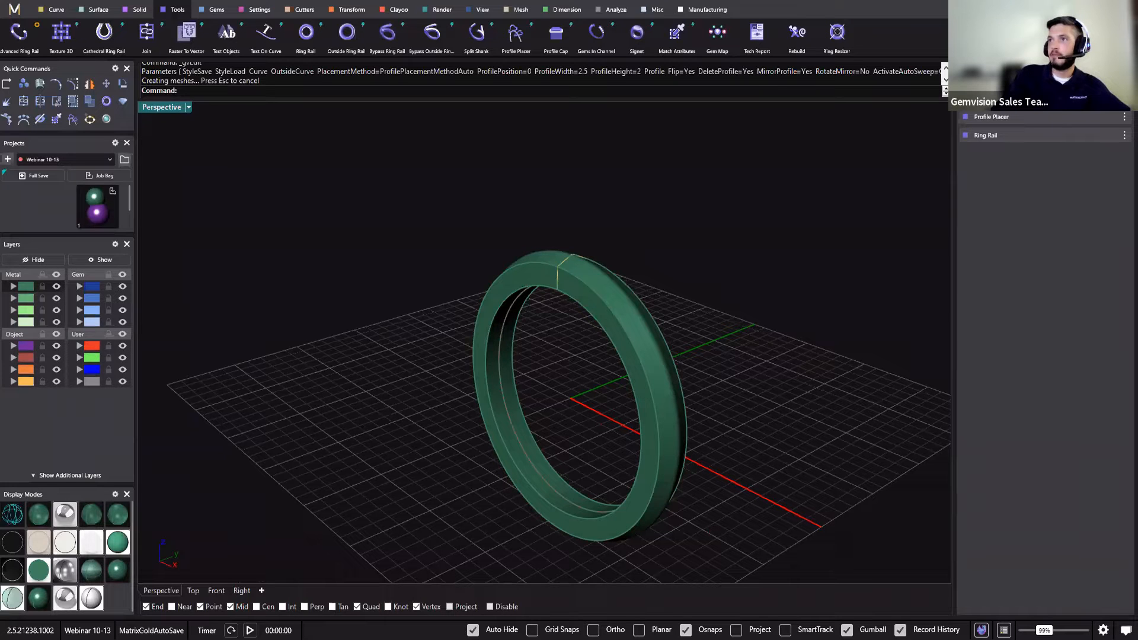
right_drag(580, 469, 738, 186)
scroll(738, 186, down, 4)
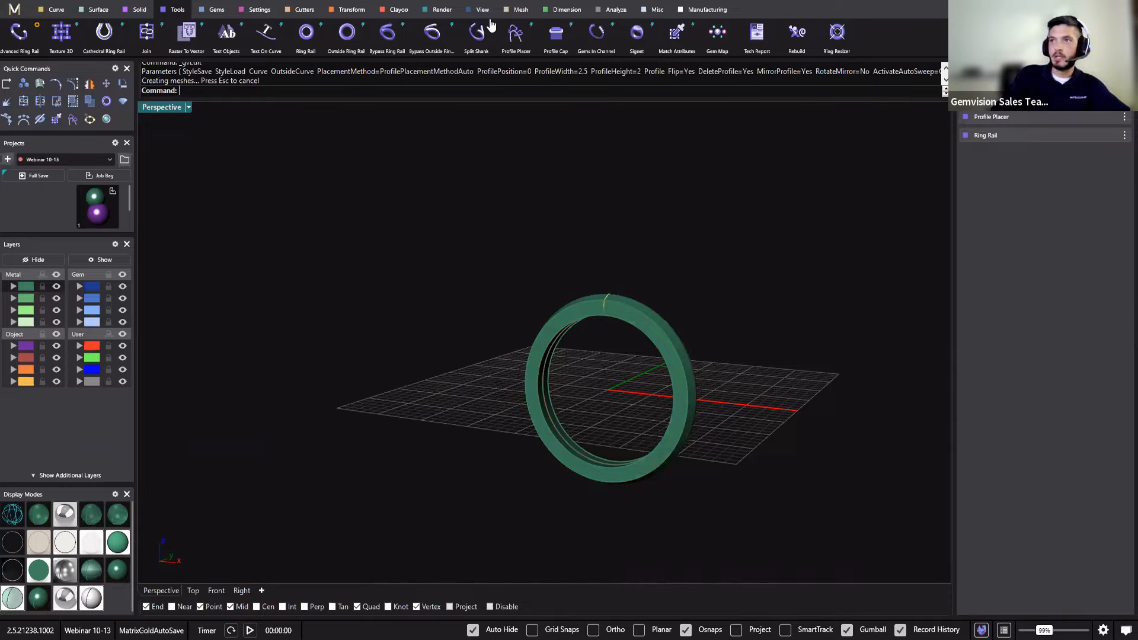
right_drag(516, 162, 807, 475)
right_drag(668, 485, 646, 495)
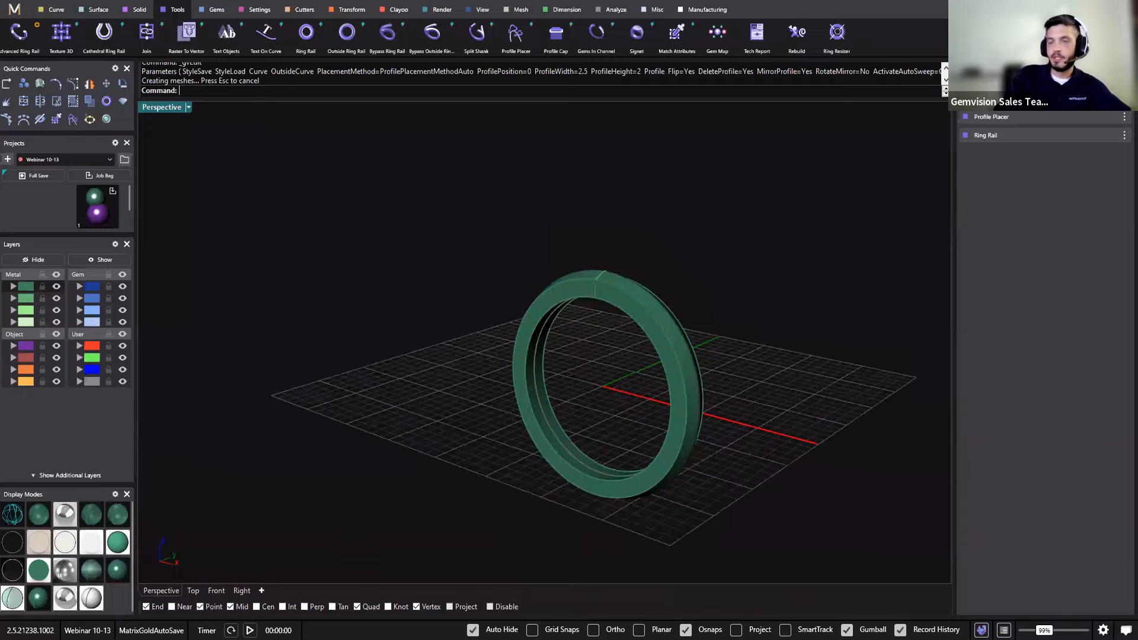
scroll(648, 467, up, 2)
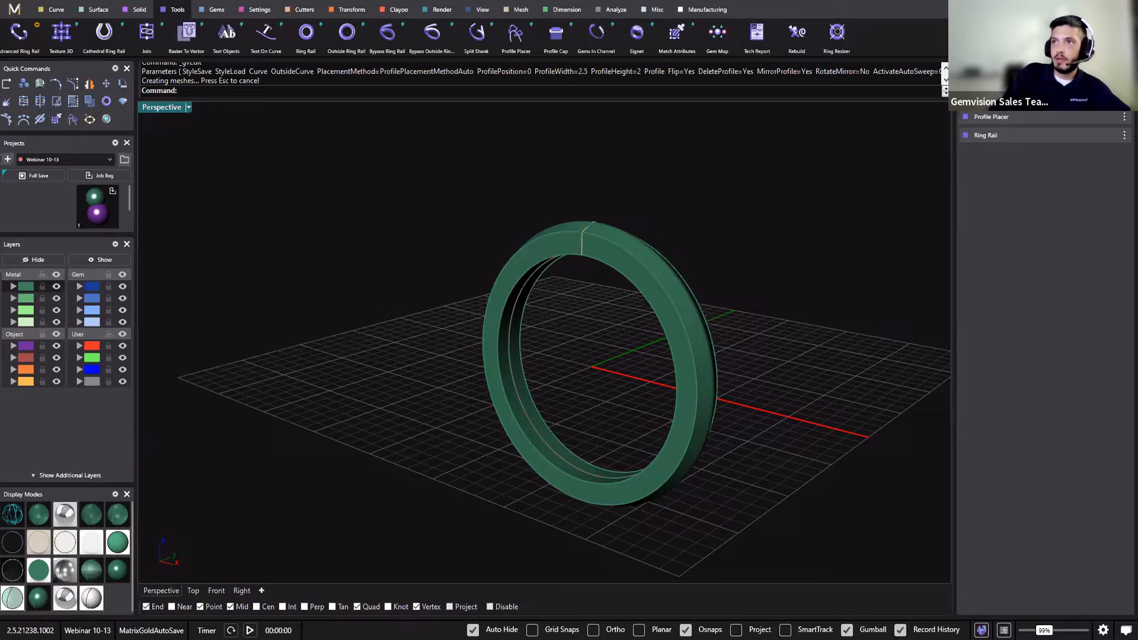
Start a new untitled file without saving the ring, and maximize the Perspective viewport.
click(14, 8)
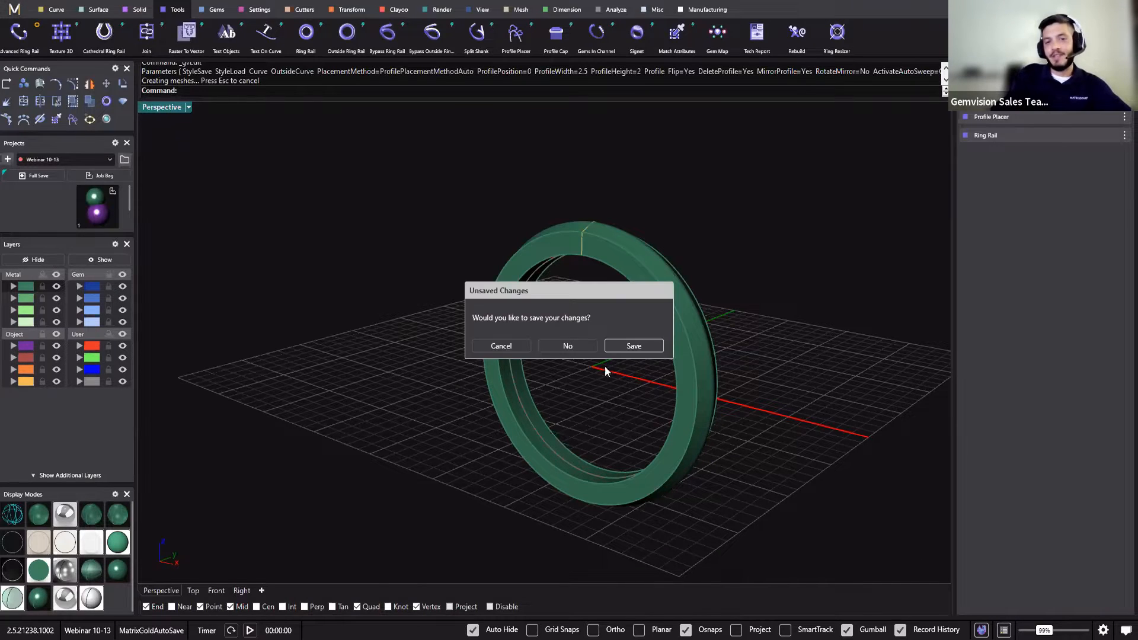
click(554, 346)
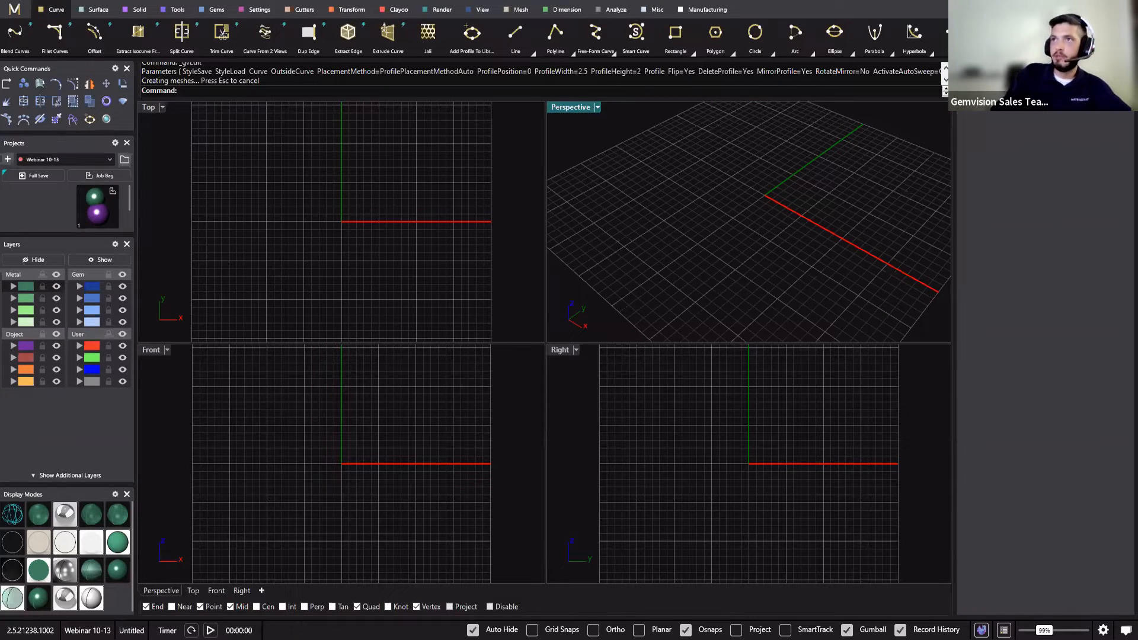
double_click(570, 111)
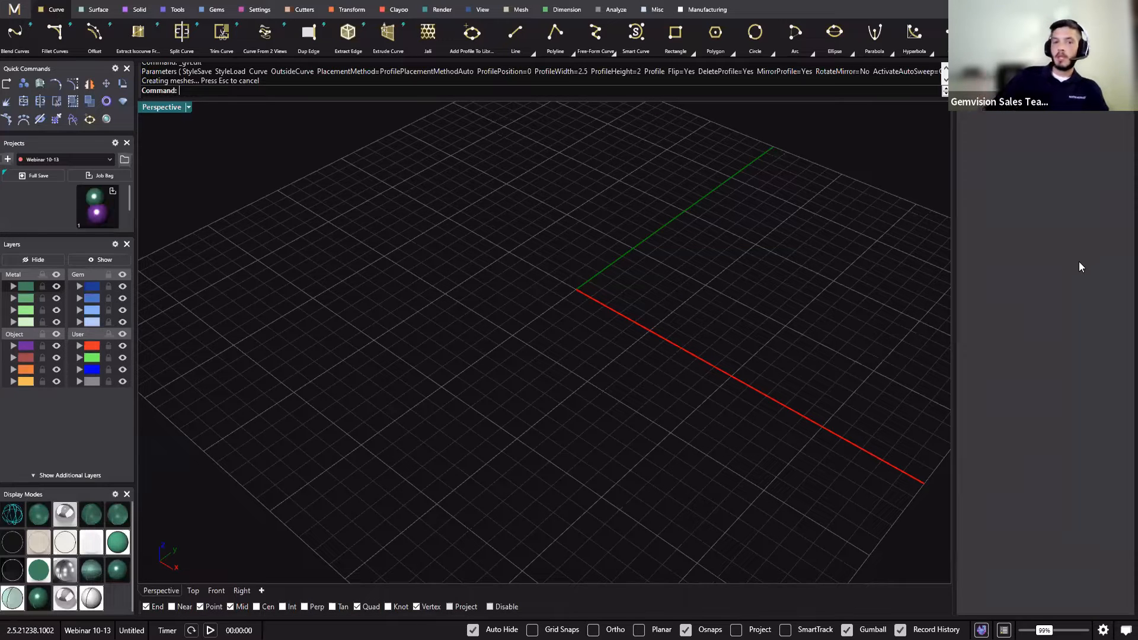
Create a solid sphere centred at 0,0,0 with a freehand radius.
click(177, 10)
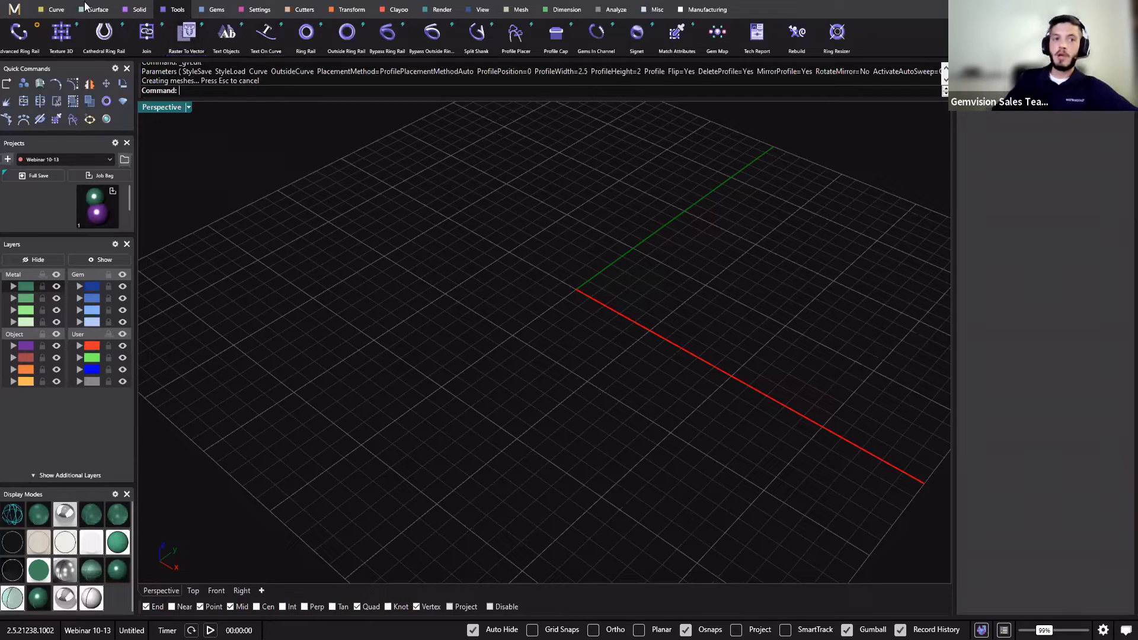
click(140, 10)
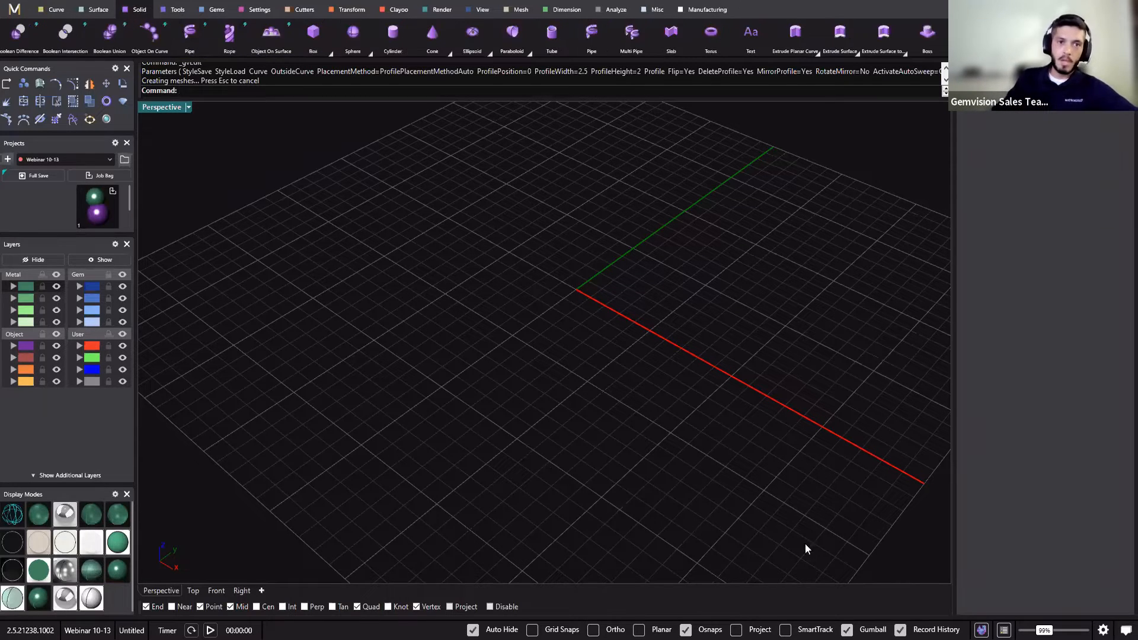
click(355, 39)
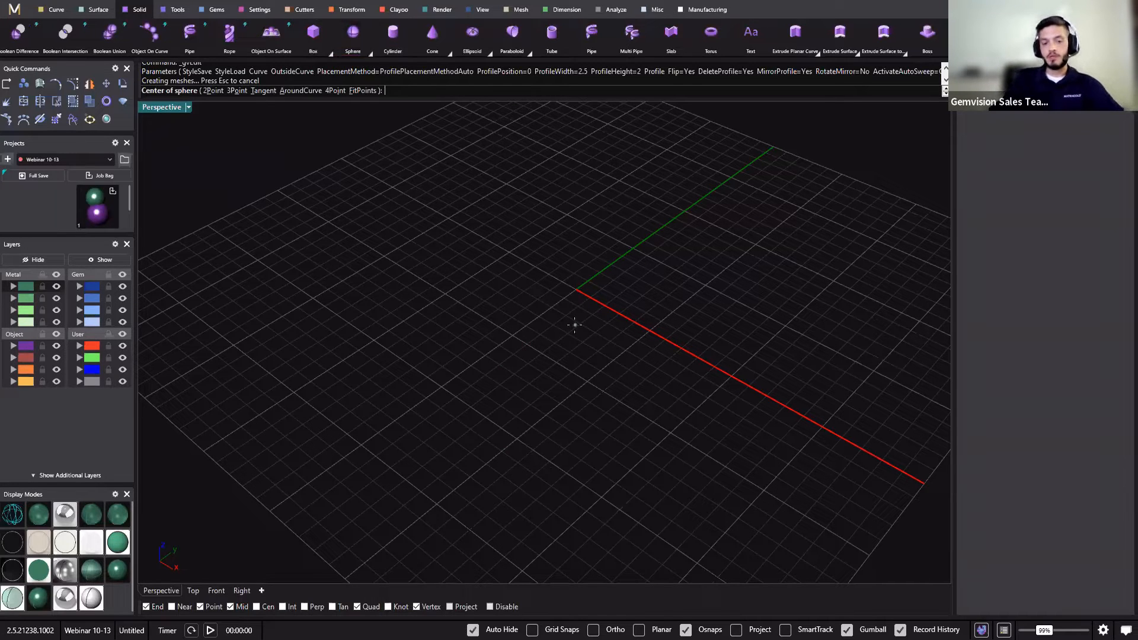
text(0,0,0)
key(Return)
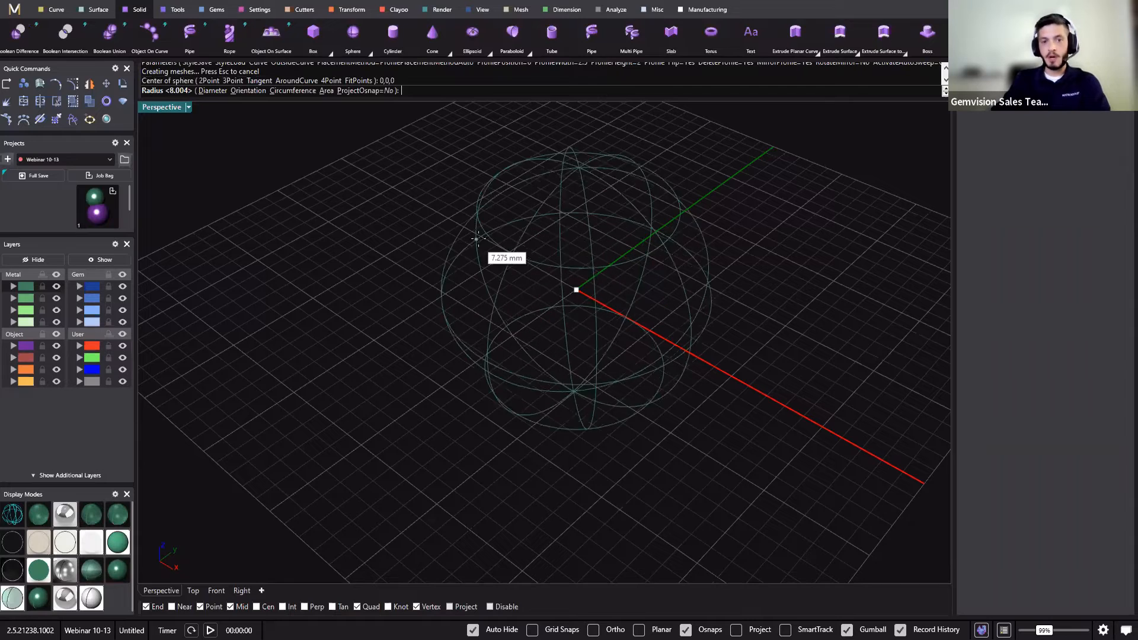
click(496, 248)
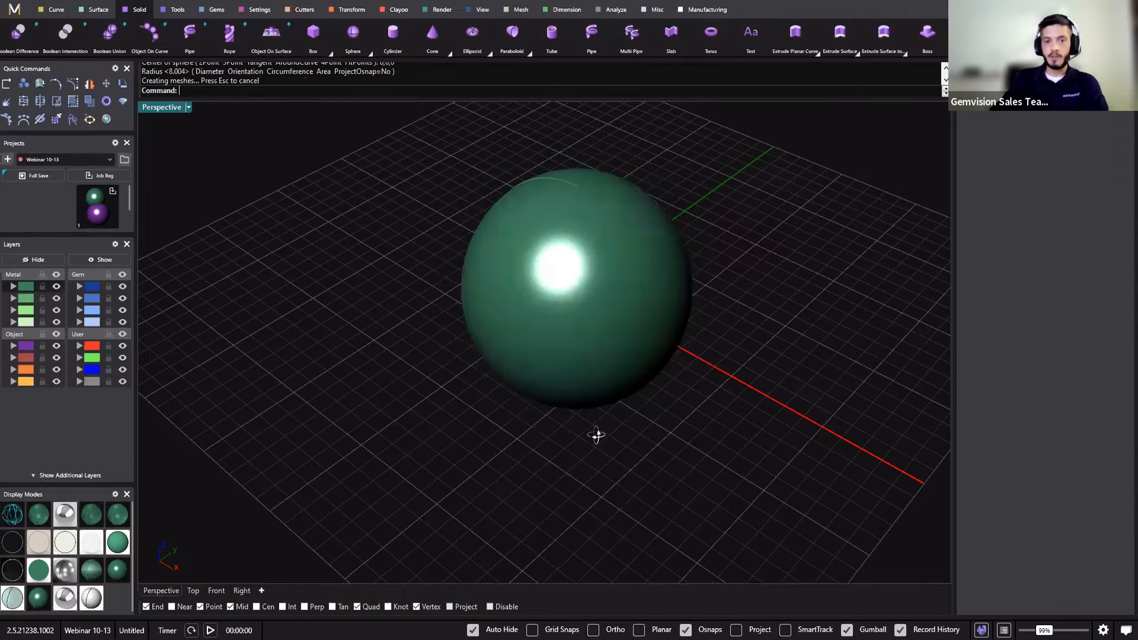
Begin extracting an isocurve from the sphere's surface and move its surface point to about U 0.32, V 0.67.
mouse_move(597, 435)
right_down()
mouse_move(739, 425)
mouse_move(620, 465)
mouse_move(633, 427)
mouse_move(580, 326)
mouse_move(689, 343)
right_up()
click(580, 326)
scroll(690, 343, down, 4)
right_drag(639, 402, 673, 576)
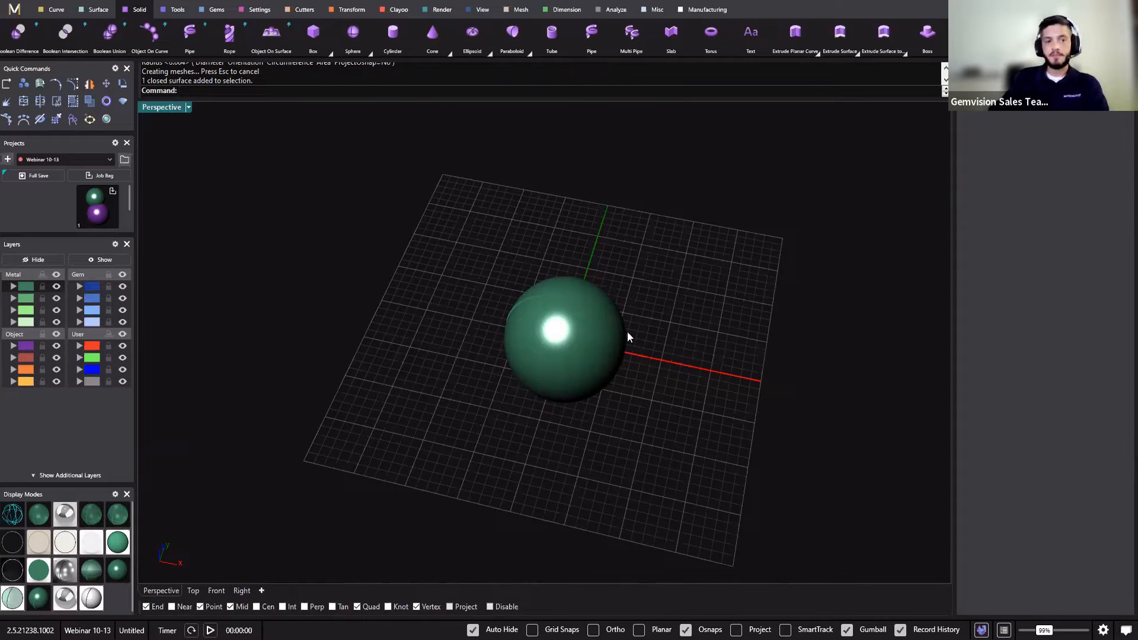
right_drag(628, 337, 652, 178)
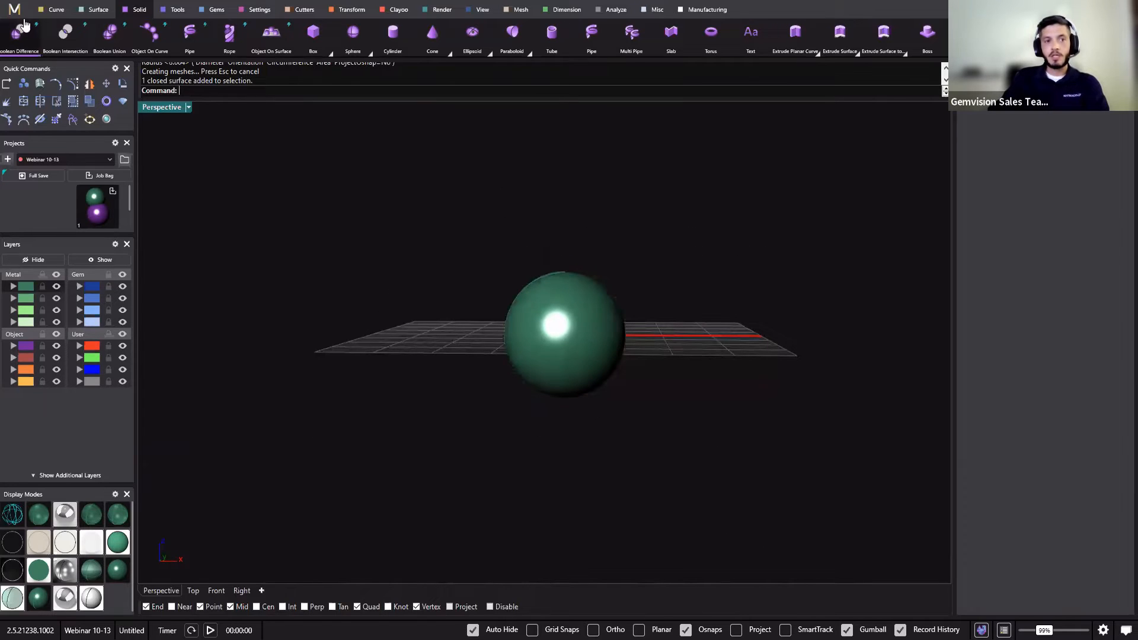
click(60, 14)
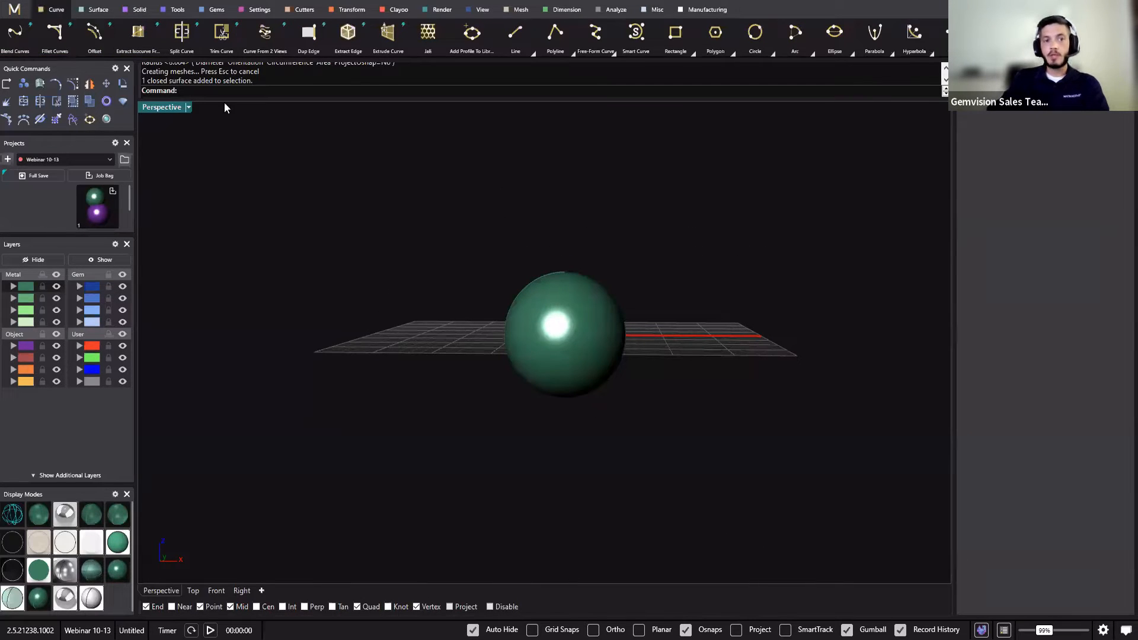
click(140, 35)
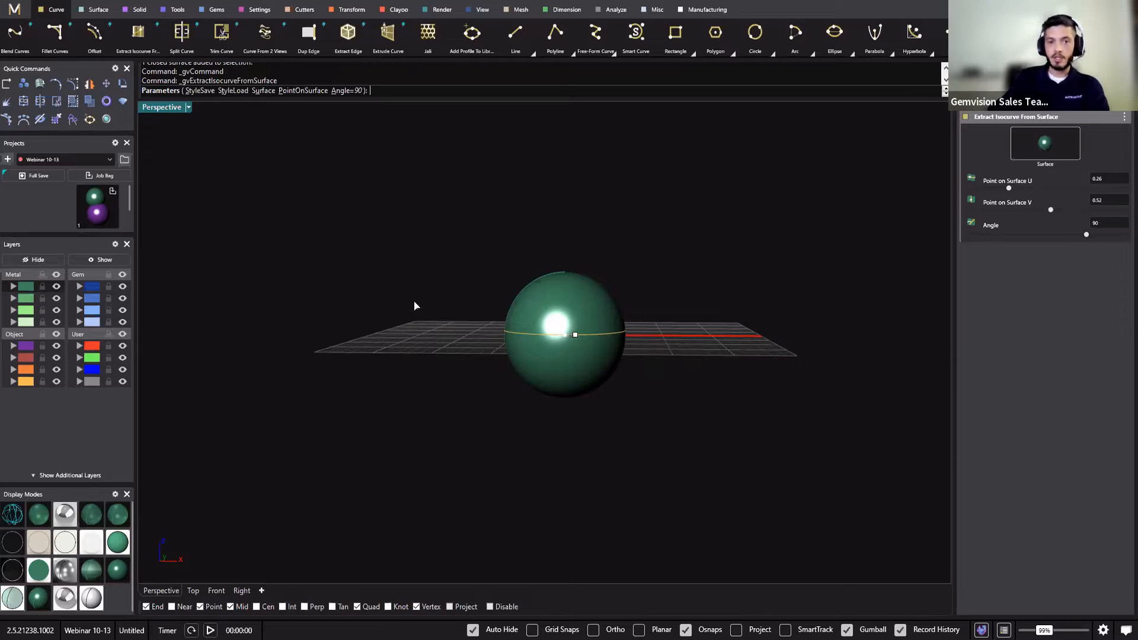
mouse_move(573, 339)
drag(573, 339, 587, 310)
Set the isocurve's angle to 45 and finish extracting it from the sphere.
right_drag(587, 310, 563, 324)
scroll(482, 215, up, 6)
drag(582, 320, 617, 342)
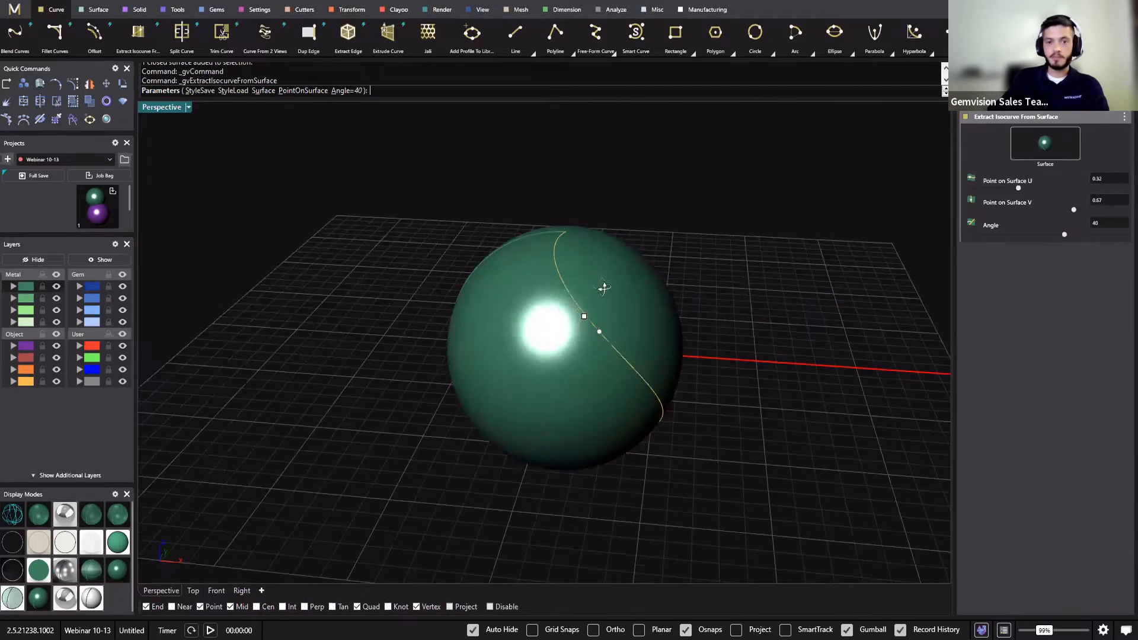
right_drag(586, 234, 595, 279)
drag(589, 275, 599, 284)
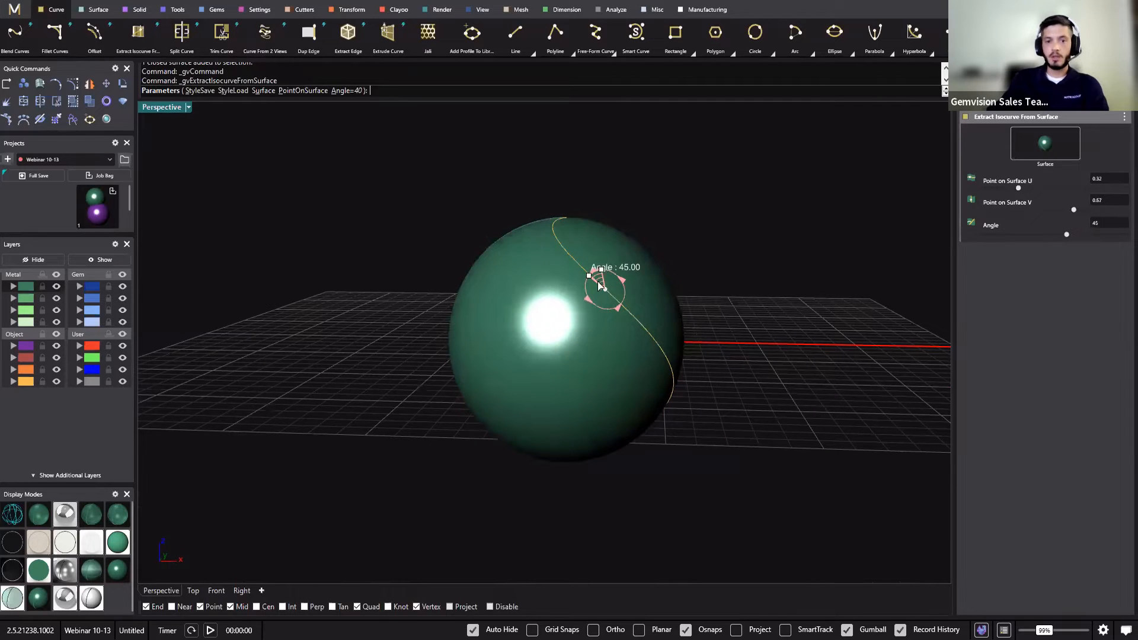
right_click(748, 329)
Stretch the sphere along its vertical axis into an elongated egg shape.
click(633, 293)
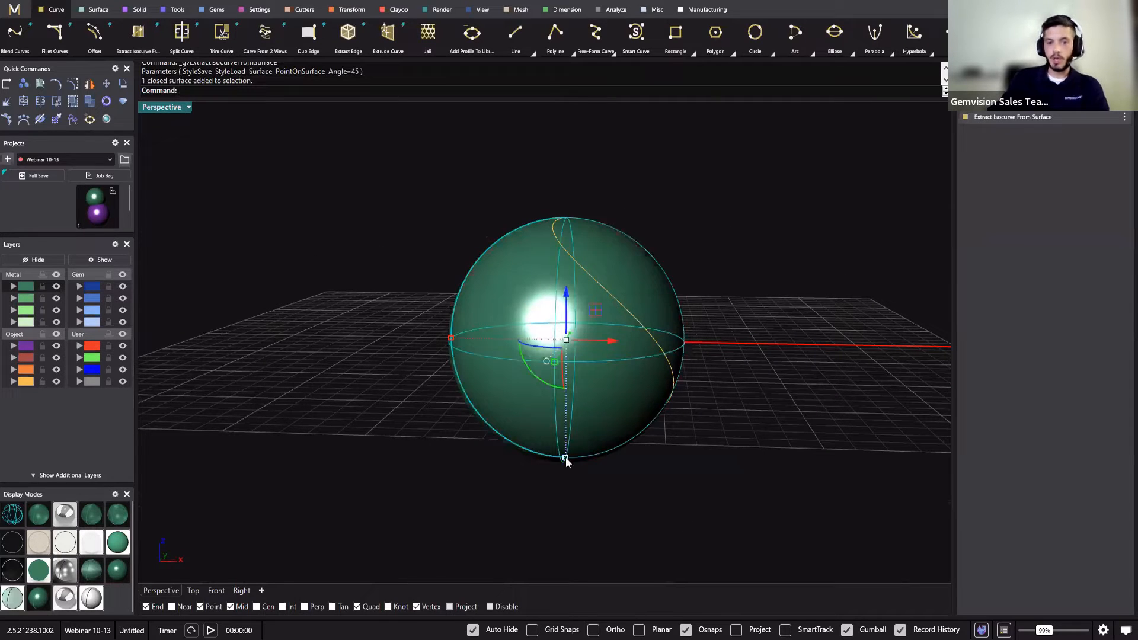
drag(566, 461, 560, 508)
click(785, 470)
Reopen the extracted isocurve for editing, set its angle to 30, and finish the edit.
right_drag(561, 154, 558, 408)
click(642, 284)
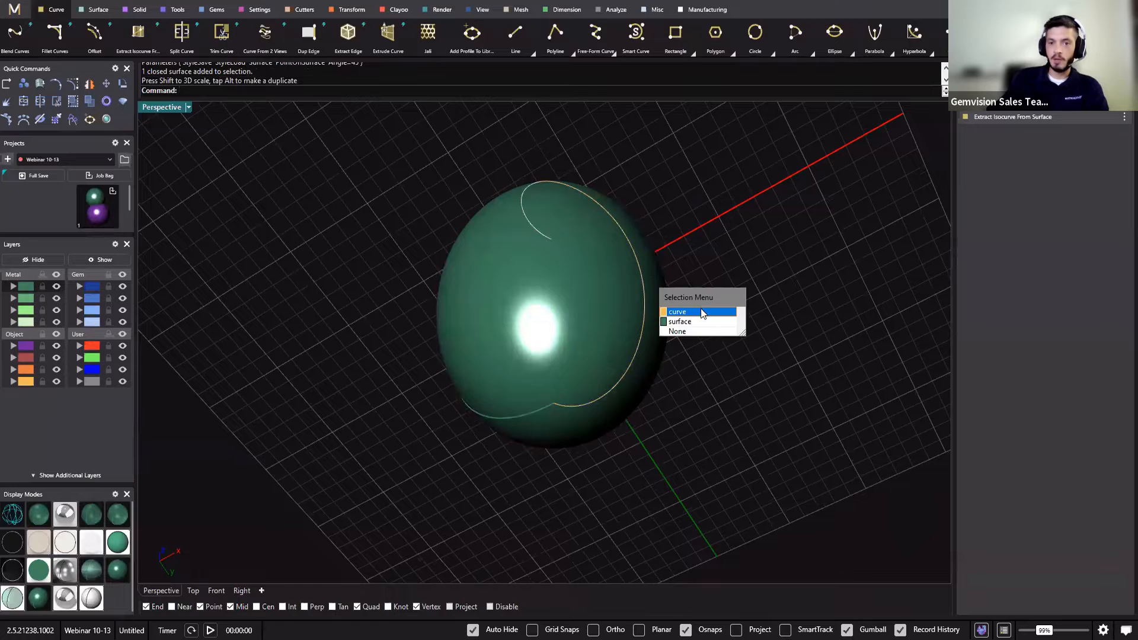
click(702, 310)
click(1104, 117)
right_drag(644, 289, 647, 322)
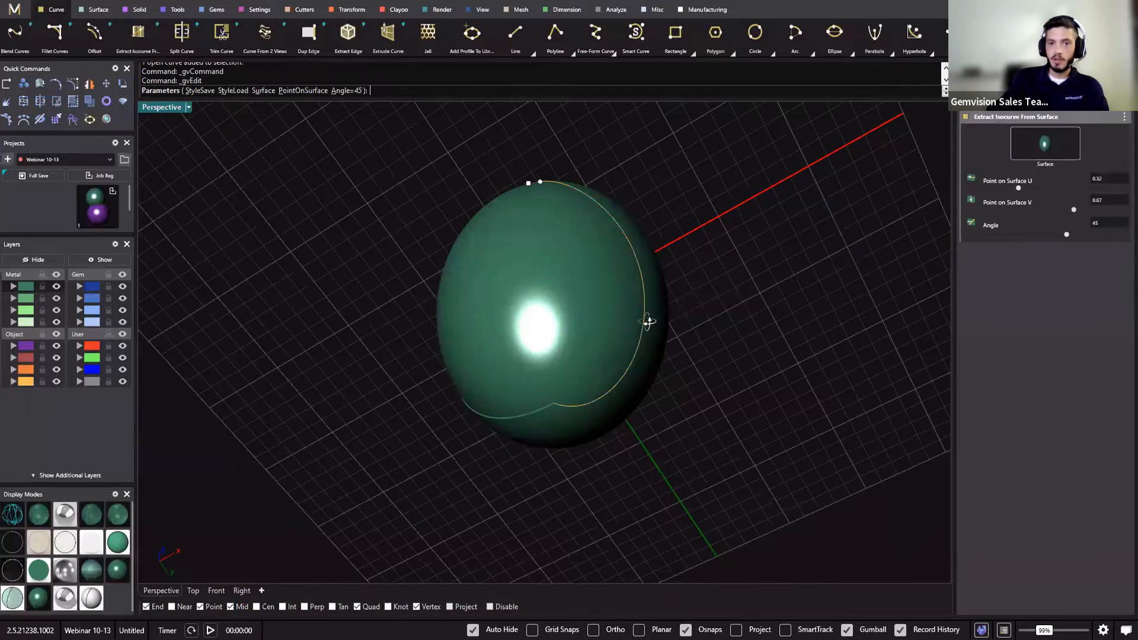
drag(535, 211, 539, 208)
right_drag(607, 239, 710, 334)
right_click(710, 335)
right_drag(671, 379, 525, 360)
click(511, 178)
click(576, 168)
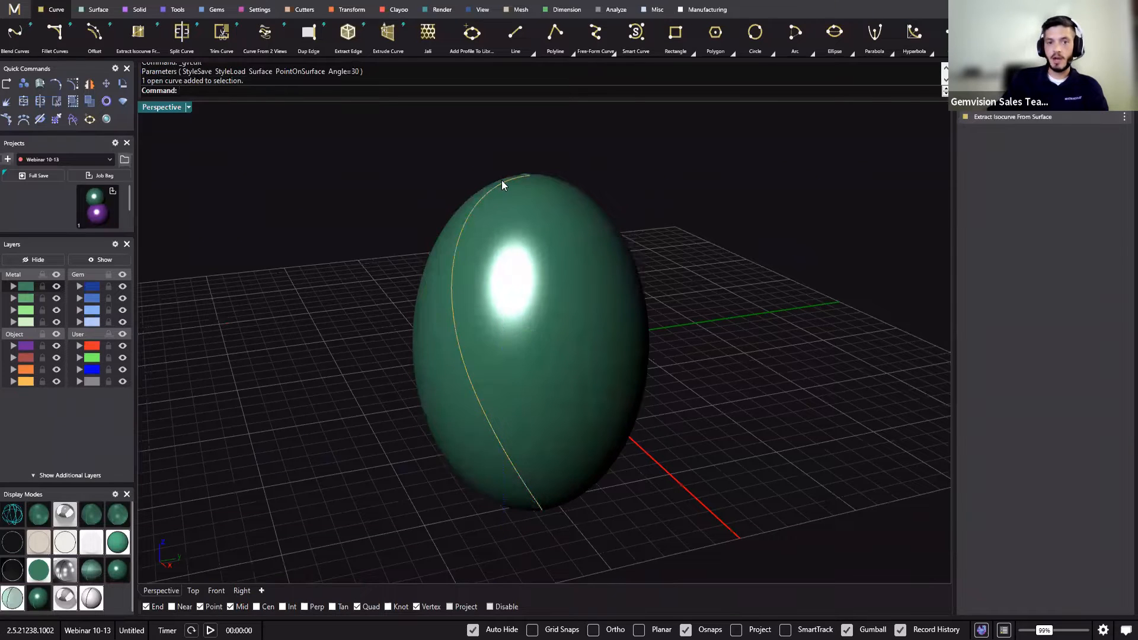
click(502, 180)
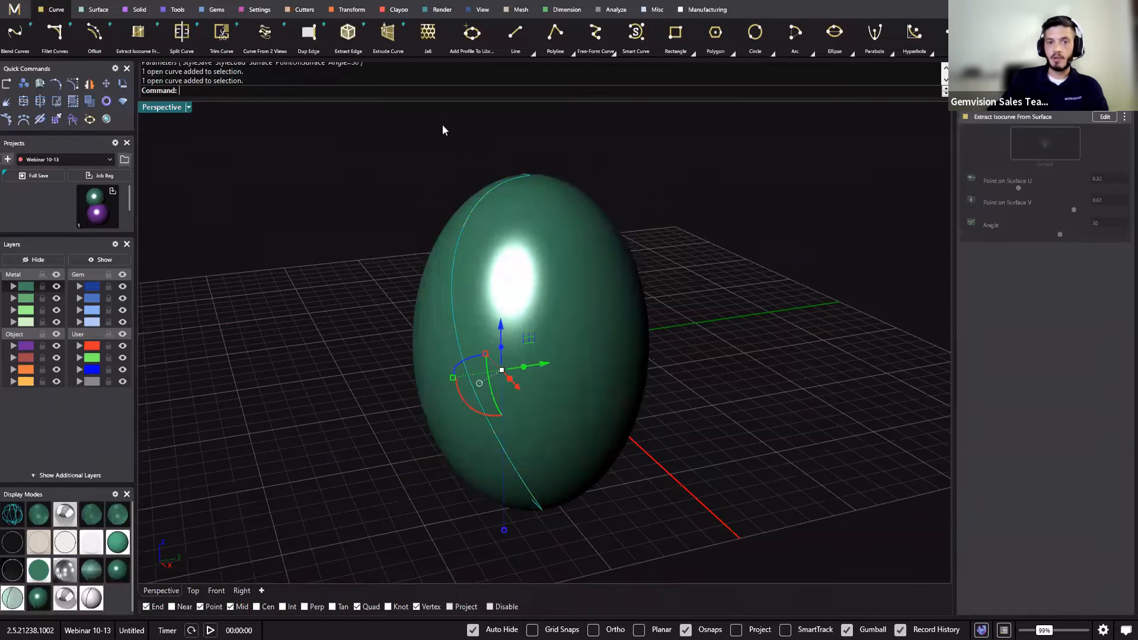
click(178, 10)
click(515, 33)
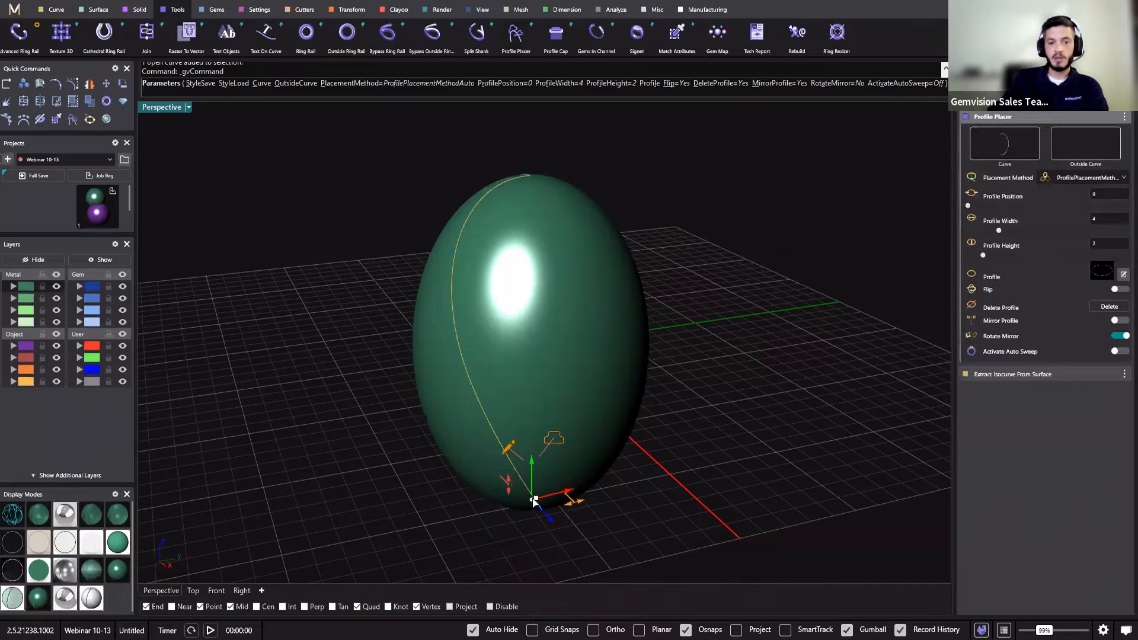
key(Escape)
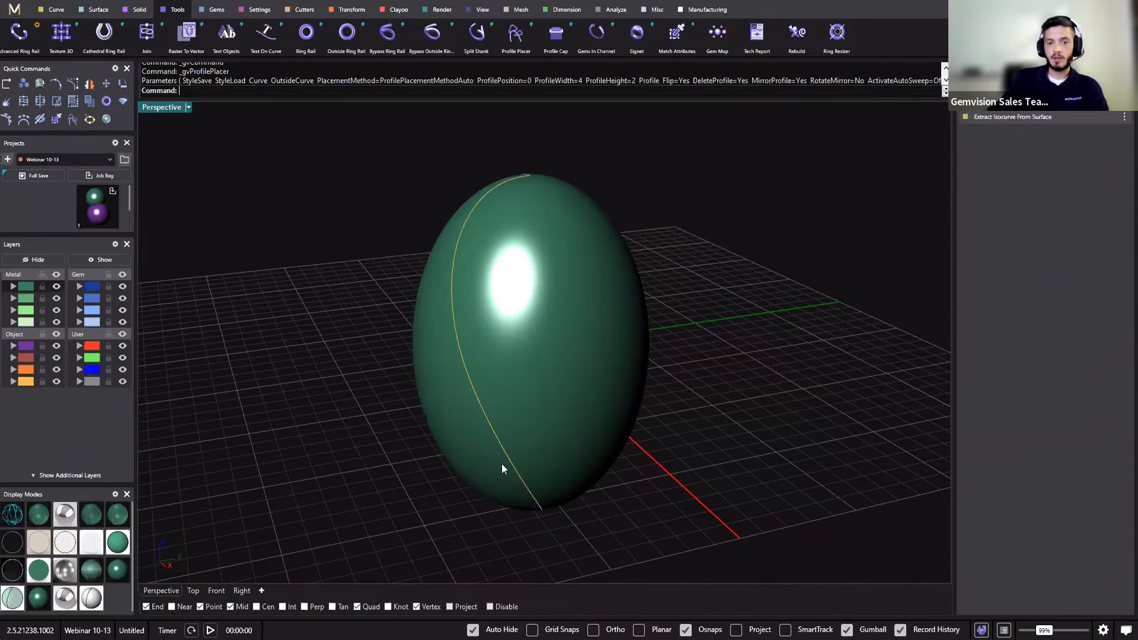
Place a profile on the isocurve with Profile Placer at position 1 and give it library shank shape 02.
click(506, 457)
right_click(507, 458)
drag(535, 502, 569, 190)
right_drag(590, 222, 646, 237)
right_drag(566, 135, 560, 125)
drag(561, 125, 636, 266)
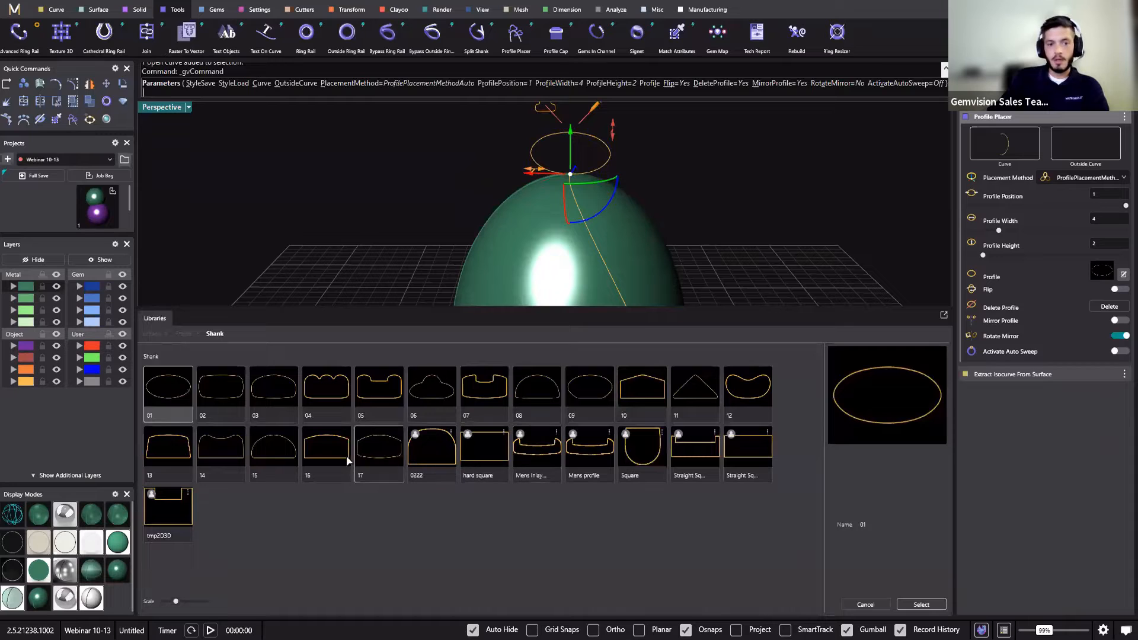
click(214, 394)
double_click(212, 394)
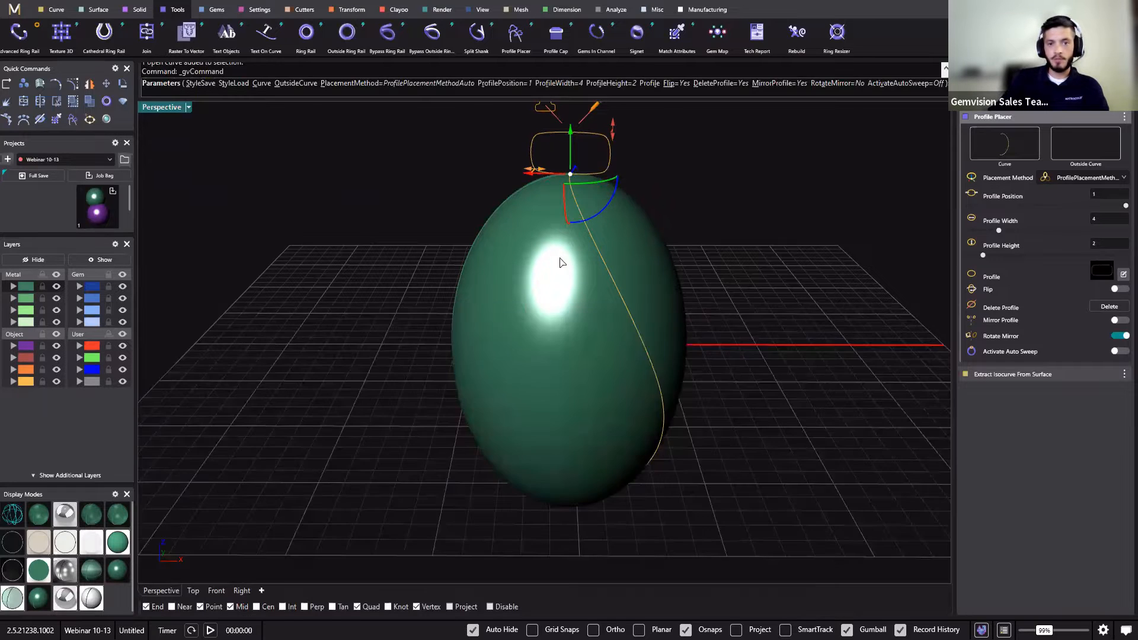
Resize the upper profile to width 1.4 and height 1.1, and shift its position to about 0.99.
shift+right_drag(561, 265, 483, 387)
scroll(515, 258, up, 8)
drag(516, 256, 509, 294)
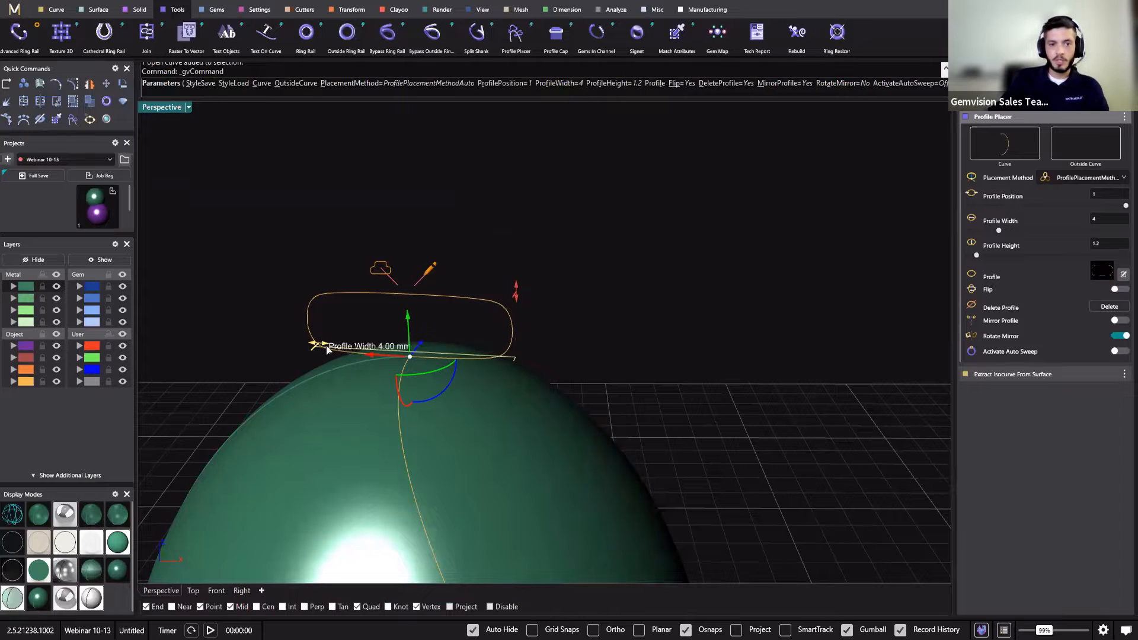
drag(318, 344, 449, 299)
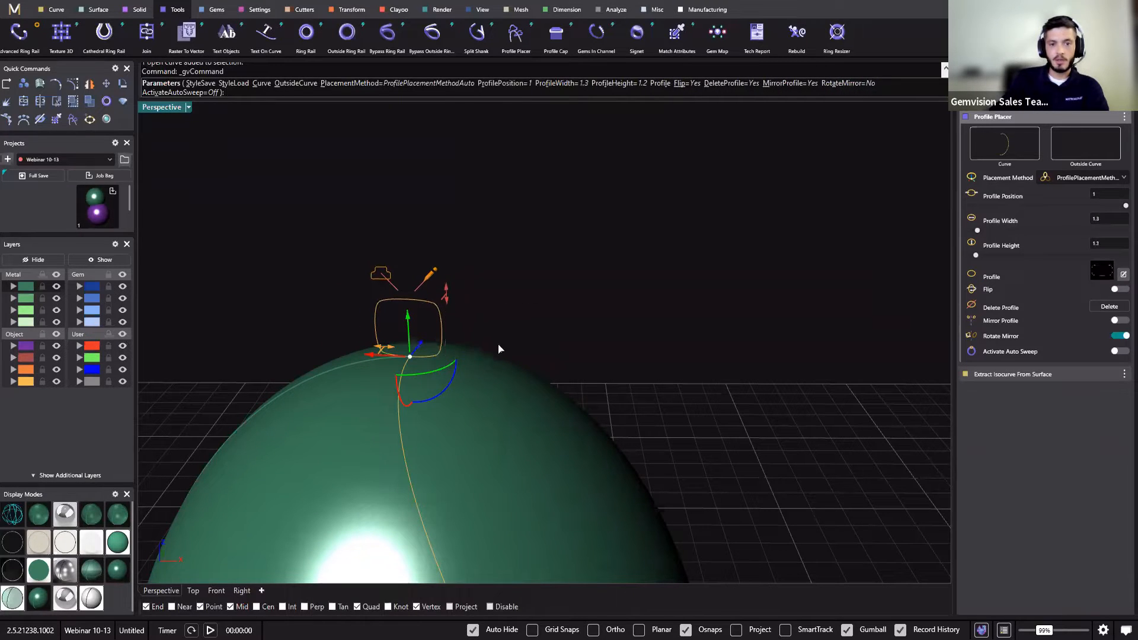
right_drag(497, 346, 373, 372)
drag(373, 373, 388, 391)
right_drag(388, 392, 538, 348)
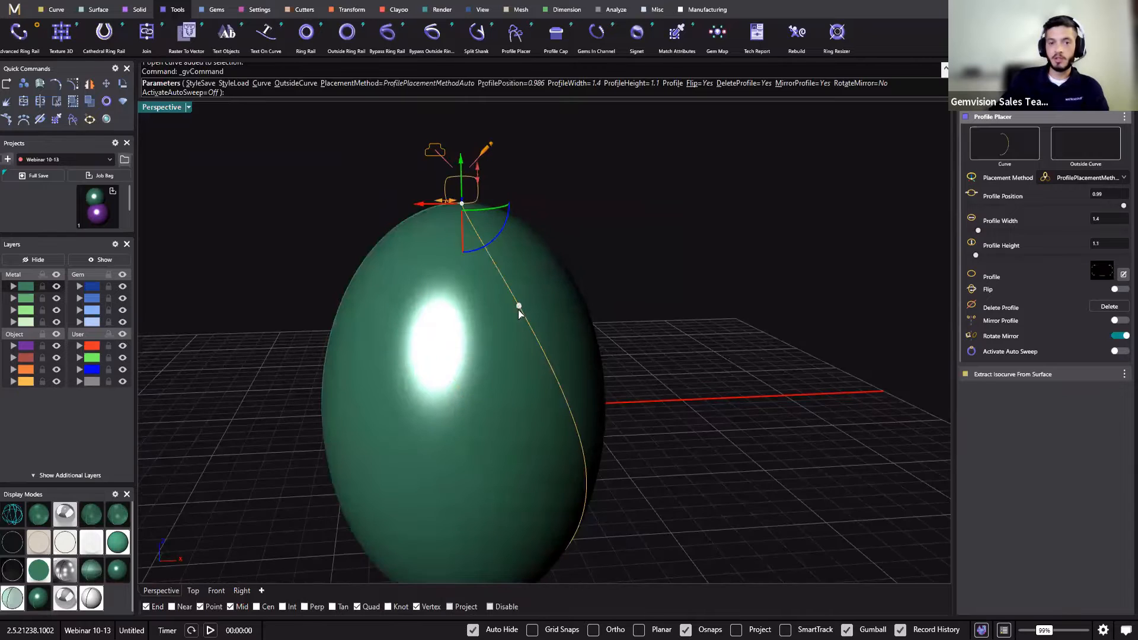
Discard a trial profile midway, place the second profile at the isocurve's other end, position 0, and set its width to 1.5.
click(580, 446)
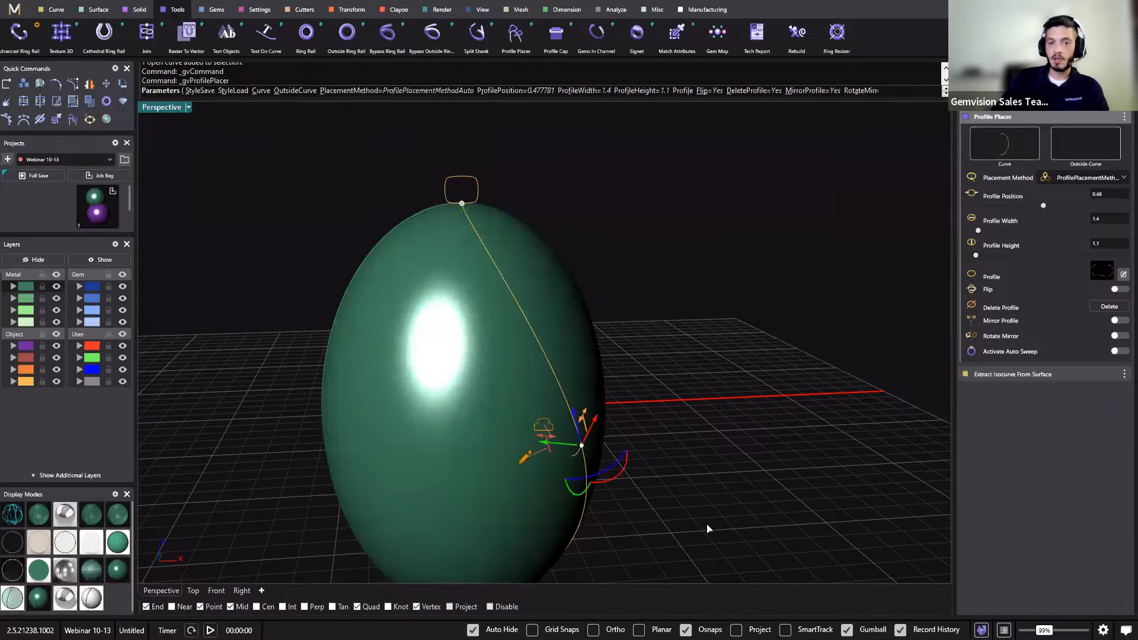
click(1110, 309)
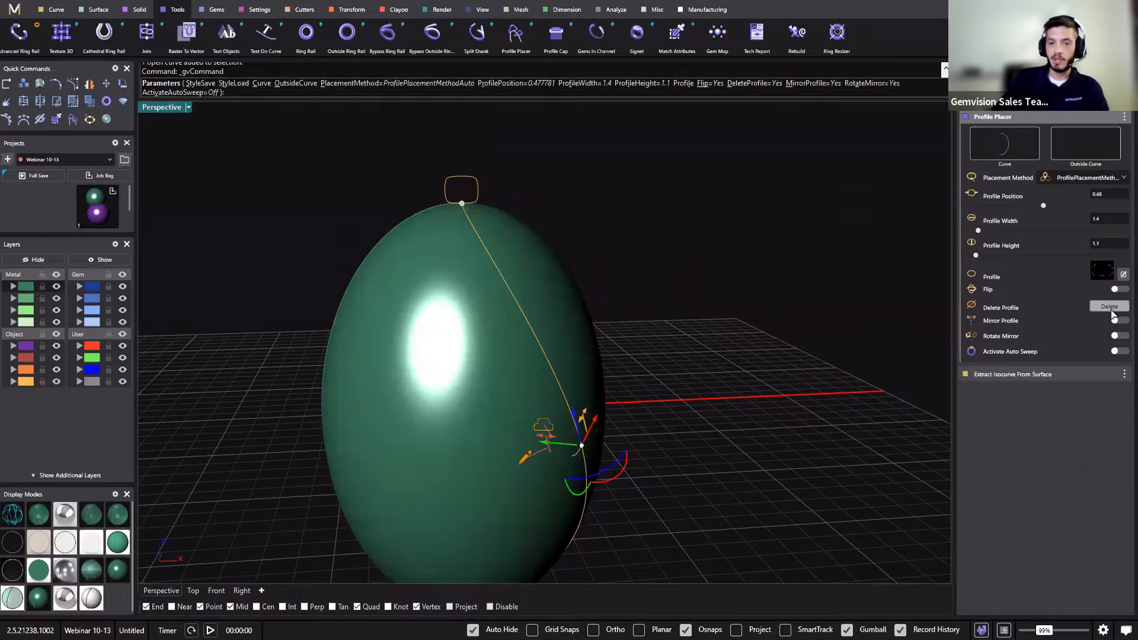
right_drag(615, 381, 604, 320)
right_drag(429, 540, 490, 527)
click(474, 527)
right_drag(509, 370, 476, 500)
drag(476, 500, 528, 388)
right_drag(616, 477, 617, 324)
right_drag(665, 477, 553, 576)
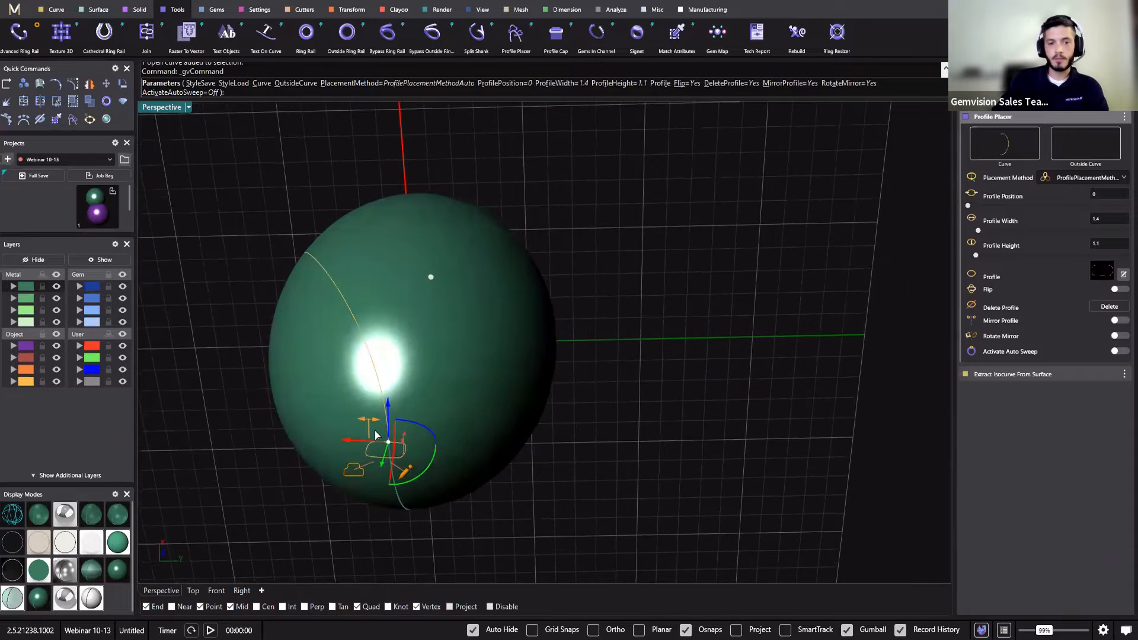
drag(366, 423, 365, 424)
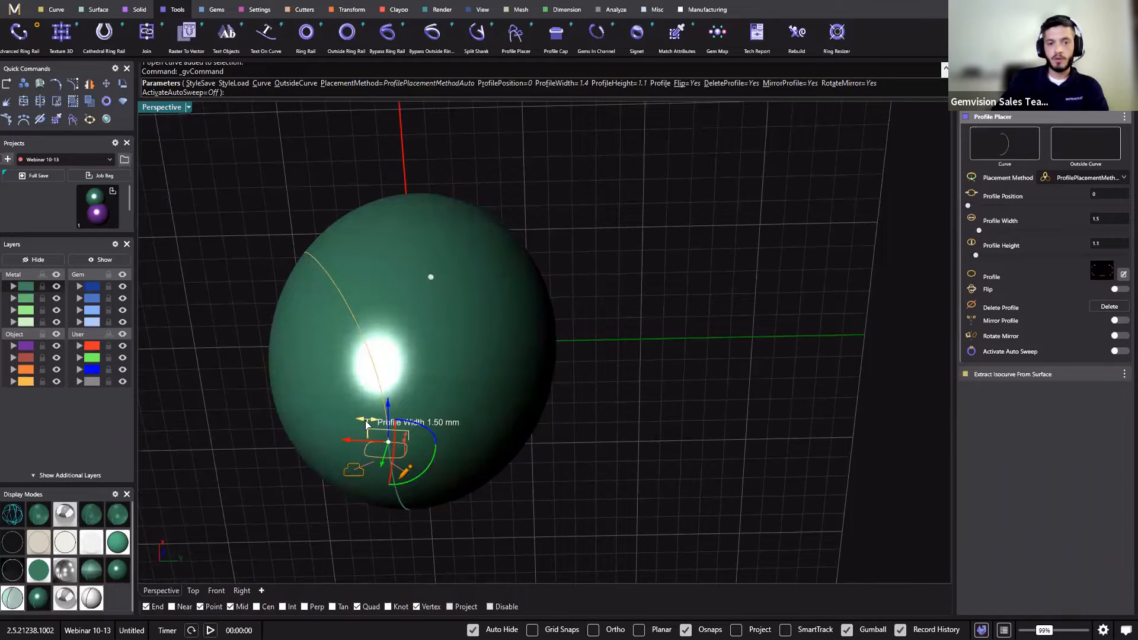
Set the upper profile's width to 1.5 and finish placing the profiles.
right_drag(477, 444, 453, 280)
right_drag(413, 193, 441, 263)
right_drag(449, 196, 426, 221)
click(425, 222)
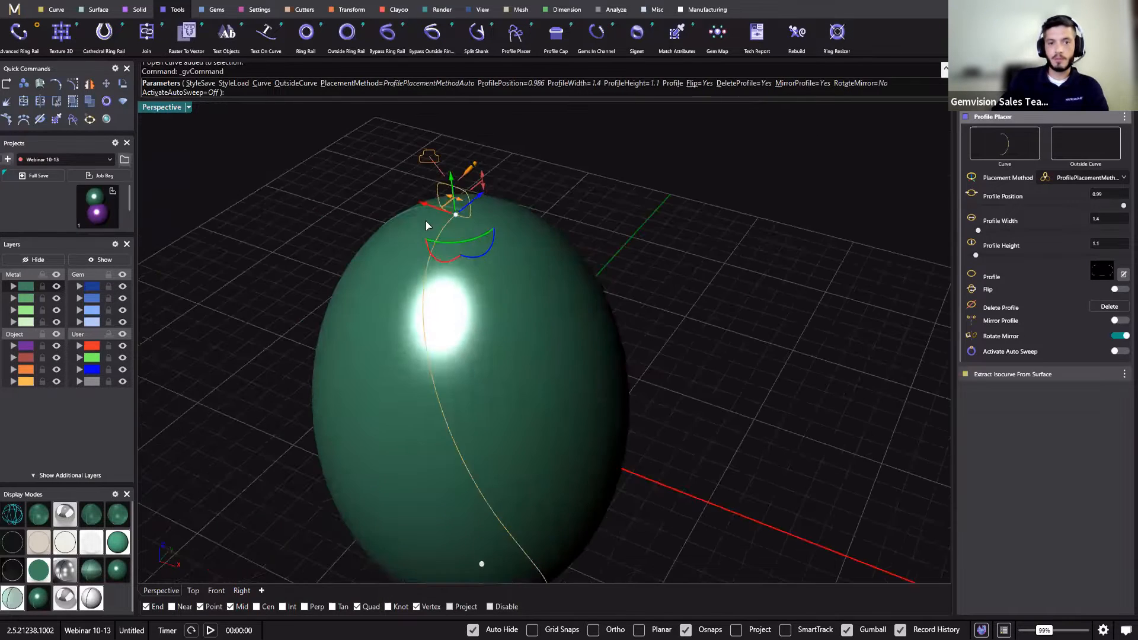
scroll(426, 222, up, 6)
scroll(463, 338, down, 5)
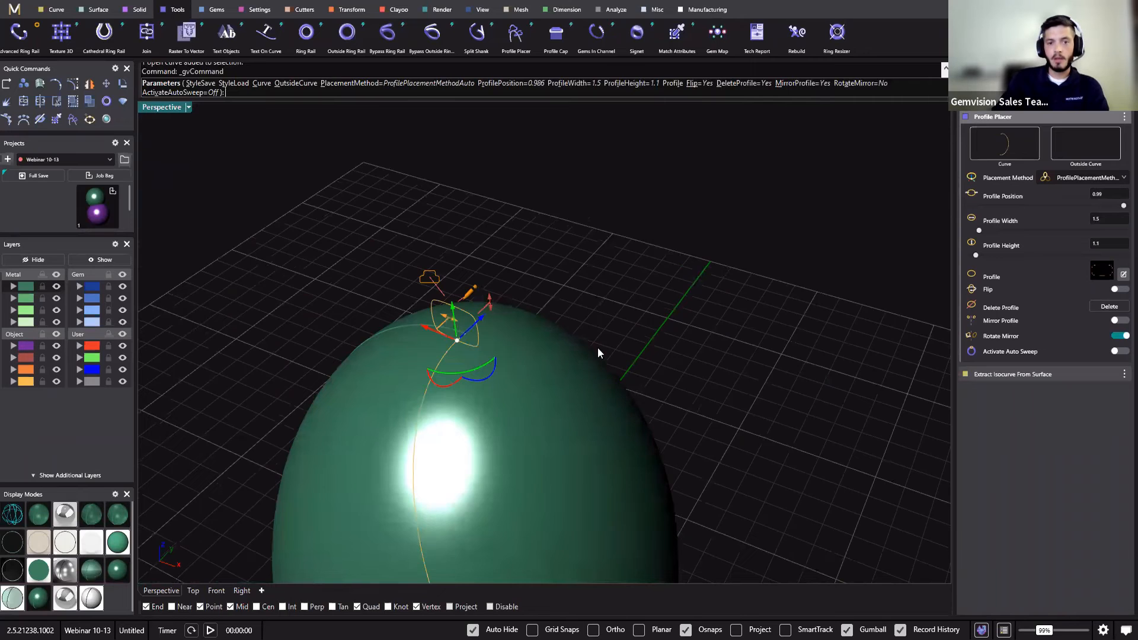
scroll(597, 347, down, 4)
right_click(536, 371)
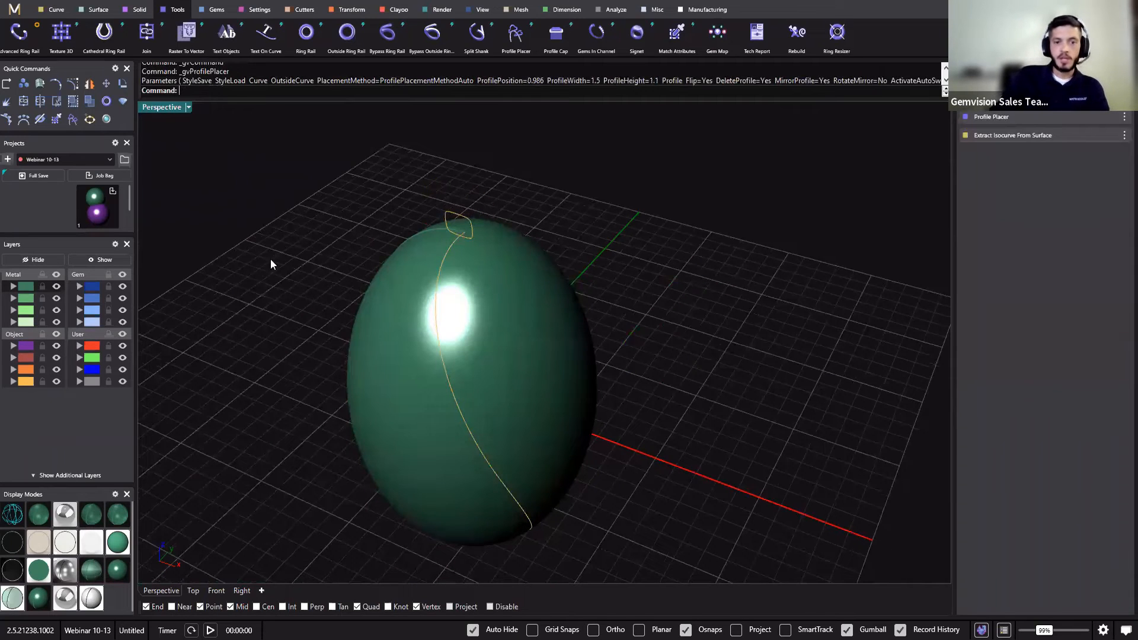
Move the stretched sphere to layer User 04 and hide that layer.
right_drag(270, 264, 402, 269)
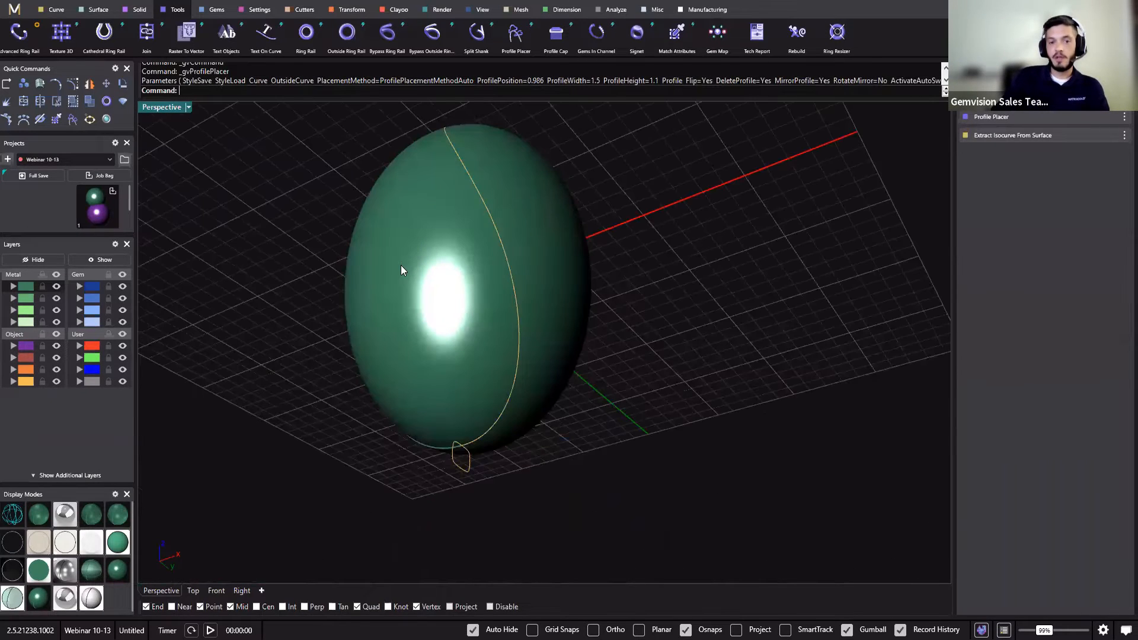
click(393, 298)
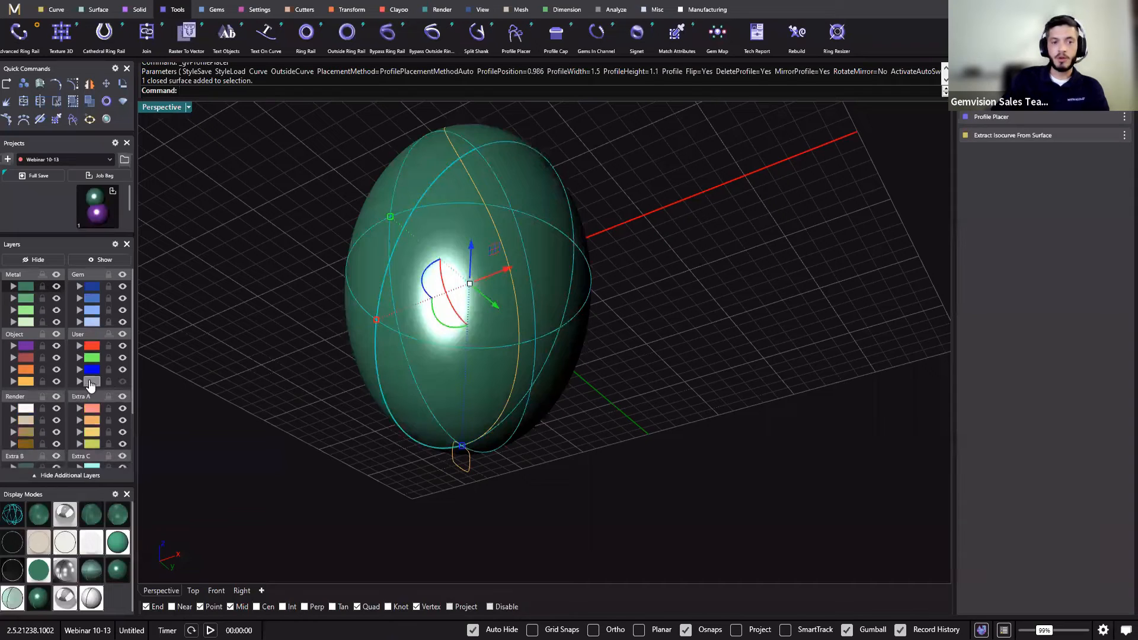
click(79, 382)
right_drag(377, 490, 143, 391)
click(122, 382)
click(122, 382)
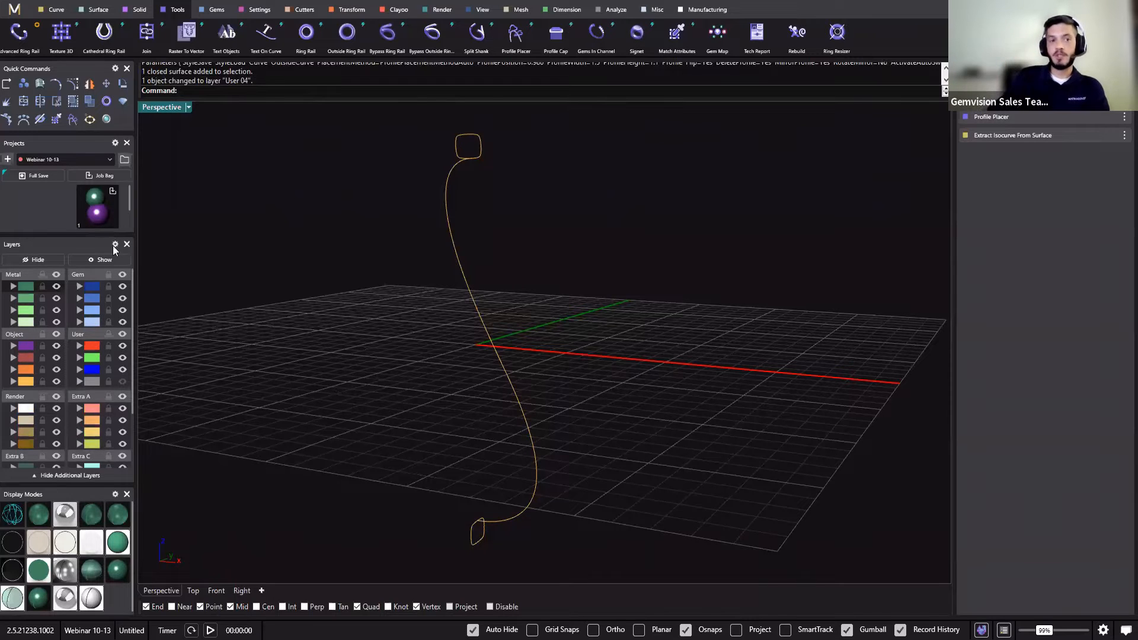
Sweep both profiles along the isocurve rail with Sweep 1, using a start dome thickness of 0.5.
click(94, 11)
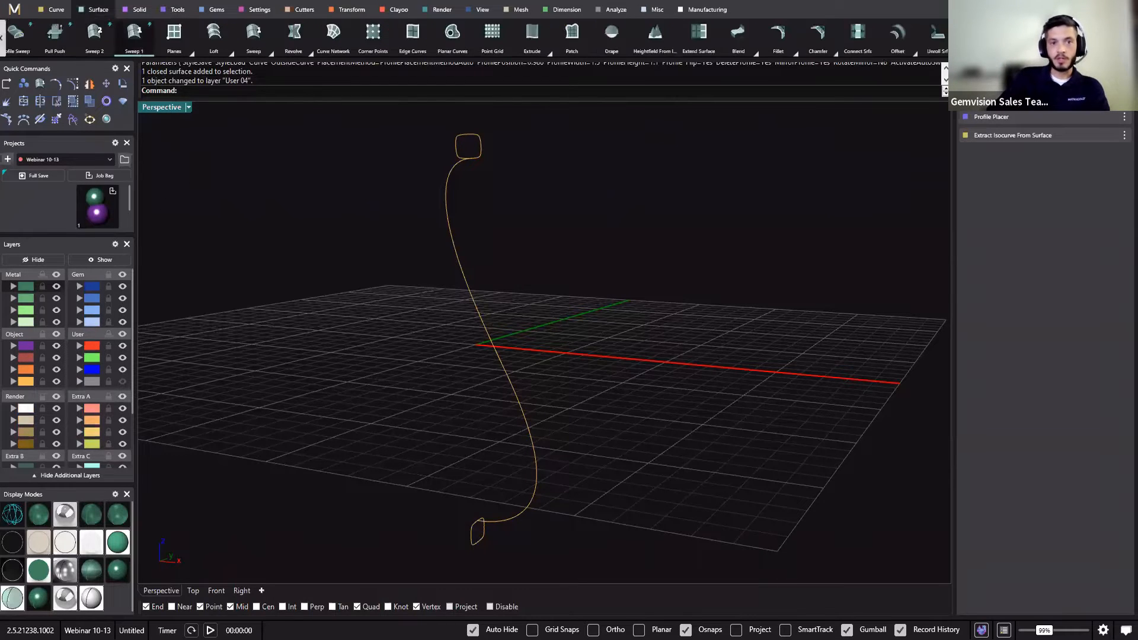
click(134, 33)
click(449, 191)
click(463, 155)
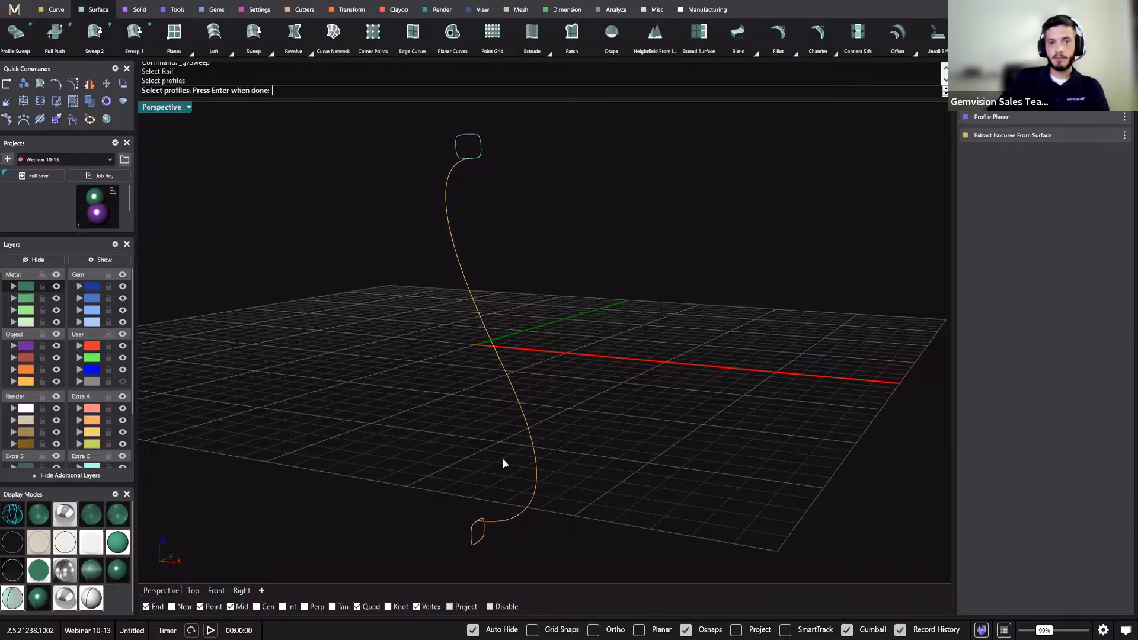
click(475, 535)
key(Return)
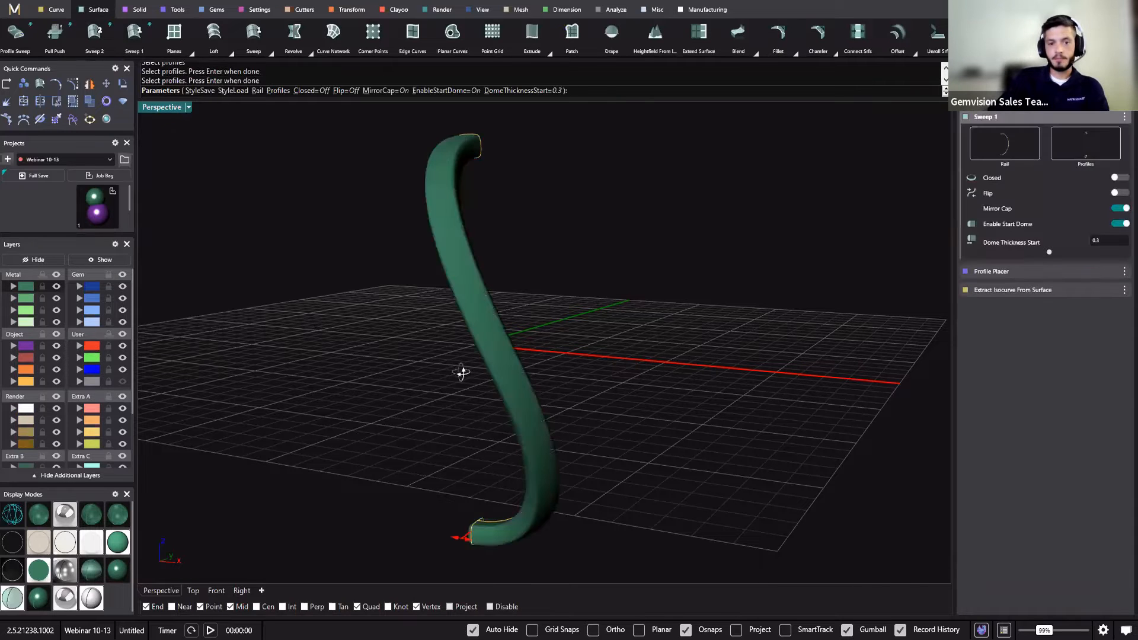
right_drag(461, 372, 682, 368)
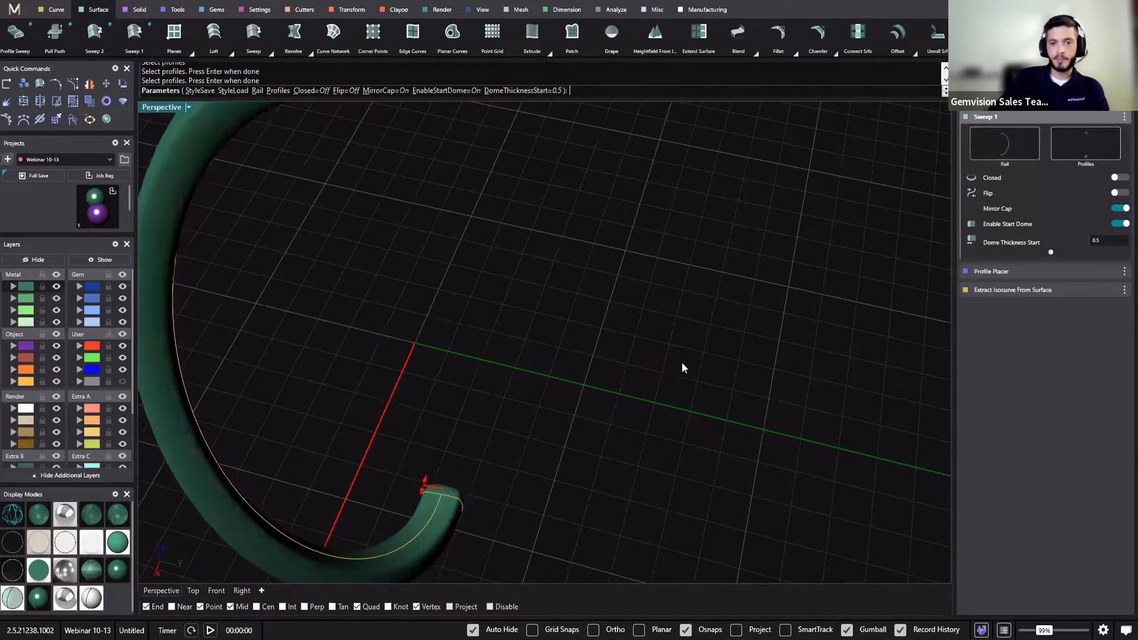
right_click(578, 288)
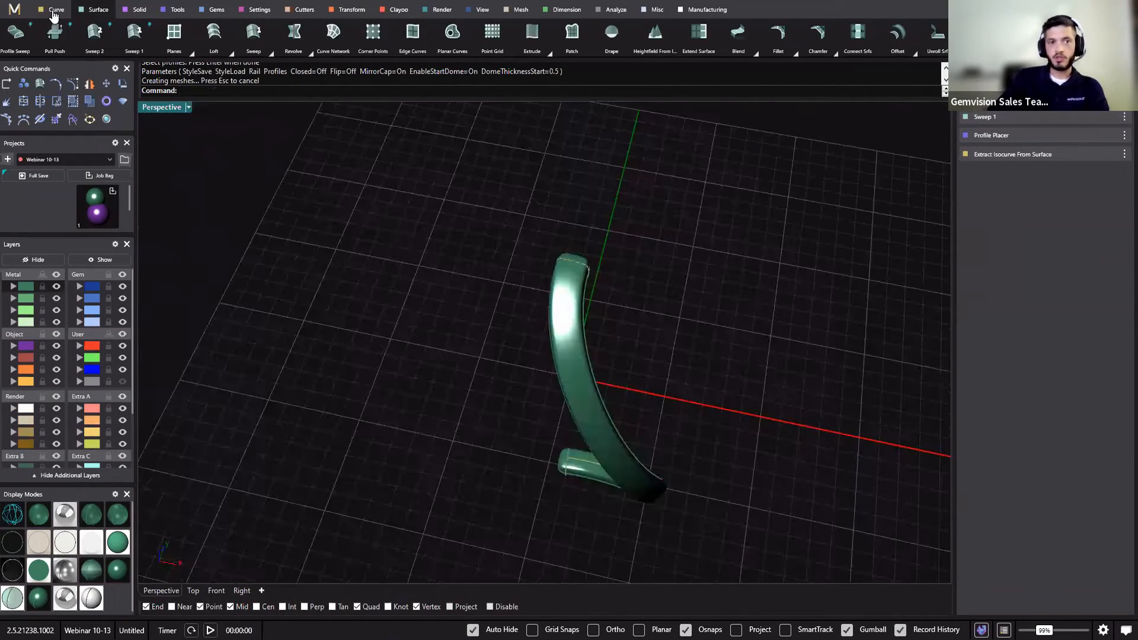
Extract a lengthwise isocurve from the swept band's outer surface with point U about 0.9 and V 0.5.
click(54, 10)
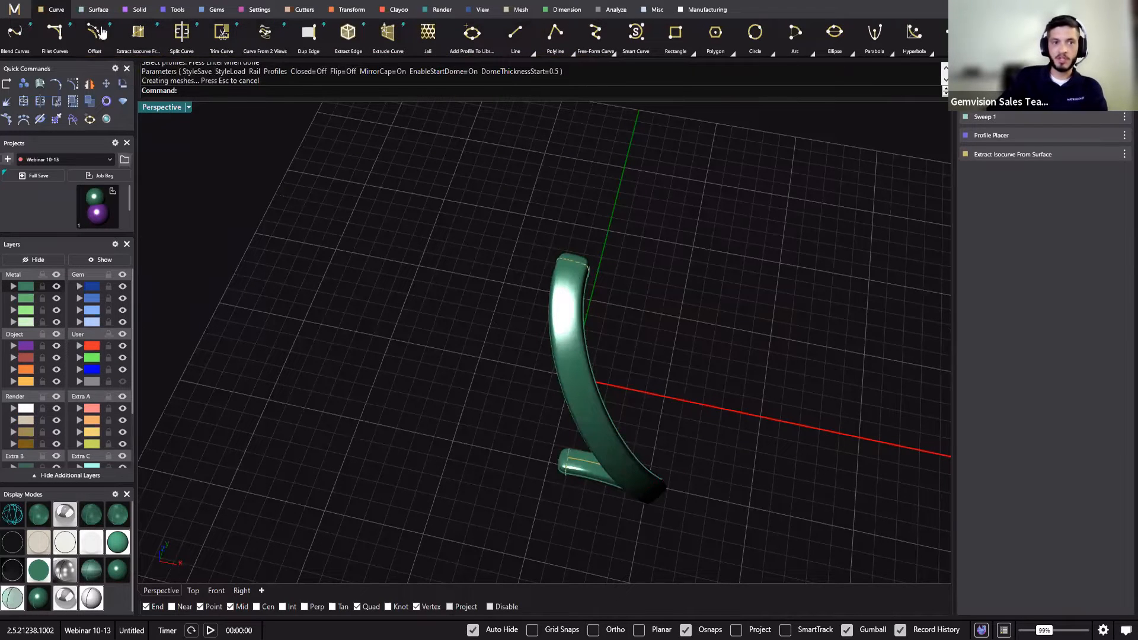
click(138, 32)
click(568, 356)
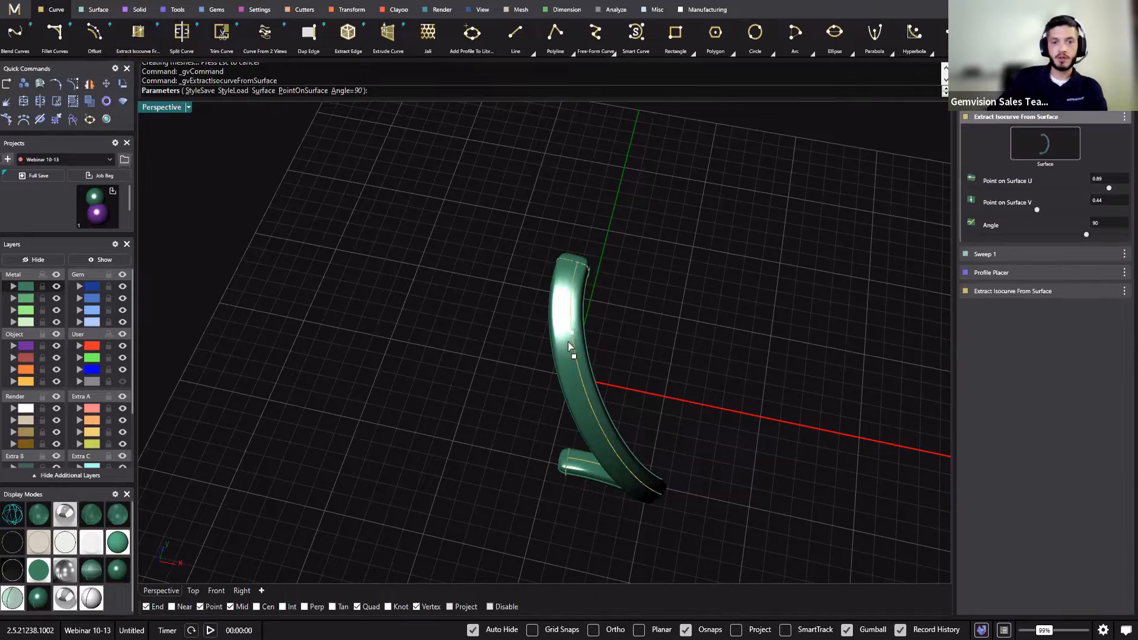
drag(571, 333, 566, 330)
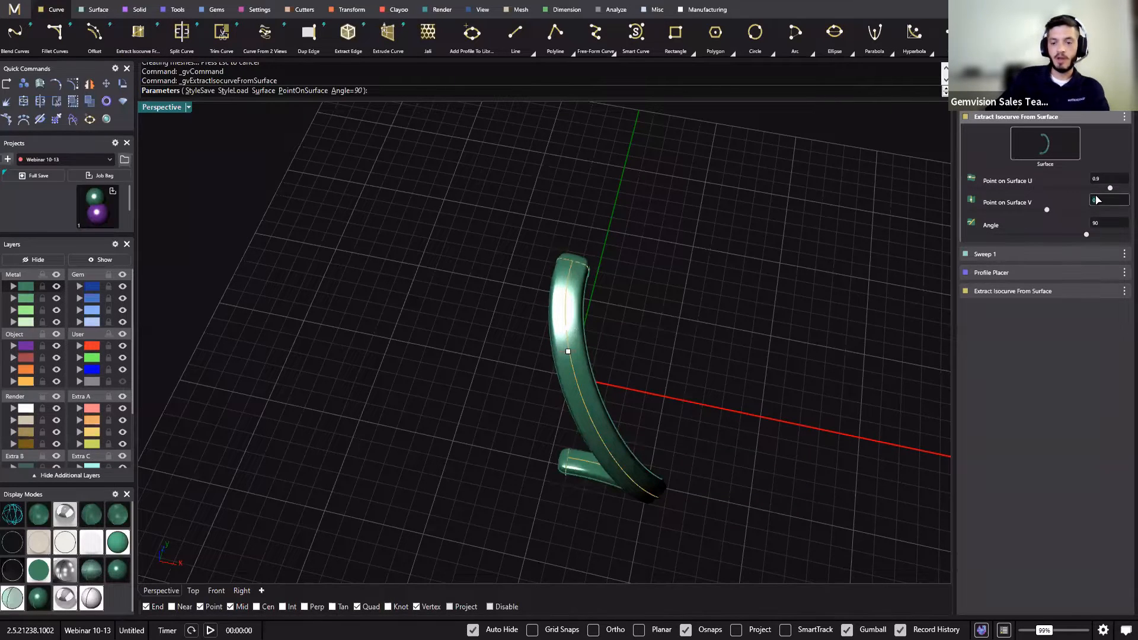
text(.5)
key(Tab)
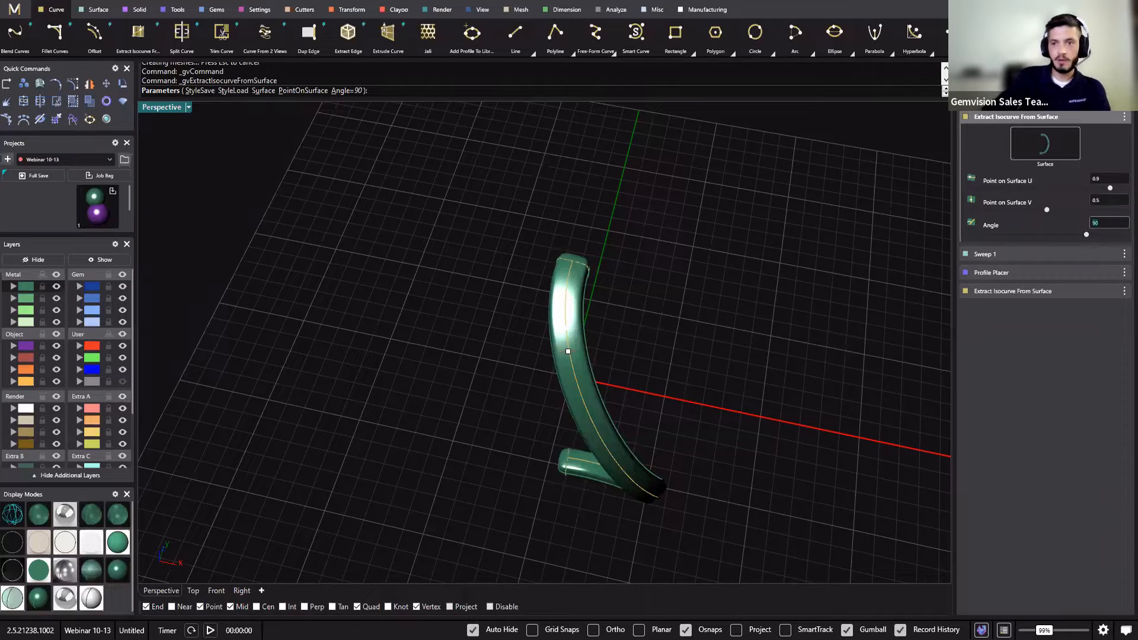
right_drag(742, 298, 649, 230)
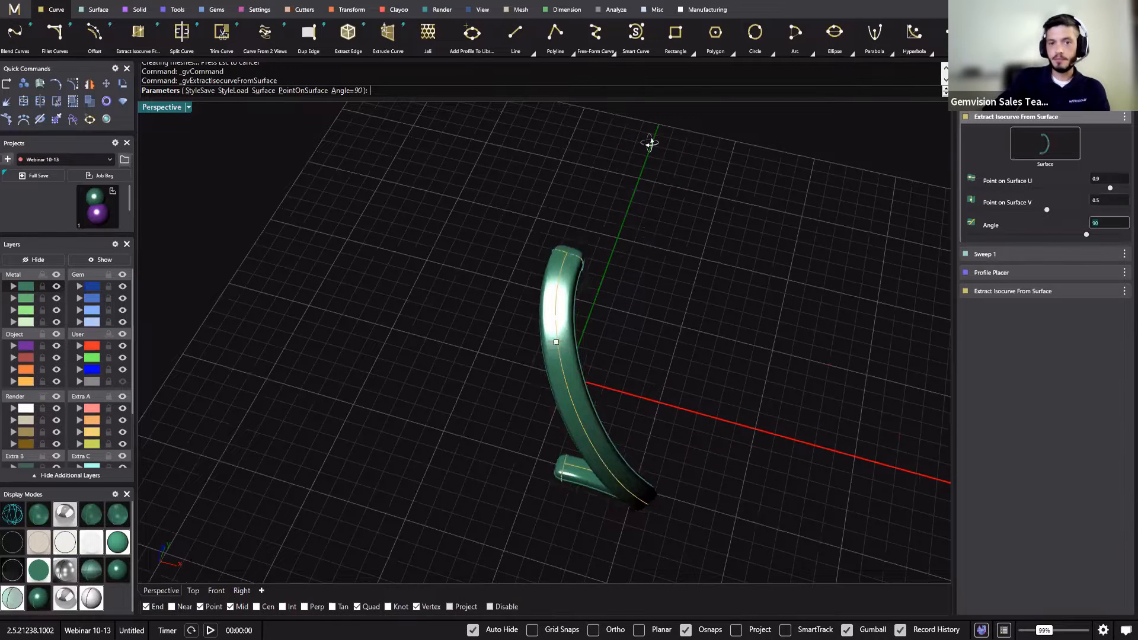
right_drag(650, 142, 580, 299)
right_click(779, 289)
Place round diamonds along the band's extracted centre curve with Gems On Curve, starting at position about 0.04.
scroll(565, 261, up, 2)
click(557, 268)
click(610, 291)
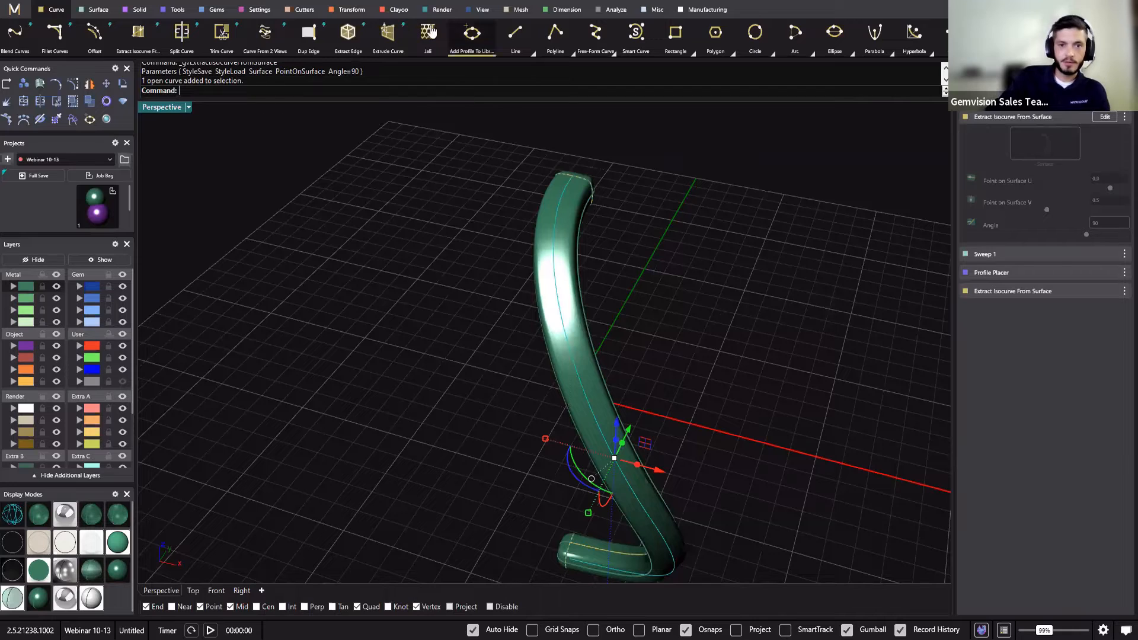
click(212, 9)
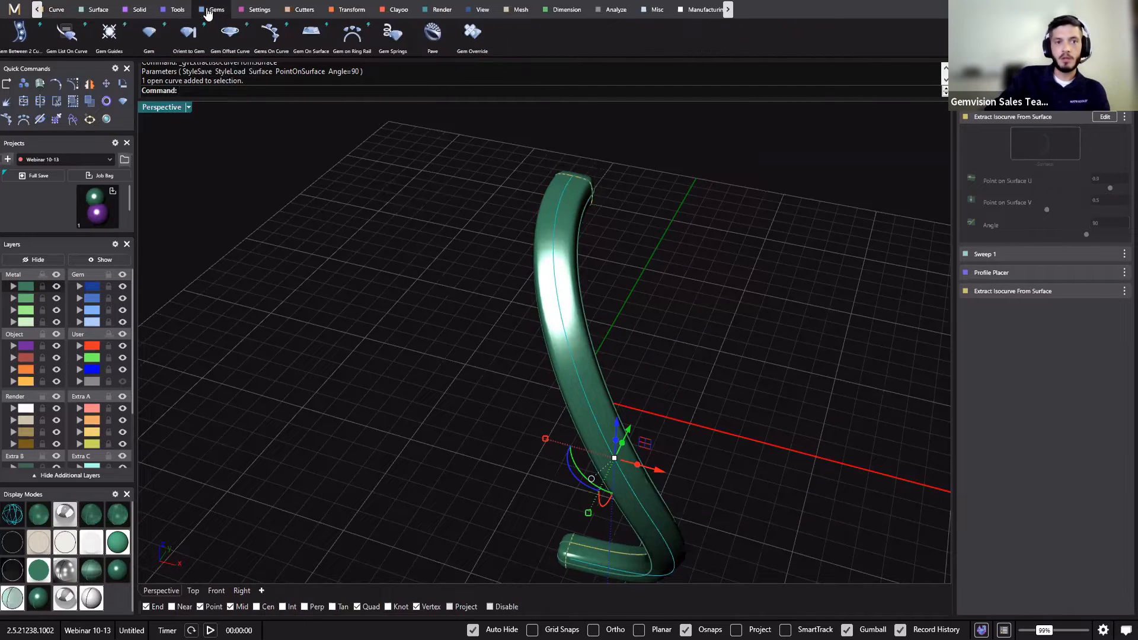
click(271, 34)
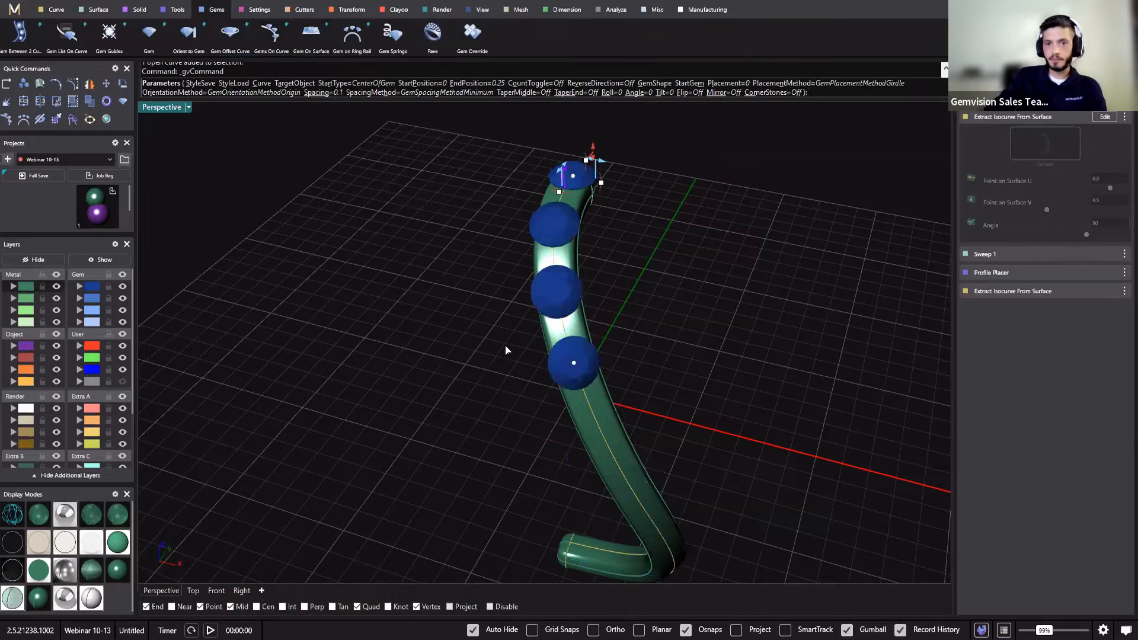
right_drag(424, 353, 487, 162)
scroll(475, 167, up, 2)
drag(501, 159, 449, 196)
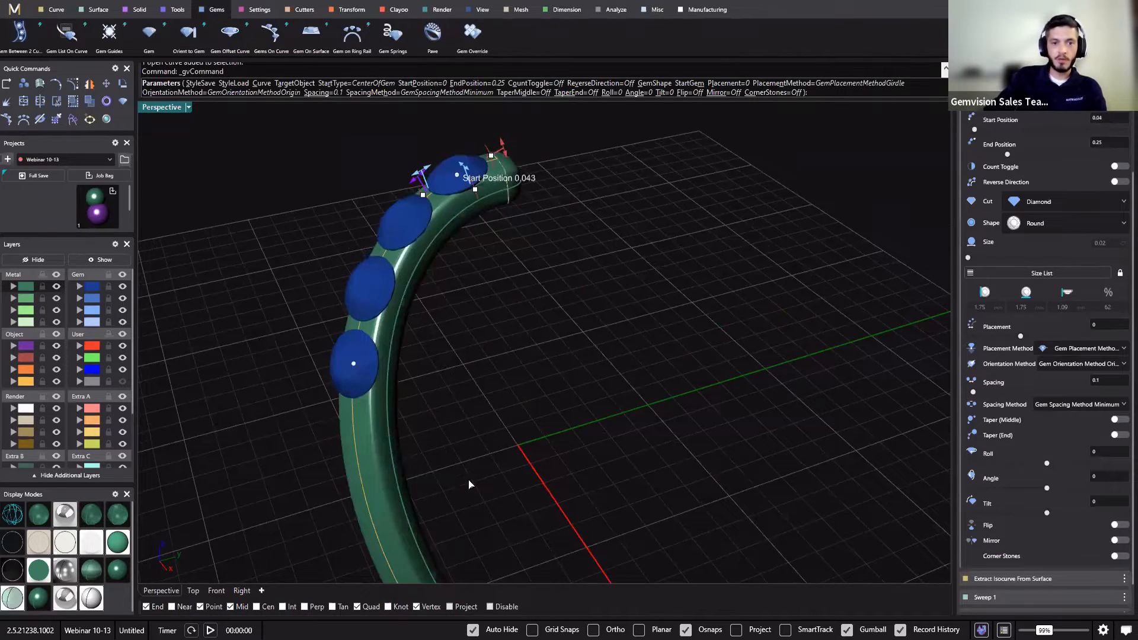
Make the swept band the gems' target object and resize the start gem to 1 mm.
scroll(420, 394, down, 2)
scroll(420, 400, up, 1)
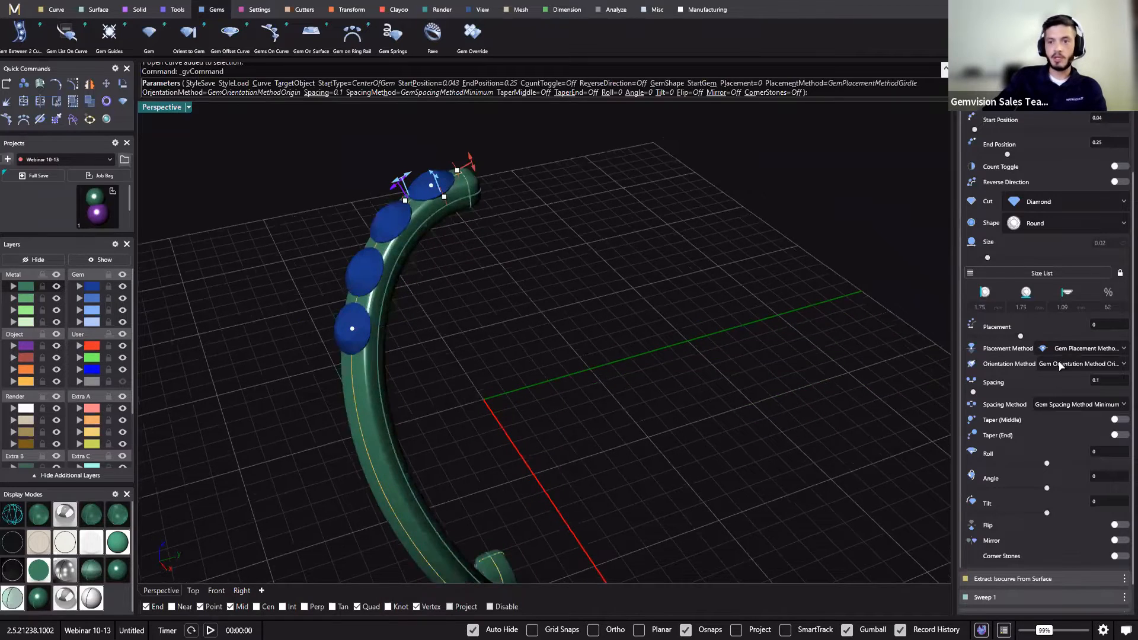
scroll(1053, 366, up, 2)
right_drag(421, 267, 420, 256)
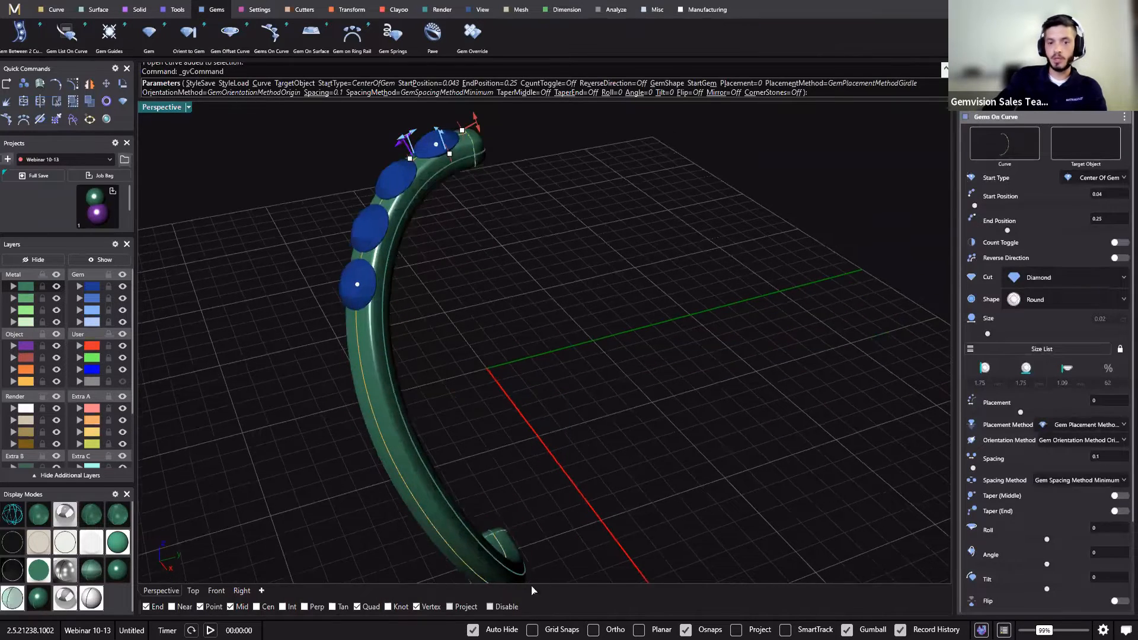
click(1097, 146)
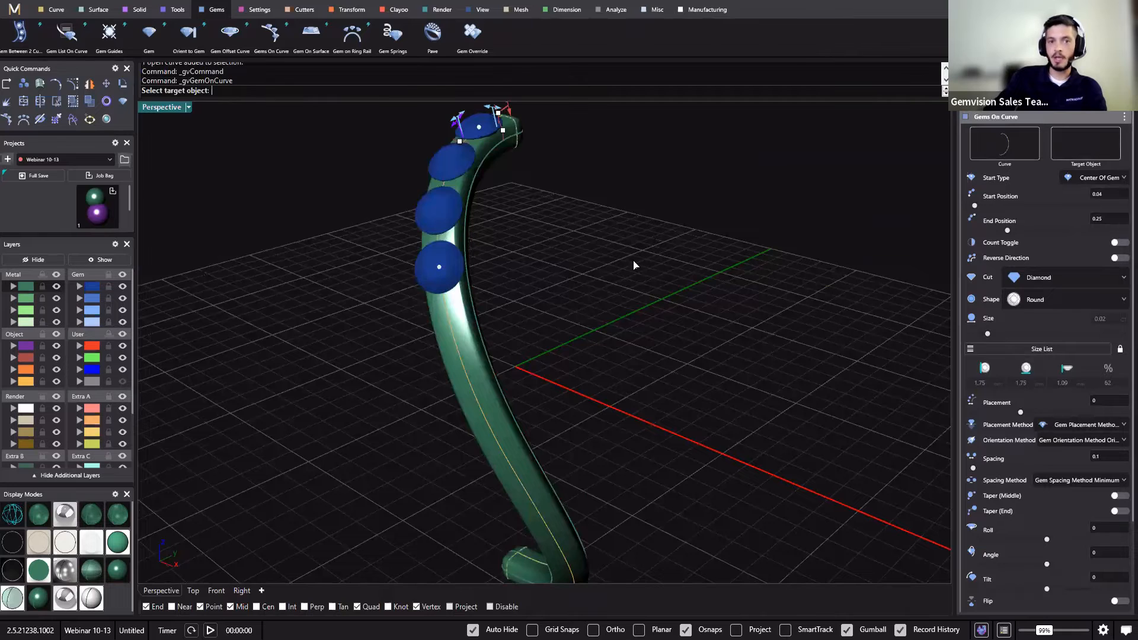
scroll(458, 290, up, 10)
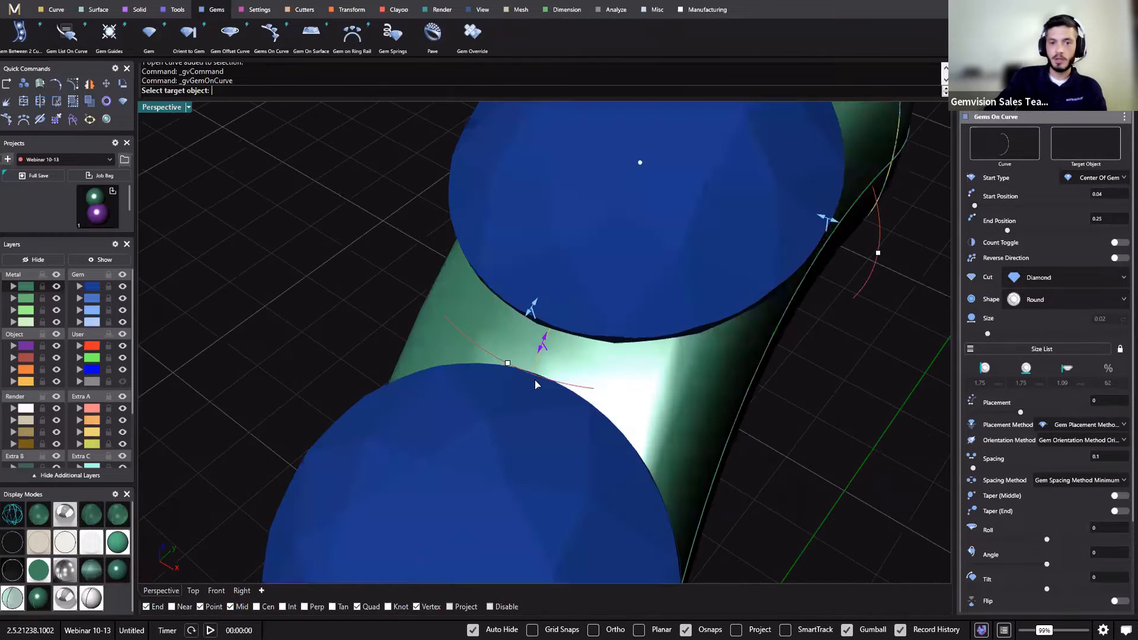
scroll(546, 309, down, 10)
drag(548, 303, 531, 309)
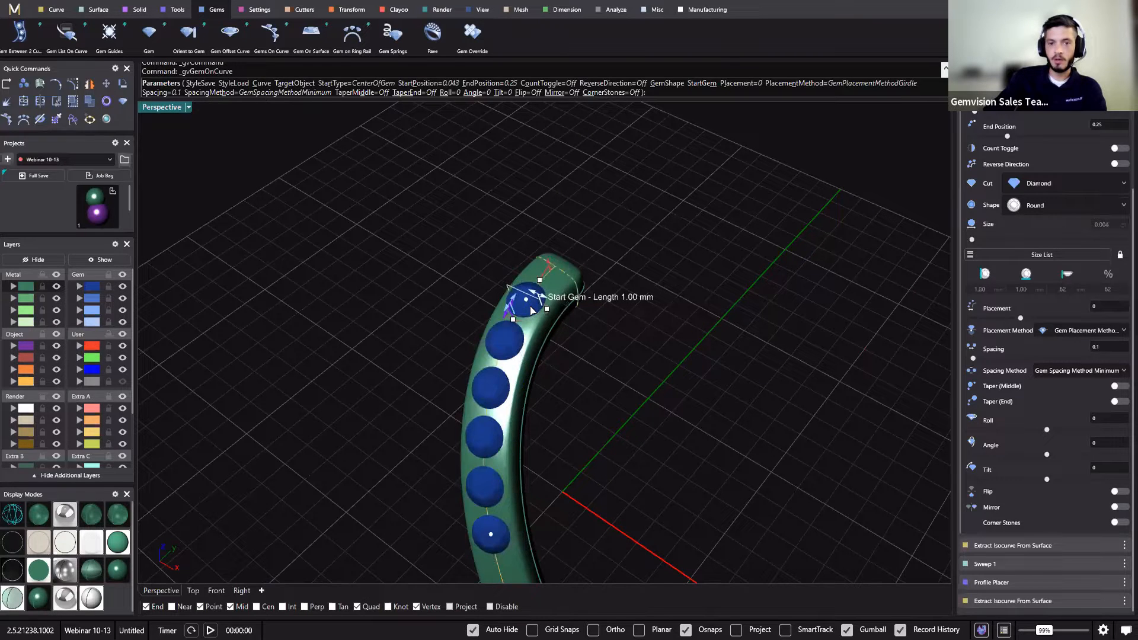
Stretch the gem row along the band, from start position about 0.036 to end position about 0.963.
drag(526, 301, 527, 284)
right_drag(484, 363, 455, 287)
scroll(455, 287, down, 8)
drag(453, 291, 521, 483)
right_drag(521, 483, 480, 355)
right_drag(479, 371, 485, 339)
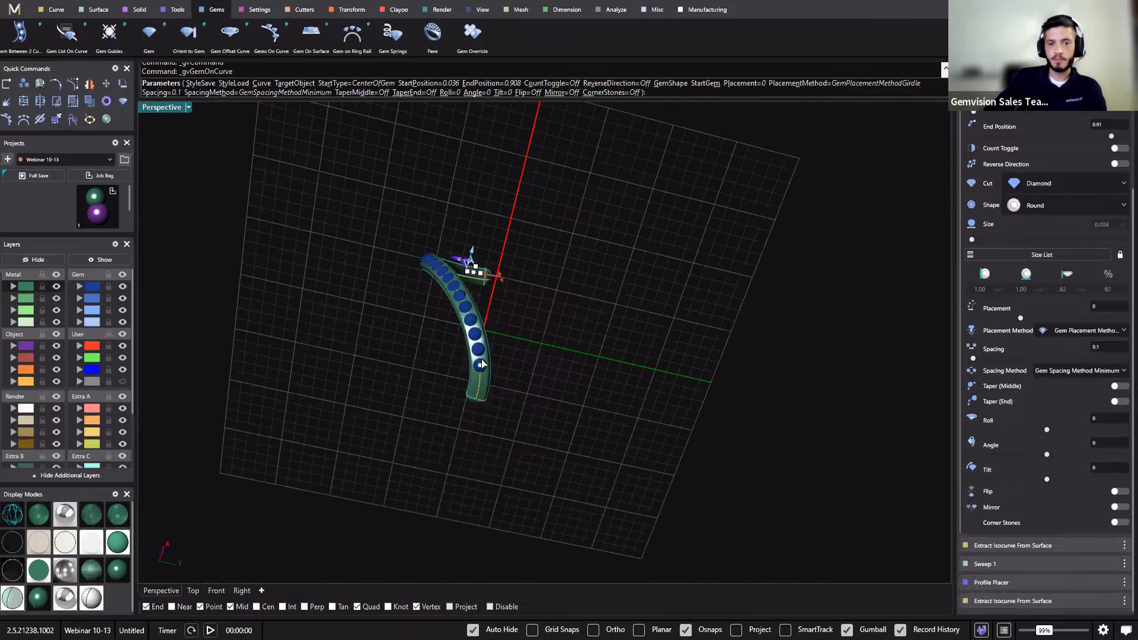
scroll(484, 349, up, 7)
drag(482, 358, 482, 409)
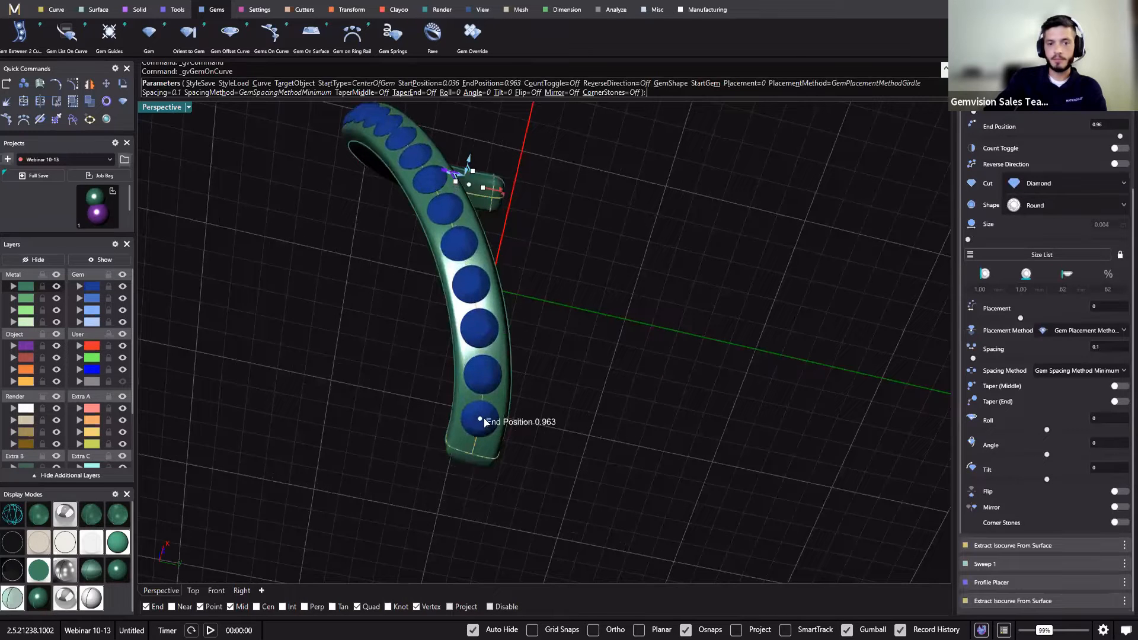
Widen the spacing between the gems to 0.2 mm.
right_drag(439, 286, 484, 467)
scroll(462, 223, up, 1)
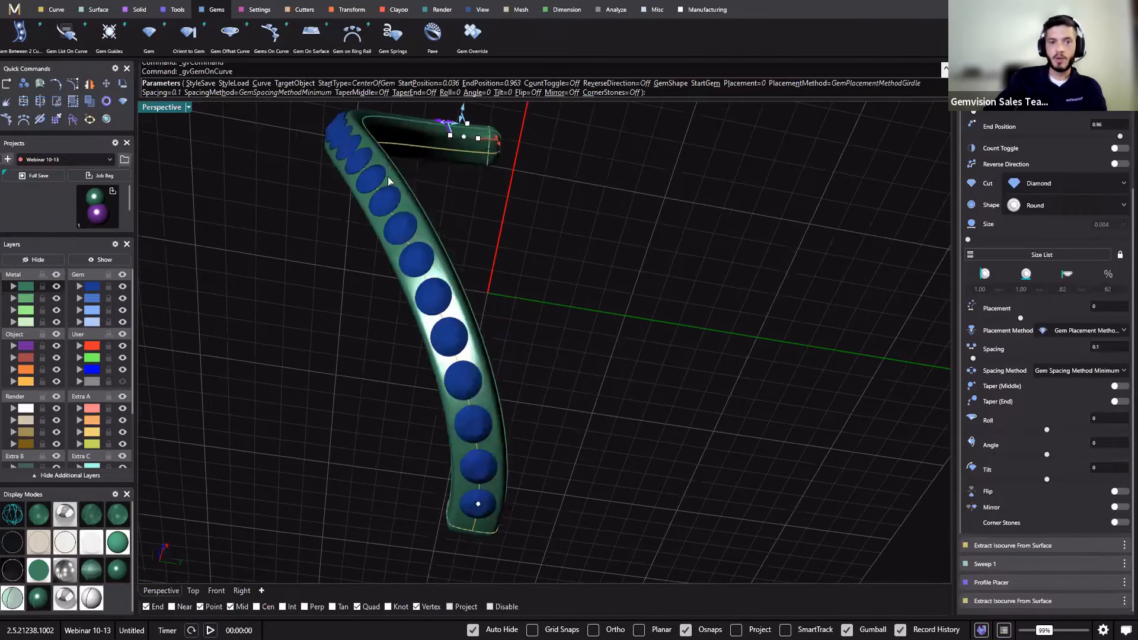
right_drag(463, 222, 396, 183)
scroll(396, 185, up, 6)
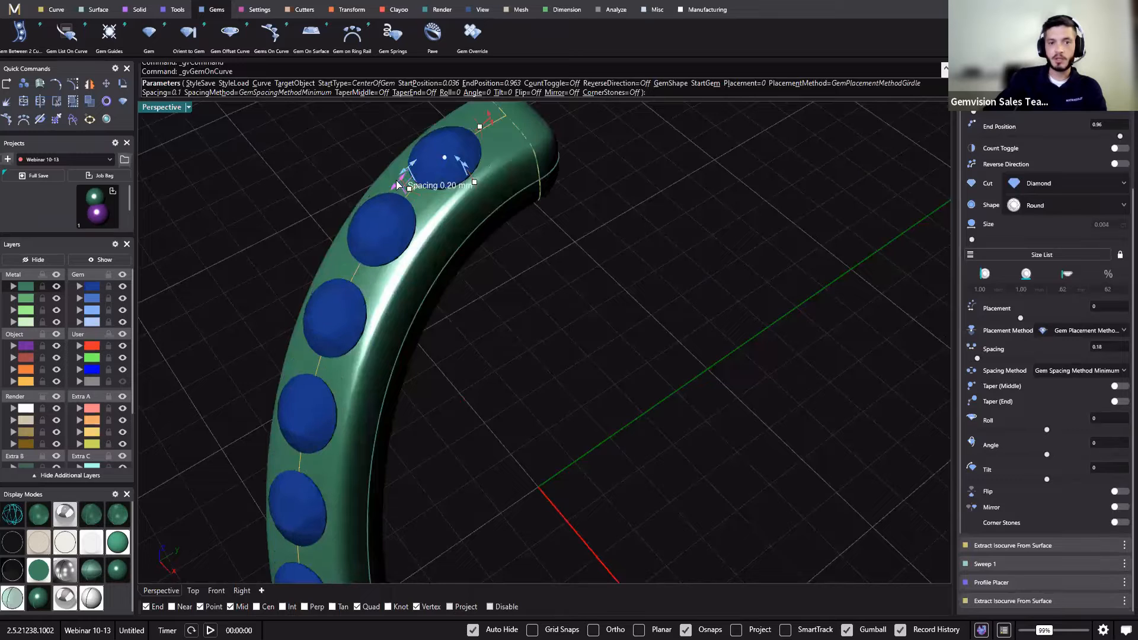
scroll(440, 231, down, 3)
Pull the gem row's end position back to about 0.943, away from the band's end.
right_drag(512, 432, 510, 394)
right_drag(498, 486, 485, 442)
drag(488, 439, 515, 410)
right_drag(565, 324, 640, 401)
scroll(640, 402, down, 3)
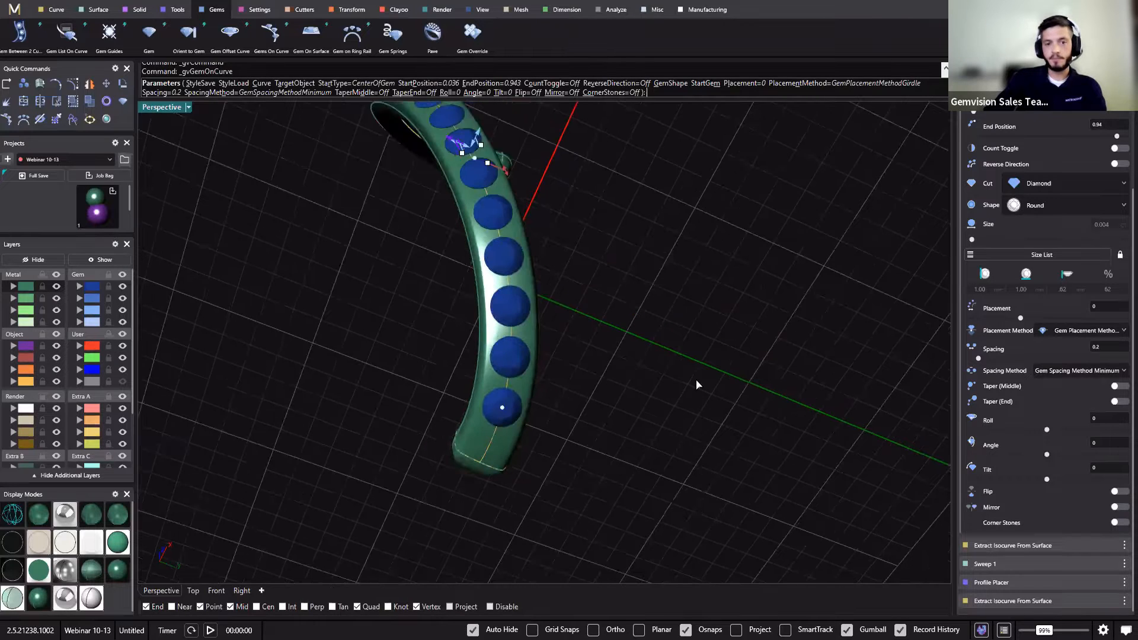
Fine-tune the gem row to start position about 0.042 and end position about 0.95, and finish placing the gems.
right_drag(689, 360, 735, 471)
right_drag(738, 358, 614, 264)
shift+right_drag(673, 188, 617, 271)
drag(617, 269, 618, 276)
right_drag(575, 499, 557, 450)
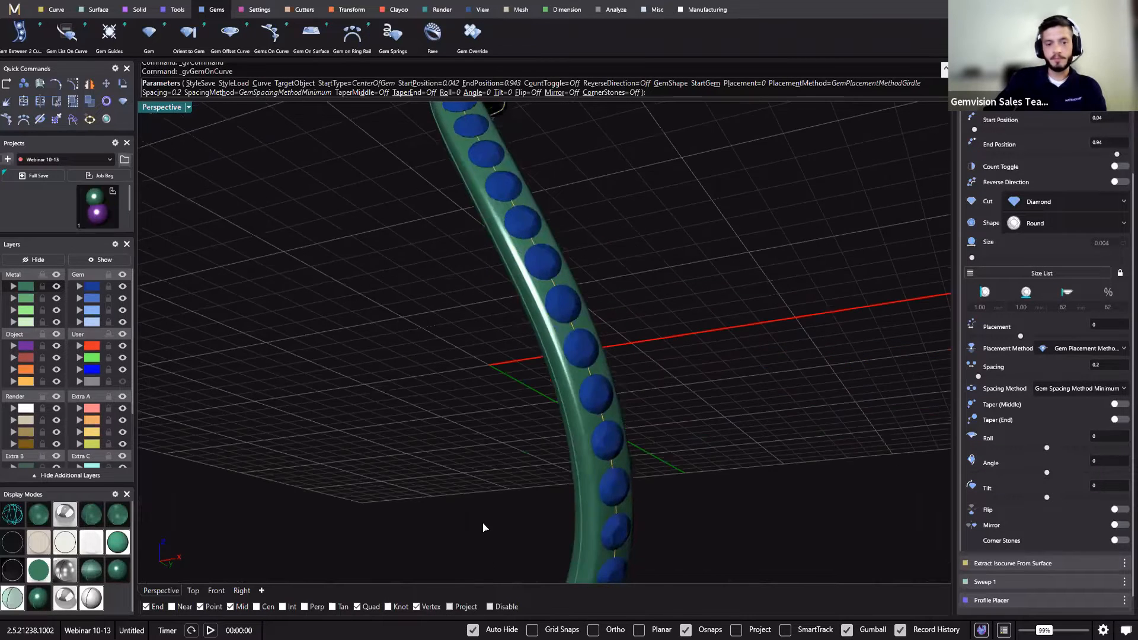
drag(477, 521, 473, 529)
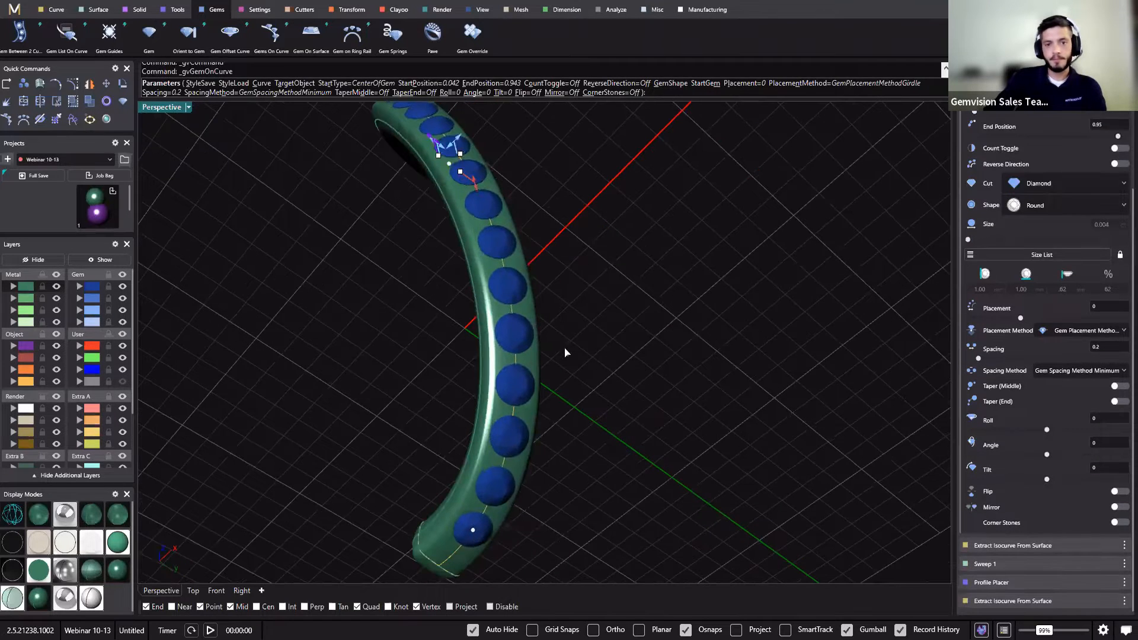
right_drag(575, 329, 587, 425)
right_drag(528, 273, 676, 250)
right_click(676, 249)
right_drag(548, 314, 645, 296)
Add prongs between all the gems of the row with Prong Placer.
click(569, 299)
click(587, 272)
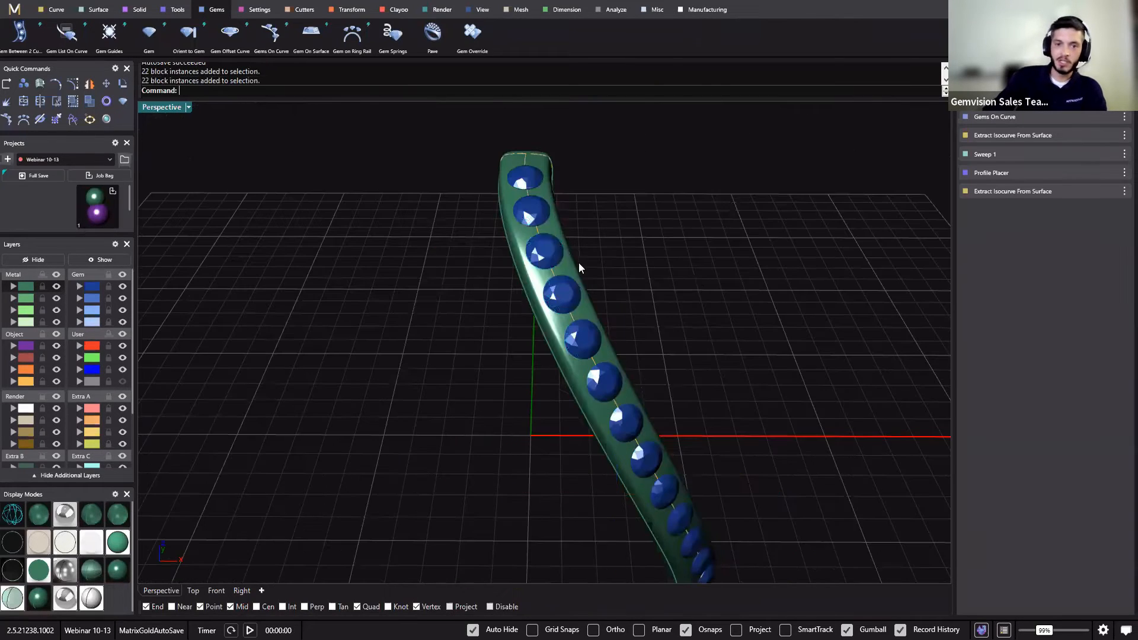
click(567, 267)
click(628, 282)
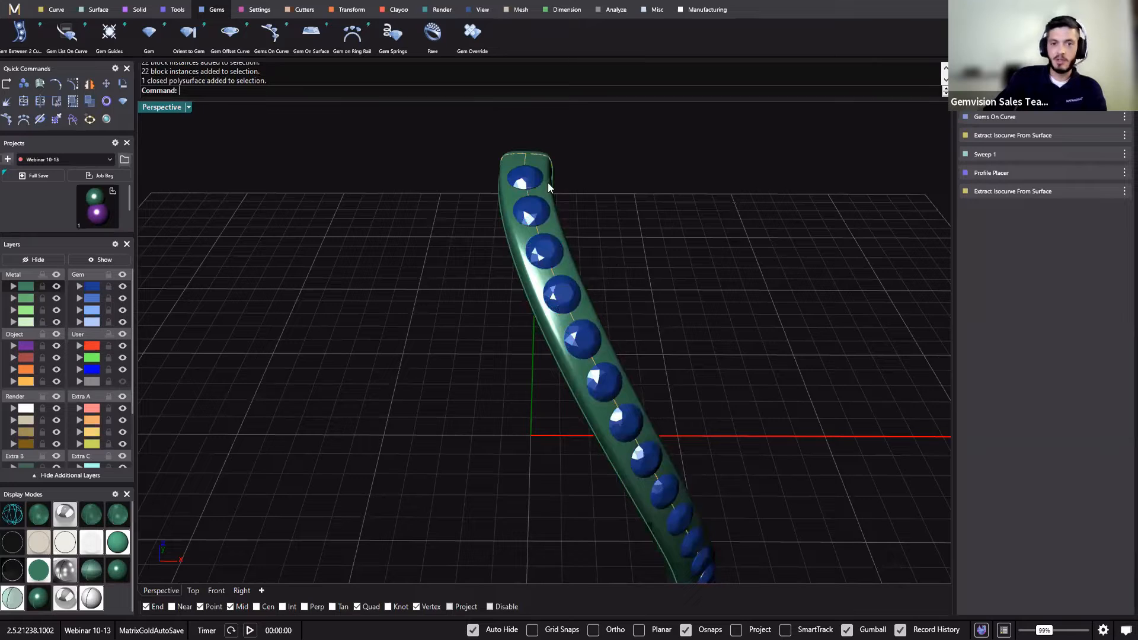
click(537, 182)
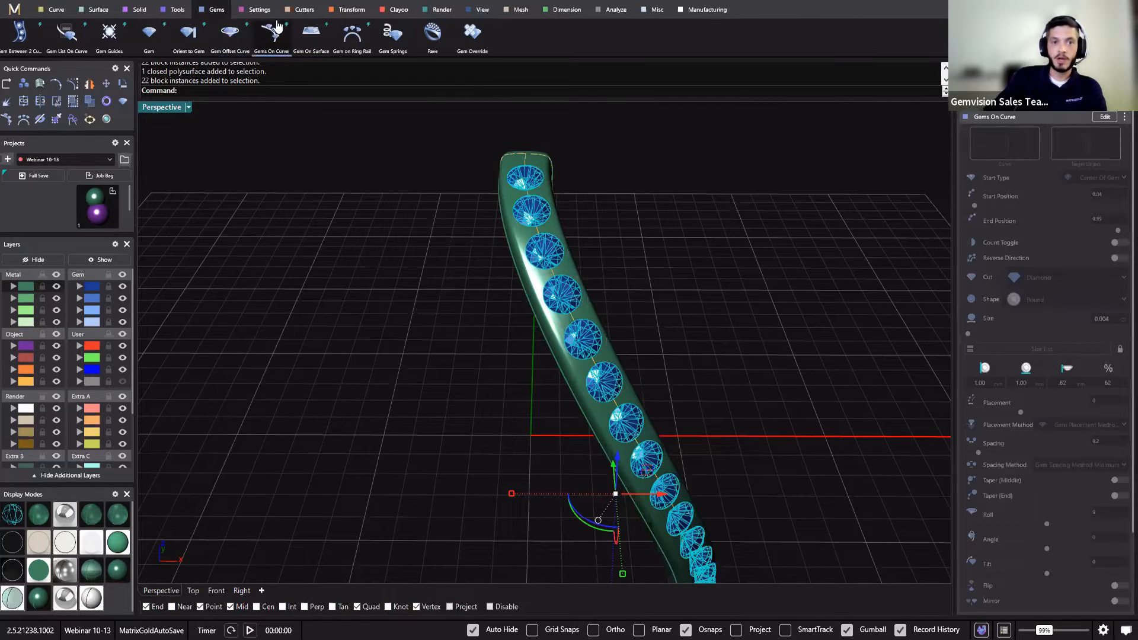
click(260, 9)
click(265, 35)
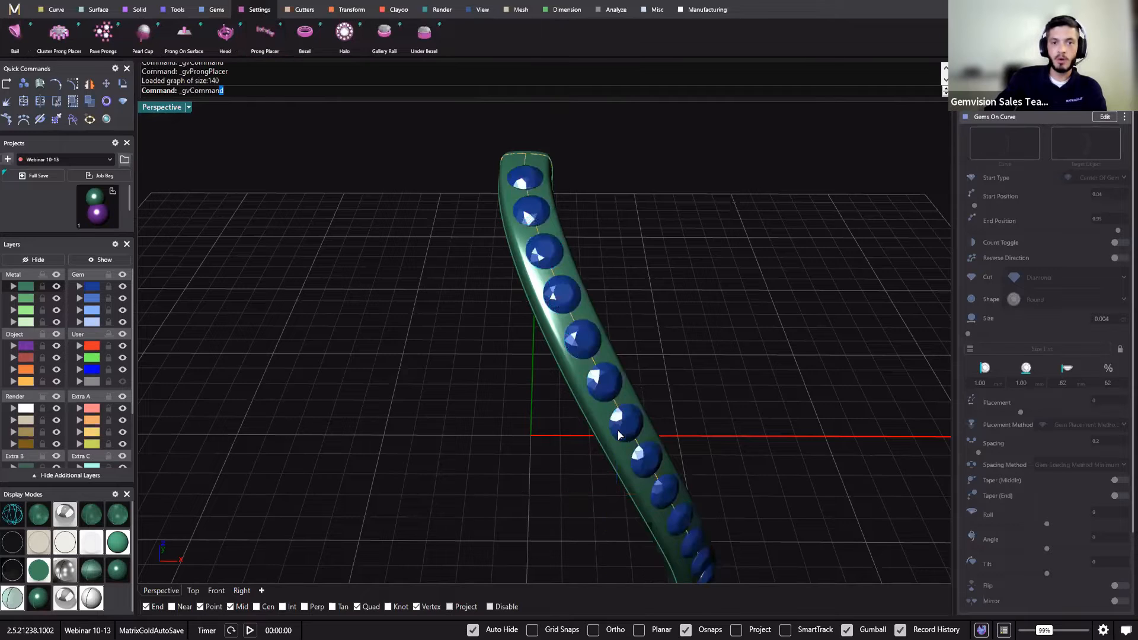
click(619, 429)
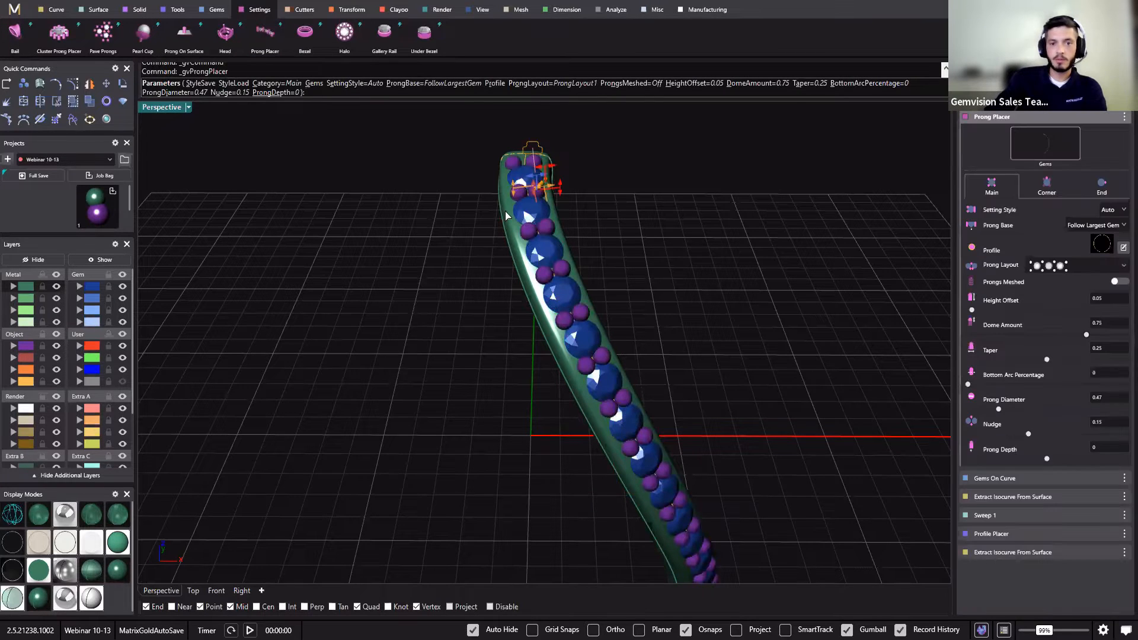
Reduce the prongs' nudge to about 11% and finish placing the prongs.
scroll(525, 213, up, 6)
scroll(525, 198, up, 5)
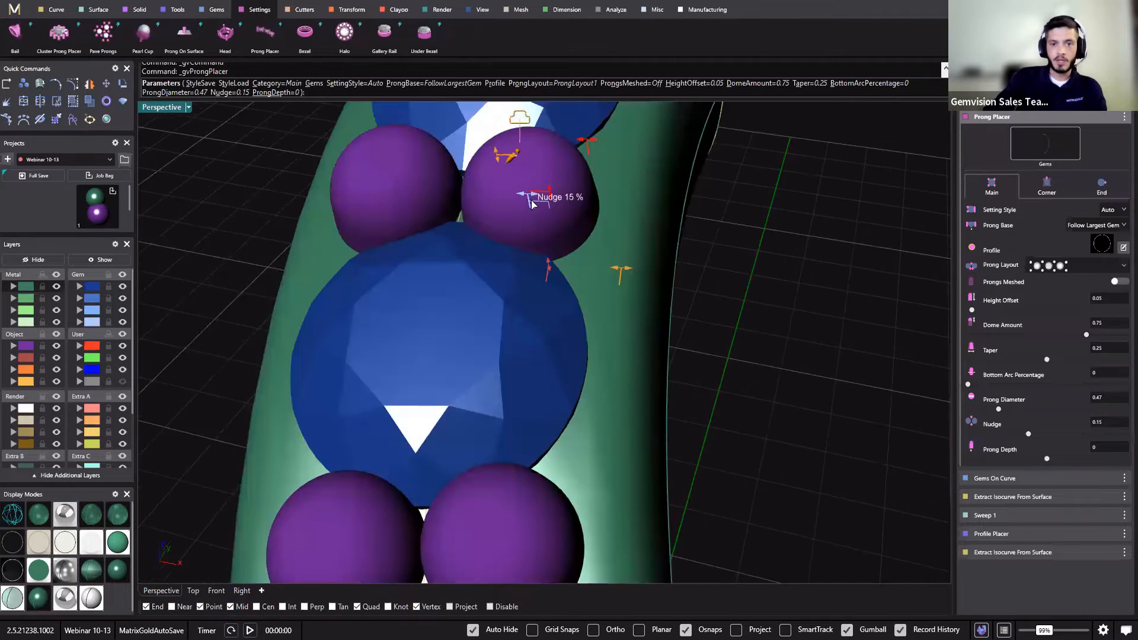
drag(531, 200, 536, 200)
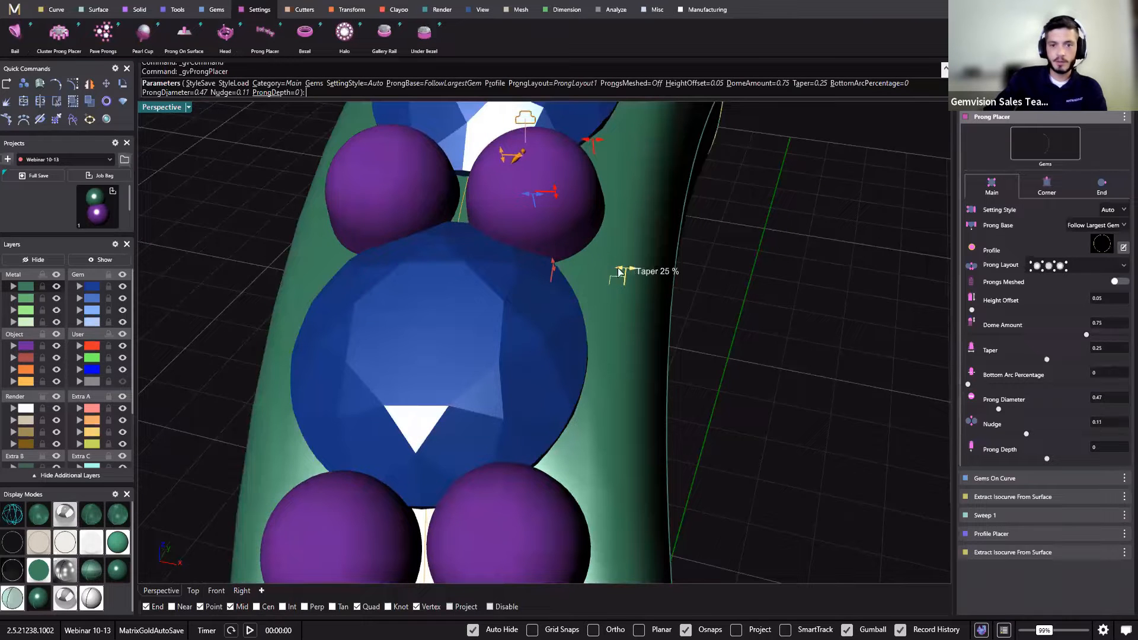
scroll(406, 271, down, 10)
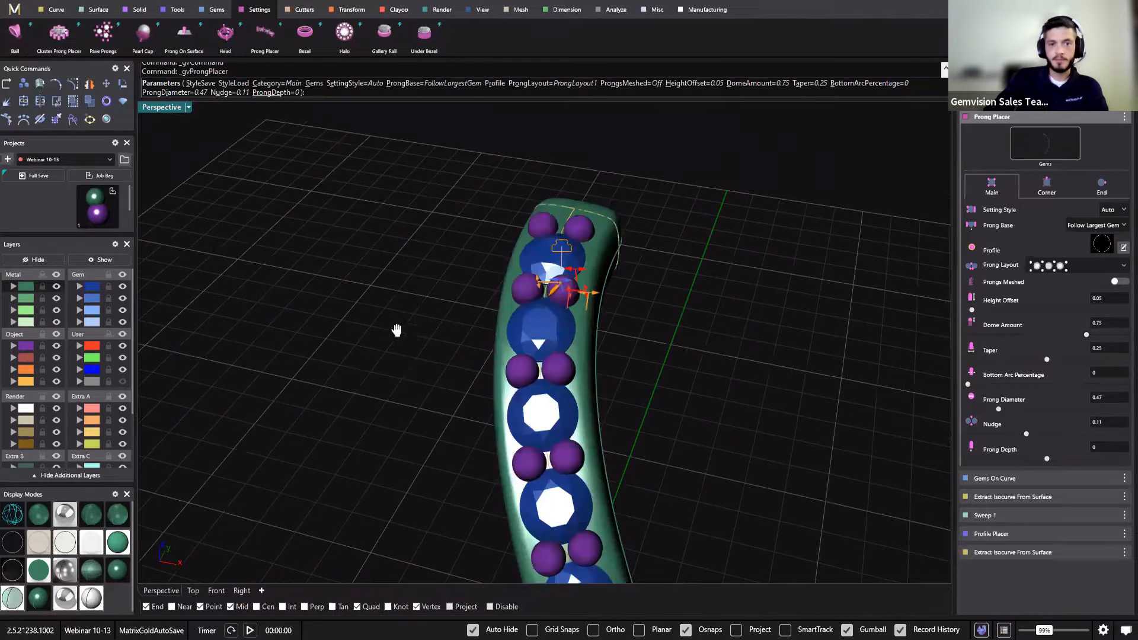
right_drag(397, 330, 607, 392)
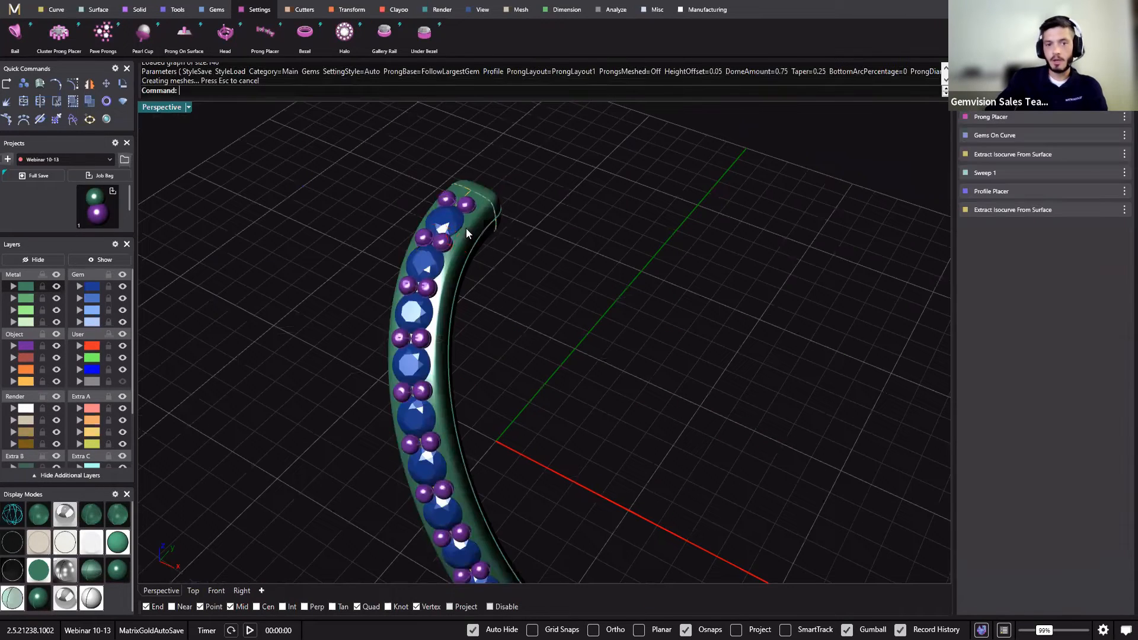
Create a channel cutter along the gem row and extend its start cap length to about 2.2.
click(461, 221)
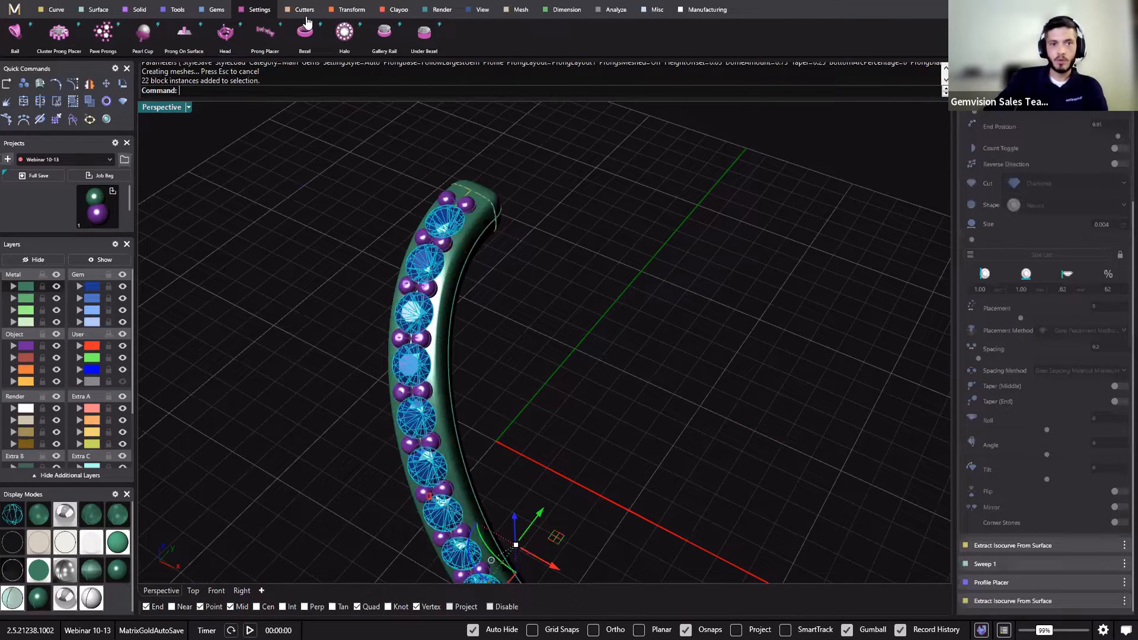
click(305, 9)
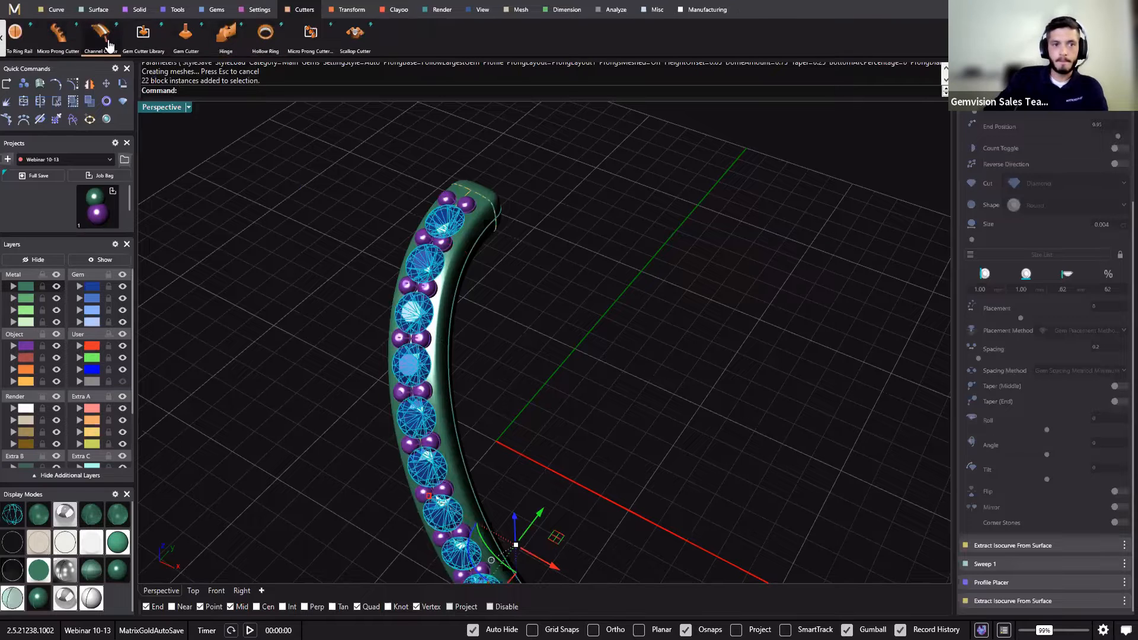
click(102, 35)
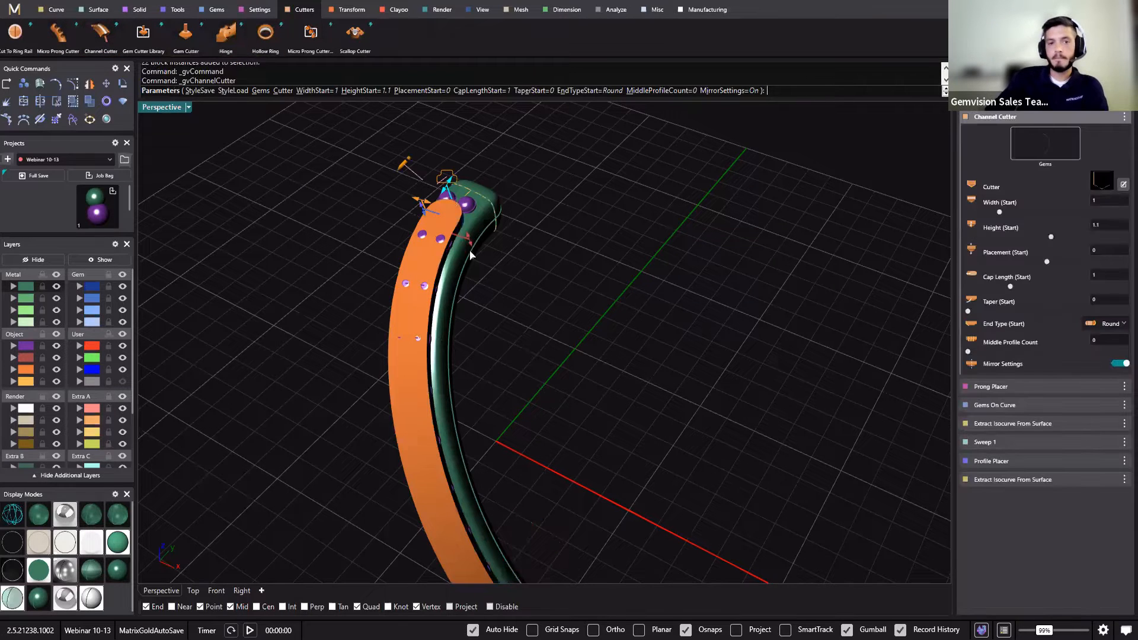
scroll(431, 318, up, 6)
drag(431, 320, 482, 347)
scroll(654, 398, down, 5)
right_drag(653, 399, 586, 247)
drag(587, 247, 575, 243)
right_drag(639, 292, 364, 184)
drag(365, 184, 396, 176)
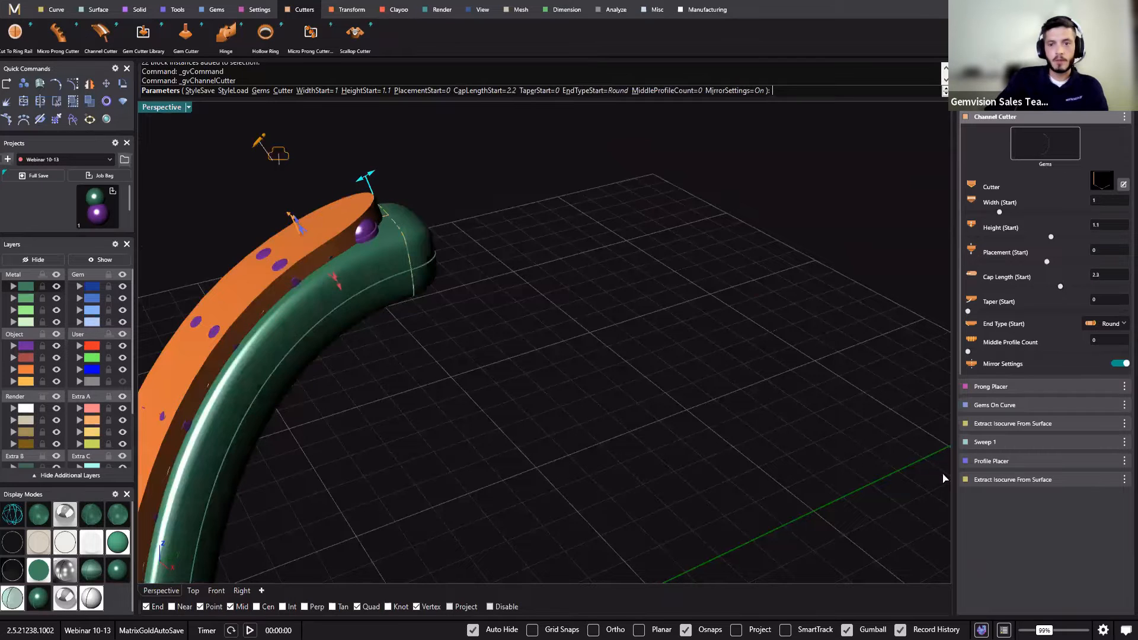
Give the channel cutter a Flat start end type and a start taper of about 0.42.
click(1117, 324)
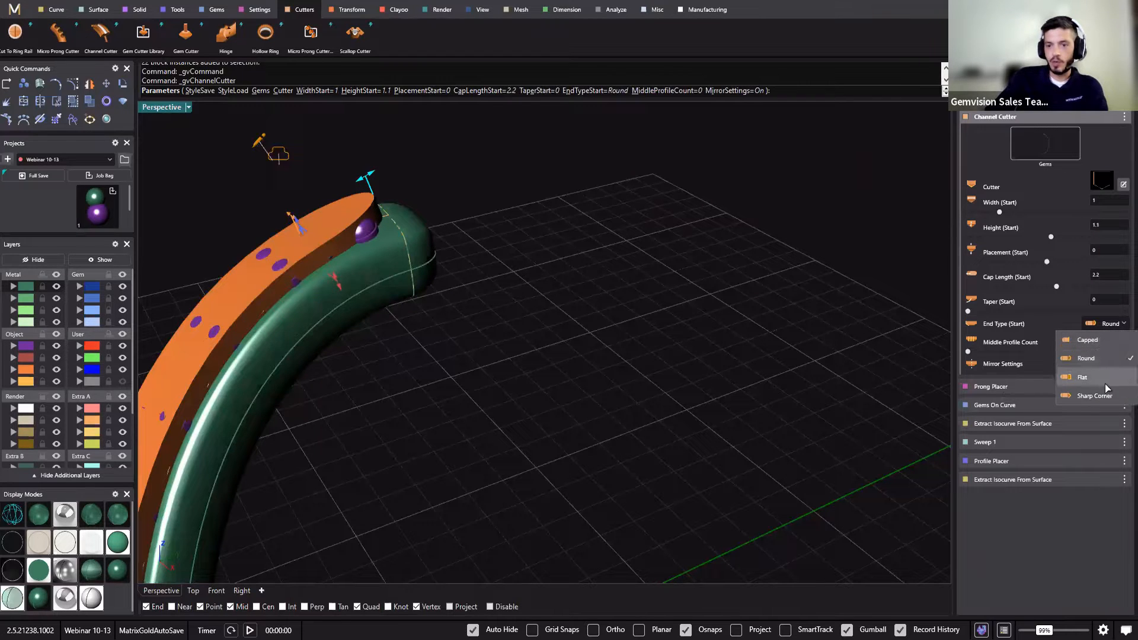
click(1100, 374)
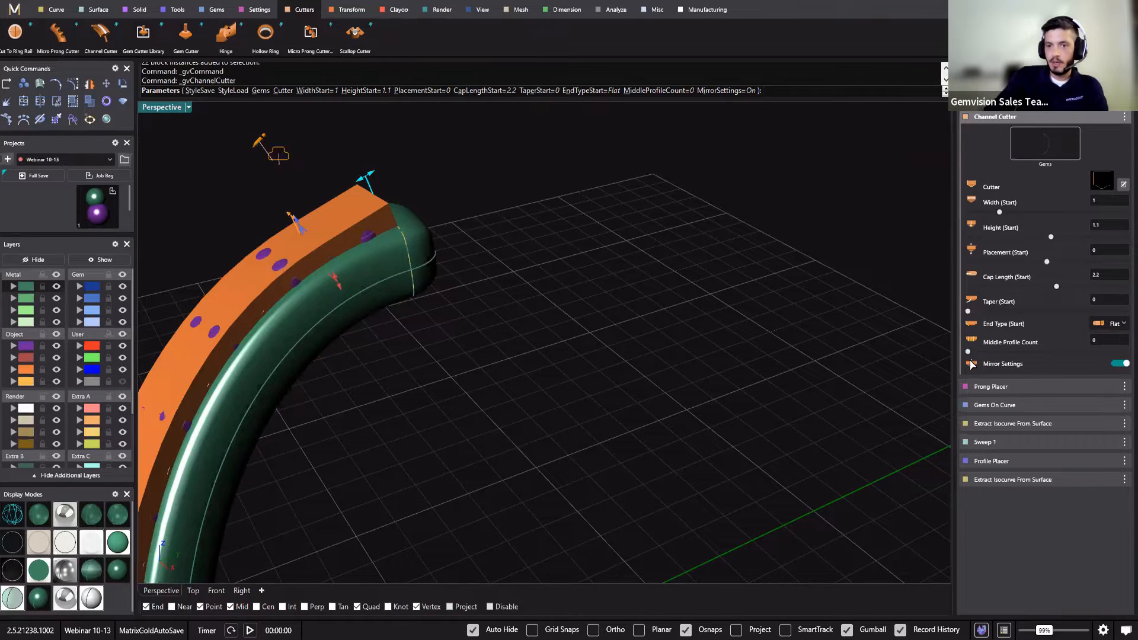
drag(980, 320, 1002, 323)
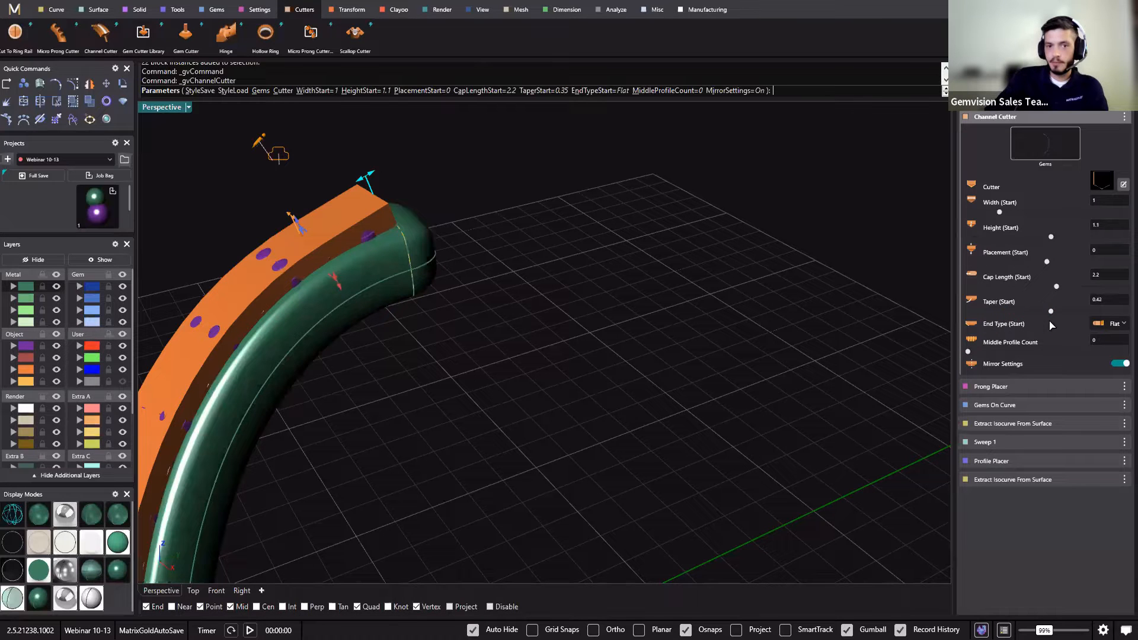
Examine how the channel cutter's tapered end meets the band and how the cutter follows the band's length.
right_drag(394, 176, 396, 181)
scroll(395, 181, up, 5)
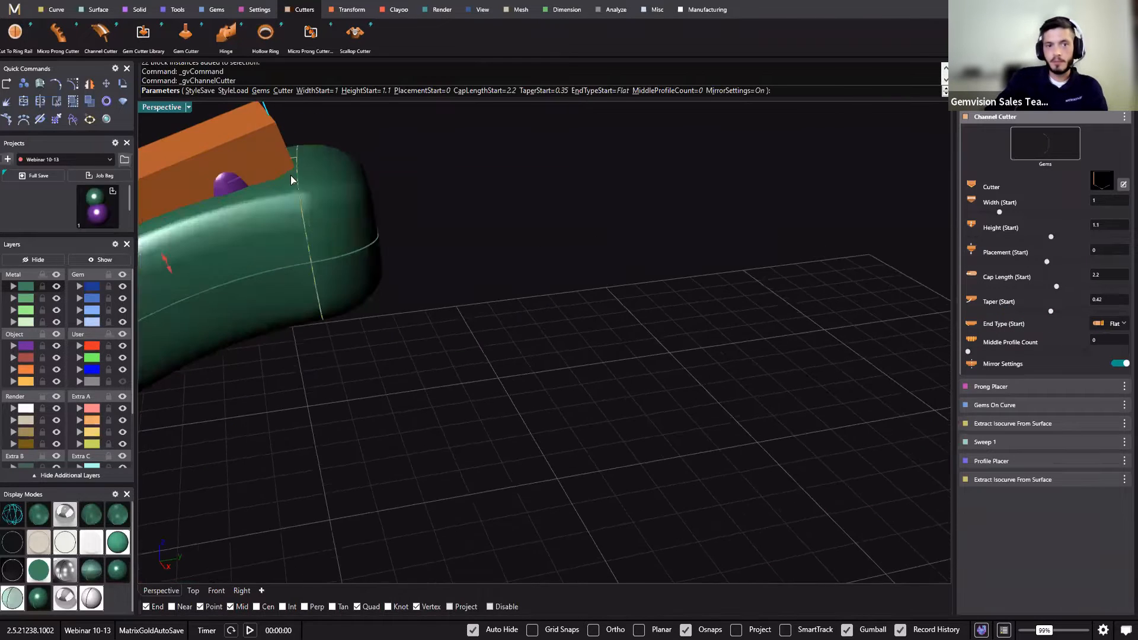
right_drag(295, 180, 257, 248)
shift+right_drag(377, 201, 315, 316)
right_drag(378, 229, 499, 295)
scroll(536, 279, down, 6)
right_drag(386, 180, 403, 203)
scroll(400, 184, up, 3)
scroll(398, 195, down, 4)
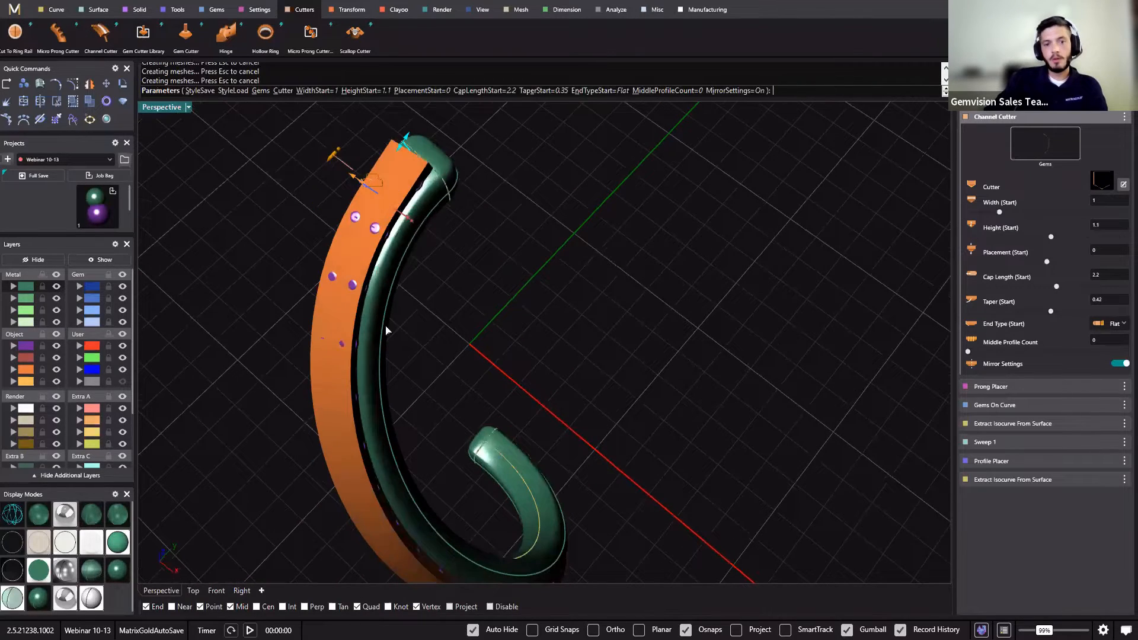
right_drag(385, 326, 485, 367)
scroll(485, 367, down, 5)
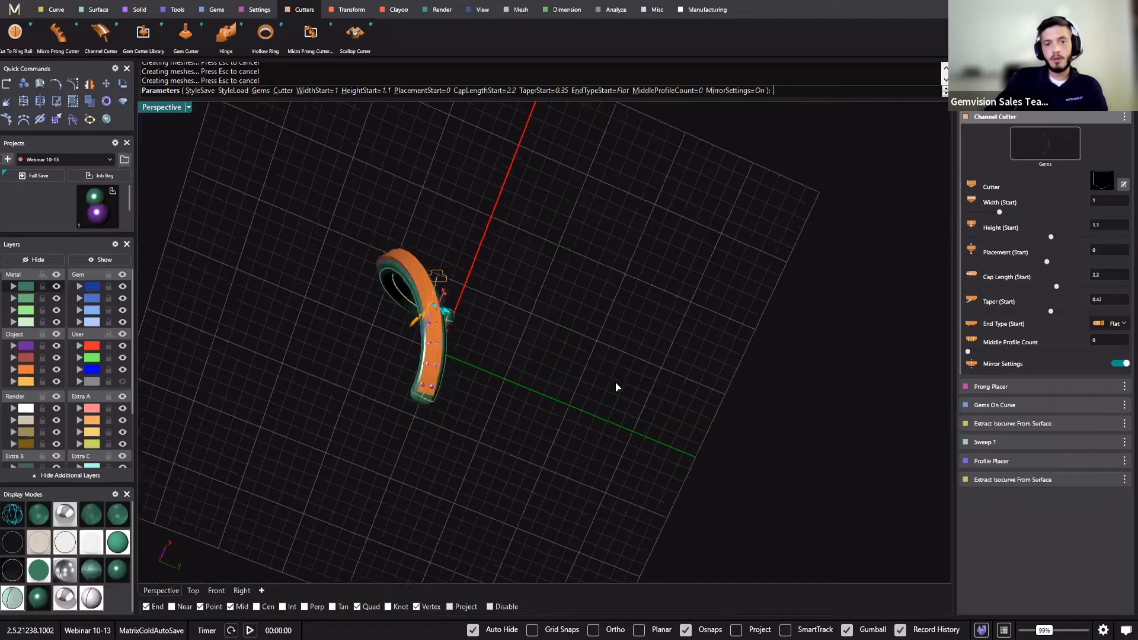
Switch the viewport to wireframe display and raise the channel cutter's start placement to 0.12.
scroll(611, 402, up, 6)
right_drag(615, 386, 595, 353)
right_drag(500, 333, 2, 510)
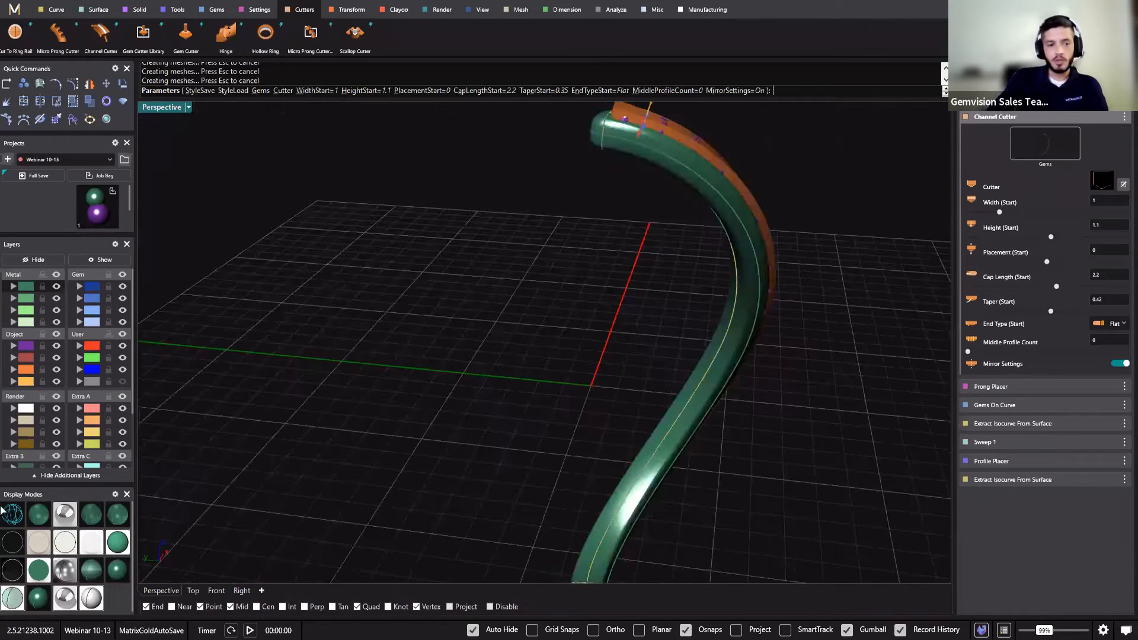
click(12, 516)
right_drag(613, 162, 609, 253)
scroll(576, 192, up, 5)
shift+right_drag(539, 260, 535, 267)
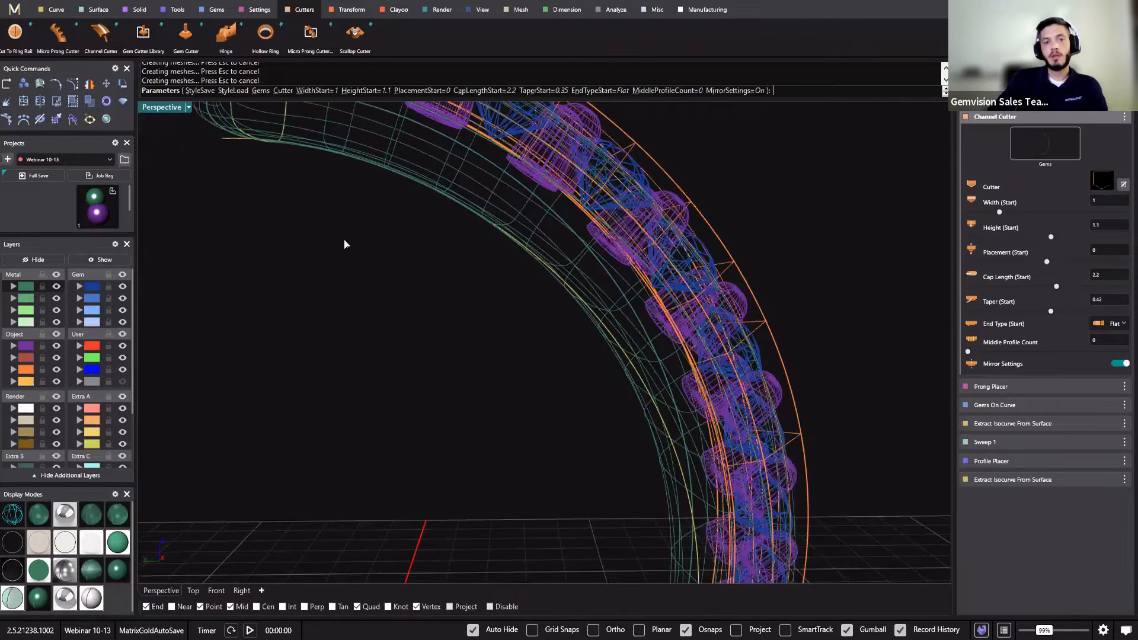
shift+right_drag(376, 233, 375, 231)
drag(375, 231, 376, 217)
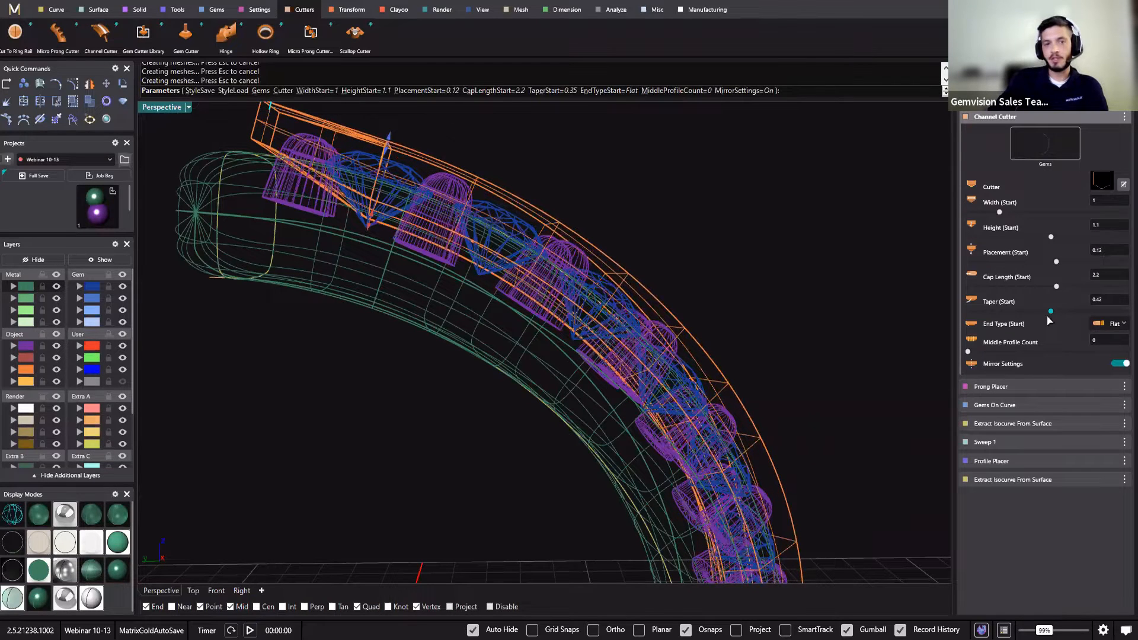
Reduce the channel cutter's start taper to about 0.25, restore the shaded display and finish the cutter.
drag(1047, 319, 1021, 335)
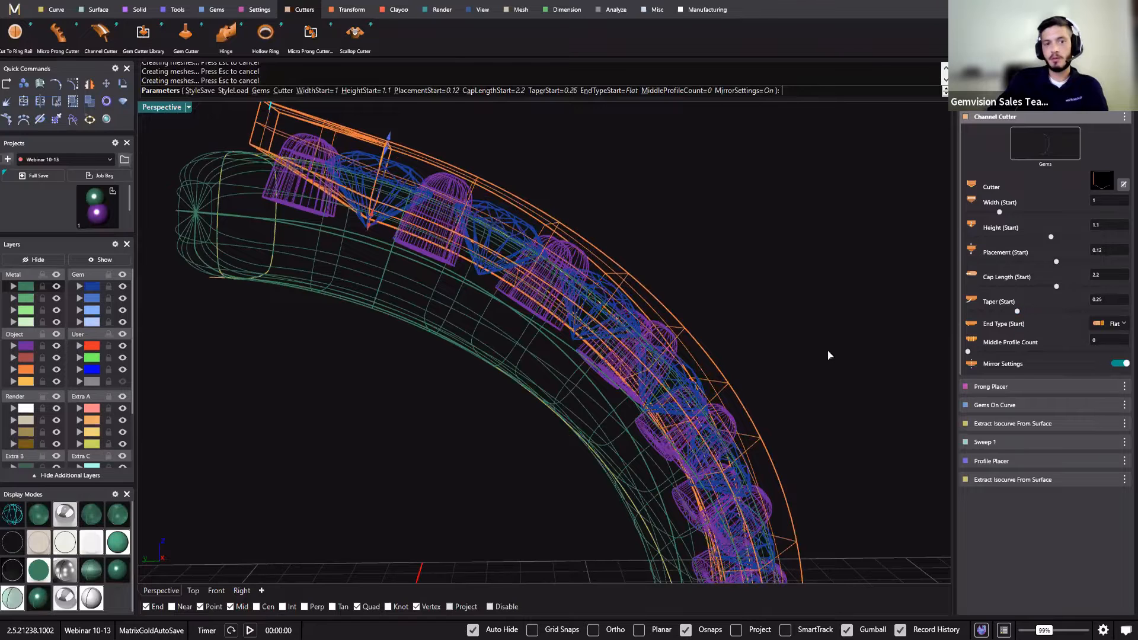
scroll(465, 254, down, 10)
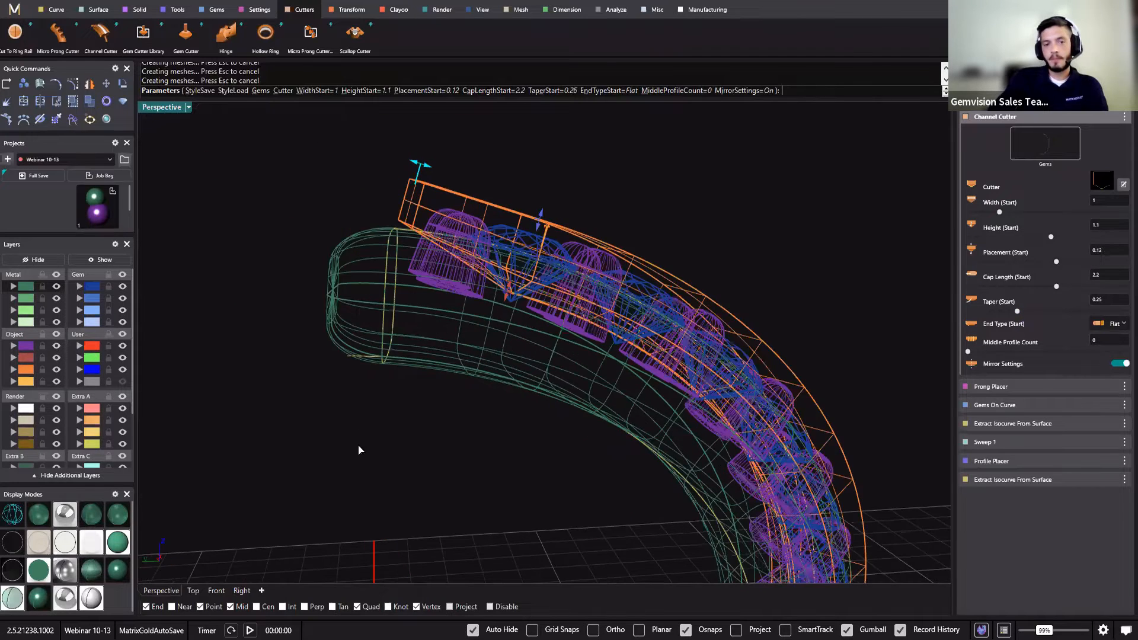
right_drag(459, 357, 166, 462)
click(39, 597)
key(Return)
Subtract the channel cutter from the swept band with a Boolean Difference.
right_drag(296, 249, 307, 386)
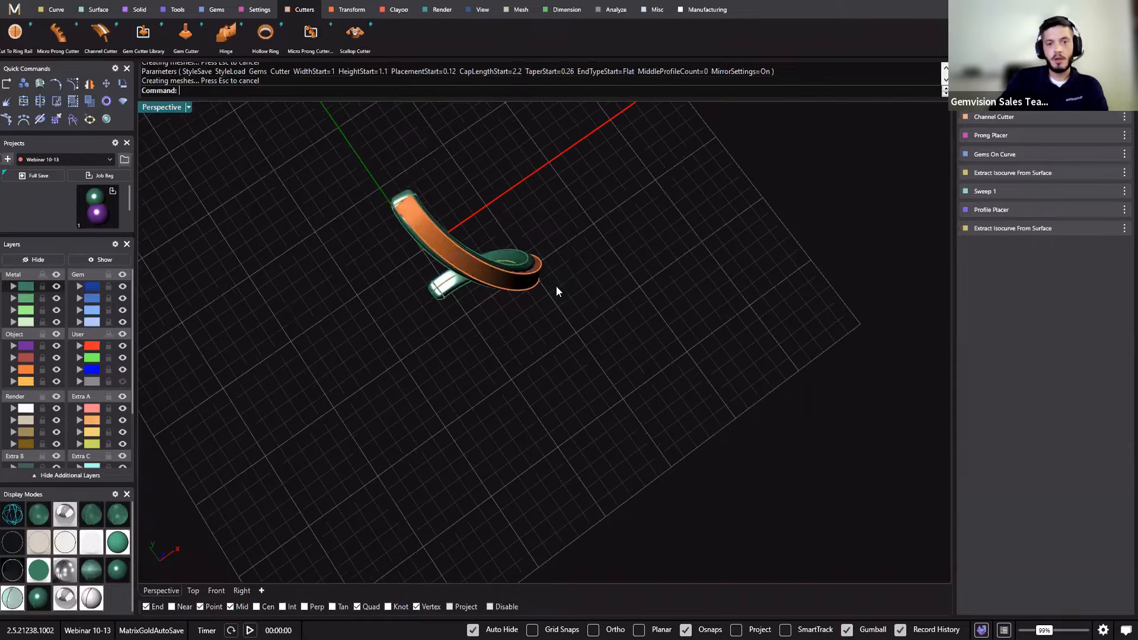
shift+right_drag(555, 287, 687, 385)
right_drag(566, 240, 572, 179)
scroll(571, 179, up, 5)
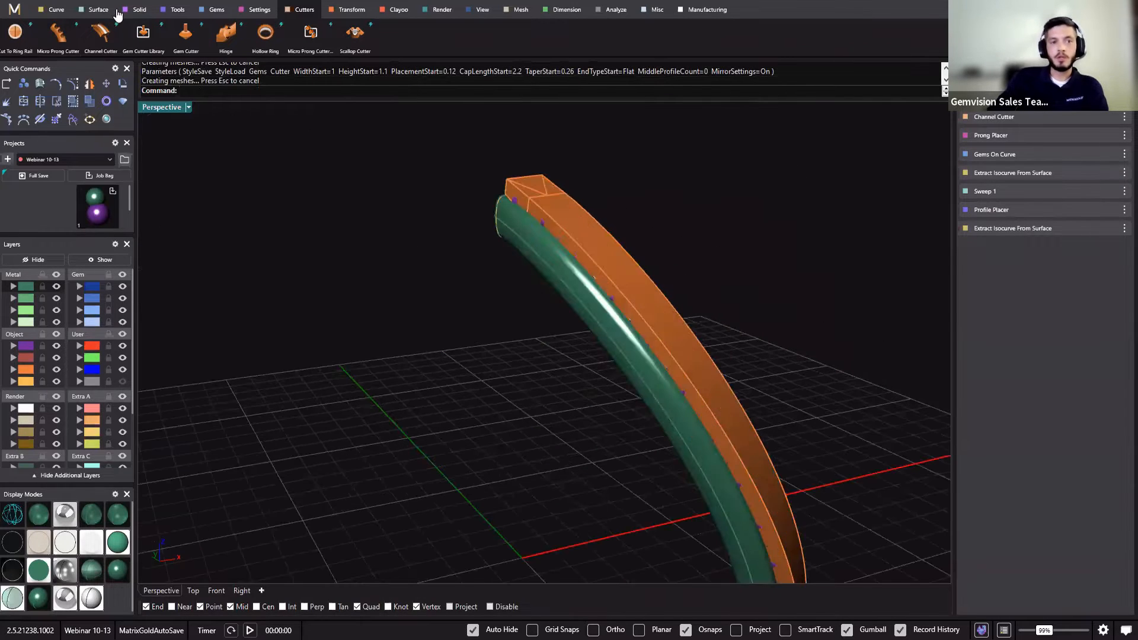
click(122, 9)
click(18, 33)
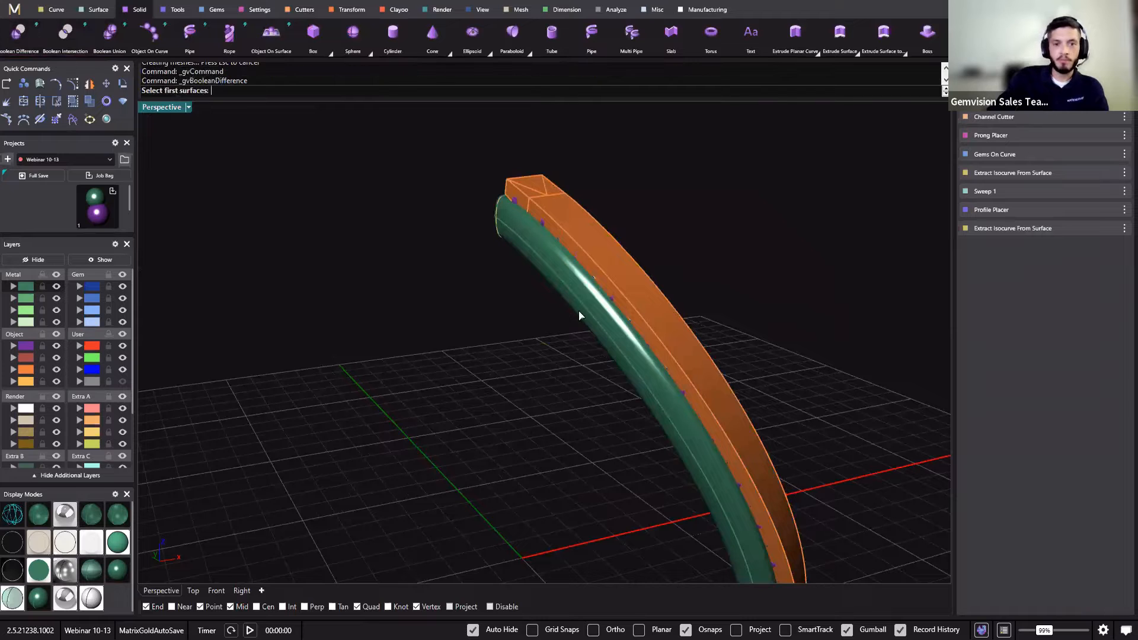
click(548, 262)
key(Return)
click(554, 189)
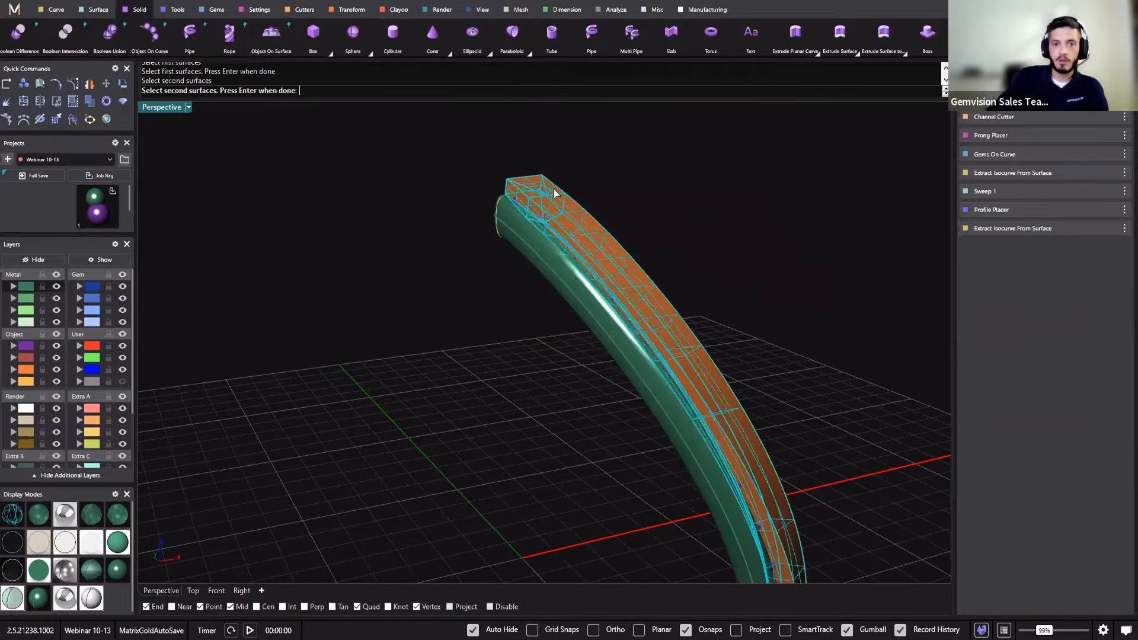
key(Return)
right_drag(509, 303, 415, 415)
key(Return)
key(Home)
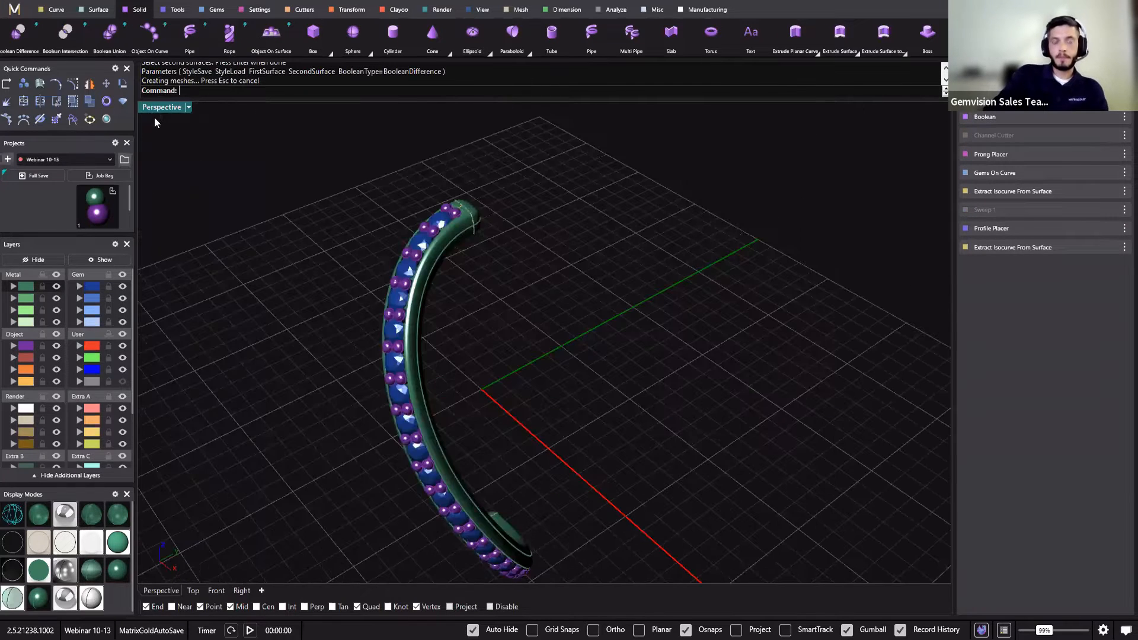
Select the whole band with its gems, prongs and curves and start a Polar Array of it.
right_drag(376, 298, 690, 233)
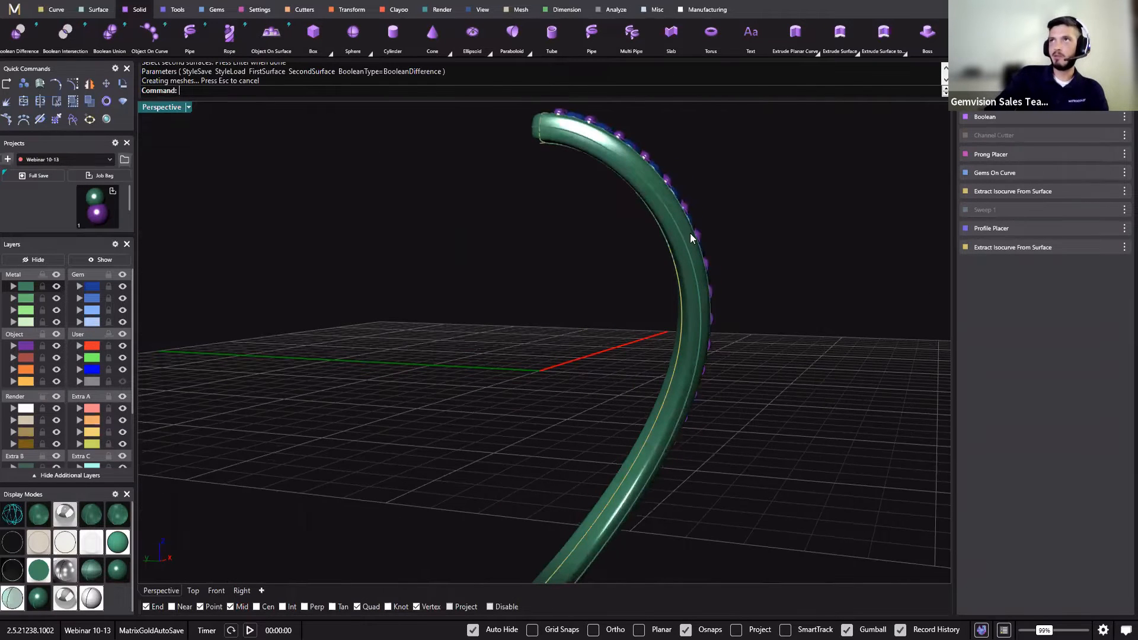
scroll(657, 319, down, 5)
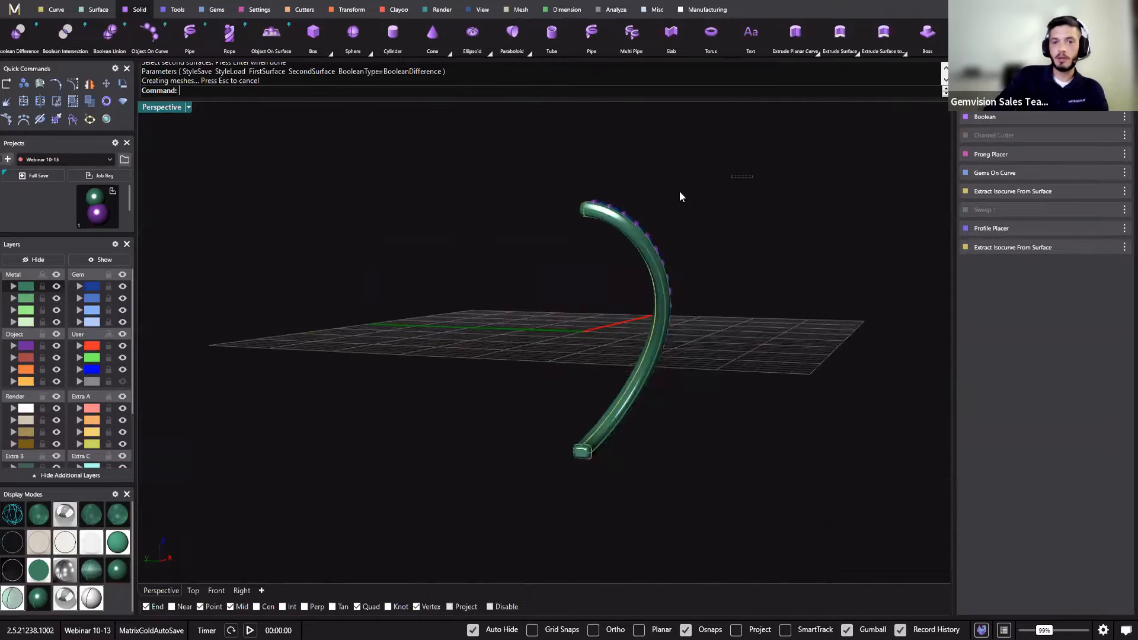
drag(595, 251, 577, 273)
drag(851, 181, 527, 447)
right_drag(641, 379, 474, 422)
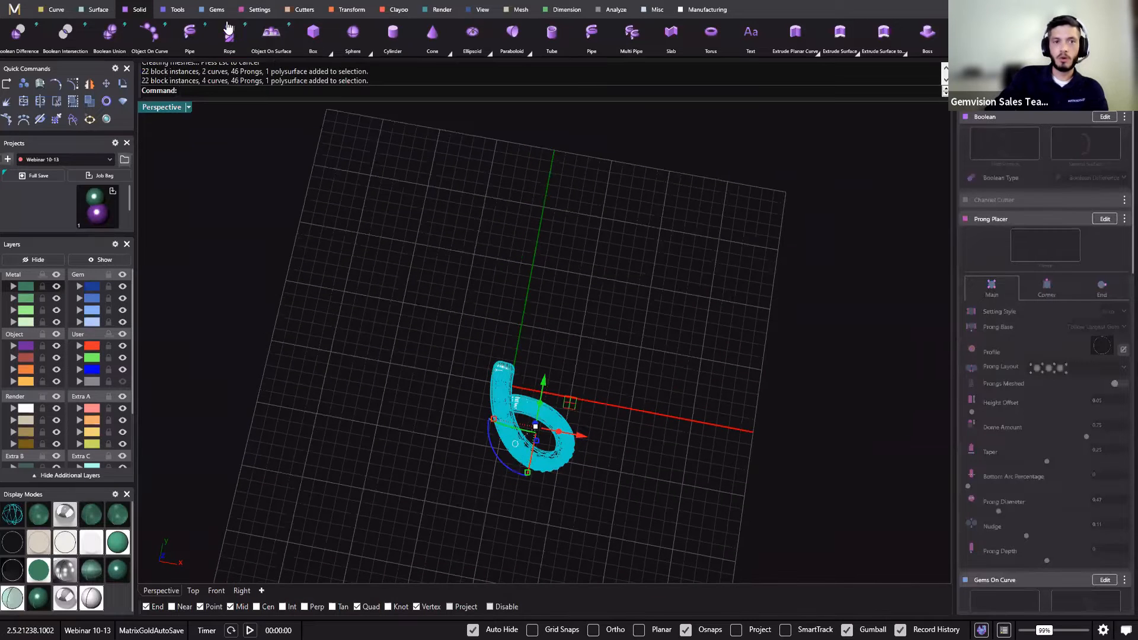
click(351, 9)
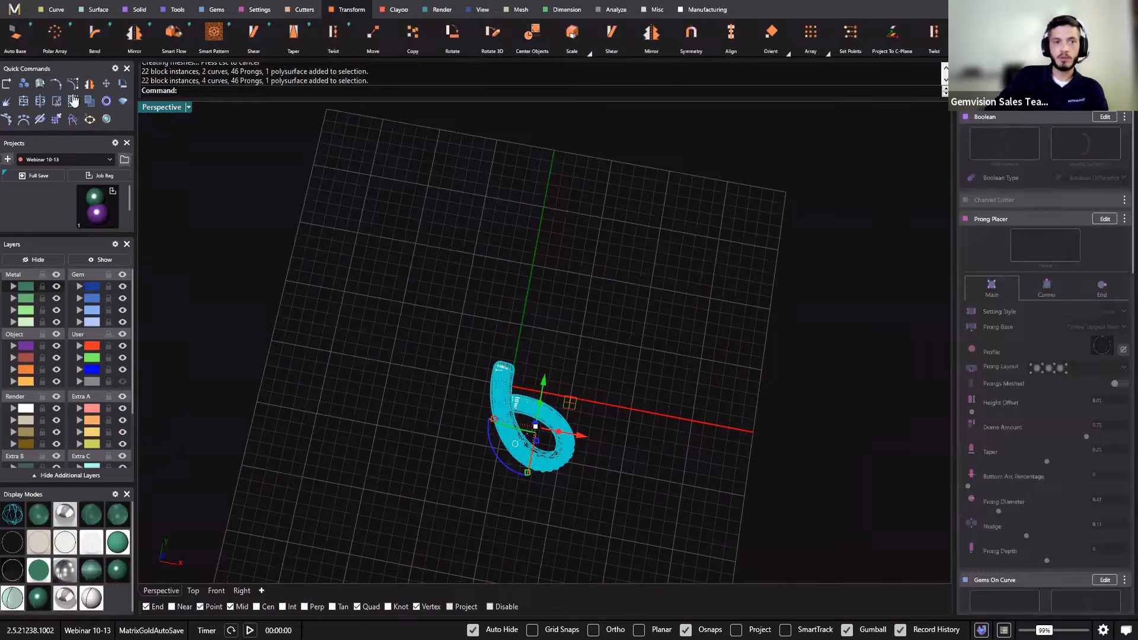
click(69, 52)
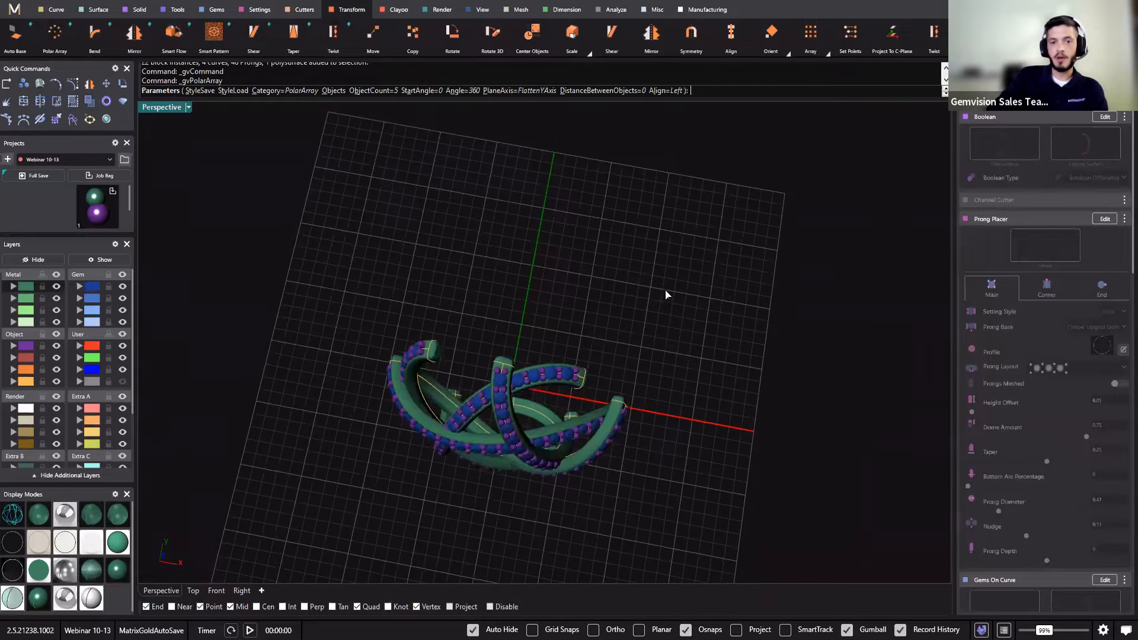
right_drag(665, 307, 500, 194)
right_drag(555, 242, 538, 309)
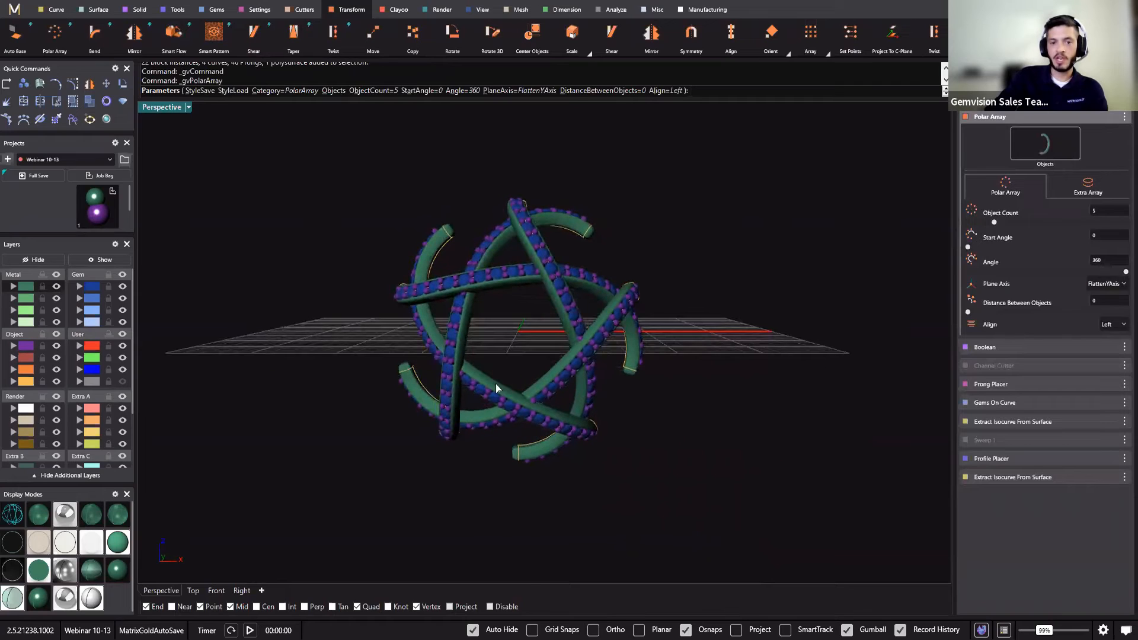
Set the polar array's plane axis to FlattenZAxis so the bands are arrayed around the vertical axis.
click(1122, 326)
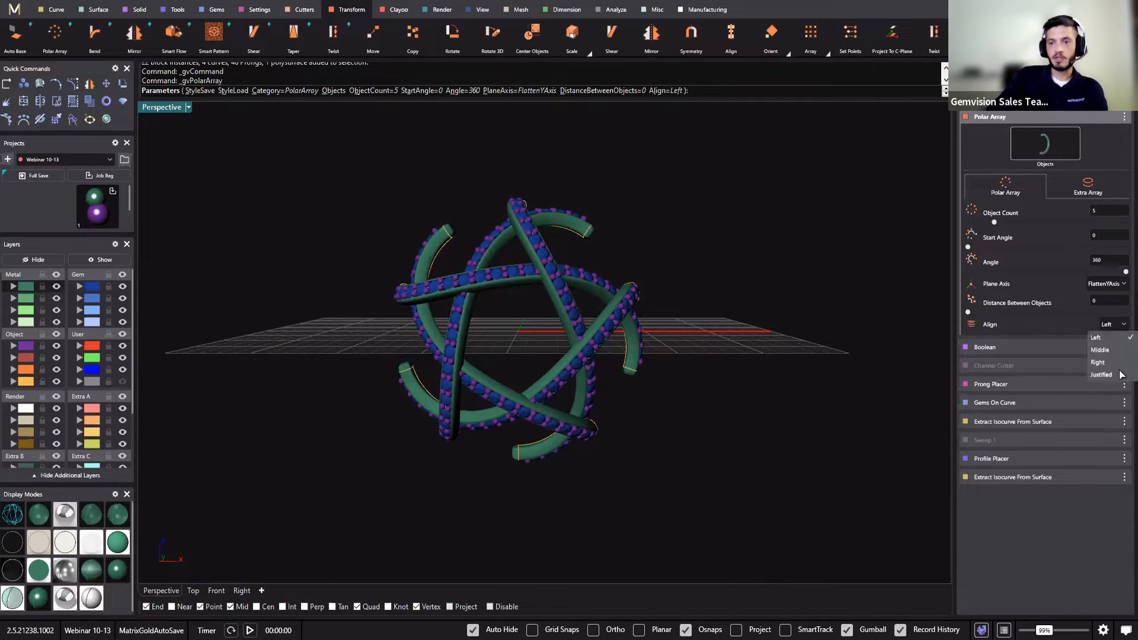
click(1102, 284)
click(1099, 325)
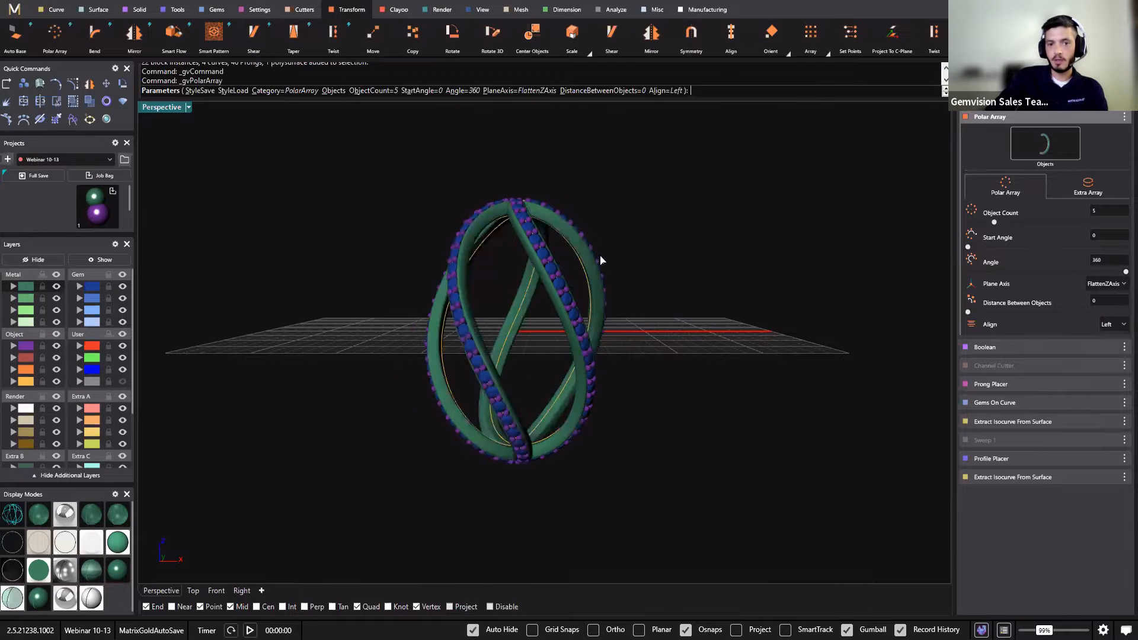
right_drag(601, 260, 537, 427)
scroll(566, 312, up, 5)
right_drag(567, 313, 583, 404)
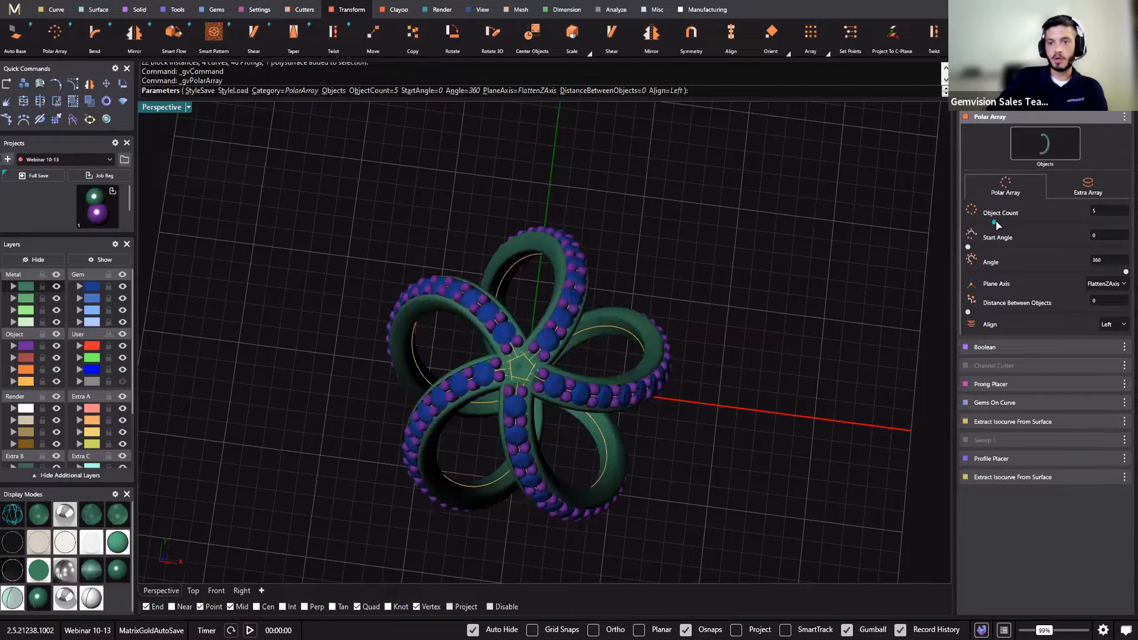
Try polar array object counts of 3 and 5, and settle on 6.
mouse_move(1000, 223)
mouse_down()
mouse_move(1010, 224)
mouse_move(984, 224)
mouse_up()
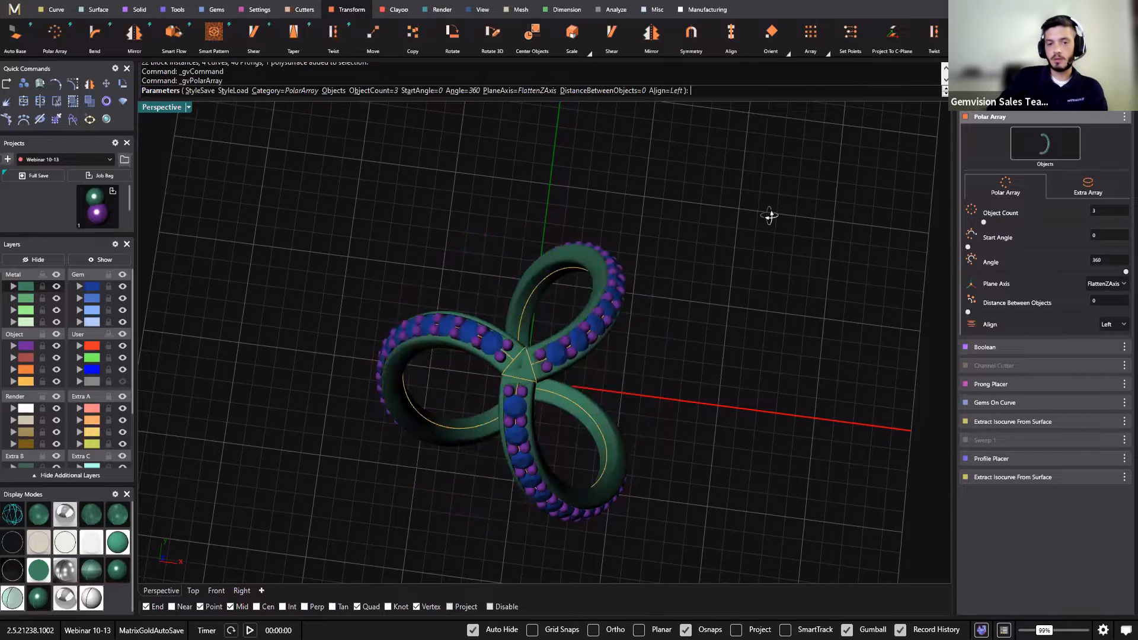
right_drag(769, 216, 532, 170)
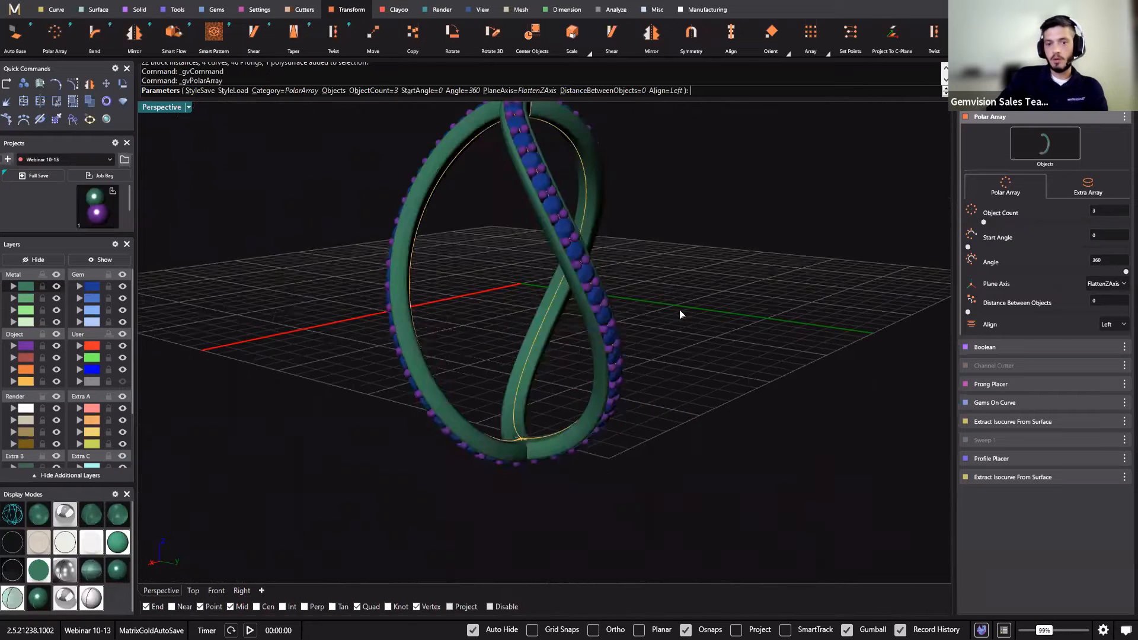
drag(983, 222, 987, 222)
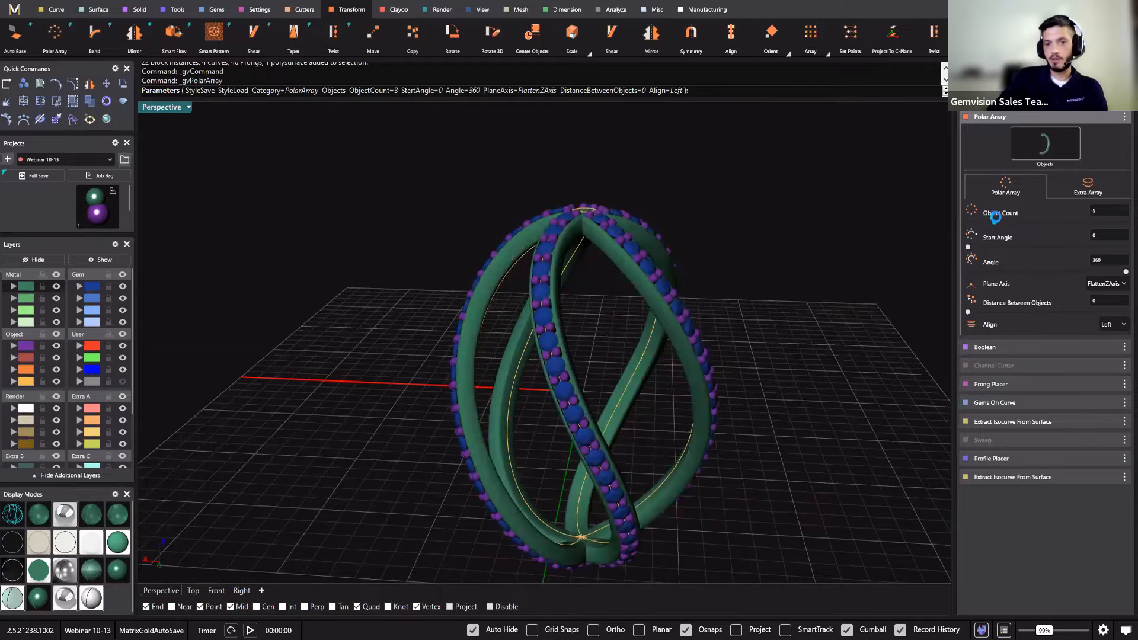
drag(994, 217, 1000, 221)
Examine how the arrayed bands, gems and prongs converge at the pole and run down the sides.
right_drag(623, 301, 912, 308)
scroll(578, 243, up, 8)
scroll(676, 160, down, 3)
scroll(746, 282, up, 2)
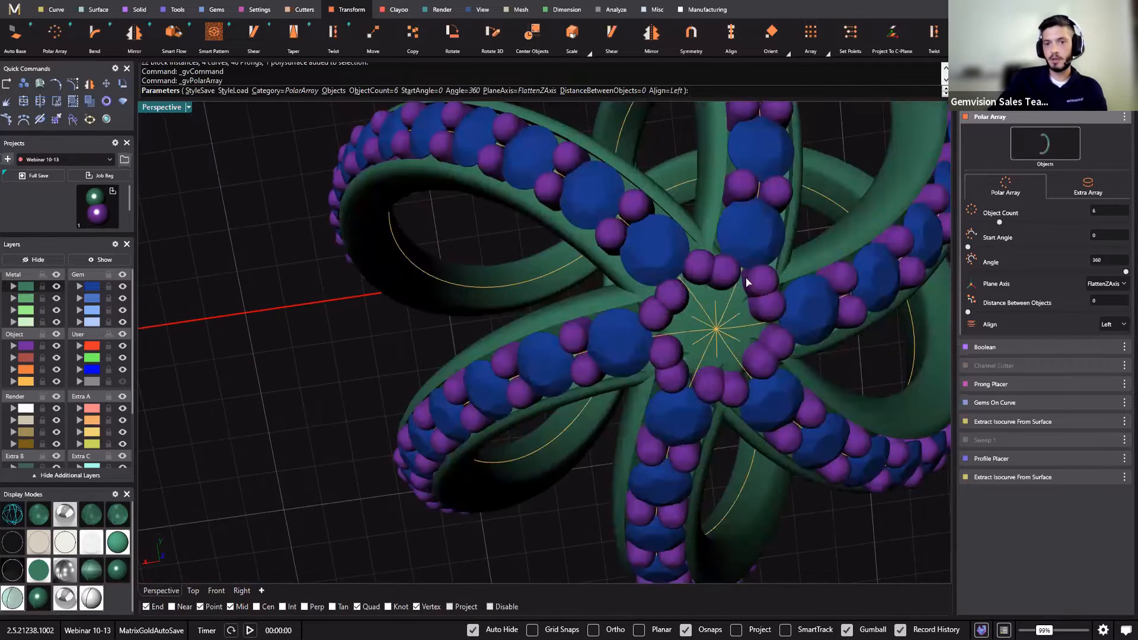
scroll(735, 263, down, 2)
right_drag(774, 293, 802, 327)
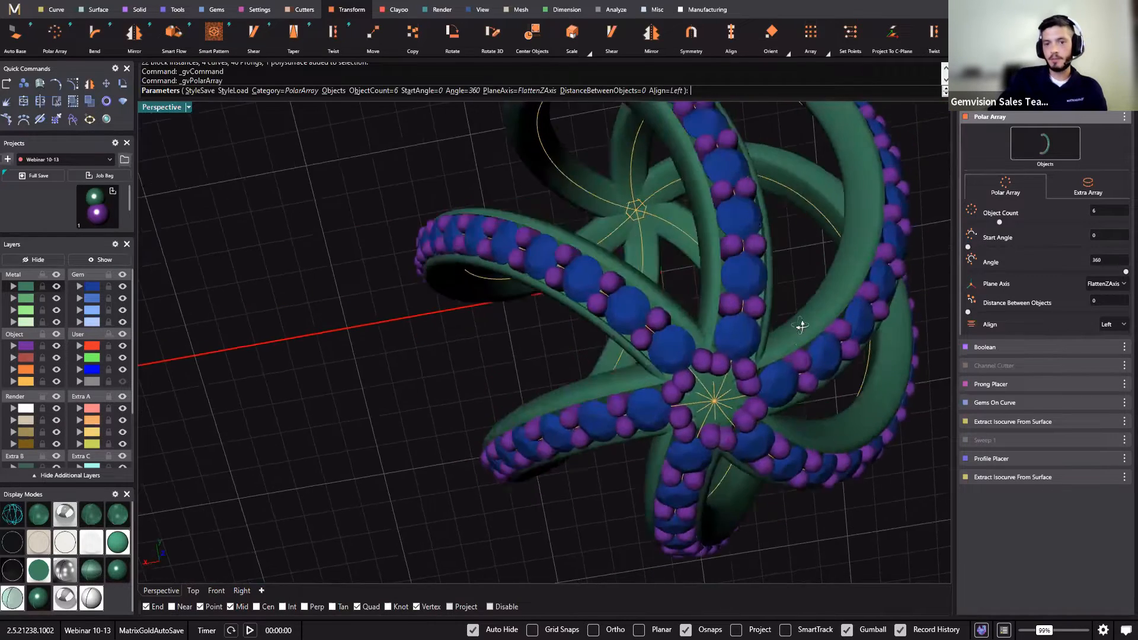
right_drag(822, 471, 536, 261)
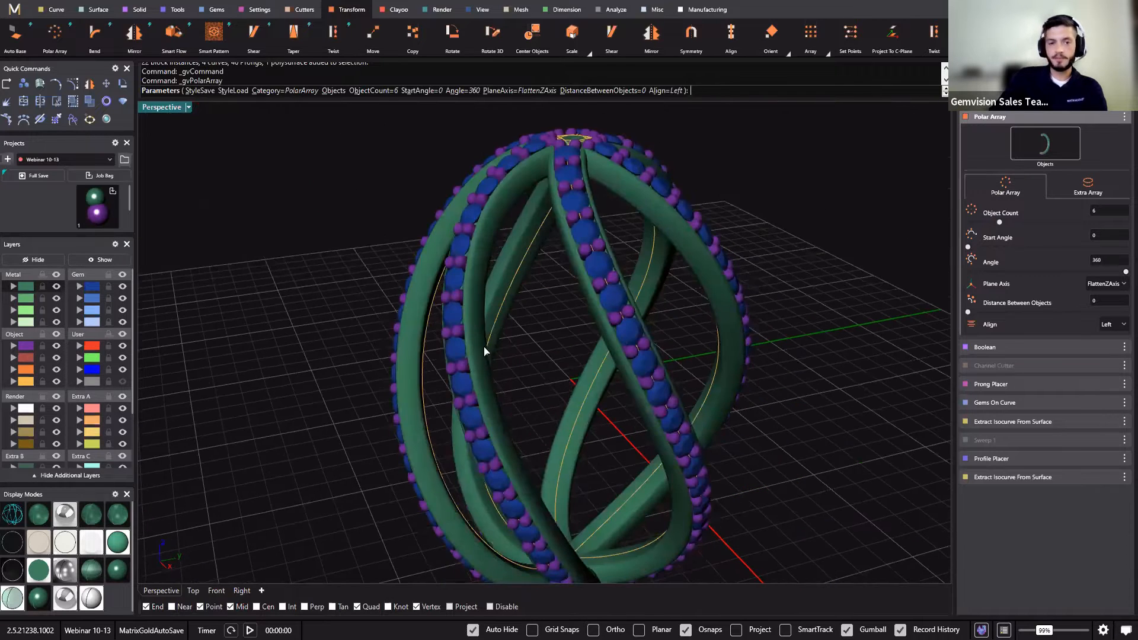
scroll(484, 347, down, 6)
scroll(471, 356, up, 7)
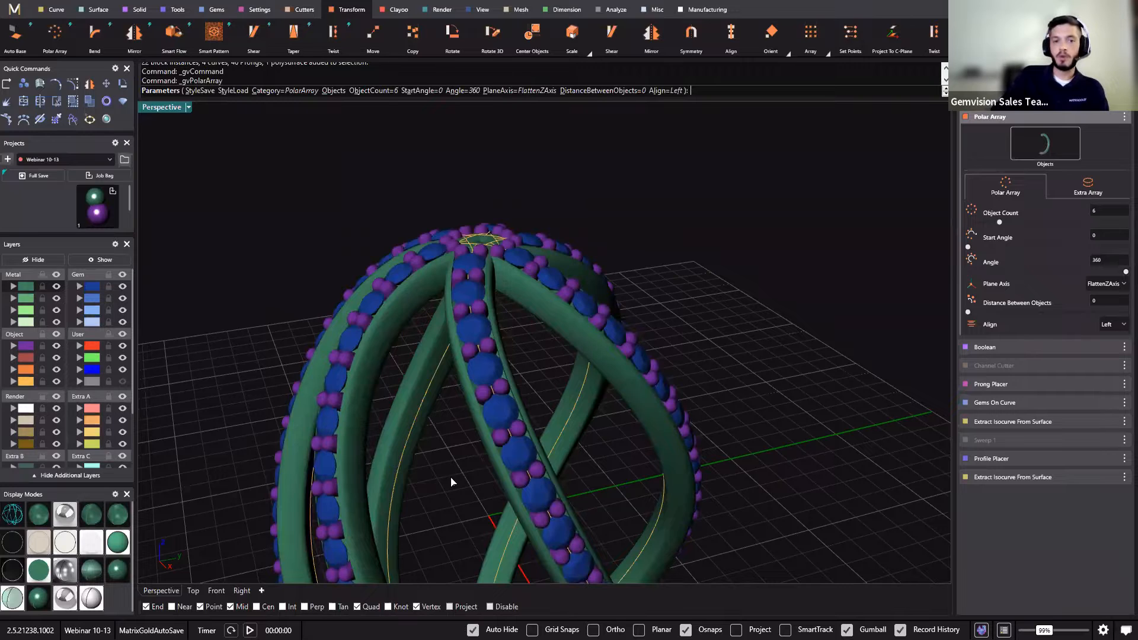
Finish the polar array and show the hidden gray User layer containing the egg-shaped surface.
key(Return)
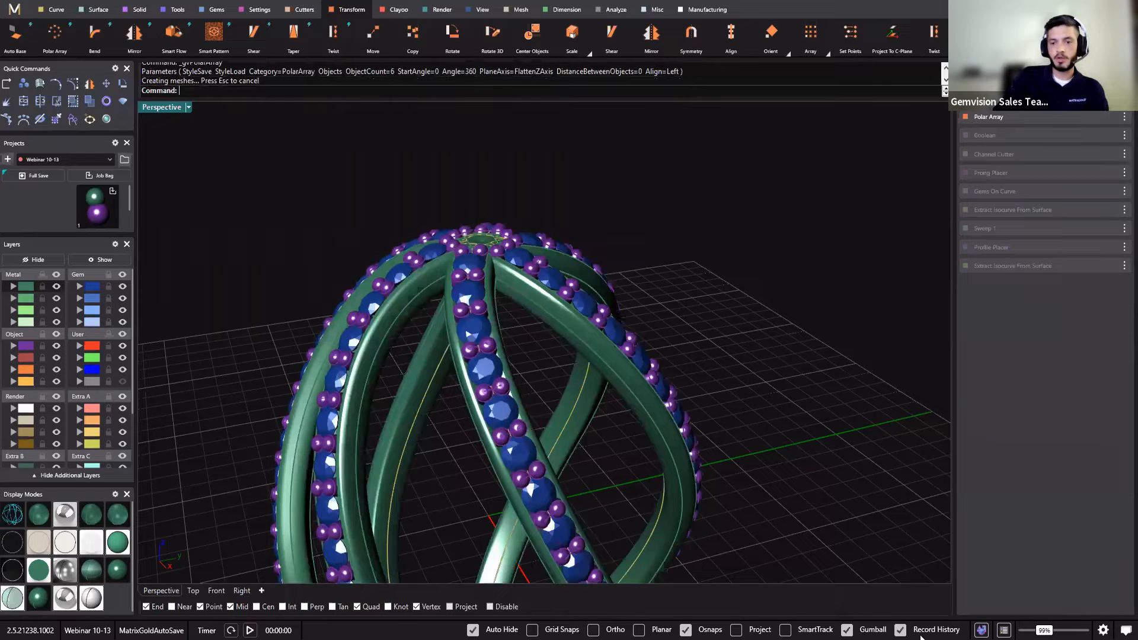
click(122, 381)
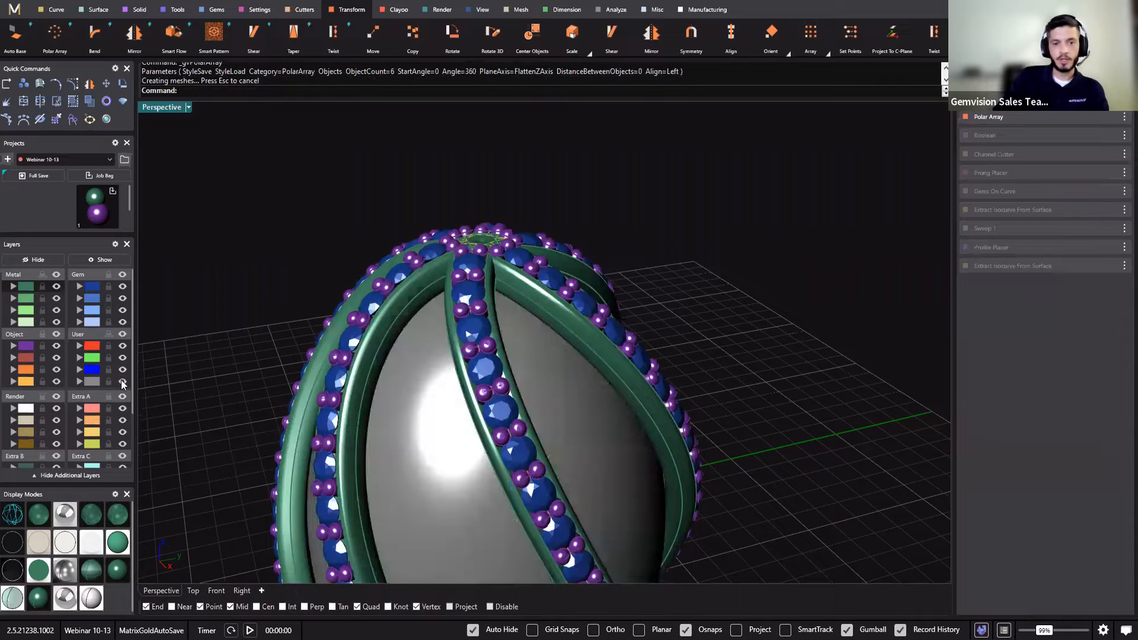
Select the egg-shaped surface and scale it wider along the green axis with its gumball handle.
click(514, 506)
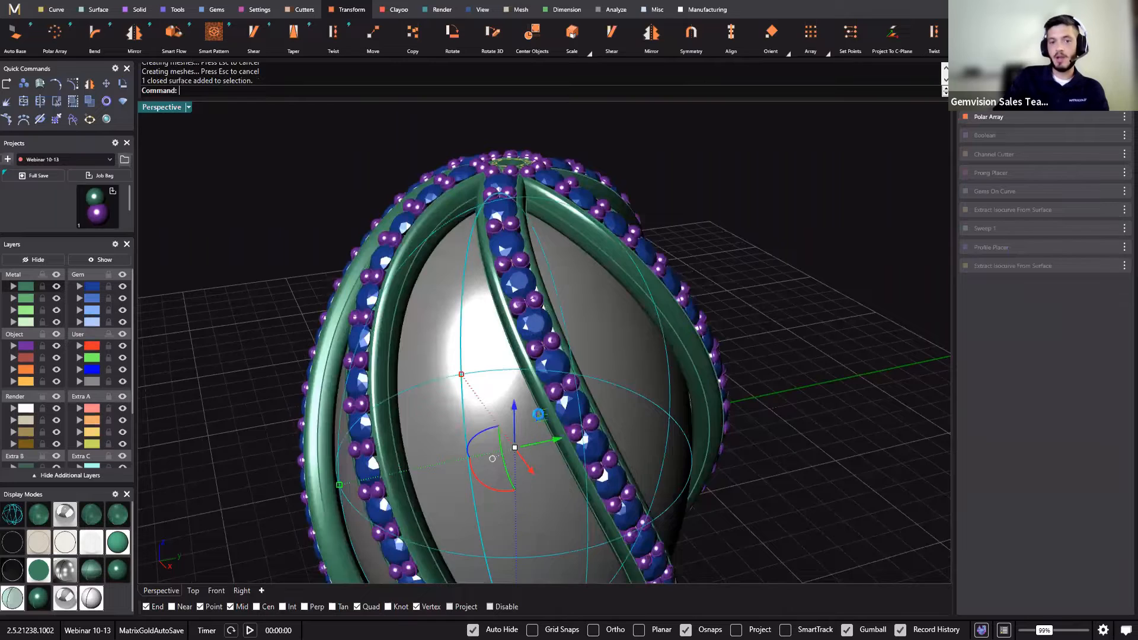
scroll(482, 437, up, 2)
shift+right_drag(482, 437, 499, 371)
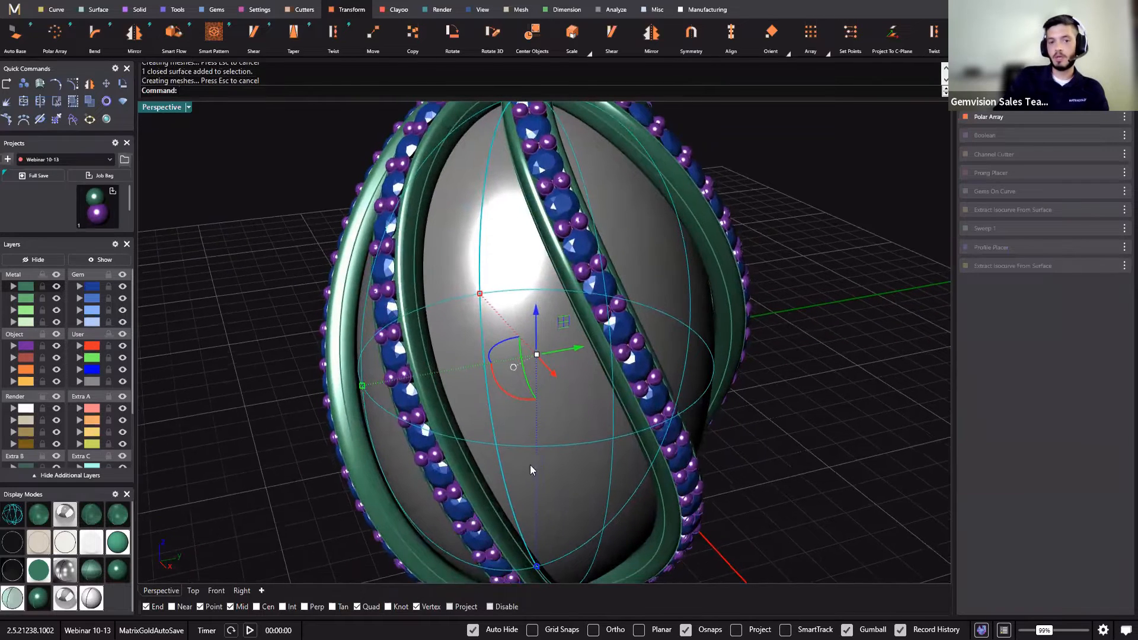
right_drag(815, 411, 803, 388)
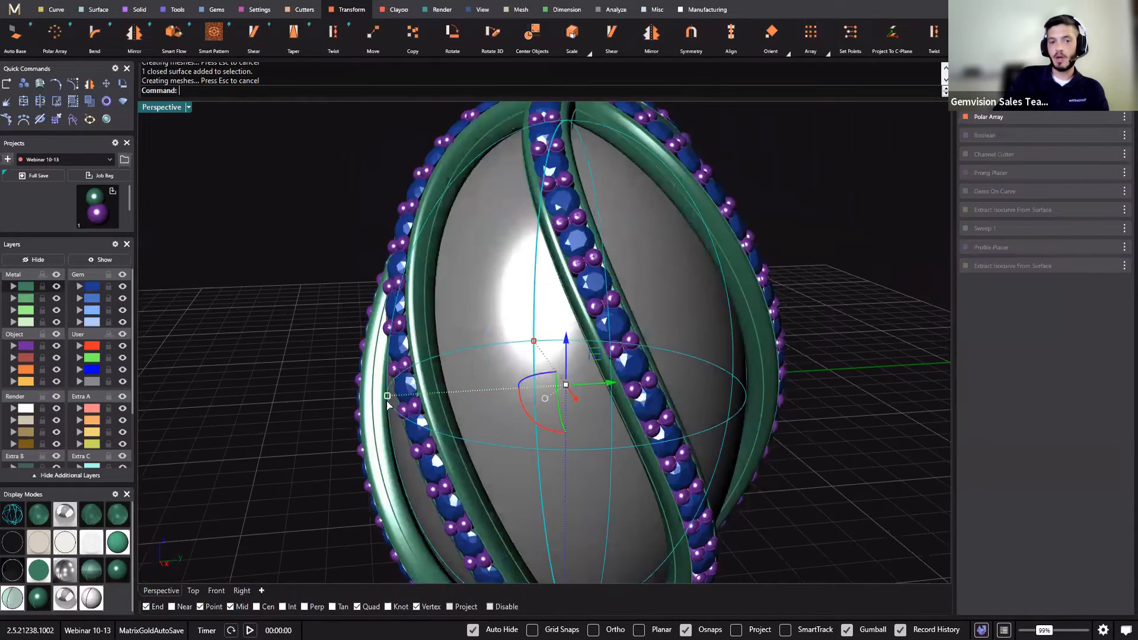
drag(385, 398, 362, 421)
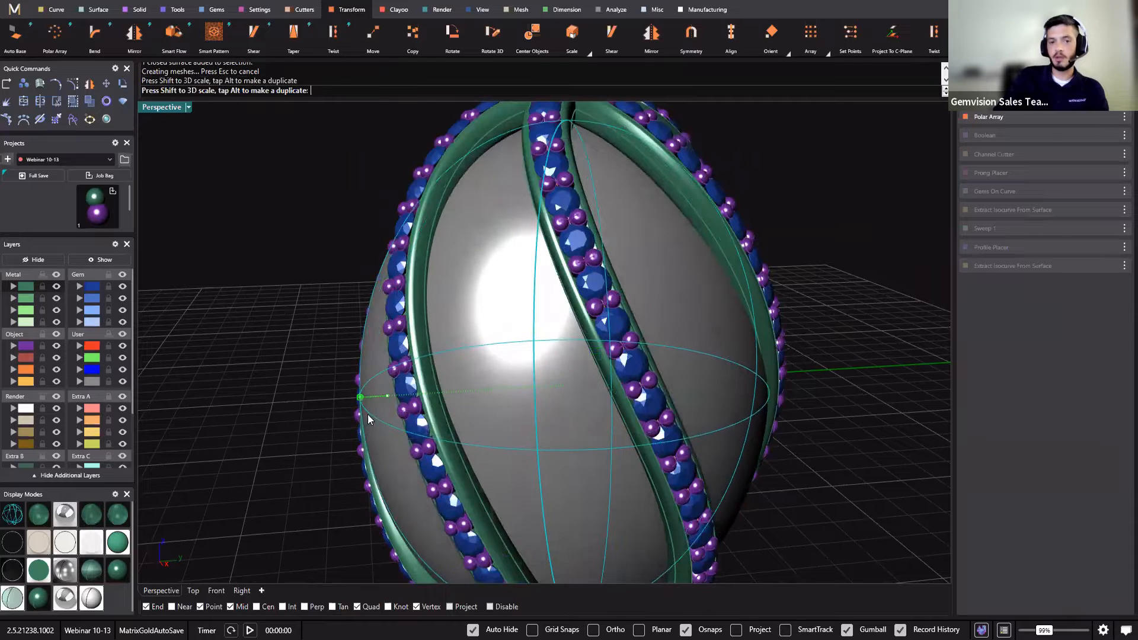
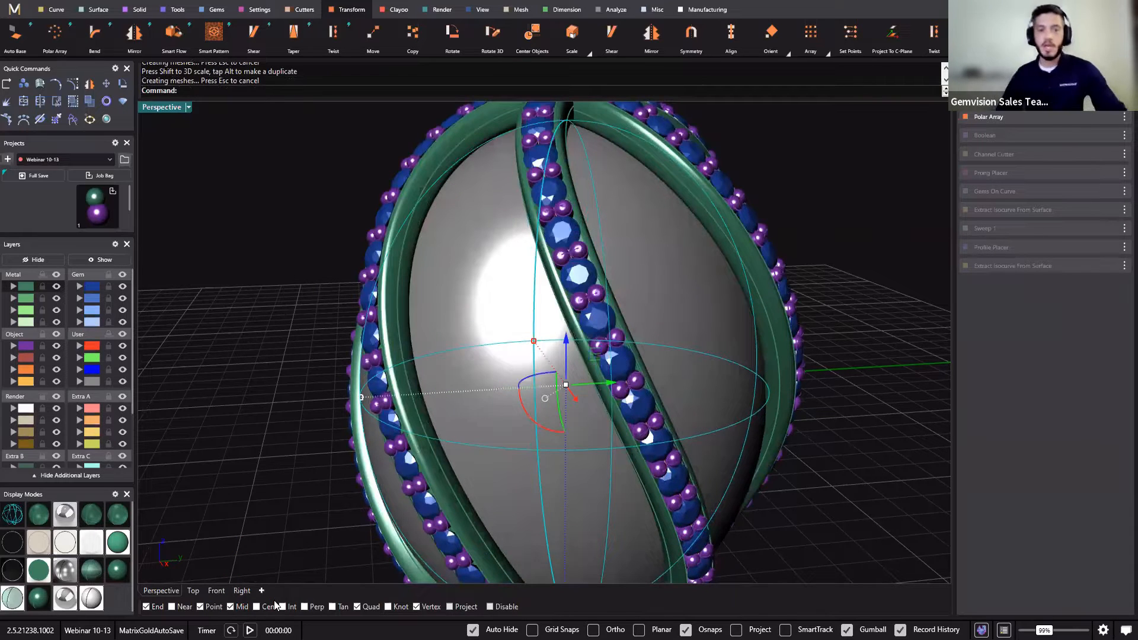
Apply CageEdit to the egg-shaped surface with a bounding-box cage of 4 points per axis and a global editing region.
right_drag(492, 371, 529, 504)
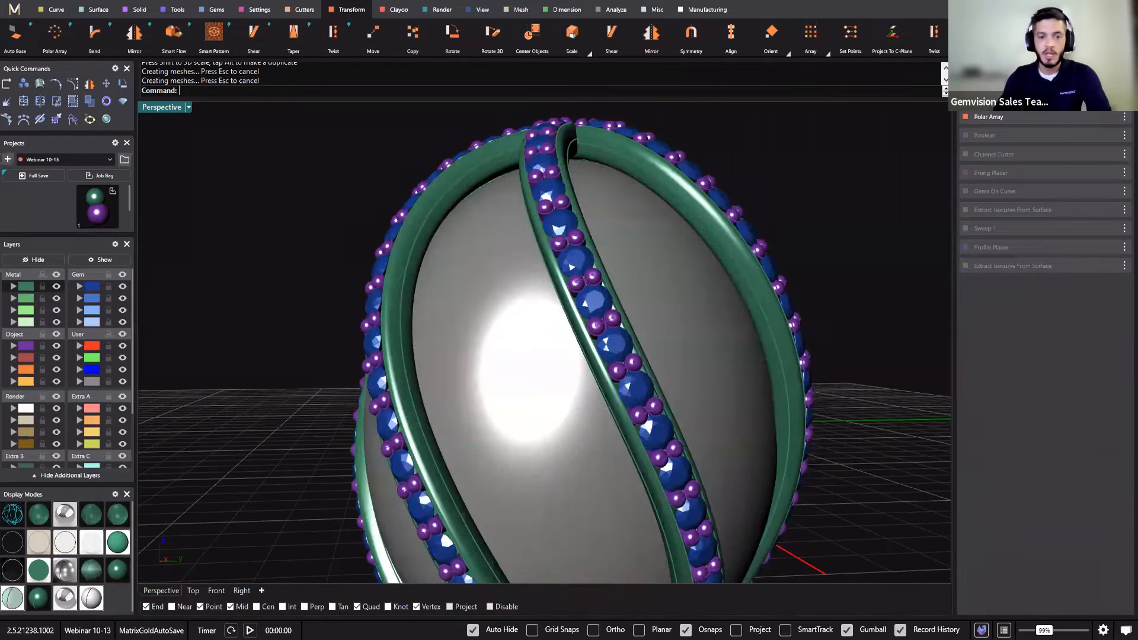
click(521, 503)
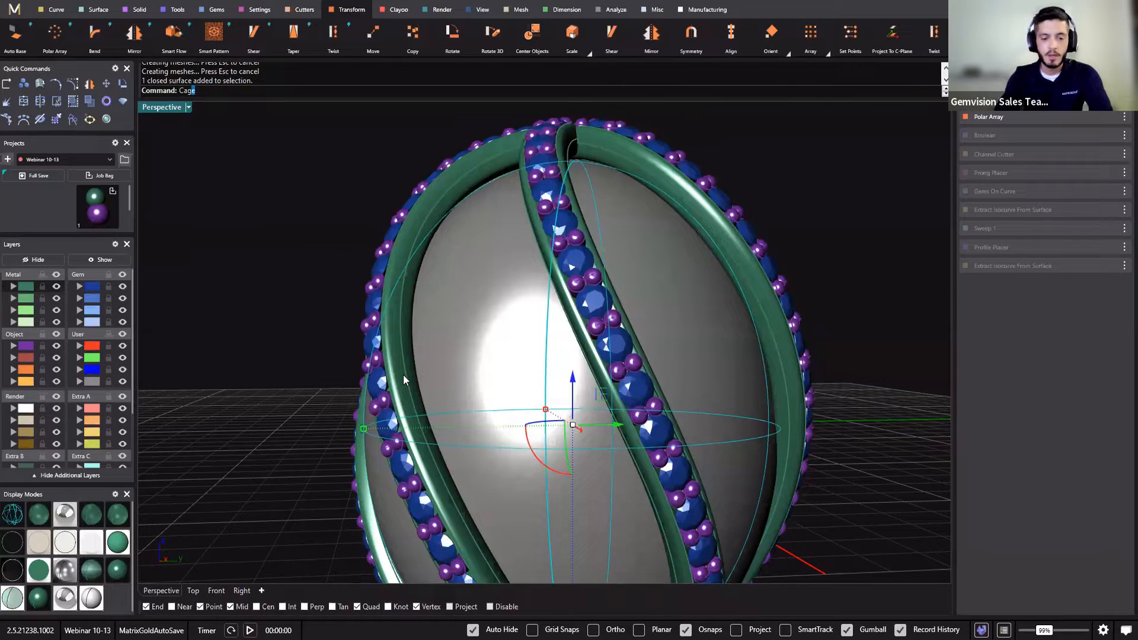
text(CageEdit)
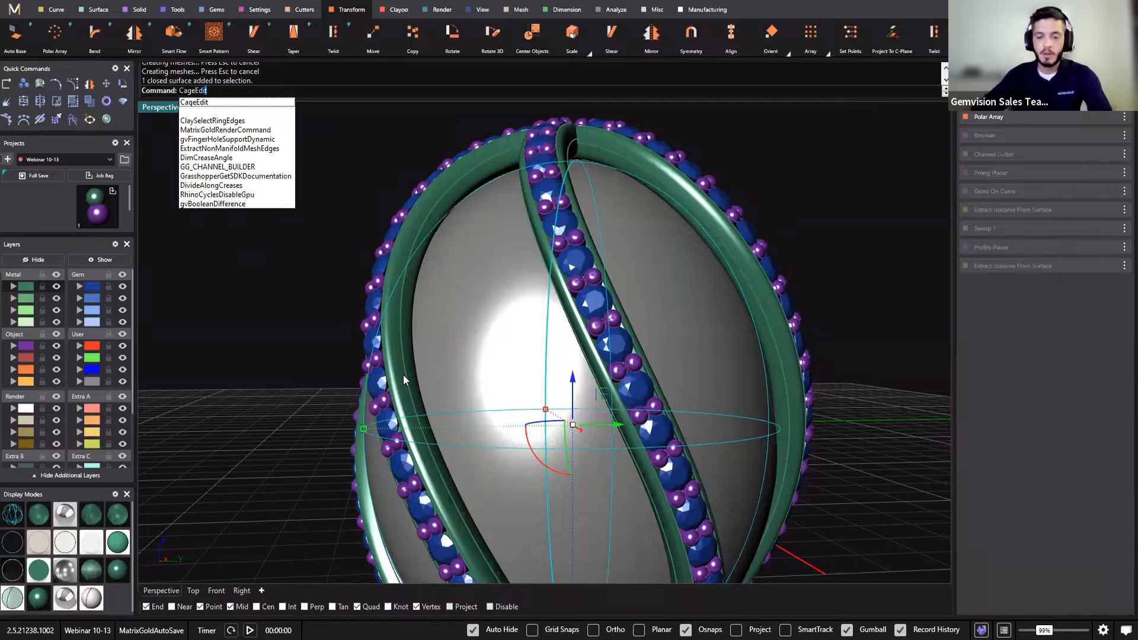
key(Return)
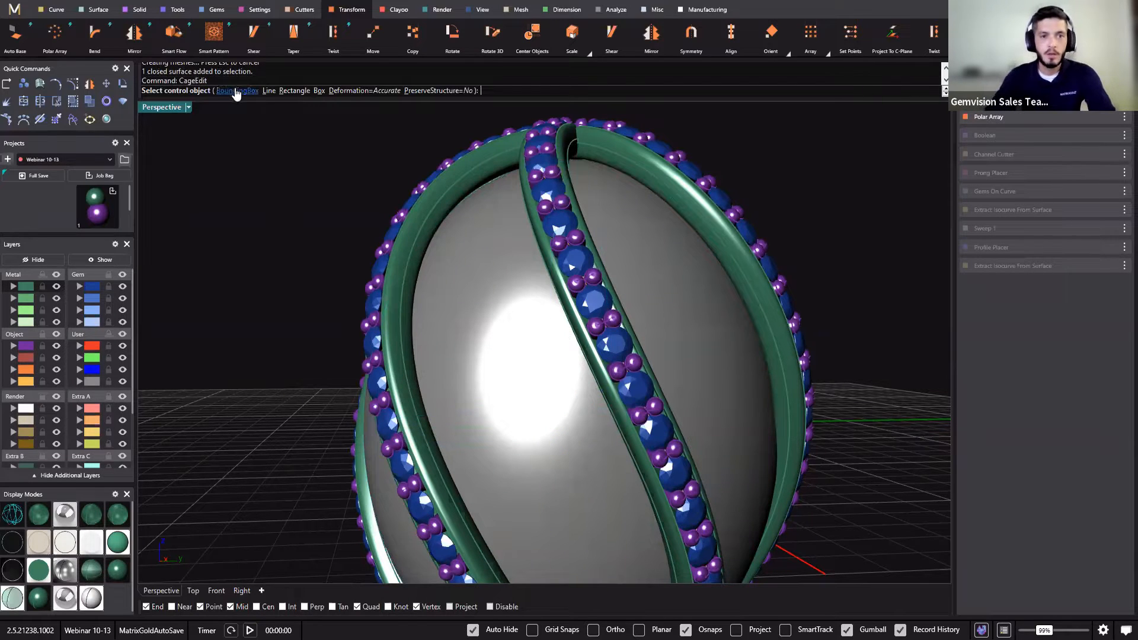
click(237, 90)
key(Return)
key(Return)
key(Return)
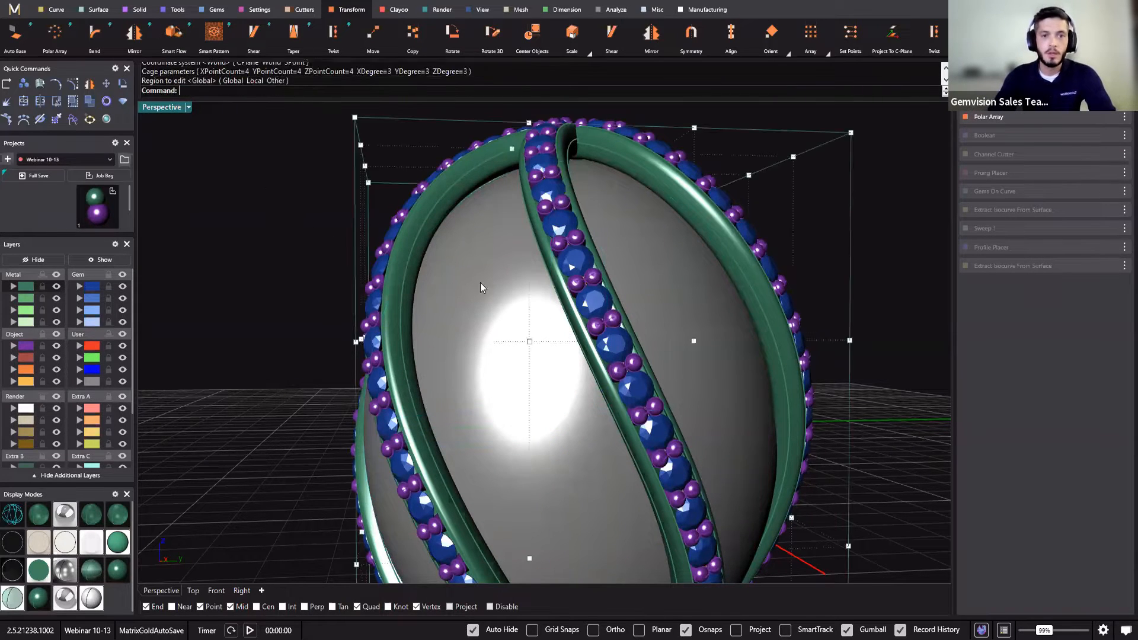
Select the uppermost layer of cage points and scale them inward to narrow the egg's upper end.
right_drag(482, 363, 428, 393)
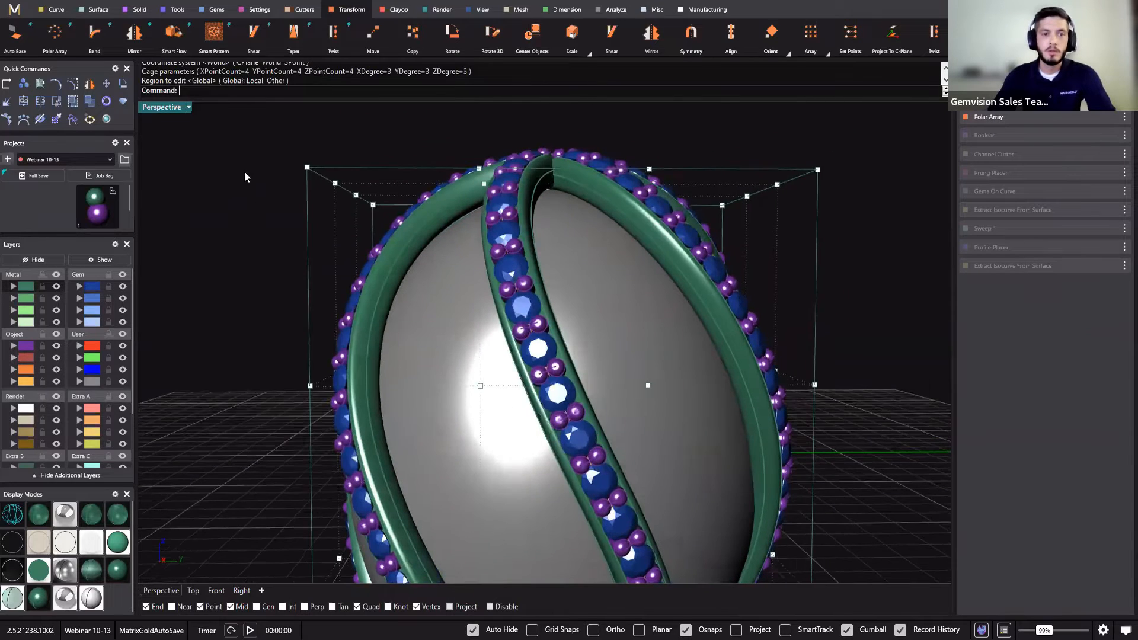
right_drag(215, 130, 216, 155)
drag(272, 133, 942, 216)
right_drag(744, 285, 592, 156)
drag(592, 157, 605, 166)
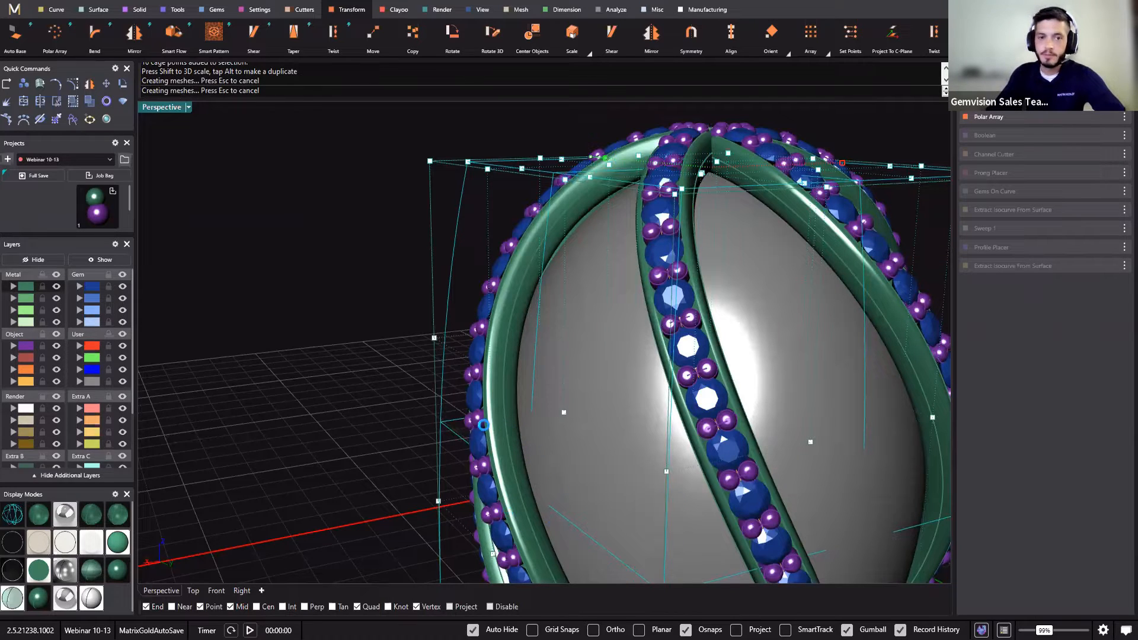
right_drag(320, 278, 506, 338)
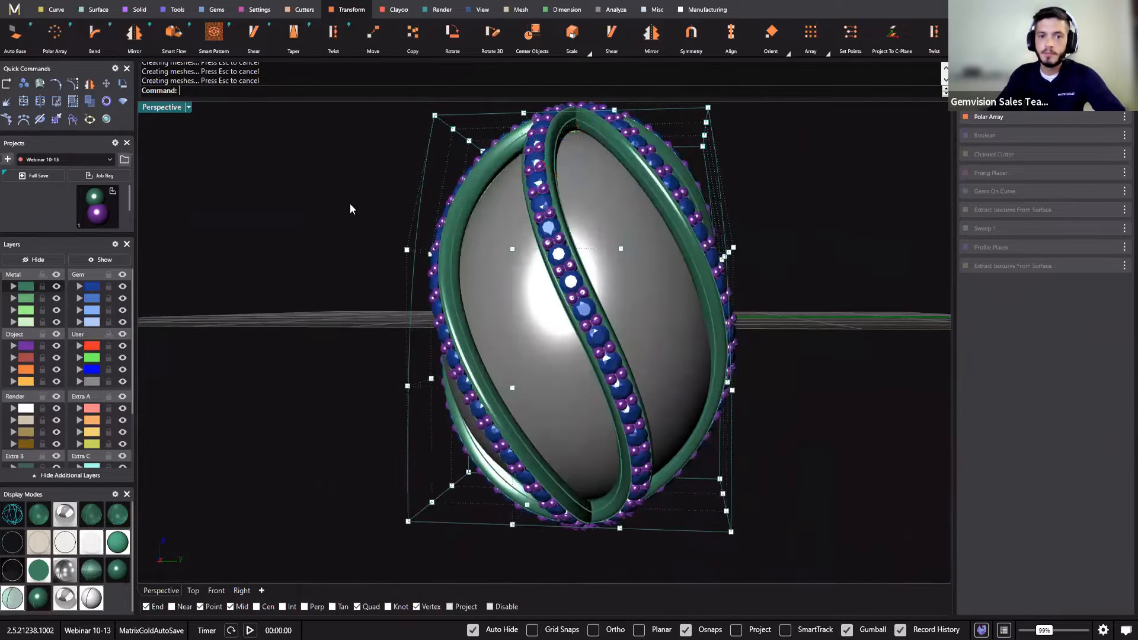
Delete the control cage and hide the egg-shaped surface so only the gem-set bands are shown.
click(448, 128)
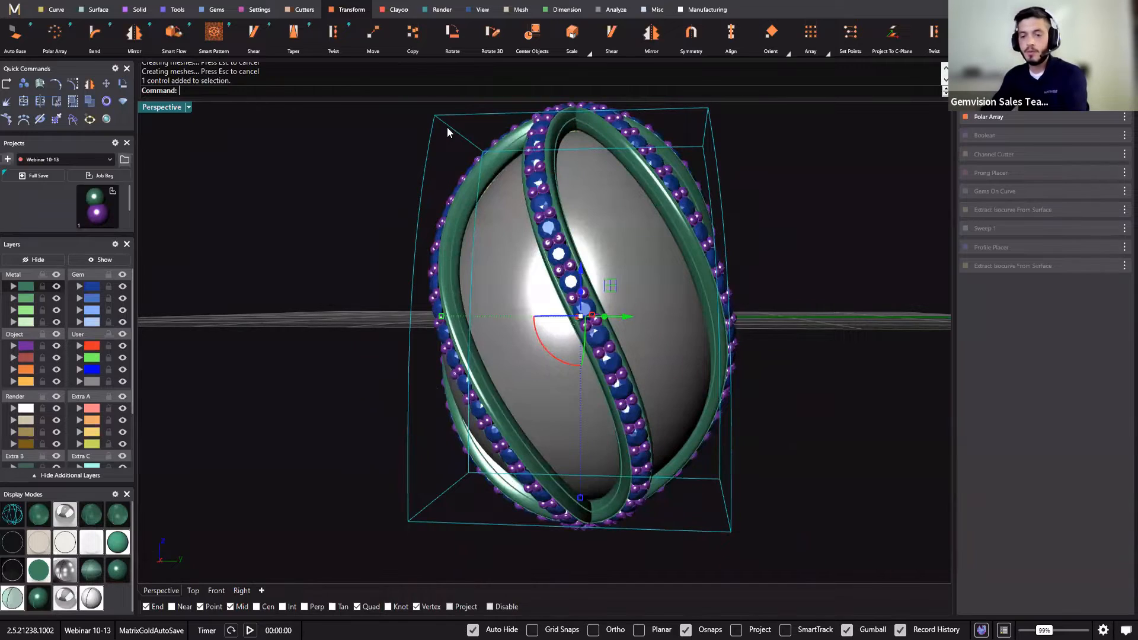
key(Delete)
click(491, 252)
right_drag(511, 336, 428, 342)
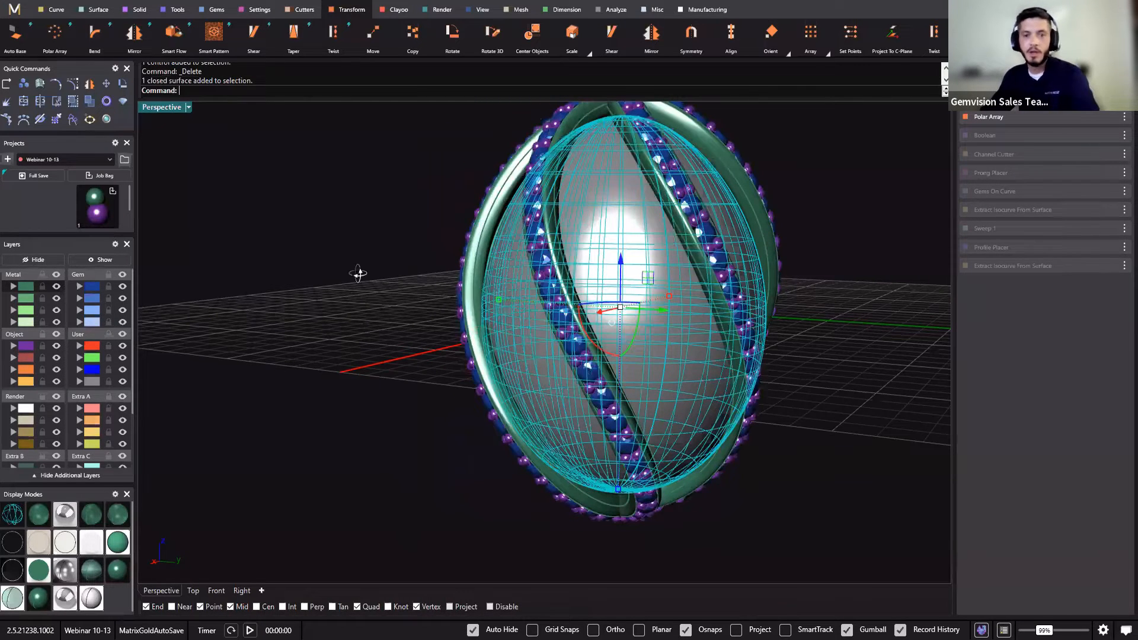
right_drag(599, 368, 660, 239)
scroll(660, 239, up, 3)
click(670, 242)
click(609, 222)
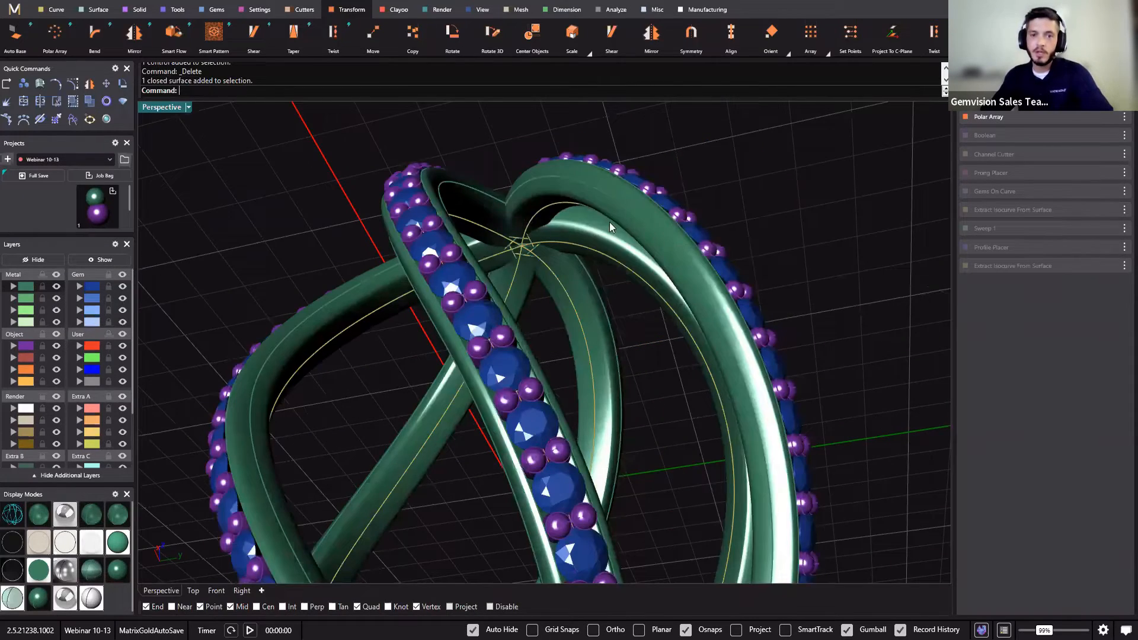
scroll(610, 221, up, 5)
click(565, 198)
click(850, 157)
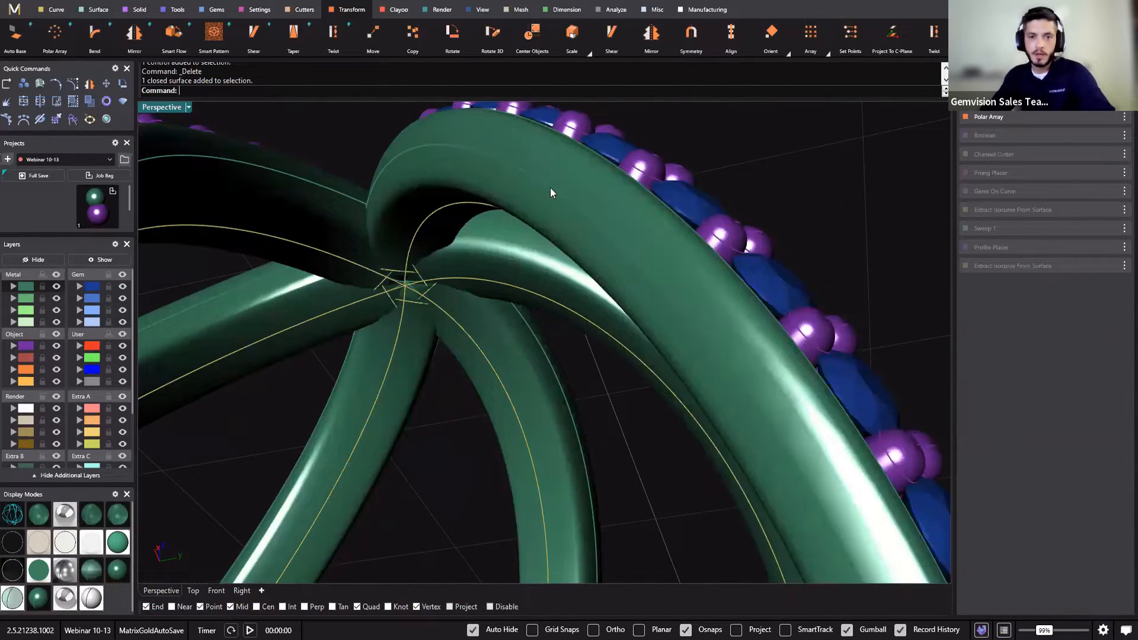
ctrl+shift+click(532, 178)
ctrl+shift+click(278, 170)
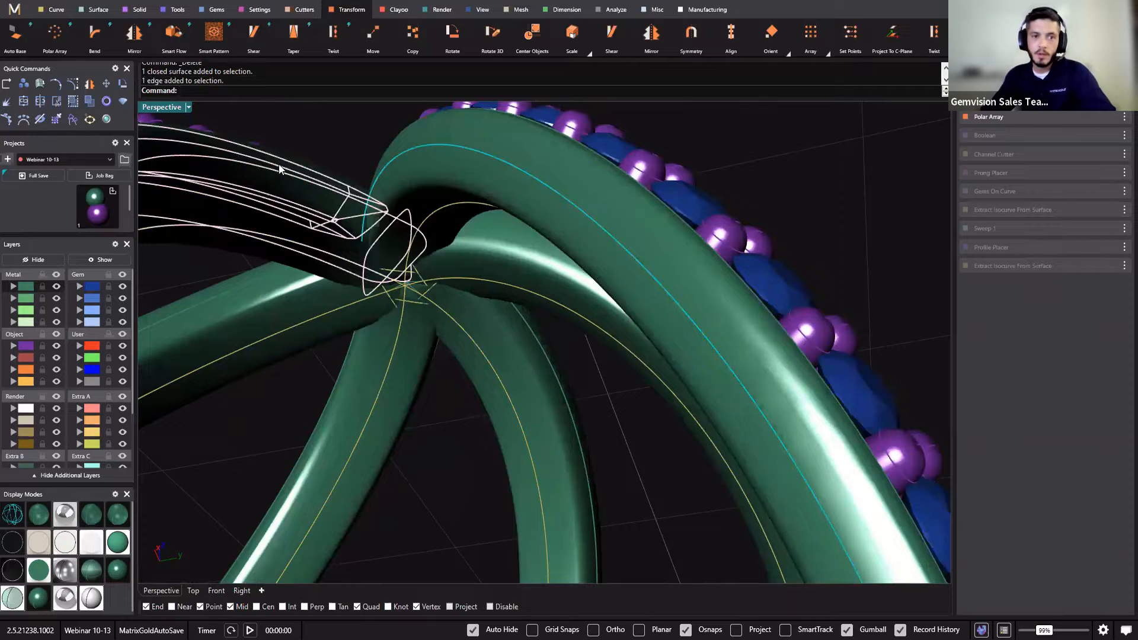
click(655, 140)
Loft a surface between the facing edges of two neighbouring bands, using Normal style and Do not simplify.
scroll(655, 139, down, 4)
right_drag(512, 218, 468, 376)
text(Loft)
key(Return)
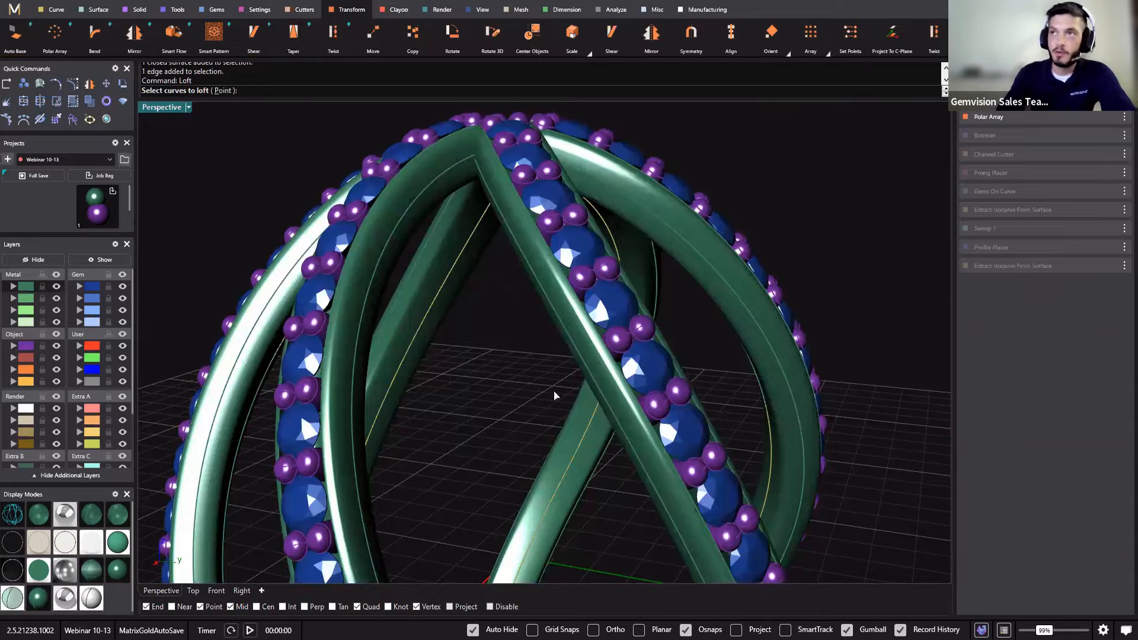
click(416, 200)
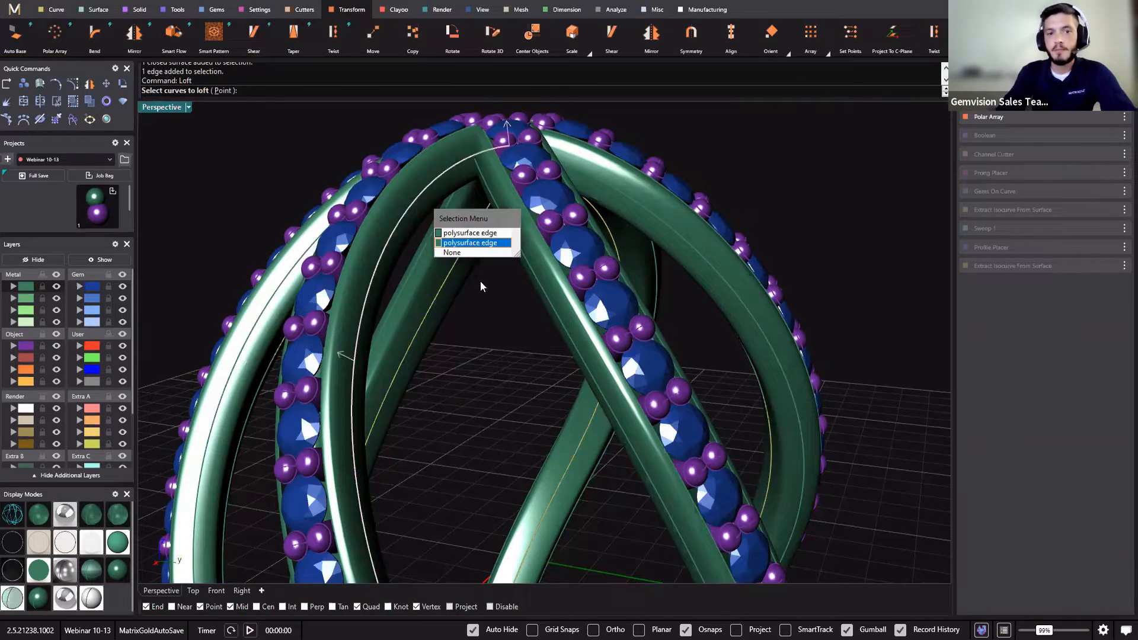
click(471, 244)
right_drag(477, 203, 457, 256)
click(458, 256)
right_click(448, 342)
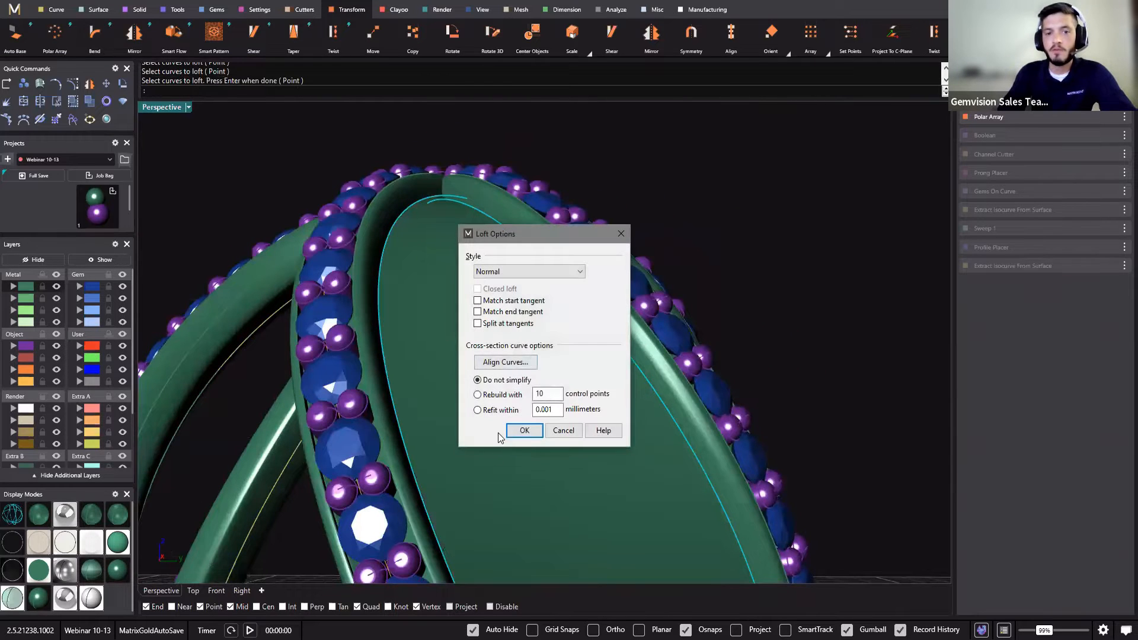
click(525, 429)
Examine how the lofted surface meets the edges of its two bands from several sides.
right_drag(646, 406, 646, 273)
click(554, 442)
scroll(523, 320, down, 3)
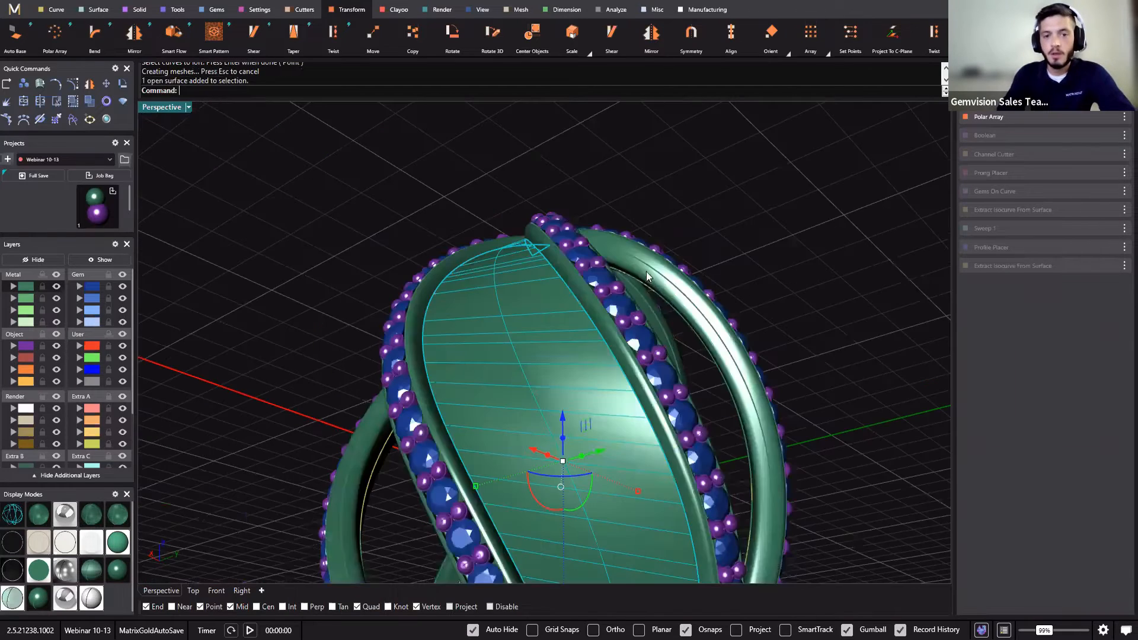
scroll(755, 214, down, 3)
shift+right_drag(755, 215, 744, 271)
right_drag(788, 380, 744, 352)
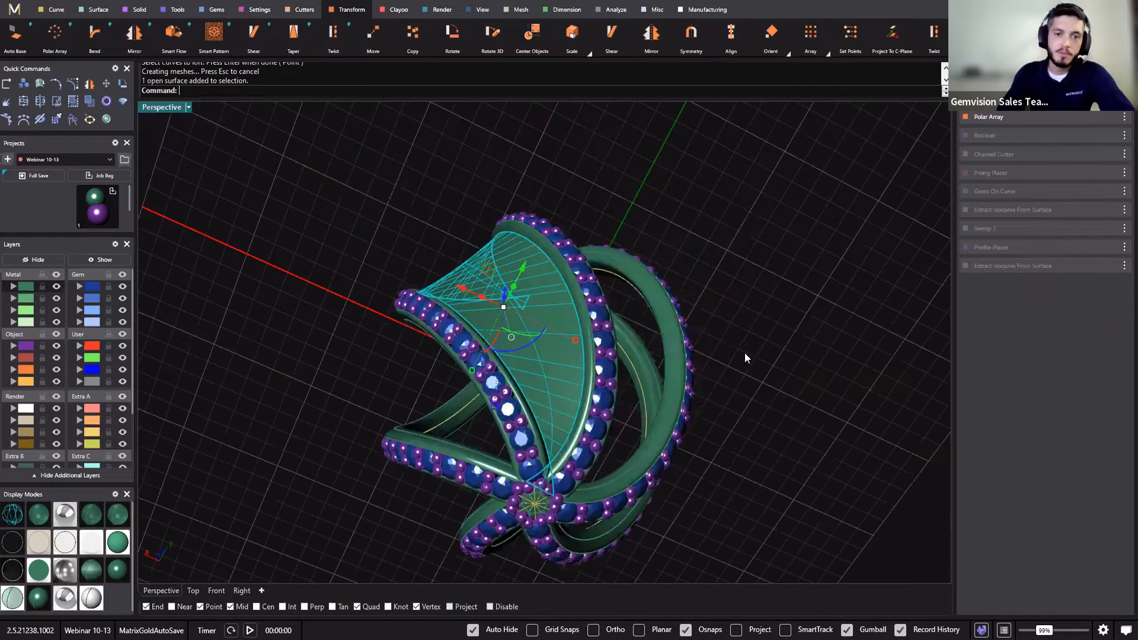
click(748, 355)
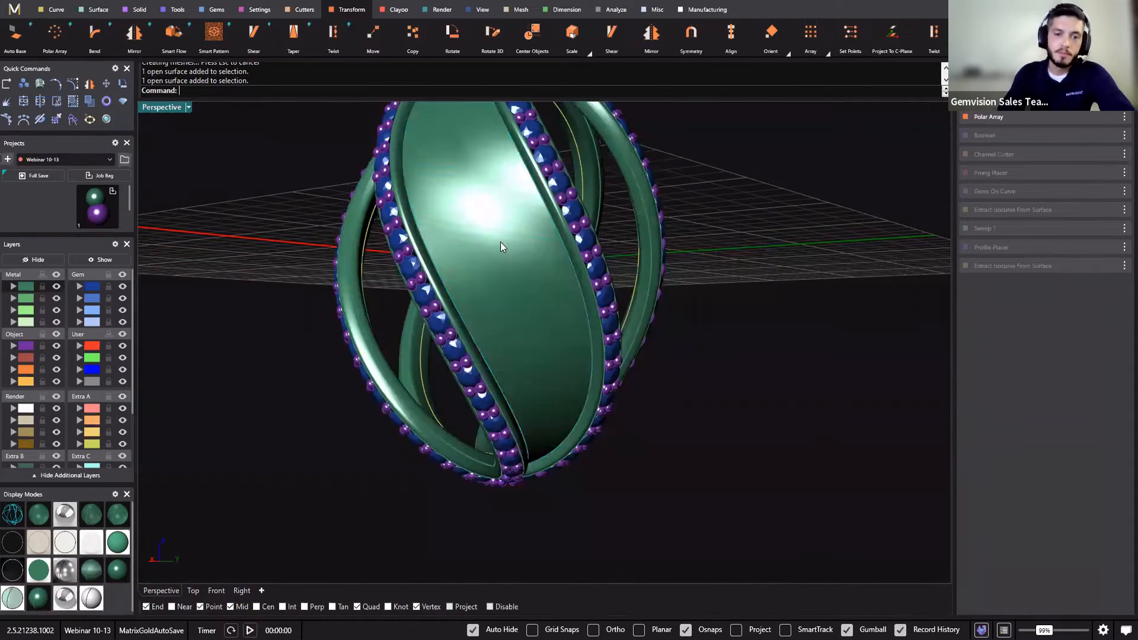
click(500, 242)
click(758, 356)
right_drag(613, 402, 401, 294)
scroll(514, 312, up, 2)
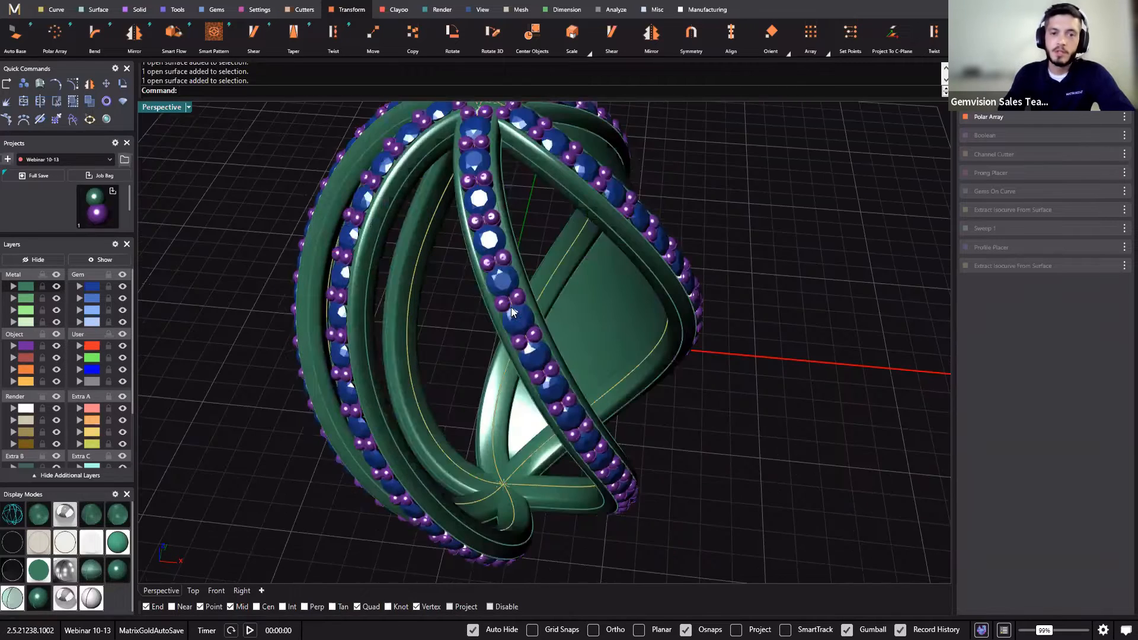
right_drag(800, 236, 550, 268)
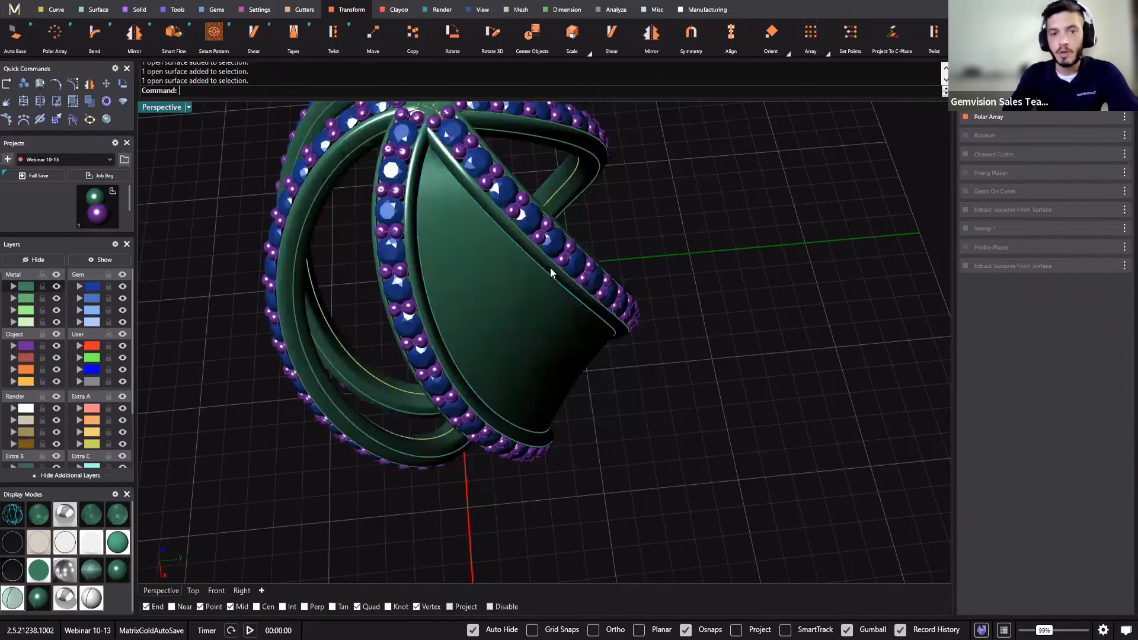
scroll(436, 160, up, 8)
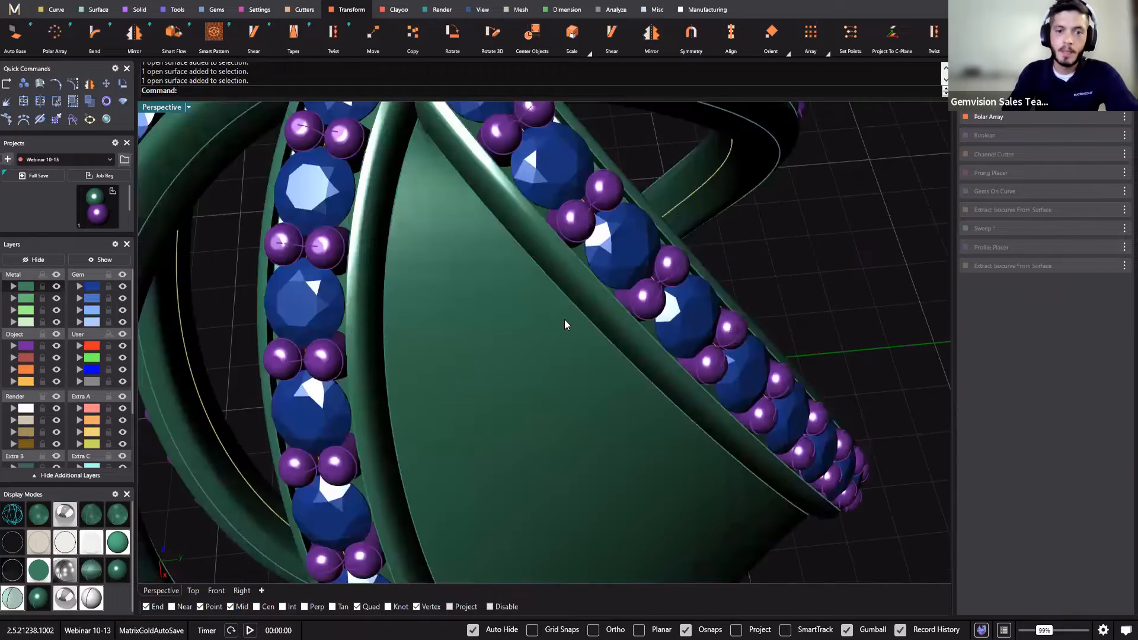
scroll(564, 318, down, 8)
Undo the loft between the two bands.
key(ctrl+z)
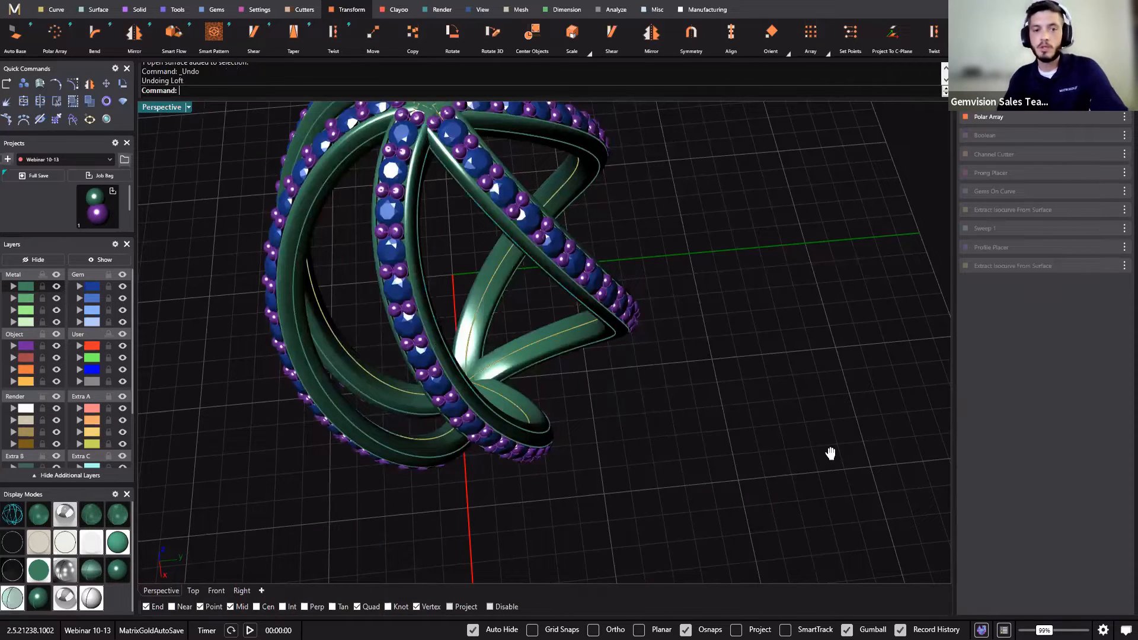
shift+right_drag(770, 392, 830, 468)
right_drag(425, 187, 302, 106)
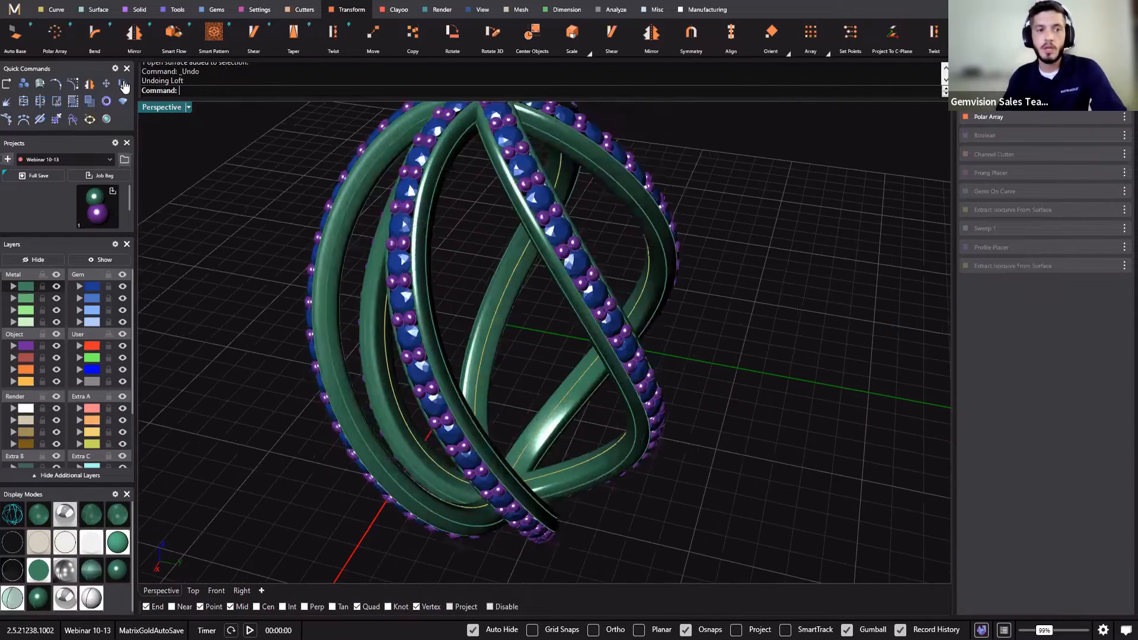
Duplicate the facing edges of two neighbouring bands as curves with Dup Edge.
click(52, 12)
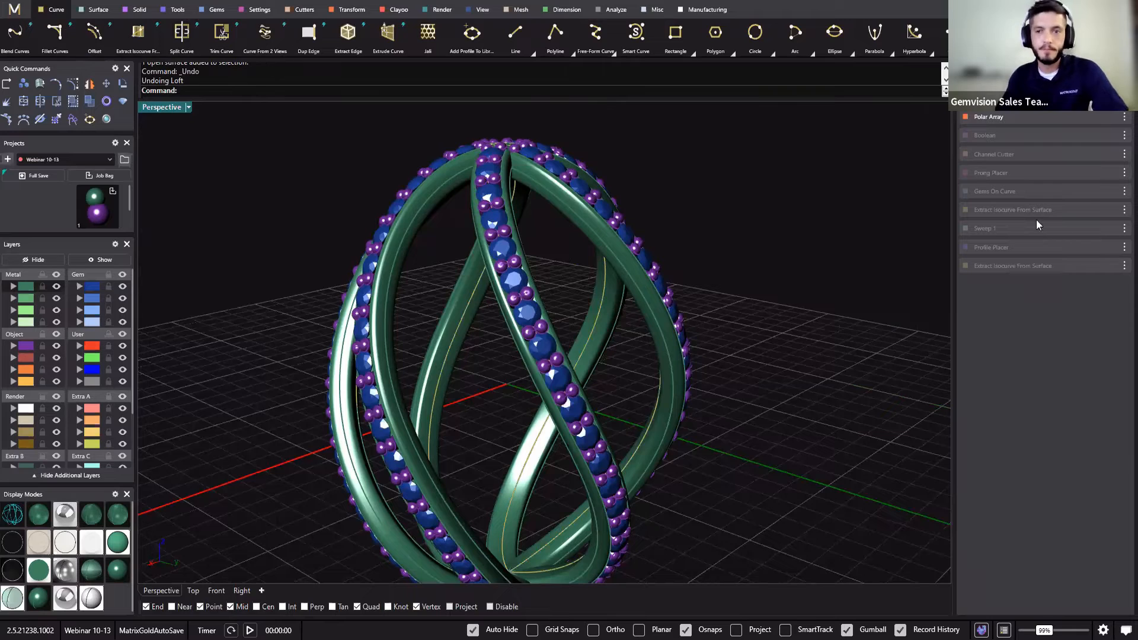
right_drag(530, 252, 499, 269)
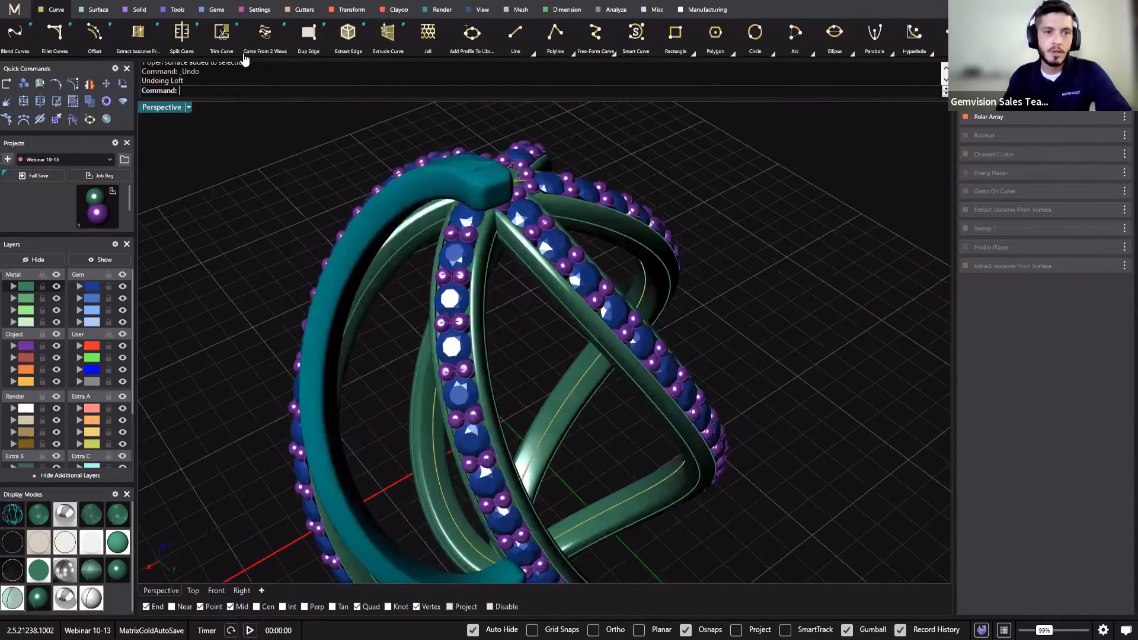
click(308, 52)
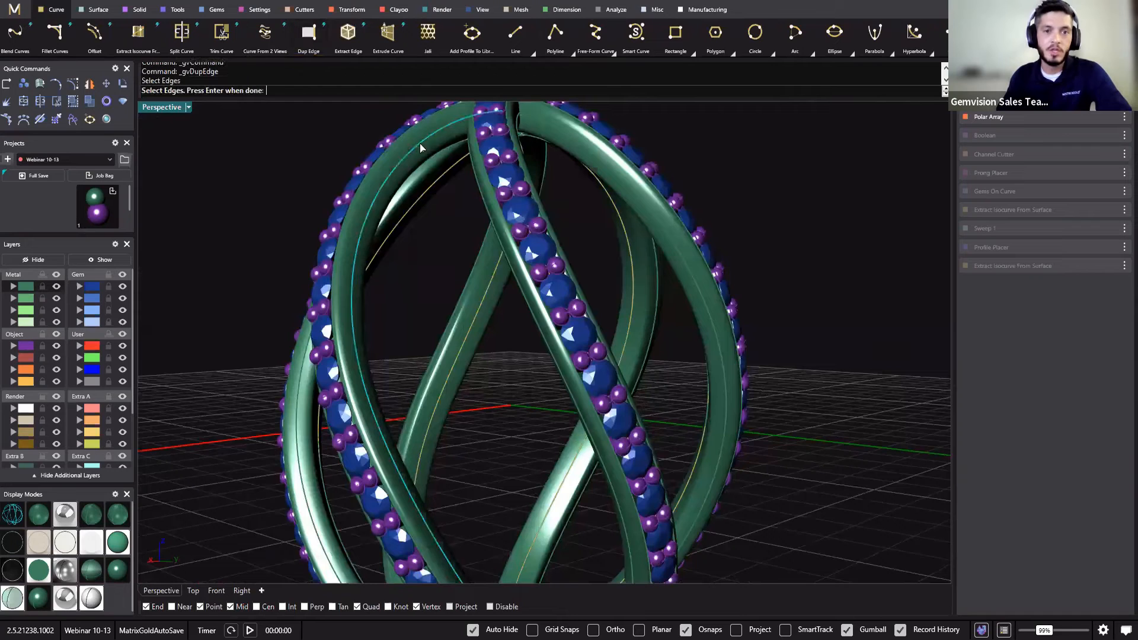
click(597, 184)
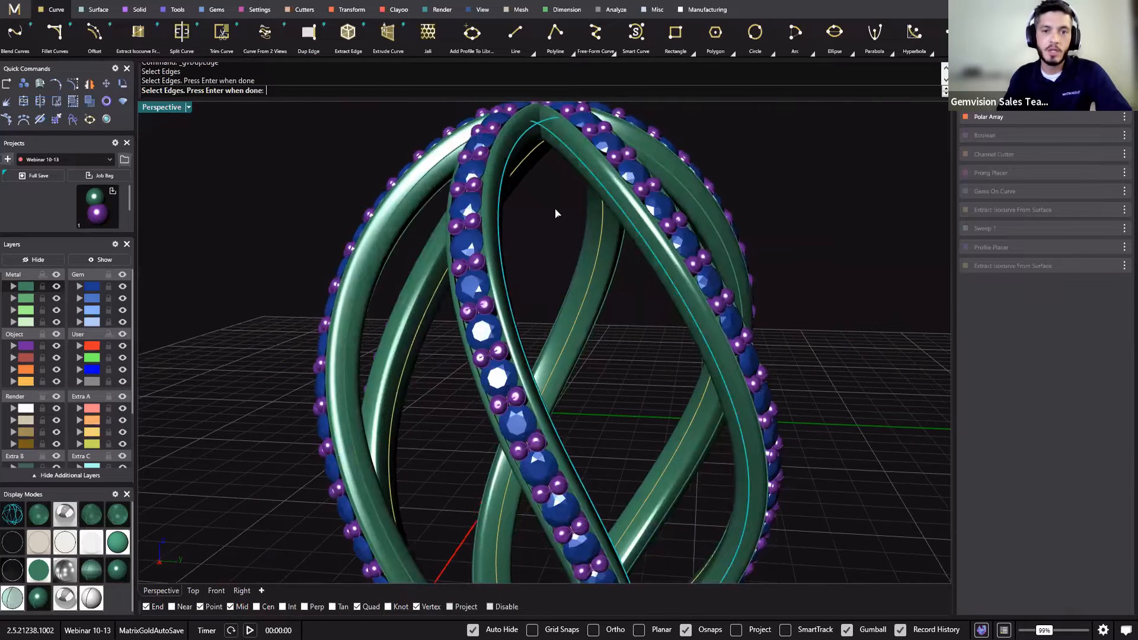
right_click(555, 210)
right_click(534, 222)
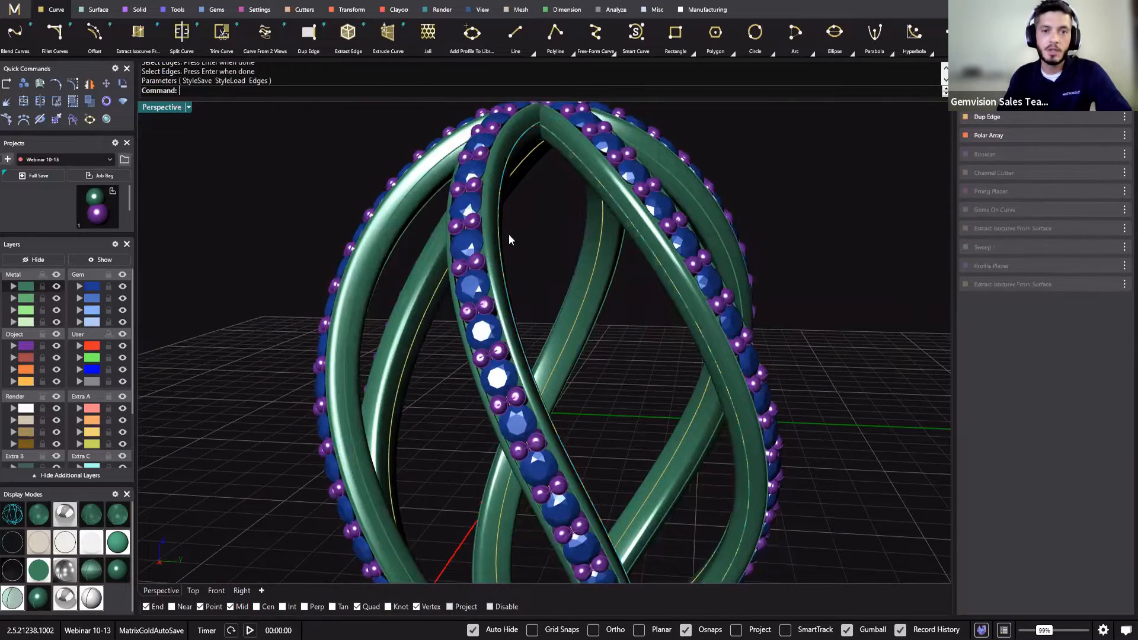
Trim the duplicated edge curve of one band with Trim Curve, setting Trim Start to 0.1 and Trim End to 0.95.
right_drag(509, 233, 490, 161)
scroll(222, 148, up, 5)
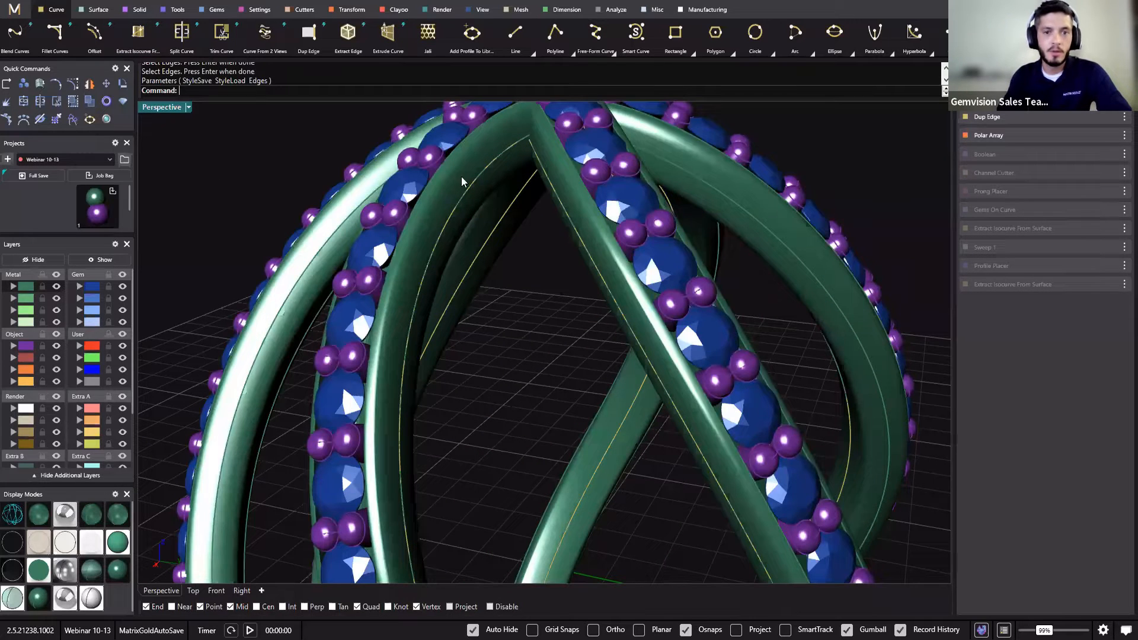
click(478, 201)
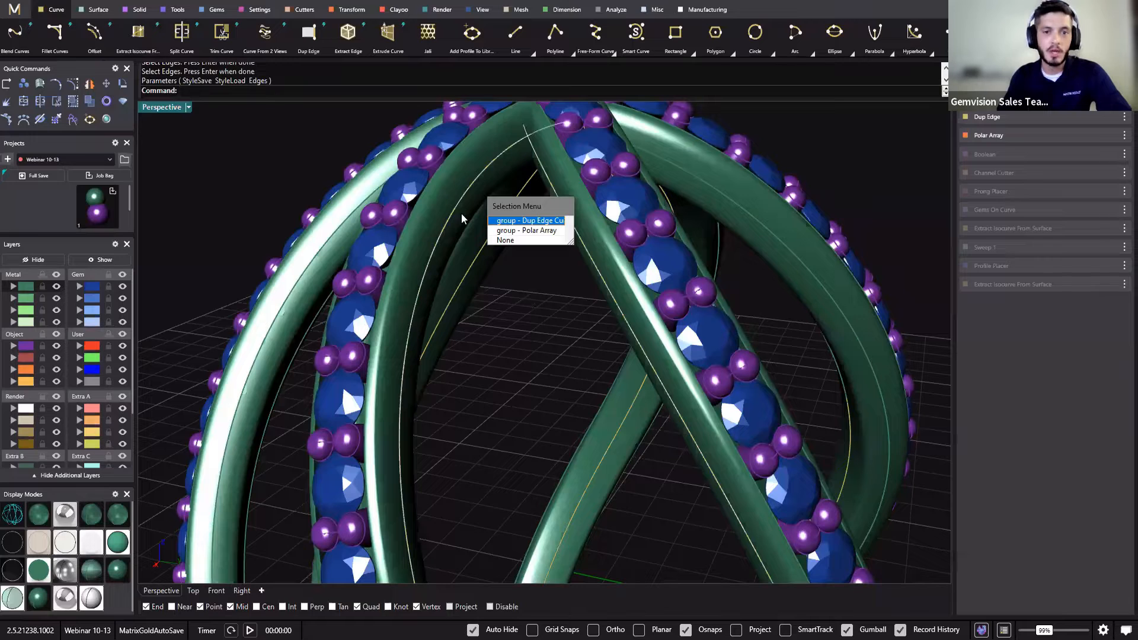
ctrl+shift+click(457, 207)
click(493, 241)
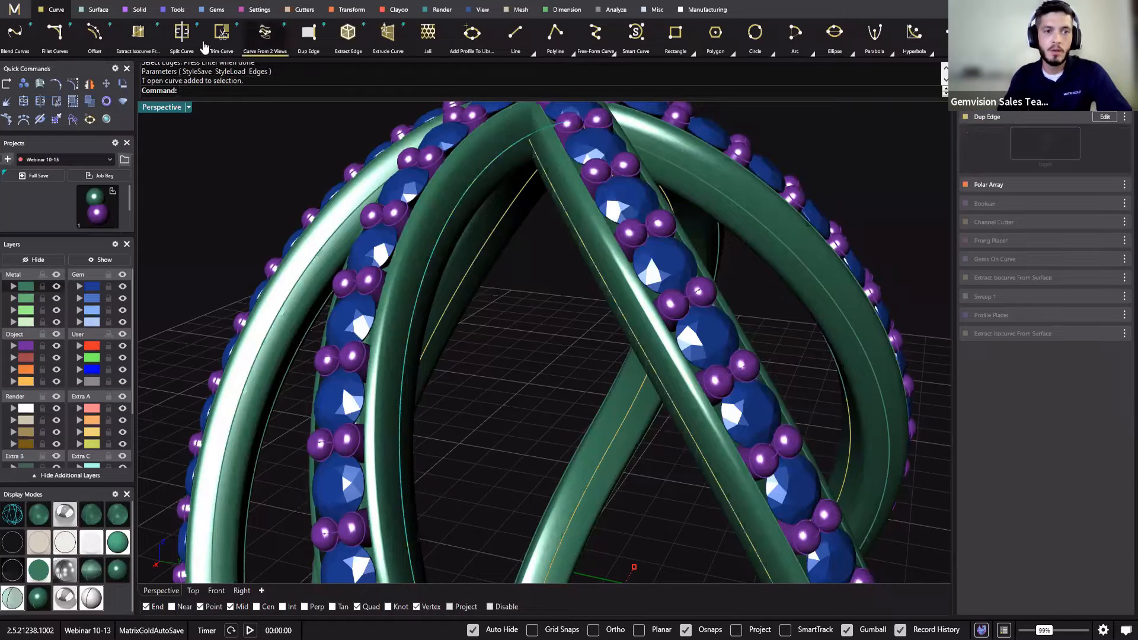
right_drag(454, 348, 476, 374)
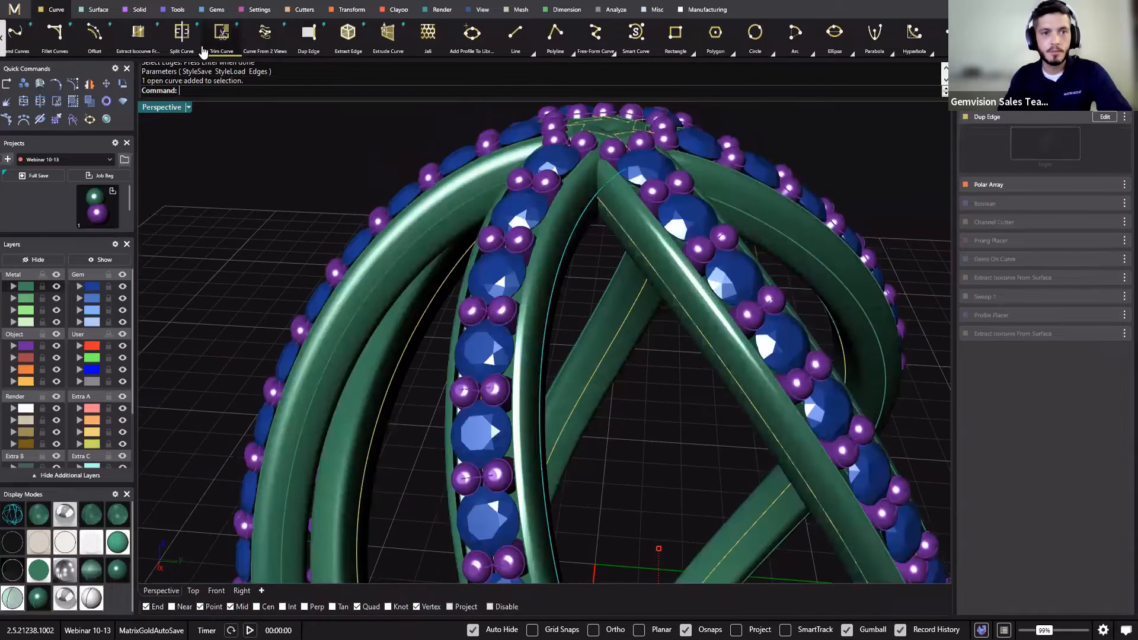
click(221, 34)
right_drag(535, 434, 323, 308)
drag(329, 338, 421, 223)
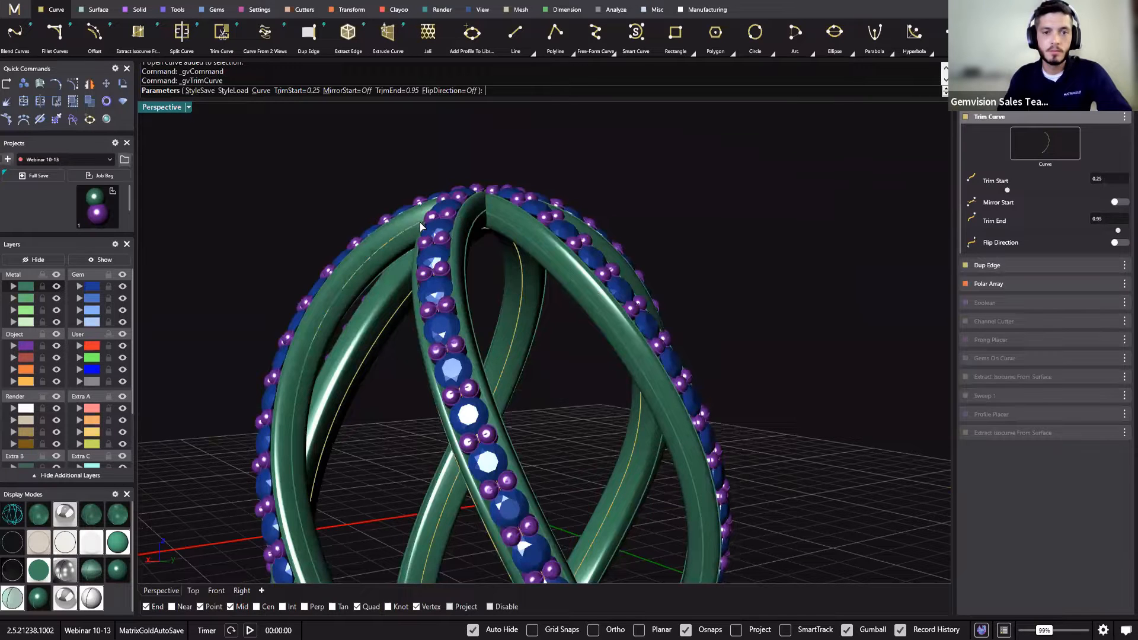
right_drag(427, 256, 364, 325)
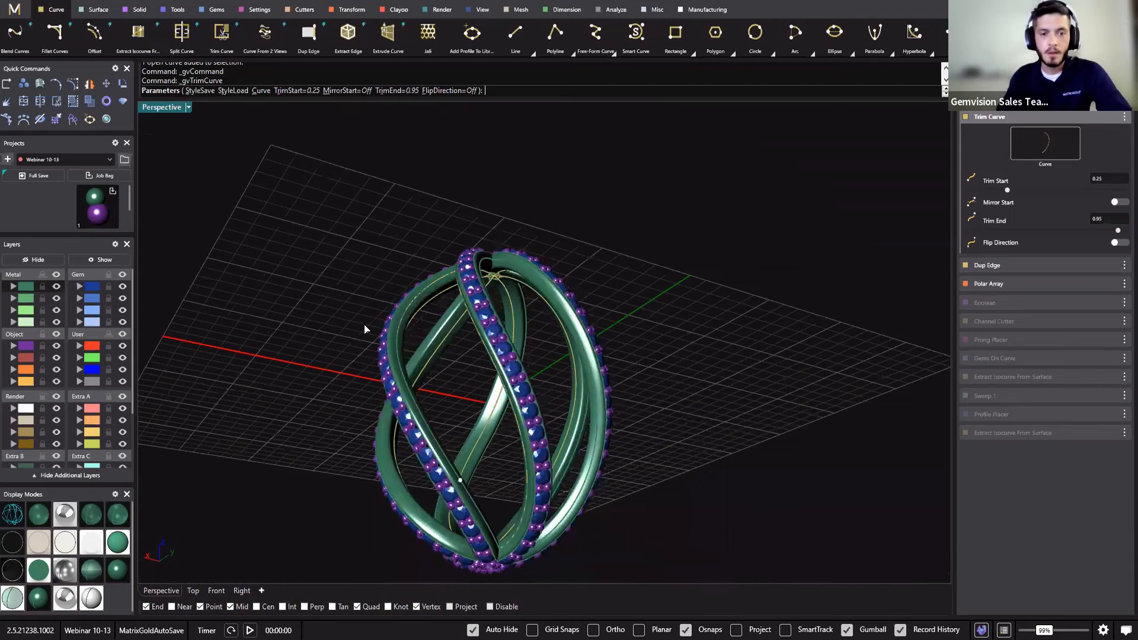
drag(443, 432, 468, 466)
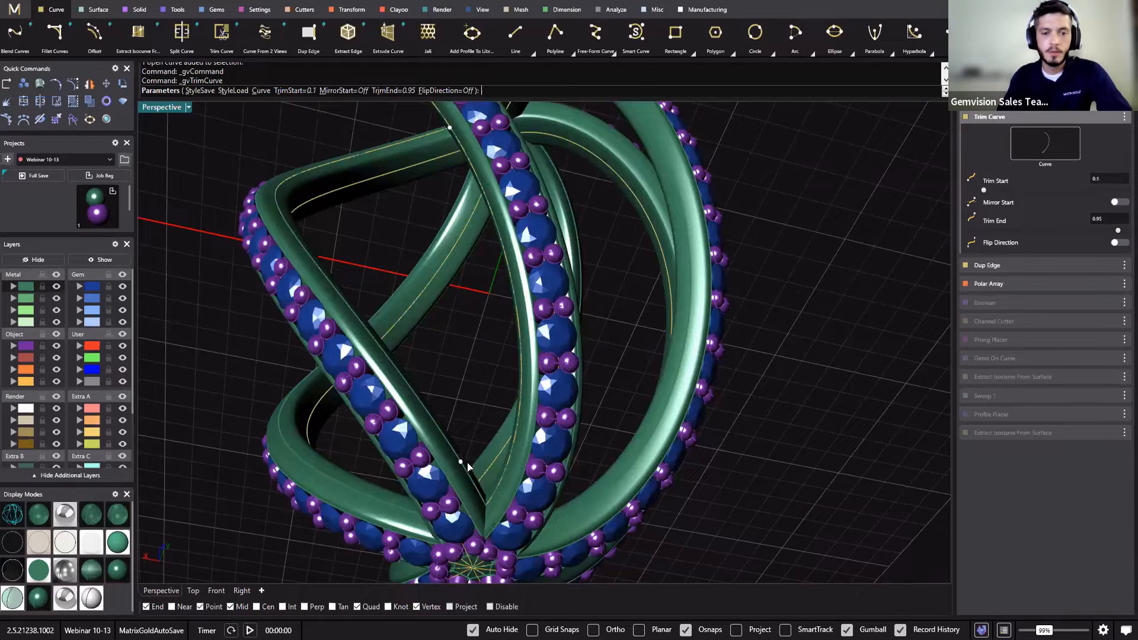
right_click(463, 425)
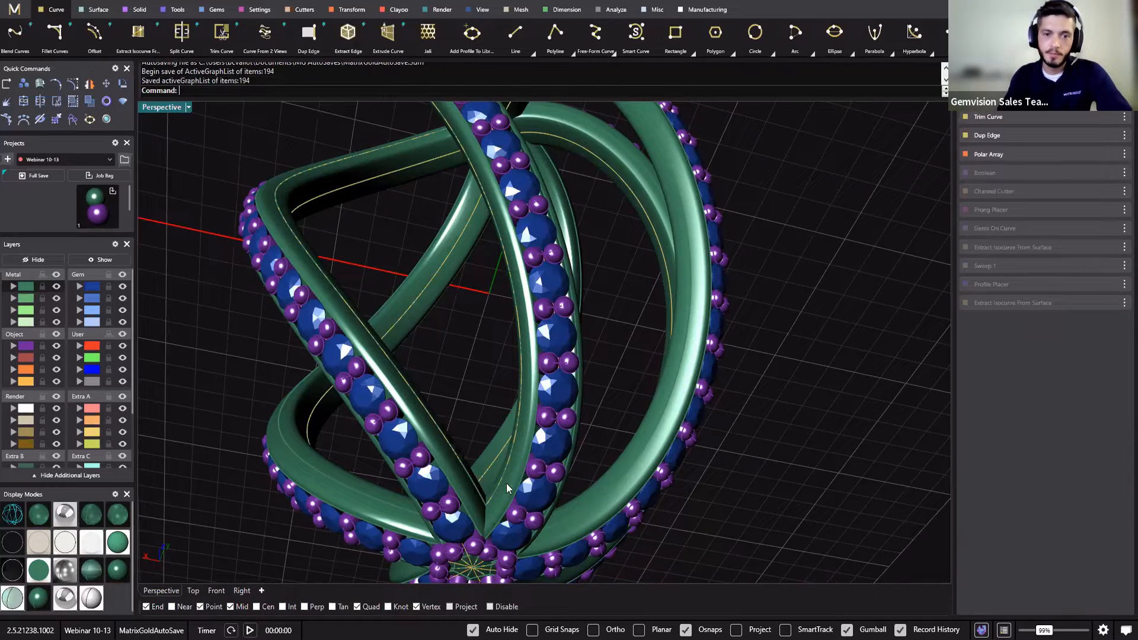
Trim the facing edge curve of the neighbouring band the same way, with Trim Start 0.1 and Trim End 0.95.
right_click(485, 390)
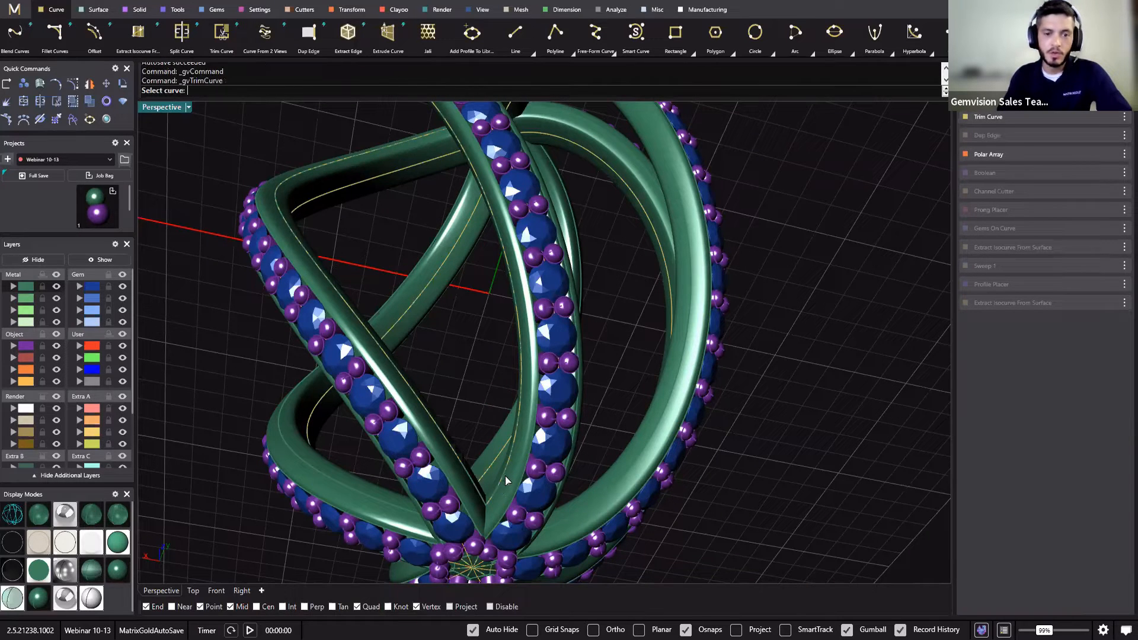
click(503, 474)
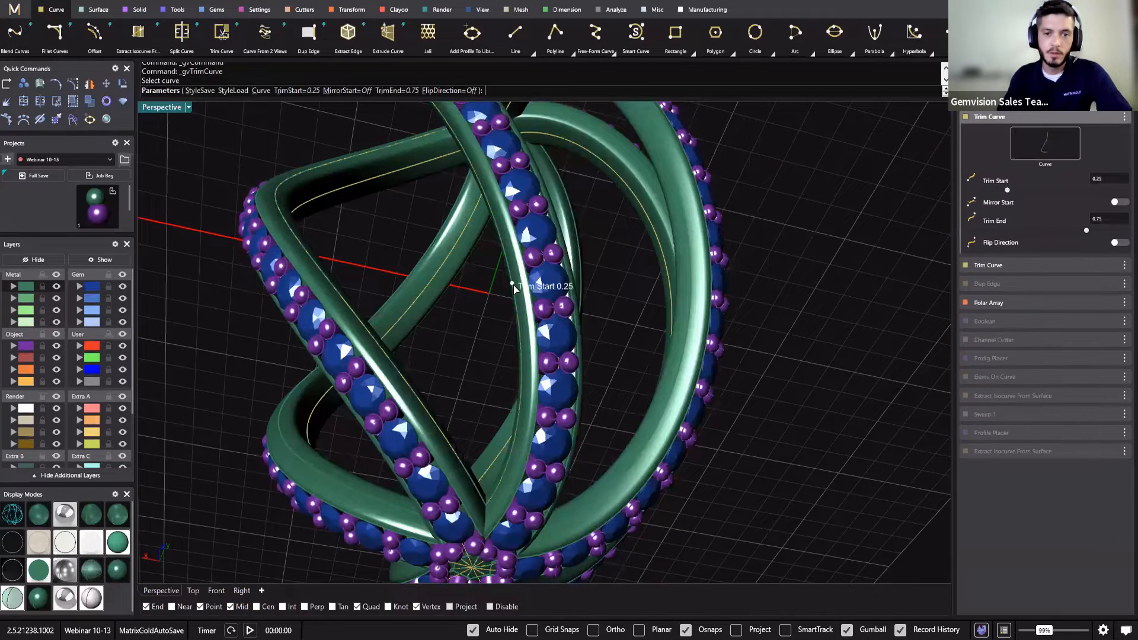
drag(539, 449, 525, 478)
scroll(508, 383, down, 2)
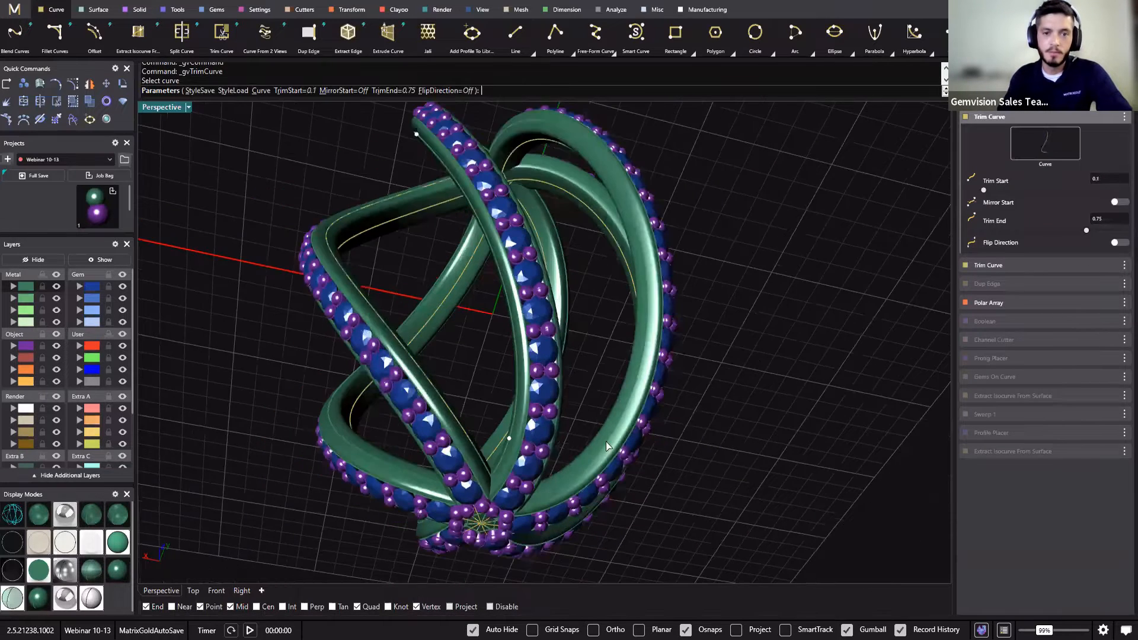
scroll(564, 429, down, 2)
right_drag(562, 422, 526, 345)
scroll(526, 324, up, 1)
drag(533, 350, 519, 309)
key(Return)
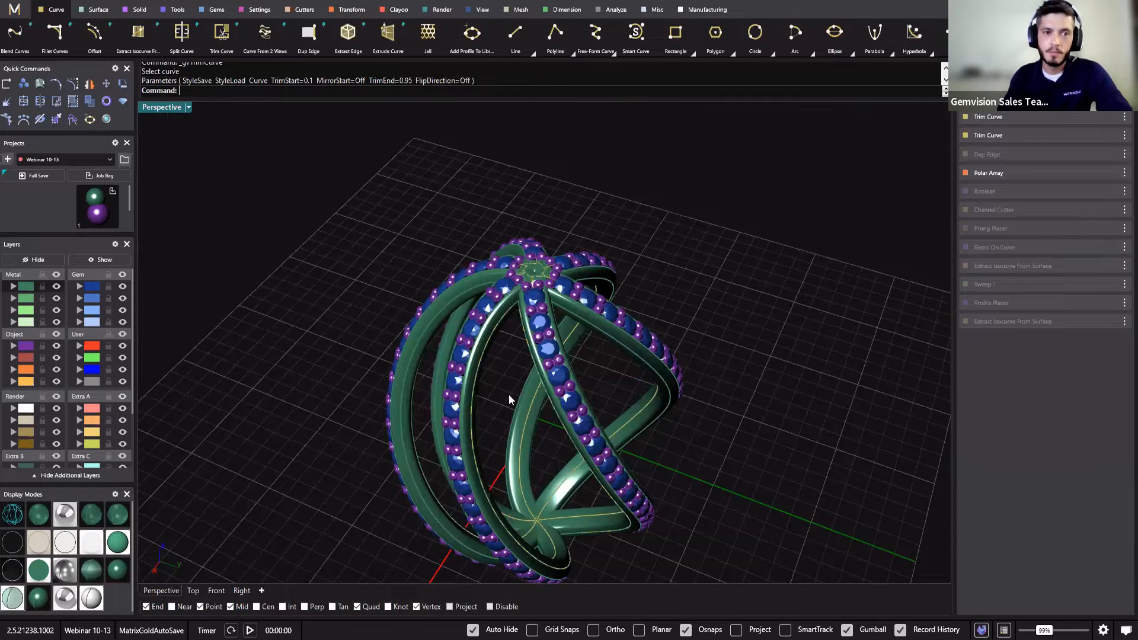
Move both trimmed edge curves to the red User 01 layer.
right_drag(431, 314, 522, 332)
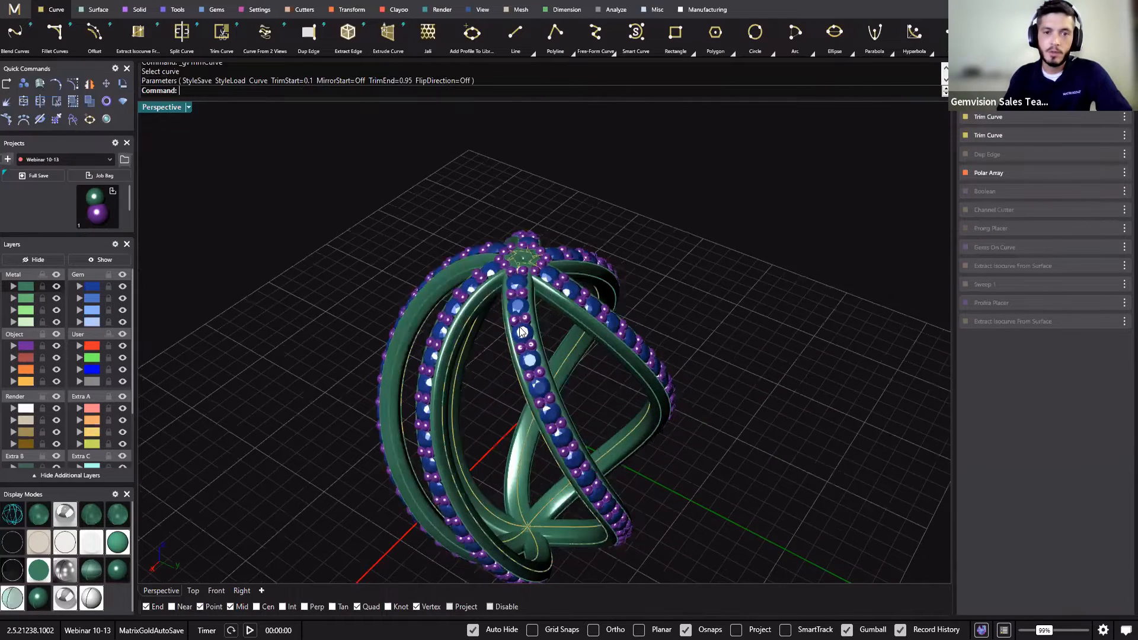
scroll(519, 334, up, 3)
click(382, 433)
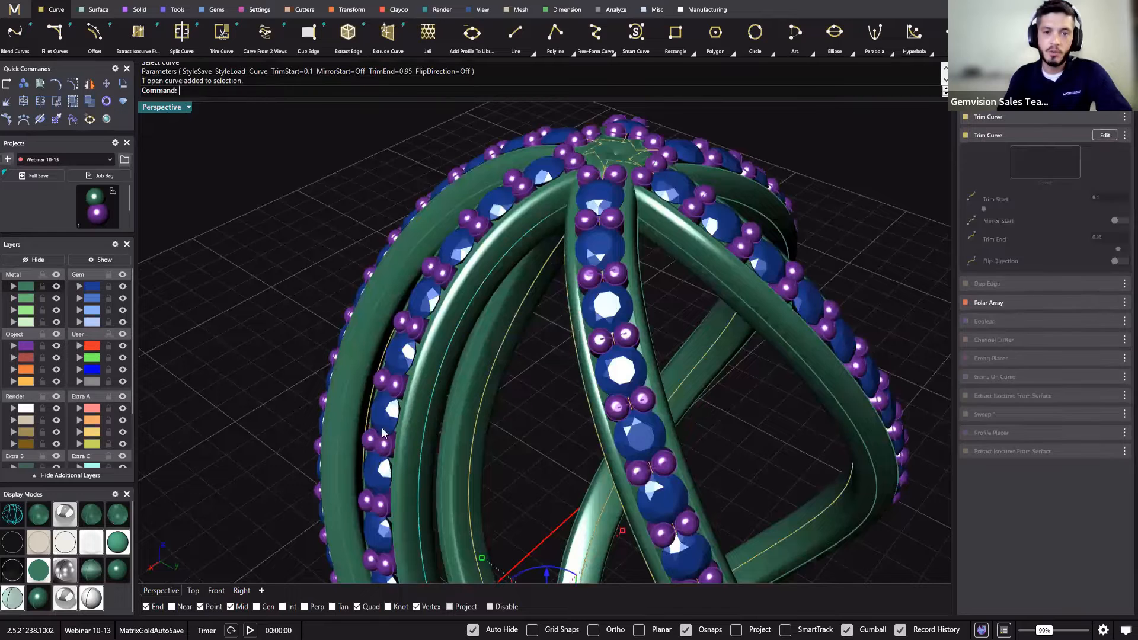
click(82, 349)
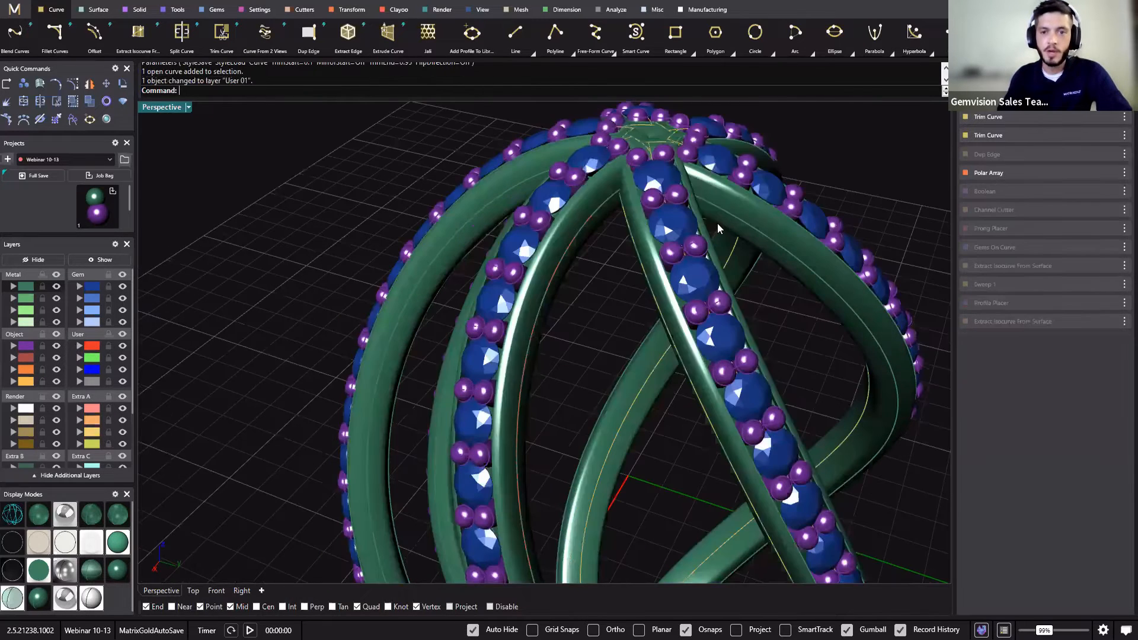
click(718, 228)
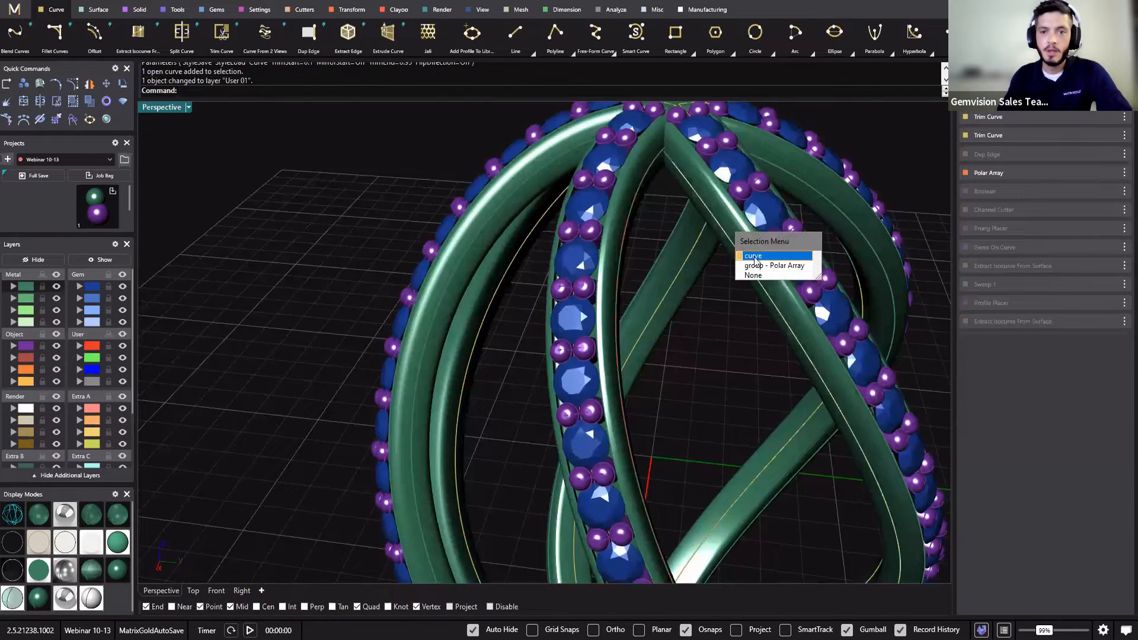
click(752, 262)
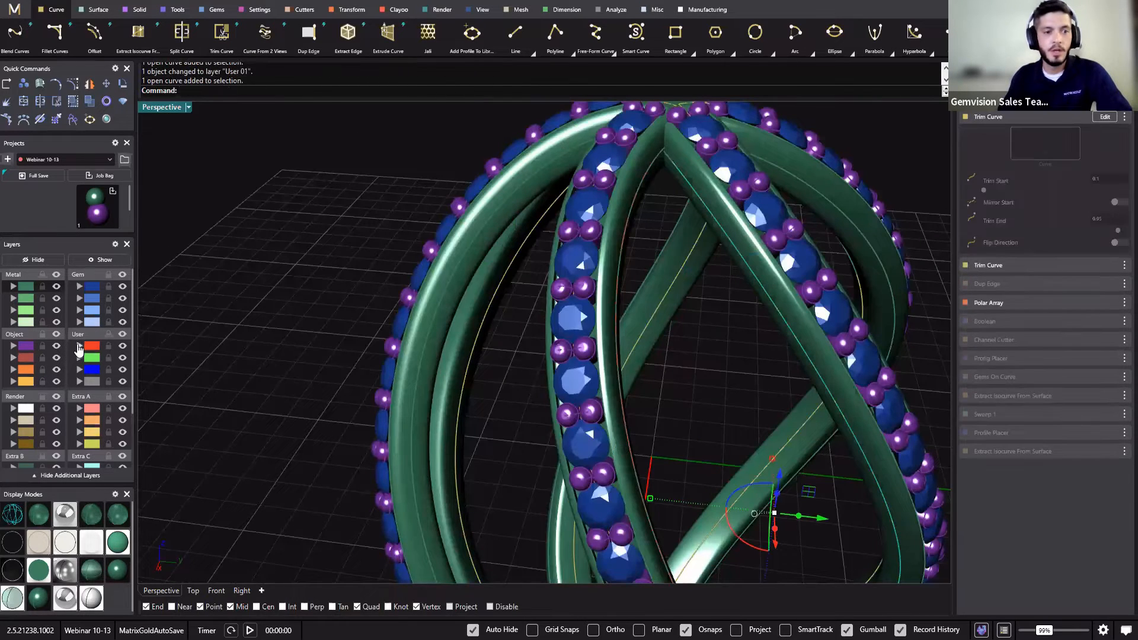
click(79, 349)
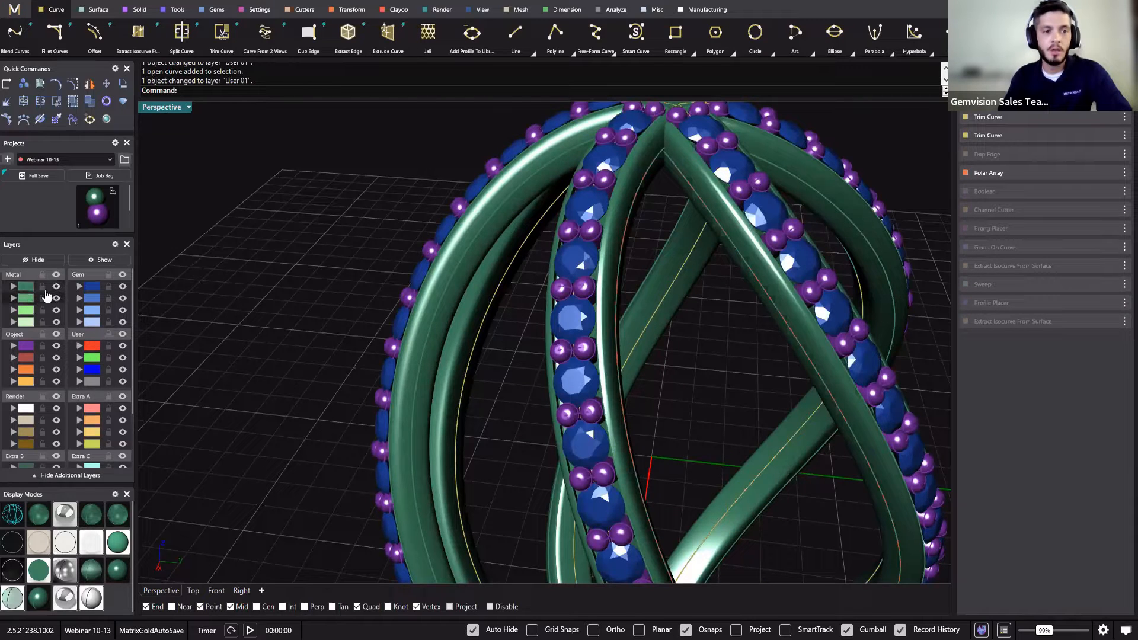
Hide the layers of the metal bands, gems, prongs and yellow construction curves, leaving only the two red trimmed curves displayed.
click(56, 286)
click(122, 286)
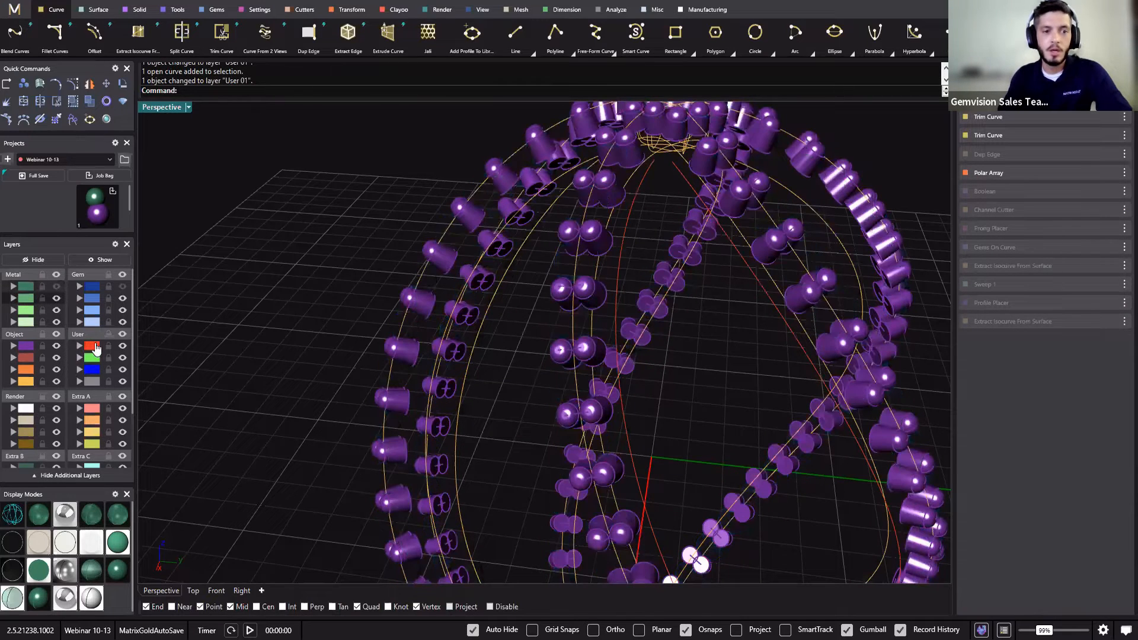
click(56, 347)
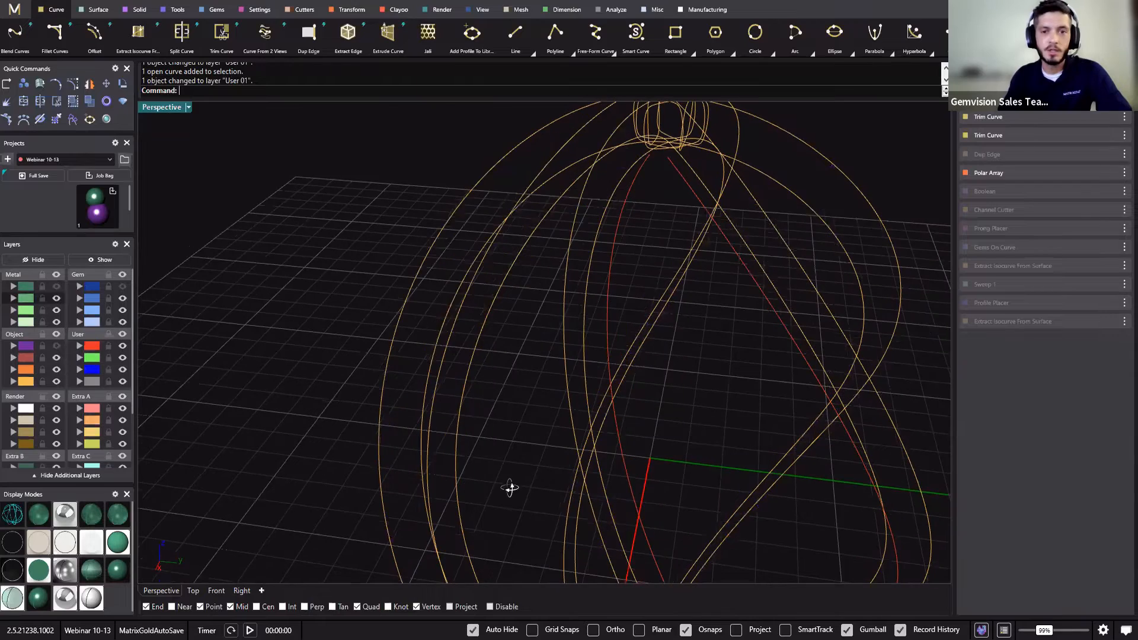
click(616, 271)
right_drag(604, 279, 114, 409)
shift+click(589, 269)
key(Escape)
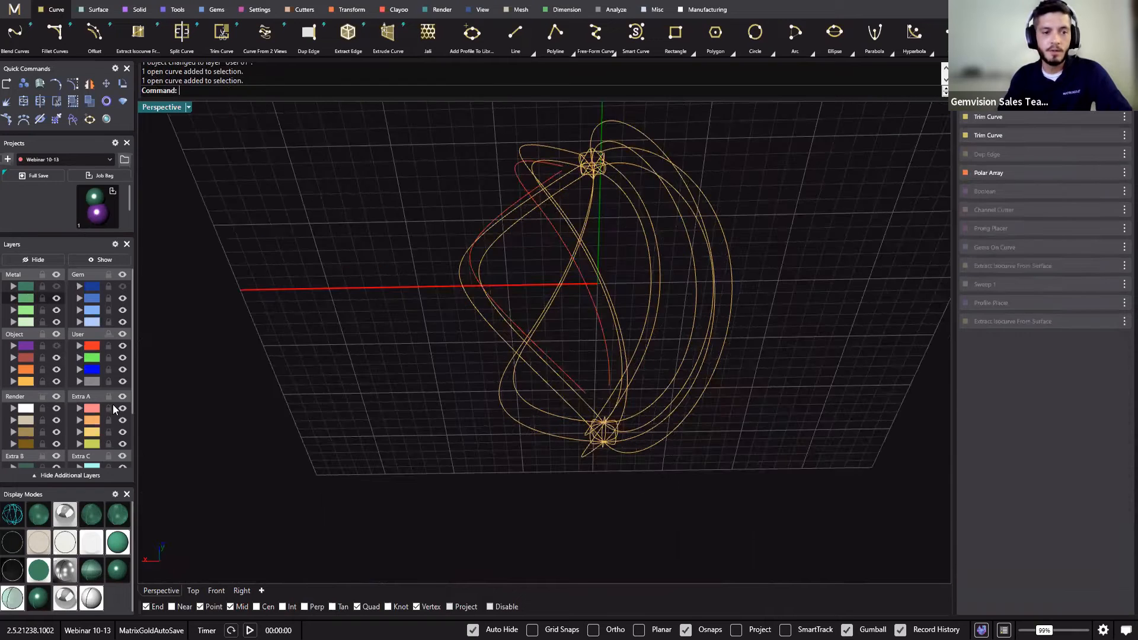
click(56, 381)
right_drag(259, 337, 113, 36)
Loft a surface between the two trimmed curves, using Normal style and Do not simplify.
click(88, 10)
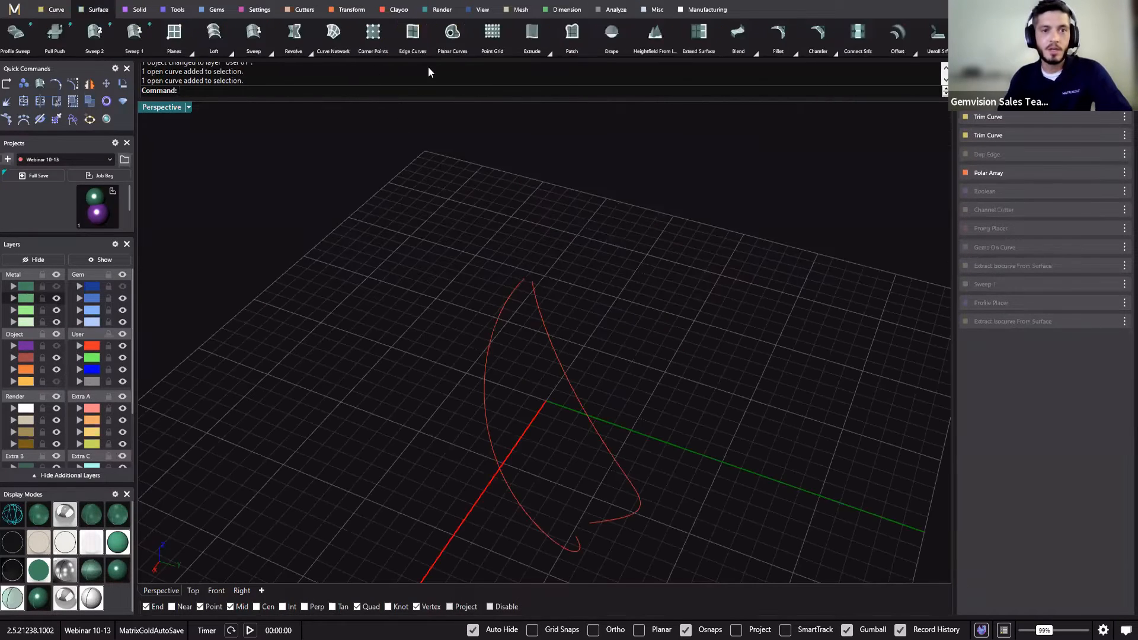
text(l)
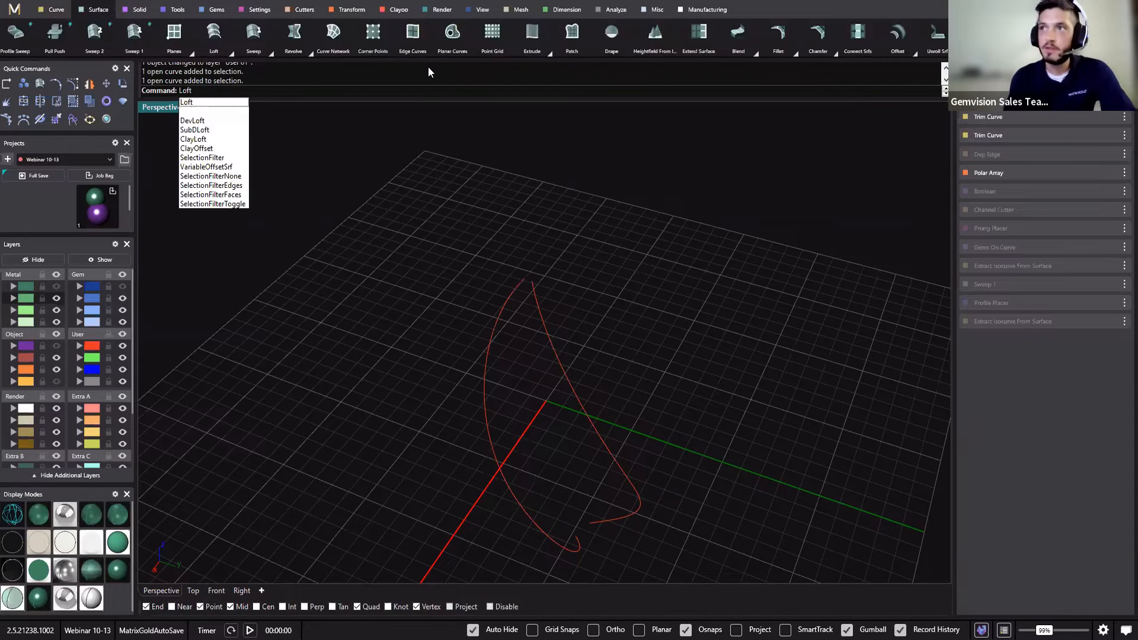
key(Return)
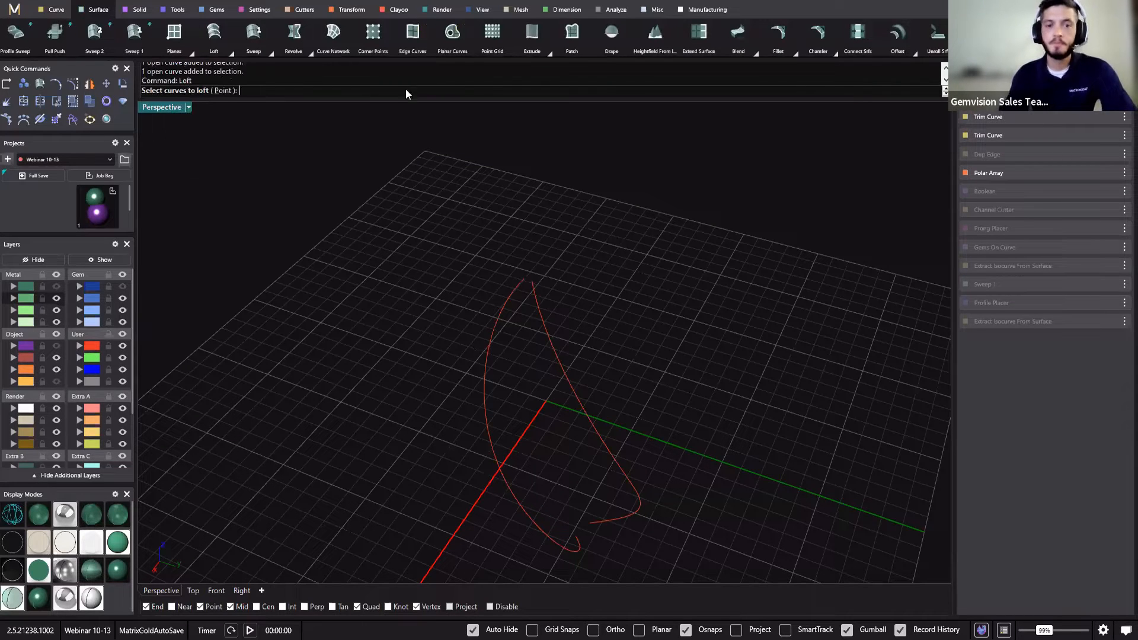
click(497, 321)
click(544, 321)
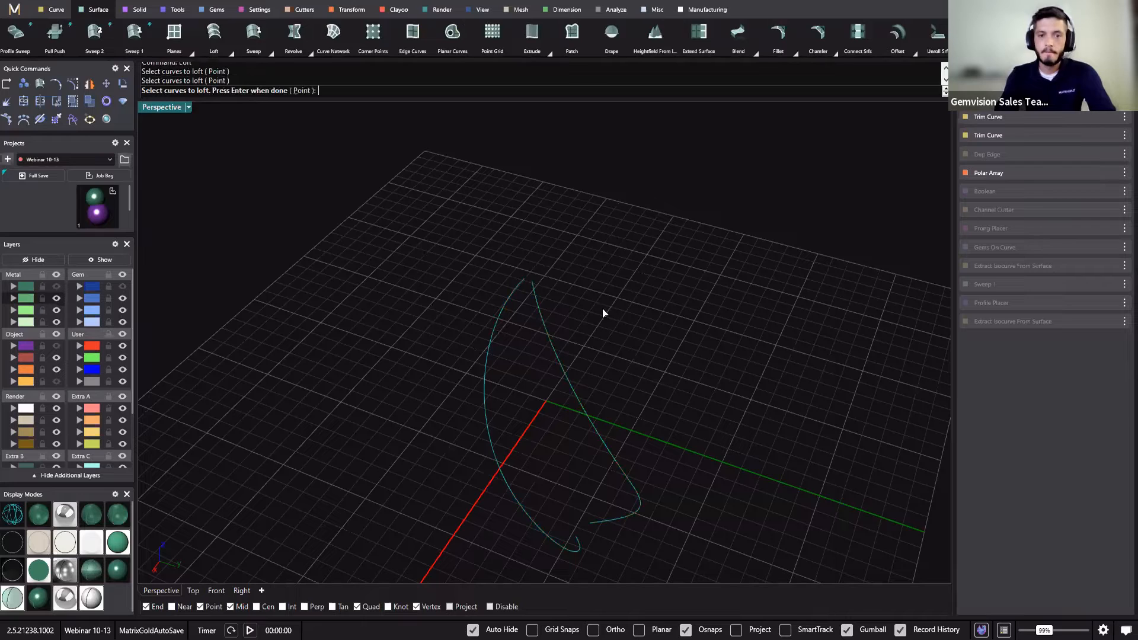
key(Return)
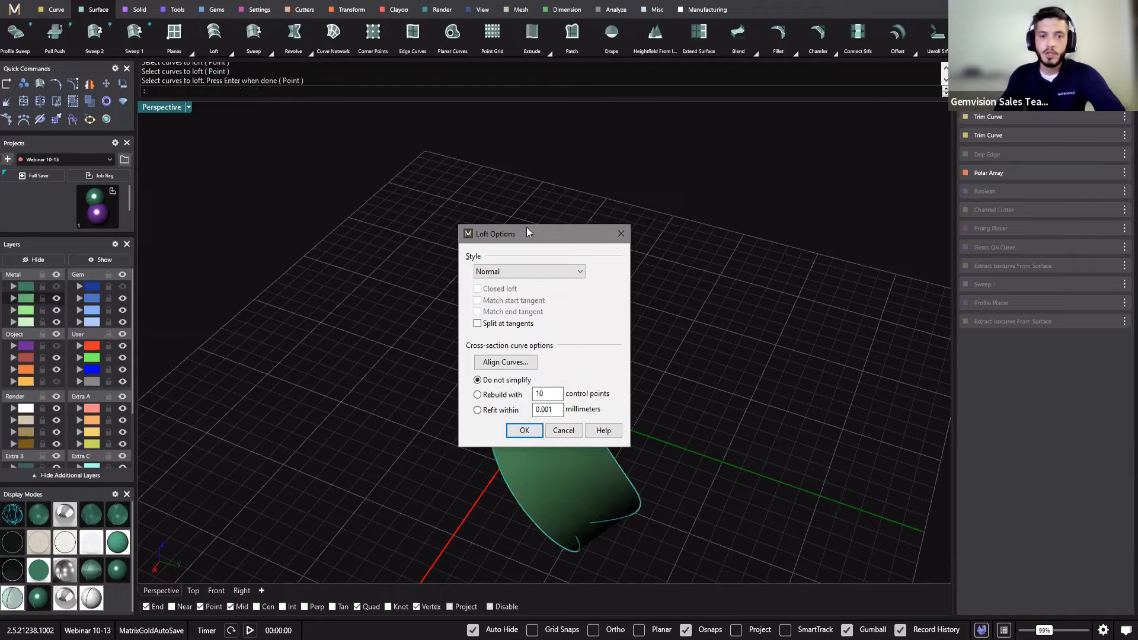
drag(534, 235, 781, 195)
right_drag(633, 320, 460, 134)
right_drag(698, 391, 652, 178)
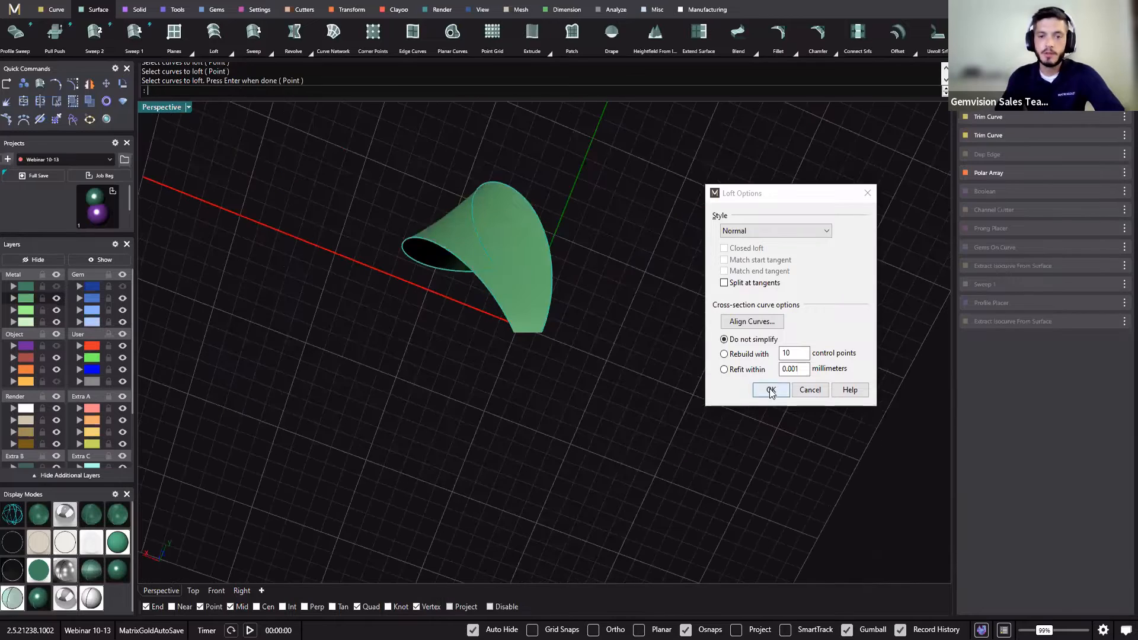
click(769, 388)
Create the flat UV boundary curve of the lofted surface with CreateUVCrv.
click(470, 211)
right_drag(651, 355, 853, 403)
click(642, 332)
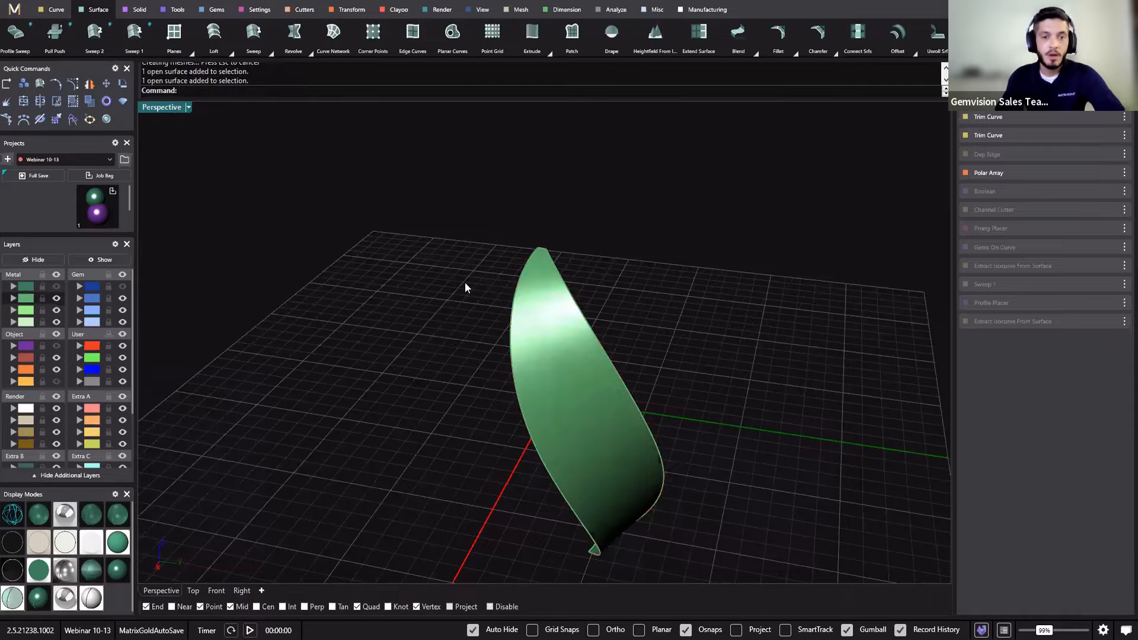
click(531, 287)
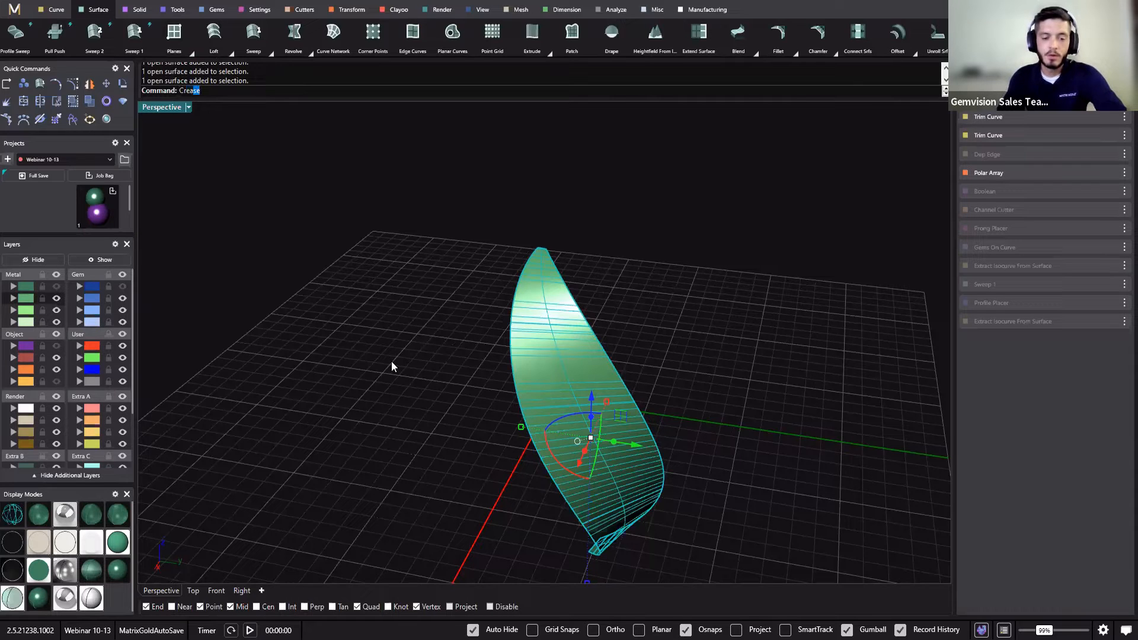
text(teUVCrv)
key(Return)
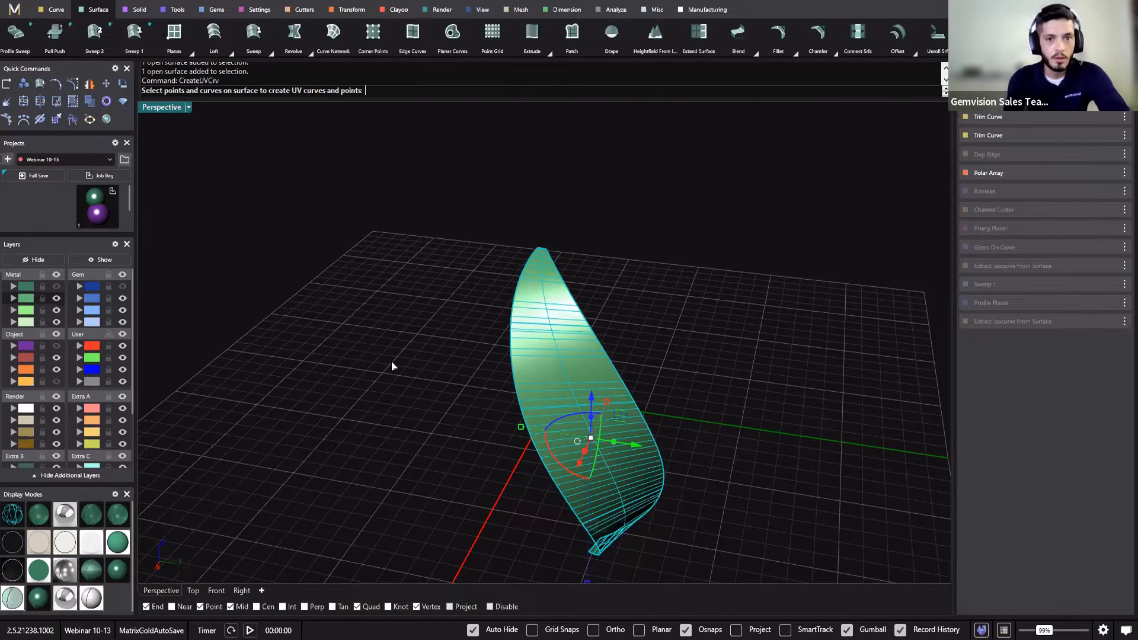
right_drag(455, 299, 570, 443)
key(Return)
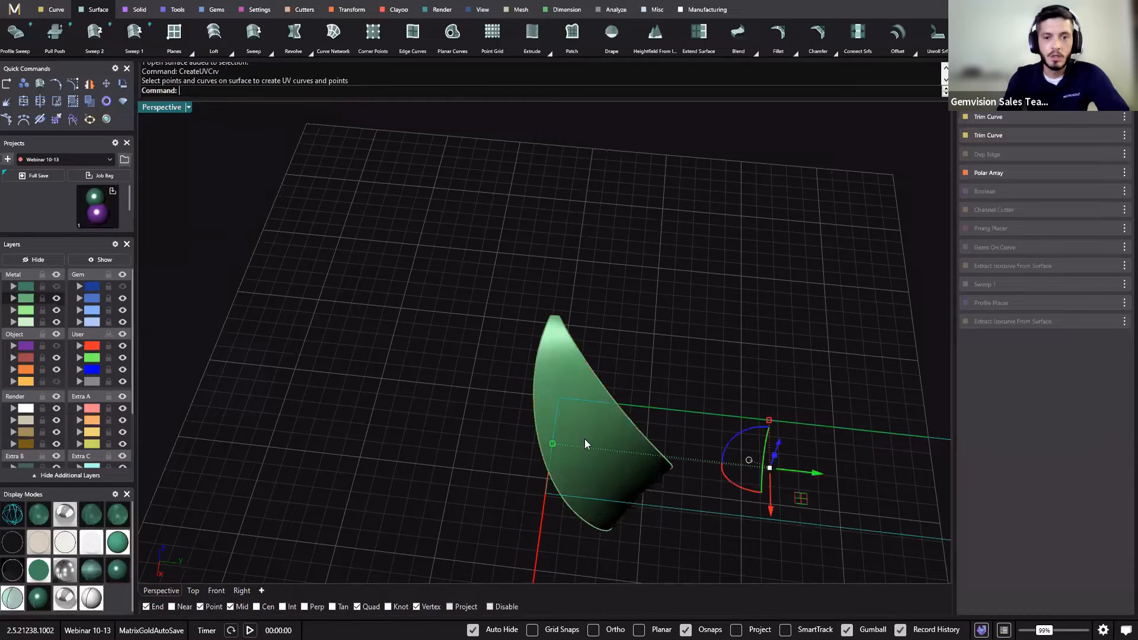
right_drag(830, 520, 203, 158)
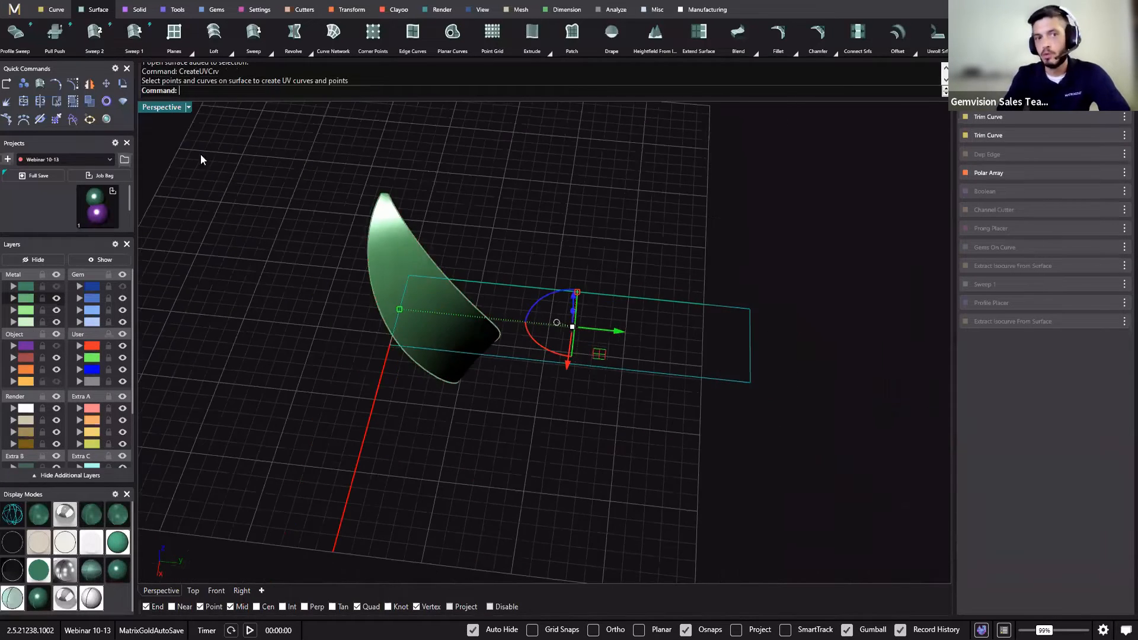
click(676, 499)
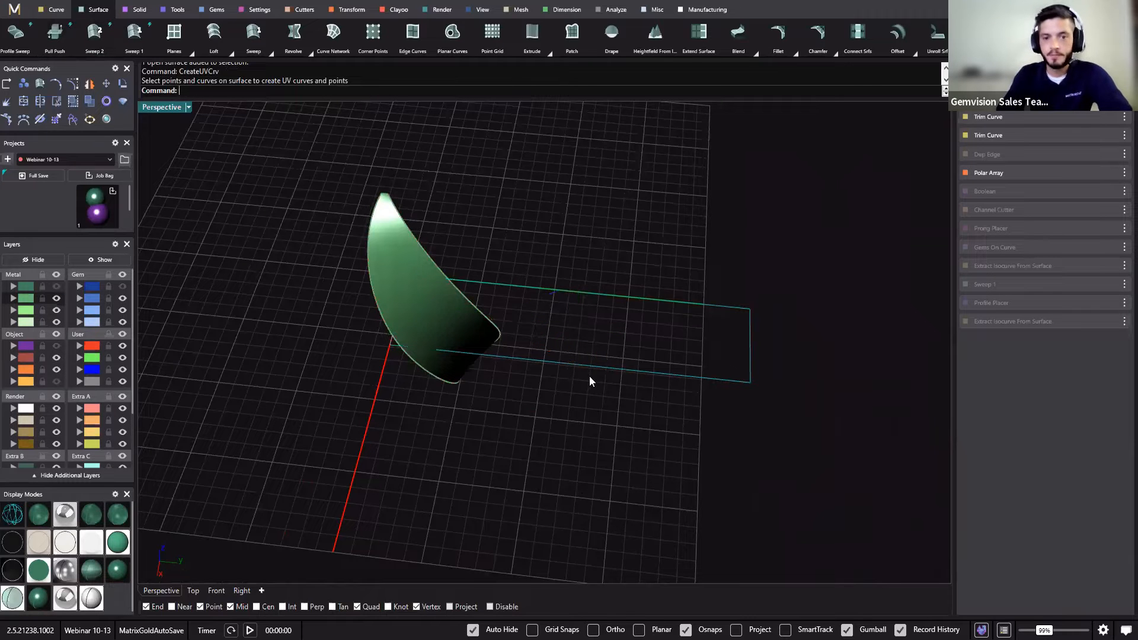
Center the rectangular UV curve on the world origin in all three axes and move it along the X axis, clear of the lofted surface.
click(585, 368)
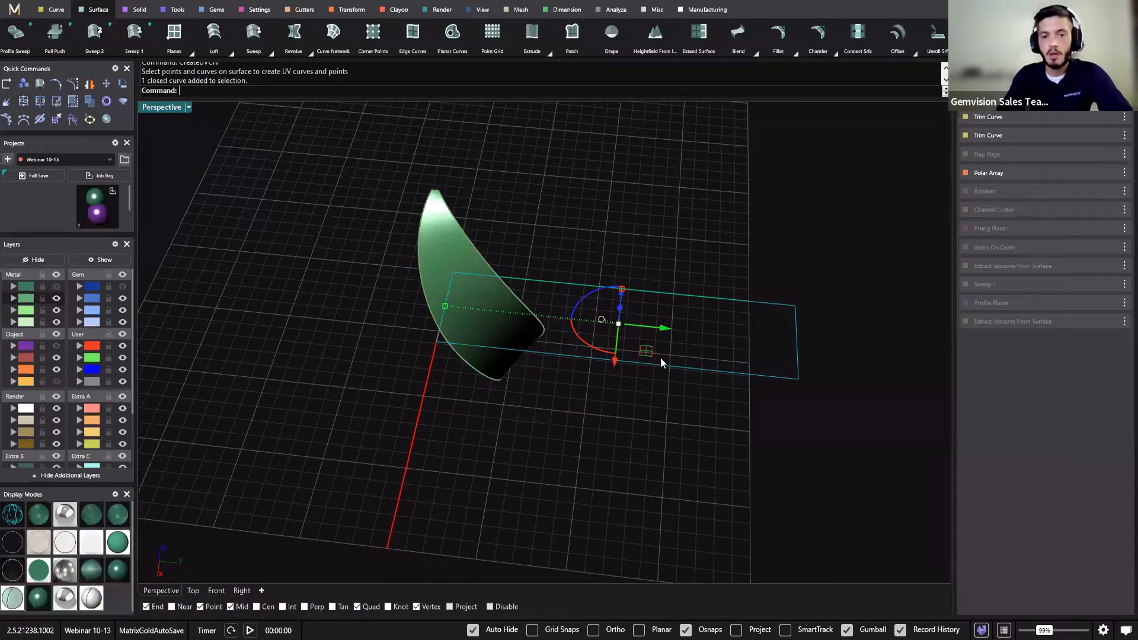
right_drag(660, 358, 605, 355)
key(c)
drag(463, 287, 536, 192)
click(578, 302)
right_drag(686, 436, 688, 441)
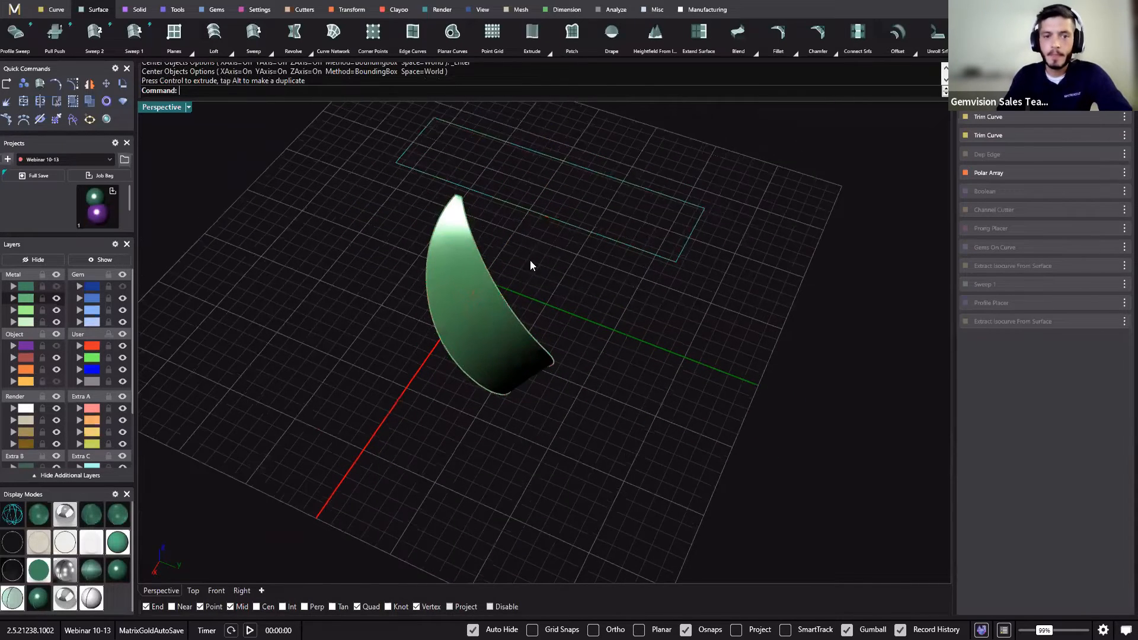
Create a flat surface from the rectangular UV curve with the Make Surface action.
click(531, 264)
right_drag(531, 264, 660, 393)
right_drag(532, 287, 369, 143)
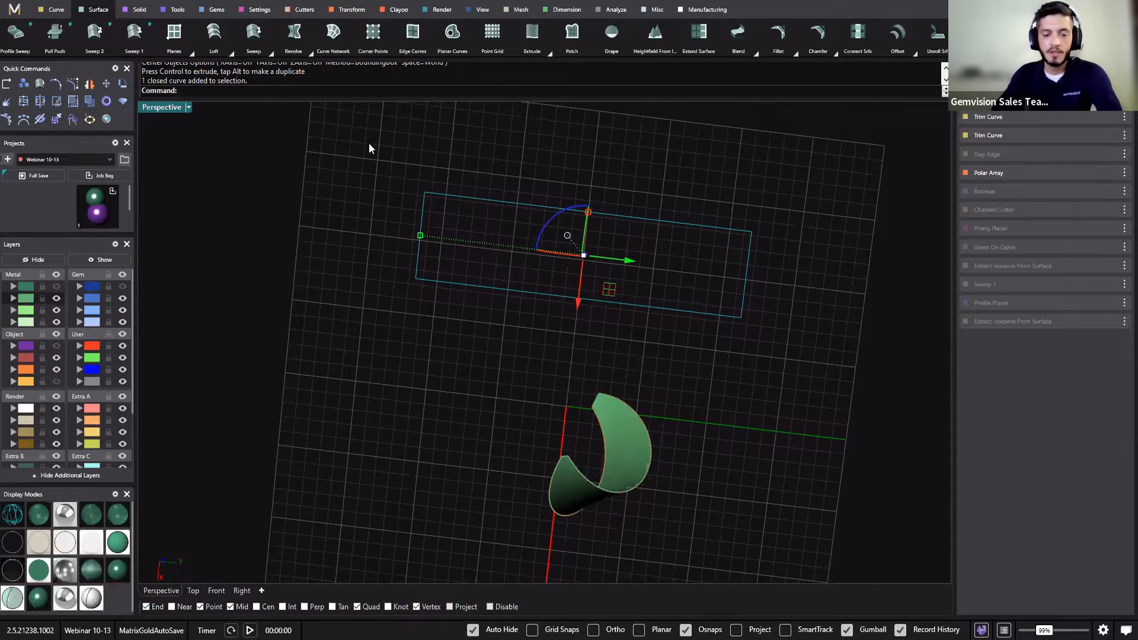
right_click(369, 143)
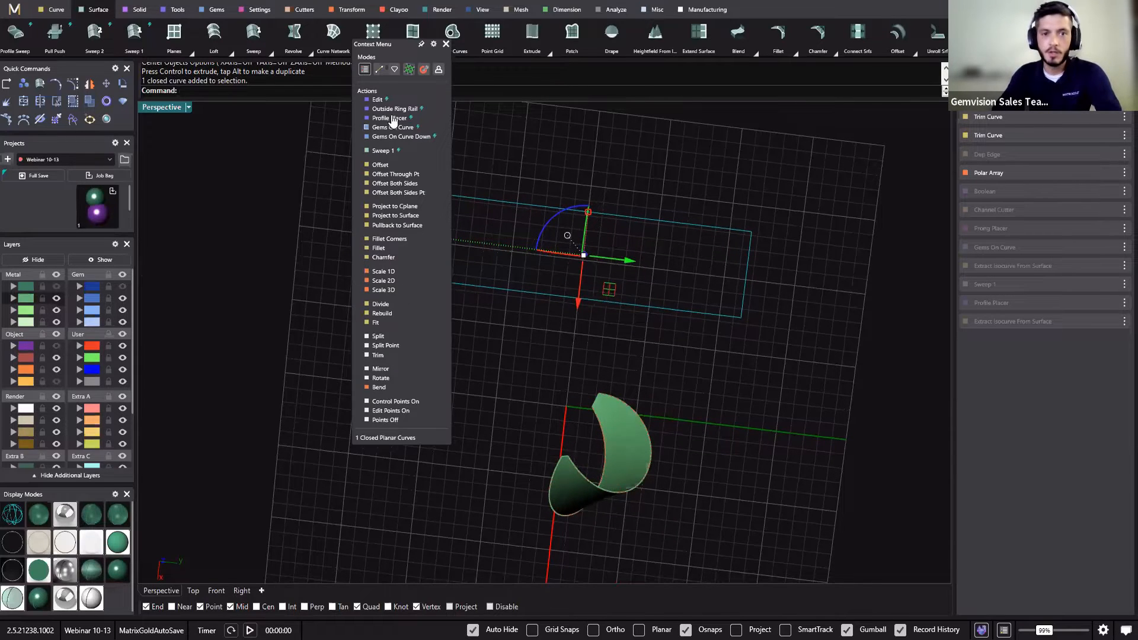
click(409, 70)
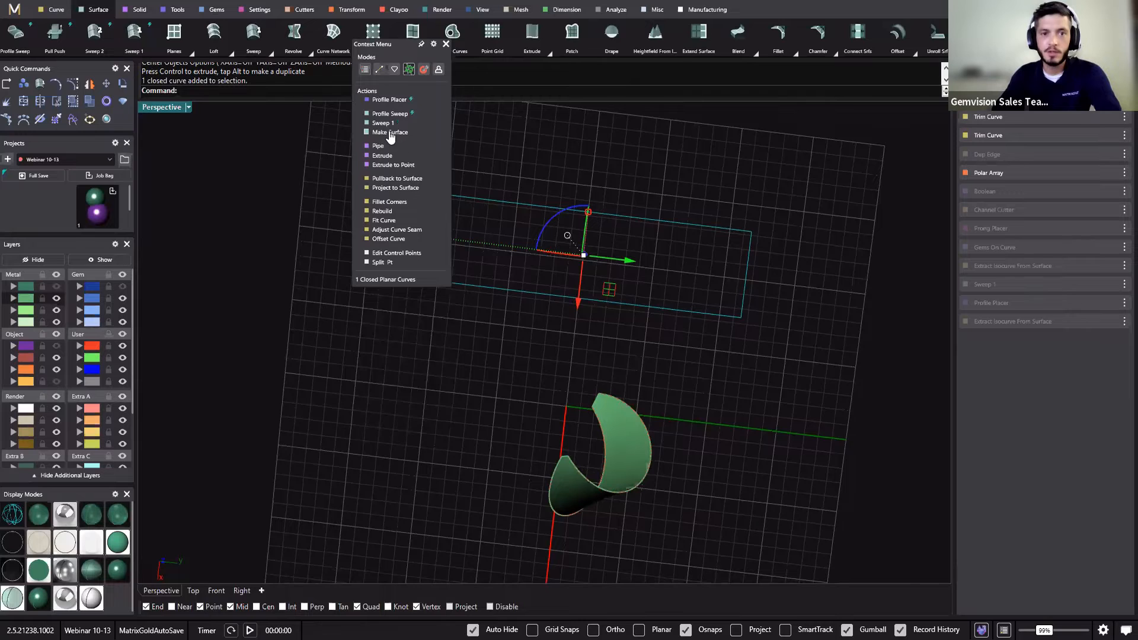
click(387, 132)
Select the curved lofted surface and the flat rectangular surface in turn to compare them.
right_drag(497, 381, 539, 328)
click(539, 328)
click(439, 415)
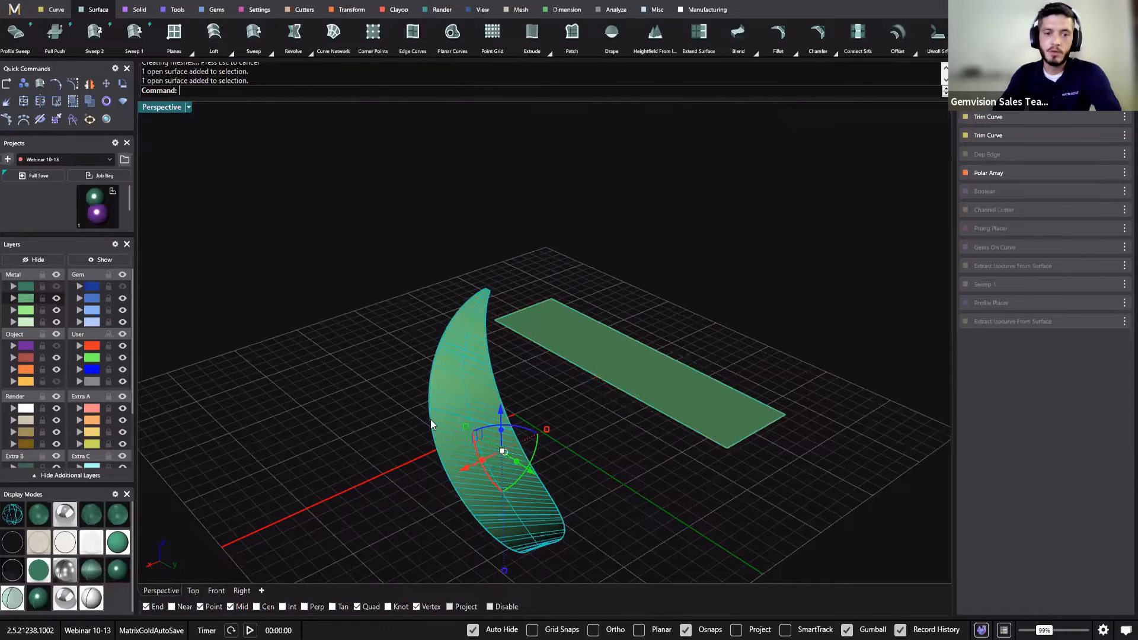
click(659, 403)
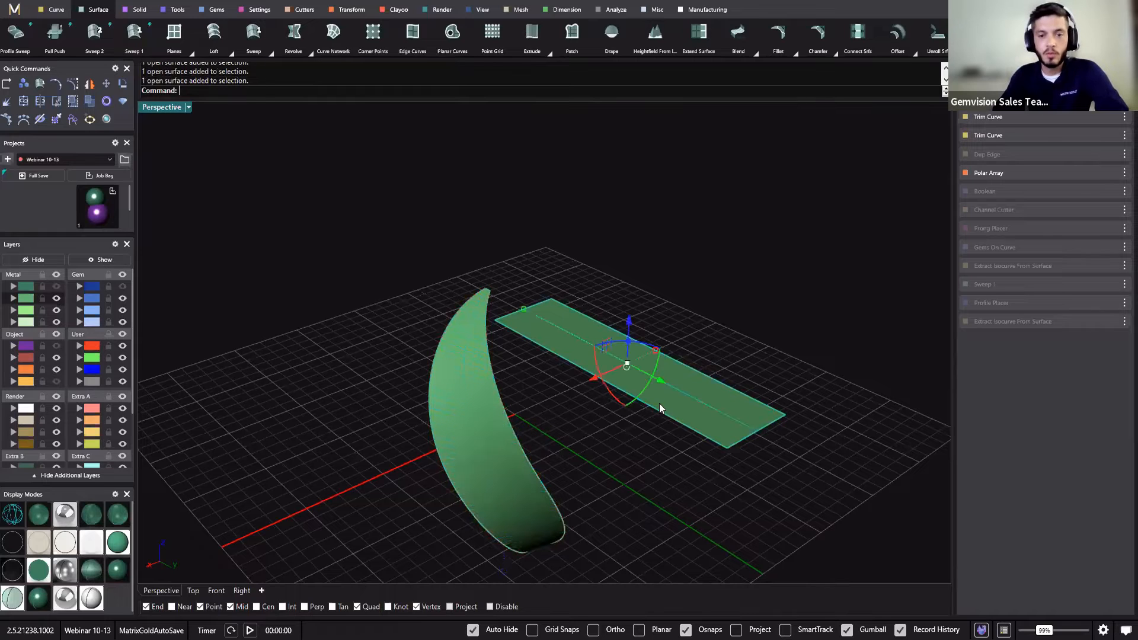
Show the layers of the metal bands, gems and prongs again around the lofted surface.
right_drag(608, 445, 59, 291)
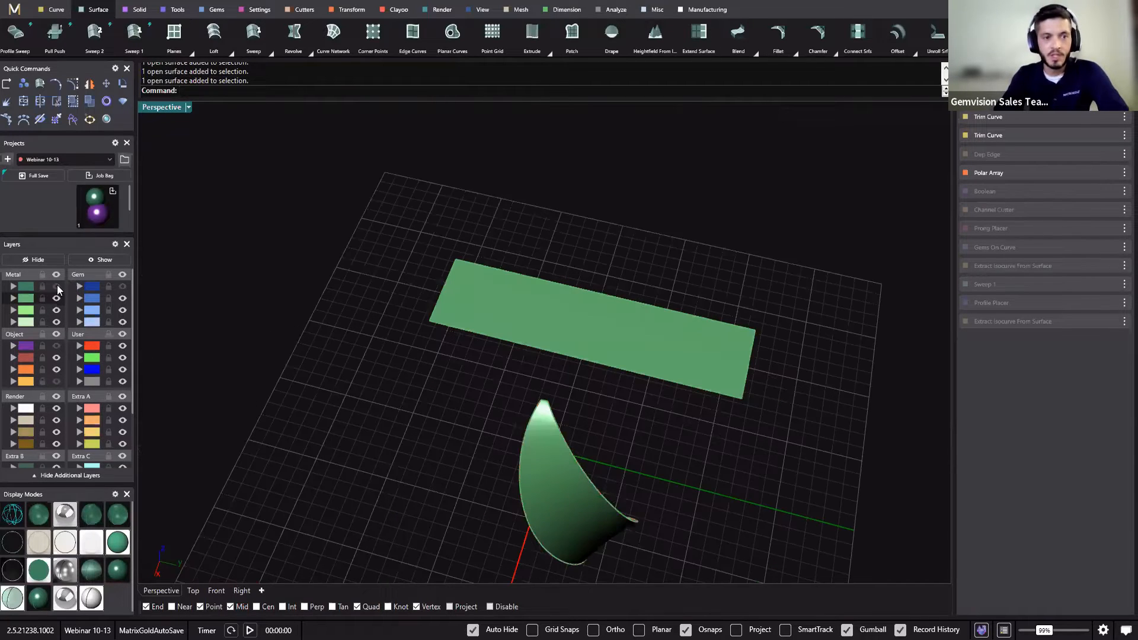
click(56, 286)
click(123, 322)
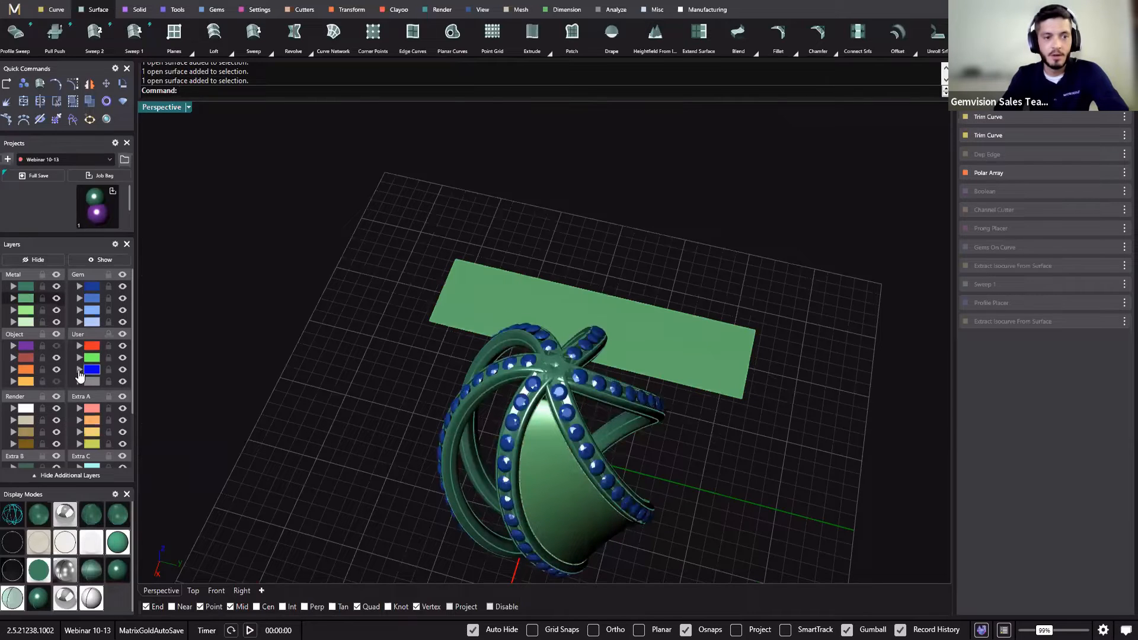
click(57, 346)
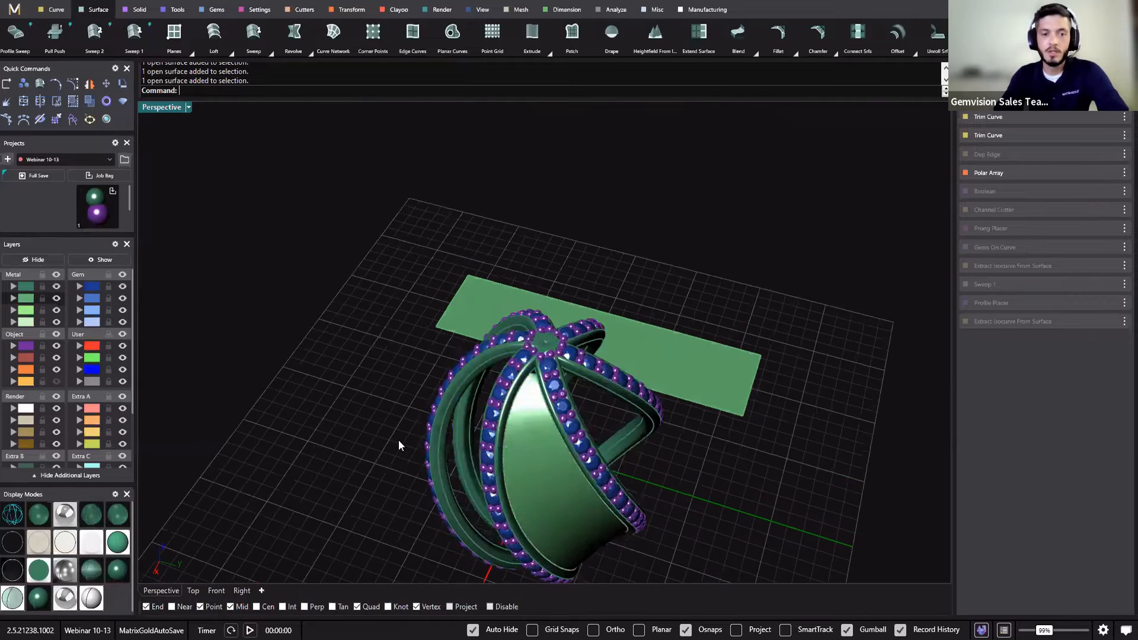
click(433, 308)
click(251, 224)
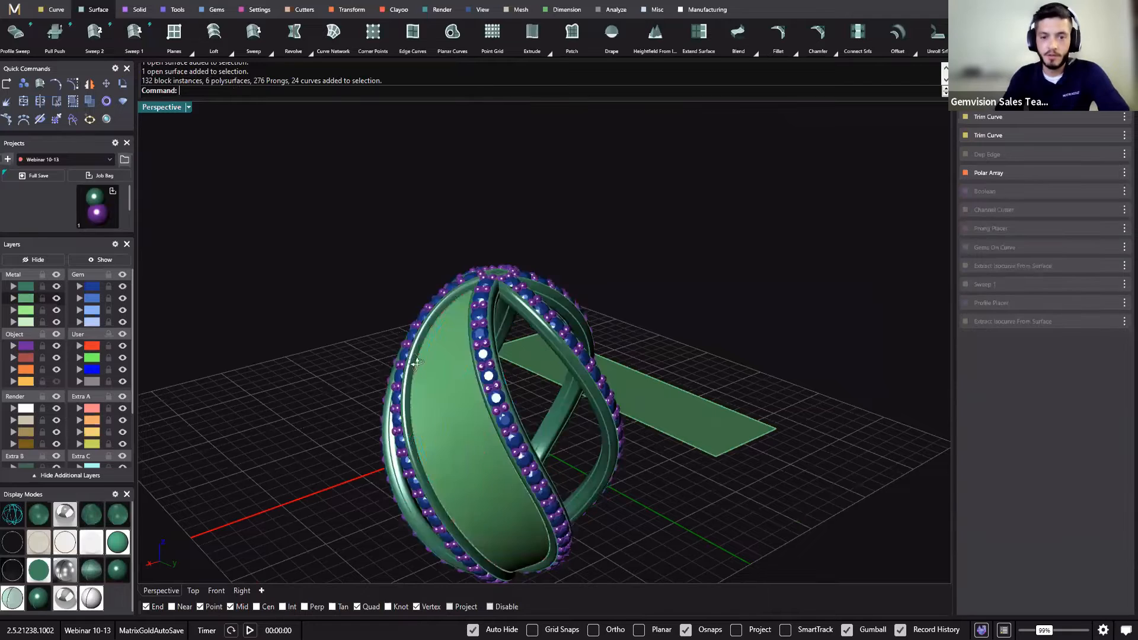
right_drag(474, 307, 547, 291)
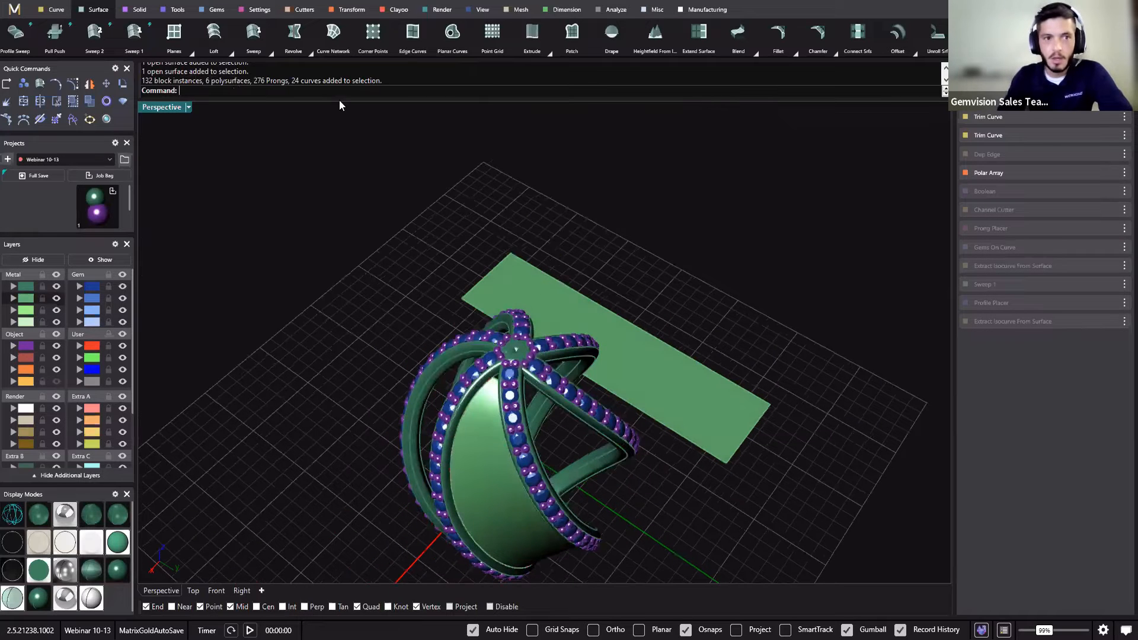
Start the Jali tool on the flat rectangular surface and open its pattern library.
right_drag(284, 136, 399, 275)
click(399, 274)
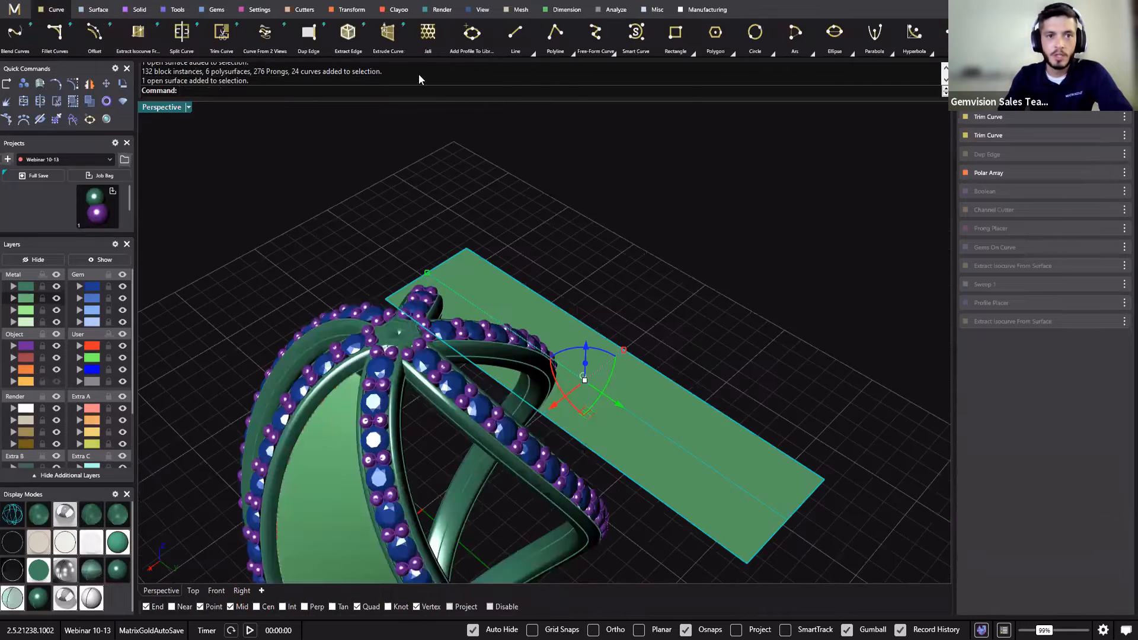
click(428, 34)
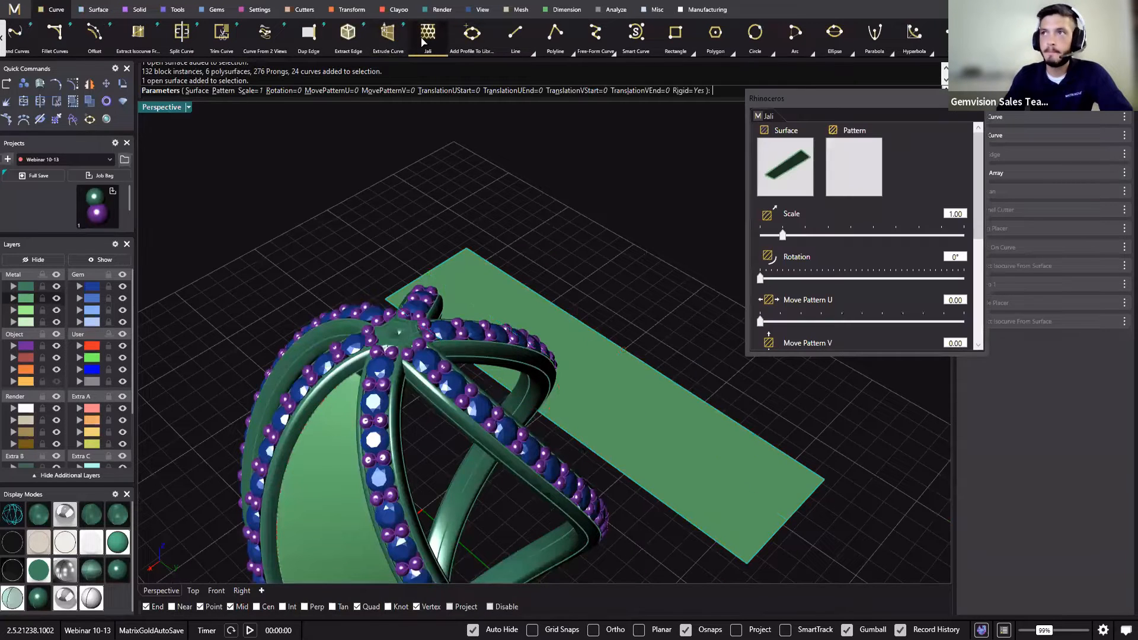
click(840, 169)
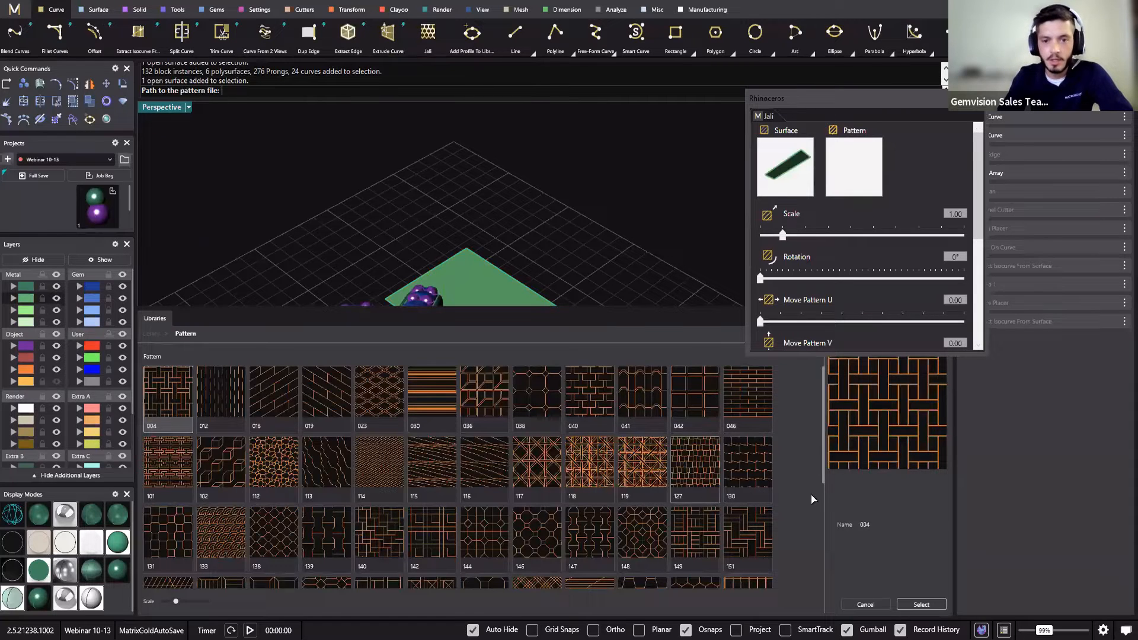
Browse the pattern library and apply the hexagonal pattern 178 to the Jali.
scroll(696, 437, down, 2)
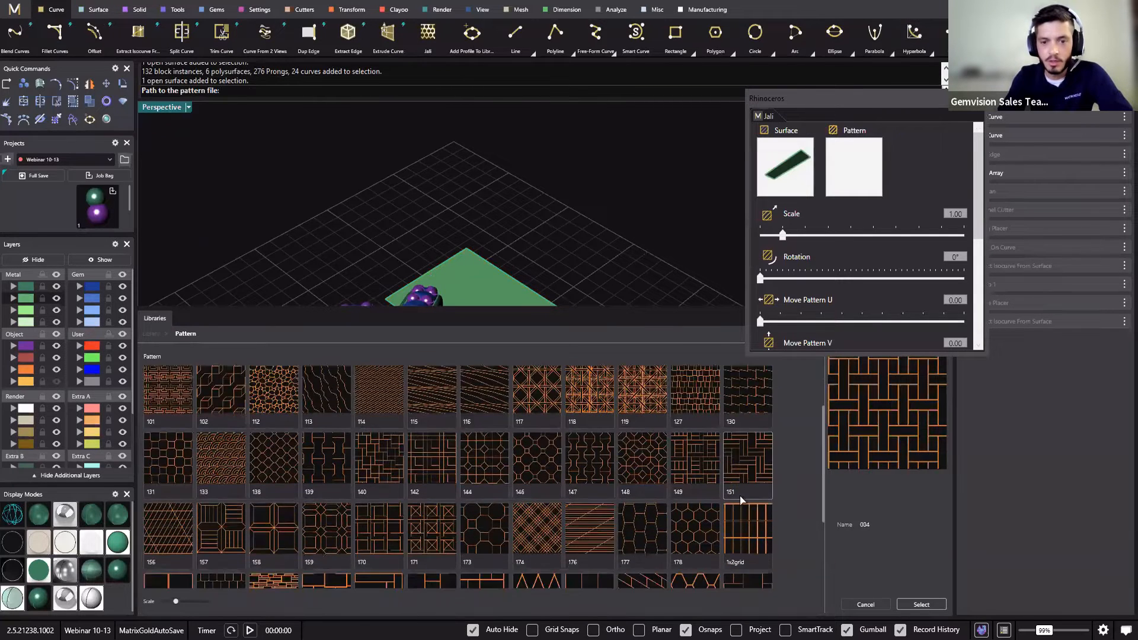
scroll(746, 513, down, 1)
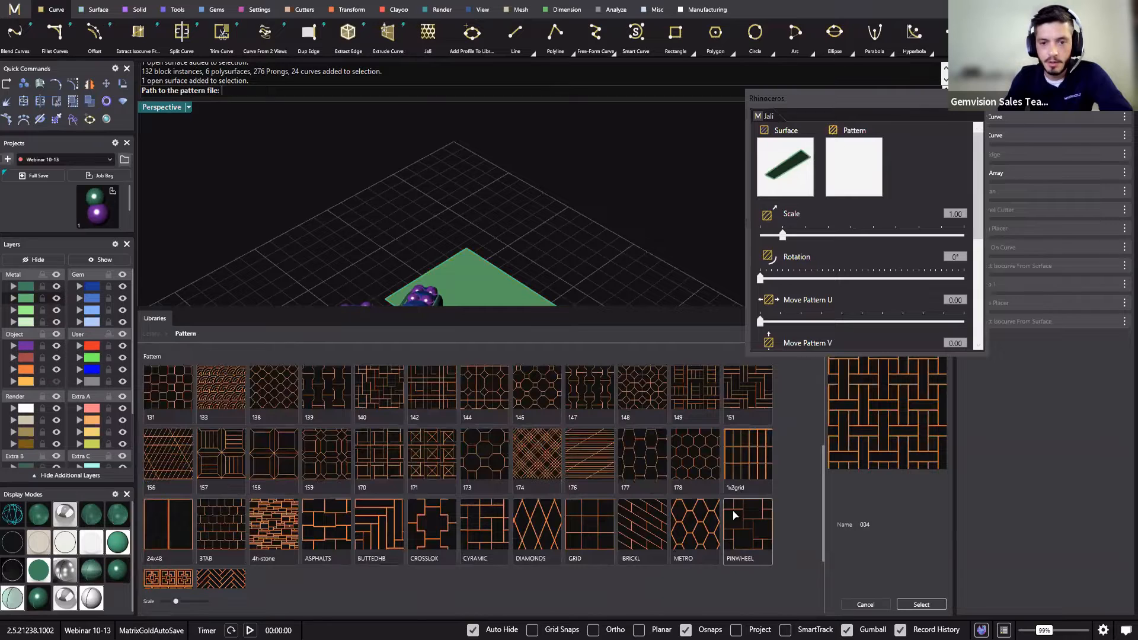
scroll(730, 513, down, 2)
scroll(705, 513, up, 2)
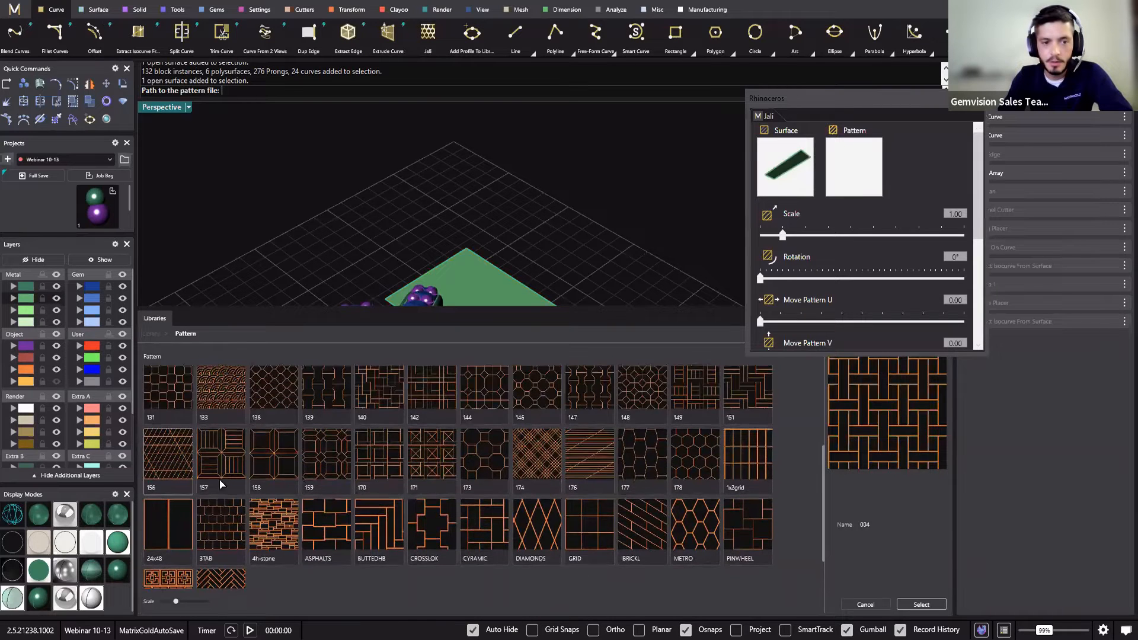
scroll(332, 462, up, 1)
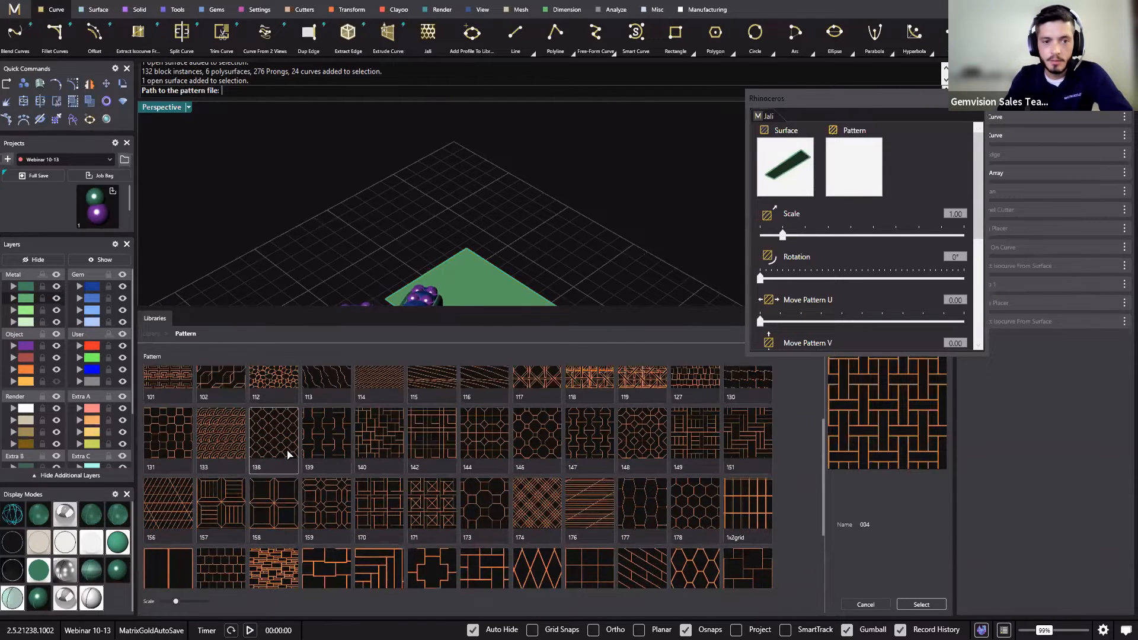
scroll(219, 452, up, 1)
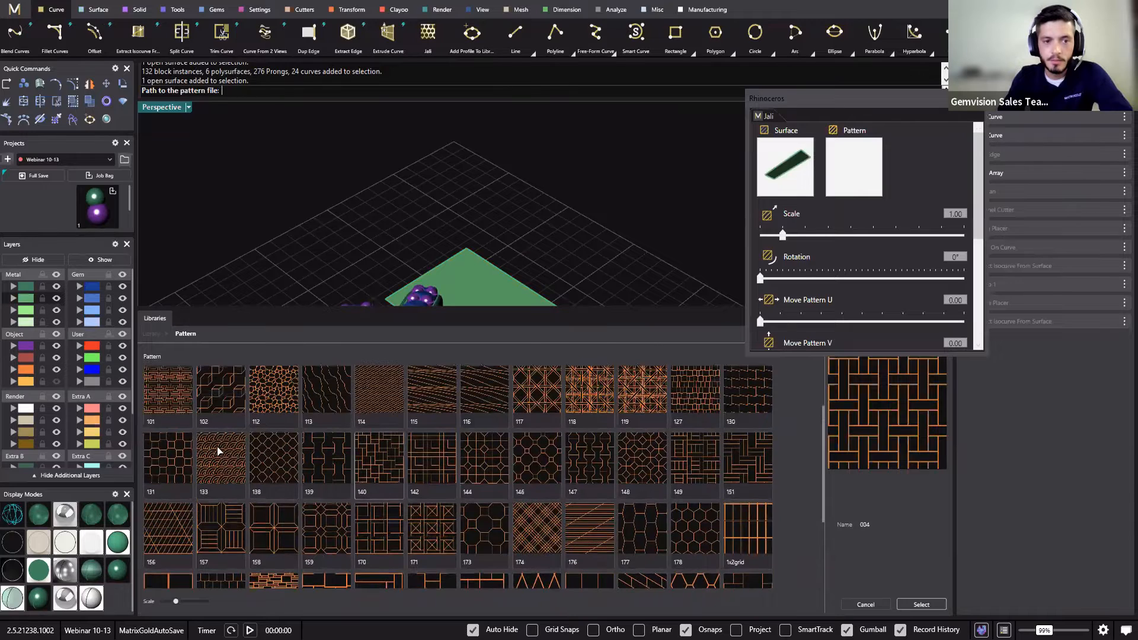
scroll(343, 482, down, 2)
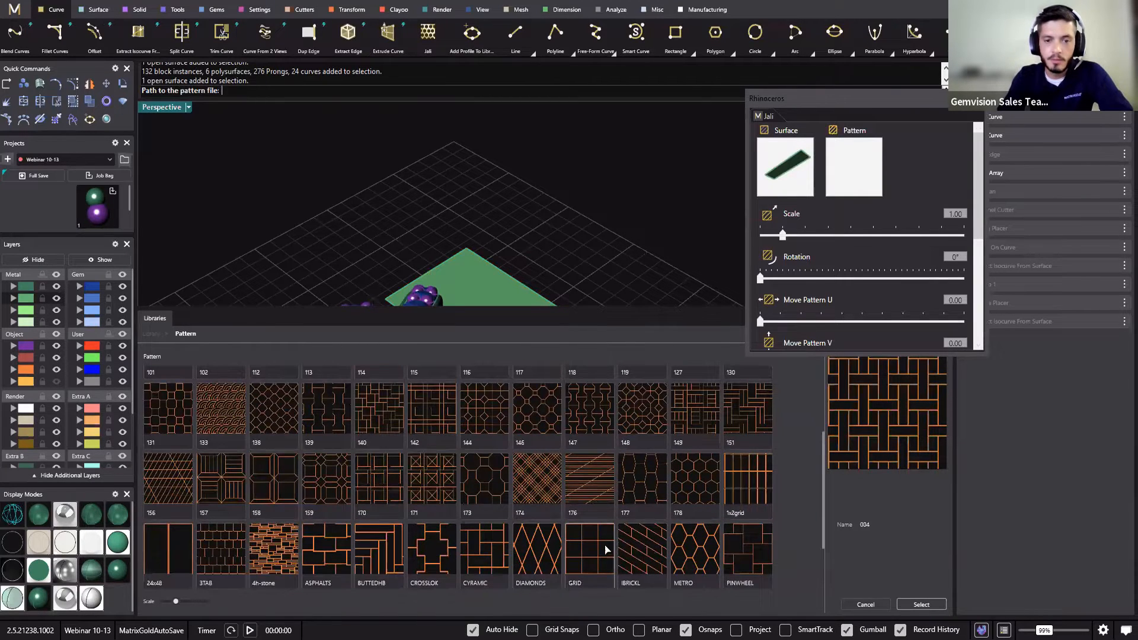
click(700, 483)
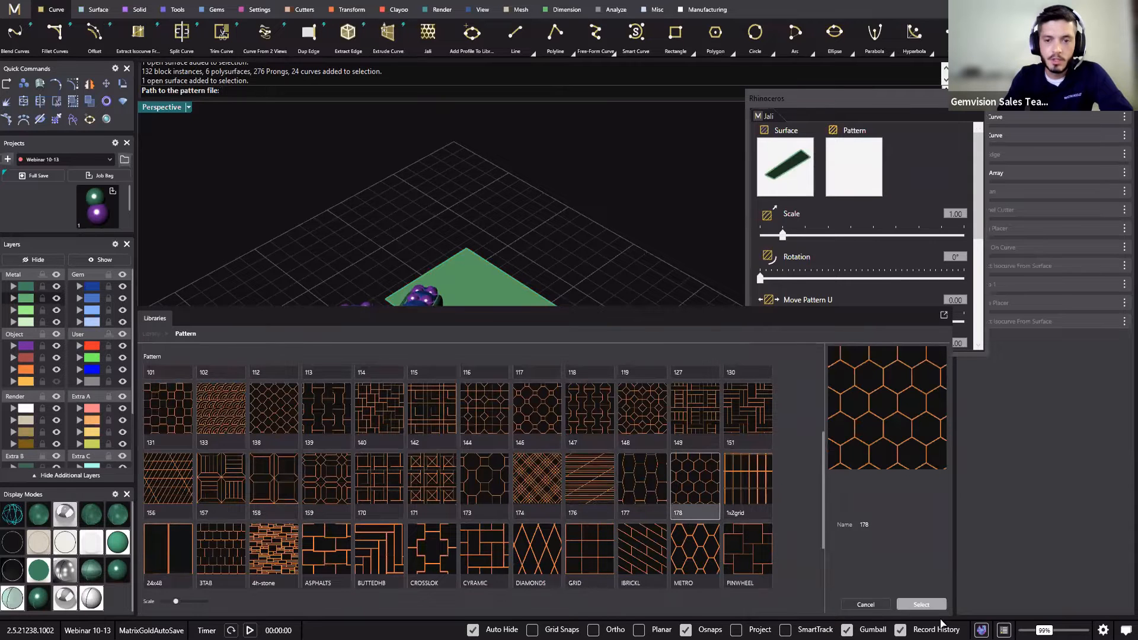
click(921, 604)
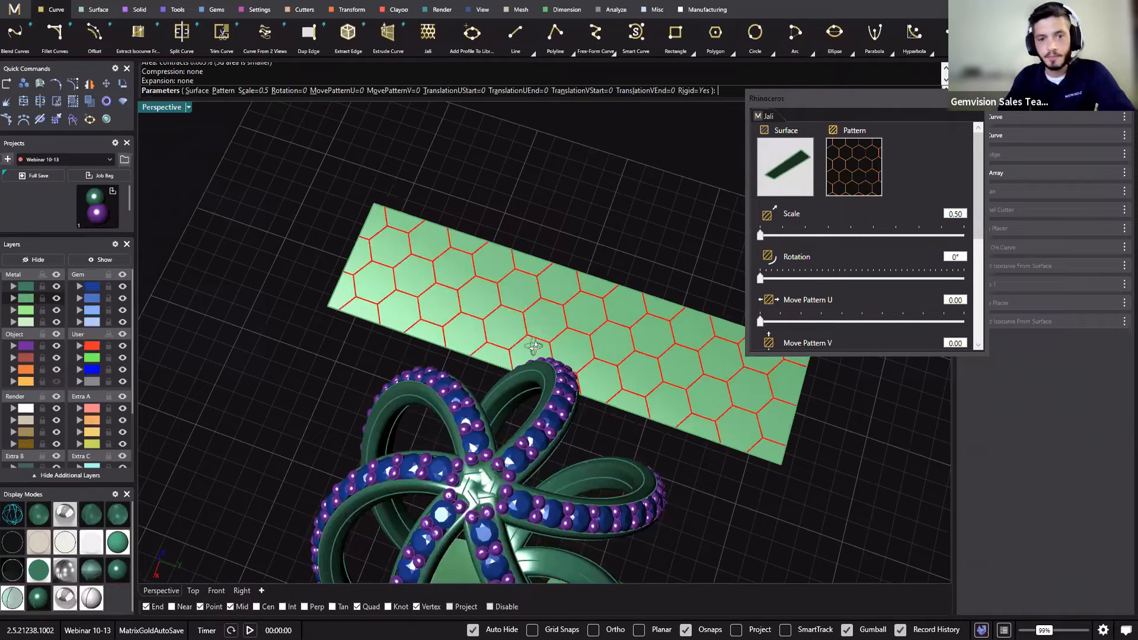
Finish the Jali with a pattern scale of 0.50 and show the hidden layer that holds its curves.
right_drag(528, 343, 276, 377)
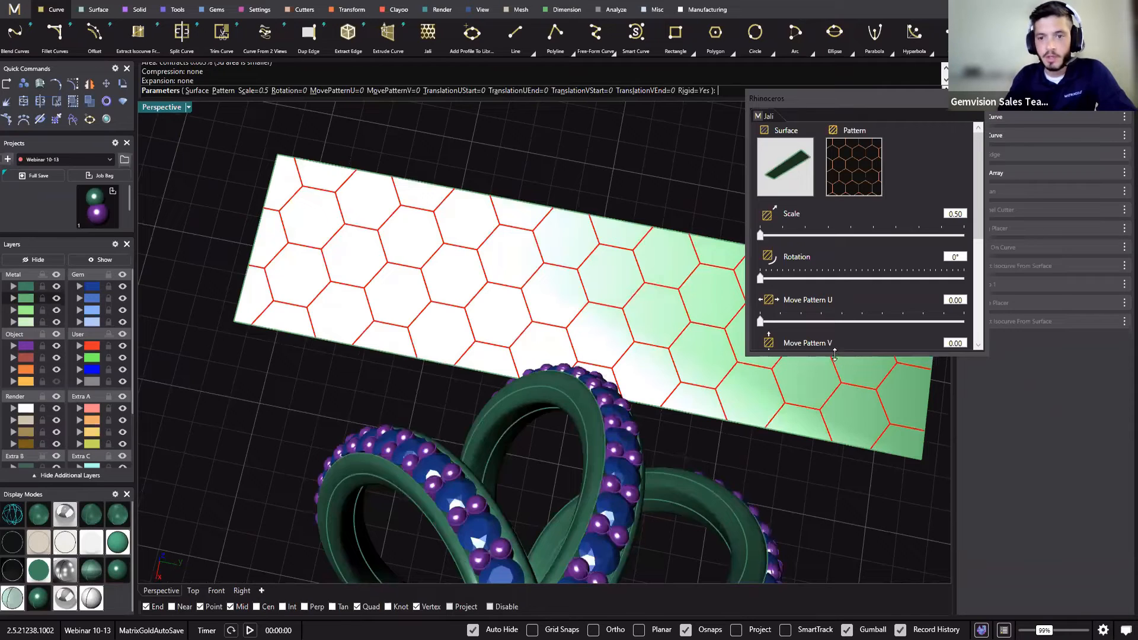
drag(838, 390, 838, 391)
key(Escape)
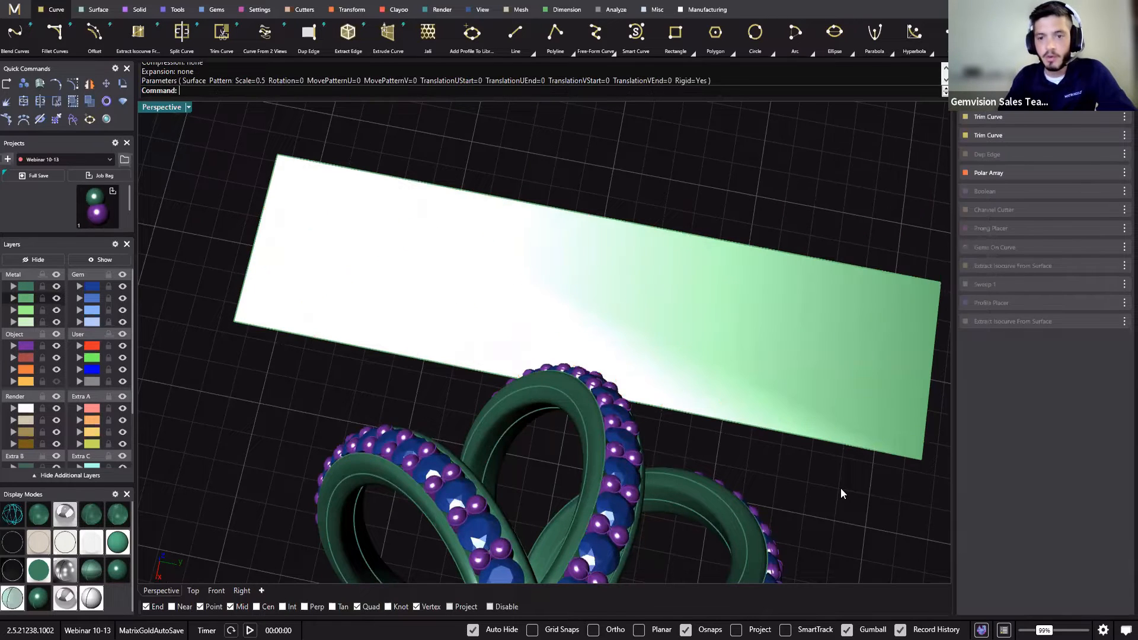
right_drag(788, 446, 228, 446)
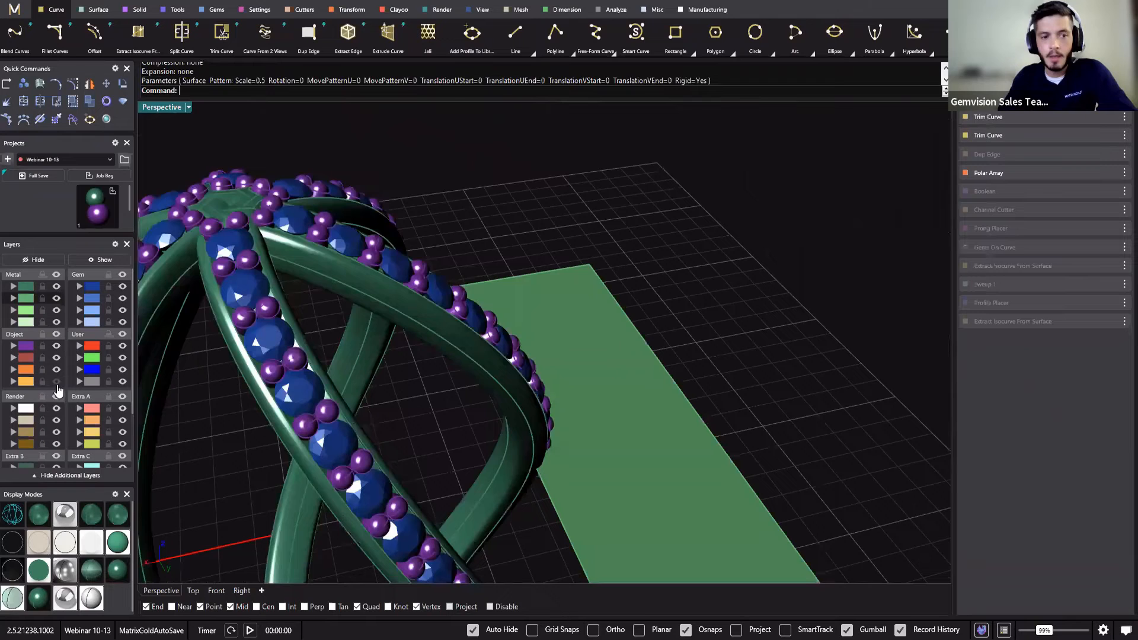
click(57, 383)
Select all the hexagon pattern curves on the flat surface and start the parametric Pipe on them.
shift+right_drag(640, 532, 600, 434)
click(634, 480)
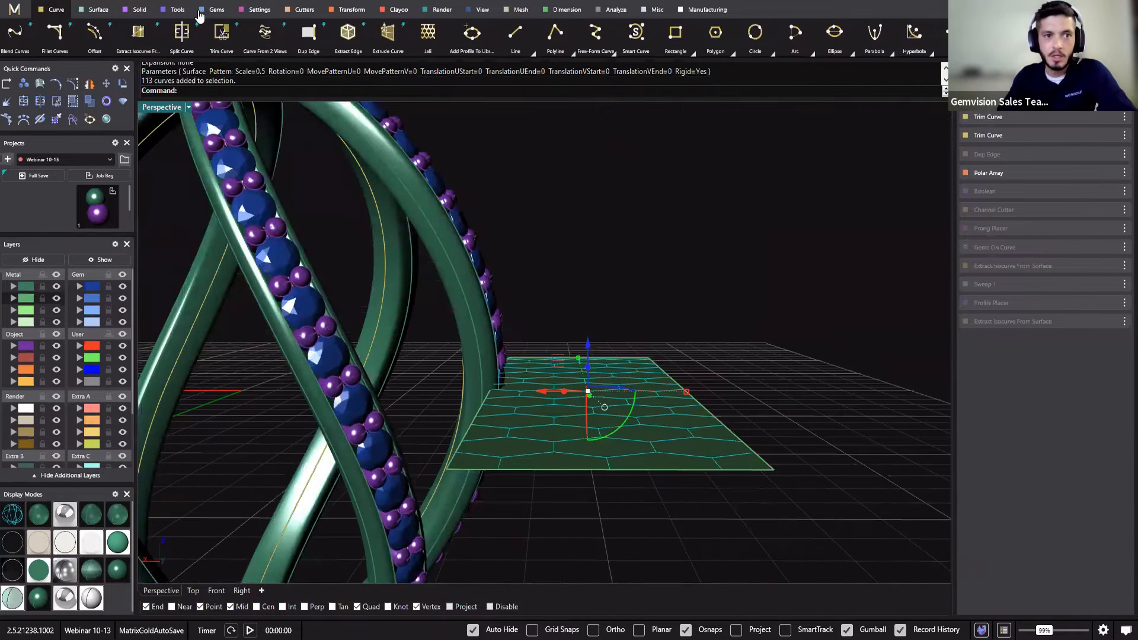
click(139, 10)
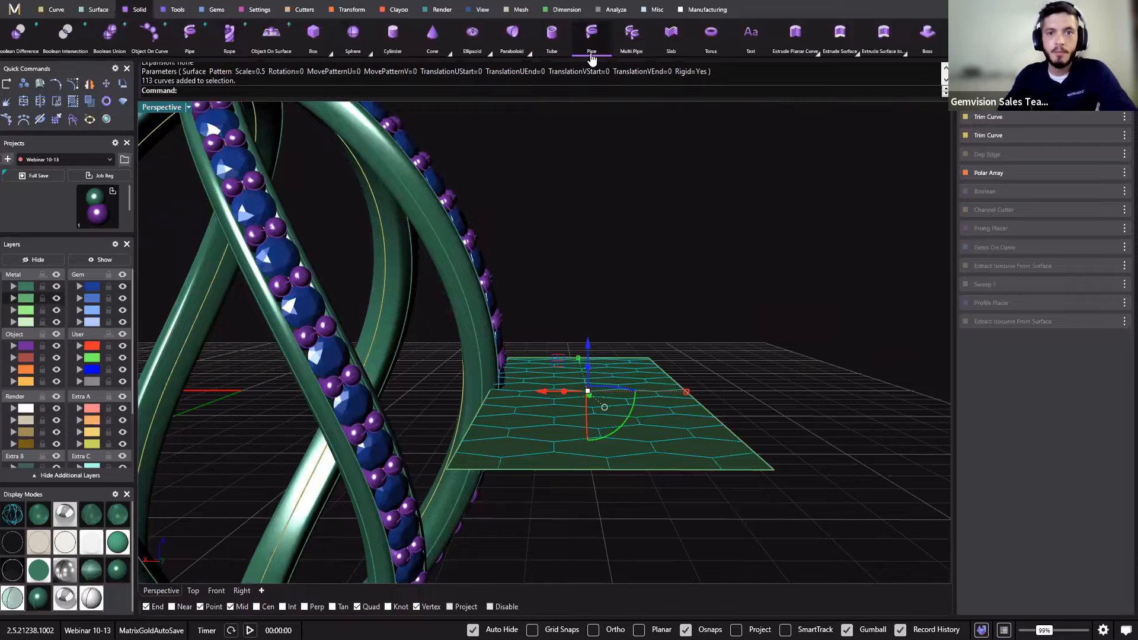
click(591, 35)
key(Escape)
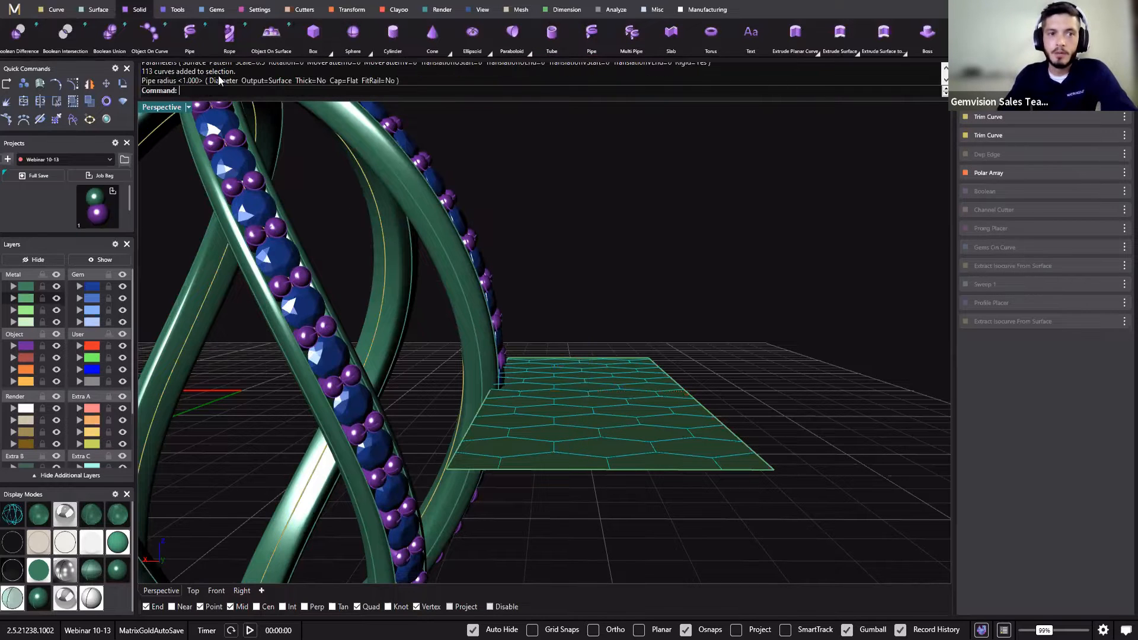
click(189, 38)
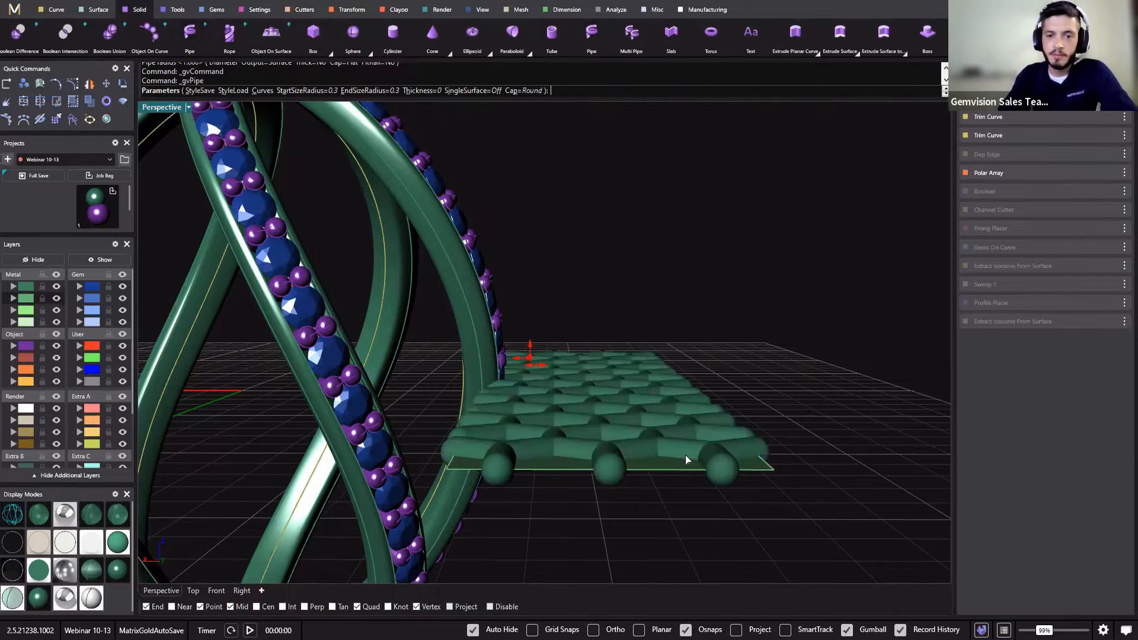
right_drag(601, 449, 601, 374)
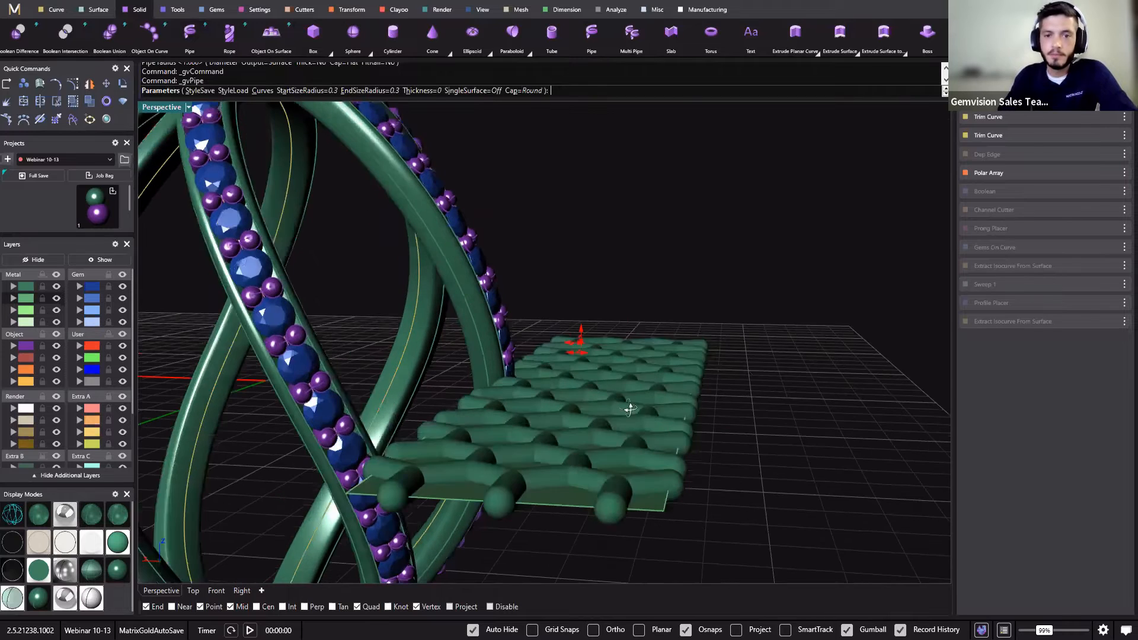
Set the end size radius of the honeycomb pipes to 0.25 mm and finish the Pipe command.
right_drag(629, 409, 402, 402)
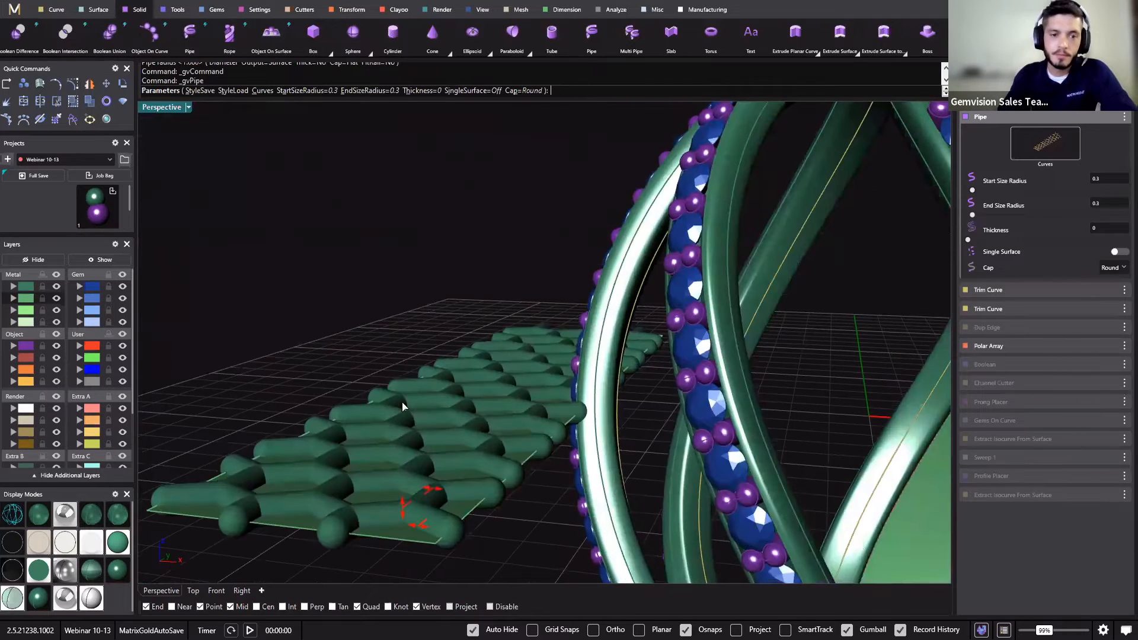
scroll(490, 386, up, 5)
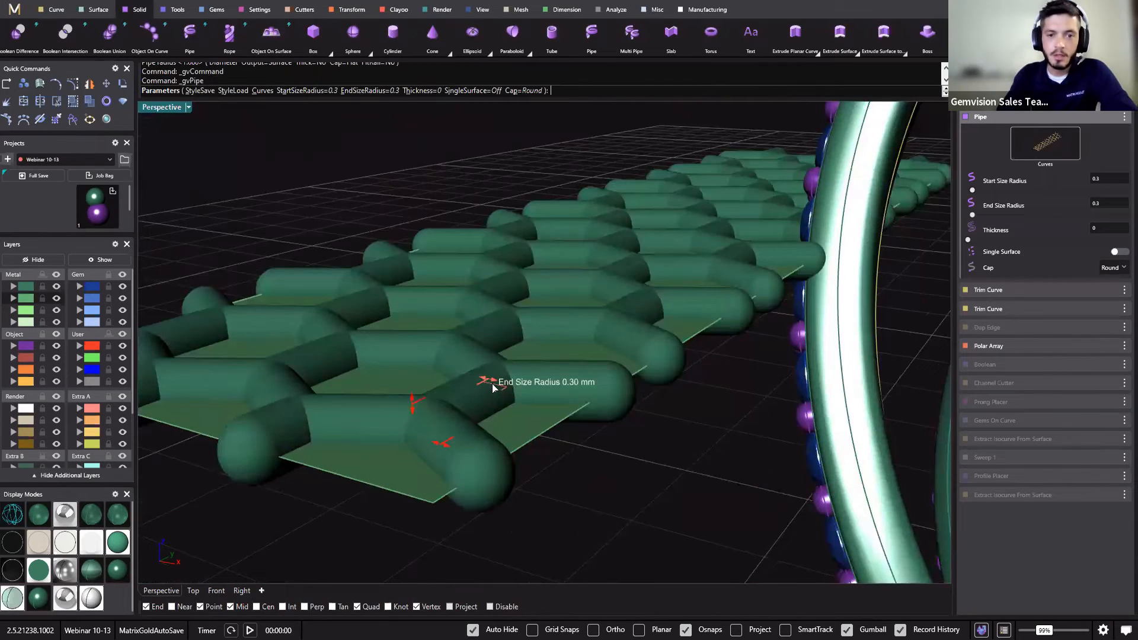
drag(496, 389, 490, 385)
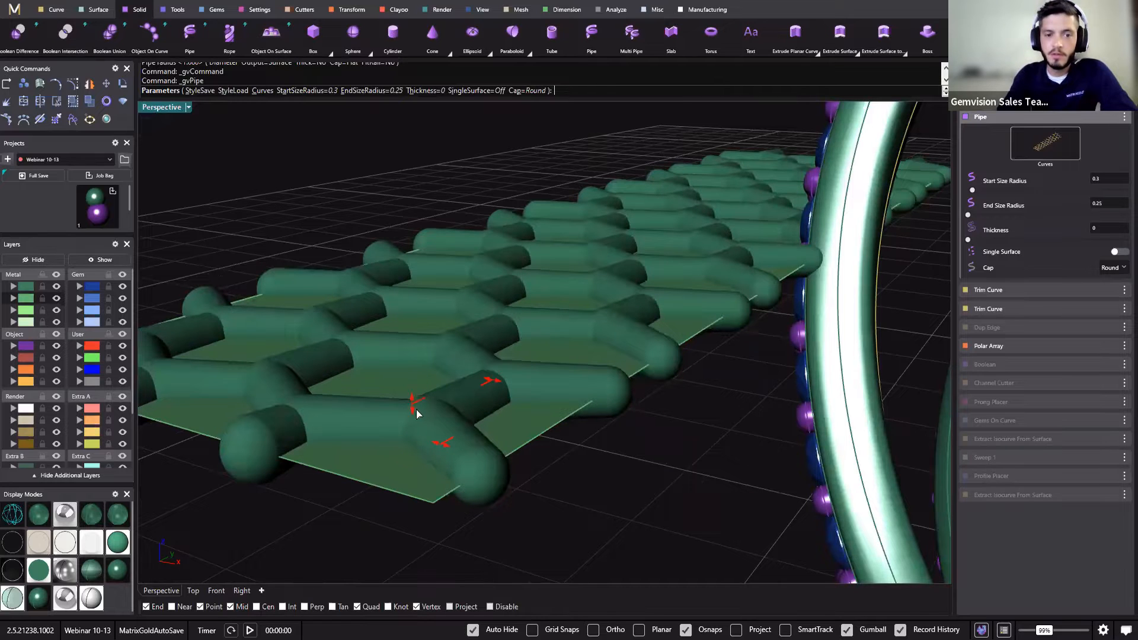
scroll(417, 408, down, 3)
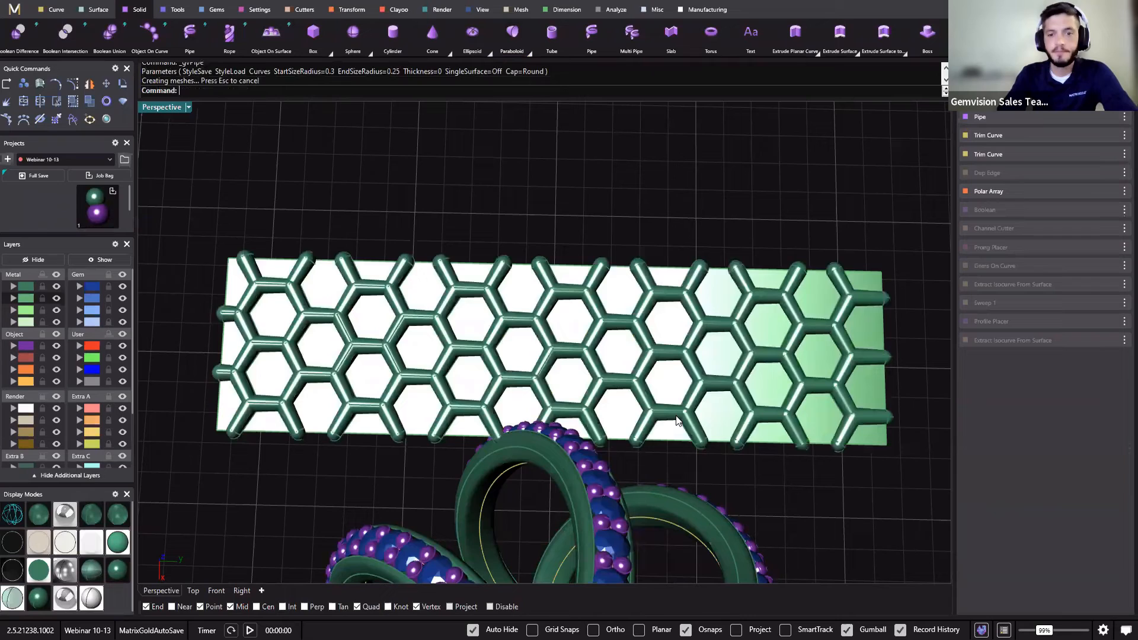
Create a Smart Flow with the flat honeycomb strip's surface as base and the curved panel surface as destination.
click(675, 414)
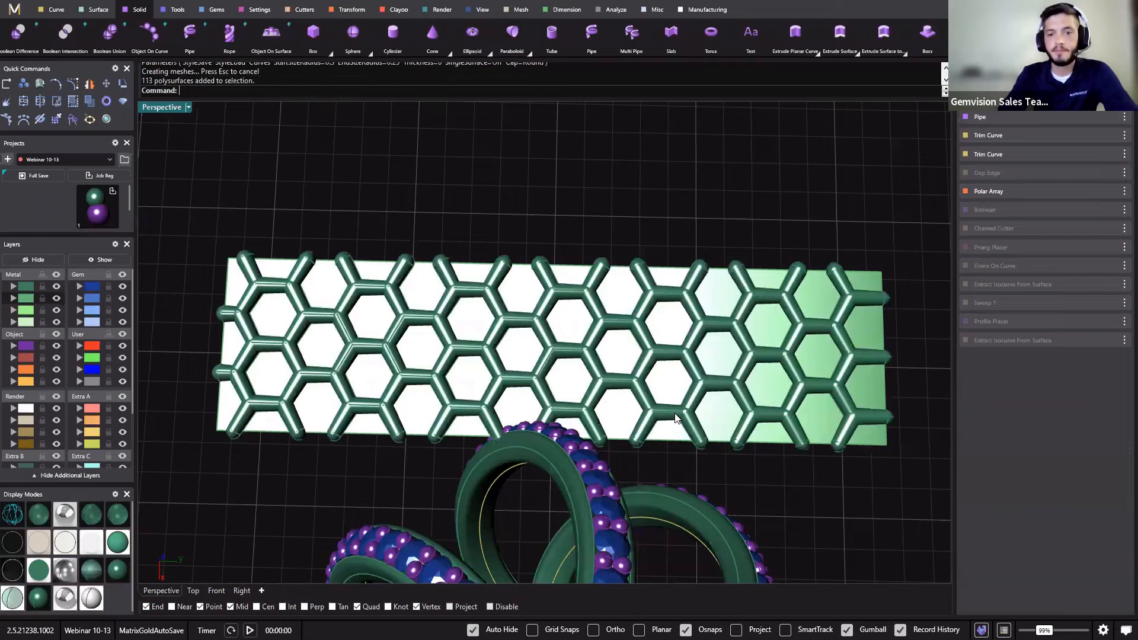
right_drag(258, 450, 513, 382)
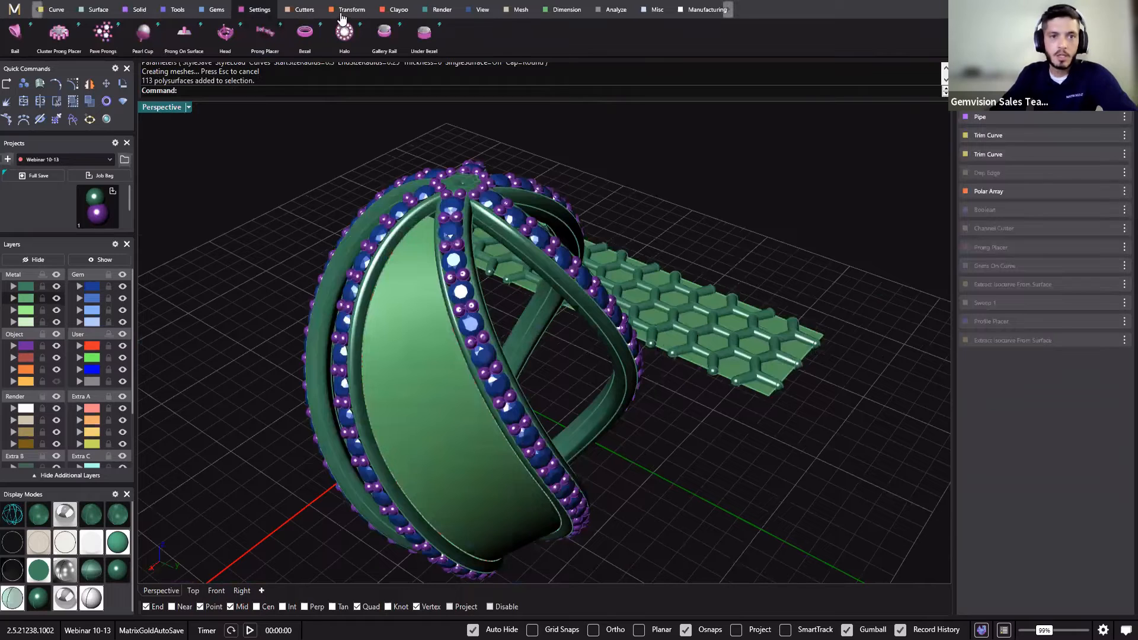
click(352, 10)
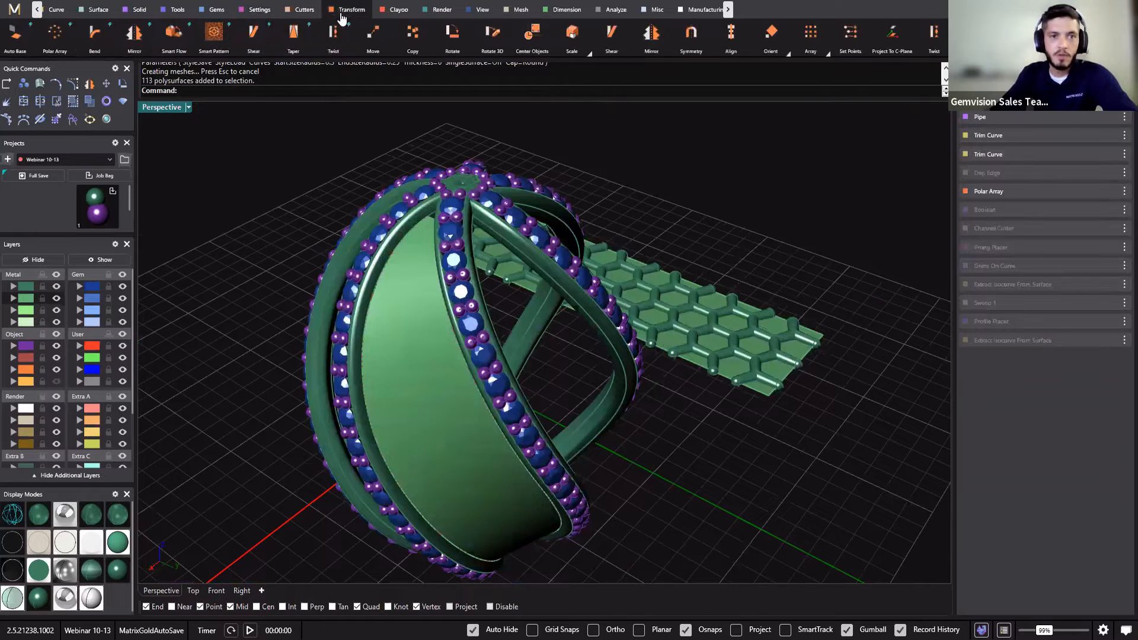
click(32, 49)
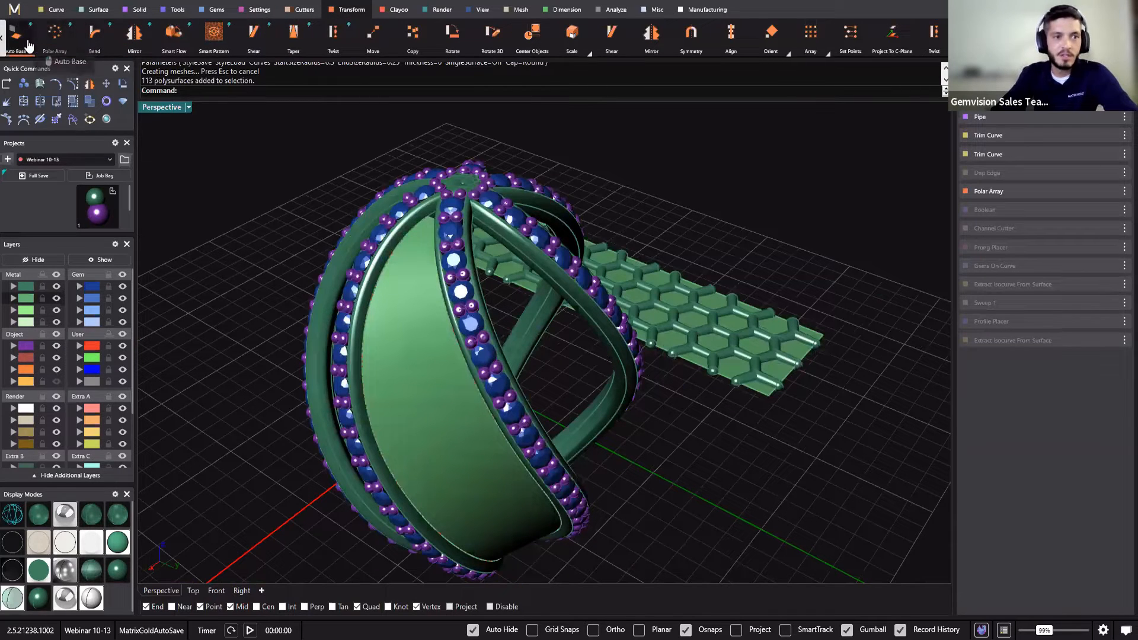
key(Escape)
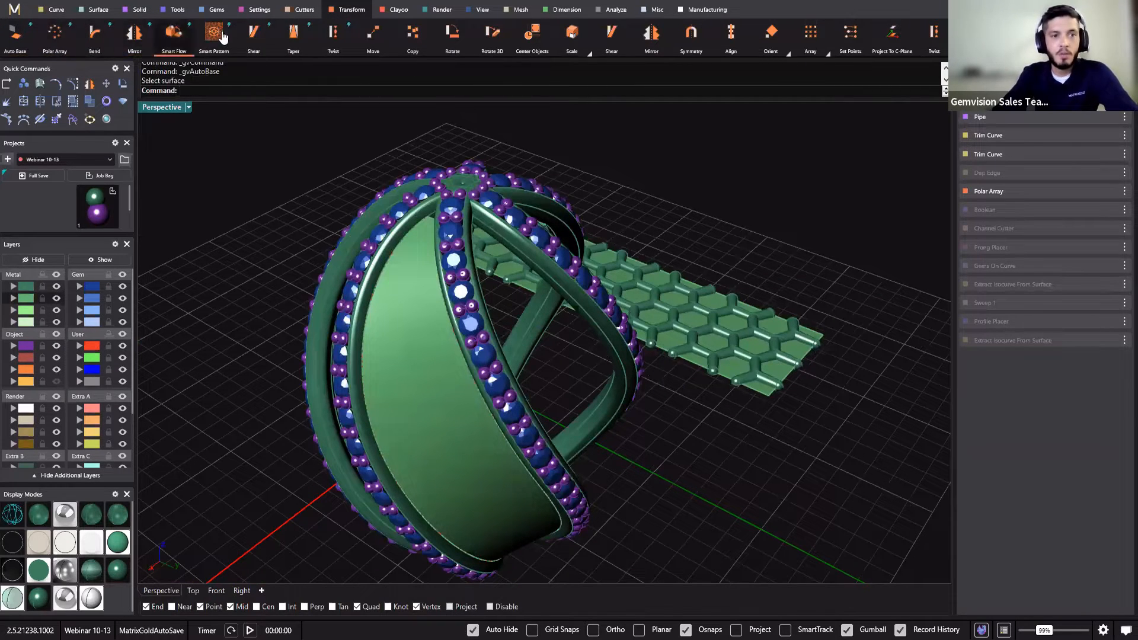
click(173, 37)
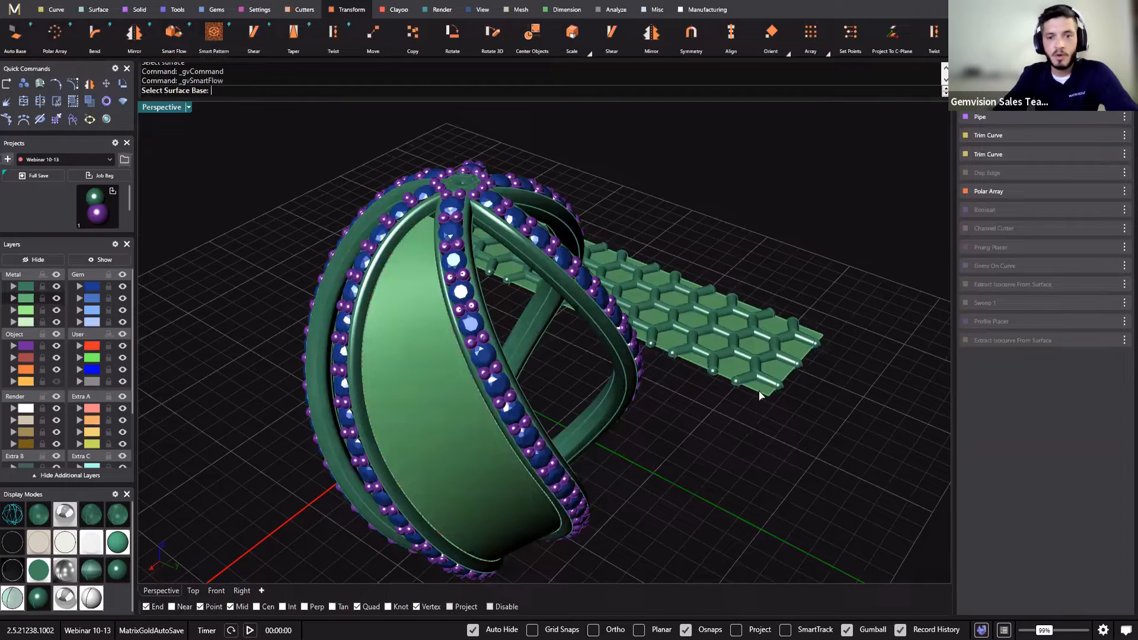
click(727, 367)
click(446, 393)
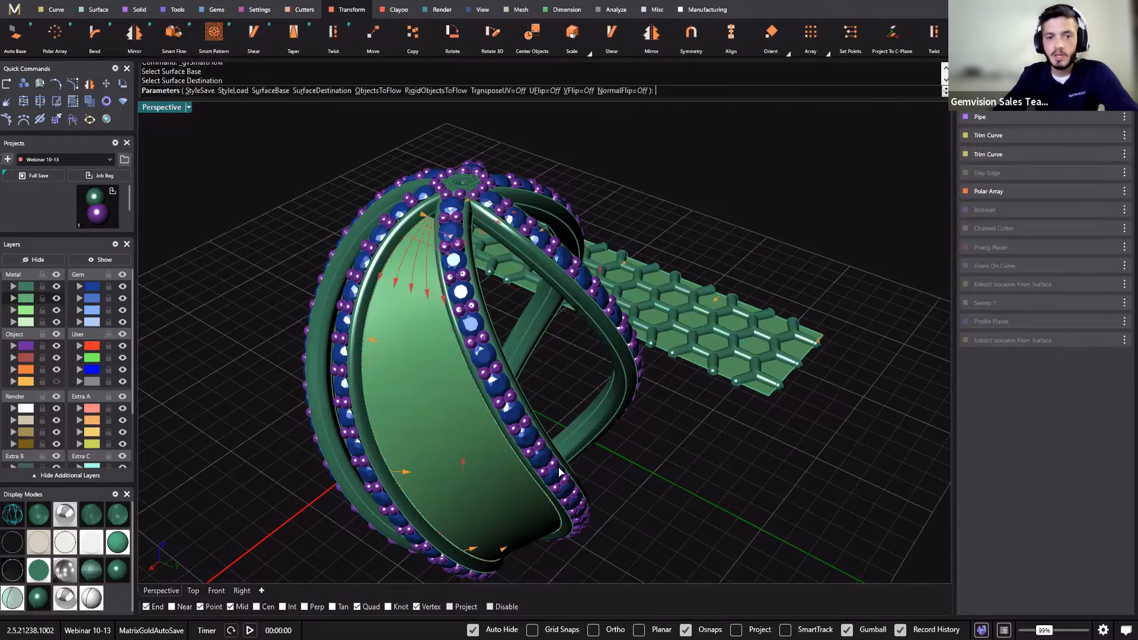
key(Return)
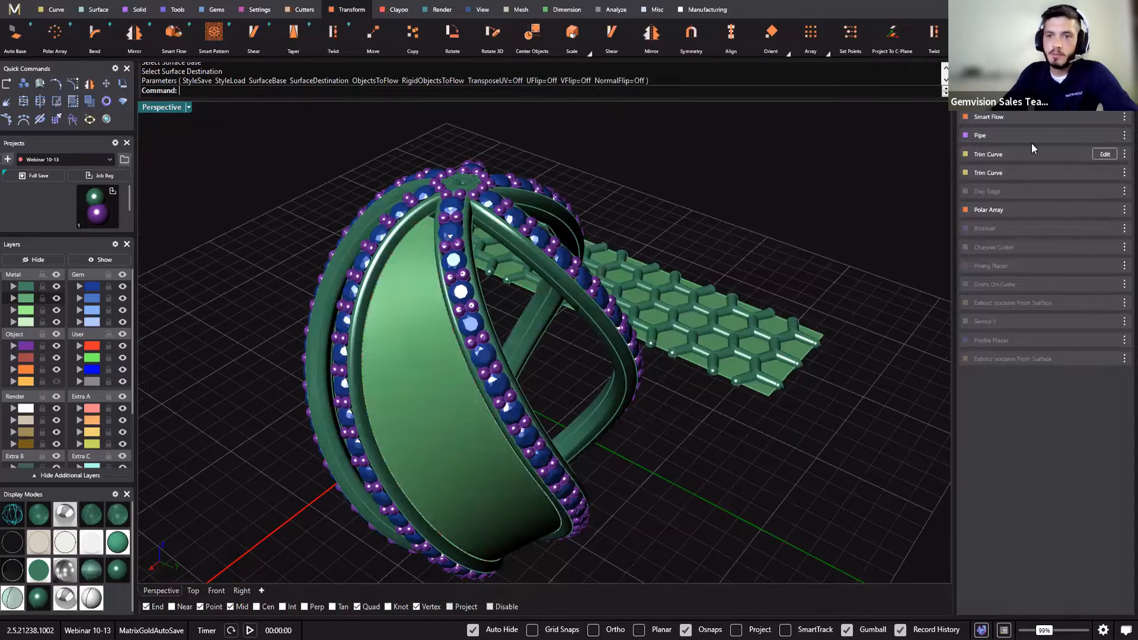
Edit the Smart Flow and add the honeycomb pipes as the objects to flow onto the curved panel.
click(1108, 119)
click(1105, 118)
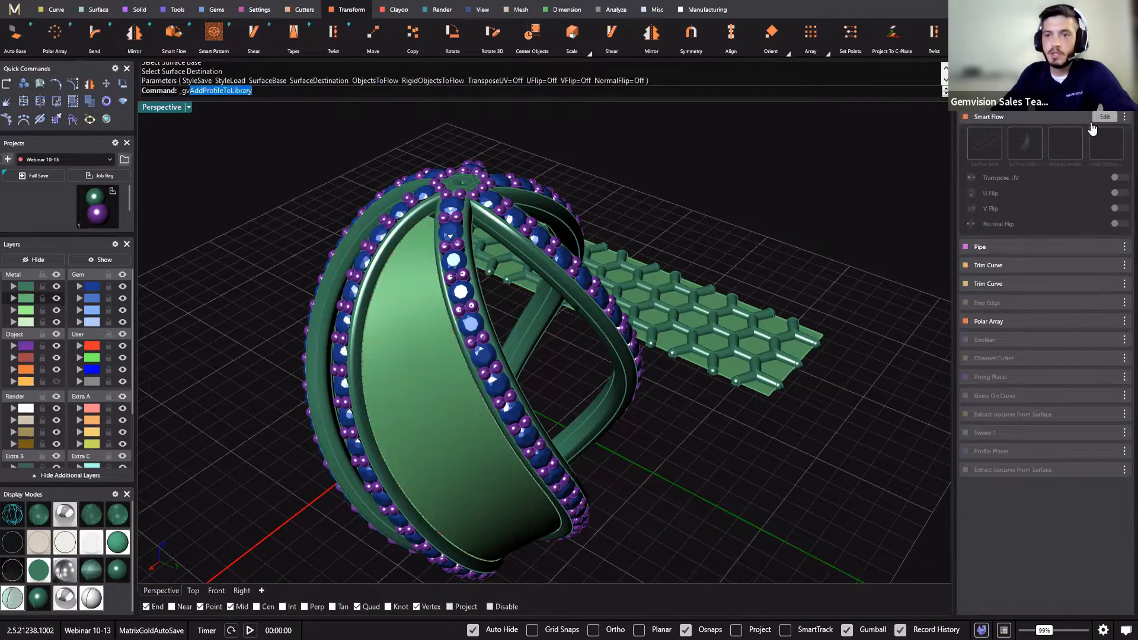
click(741, 335)
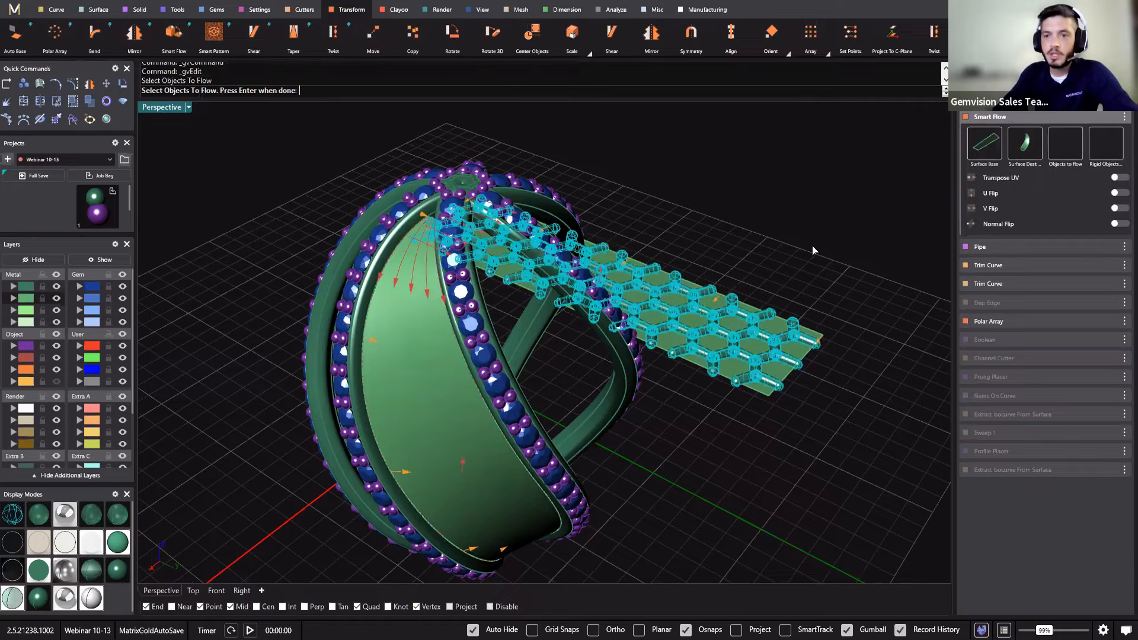
click(794, 348)
key(Return)
right_drag(537, 368, 544, 455)
scroll(432, 325, up, 5)
right_drag(776, 437, 788, 437)
scroll(787, 437, down, 5)
key(Return)
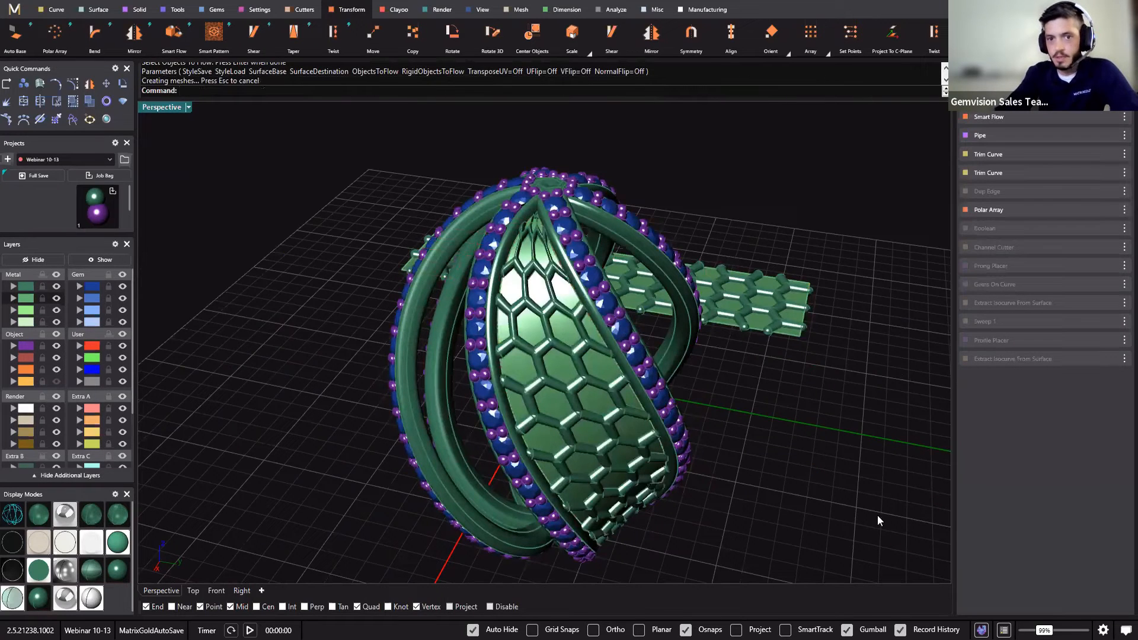
Move the curved panel surface to layer User 04, unhide the hidden object and hide that layer.
right_drag(741, 421, 707, 283)
scroll(706, 283, up, 3)
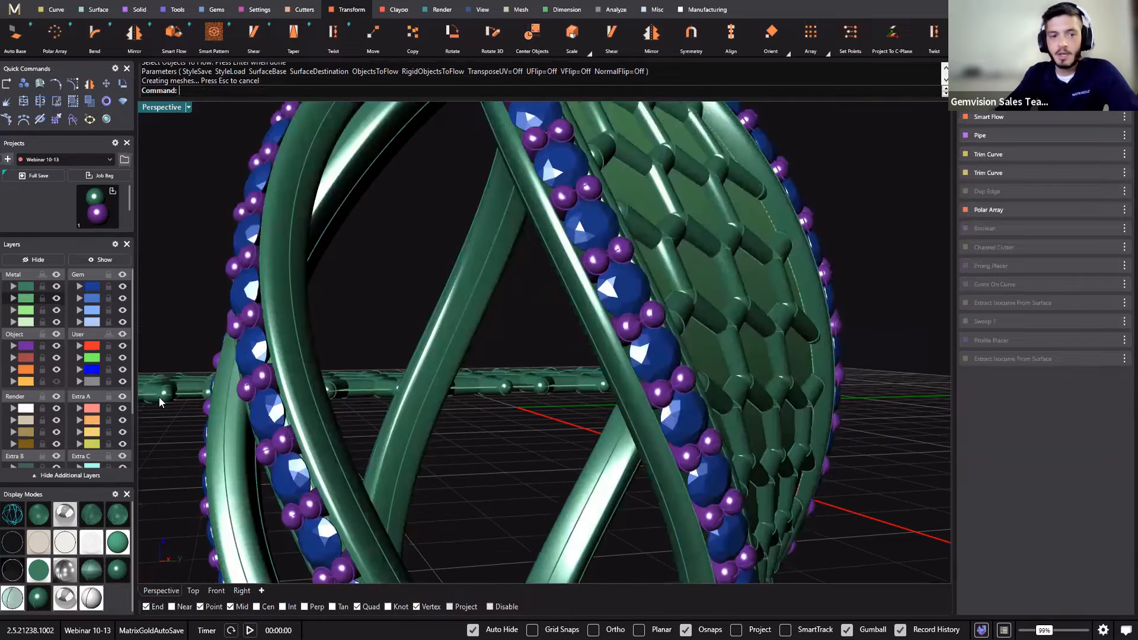
click(706, 283)
click(78, 385)
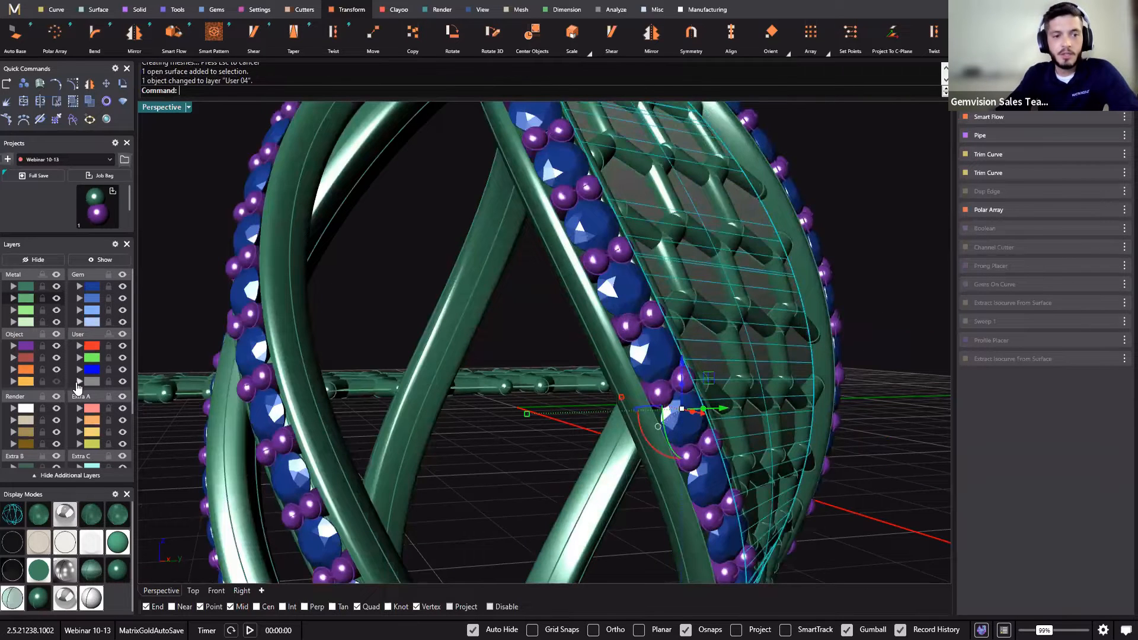
click(122, 383)
click(101, 259)
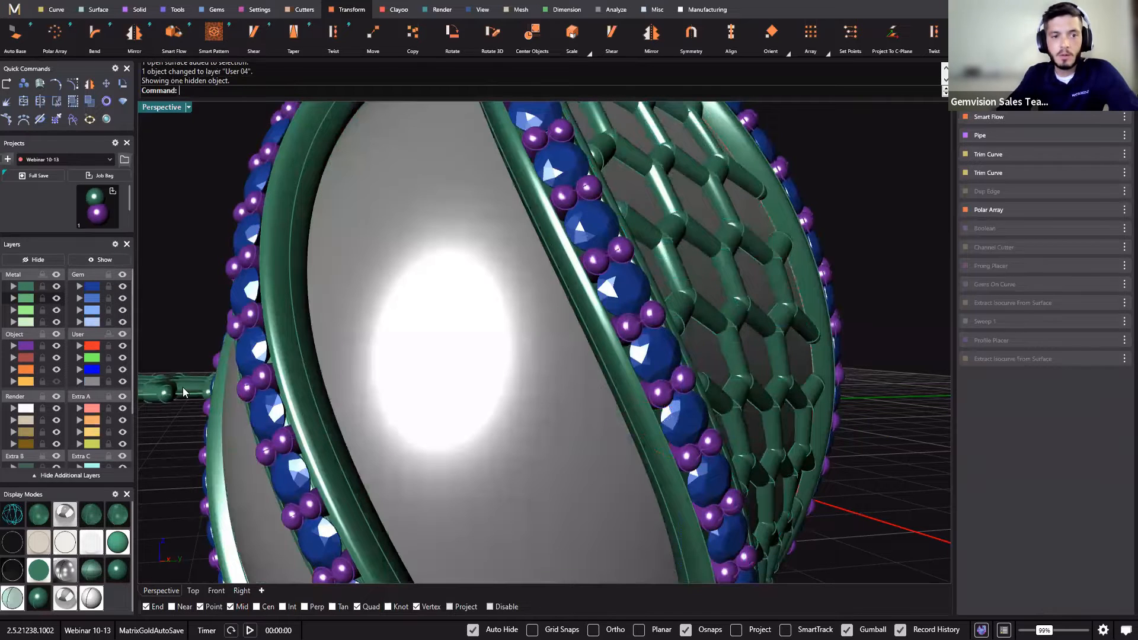
click(123, 382)
Move the flat honeycomb strip, including its base surface and curve, to the hidden User 04 layer.
scroll(367, 483, down, 5)
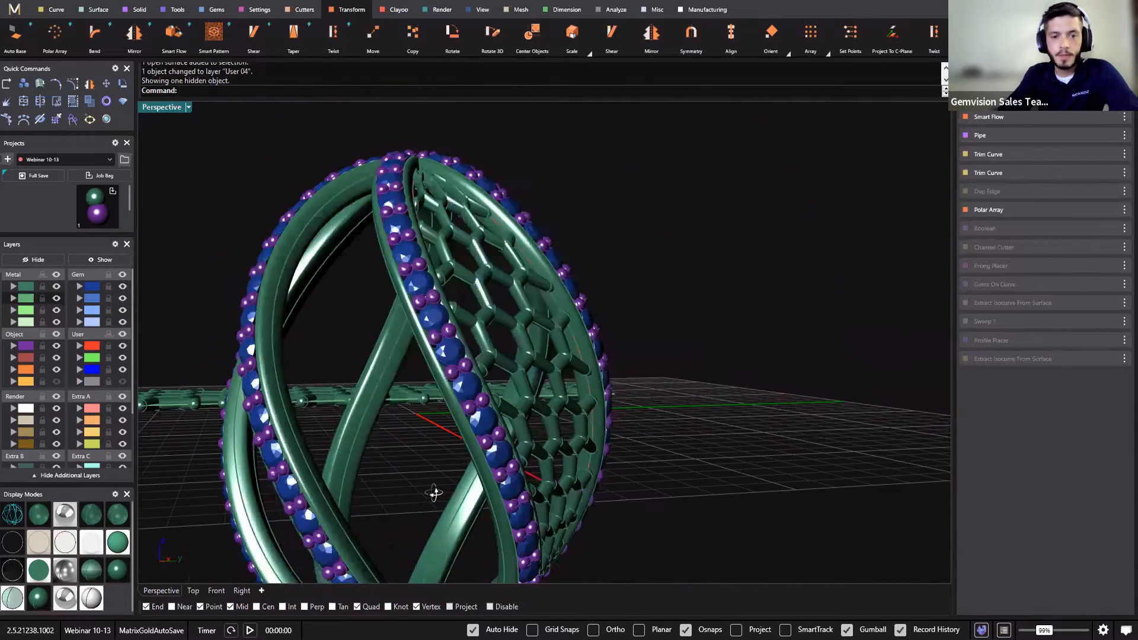
right_drag(778, 482, 622, 309)
click(622, 391)
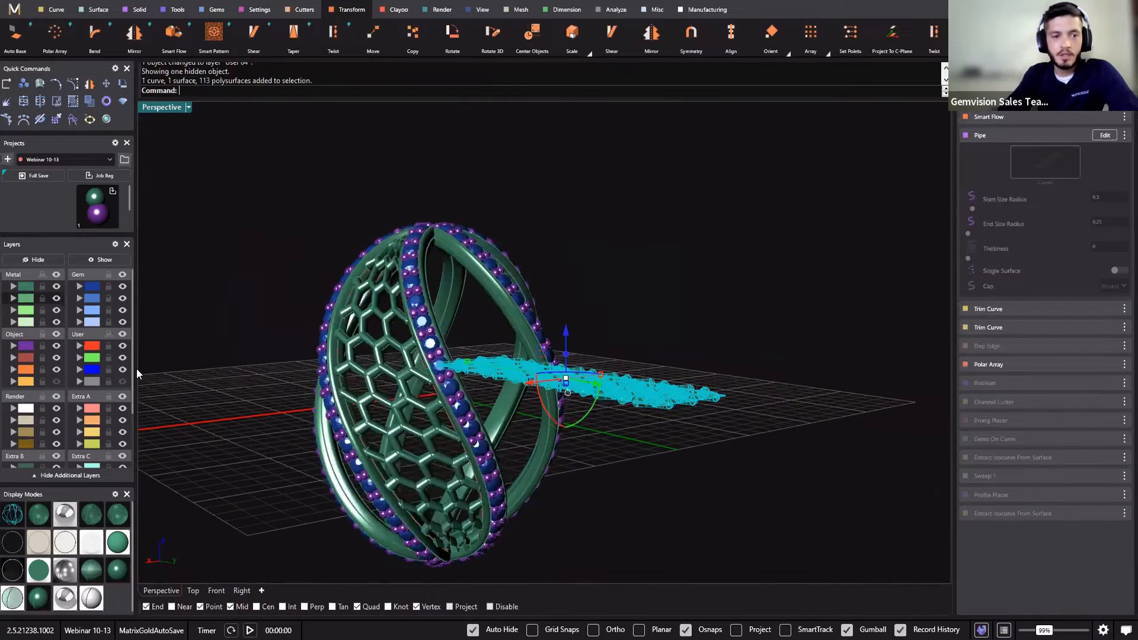
right_drag(619, 473, 739, 427)
right_drag(762, 485, 546, 519)
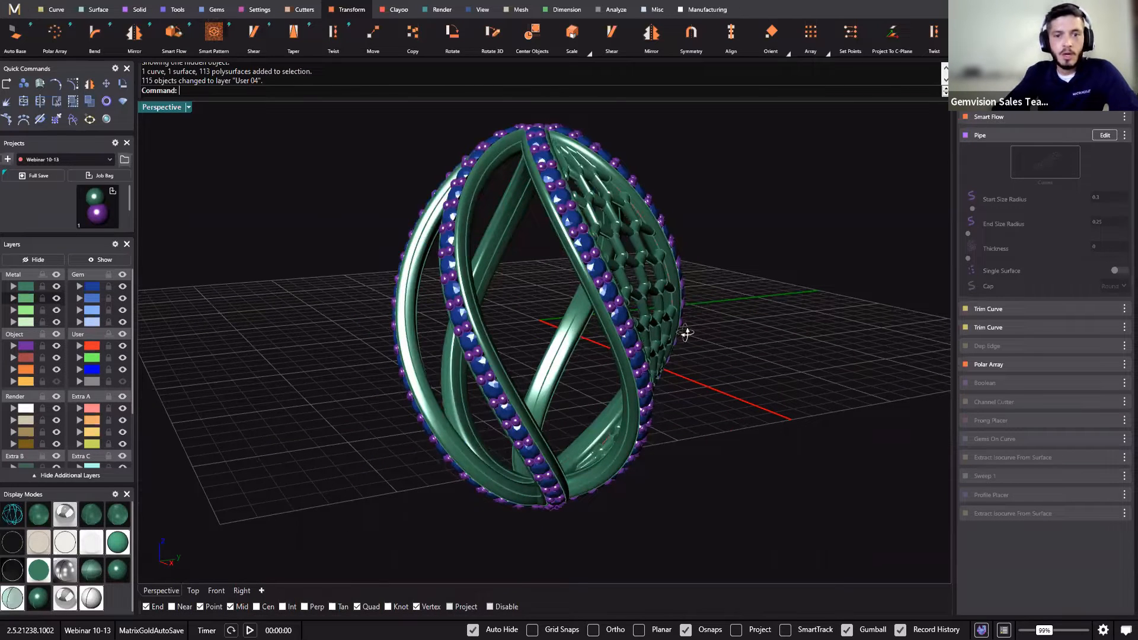
right_drag(681, 330, 798, 396)
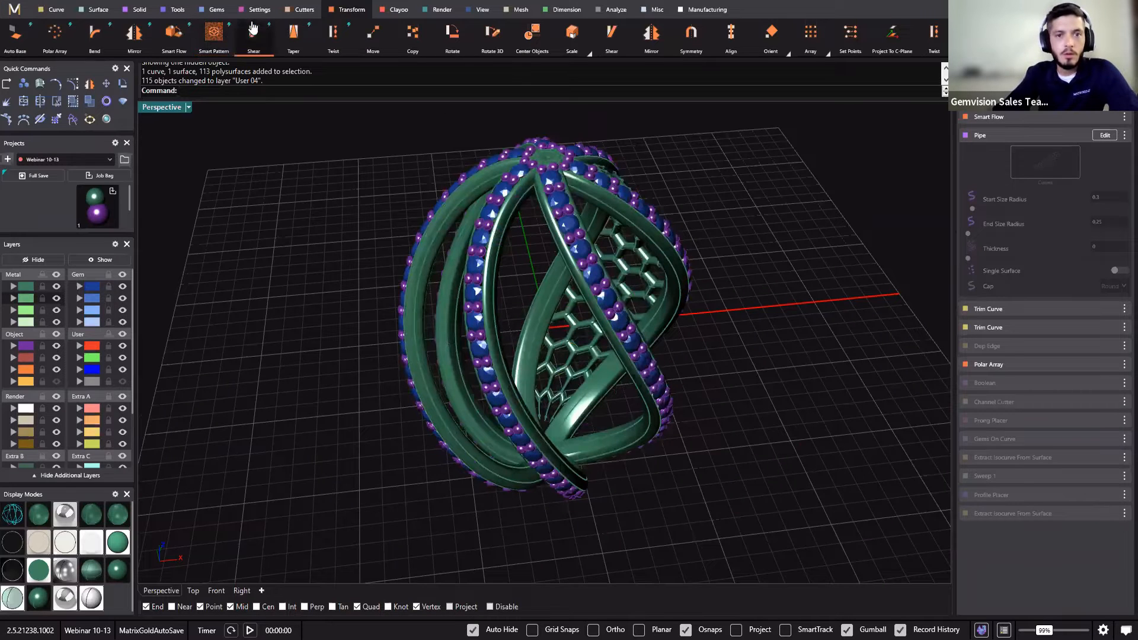
Add a gem inside the open cage with the Pearl cut and the Round shape.
click(211, 11)
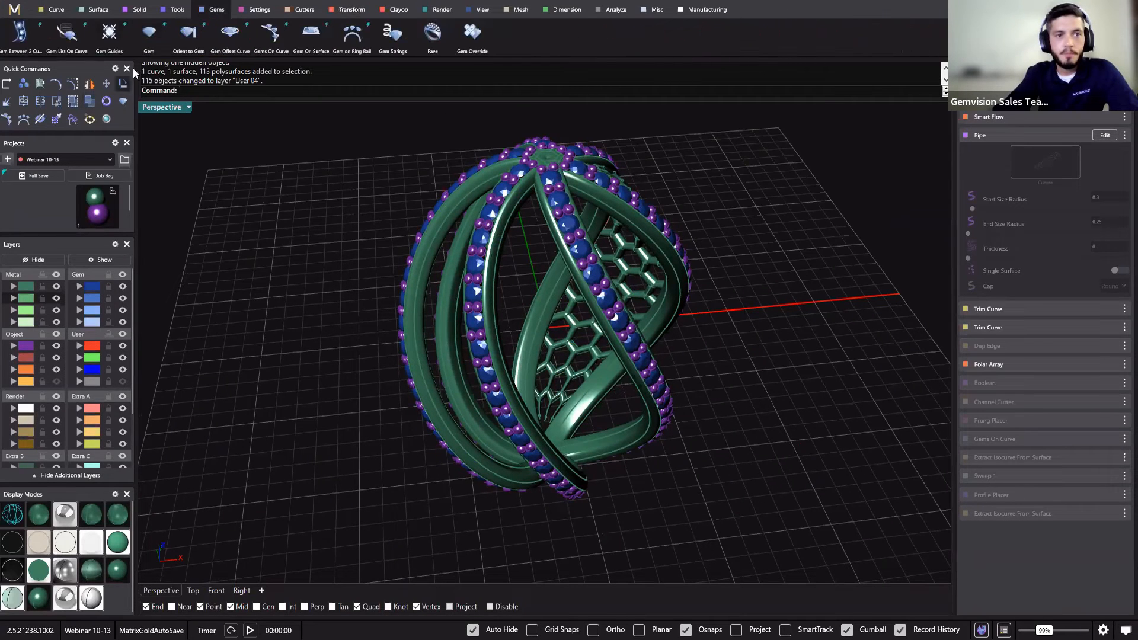
click(148, 34)
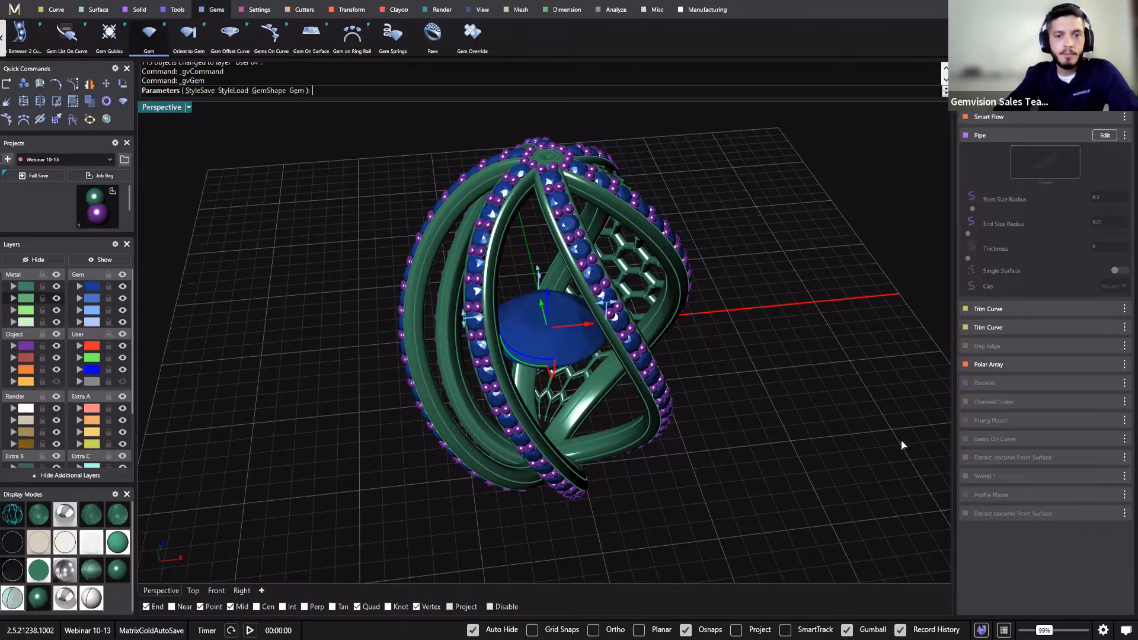
click(1062, 161)
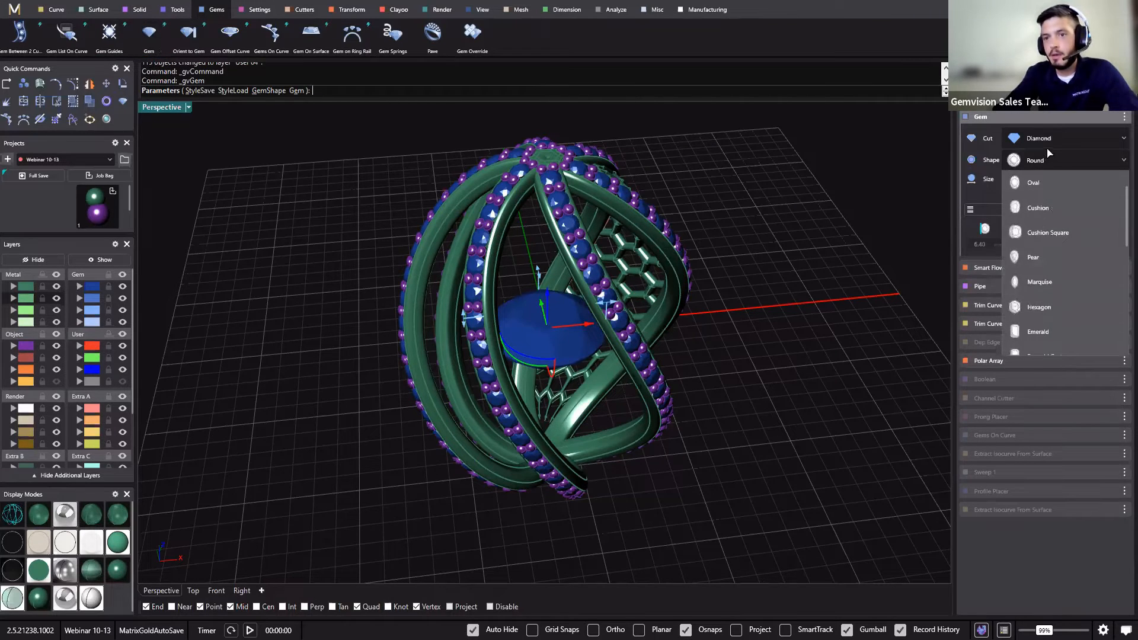
click(1049, 155)
click(1044, 140)
click(1055, 235)
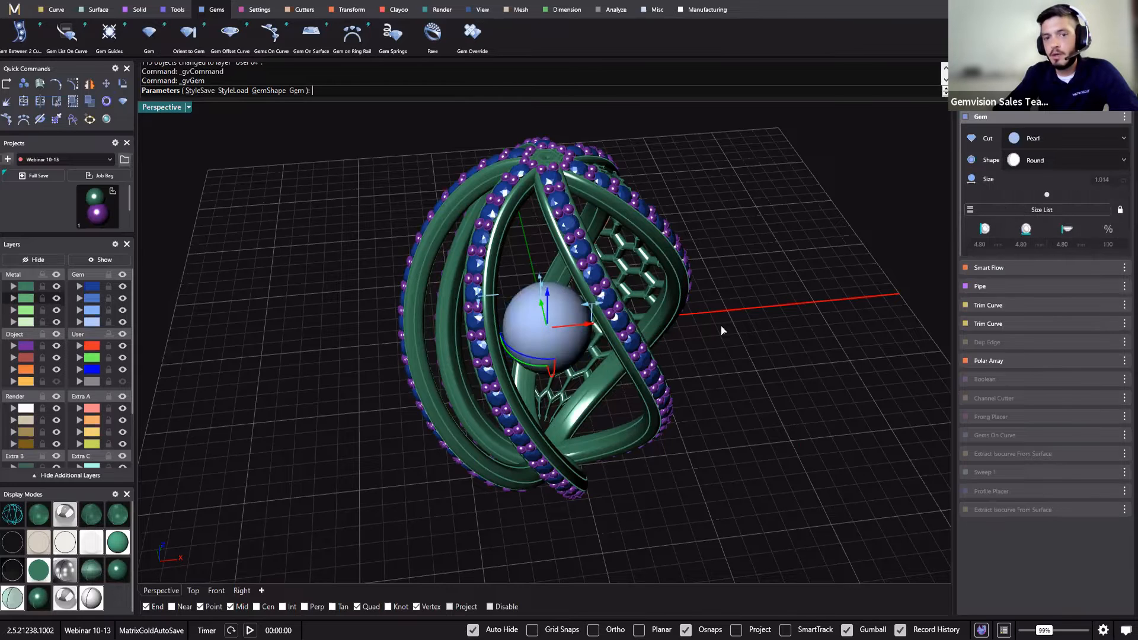
right_drag(670, 277, 672, 284)
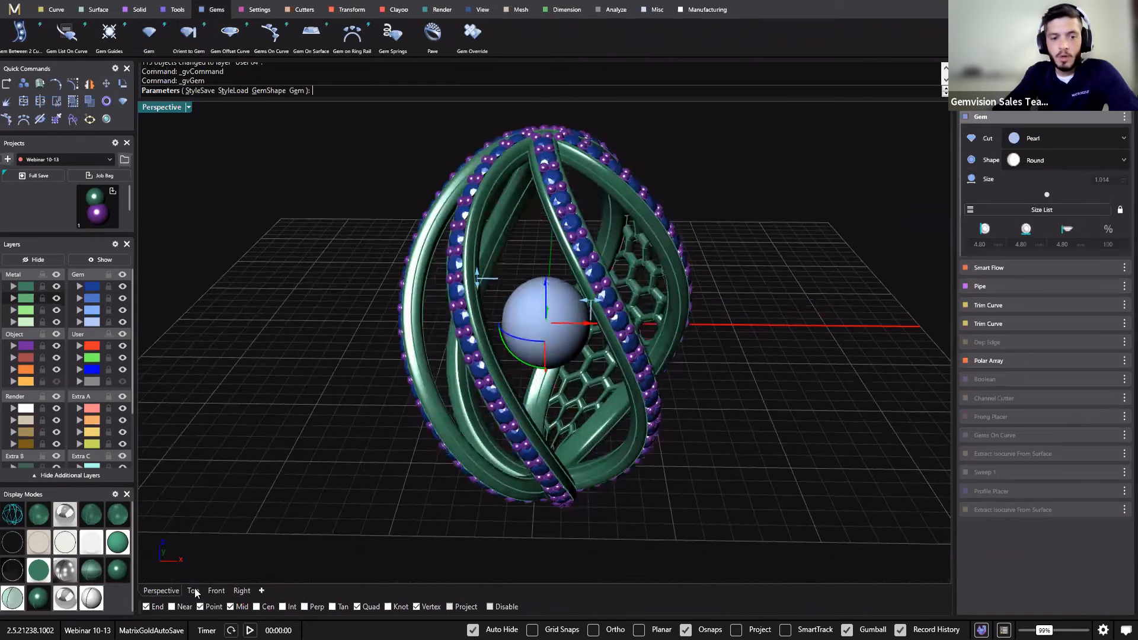
In the front view, nudge the pearl upward and set its width to 5 mm.
click(216, 591)
scroll(561, 345, up, 6)
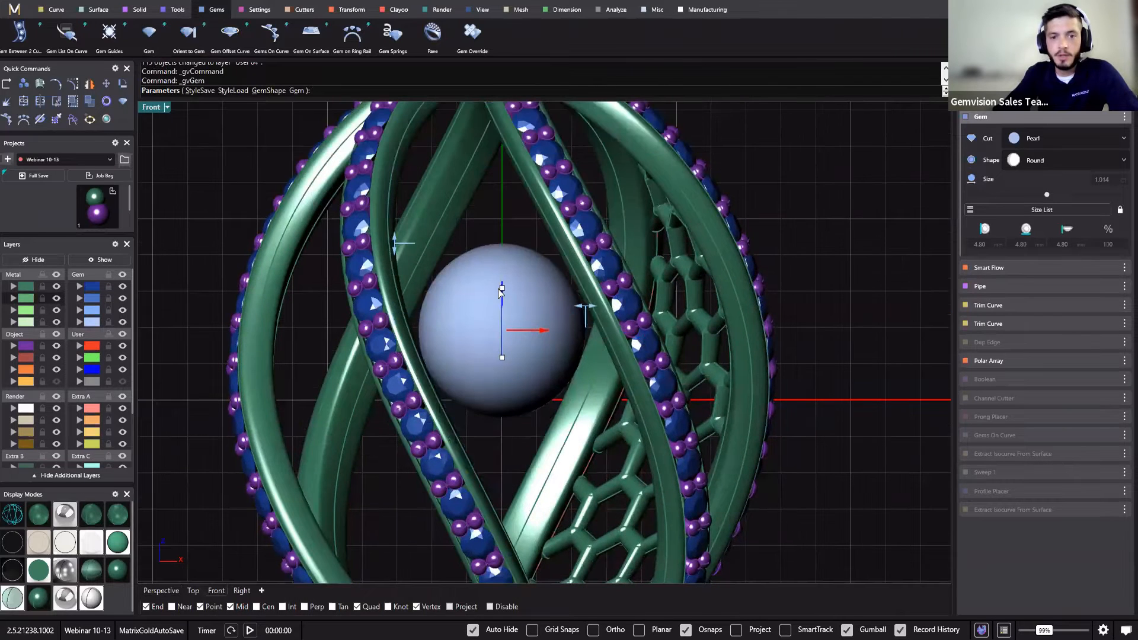
drag(498, 289, 497, 286)
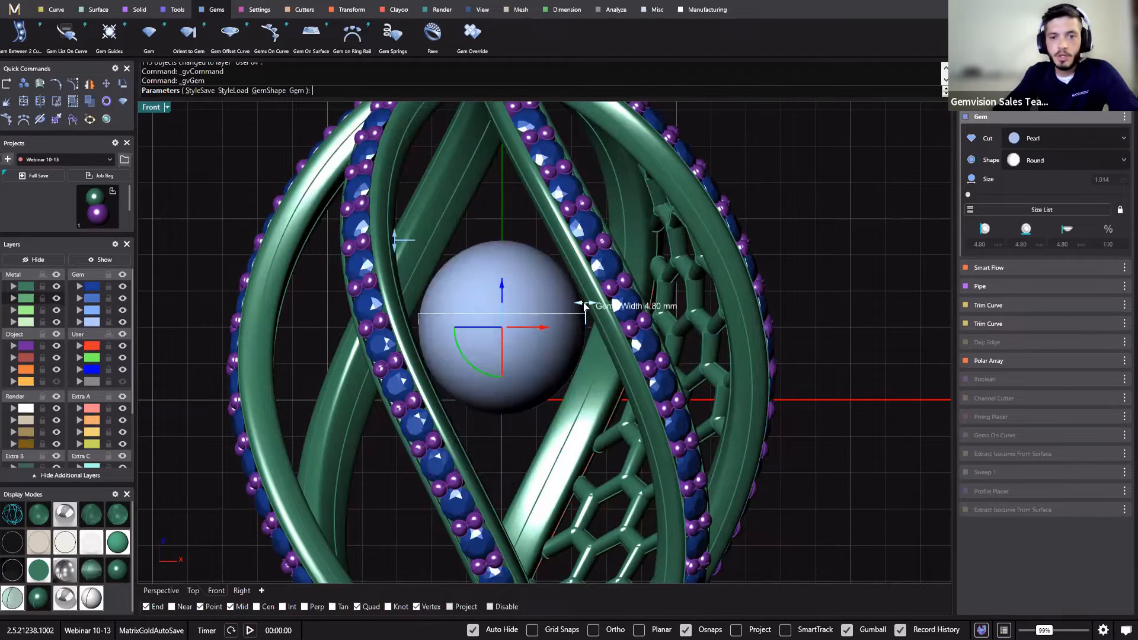
drag(584, 305, 589, 311)
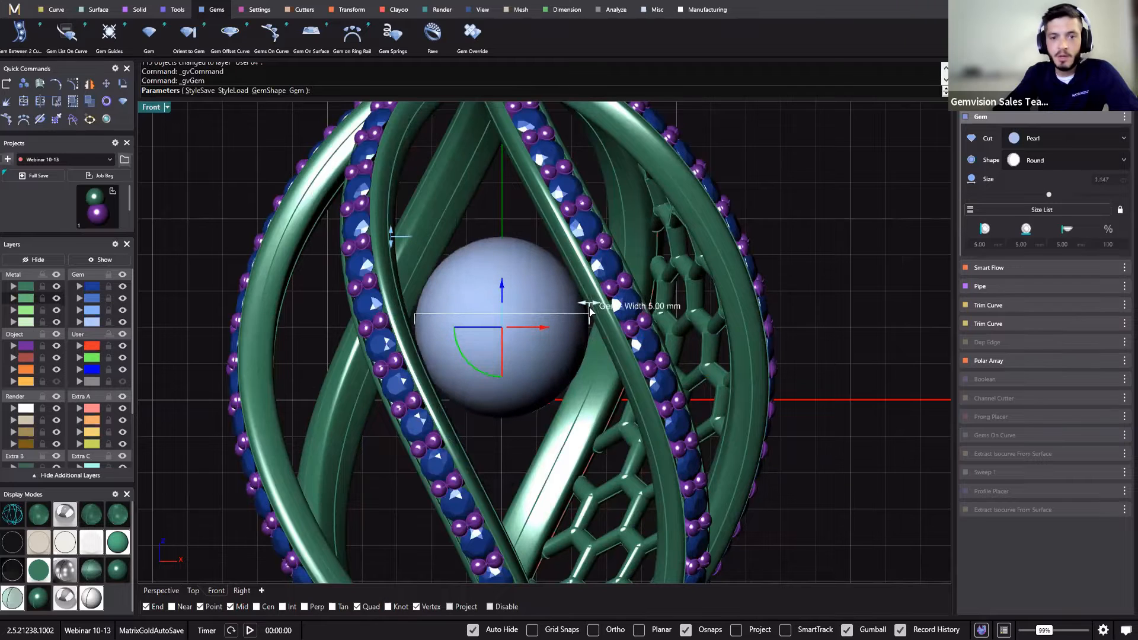
Raise the pearl into the upper part of the cage and rotate it upside down.
scroll(583, 341, down, 5)
right_drag(386, 341, 376, 379)
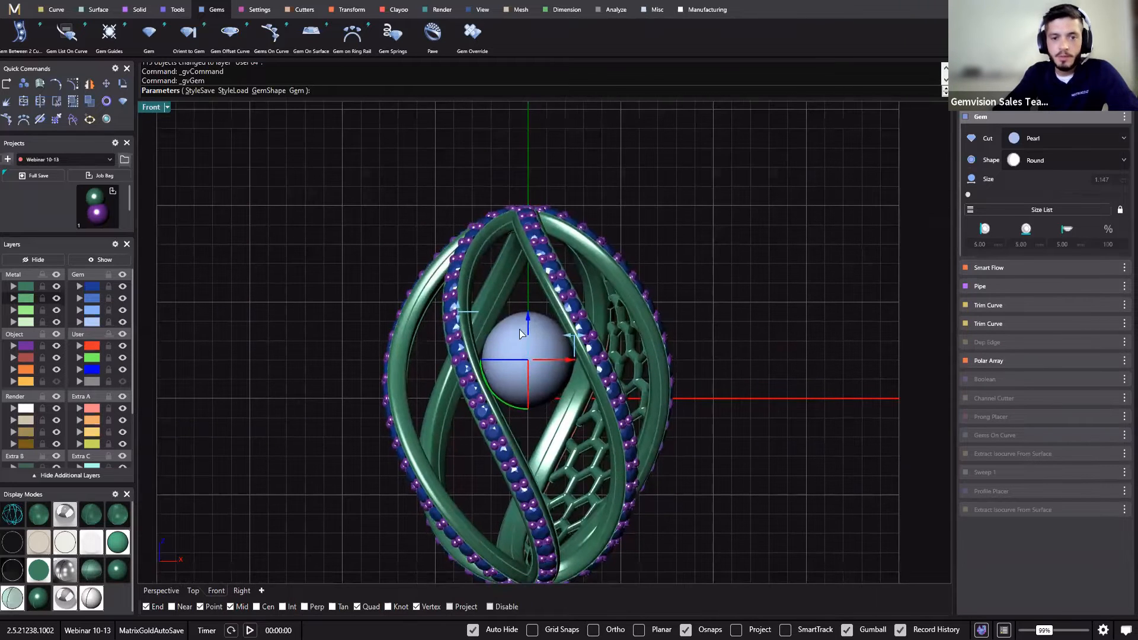
drag(530, 321, 529, 276)
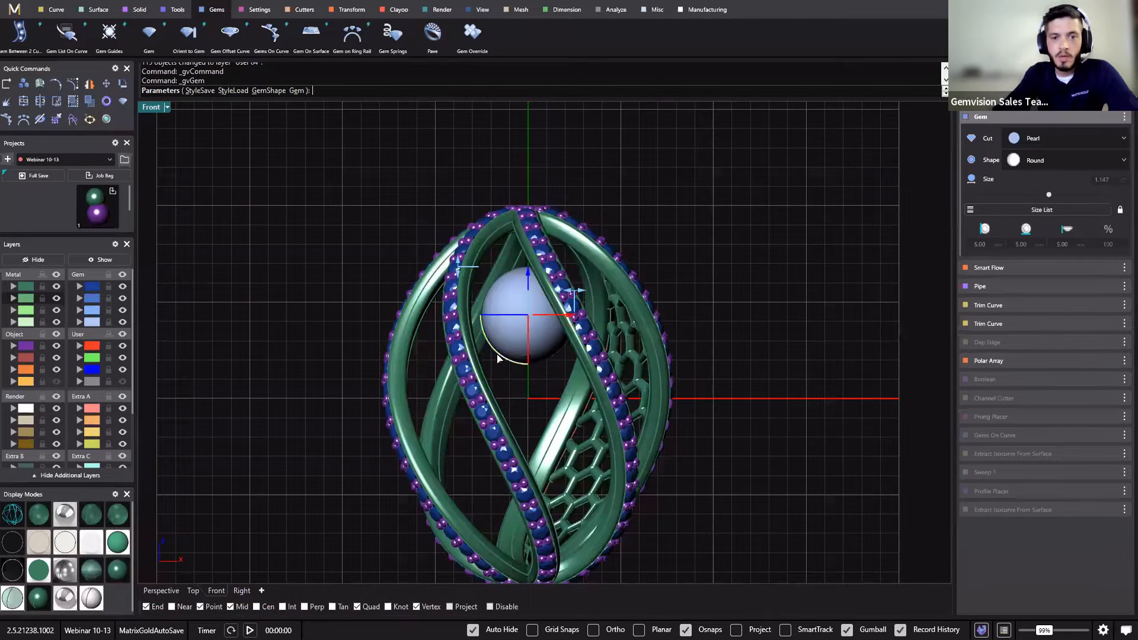
drag(497, 355, 557, 274)
drag(528, 358, 528, 336)
Add a pearl cup to the pearl in the cage and set its cup height to 0.2.
click(499, 296)
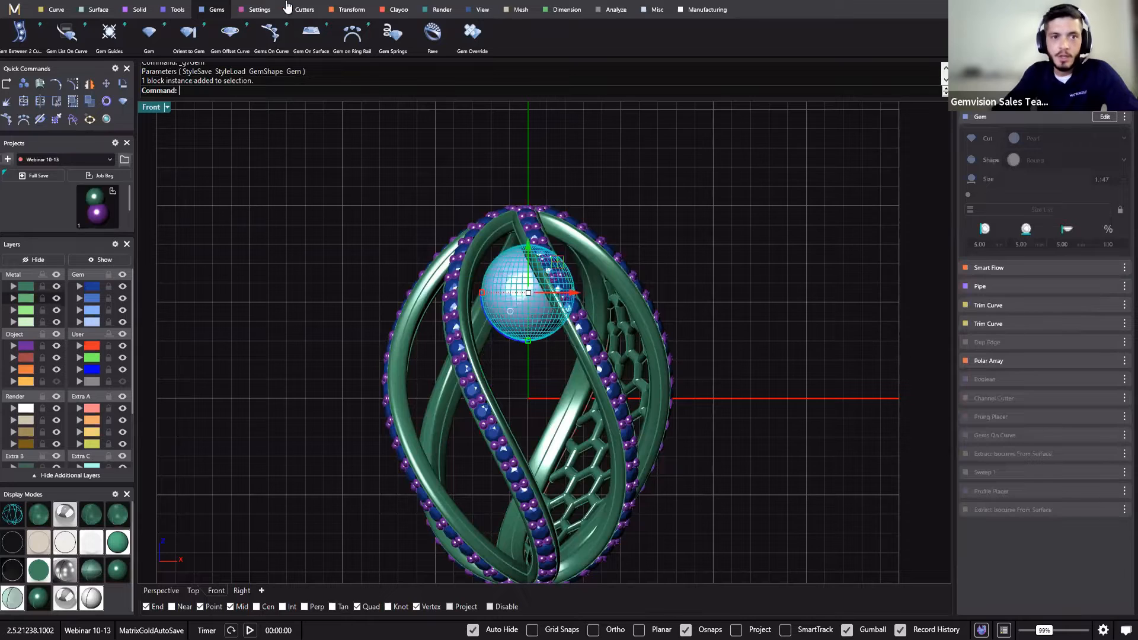
click(259, 10)
click(142, 32)
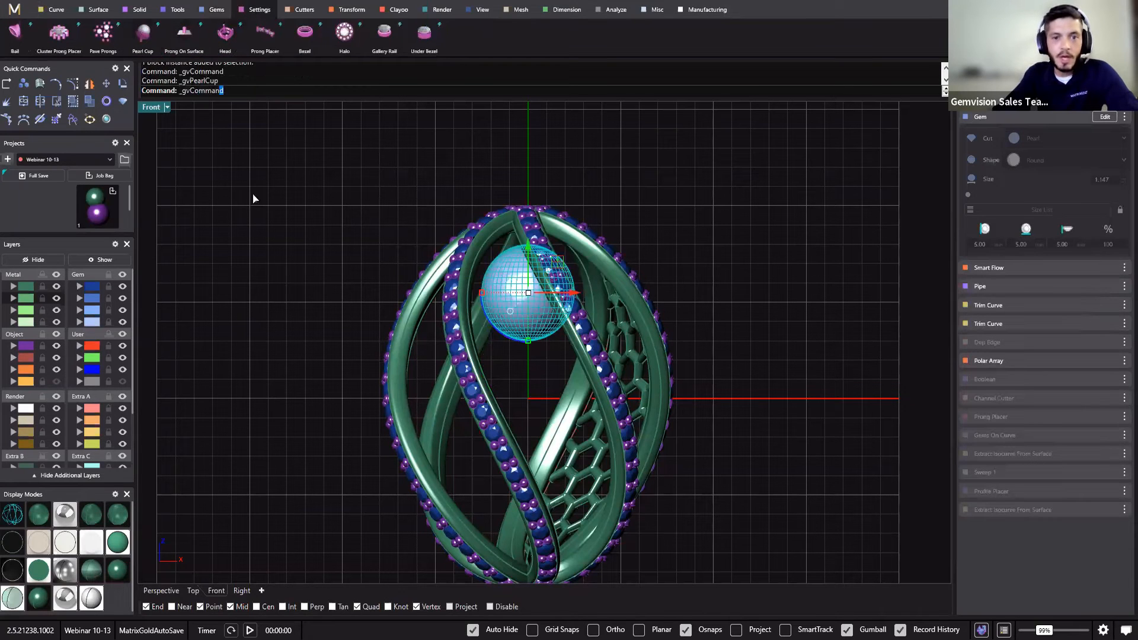
scroll(464, 183, up, 5)
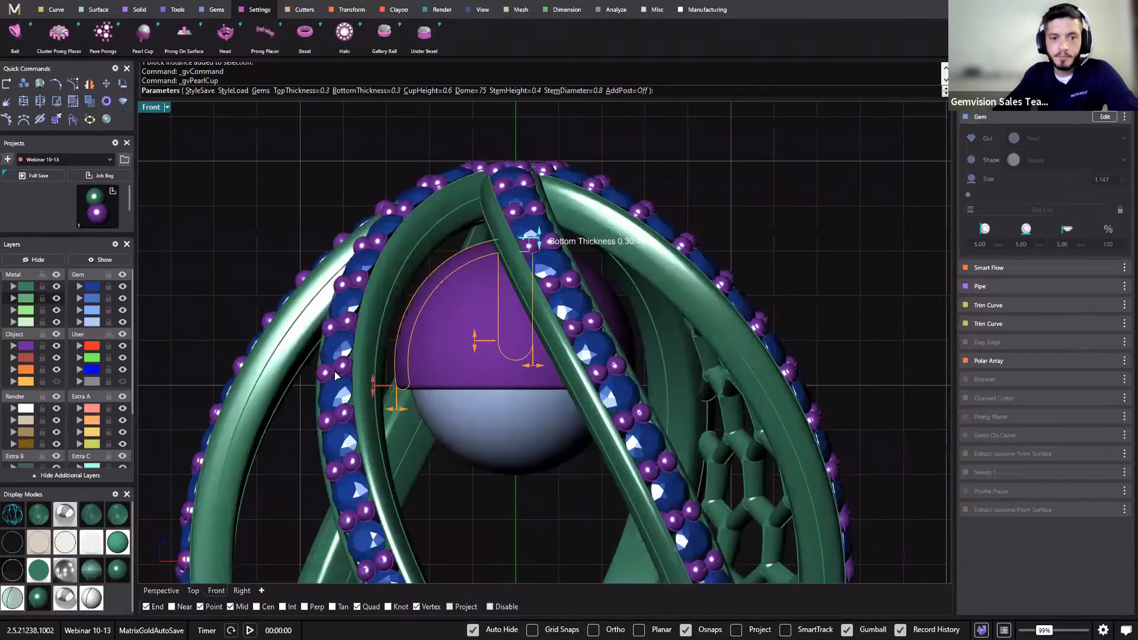
scroll(474, 340, up, 2)
right_drag(474, 340, 457, 294)
drag(337, 353, 359, 239)
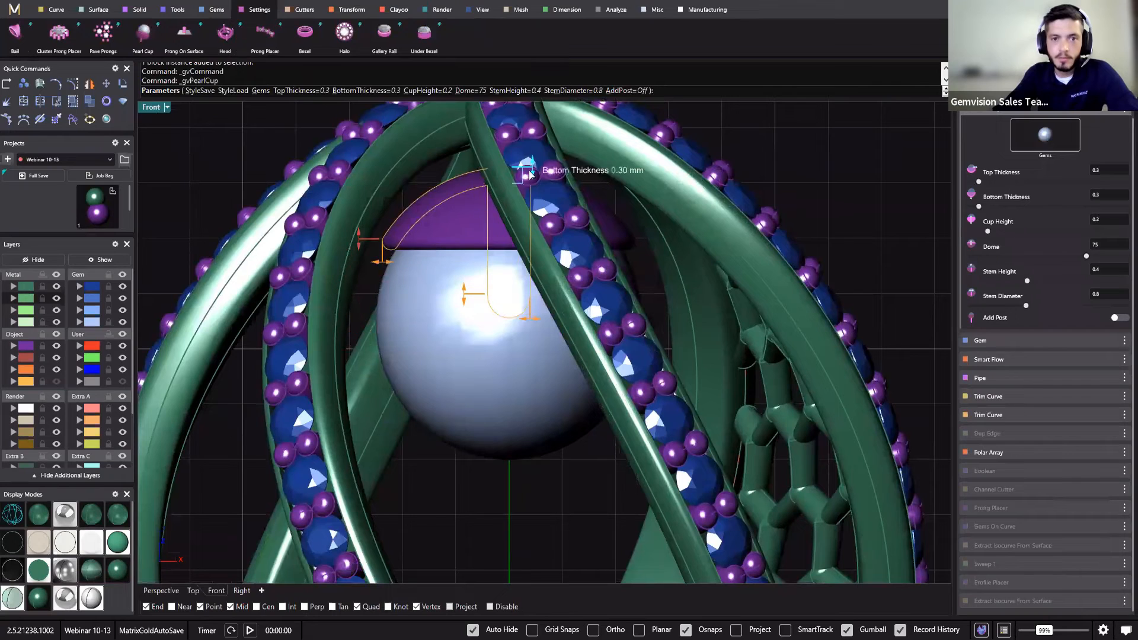
Set the pearl cup's bottom thickness to 0.95, top thickness to 0.2, stem diameter to 0.6 and stem height to 0.35, and accept it.
drag(530, 170, 532, 134)
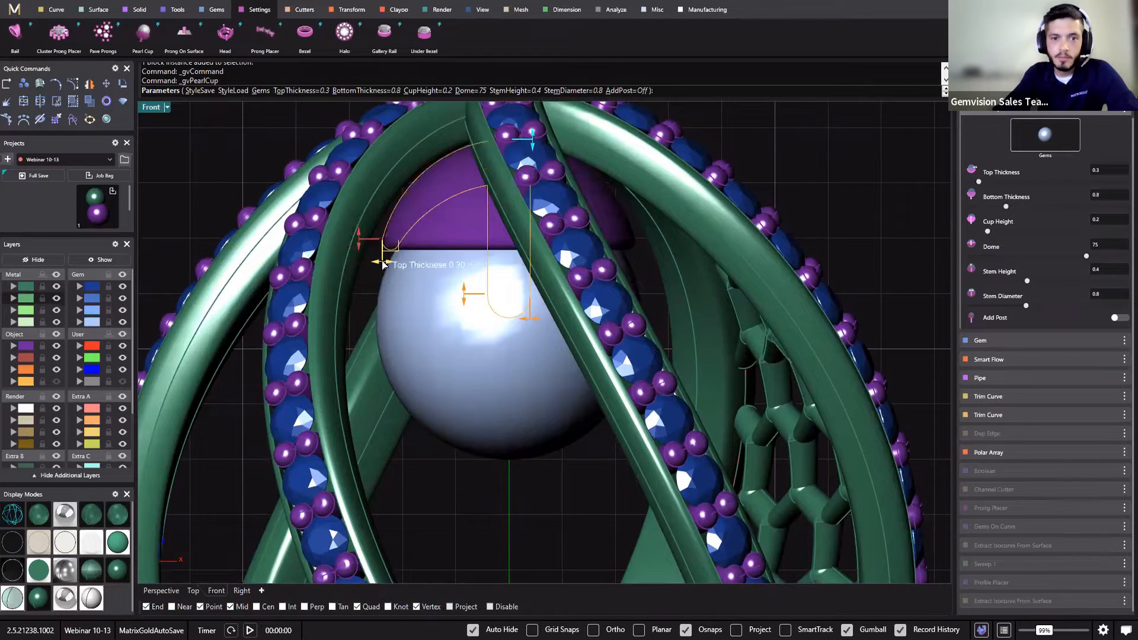
drag(382, 265, 388, 262)
drag(531, 135, 531, 130)
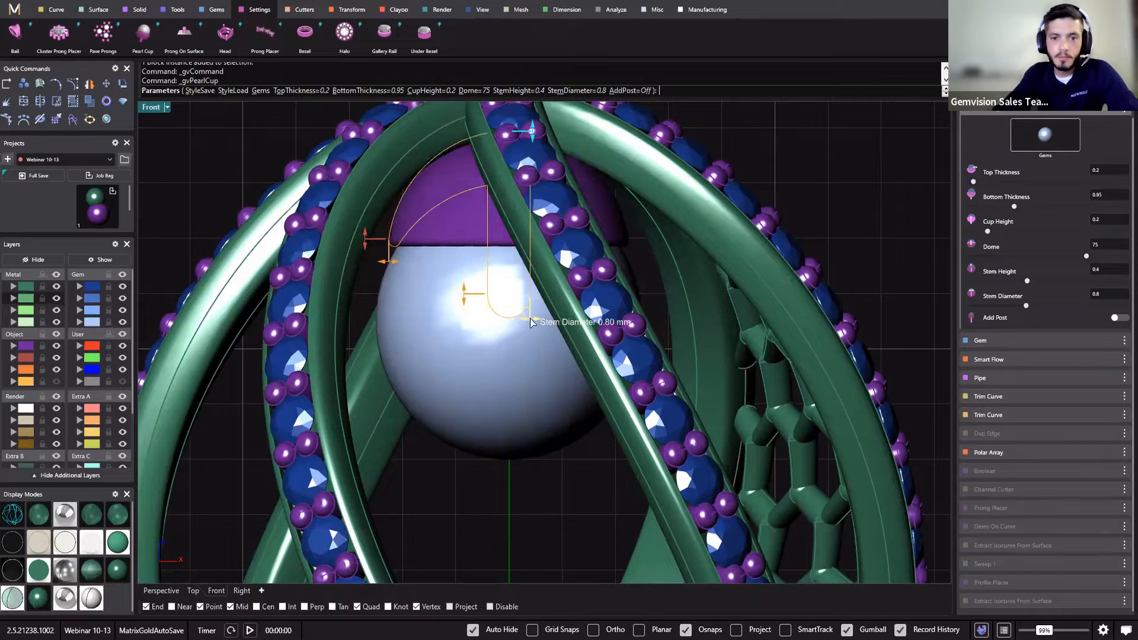
drag(531, 322, 519, 325)
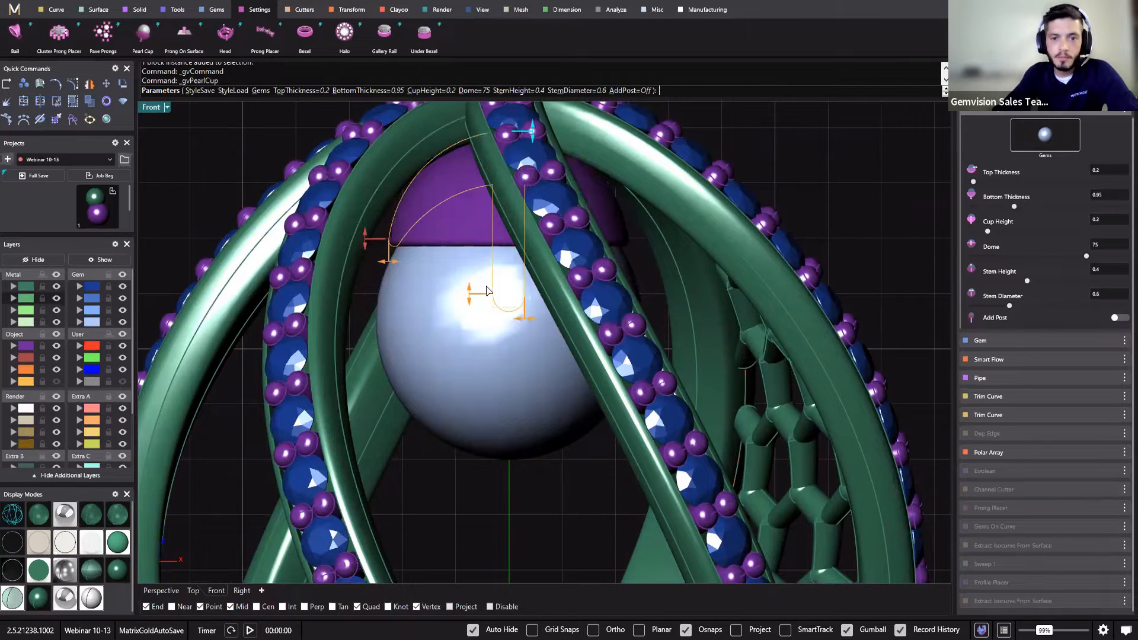
mouse_move(487, 290)
mouse_down()
mouse_move(471, 300)
mouse_move(473, 275)
mouse_up()
scroll(474, 292, down, 6)
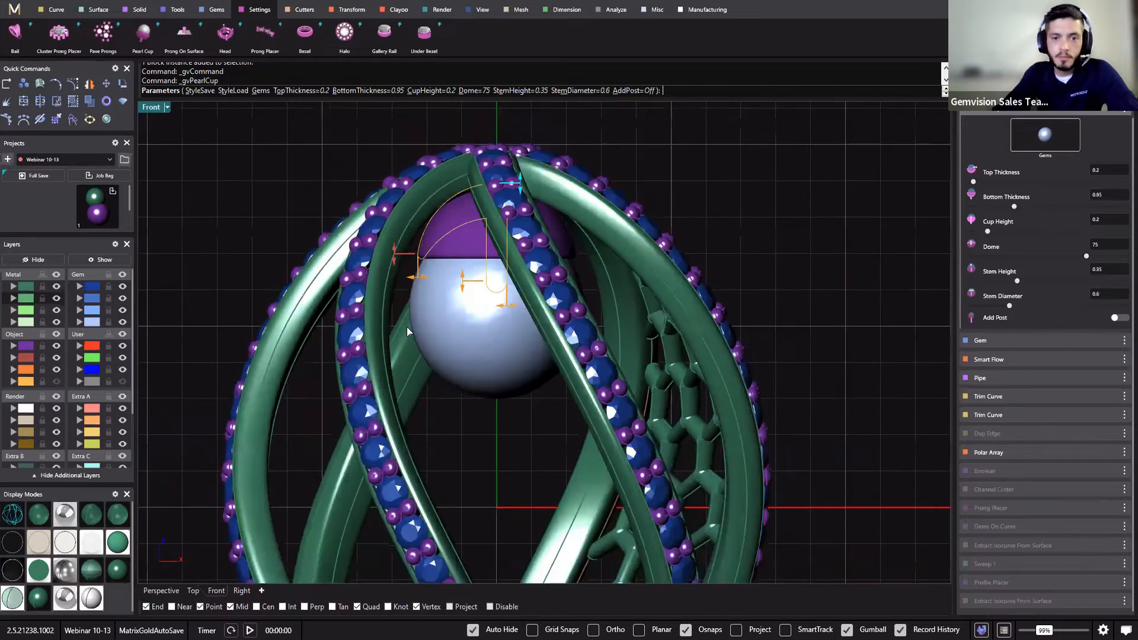
right_click(407, 336)
right_drag(487, 513, 417, 371)
scroll(417, 371, down, 8)
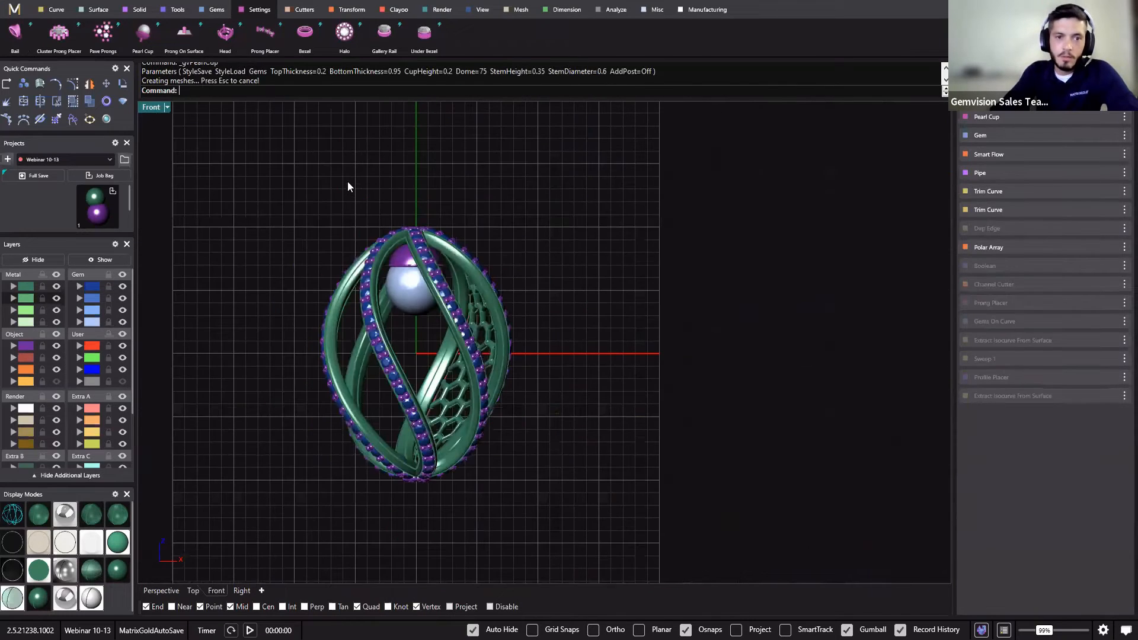
scroll(453, 275, up, 6)
scroll(374, 327, up, 6)
click(415, 154)
click(1099, 119)
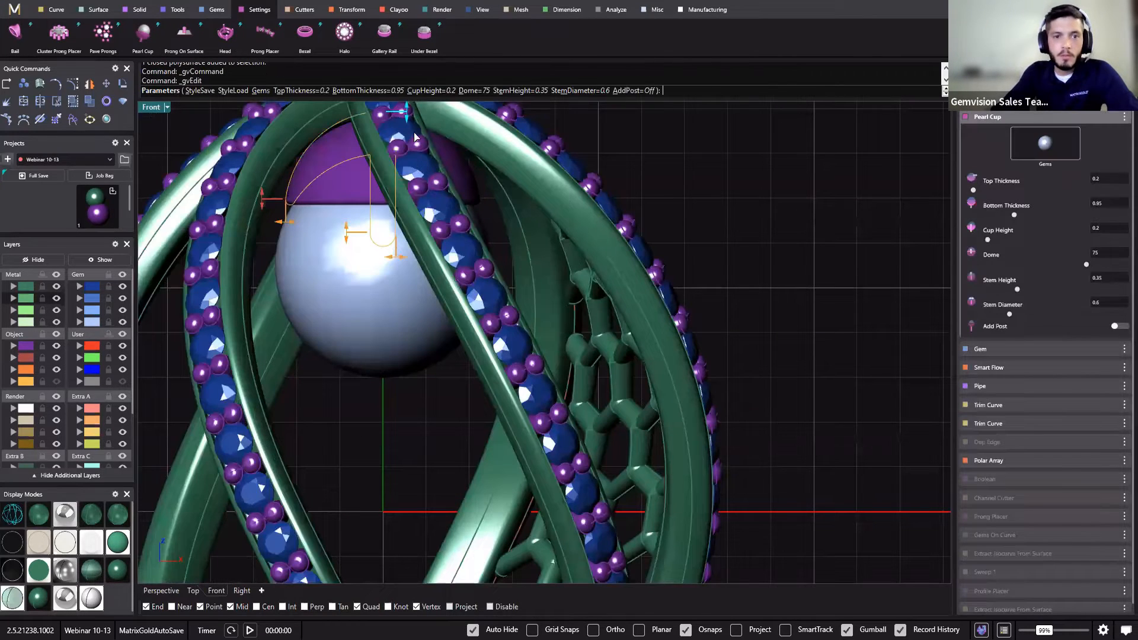
right_click(432, 316)
Edit the pearl gem and raise it slightly inside the top of the cage.
click(432, 316)
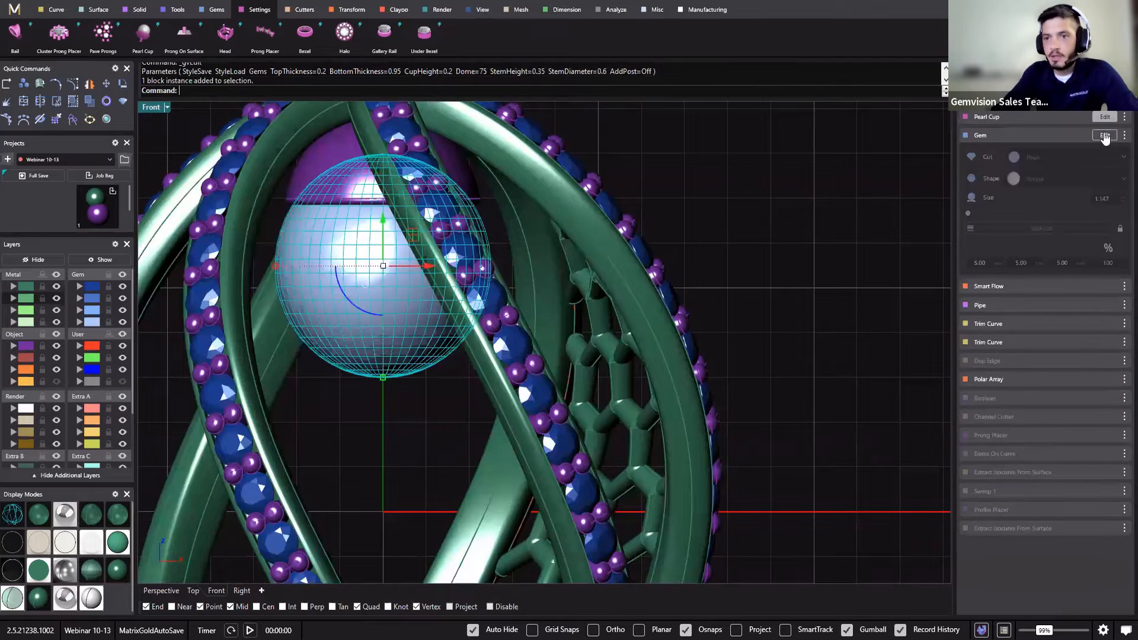
click(1103, 135)
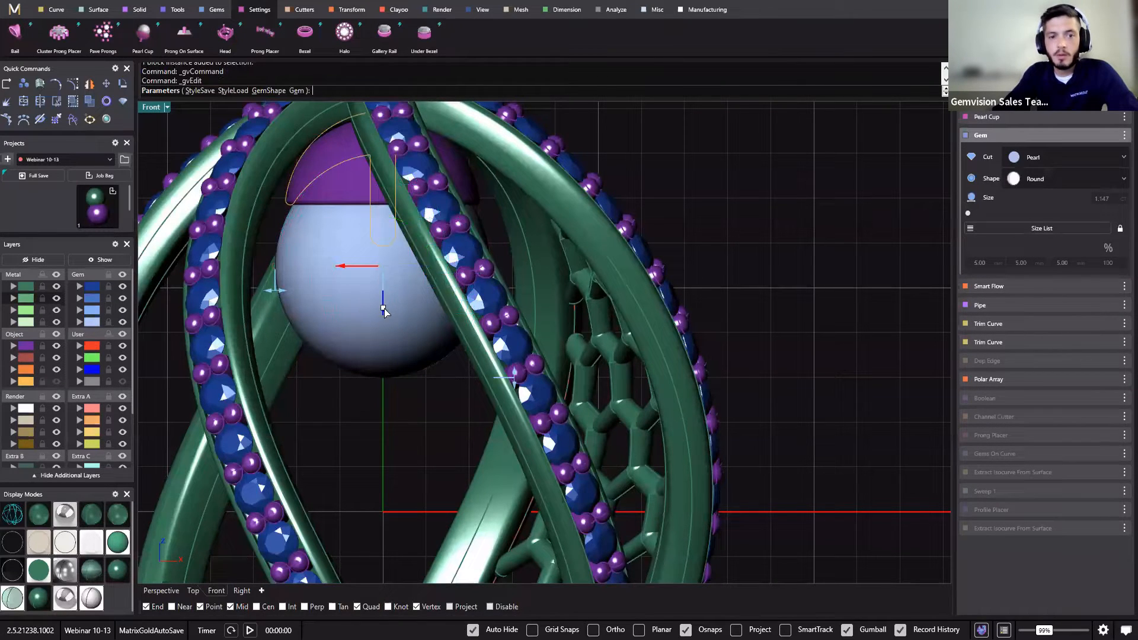
drag(384, 308, 383, 292)
right_click(402, 452)
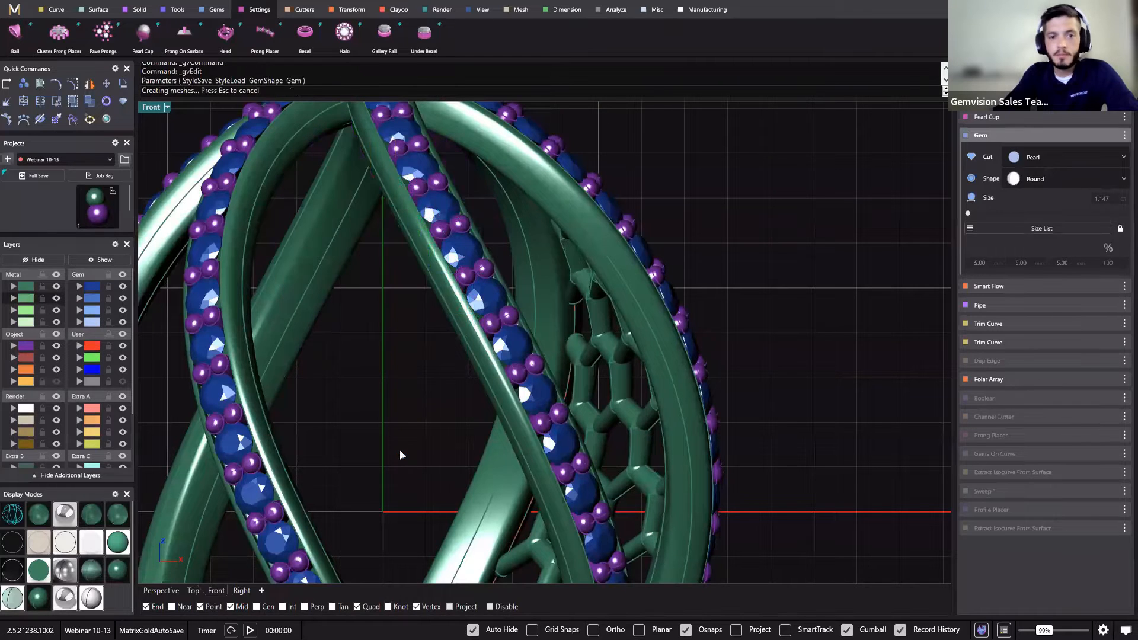
In the perspective view, polar array the honeycomb panel around the cage with 6 objects over 360 degrees.
scroll(403, 451, down, 6)
right_drag(404, 345, 391, 231)
click(161, 590)
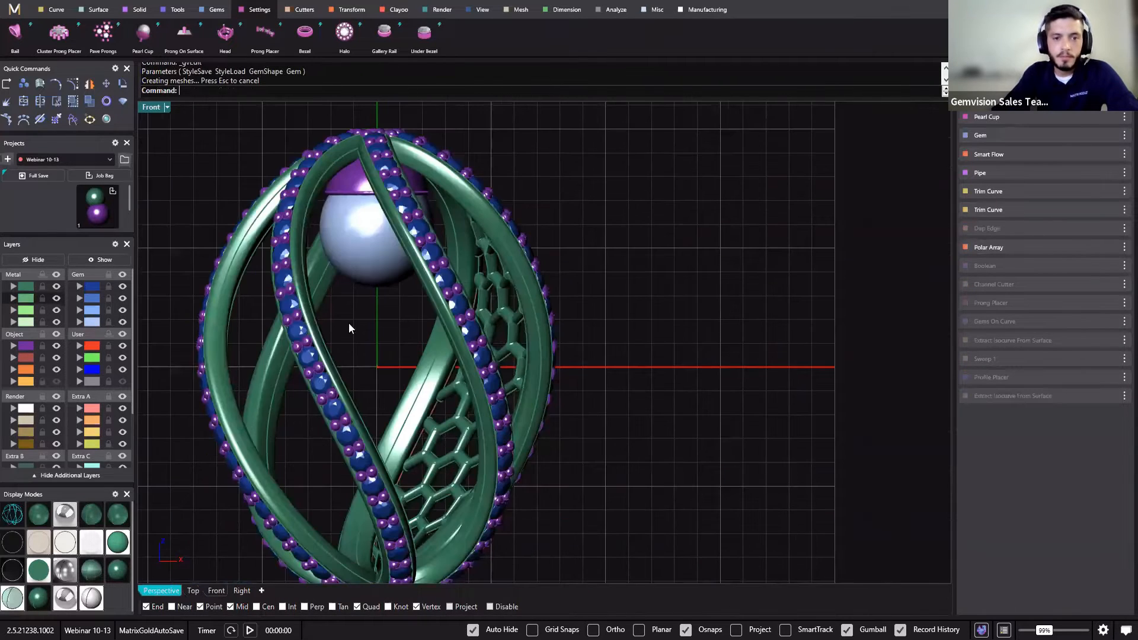
right_drag(815, 409, 674, 522)
click(593, 425)
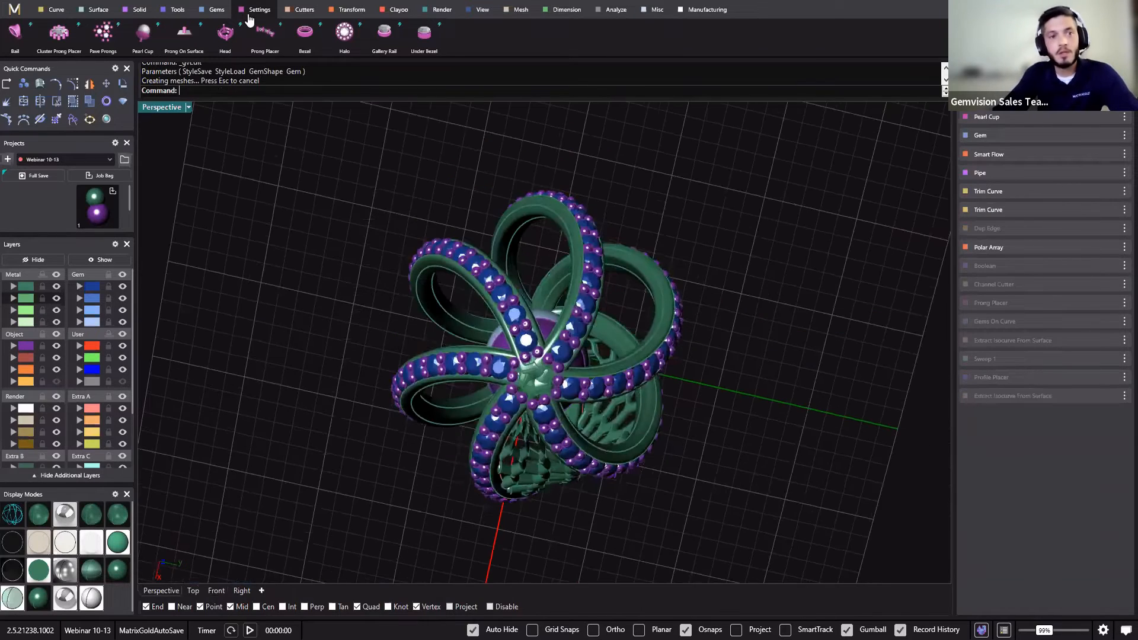
click(347, 10)
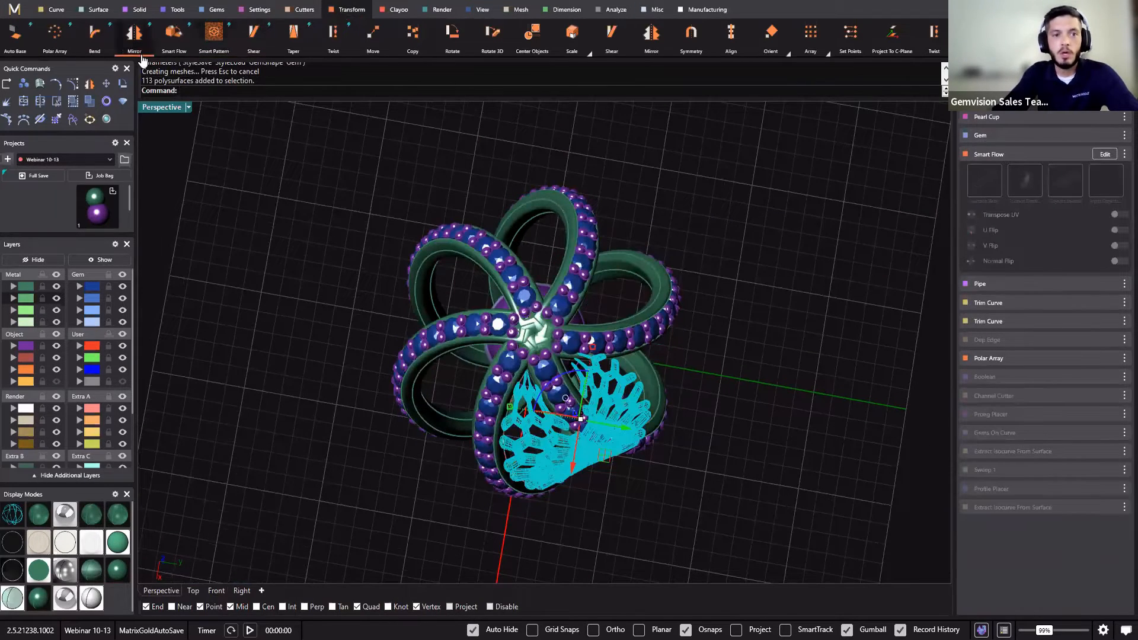
click(55, 33)
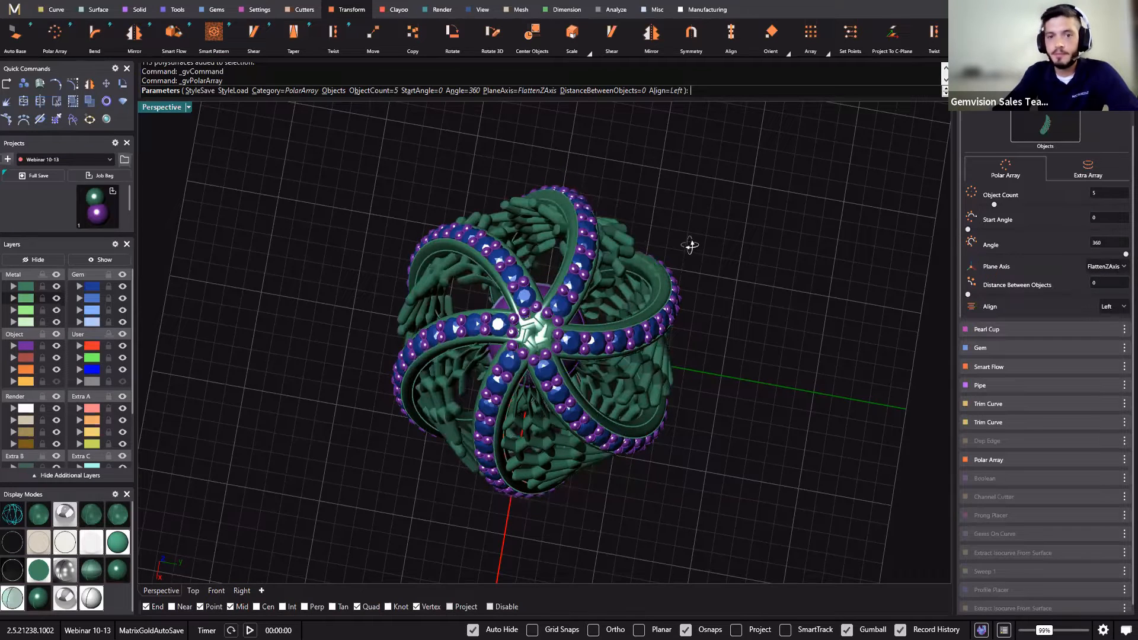
right_drag(690, 245, 802, 238)
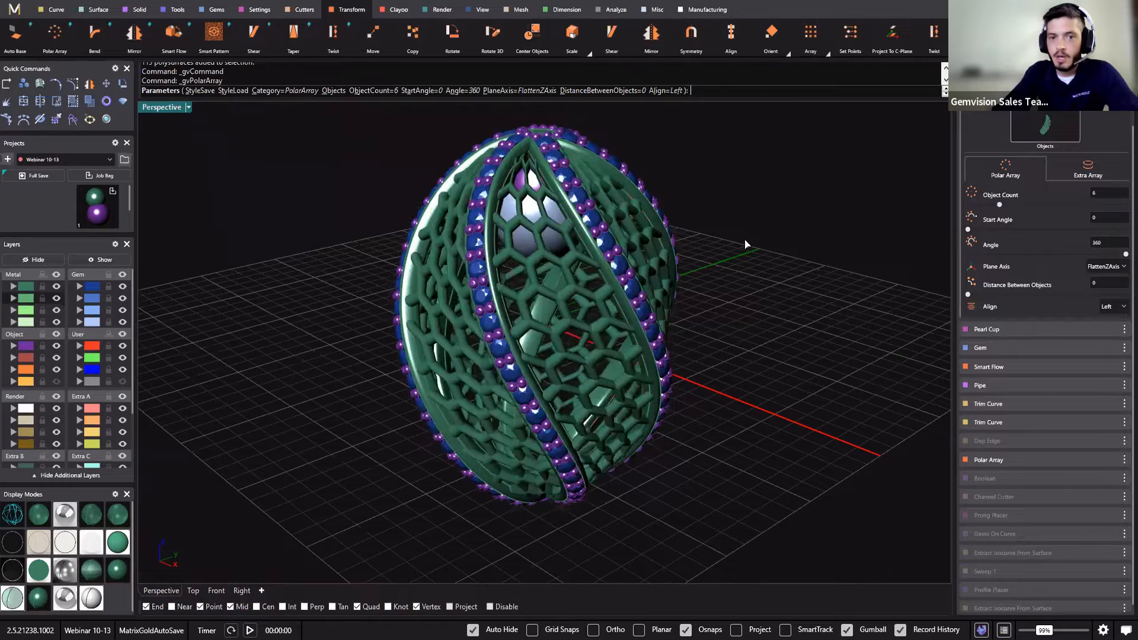
right_drag(621, 267, 716, 314)
scroll(591, 265, down, 7)
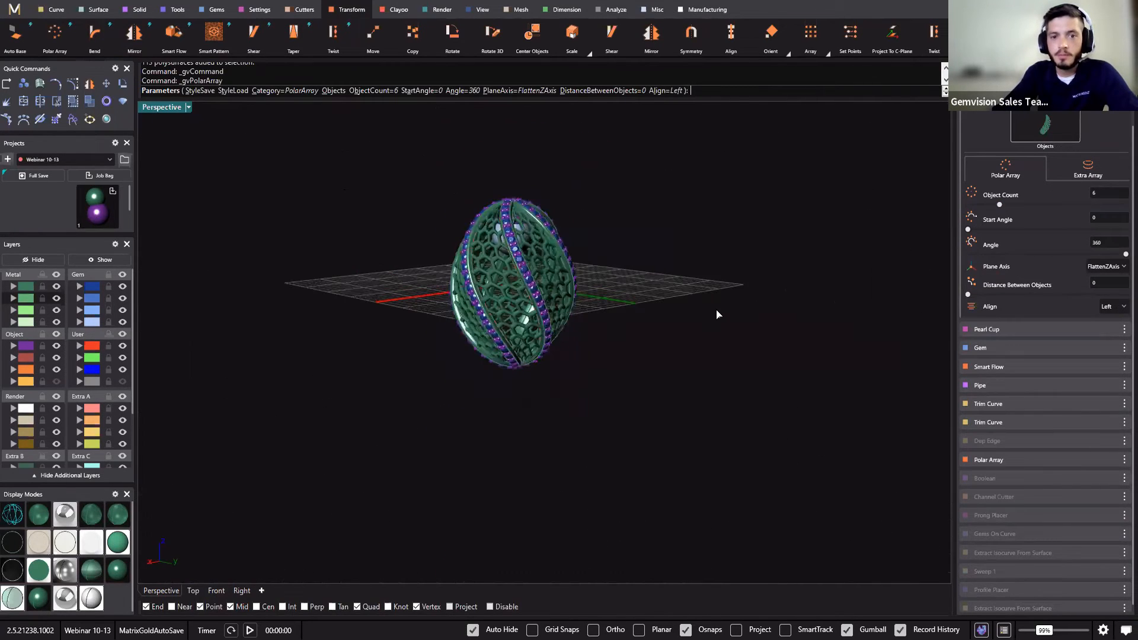
right_click(739, 361)
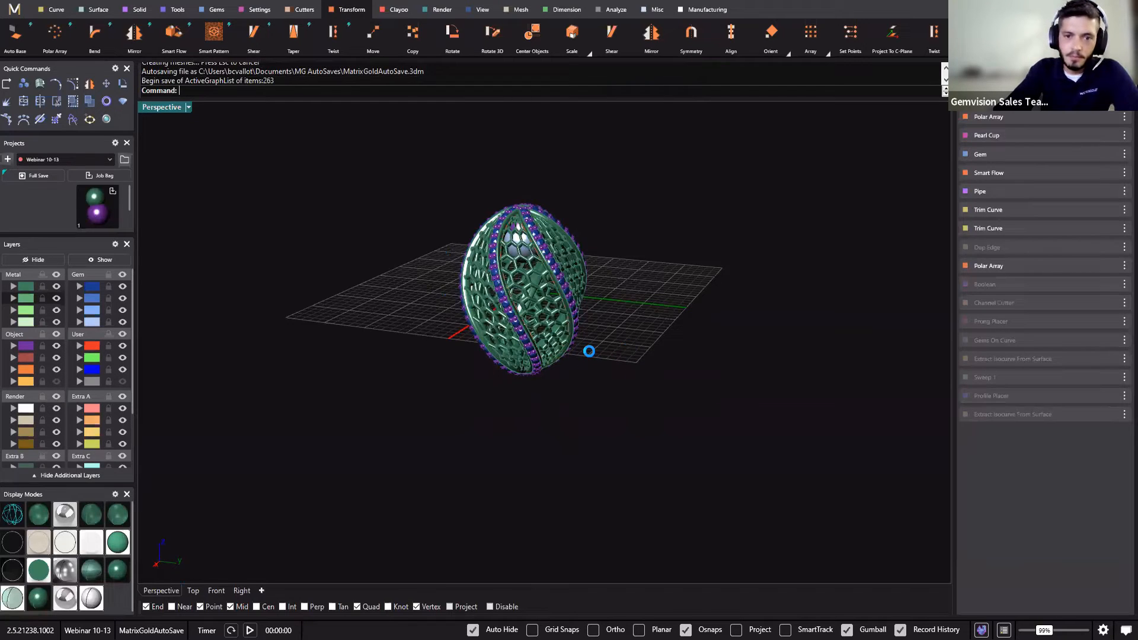
Edit the honeycomb panel's polar array and set its object count to 3.
mouse_move(1108, 138)
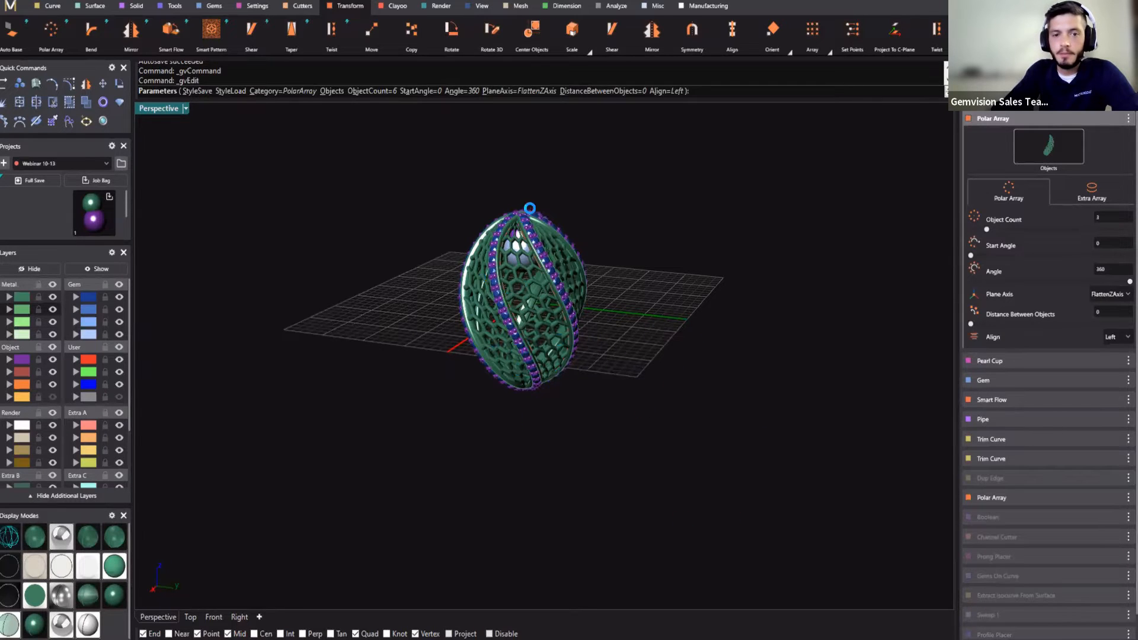
right_drag(426, 206, 368, 295)
right_click(388, 286)
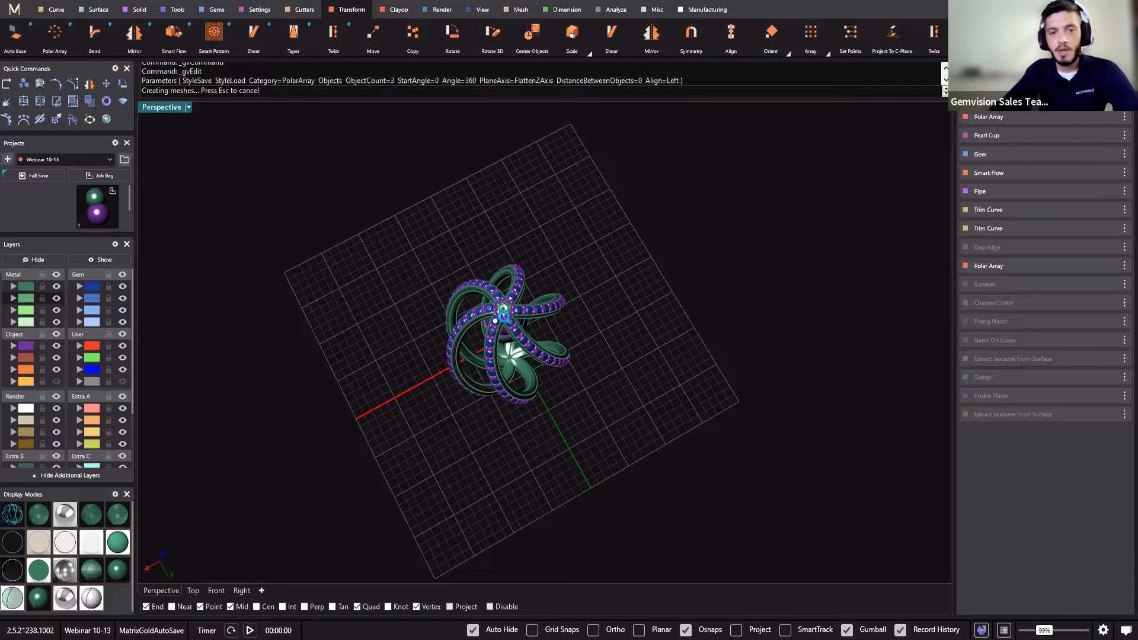
Edit the pearl, enlarge its width to 7.6 mm and lower it slightly within the cage.
right_drag(474, 333, 471, 231)
click(1109, 156)
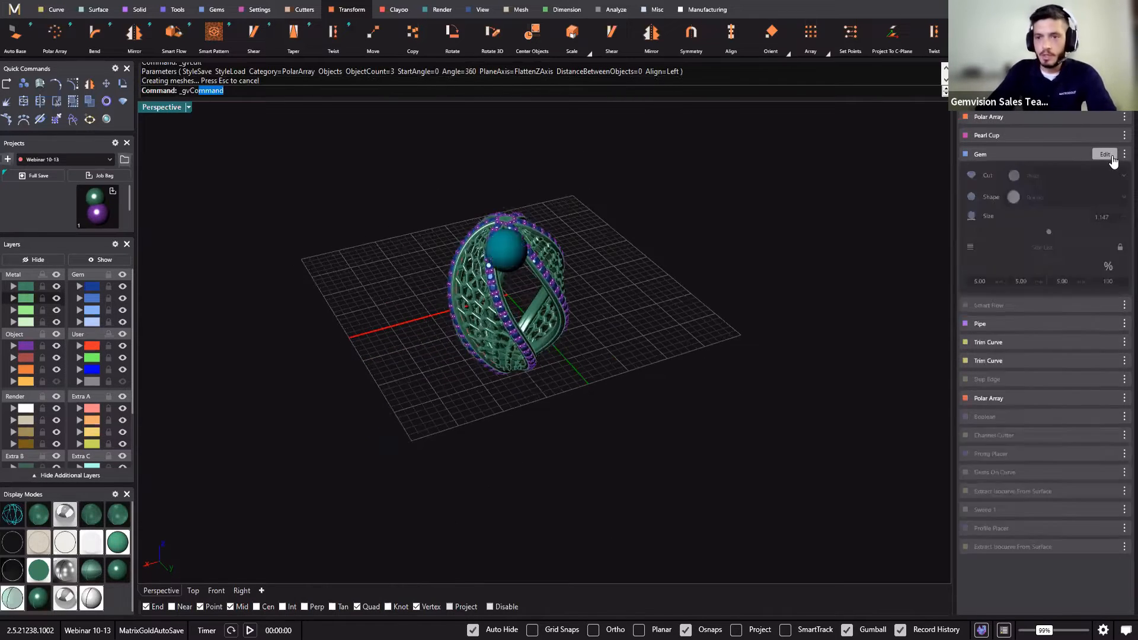
right_drag(579, 326, 518, 252)
scroll(477, 267, up, 3)
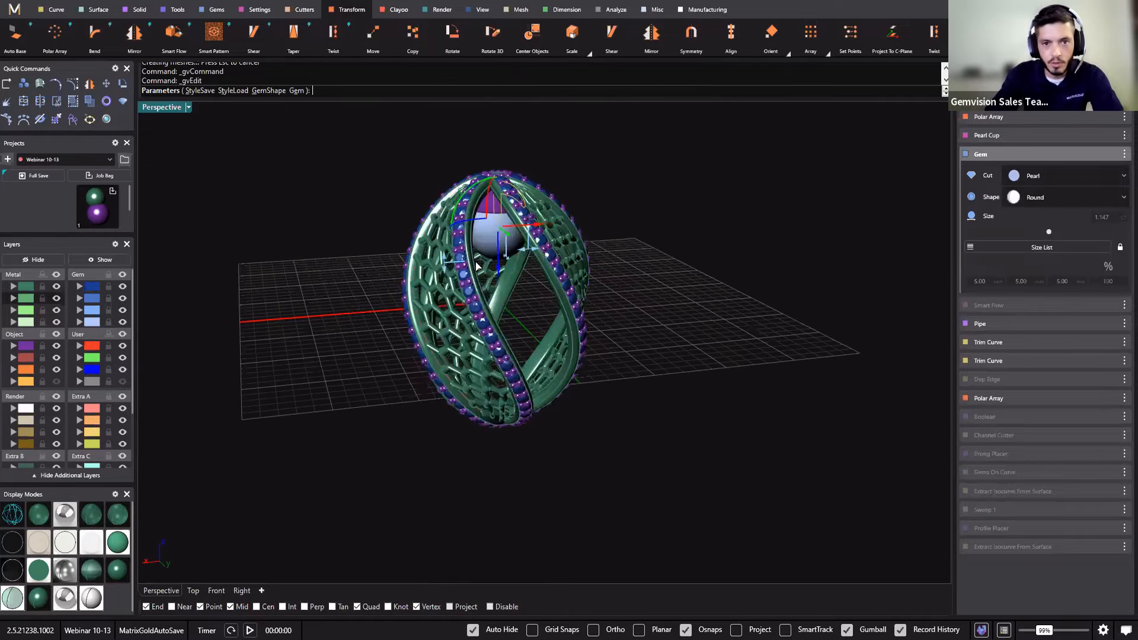
scroll(477, 266, up, 2)
scroll(521, 264, up, 2)
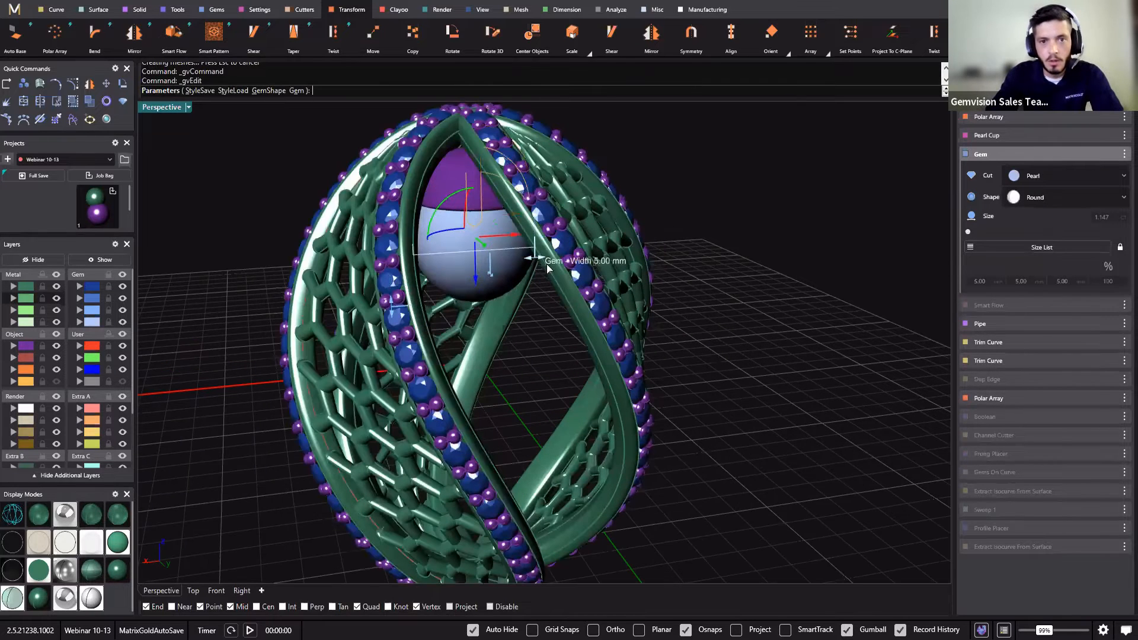
drag(534, 258, 557, 270)
drag(475, 276, 474, 290)
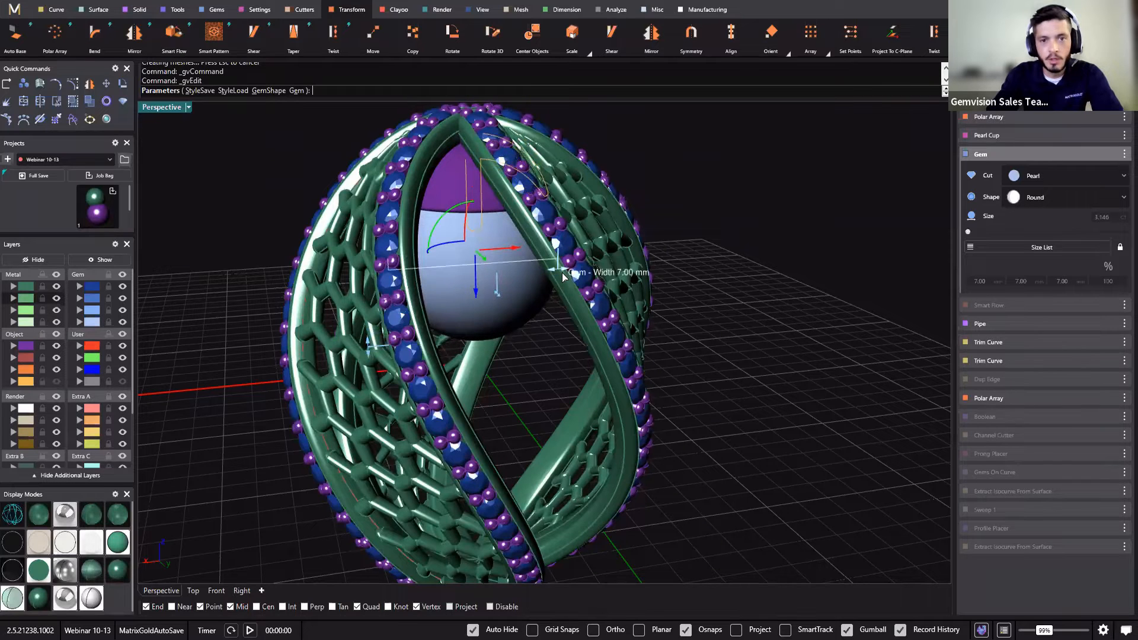
drag(562, 273, 565, 275)
right_drag(552, 276, 525, 281)
click(986, 156)
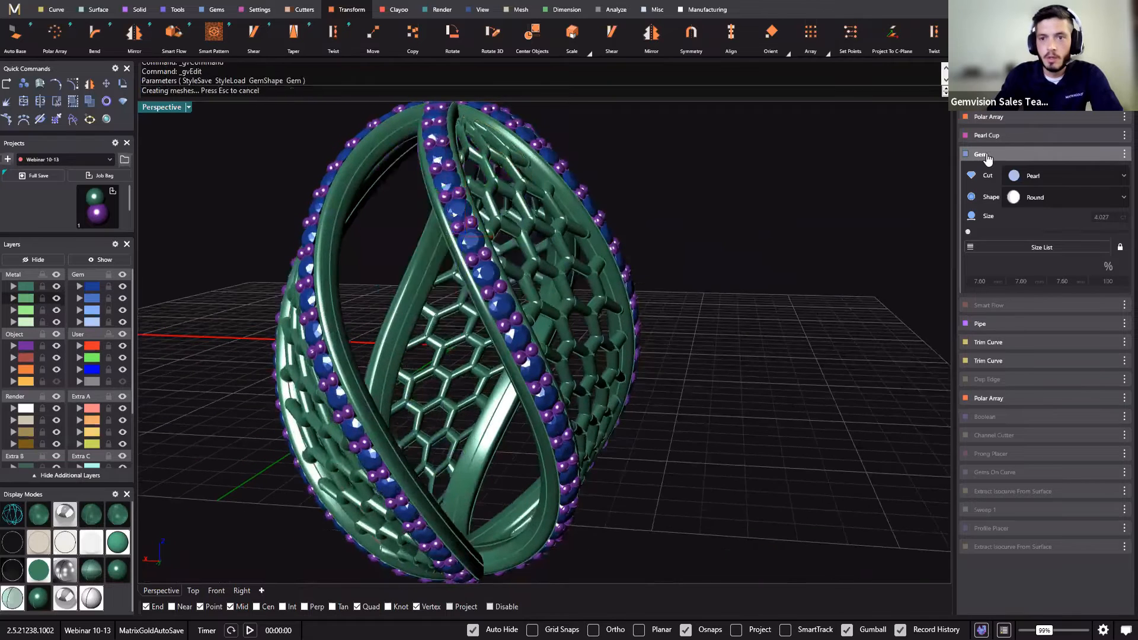
Edit the pearl cup and set its cup height to 0.1.
click(1107, 136)
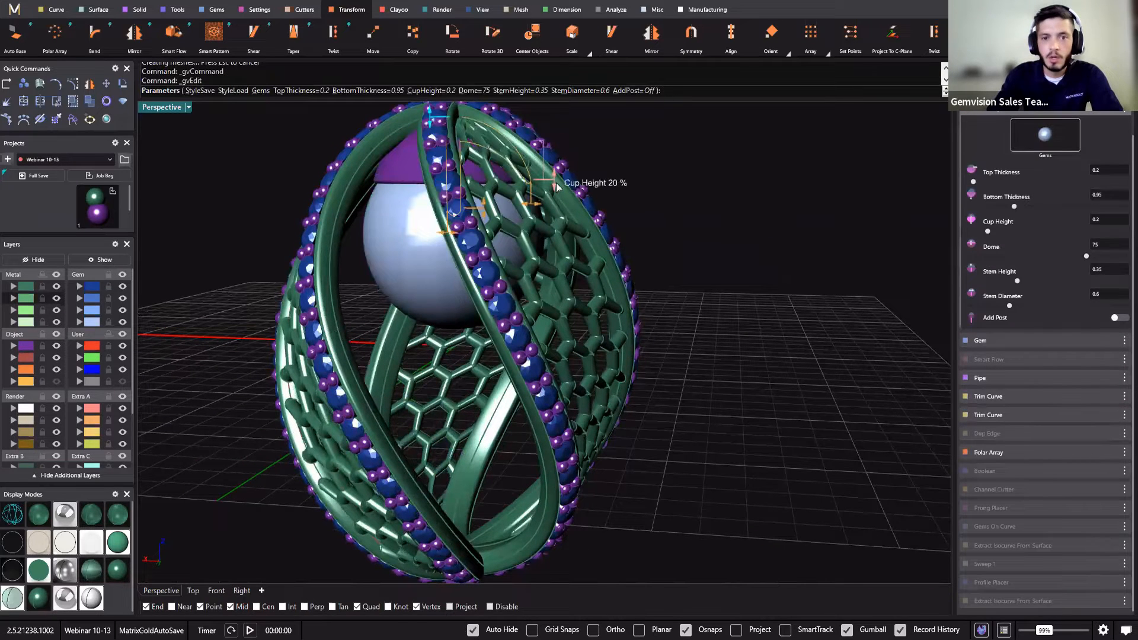
drag(554, 179, 548, 160)
right_click(643, 170)
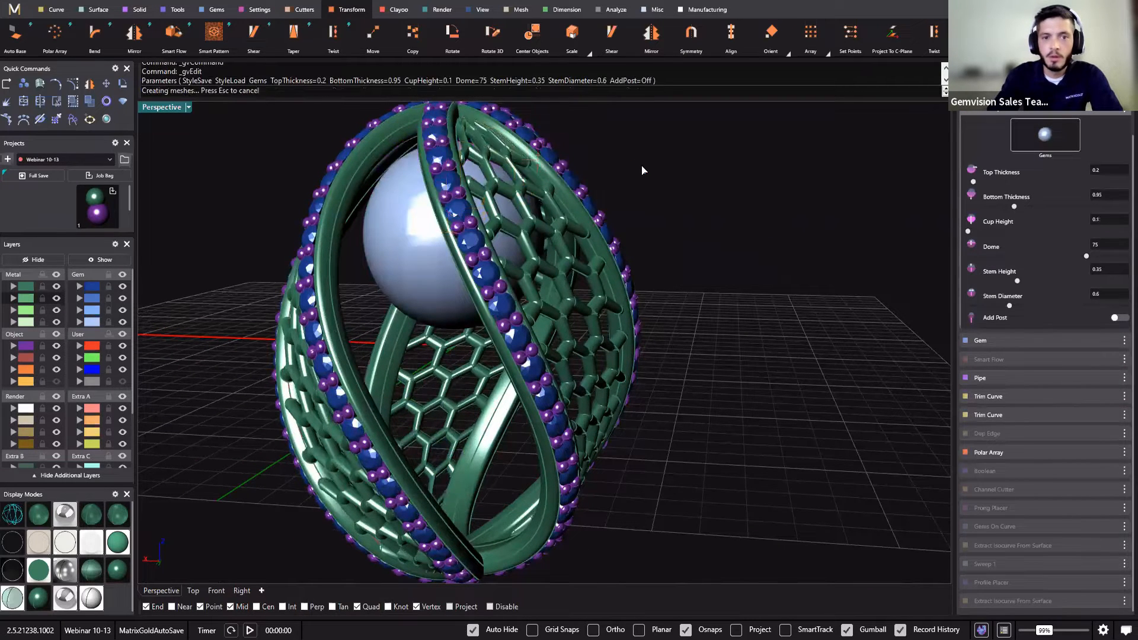
Add a bail and raise it from the cage's centre to above the top of the cage.
right_drag(662, 232, 833, 306)
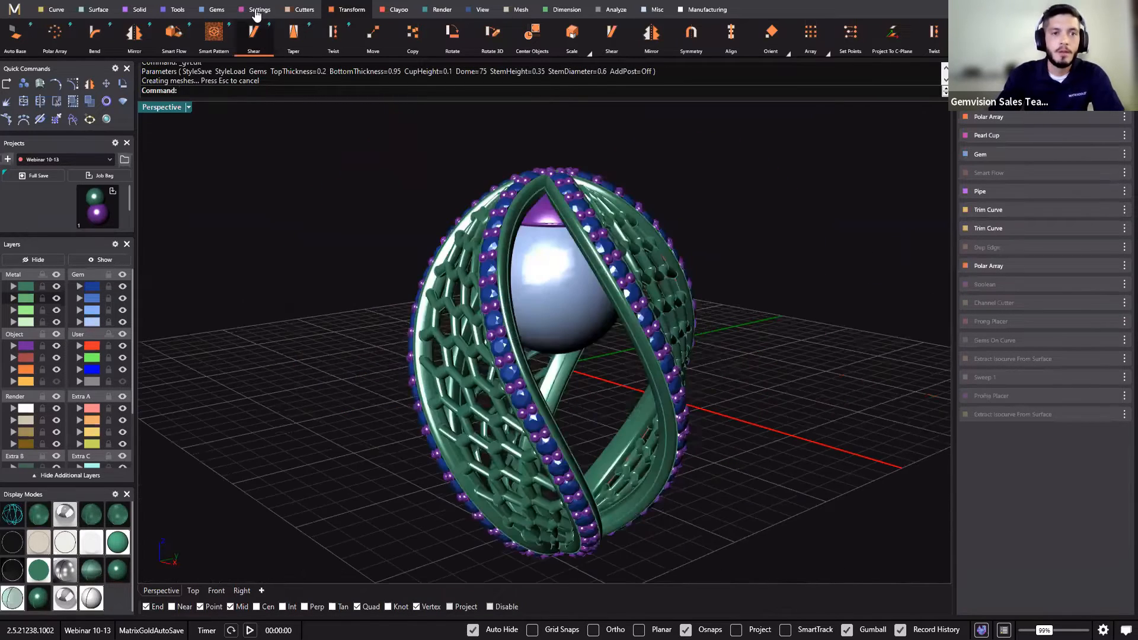
click(256, 10)
click(14, 33)
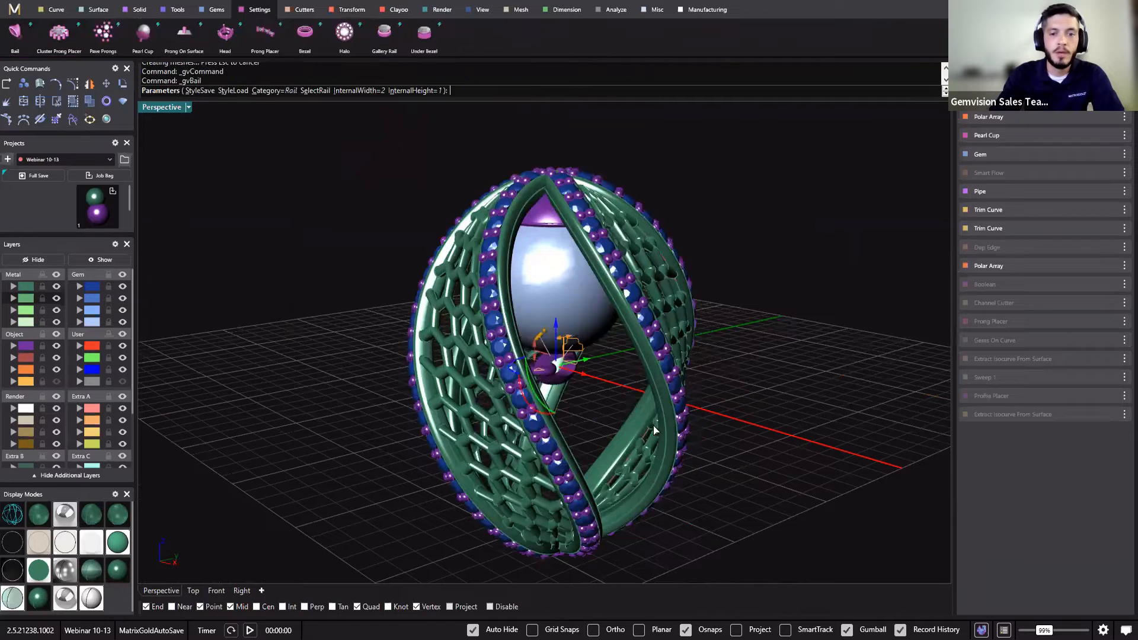
right_drag(578, 398, 505, 409)
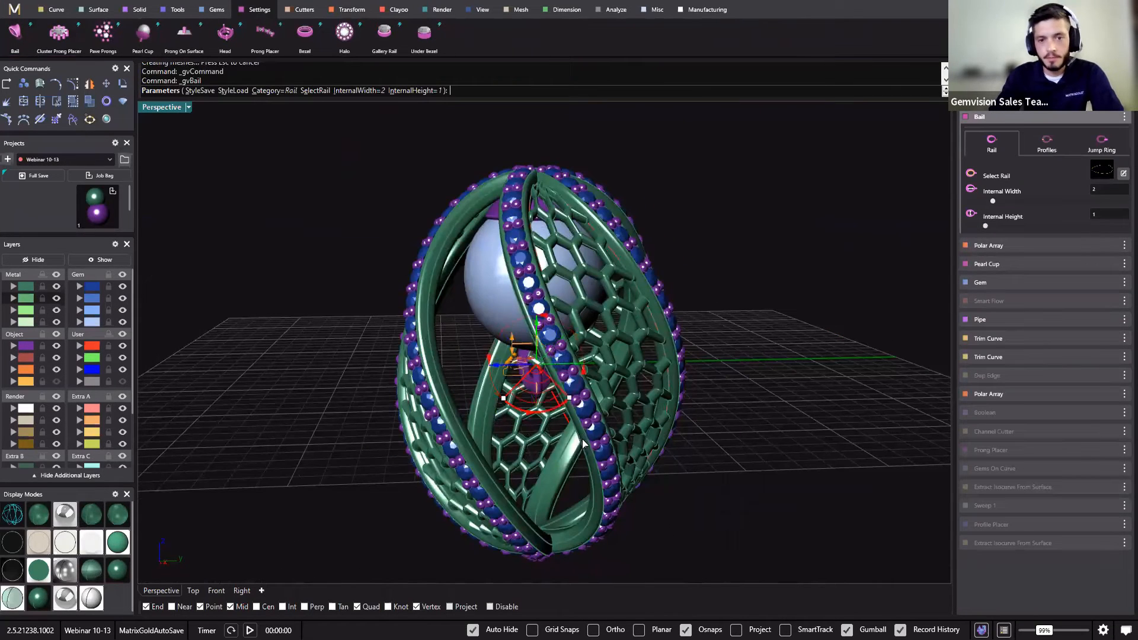
scroll(584, 445, down, 4)
drag(553, 276, 557, 159)
Set the bail's internal width to 5.5 mm.
right_drag(654, 218, 496, 183)
scroll(496, 182, up, 6)
drag(495, 183, 515, 115)
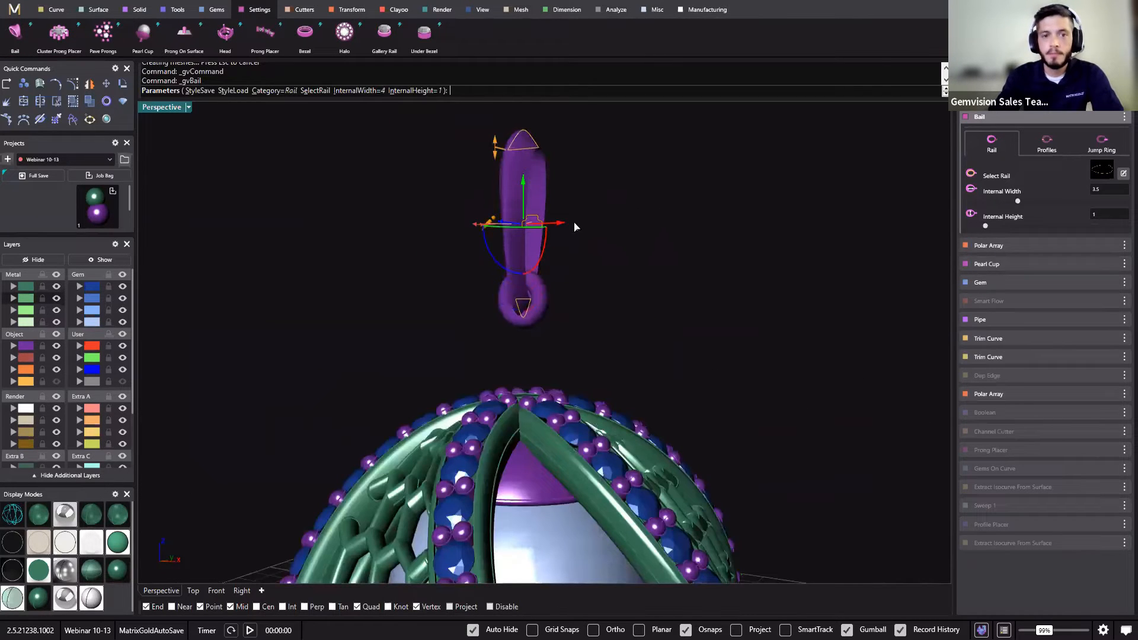
right_drag(574, 227, 577, 326)
drag(511, 254, 522, 210)
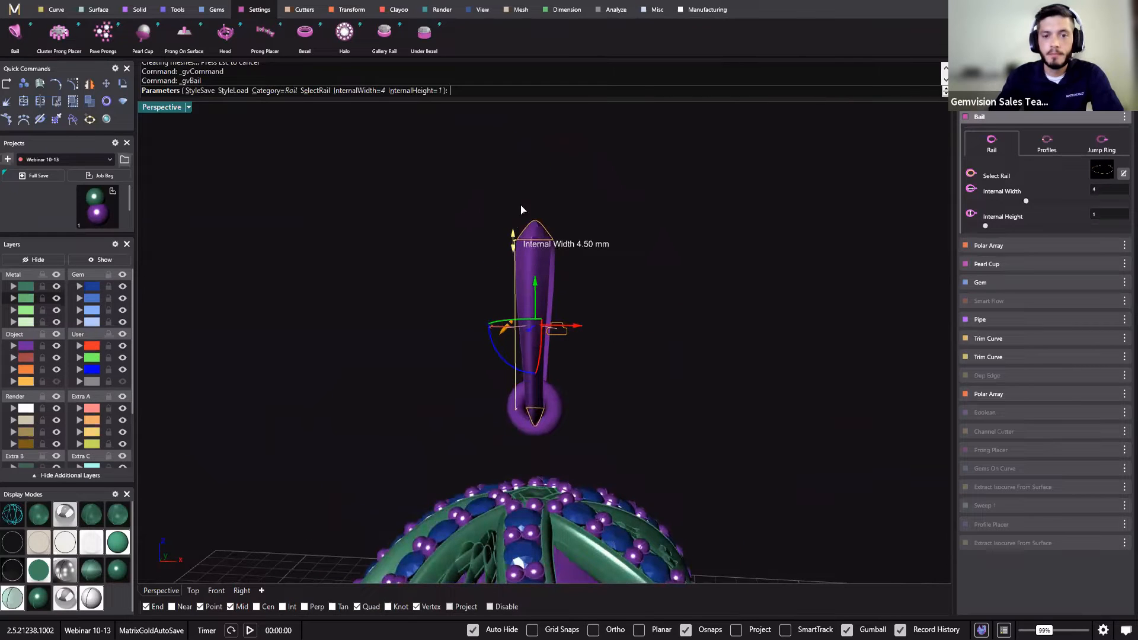
drag(582, 238, 527, 207)
right_drag(663, 308, 829, 332)
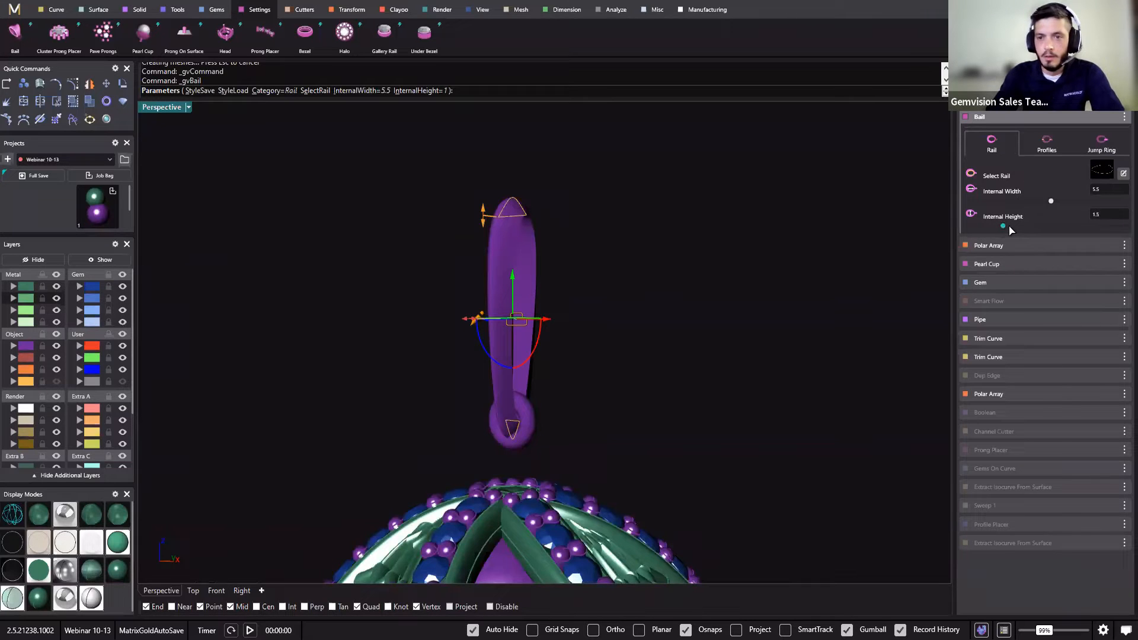
Set the bail's internal height to 2.5 mm.
drag(1010, 226, 1038, 227)
right_drag(759, 344, 674, 353)
right_drag(679, 354, 853, 387)
Set the bail's top profile width to 2.5 mm and its top profile height to 1 mm.
click(1046, 145)
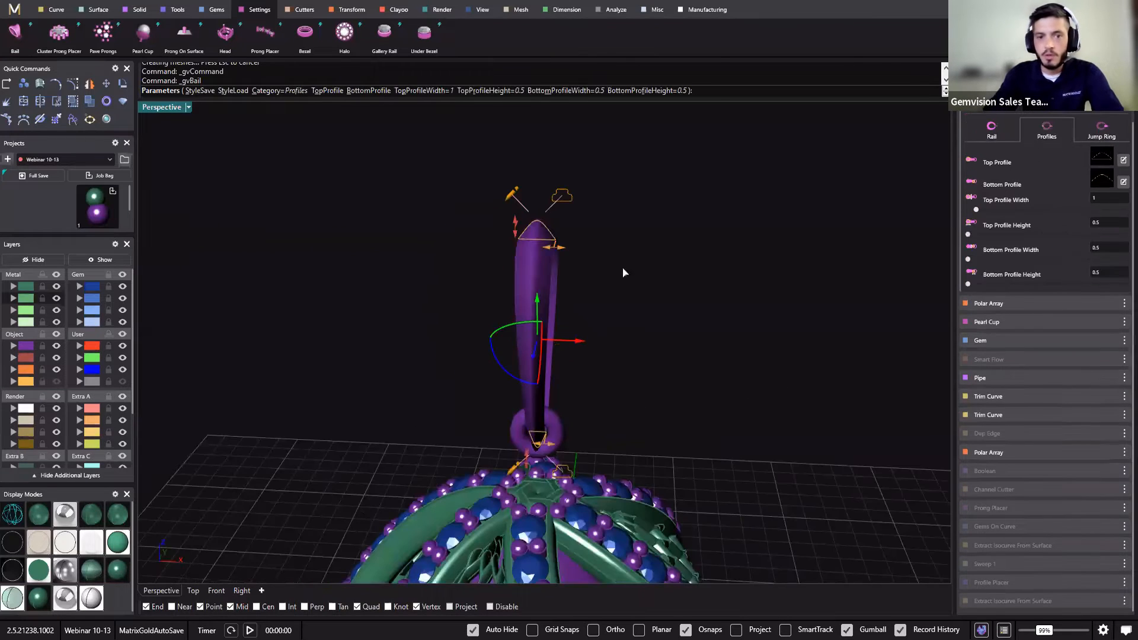
drag(560, 250, 584, 248)
drag(487, 223, 488, 203)
Set the bail's bottom profile width to 0.75 mm and its bottom profile height to 0.5 mm.
right_drag(633, 359, 521, 391)
scroll(522, 391, up, 3)
drag(459, 471, 462, 472)
right_drag(462, 472, 637, 489)
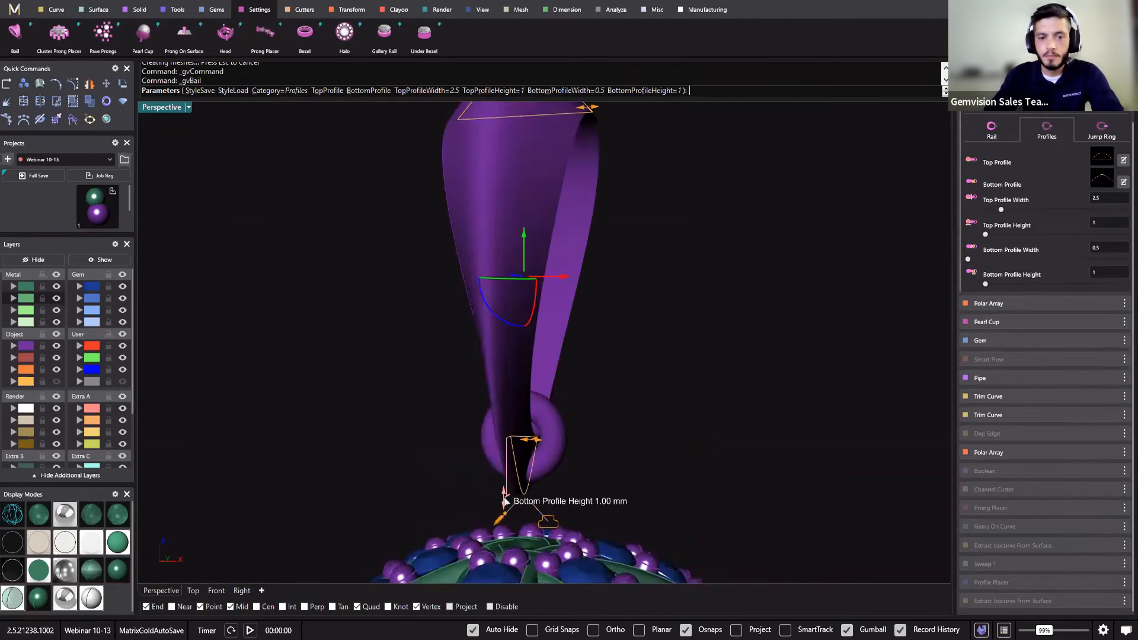
drag(505, 500, 503, 467)
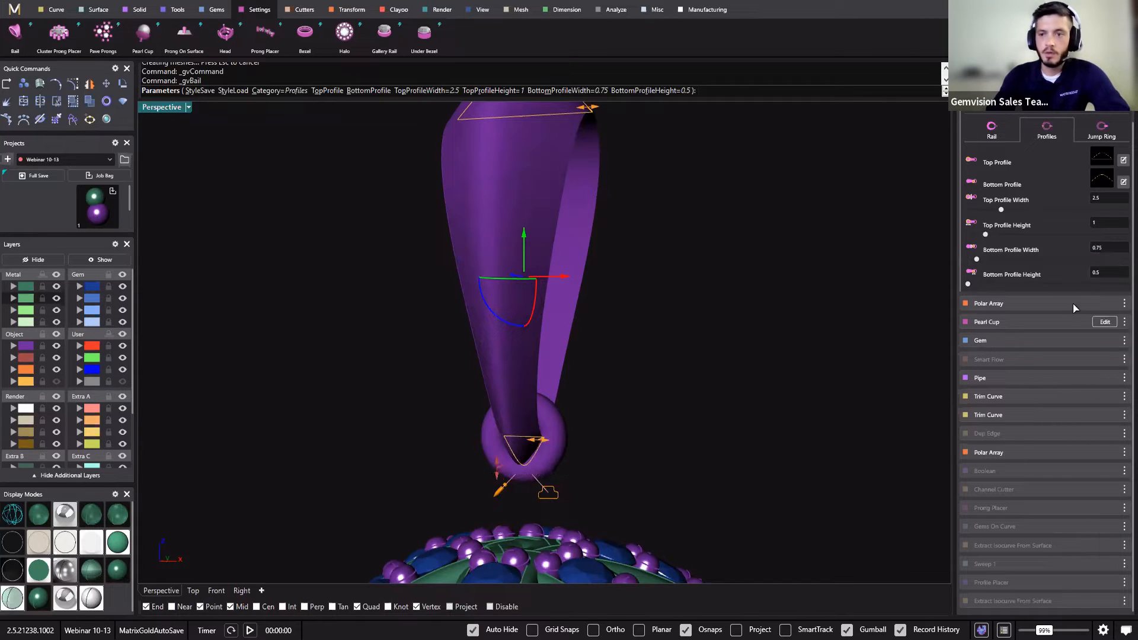
click(1118, 274)
right_click(976, 258)
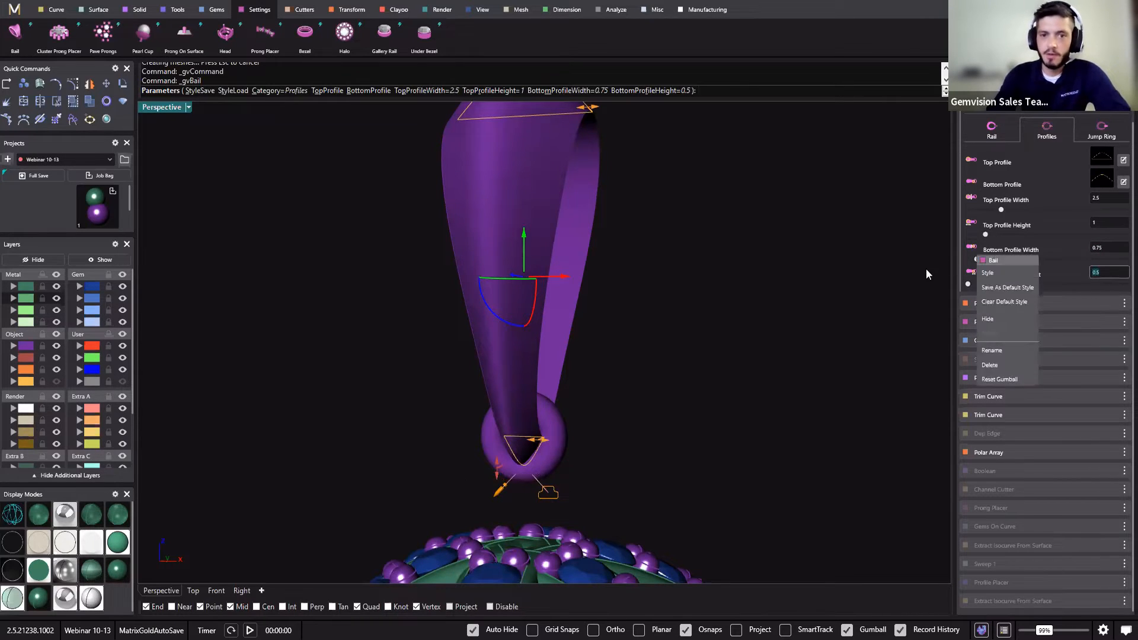
Replace the bail's top profile with the flatter, rounded shape 25 from the bail profile library.
right_drag(828, 229, 652, 373)
right_drag(353, 219, 317, 273)
click(393, 212)
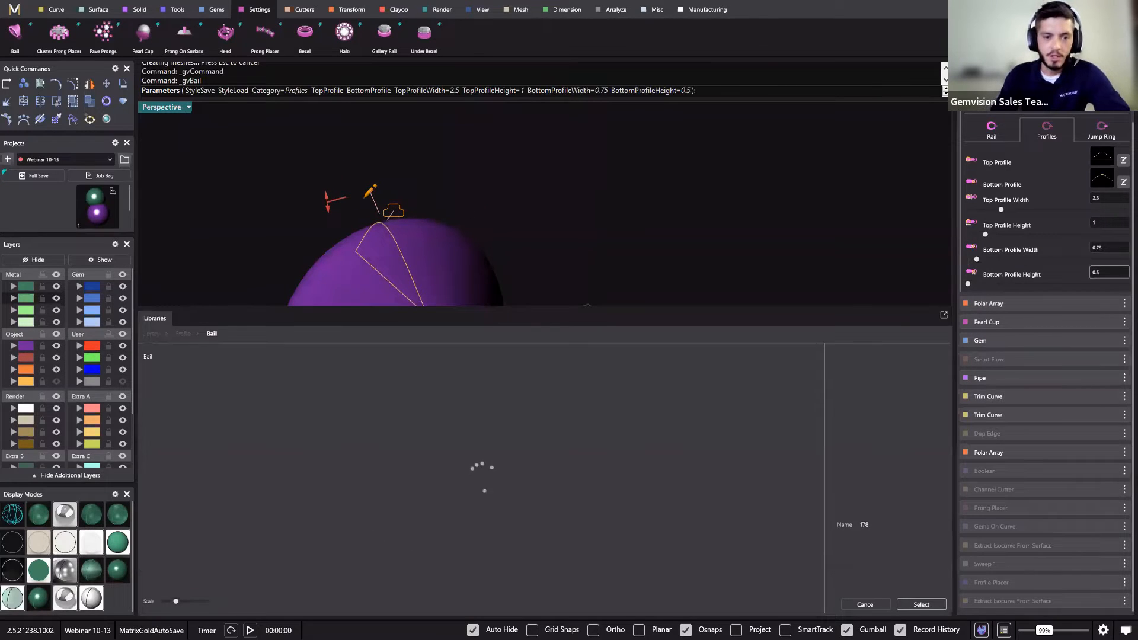
scroll(610, 452, down, 2)
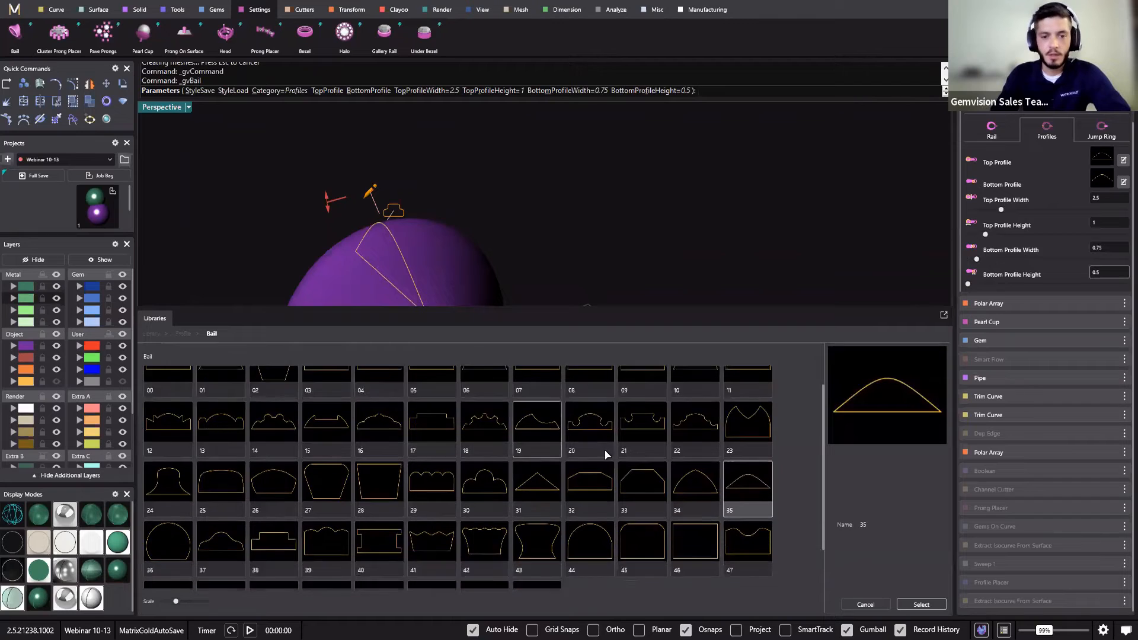
scroll(580, 428, down, 1)
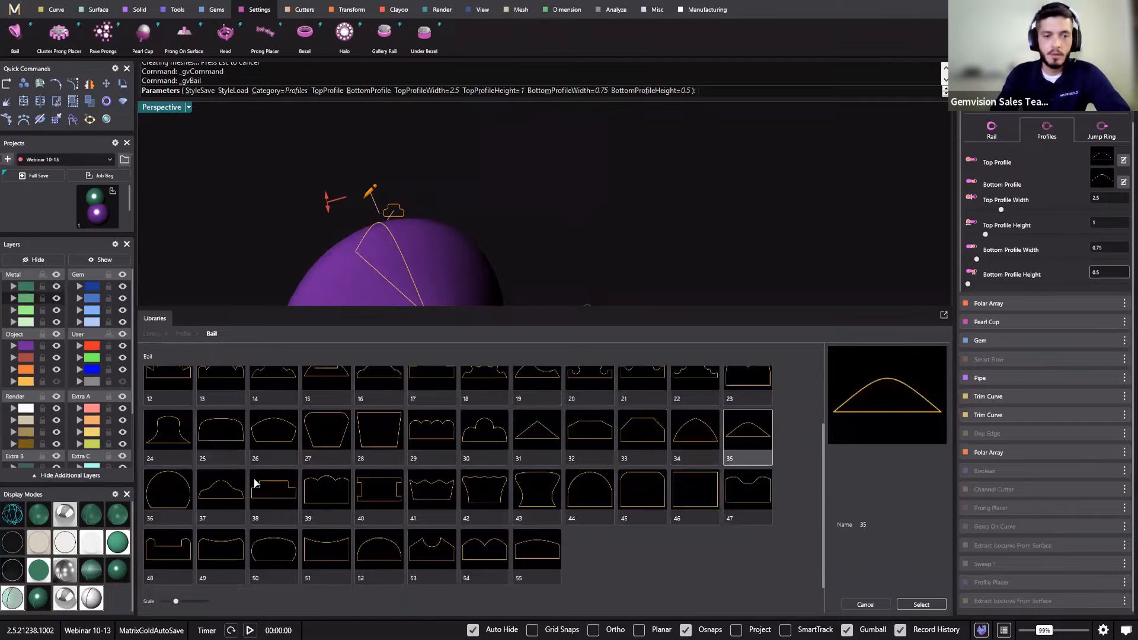
click(220, 431)
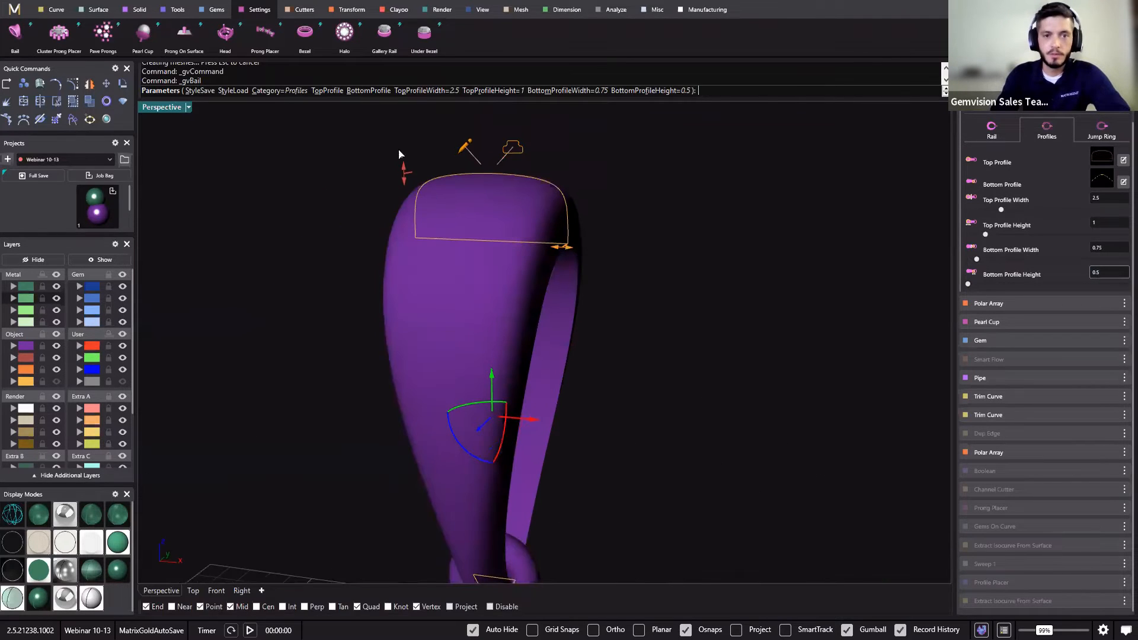
mouse_move(568, 248)
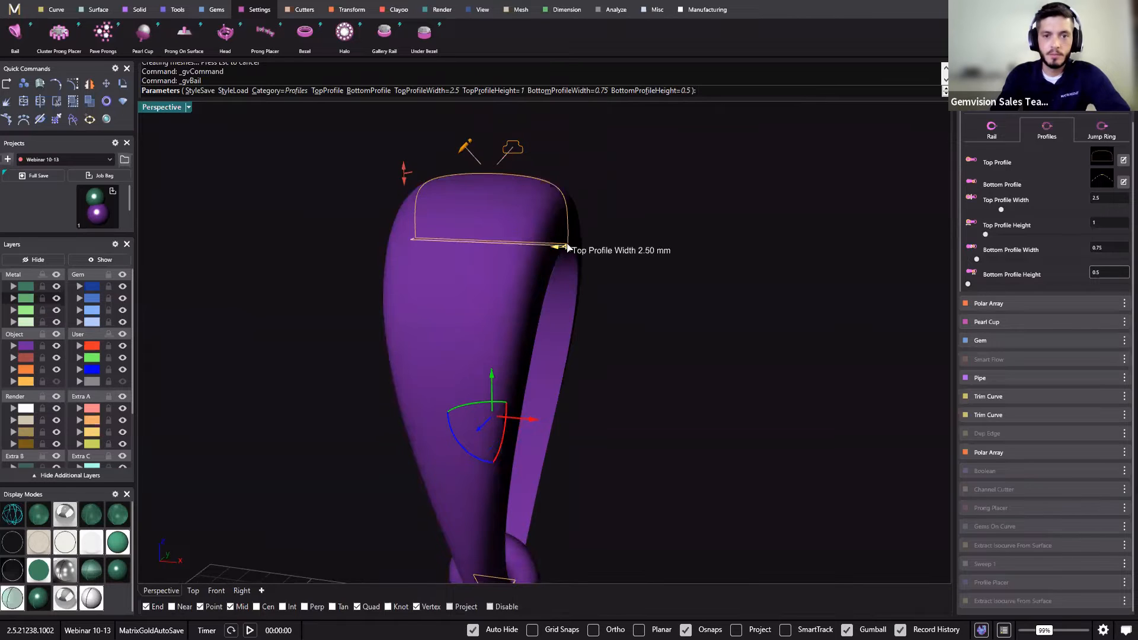
right_drag(567, 248, 573, 331)
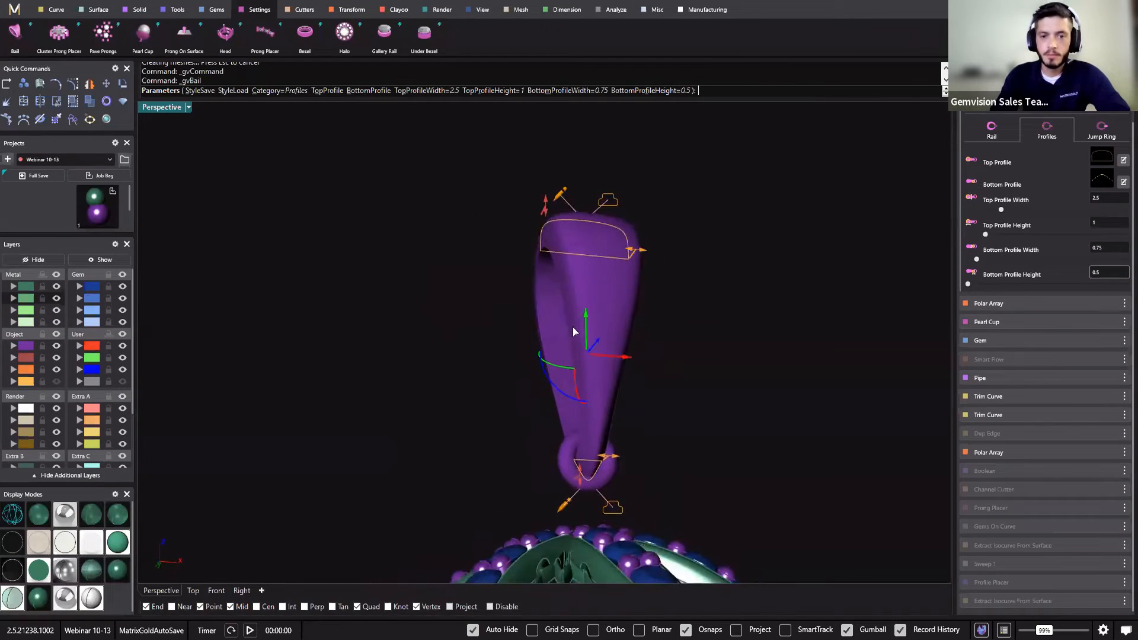
Increase the bail's internal height to 3 mm and its internal width to 7.5 mm.
click(1001, 134)
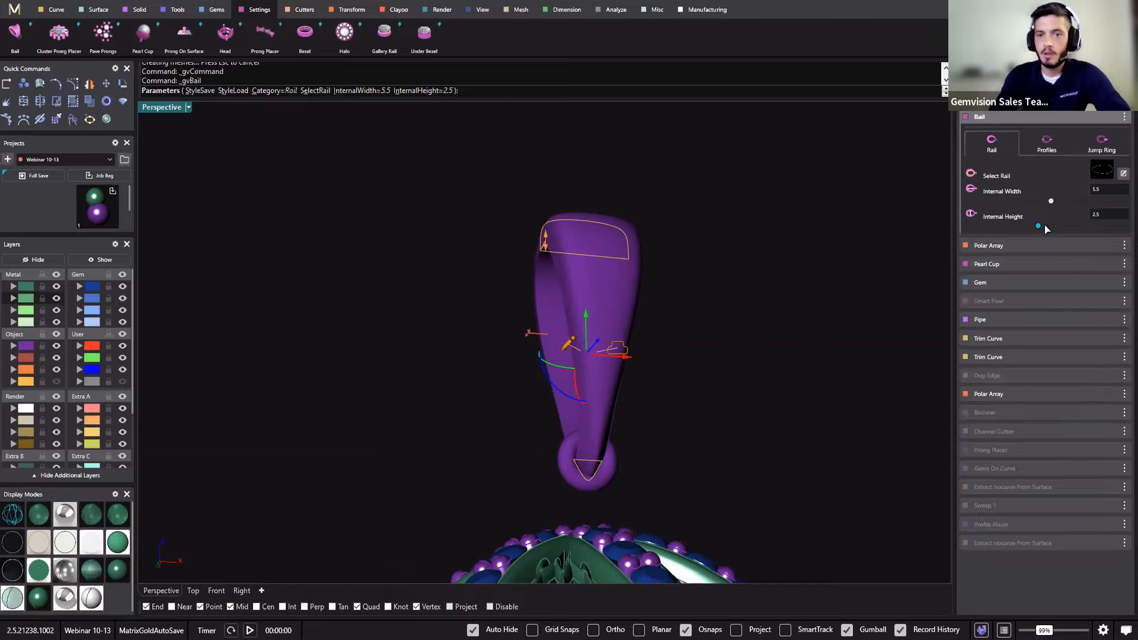
drag(1045, 230, 1084, 210)
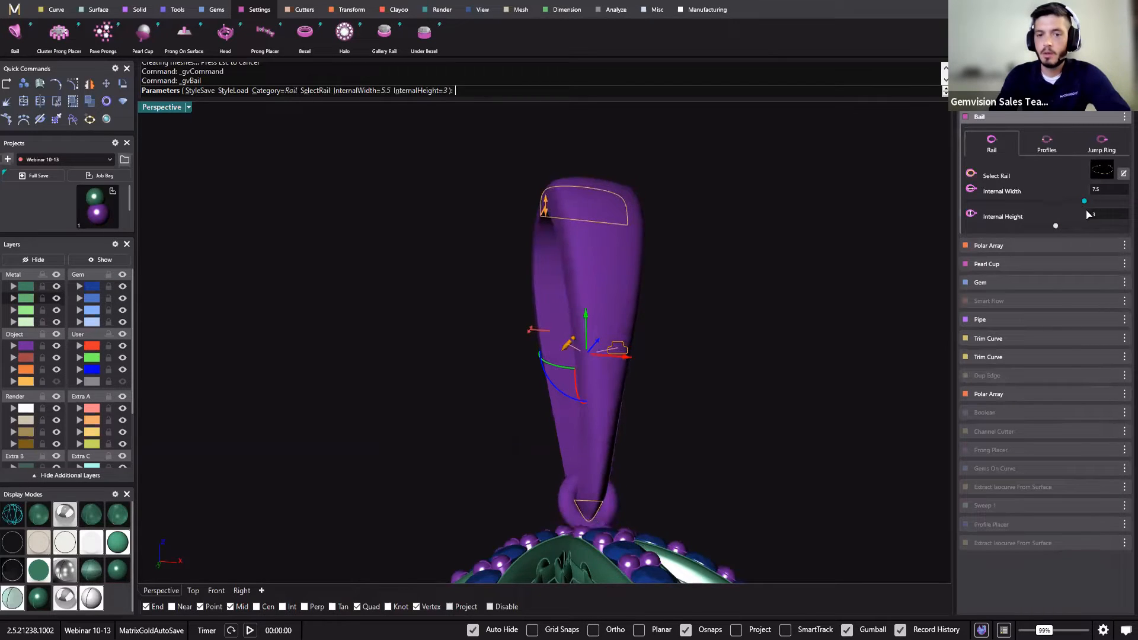
right_drag(703, 323, 599, 416)
shift+right_drag(644, 445, 698, 339)
scroll(687, 332, down, 10)
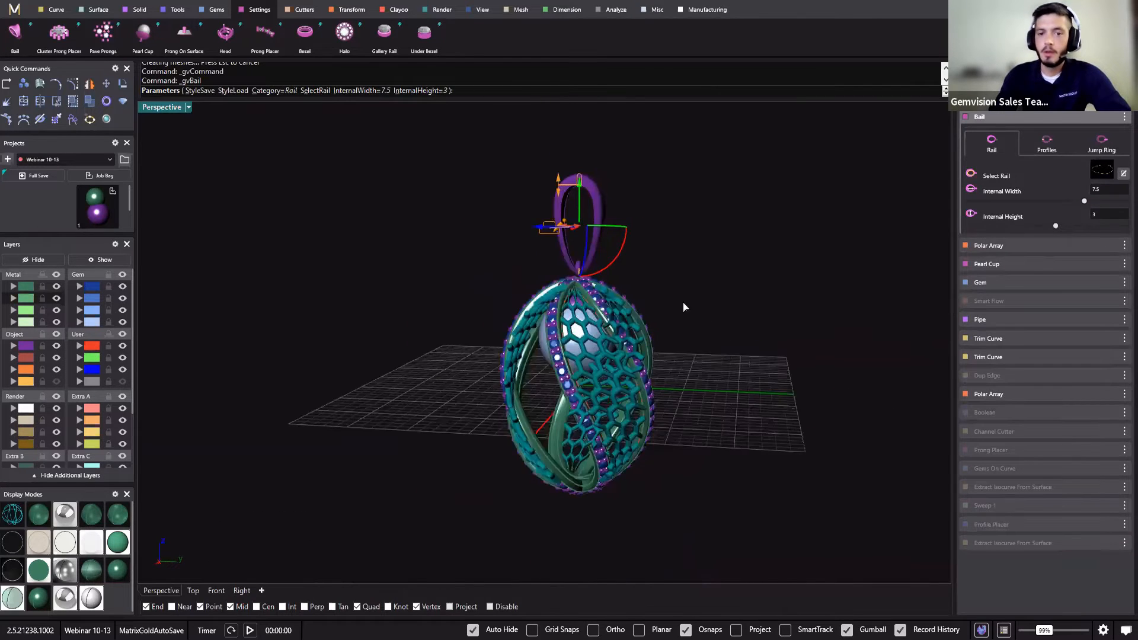
scroll(681, 307, up, 8)
Set the jump ring's internal diameter to 1 mm and its diameter to 0.7 mm, and finish the bail.
click(1100, 144)
right_drag(592, 299, 983, 231)
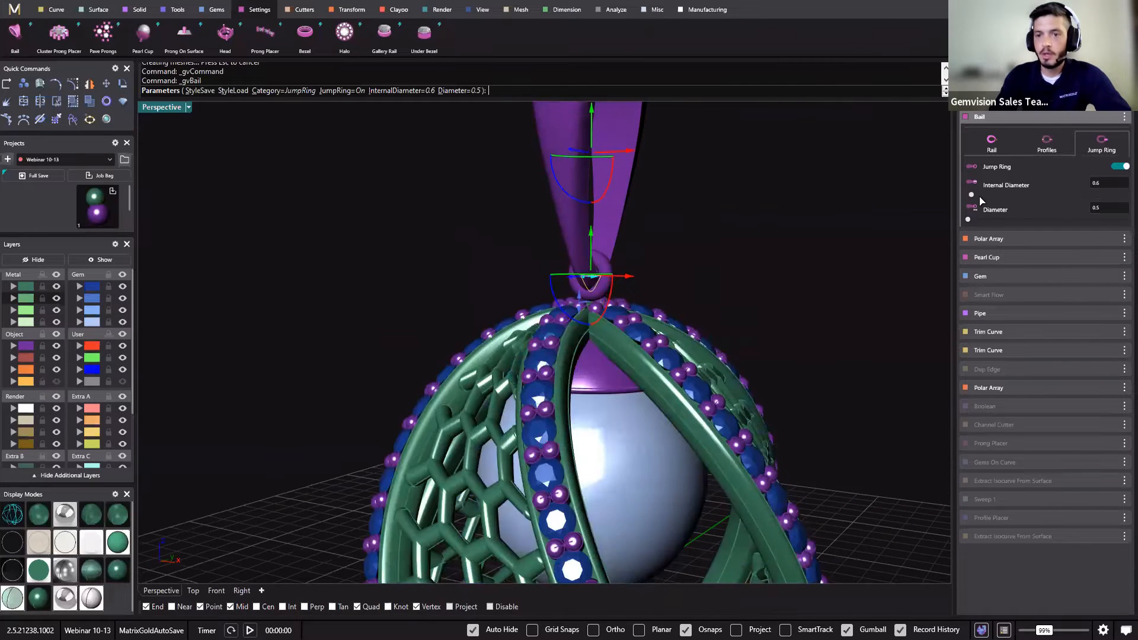
drag(973, 200, 984, 195)
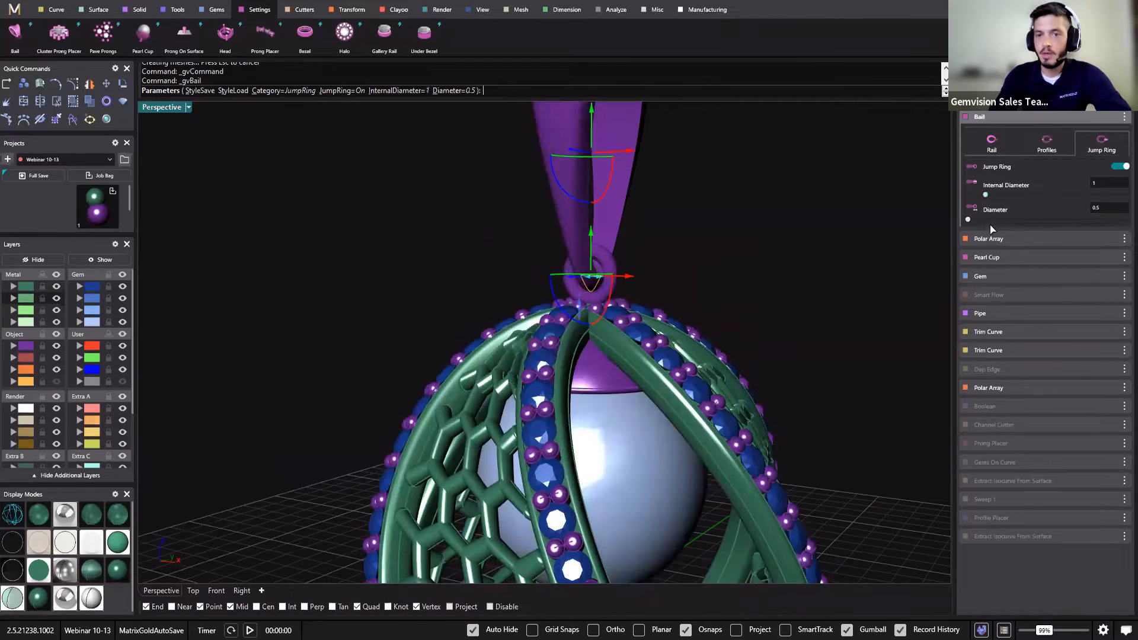
click(1117, 206)
right_drag(699, 385, 523, 330)
text(.7)
key(Return)
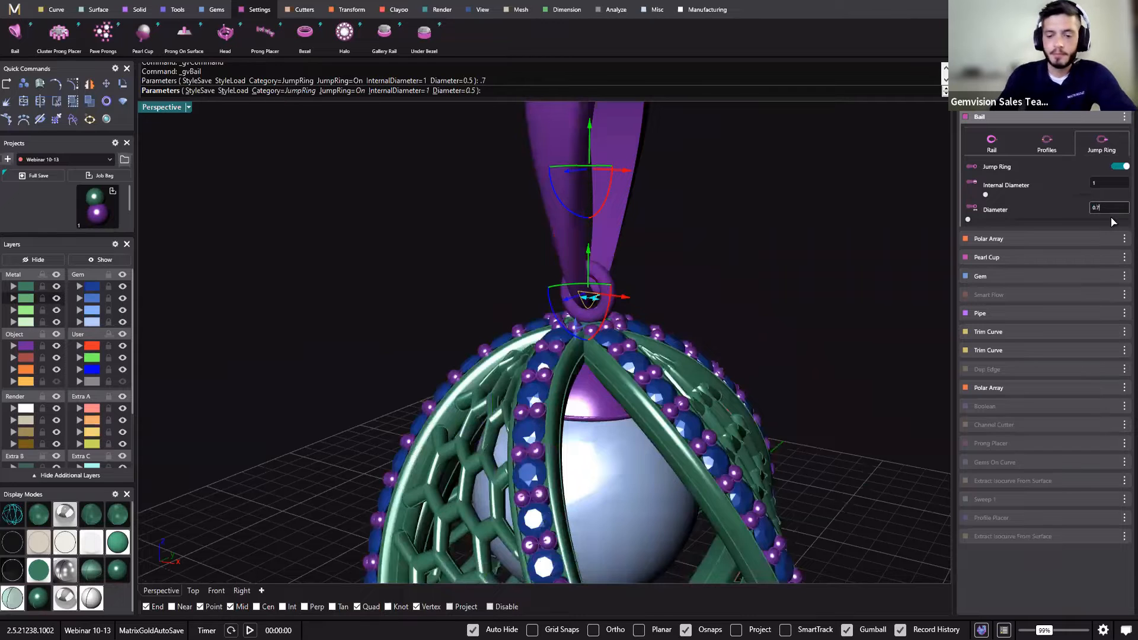
key(Return)
right_drag(714, 221, 547, 371)
right_drag(609, 328, 781, 268)
right_drag(732, 358, 816, 321)
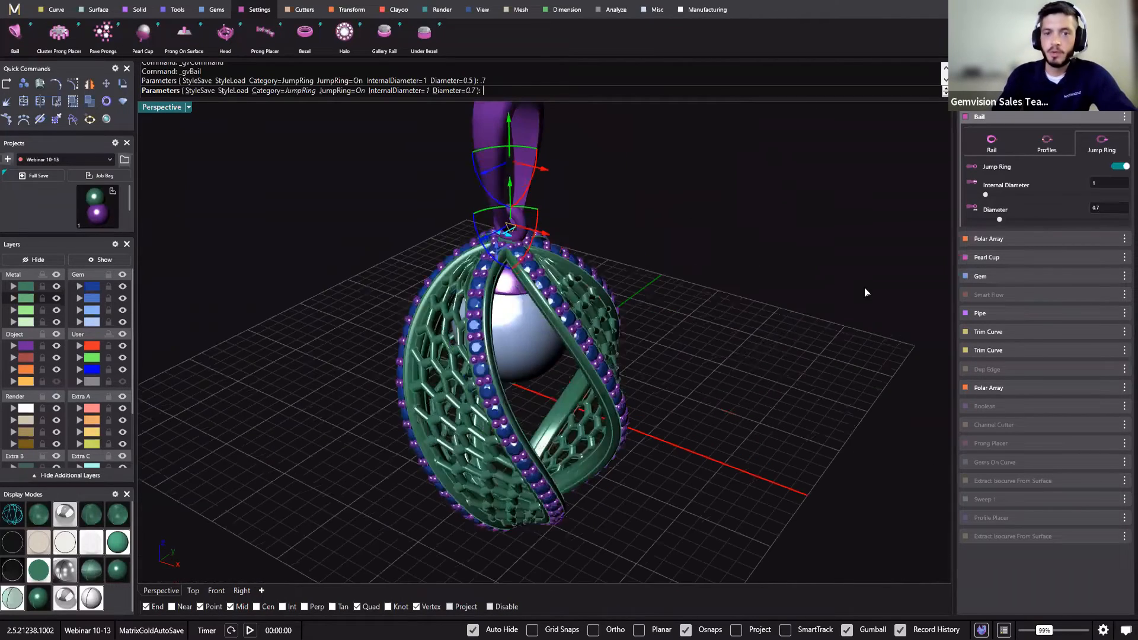
shift+right_drag(492, 335, 592, 279)
right_click(534, 454)
Edit the Gems On Curve row and move its start position to 0.057, away from the top of the cage.
scroll(521, 317, down, 4)
right_drag(515, 371, 330, 446)
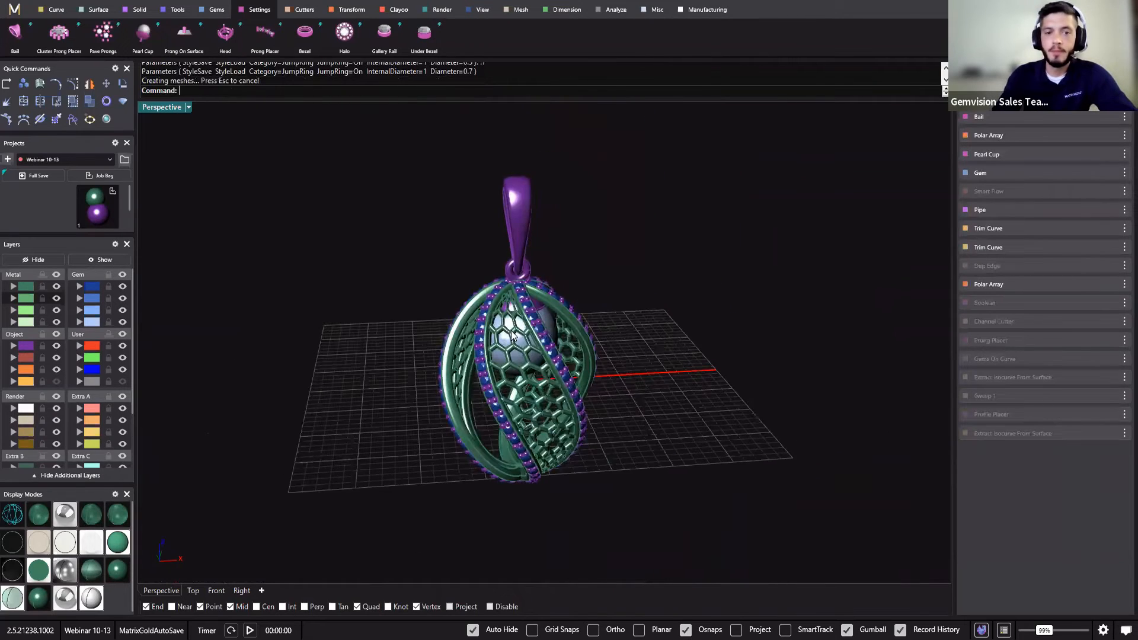
right_drag(480, 307, 427, 342)
scroll(499, 323, up, 6)
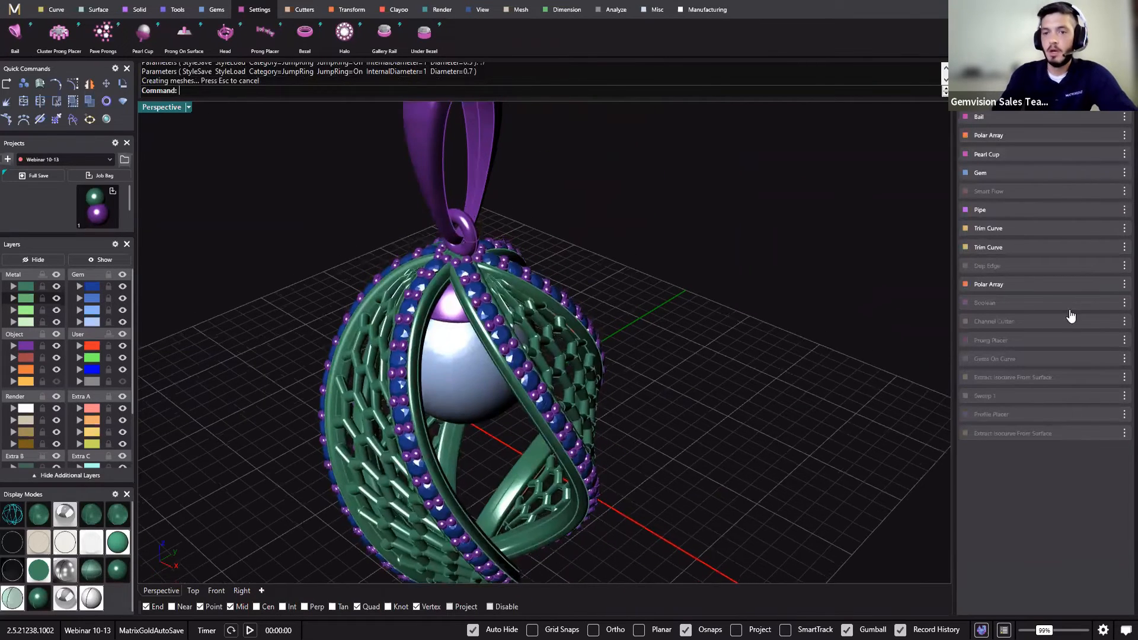
mouse_move(1104, 326)
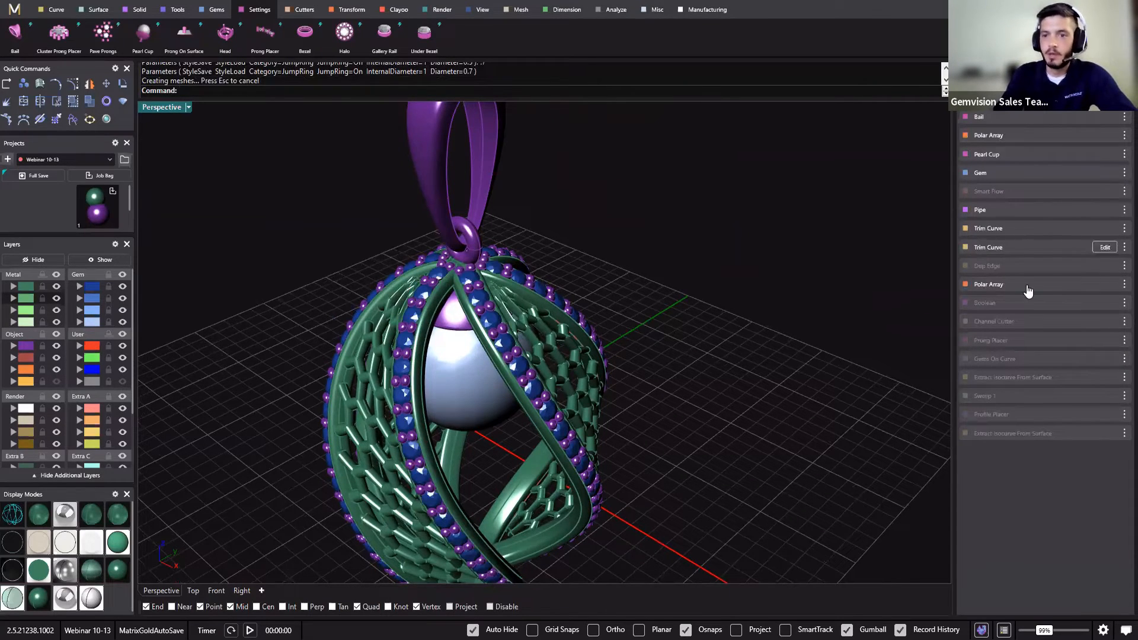
mouse_move(1005, 283)
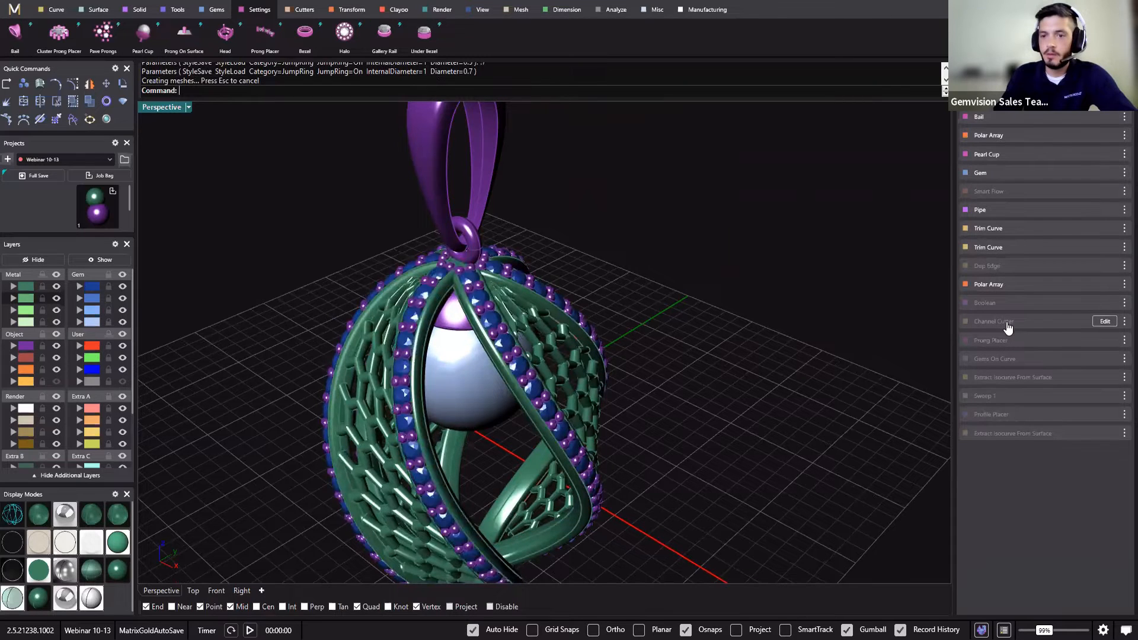
click(1104, 359)
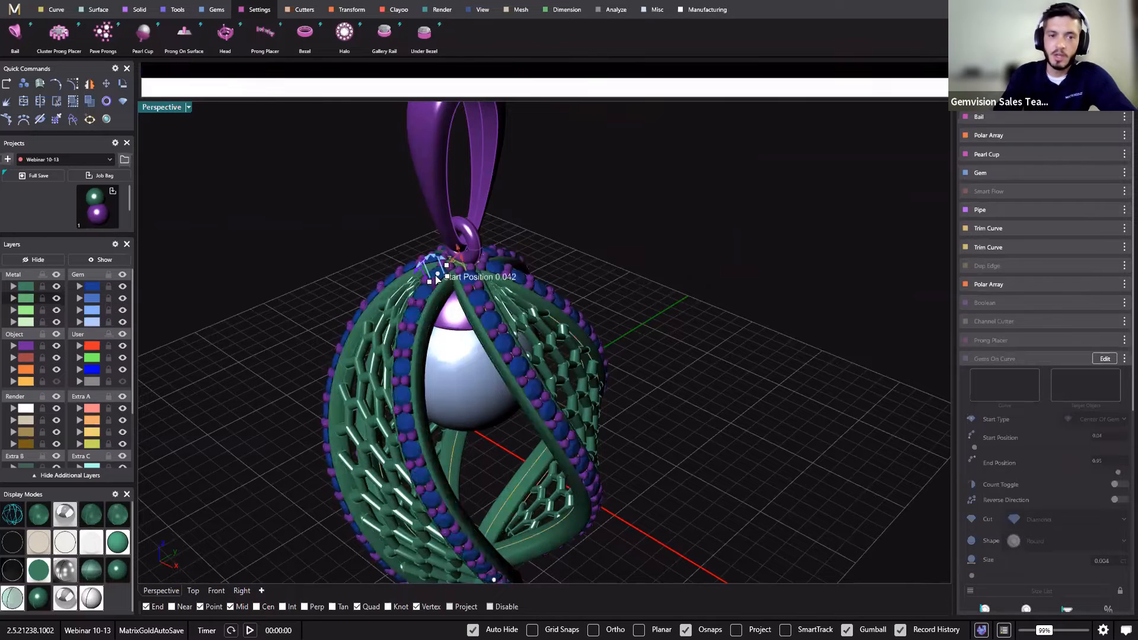
scroll(425, 272, up, 3)
scroll(509, 264, up, 4)
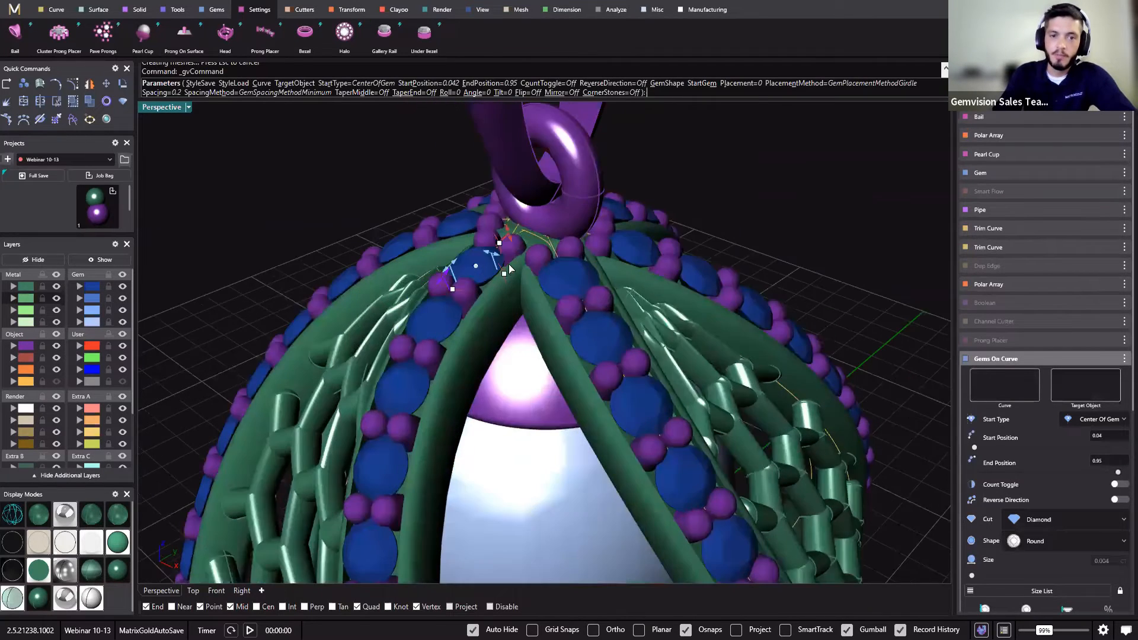
drag(508, 265, 480, 296)
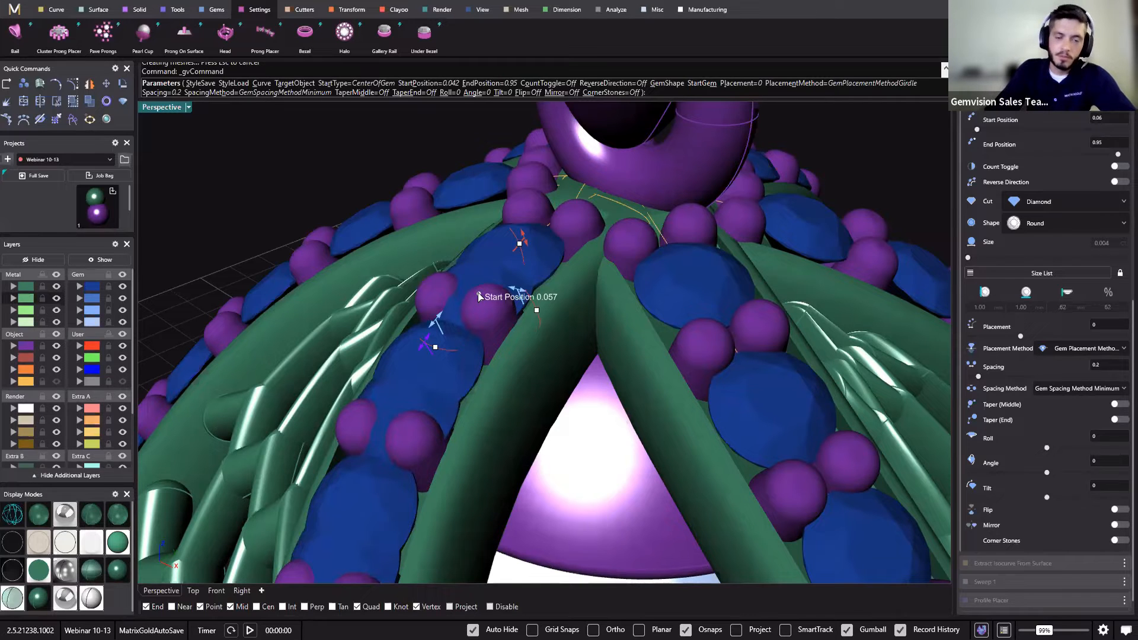
Move the gem row's end position to 0.935 near the bottom of the cage and apply the edit.
right_drag(460, 299, 496, 269)
scroll(467, 286, down, 8)
scroll(496, 267, down, 4)
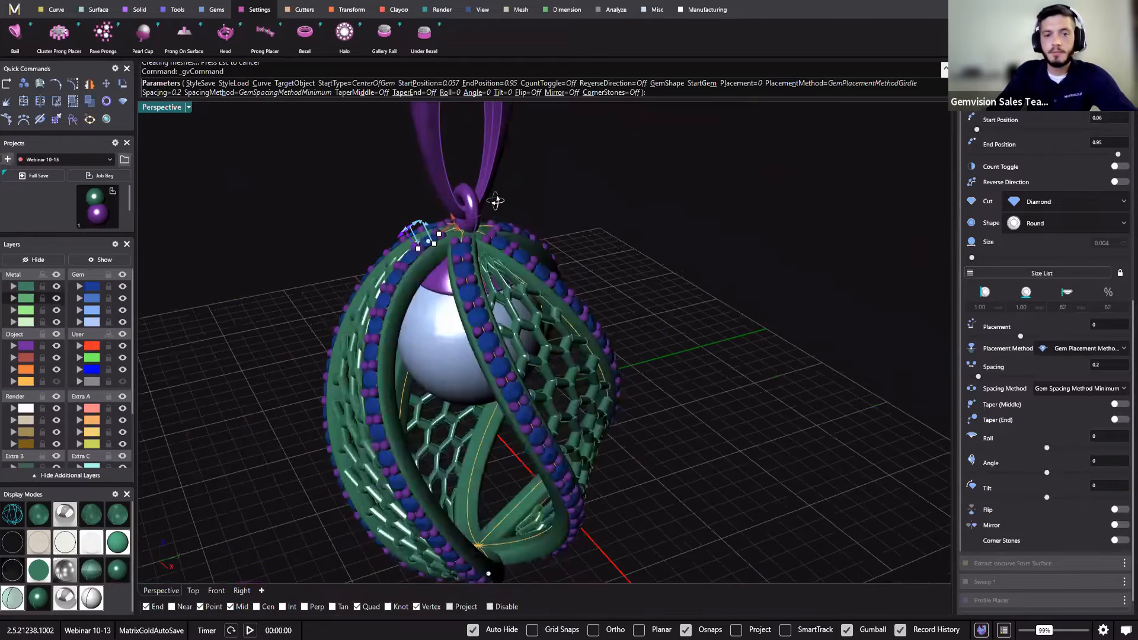
right_drag(495, 201, 466, 308)
right_drag(435, 474, 472, 456)
right_drag(553, 471, 487, 427)
scroll(457, 476, up, 10)
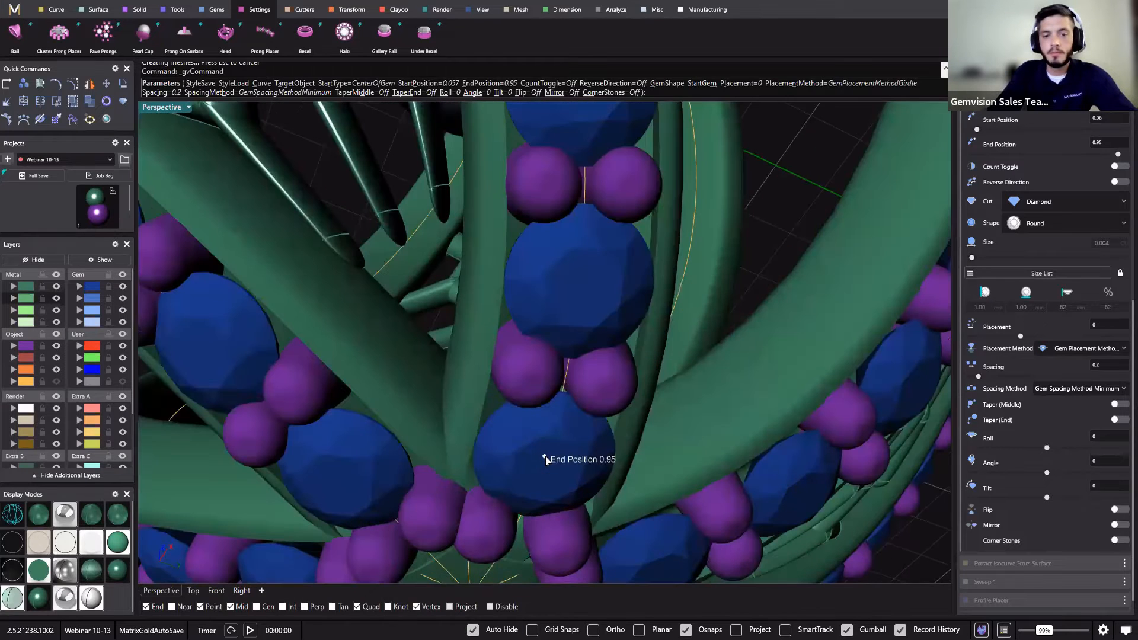
drag(551, 438, 564, 407)
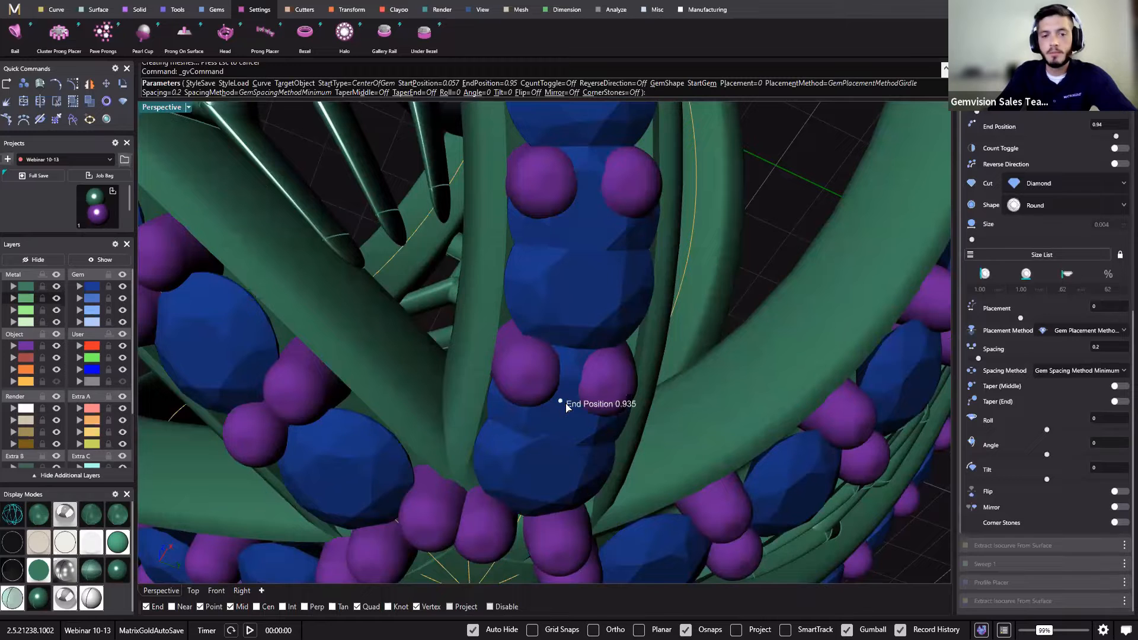
scroll(564, 403, down, 3)
scroll(561, 357, down, 5)
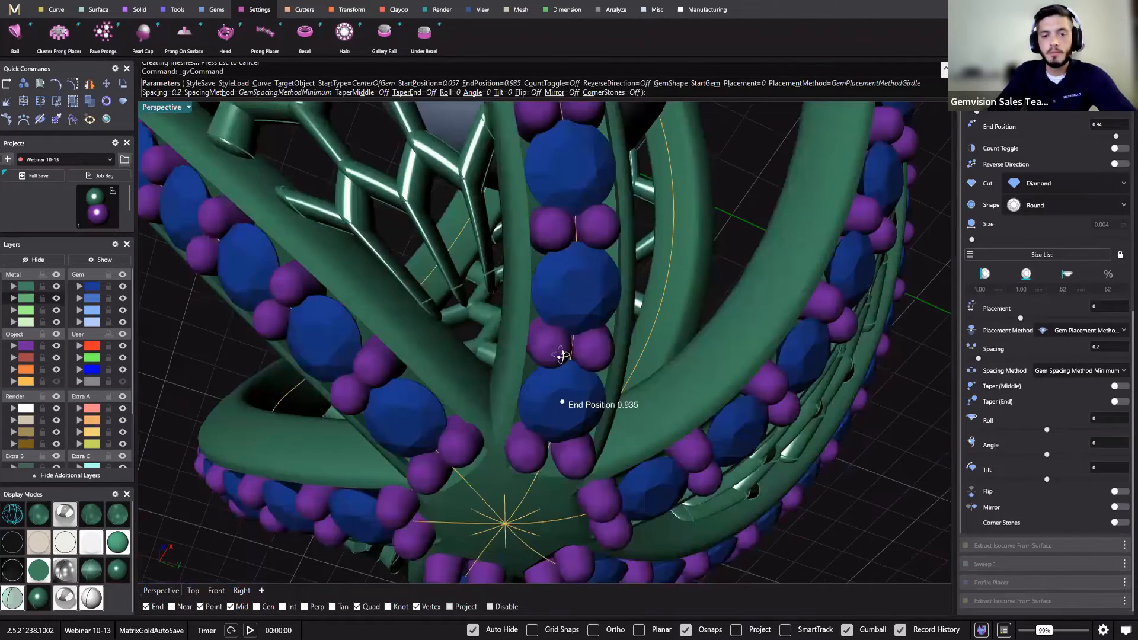
scroll(563, 418, down, 5)
right_drag(617, 490, 854, 377)
right_click(854, 377)
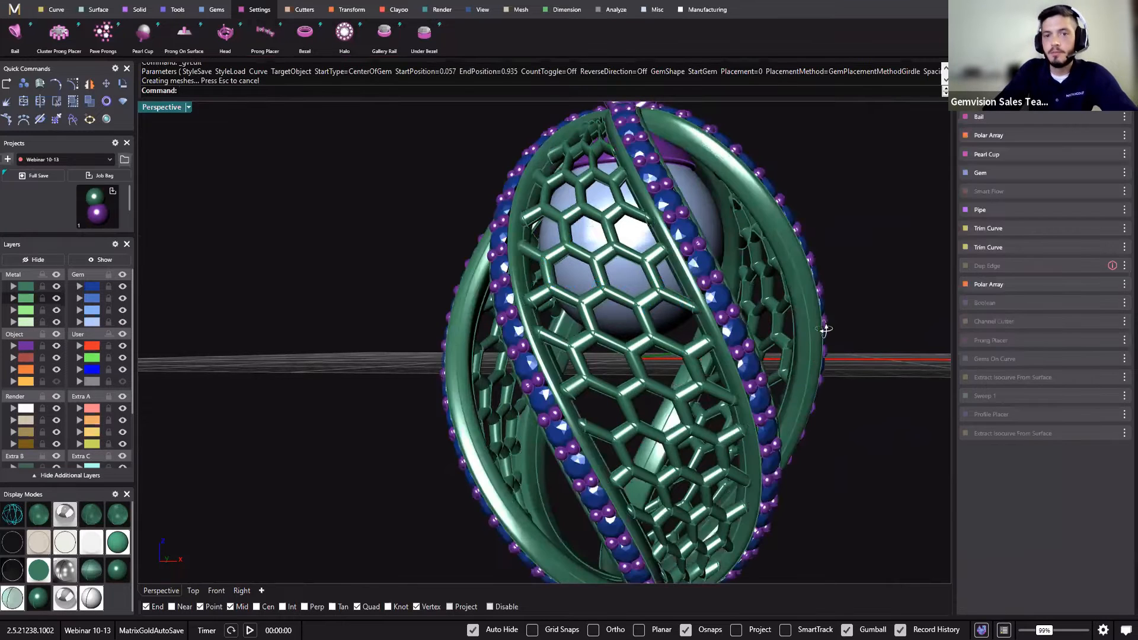
Open the flagged Dup Edge entry in the history for editing.
right_drag(771, 436, 760, 350)
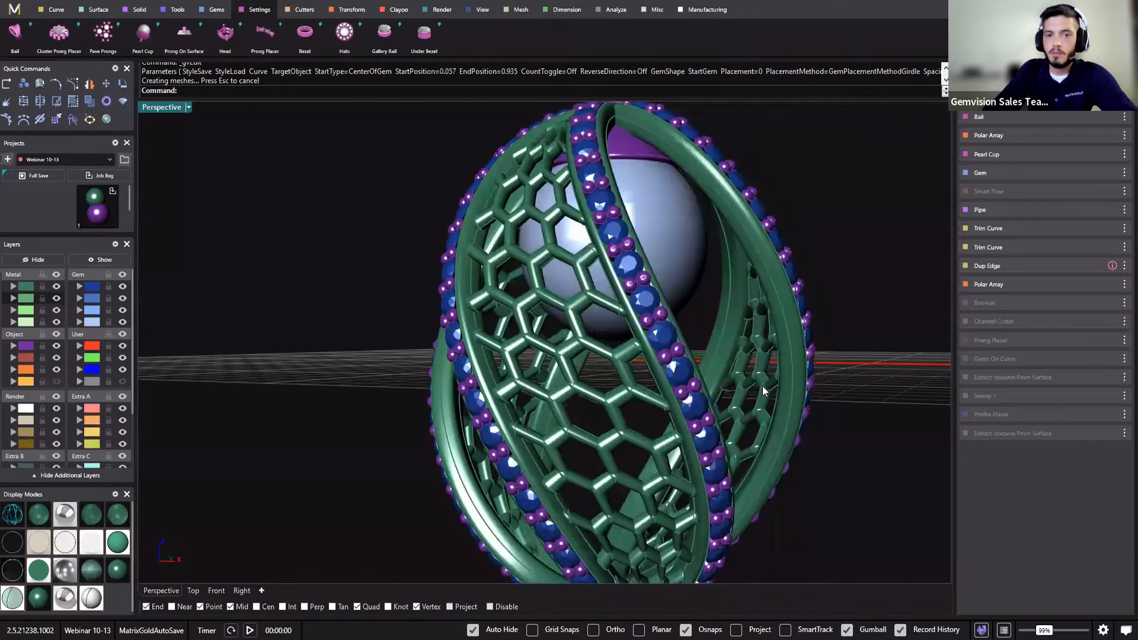
right_drag(764, 391, 771, 456)
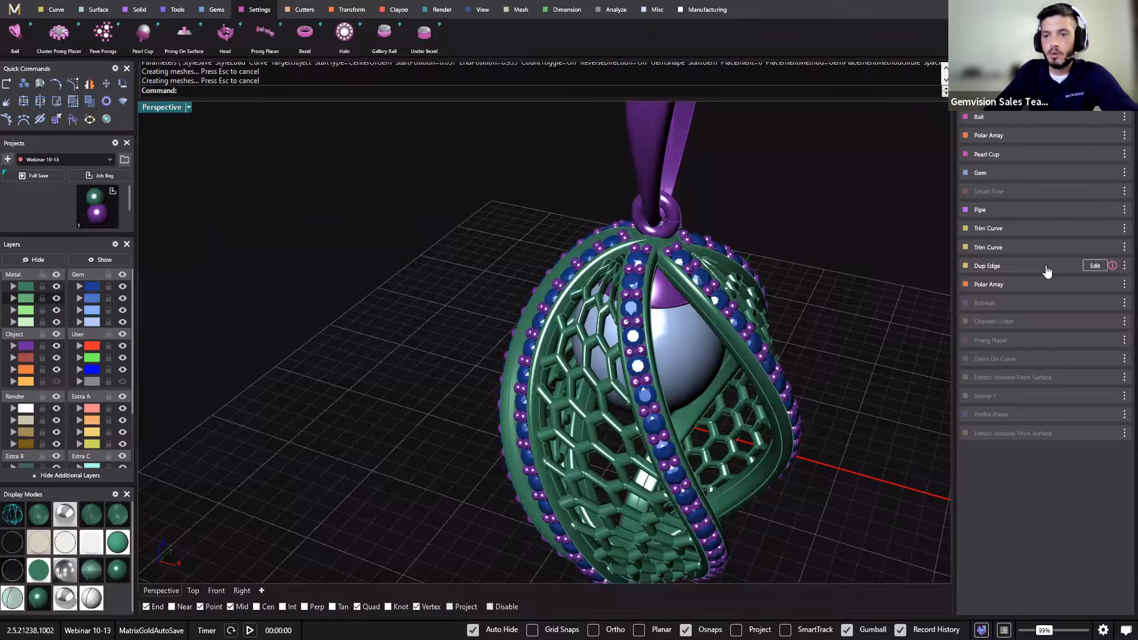
click(1046, 273)
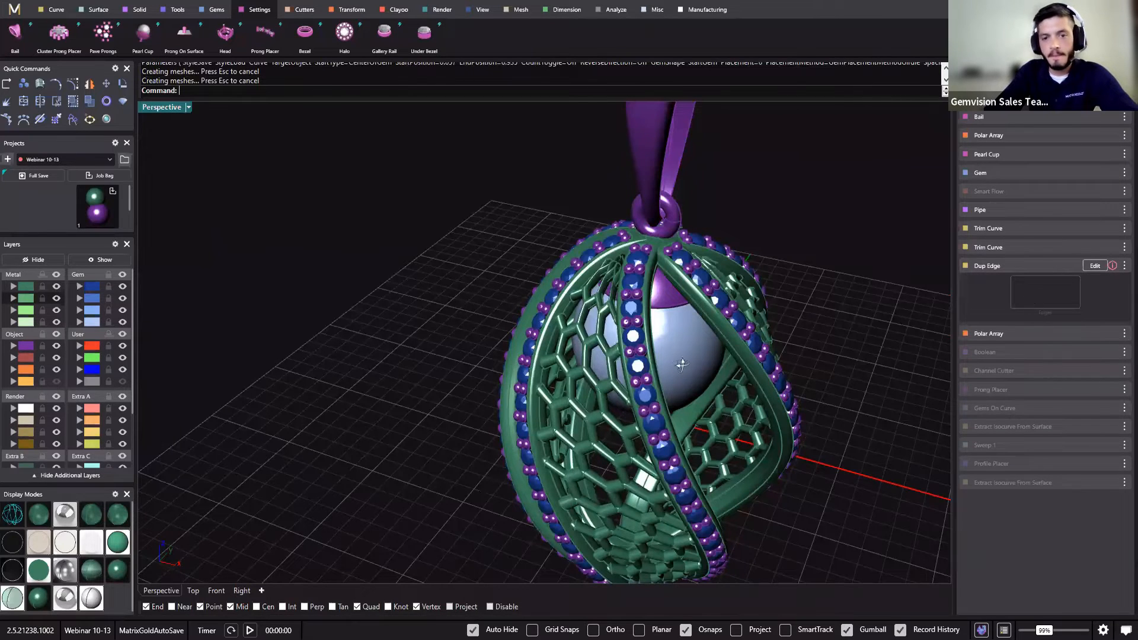
right_drag(682, 364, 390, 202)
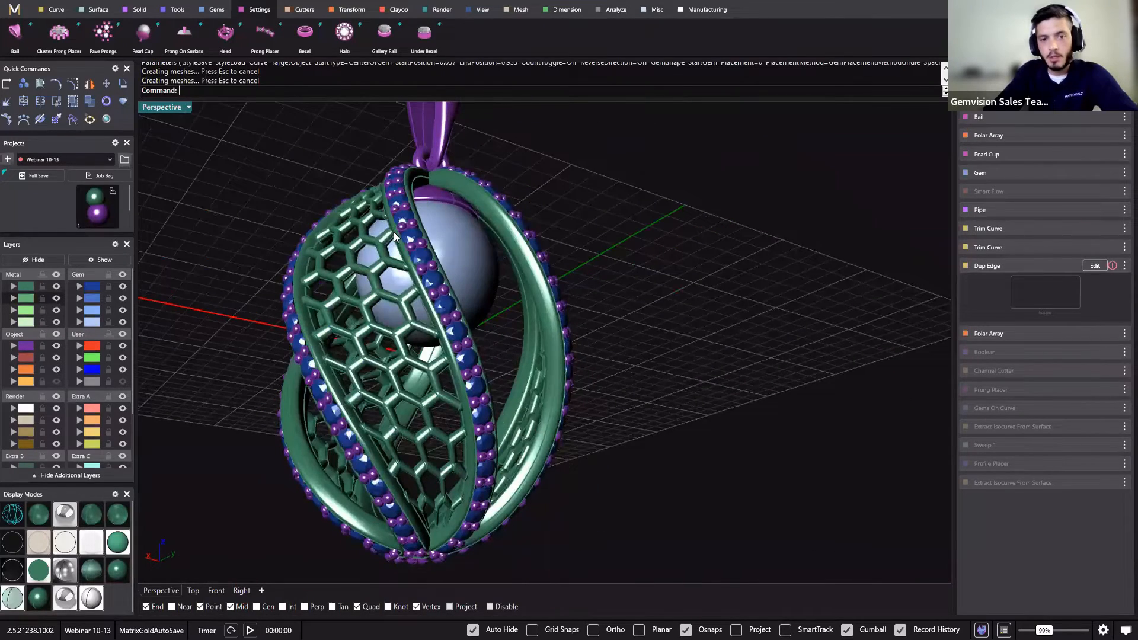
click(394, 232)
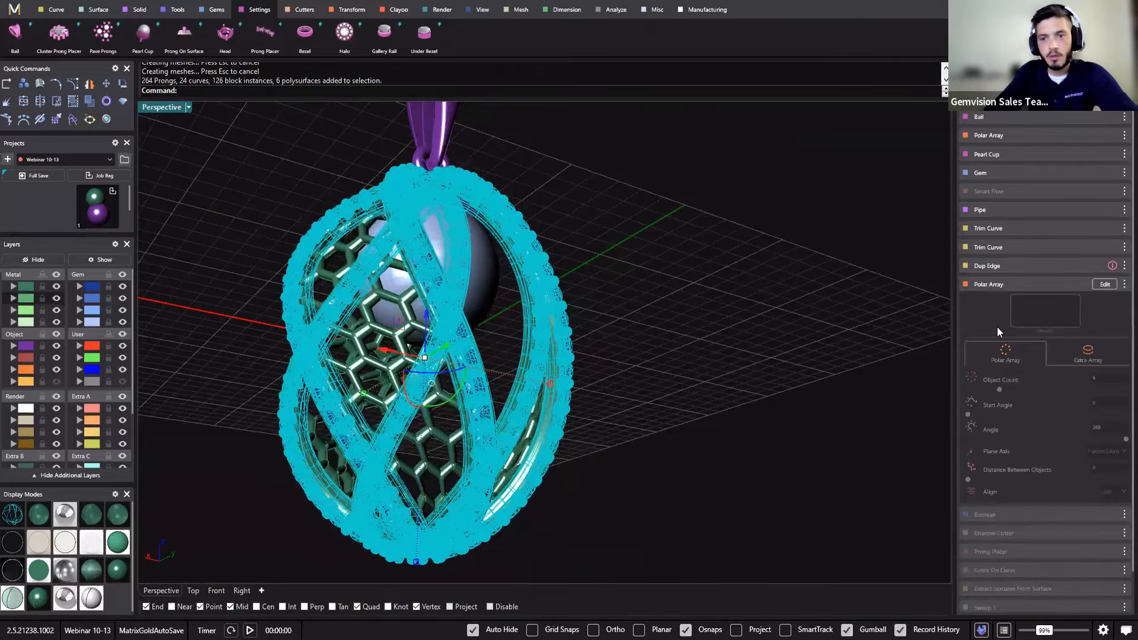
click(1093, 268)
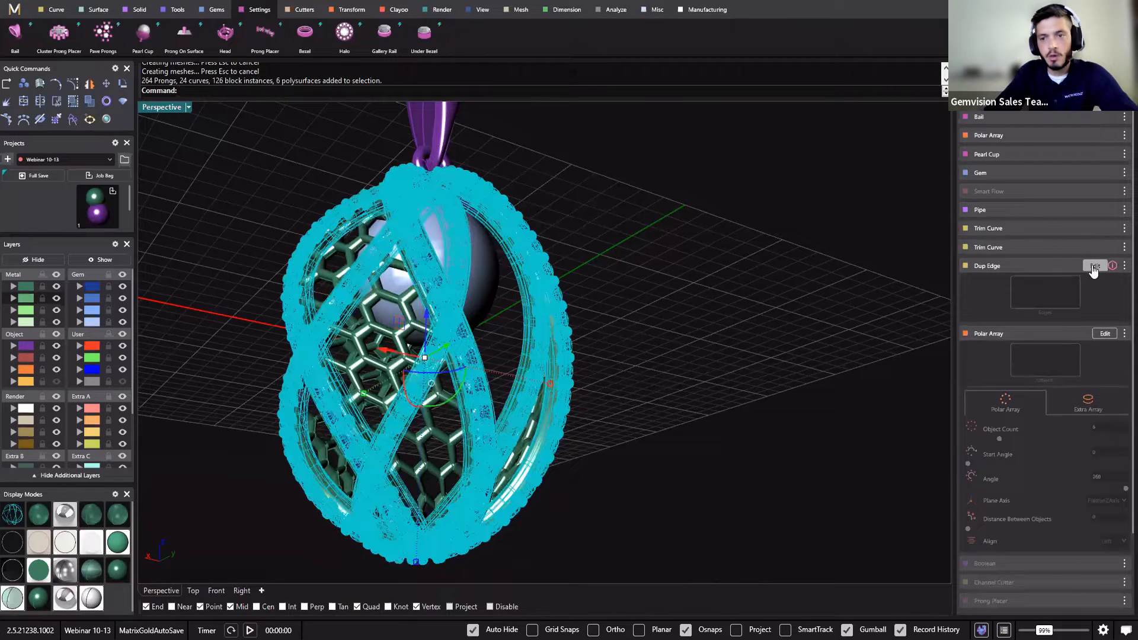
click(1094, 267)
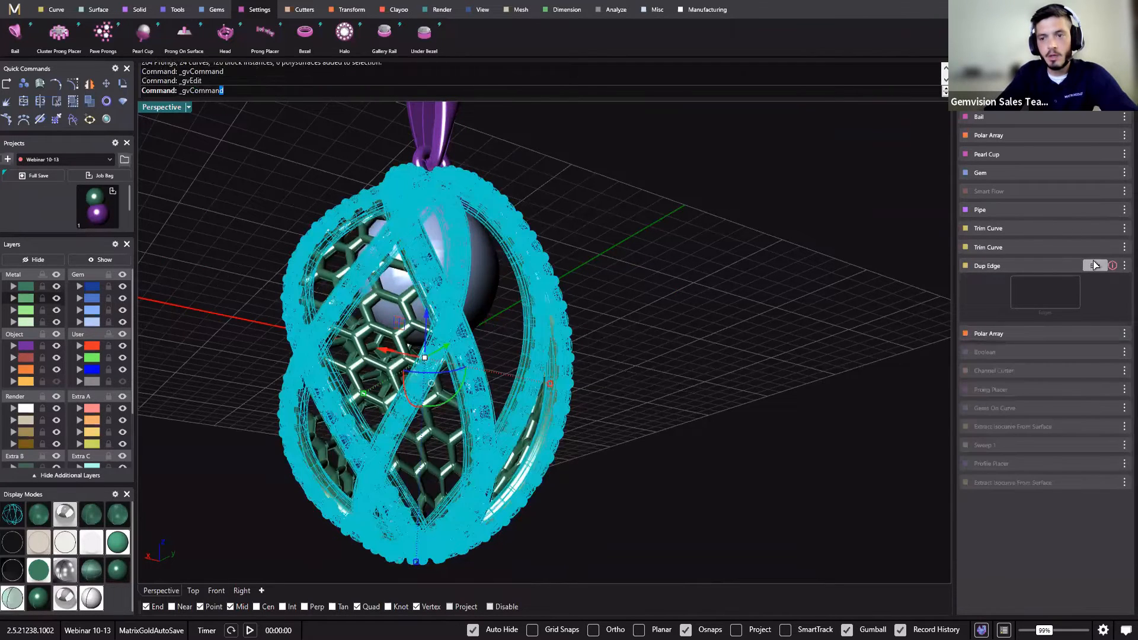
Look for the rail edge for the Dup Edge input and close the edit without choosing an edge.
click(1051, 299)
right_drag(356, 277, 379, 320)
scroll(299, 325, up, 4)
right_click(296, 325)
scroll(297, 325, up, 6)
scroll(450, 249, down, 6)
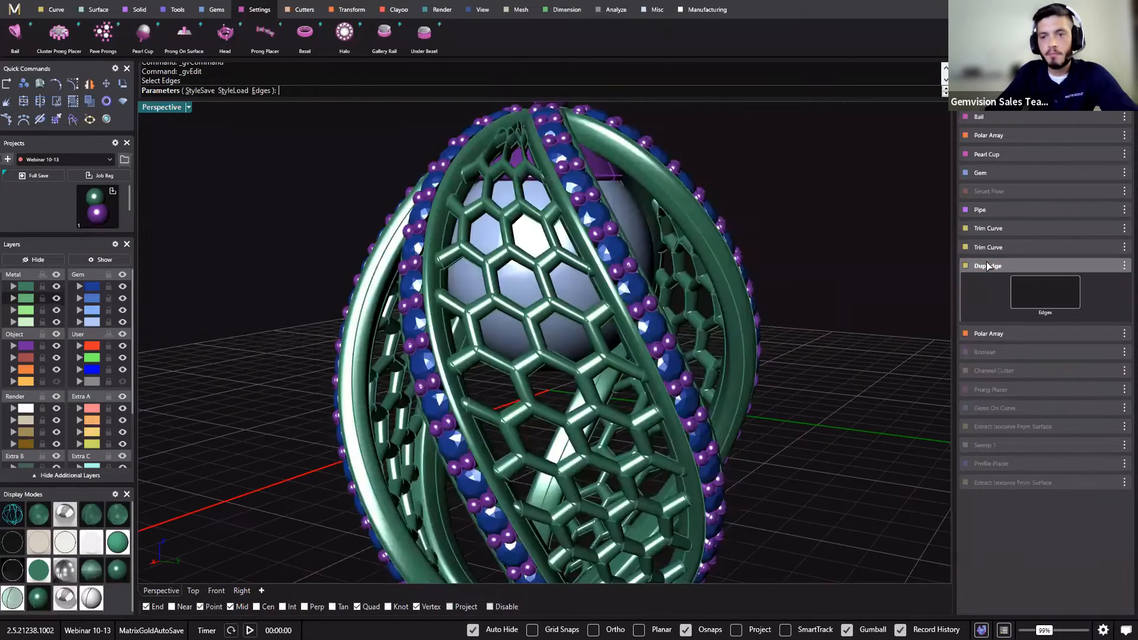
right_drag(450, 249, 854, 268)
right_click(854, 268)
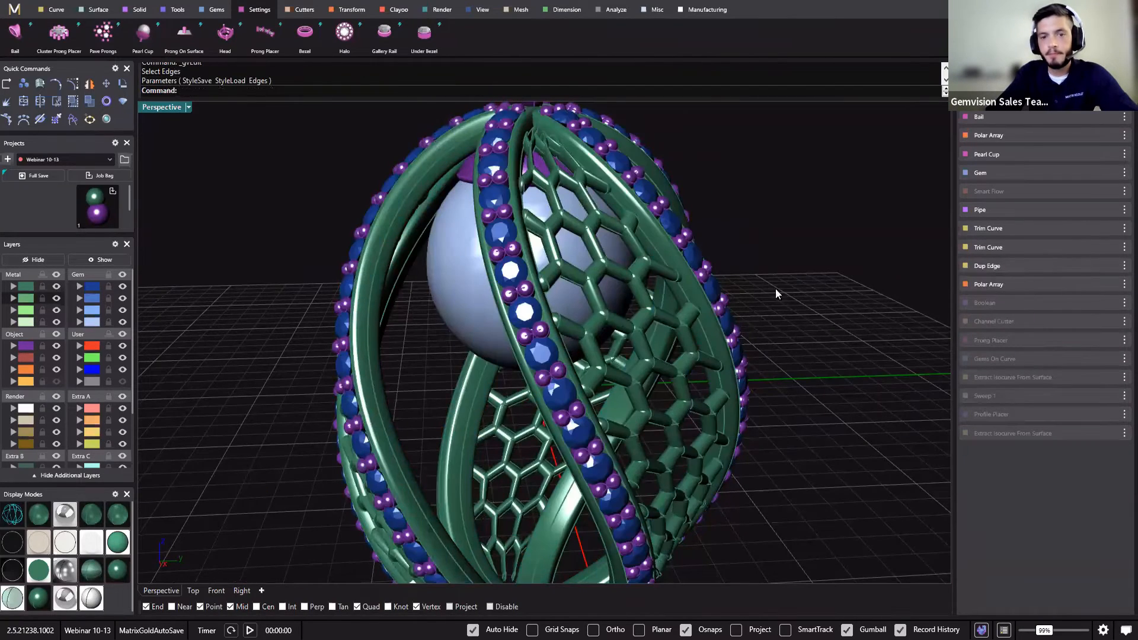
Try enlarging the grey egg-shaped base surface with a gumball scale.
right_drag(754, 291, 1084, 381)
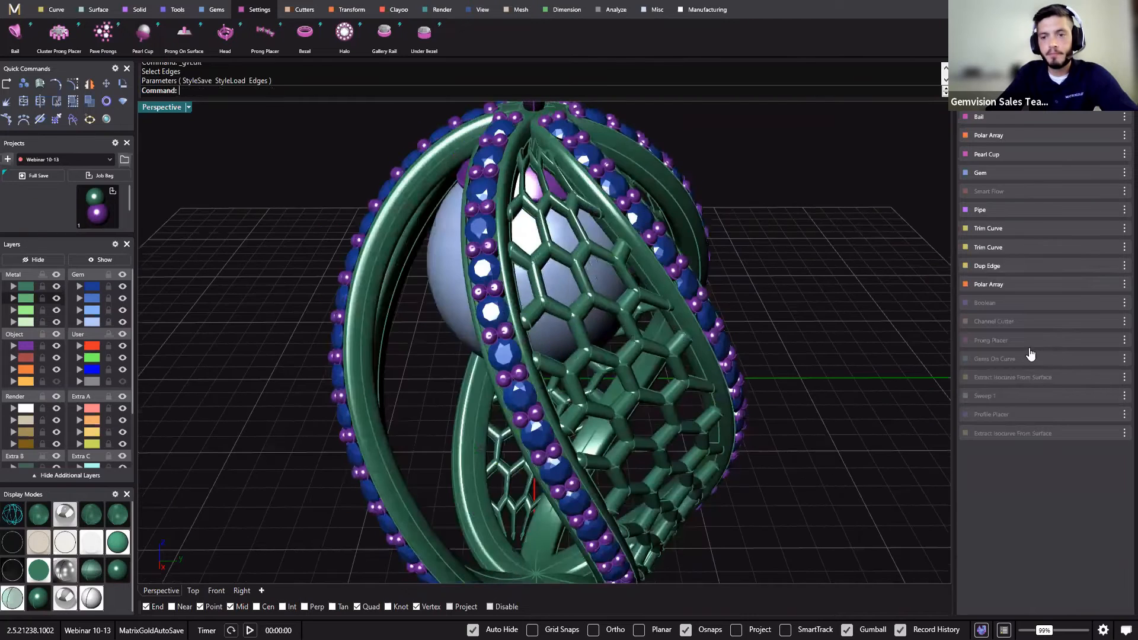
mouse_move(1034, 329)
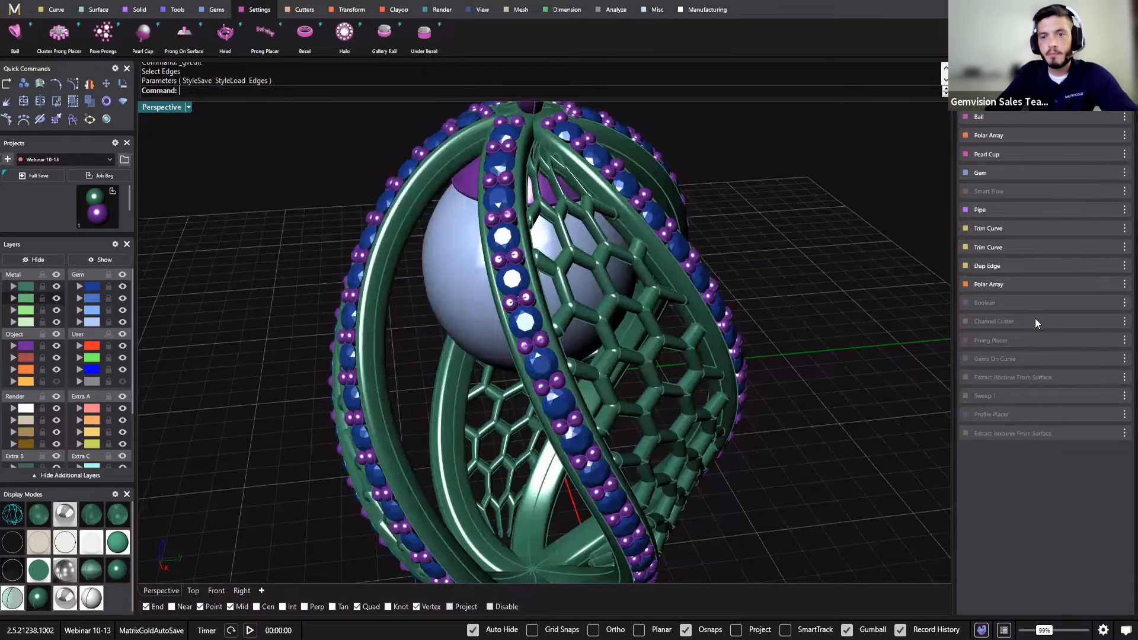
mouse_move(1024, 292)
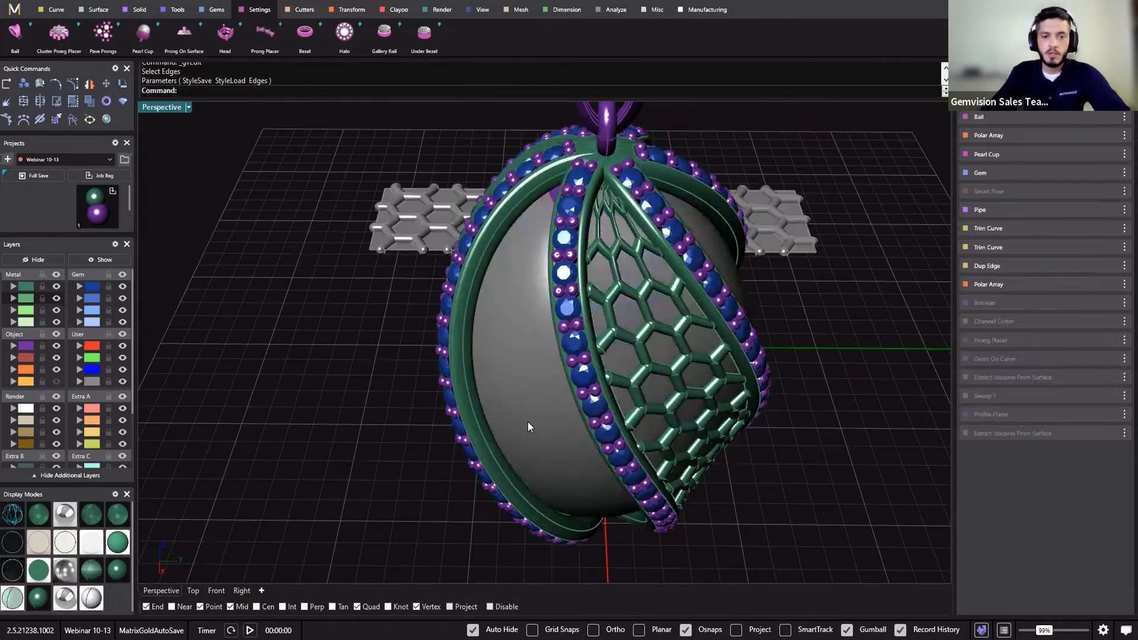
click(528, 421)
scroll(446, 347, up, 6)
drag(445, 347, 420, 371)
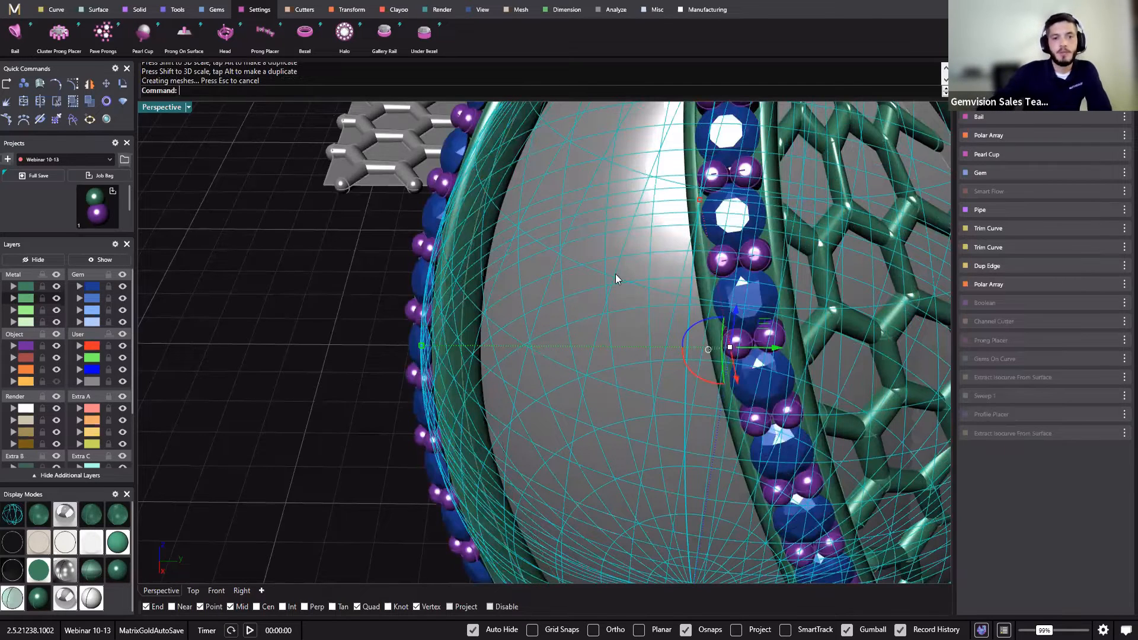
right_drag(396, 312, 553, 390)
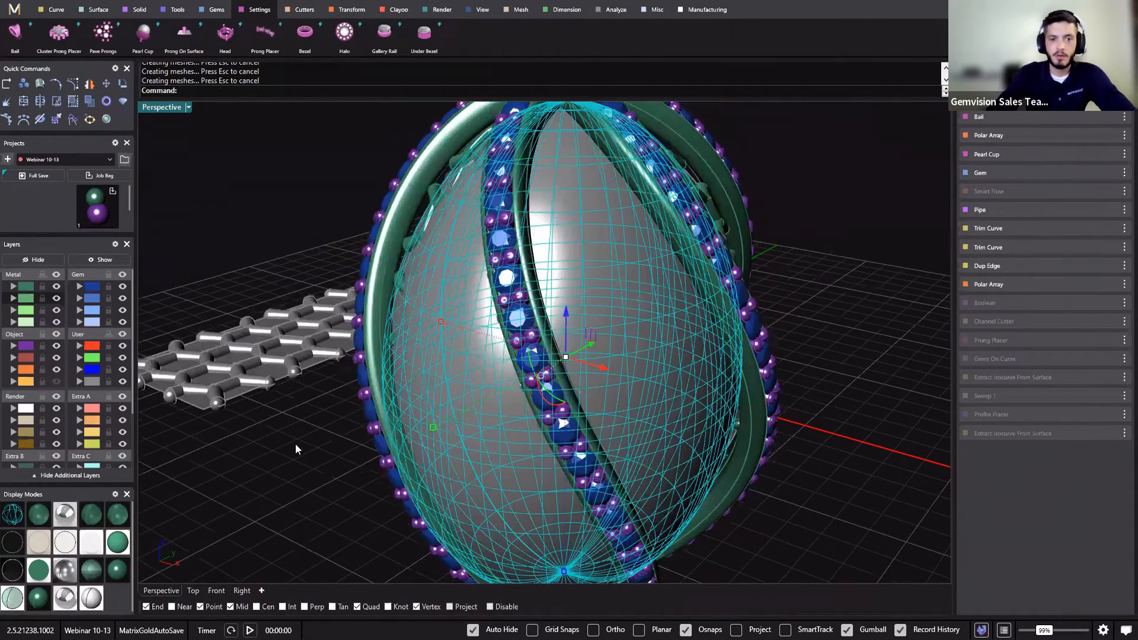
click(295, 454)
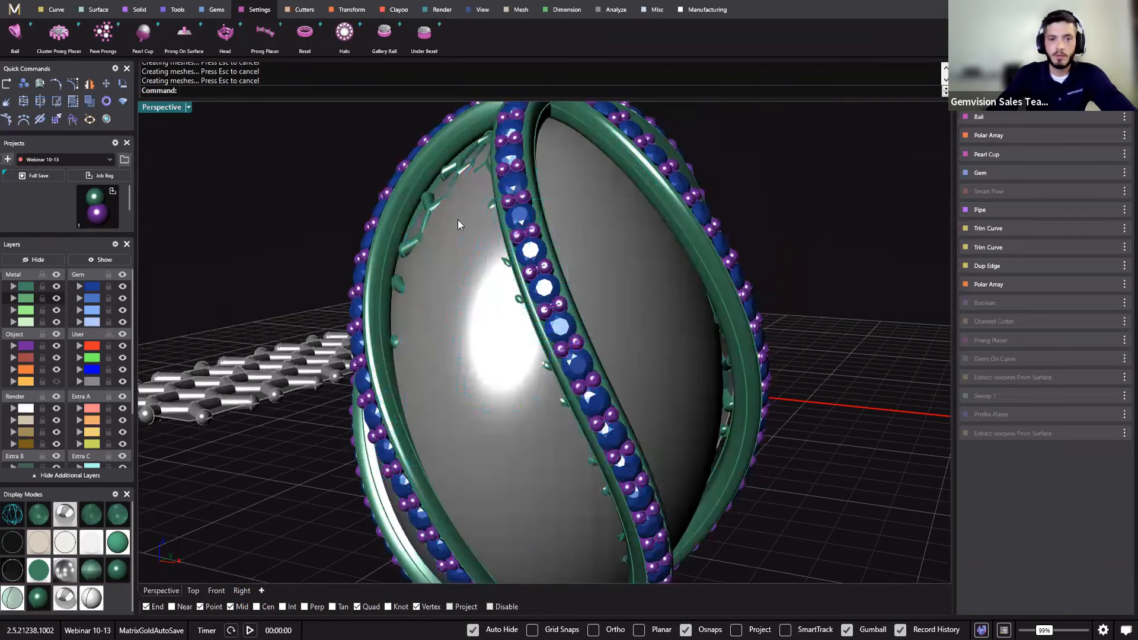
Try re-editing the Dup Edge entry with edges of the green cage rail as its input.
click(425, 201)
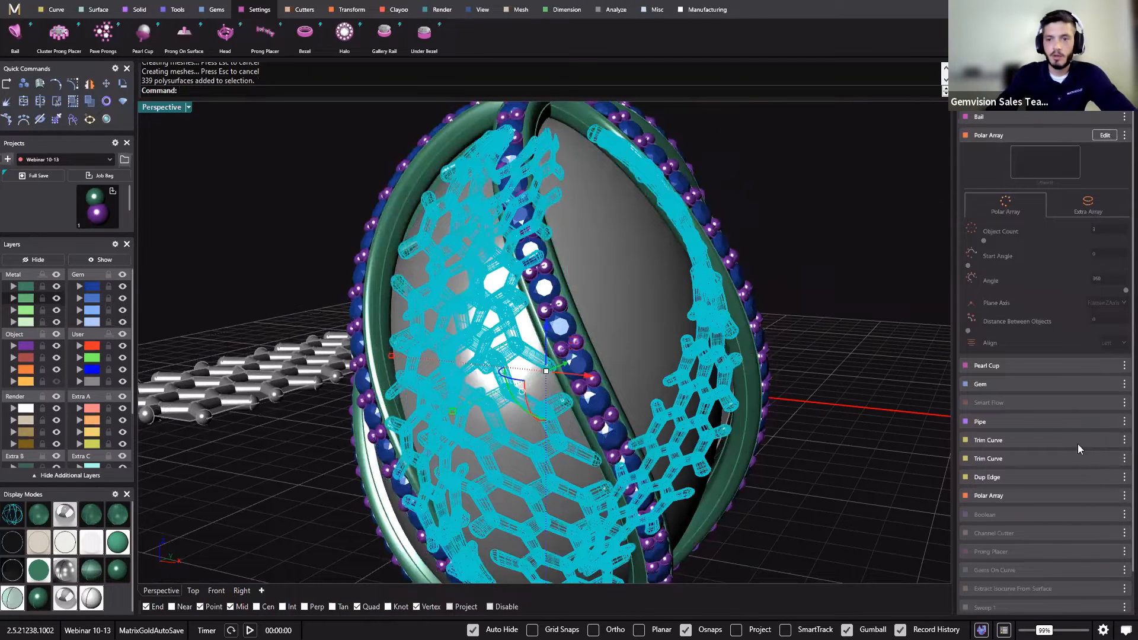
click(1104, 477)
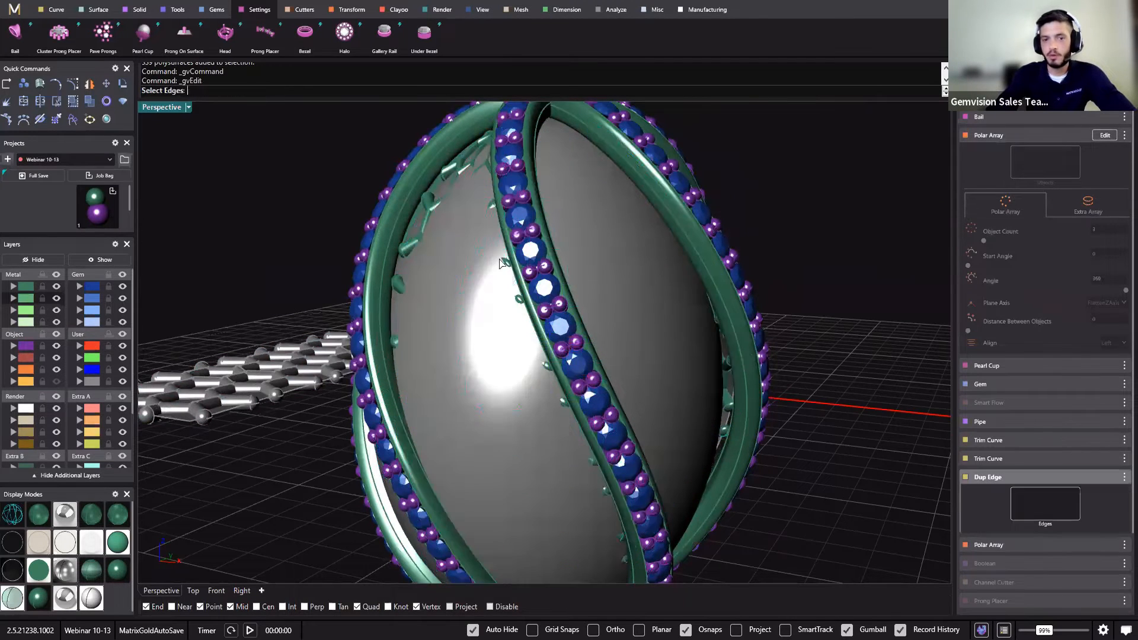
click(394, 240)
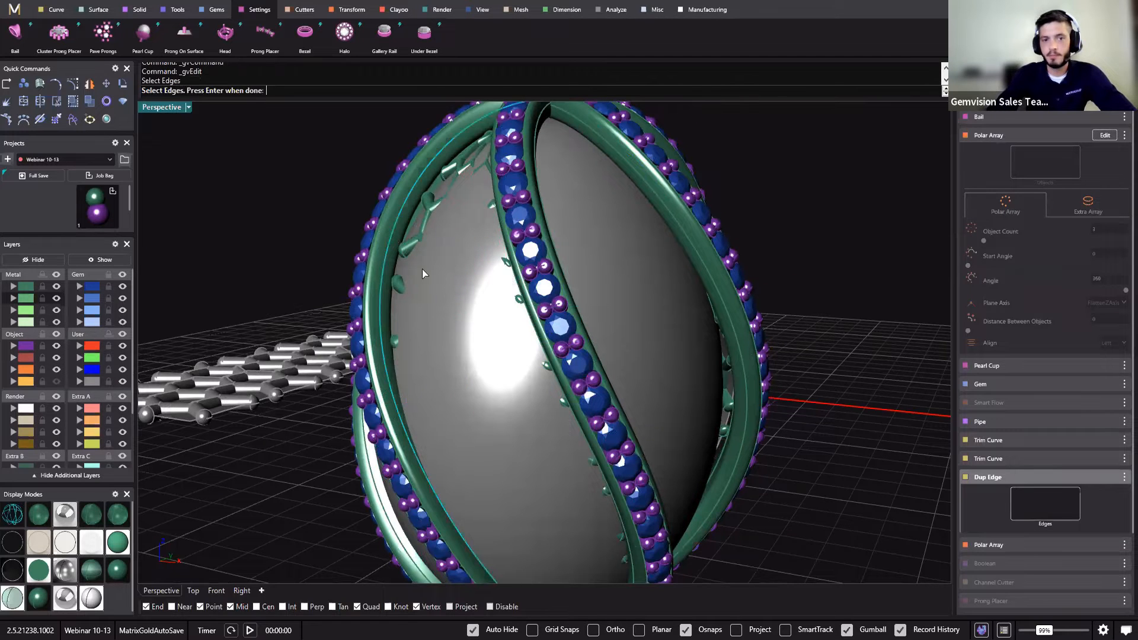
right_drag(532, 308, 752, 291)
key(Return)
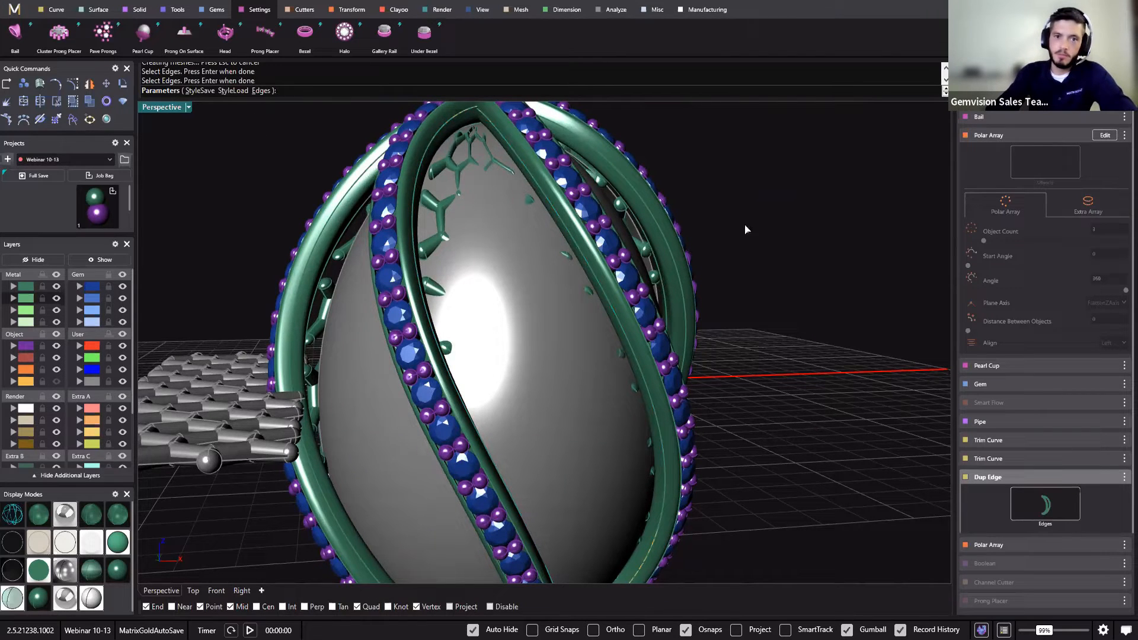
key(Return)
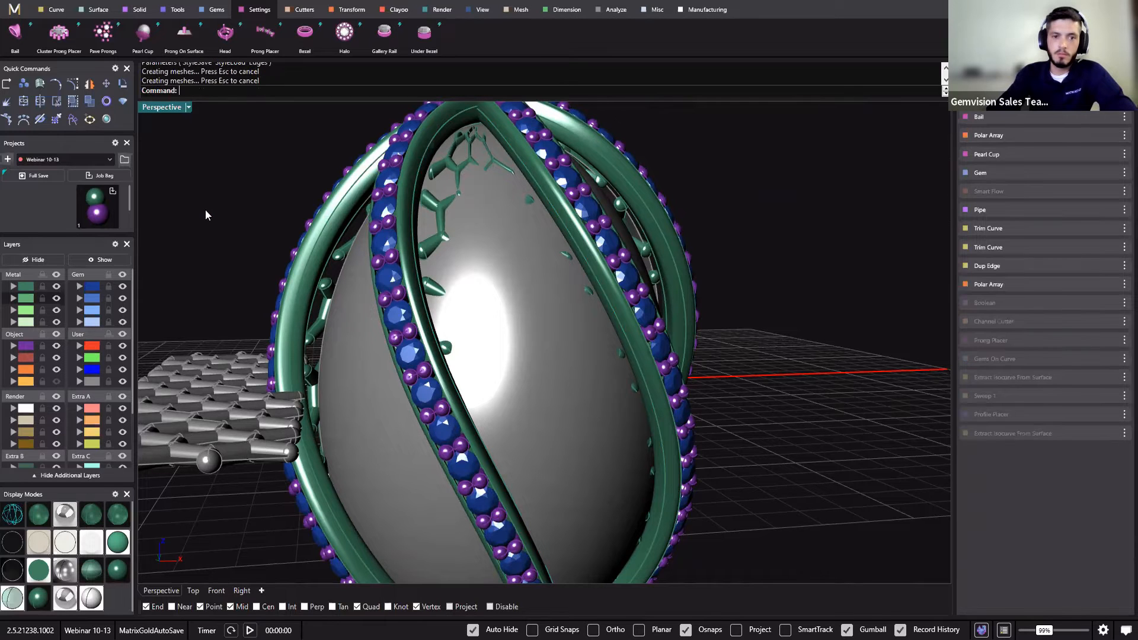
Check the inputs of the second Trim Curve entry and the Dup Edge entry without changing them.
right_drag(588, 260, 542, 243)
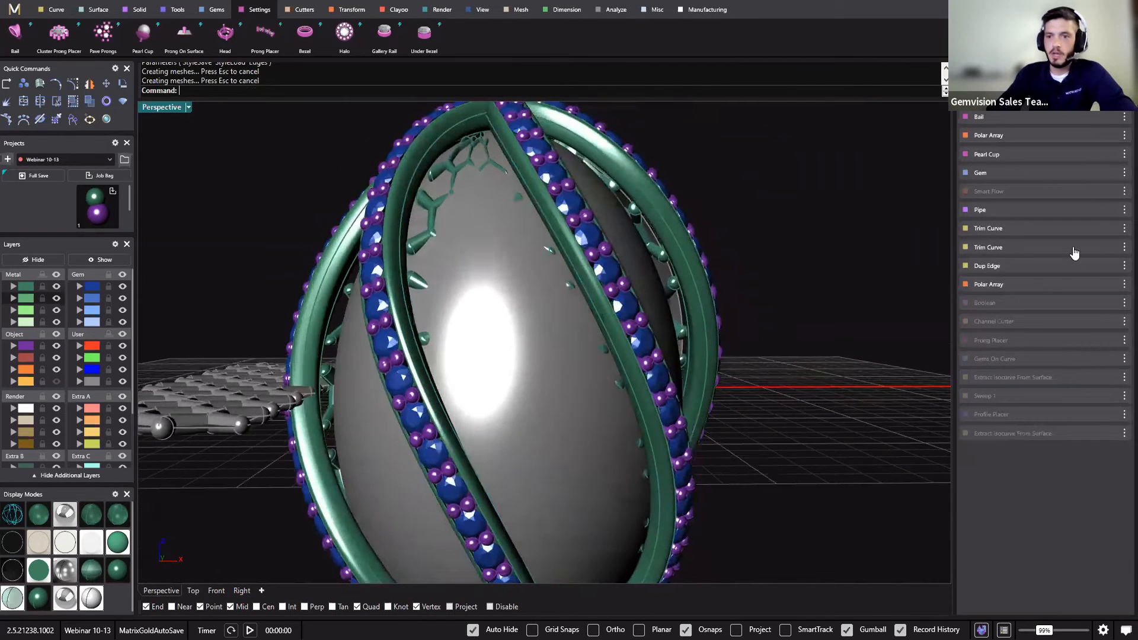
click(1103, 252)
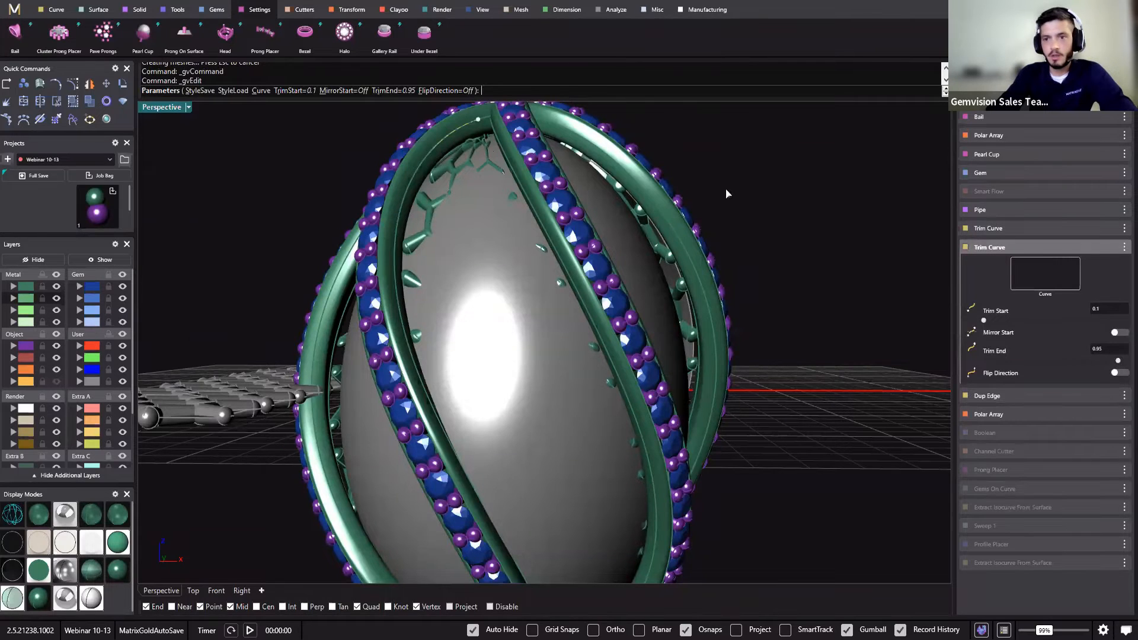
click(1081, 249)
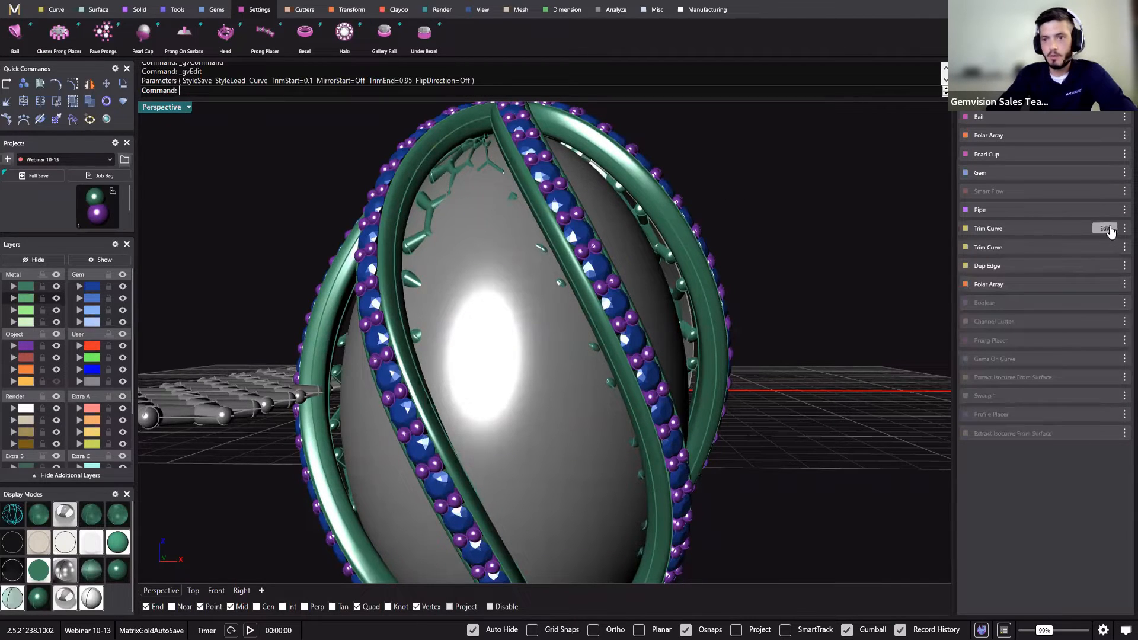
click(1103, 265)
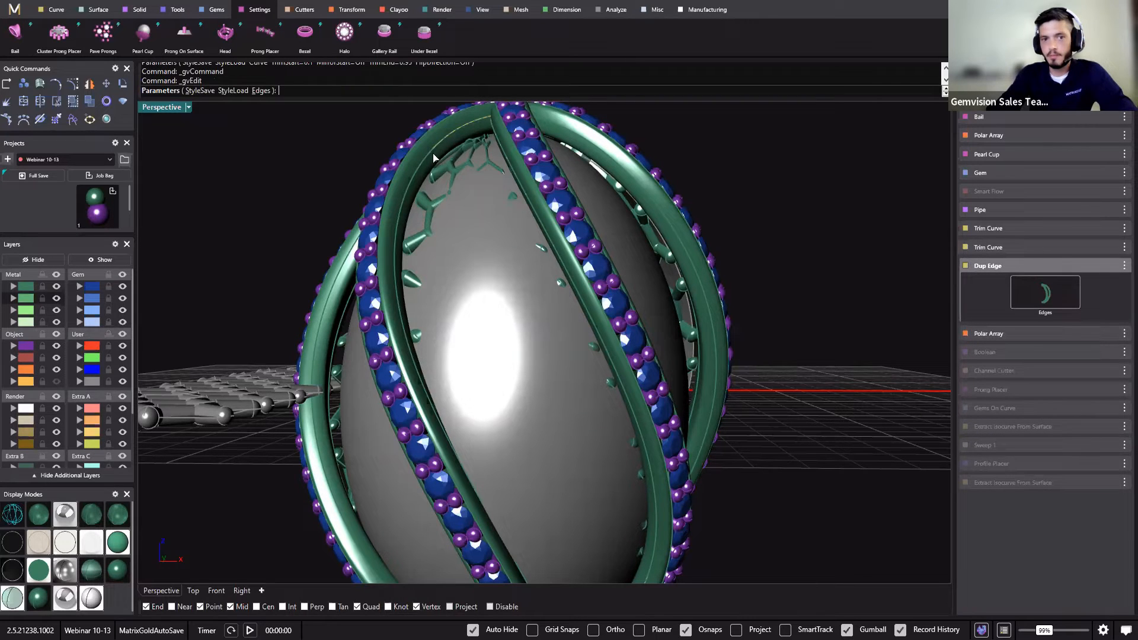
right_drag(588, 211, 554, 279)
key(Escape)
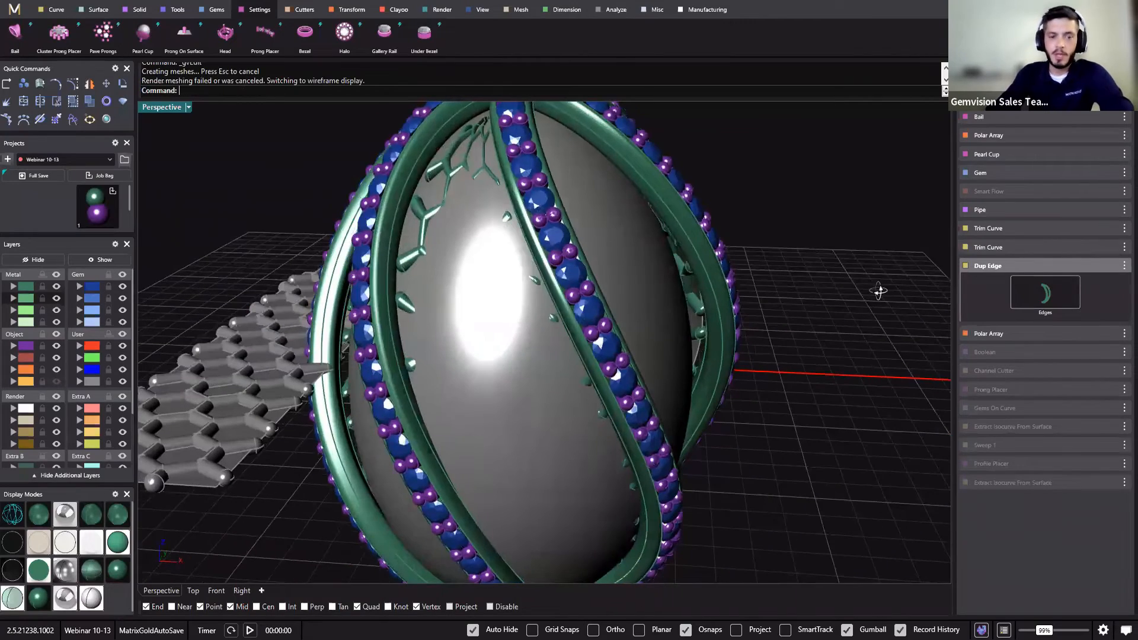
Undo the Dup Edge edit and the base surface's gumball scale, and restore the shaded display.
right_drag(879, 290, 884, 375)
key(ctrl+z)
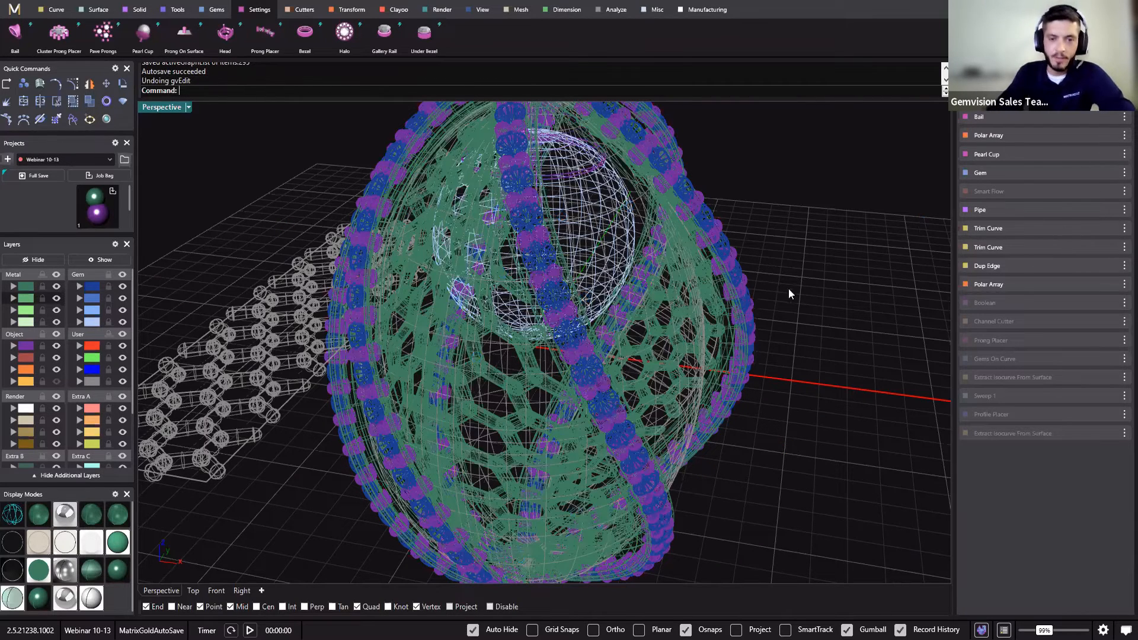
key(ctrl+z)
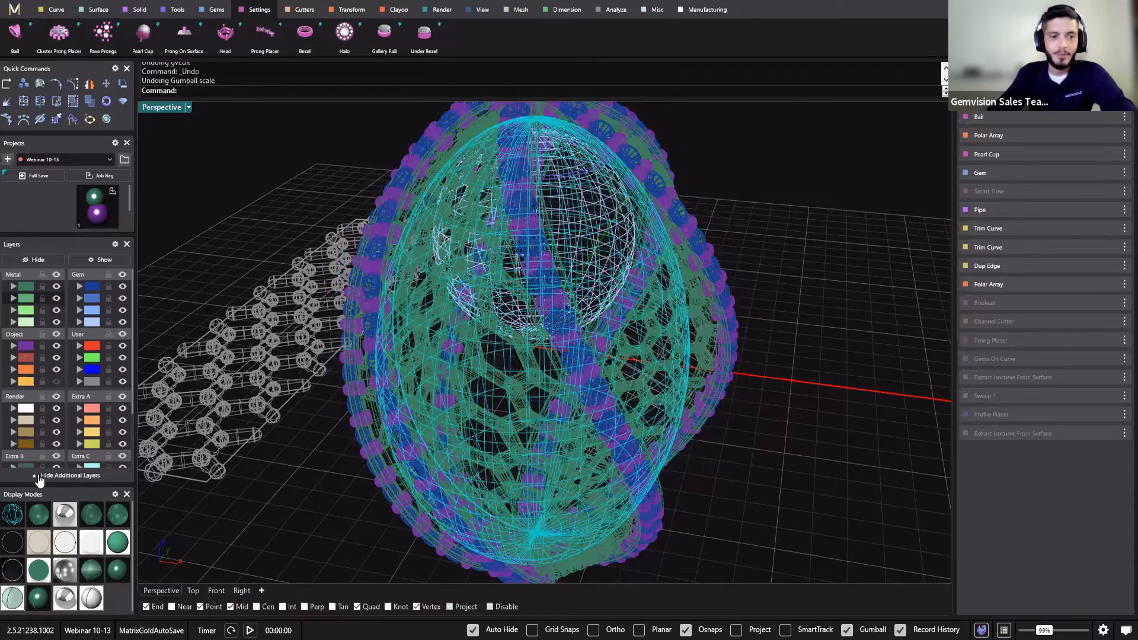
click(65, 597)
Hide the grey User layer that holds the egg-shaped base surface and the flat honeycomb pattern.
mouse_move(308, 500)
right_down()
mouse_move(361, 501)
mouse_move(433, 441)
mouse_move(474, 361)
right_up()
click(385, 385)
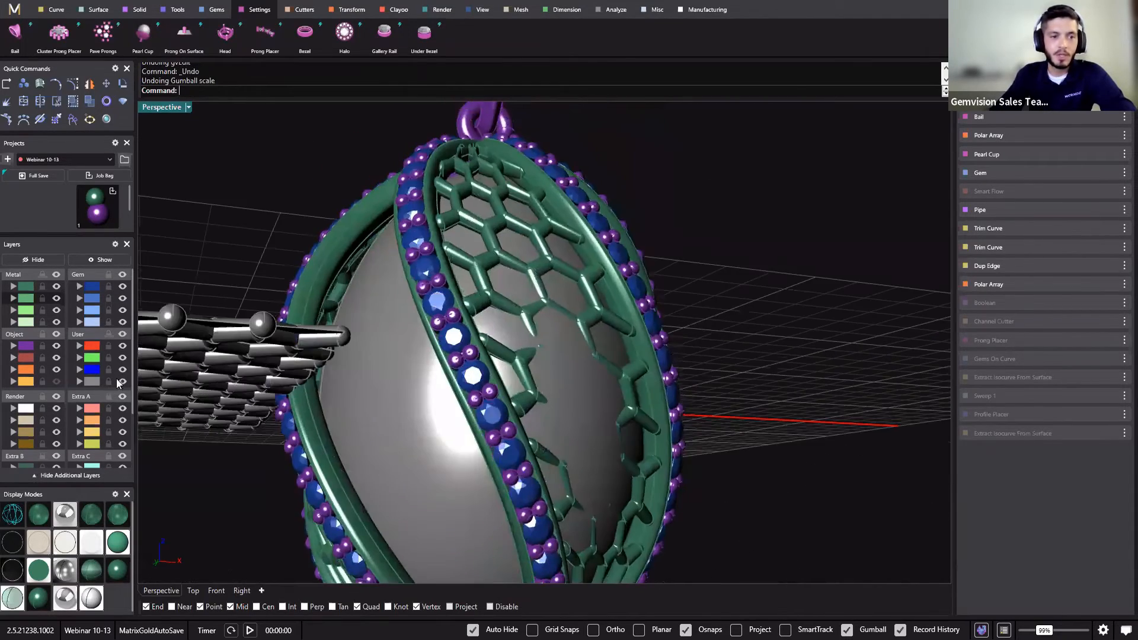
click(122, 380)
right_drag(242, 134, 510, 296)
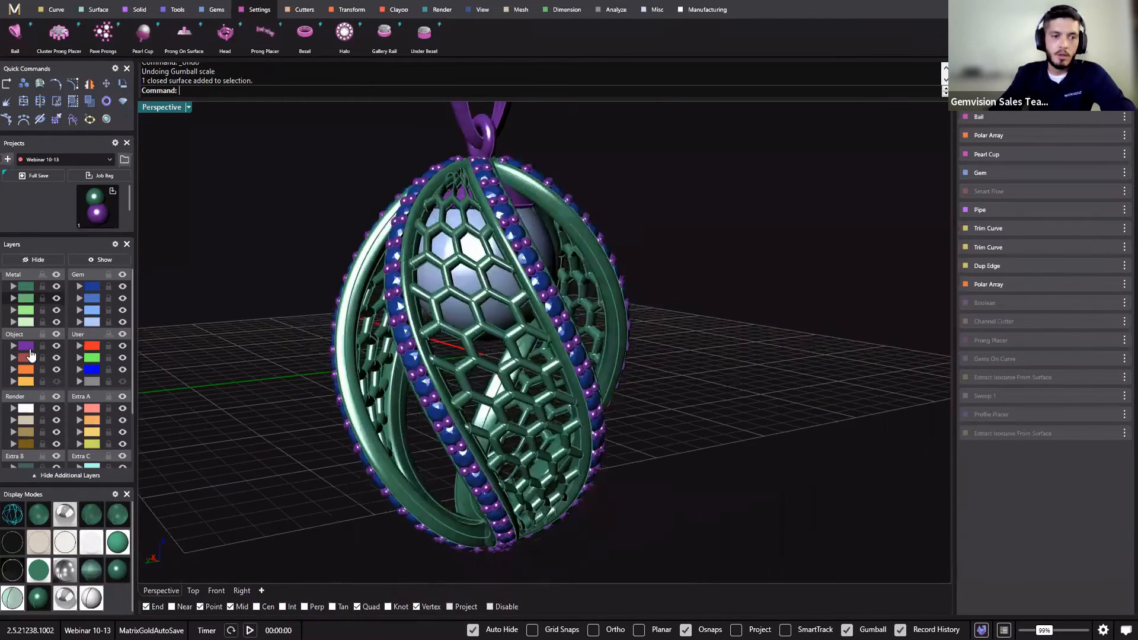
Select all objects on the purple Object layer and move them to the Metal 01 layer.
click(27, 347)
click(13, 287)
click(293, 274)
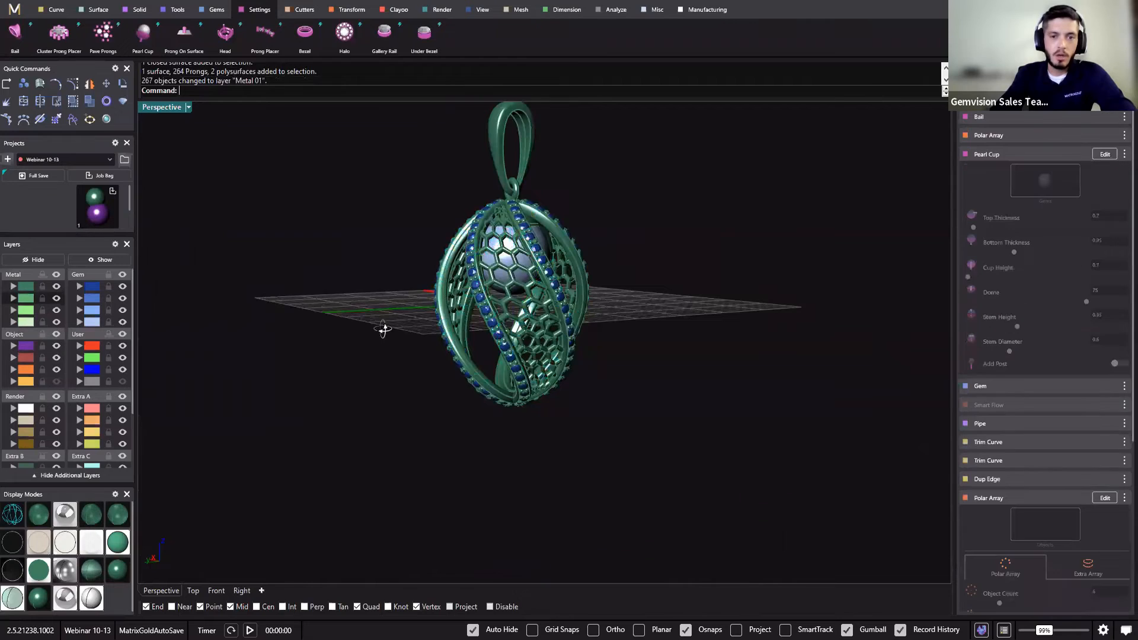
right_drag(382, 330, 533, 284)
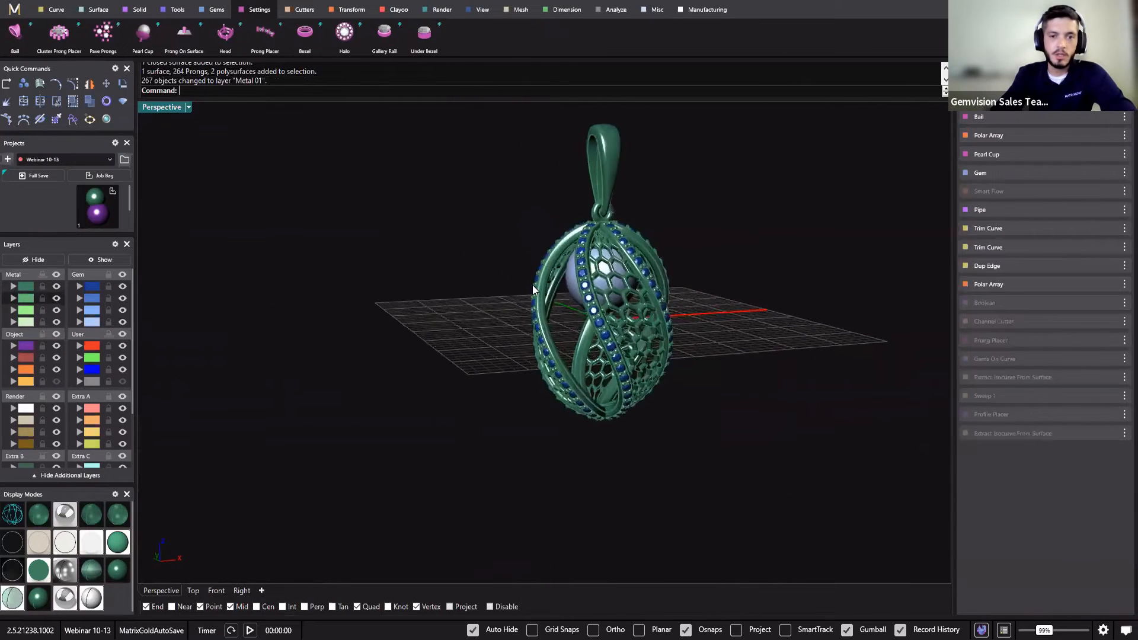
Hide the dark blue Gem layer so the set stones are out of the way, and leave nothing selected.
scroll(532, 285, up, 3)
scroll(532, 285, up, 4)
click(532, 285)
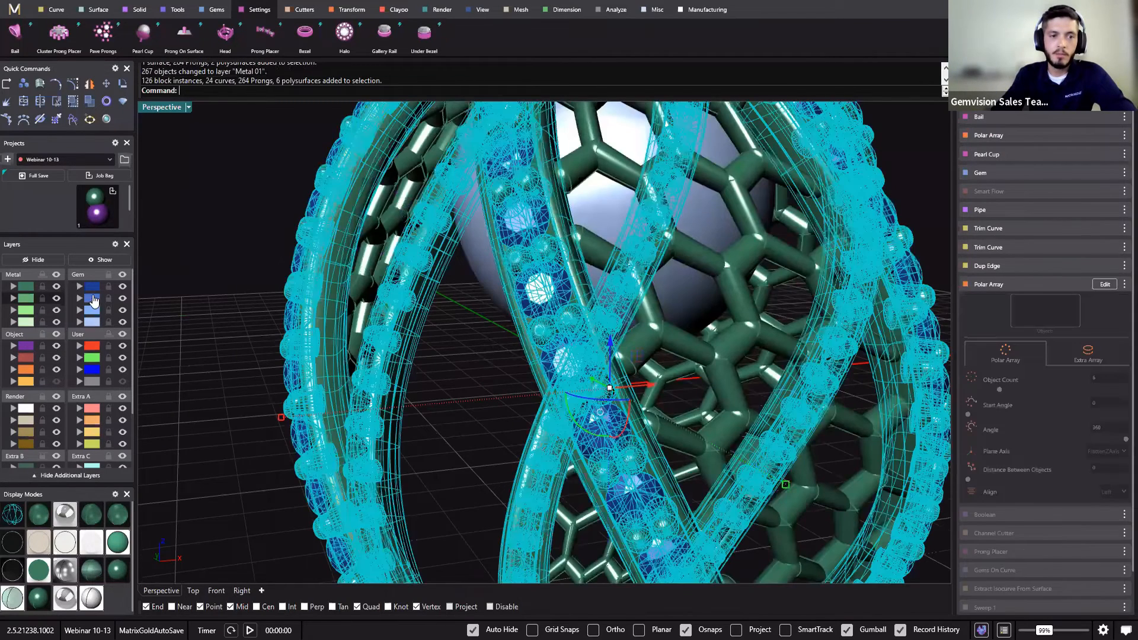
key(Escape)
click(122, 287)
right_drag(415, 296, 531, 179)
scroll(450, 262, up, 3)
scroll(243, 224, up, 2)
click(471, 291)
scroll(303, 198, down, 5)
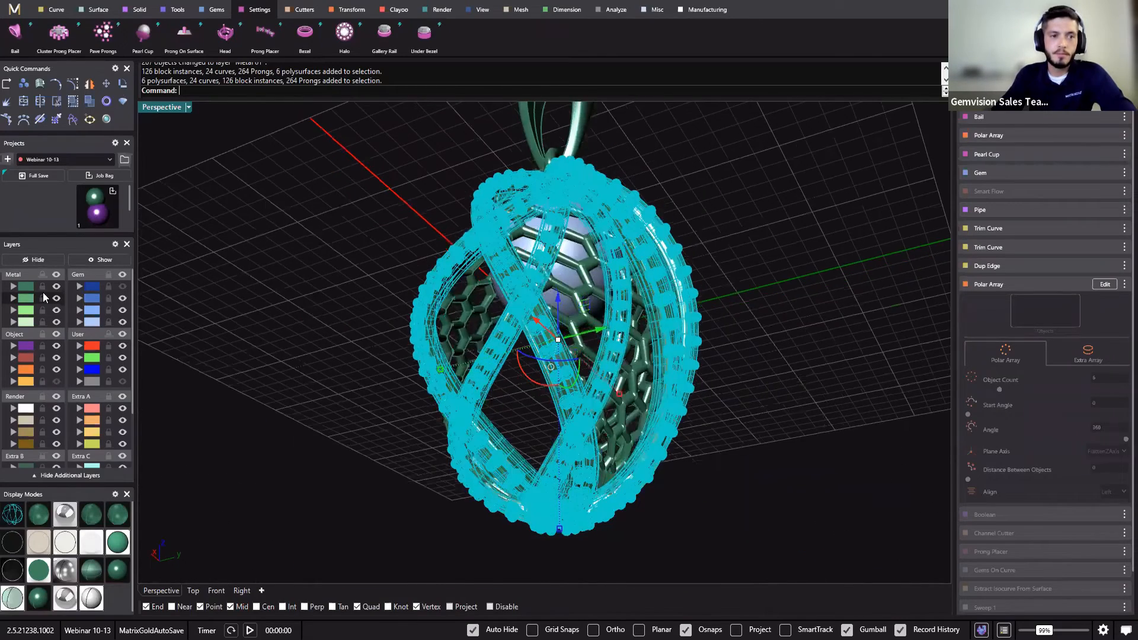
key(Escape)
Start a Boolean Union and try using the whole group of cage rails and prongs as the first surfaces.
click(140, 10)
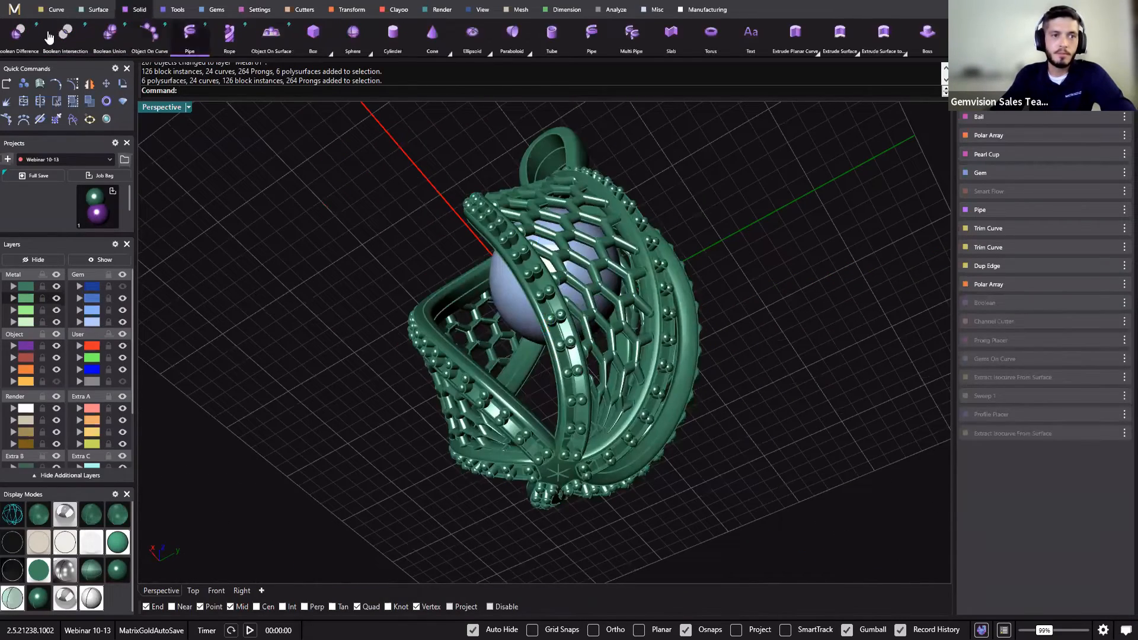
click(109, 32)
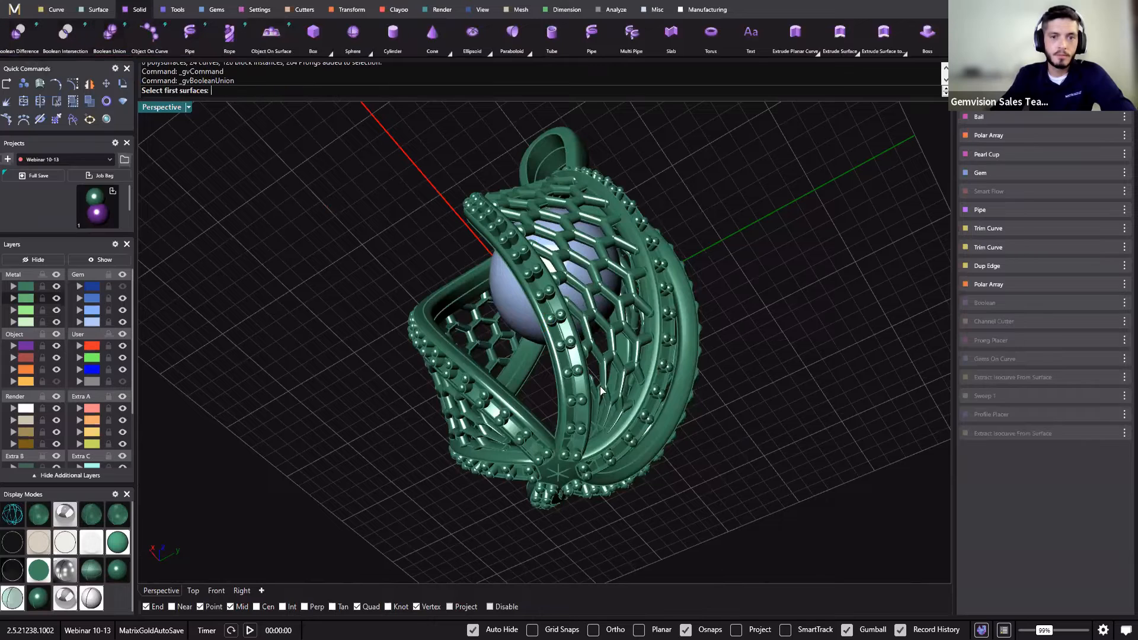
click(551, 343)
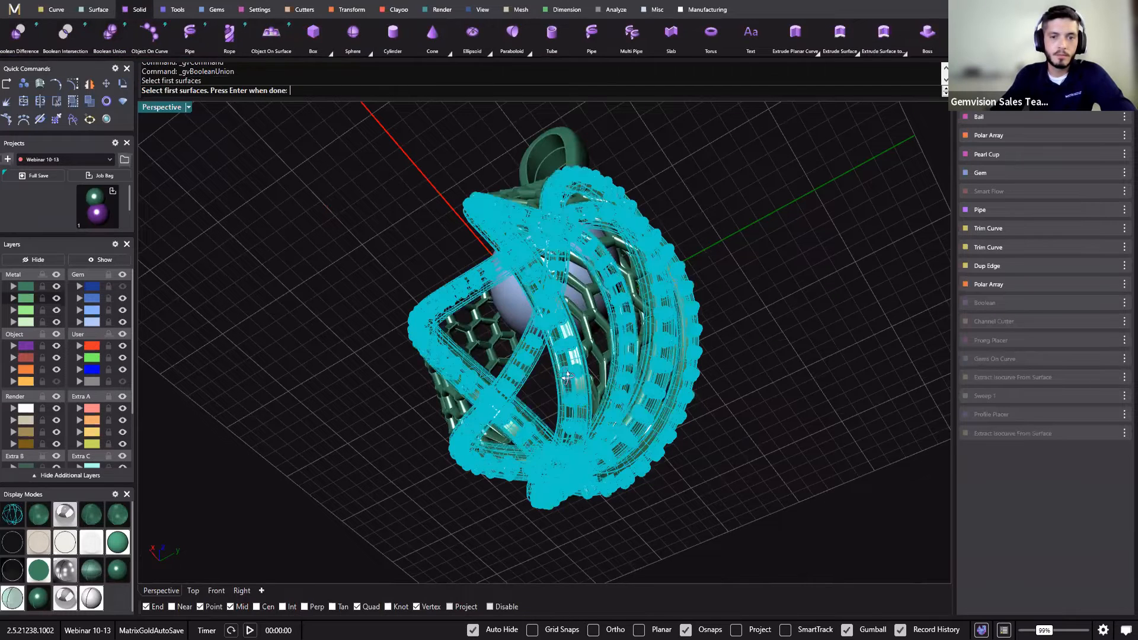
right_drag(591, 501, 883, 330)
scroll(928, 284, up, 5)
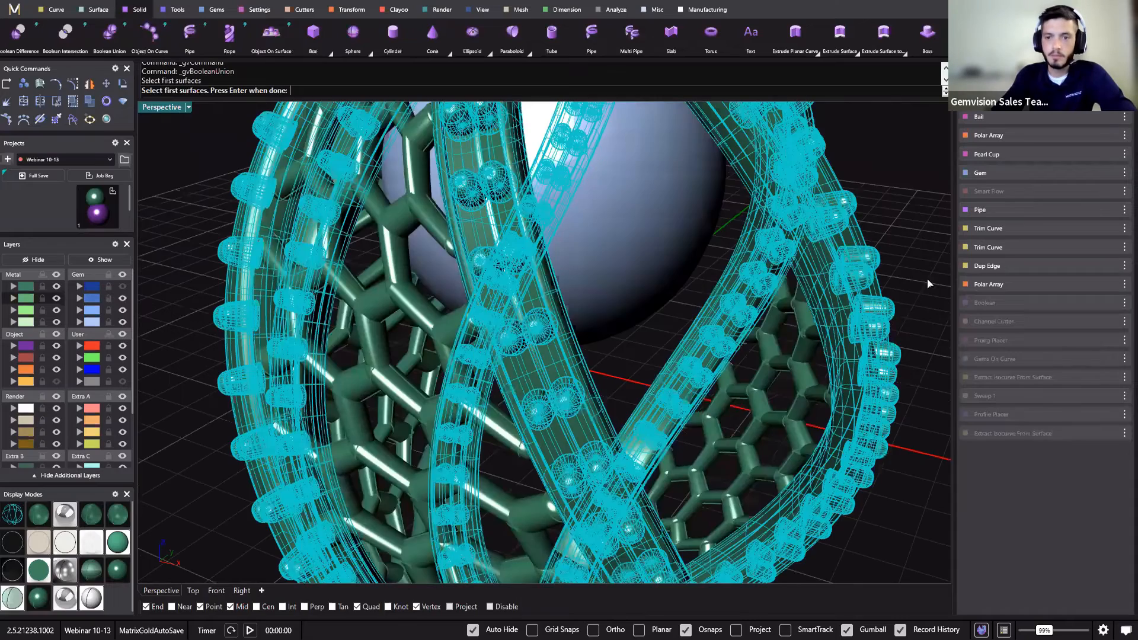
scroll(866, 215, up, 6)
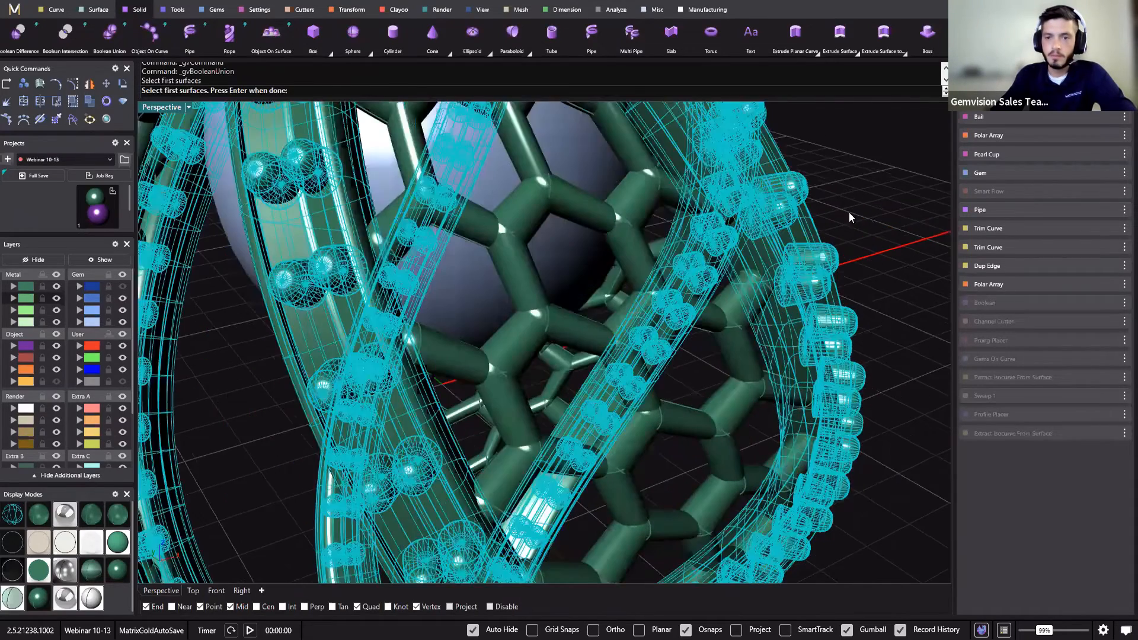
Replace the group selection with just the individual cage rails, without prongs, as the Boolean Union's first surfaces.
key(Escape)
right_click(847, 217)
click(847, 217)
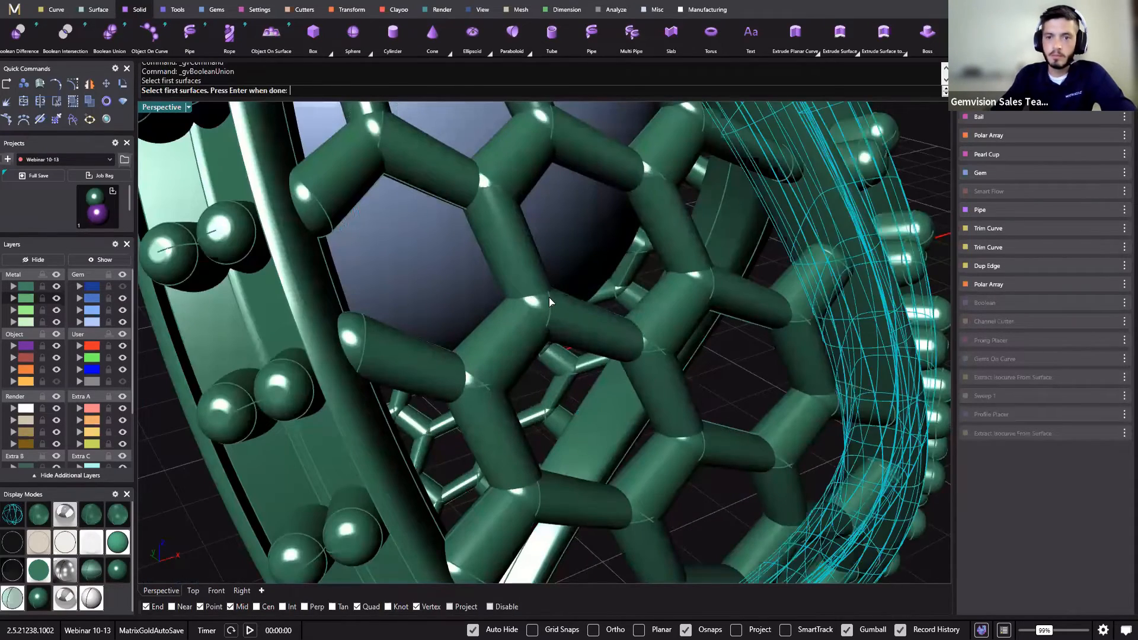
click(299, 310)
scroll(262, 305, down, 6)
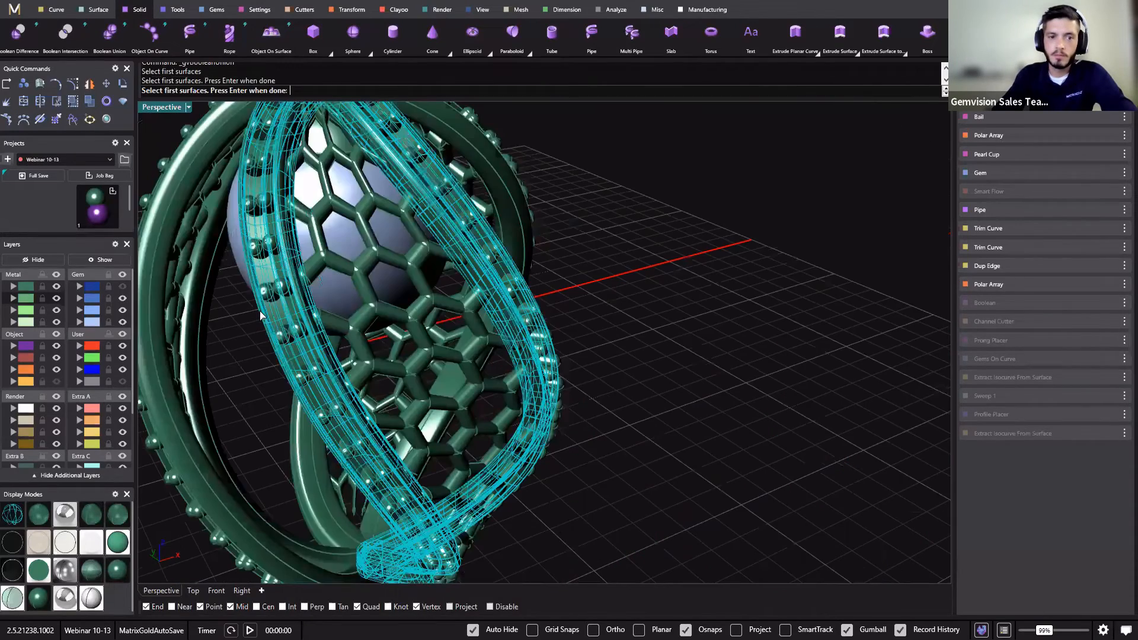
click(280, 362)
shift+right_drag(283, 311, 449, 342)
scroll(466, 329, up, 4)
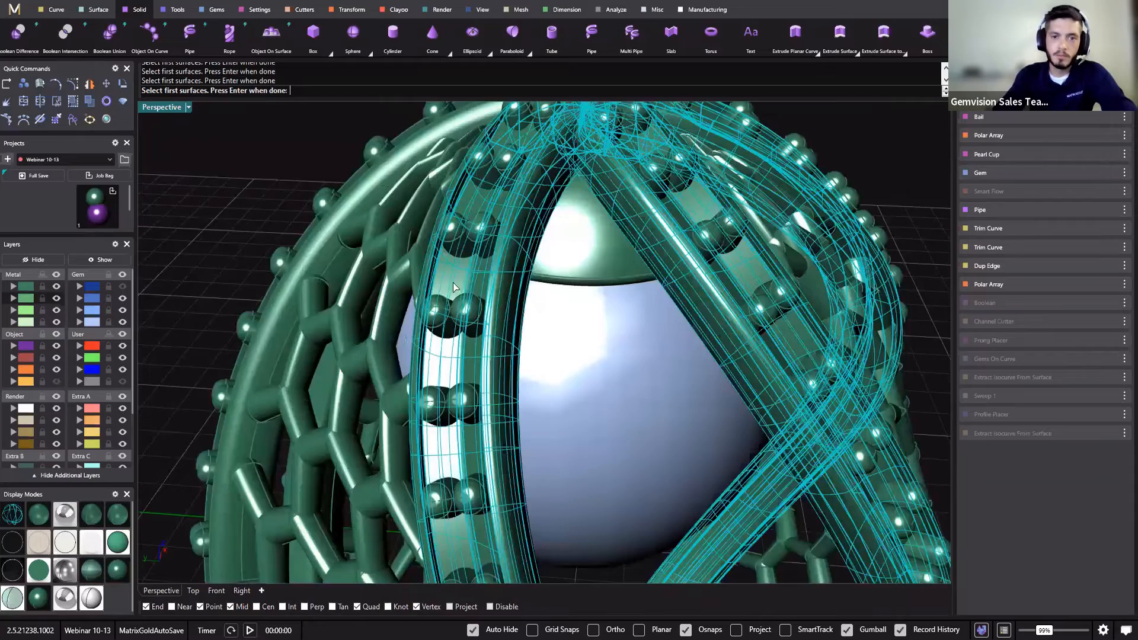
right_drag(455, 287, 338, 303)
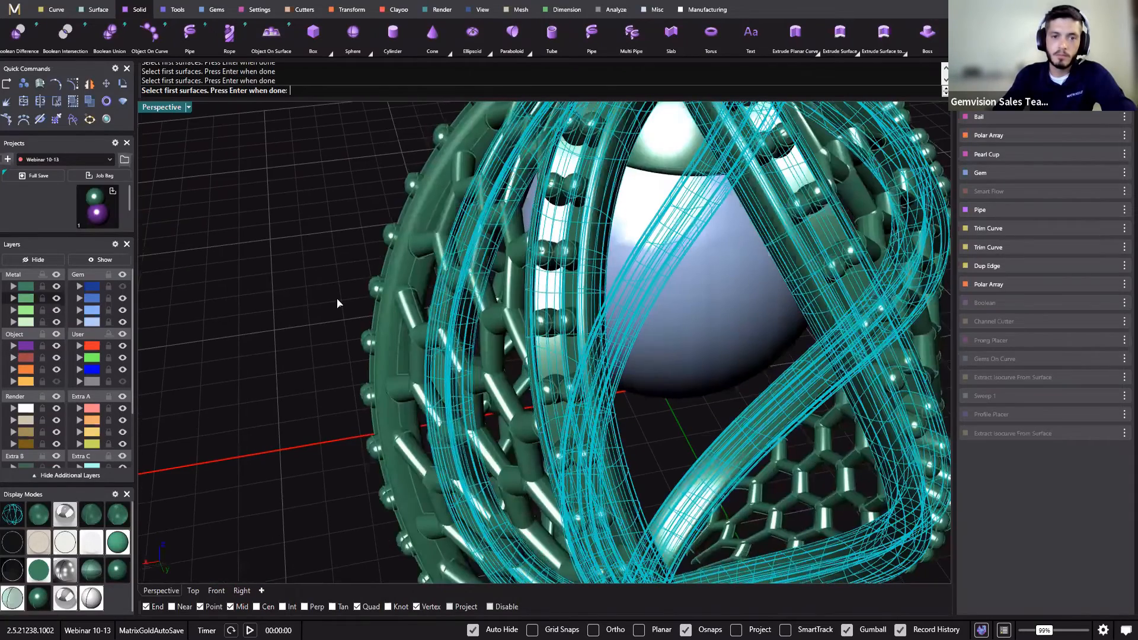
right_drag(413, 305, 503, 274)
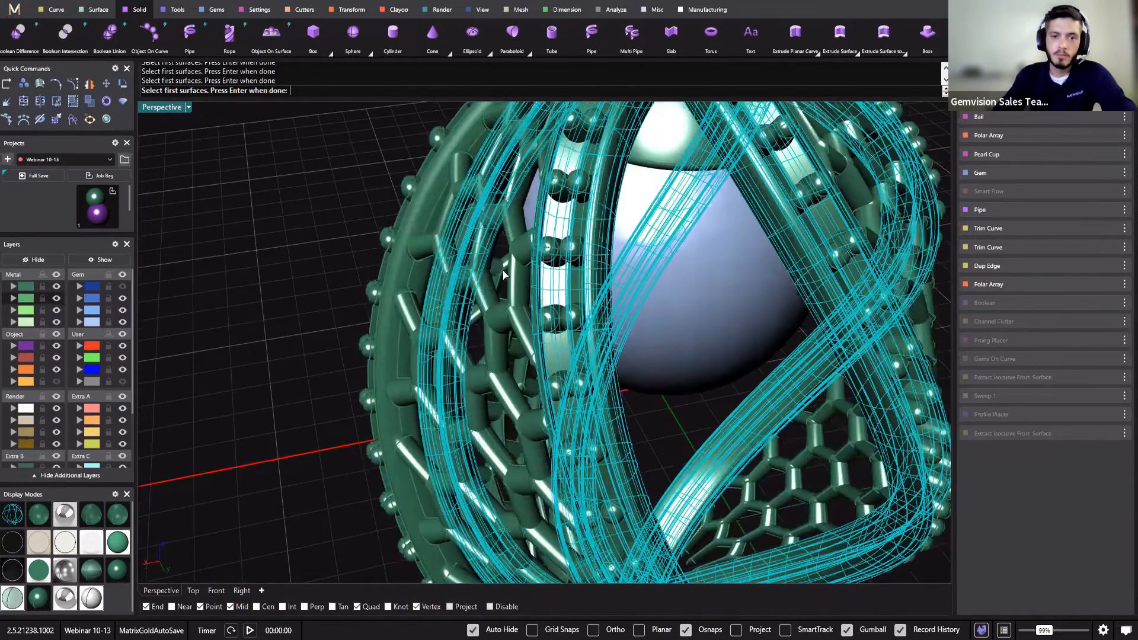
scroll(503, 274, down, 5)
key(Return)
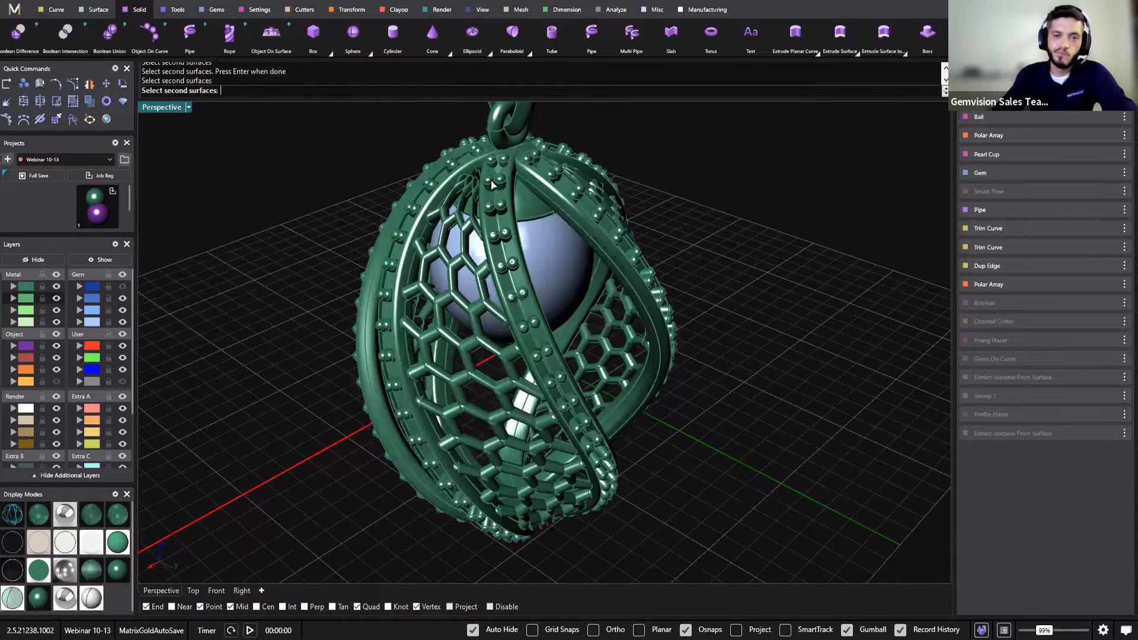
Take the rail and prong group as the union's second surfaces and start excluding individual rails from it.
click(526, 251)
ctrl+click(517, 249)
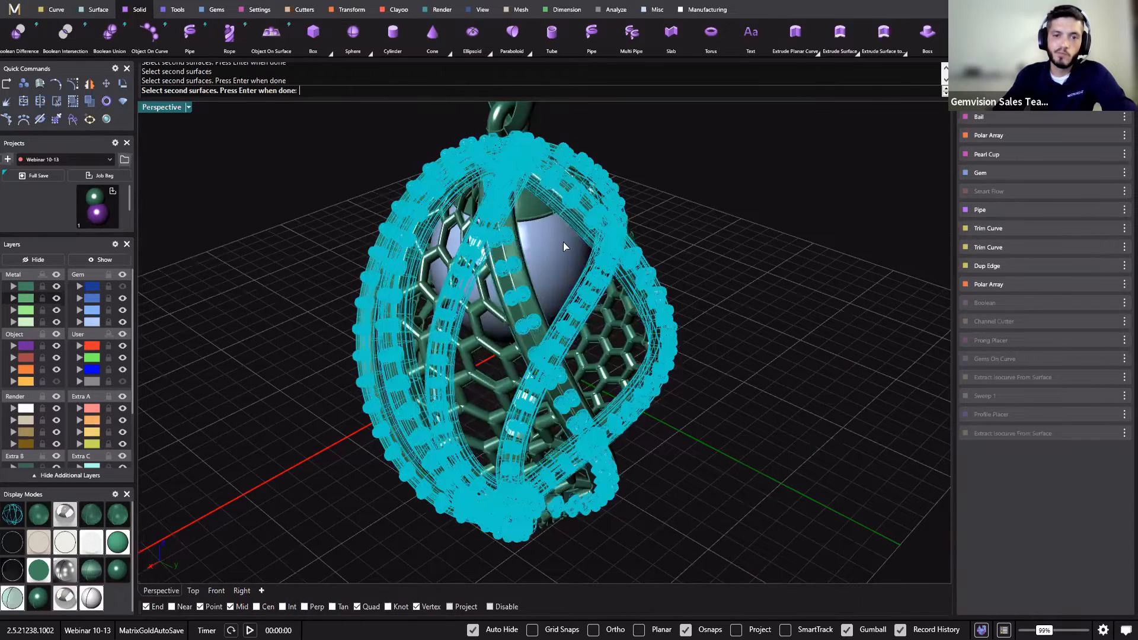
ctrl+click(570, 217)
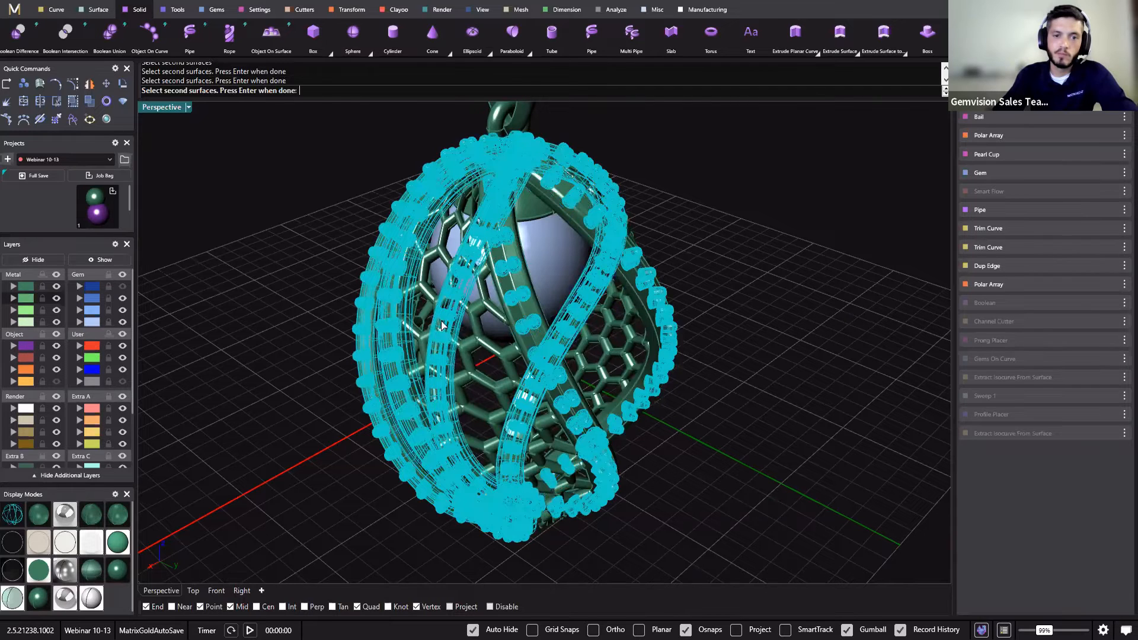
scroll(410, 323, up, 3)
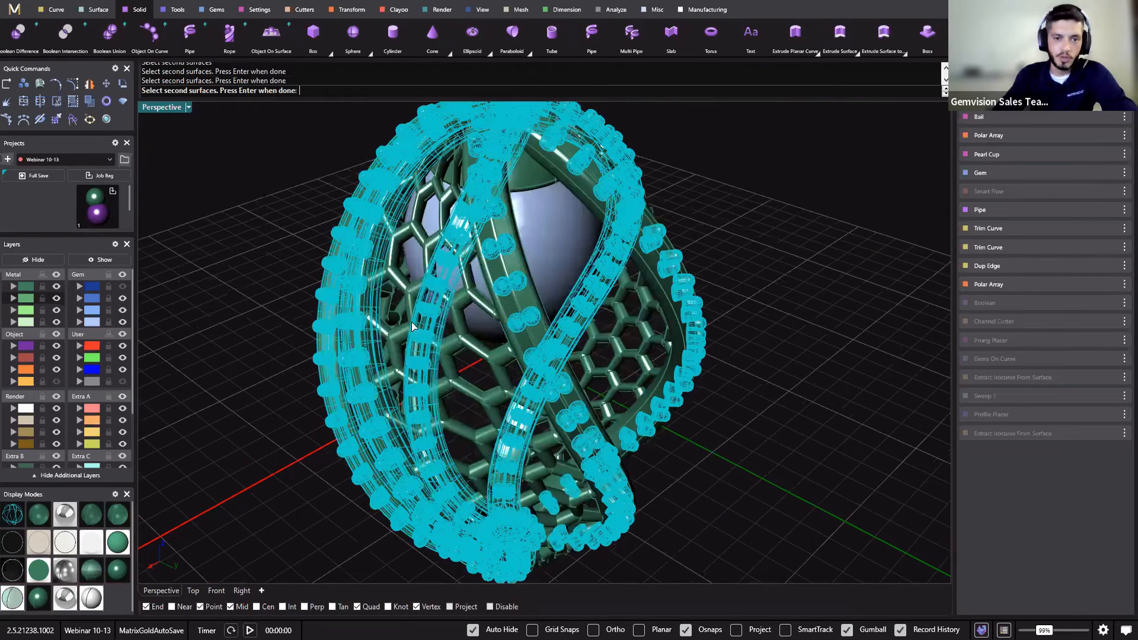
scroll(411, 322, up, 1)
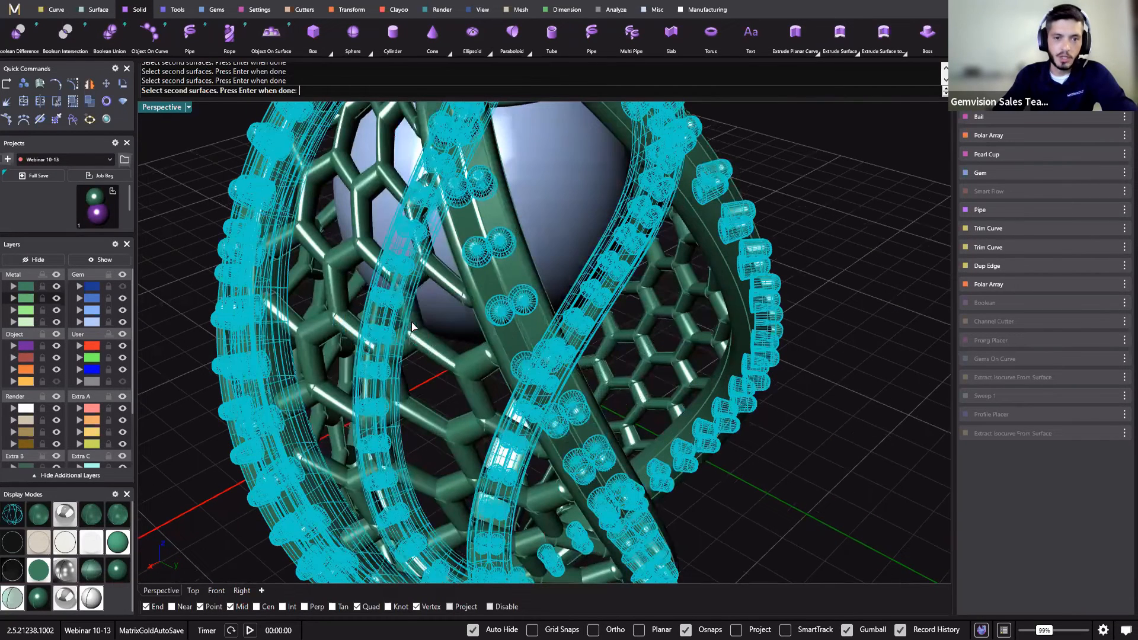
click(279, 301)
click(377, 274)
click(376, 274)
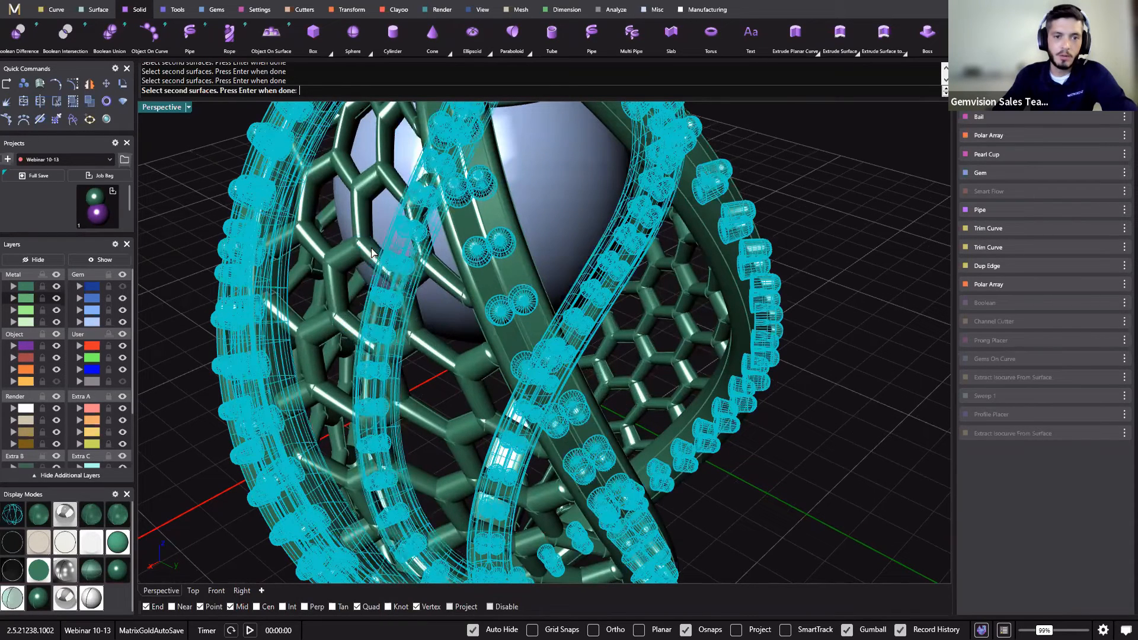
click(278, 279)
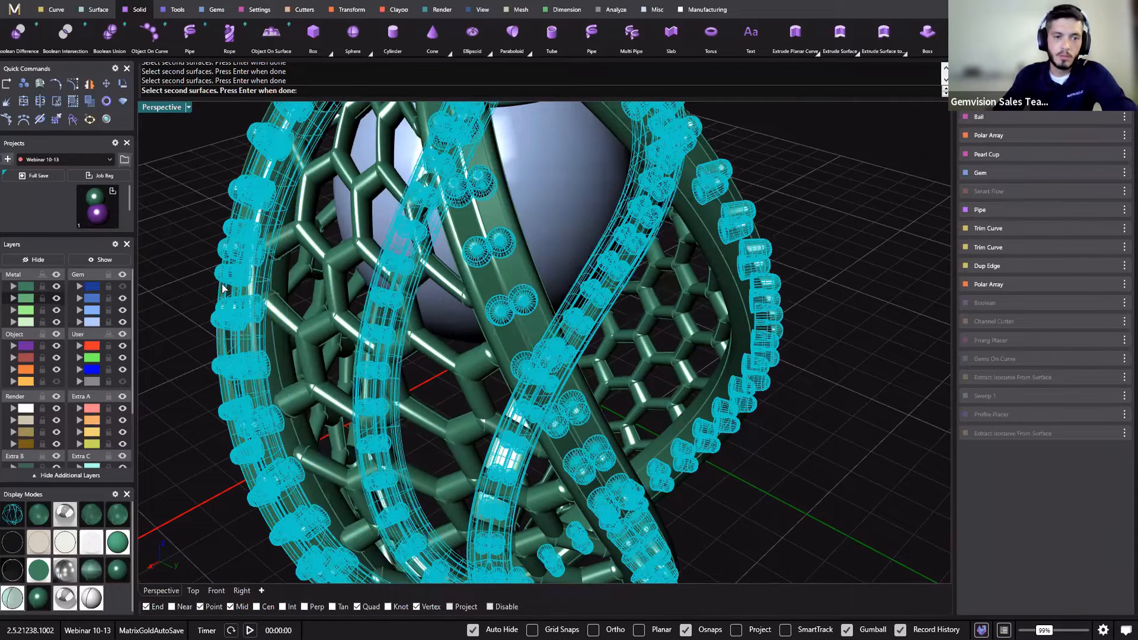
Exclude the remaining rails so only the prongs are second surfaces, and try to finish uniting them with the rails.
right_drag(159, 293, 218, 426)
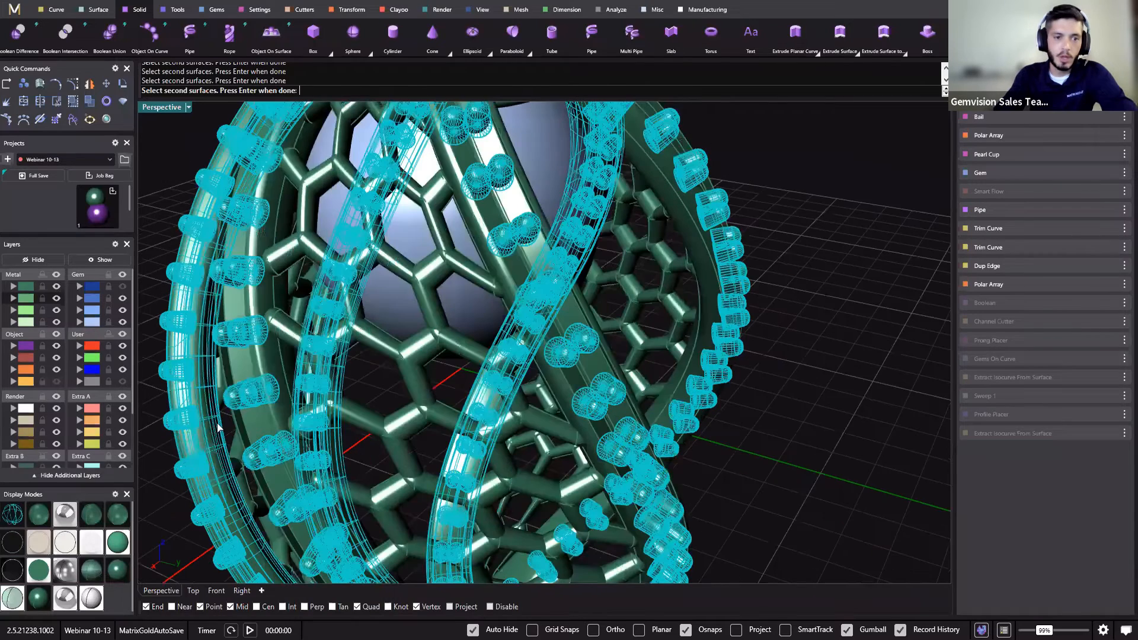
right_drag(258, 508, 285, 504)
click(284, 504)
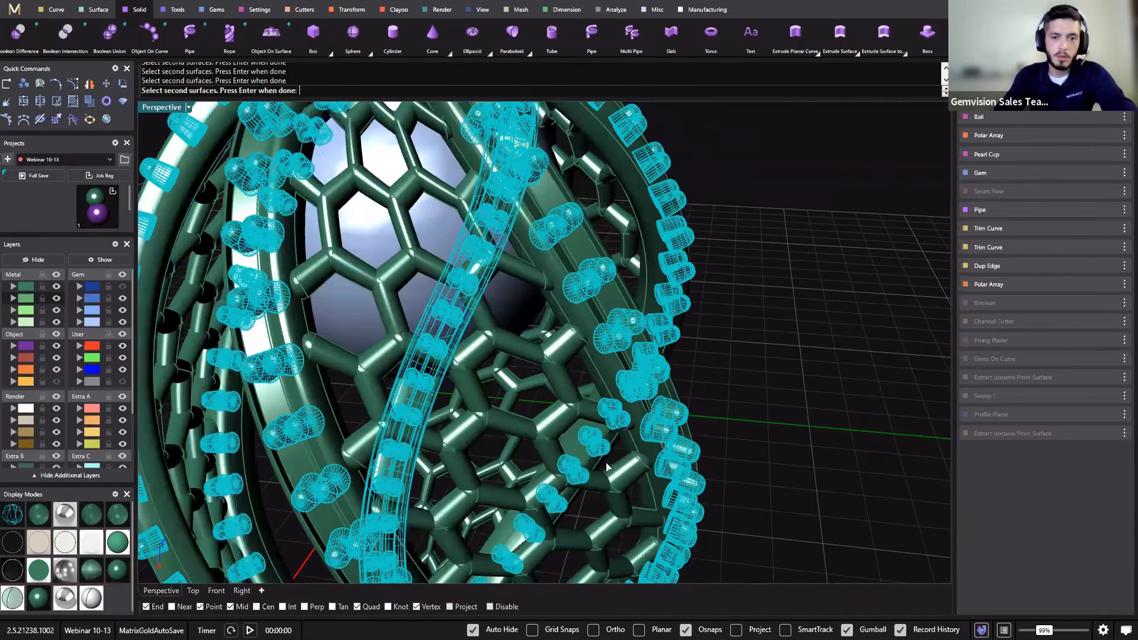
right_drag(567, 459, 565, 425)
scroll(499, 544, up, 1)
scroll(586, 326, down, 2)
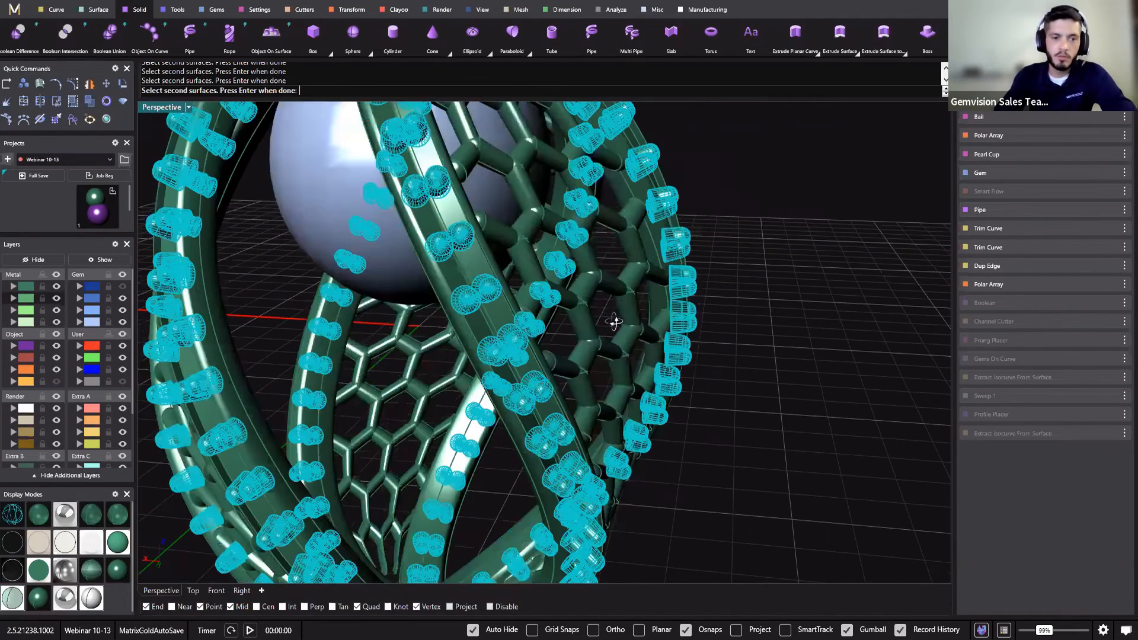
right_drag(660, 460, 628, 527)
right_drag(705, 395, 677, 461)
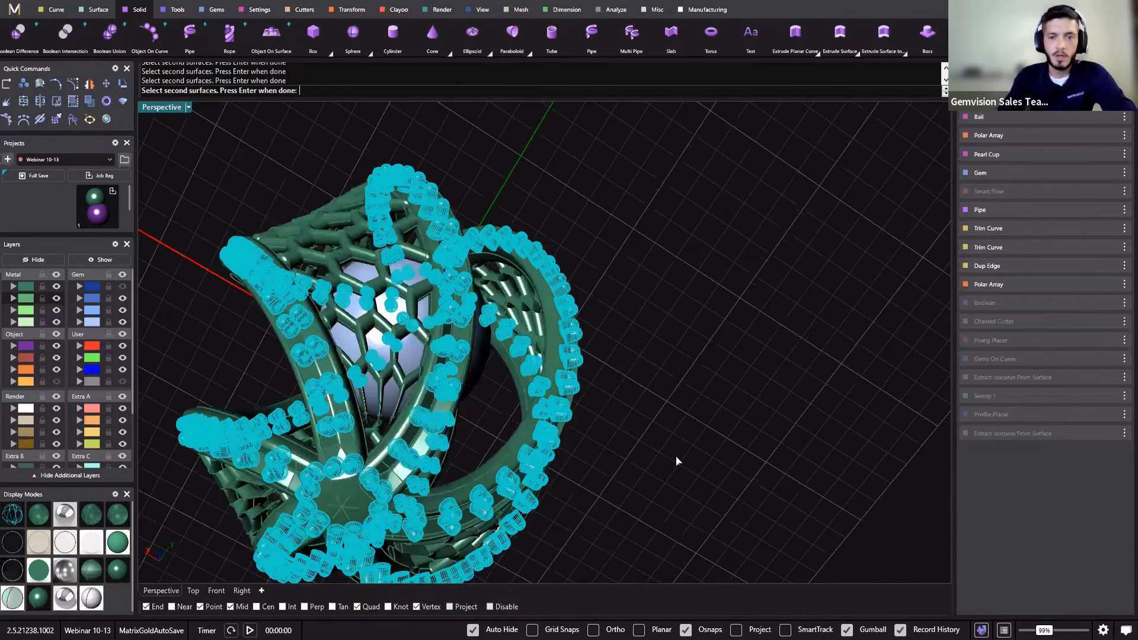
key(Return)
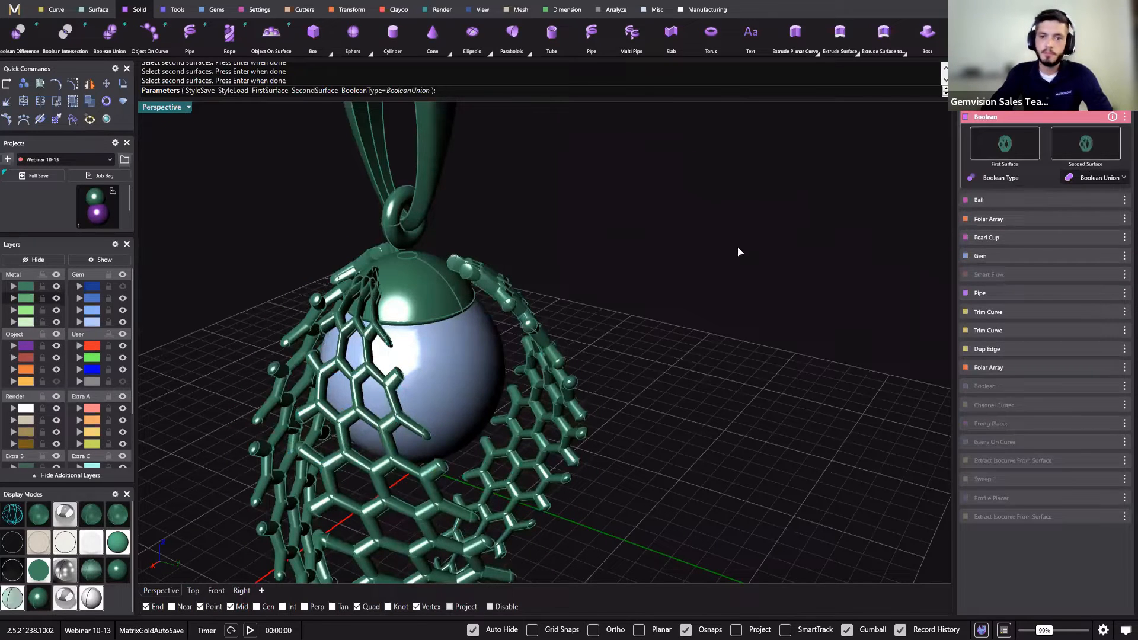
key(Return)
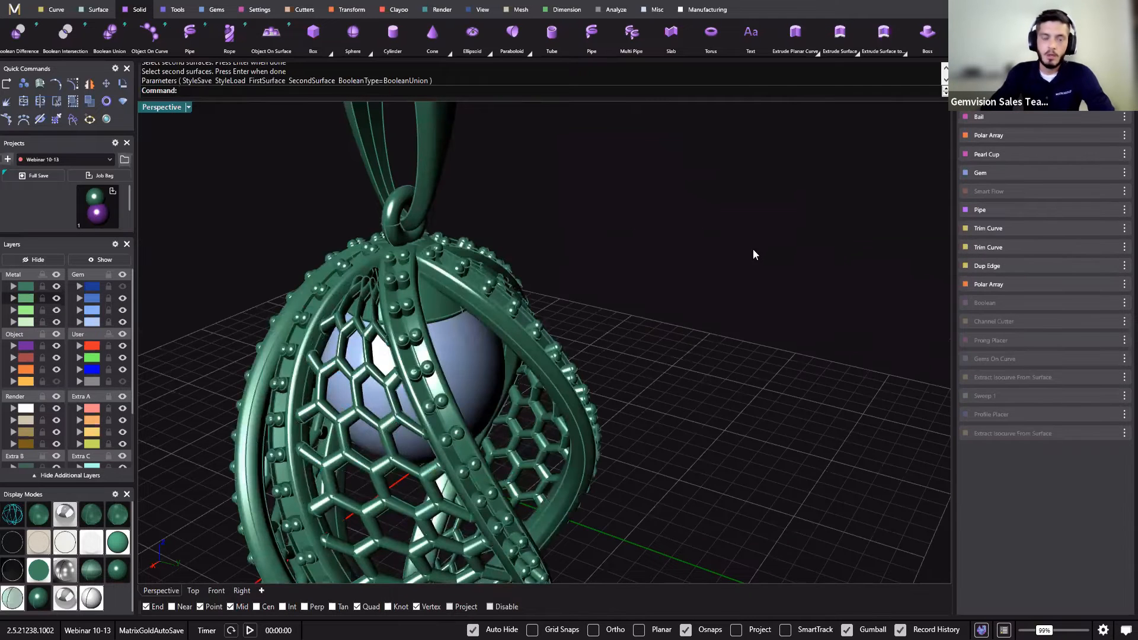
Ungroup the cage's rails and prongs, and clear the selection by picking a single piece.
right_drag(755, 255, 357, 256)
scroll(432, 218, up, 5)
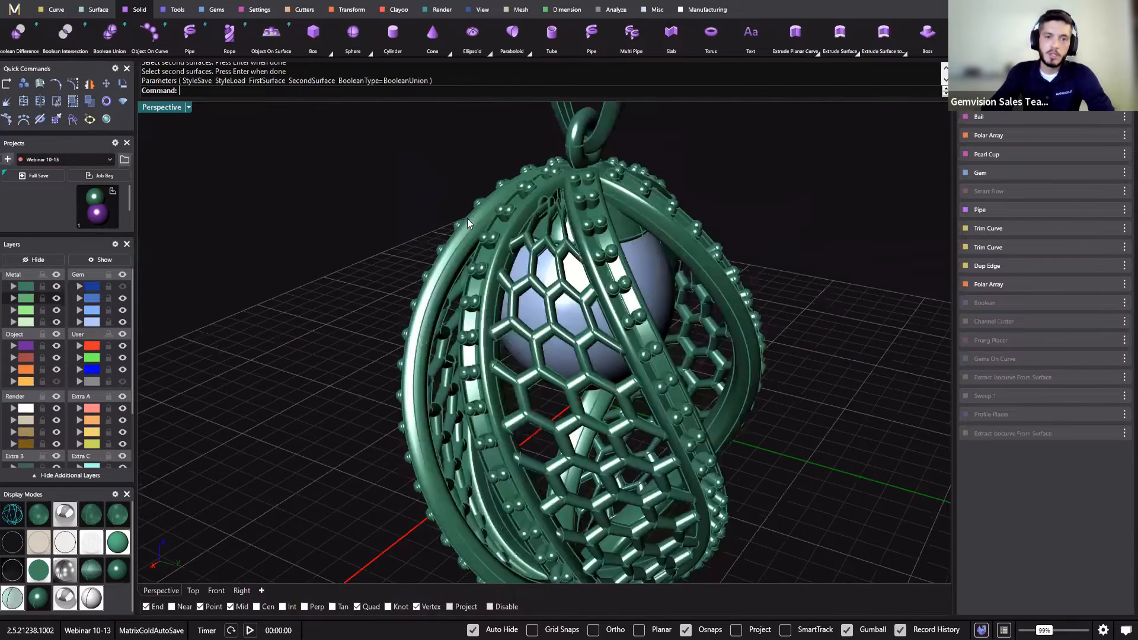
key(ctrl+a)
text(Ungroup)
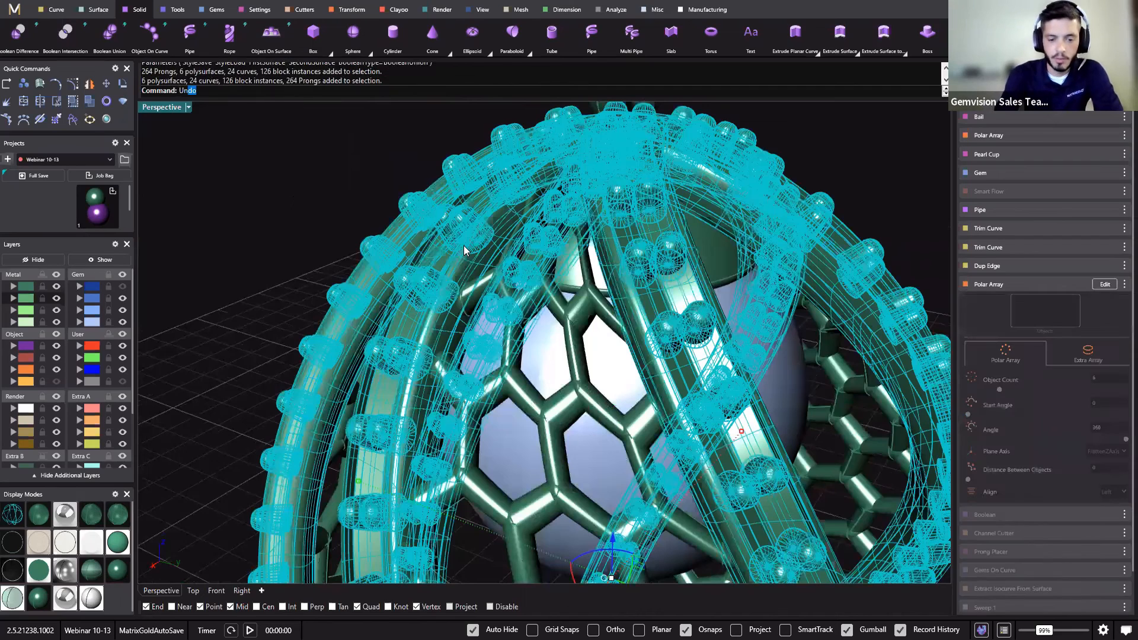
key(Return)
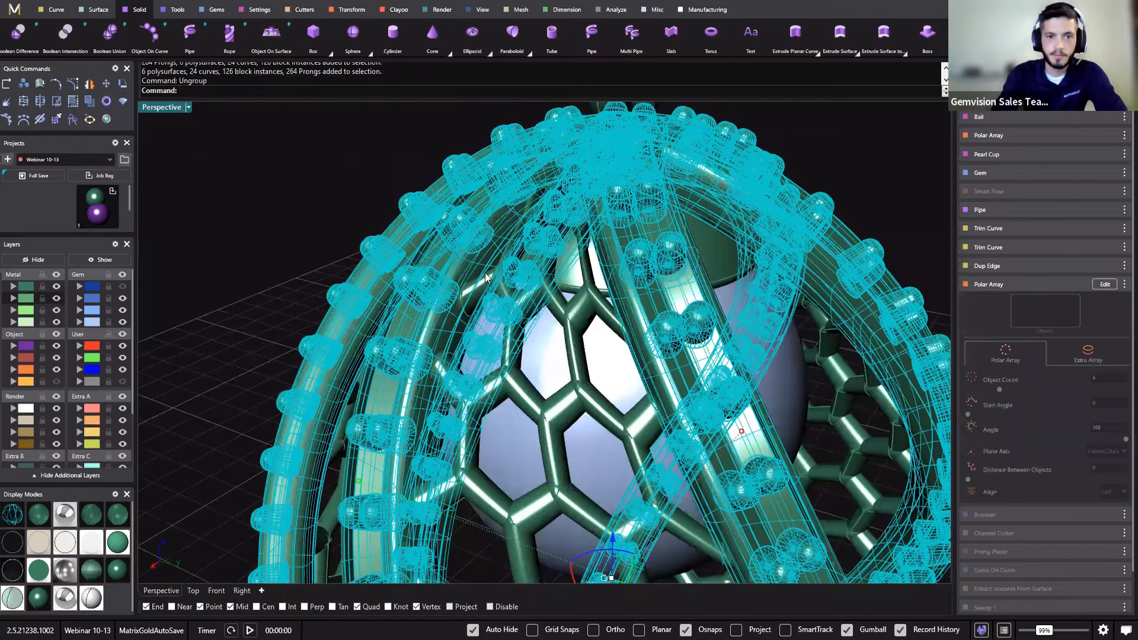
click(333, 236)
click(366, 242)
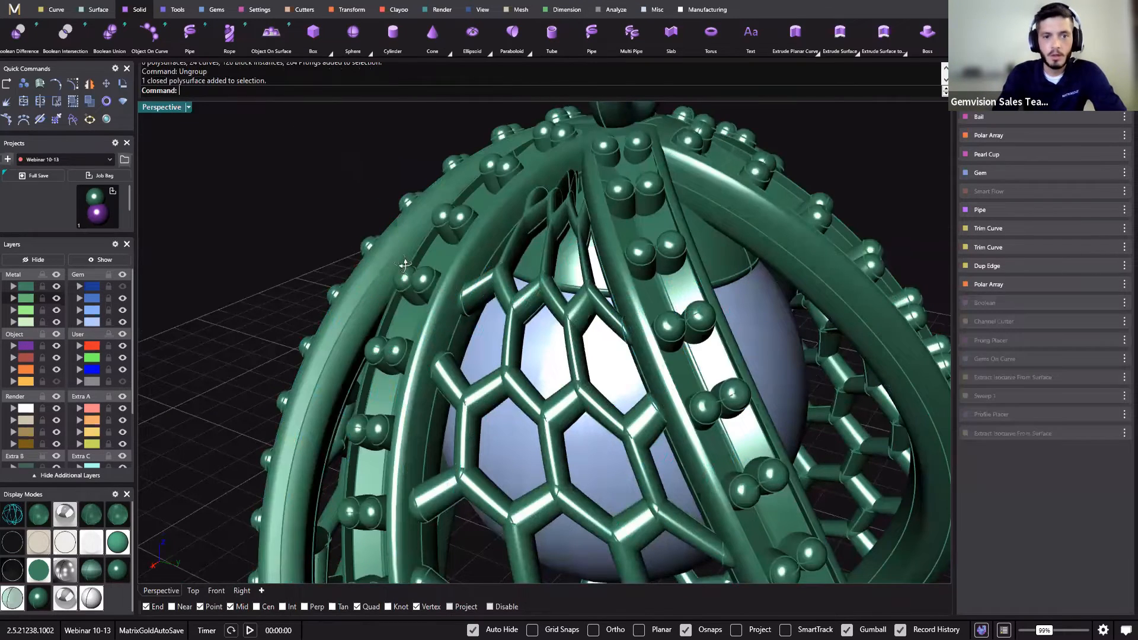
Try selecting the prongs with SelSmall at a maximum bounding box diagonal of 1.2, and clear that selection.
scroll(467, 268, down, 3)
right_drag(349, 252, 307, 236)
text(SelSmall)
key(Return)
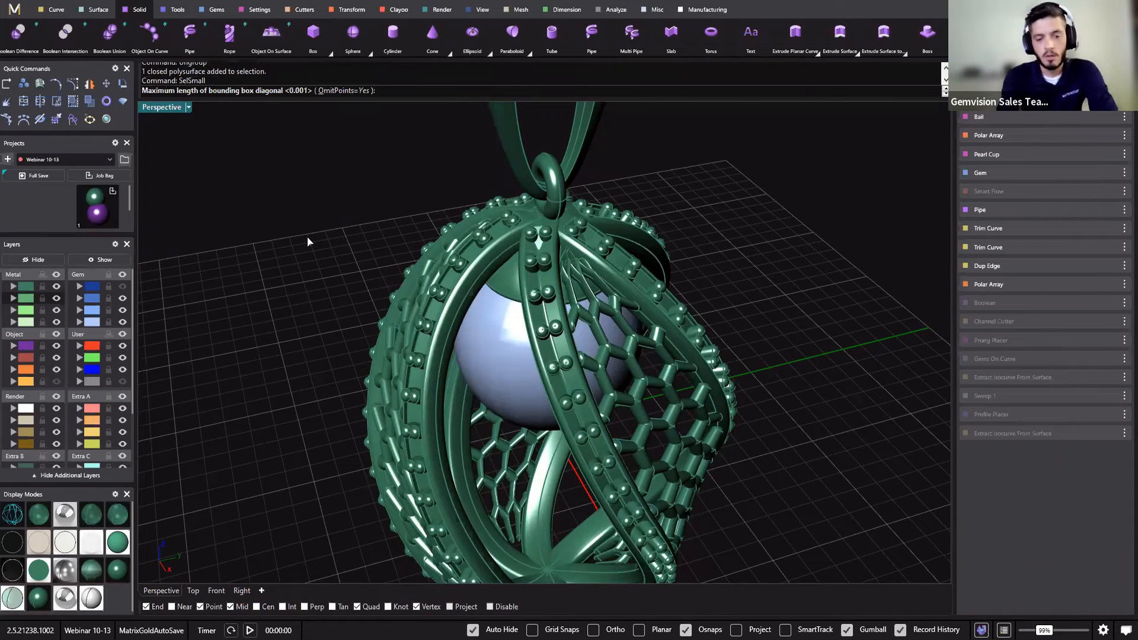
text(1.2)
key(Return)
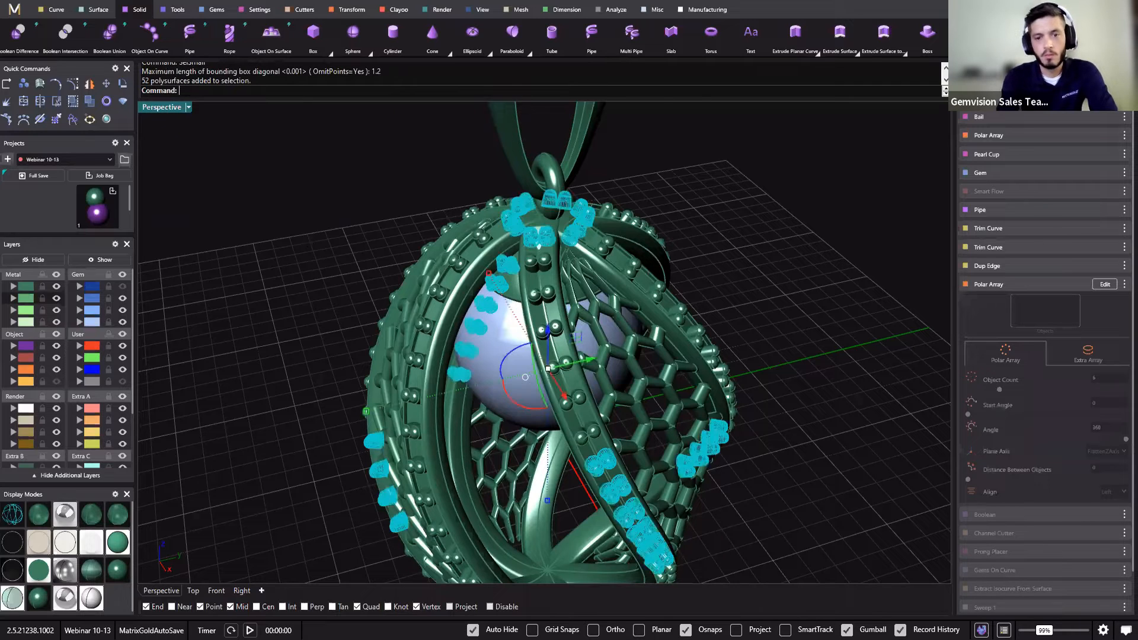
key(Escape)
Select just the prongs using SelSmall at a maximum diagonal of 1.5, excluding other small polysurfaces, and move them to the User 03 layer.
key(Return)
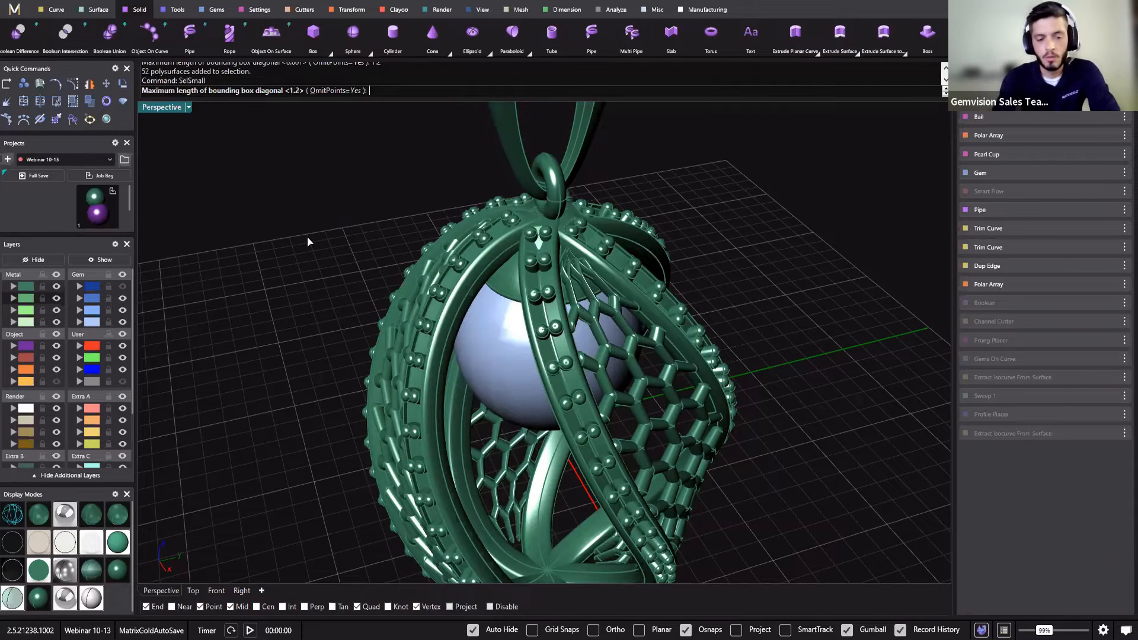
text(1.5)
key(Return)
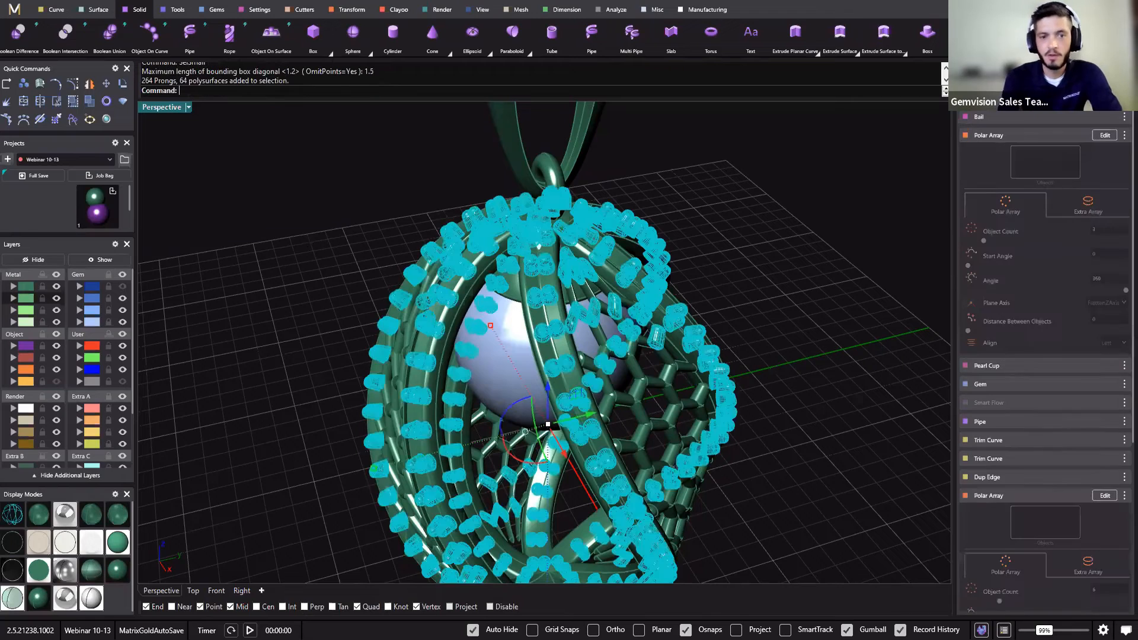
shift+right_drag(514, 332, 497, 305)
scroll(515, 309, up, 5)
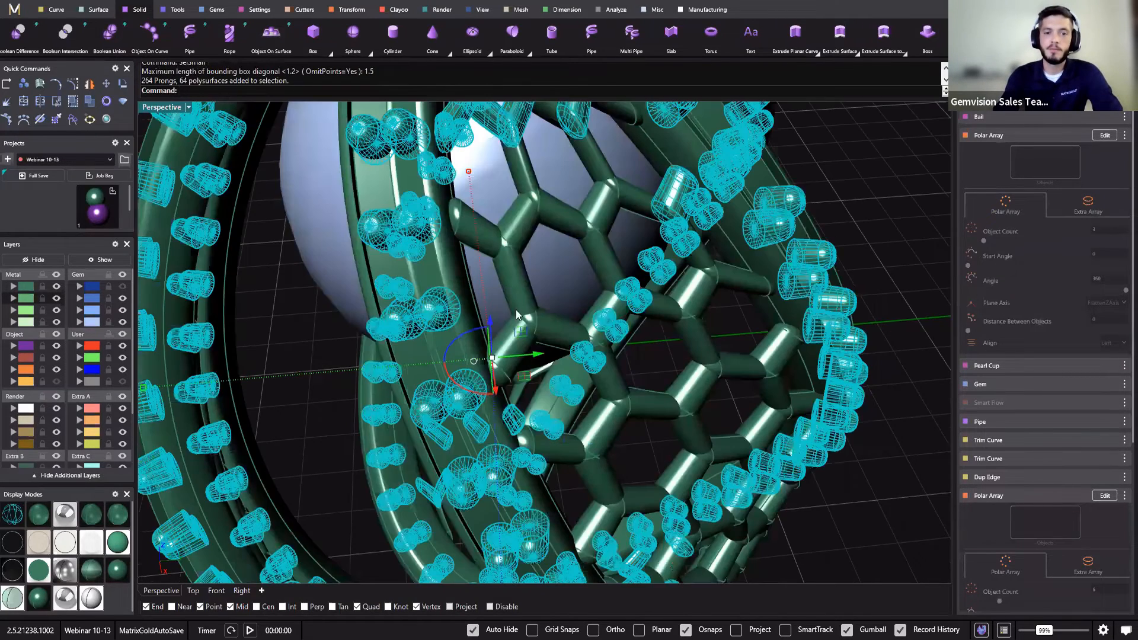
scroll(609, 384, down, 3)
ctrl+click(599, 439)
scroll(603, 440, down, 4)
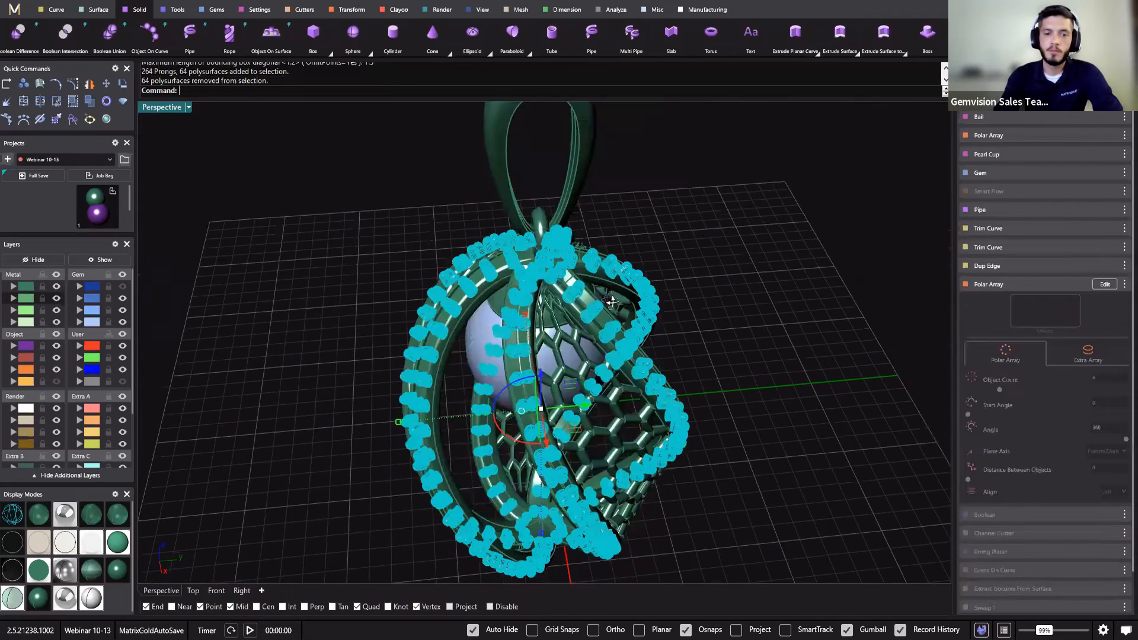
right_drag(617, 261, 615, 173)
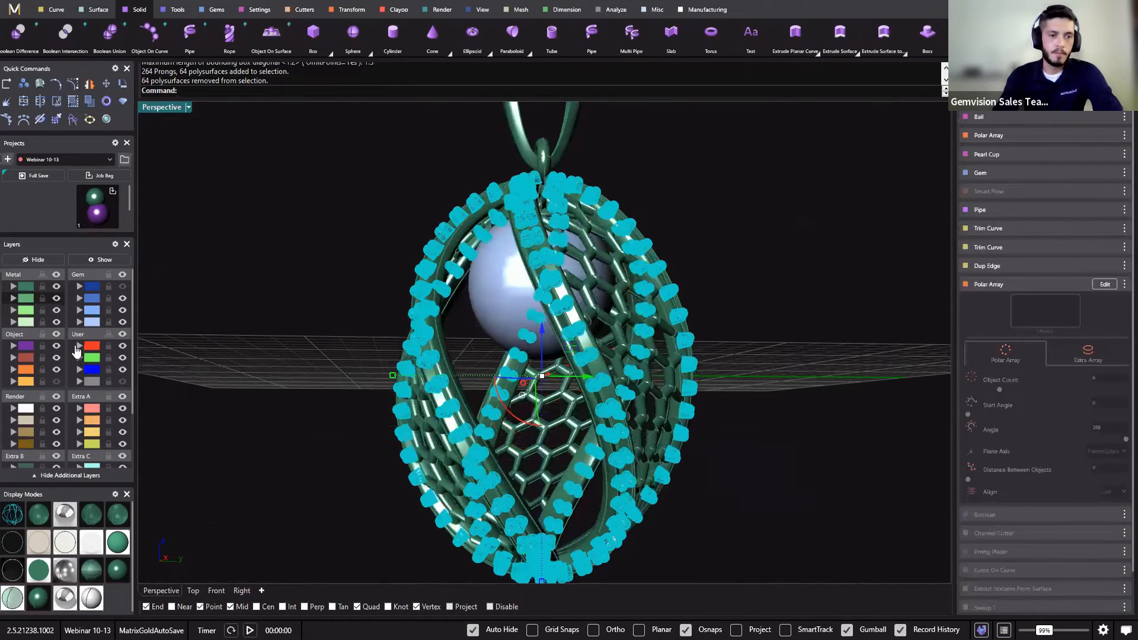
click(79, 369)
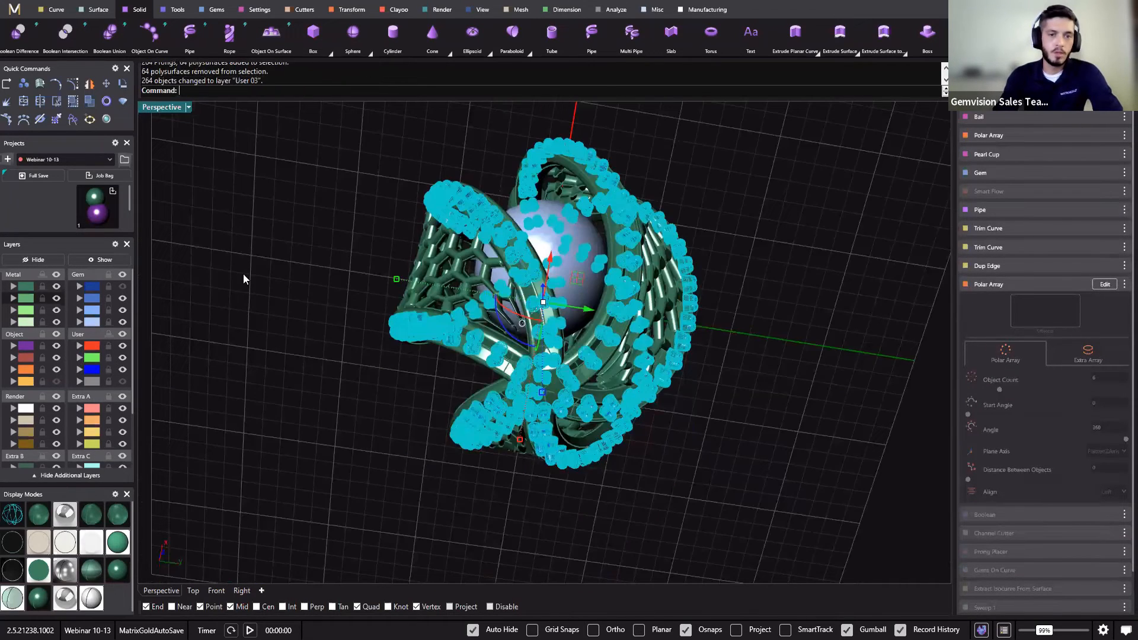
Try a Boolean Union with the cage's rails as first surfaces and all the prongs on the User 03 layer as second surfaces.
click(243, 276)
right_drag(293, 365, 228, 290)
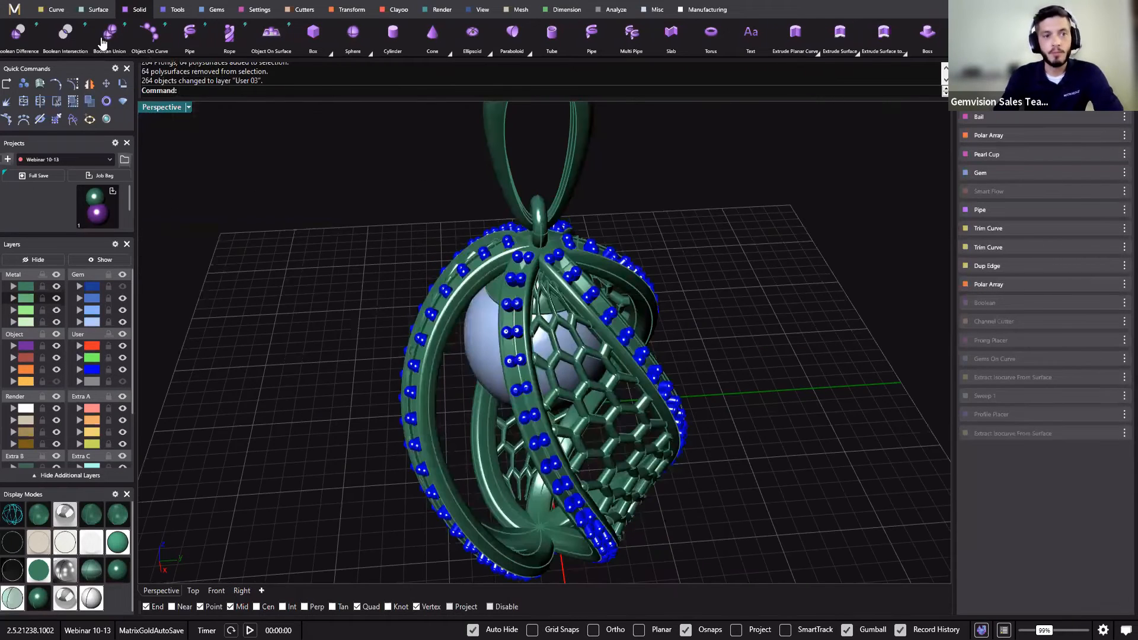
click(102, 43)
click(439, 380)
click(474, 449)
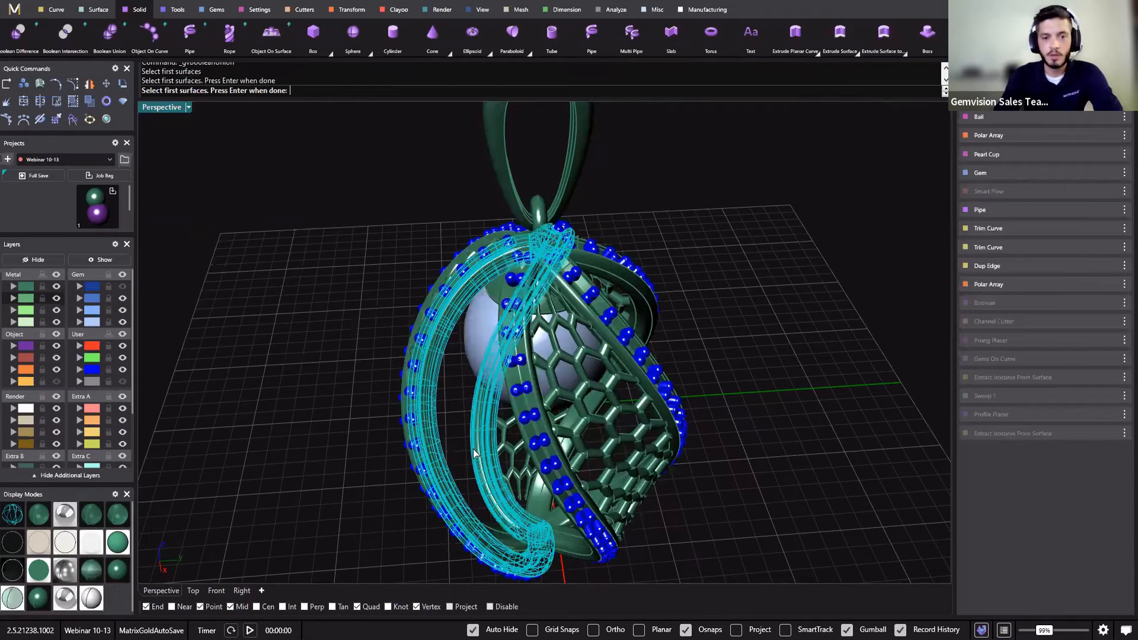
click(548, 519)
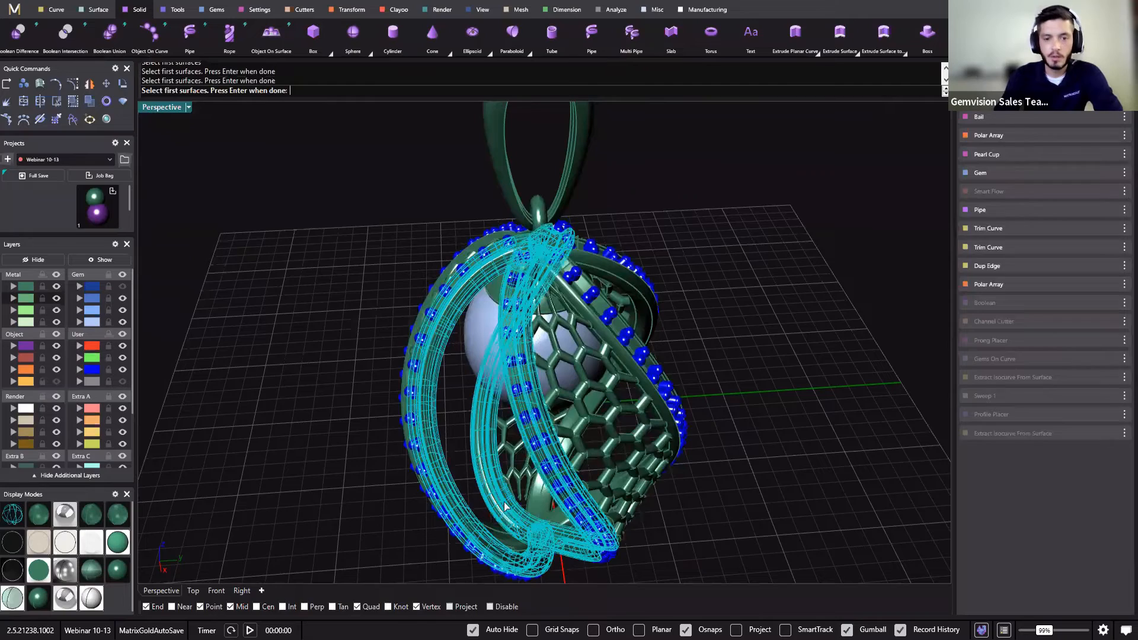
scroll(465, 535, up, 5)
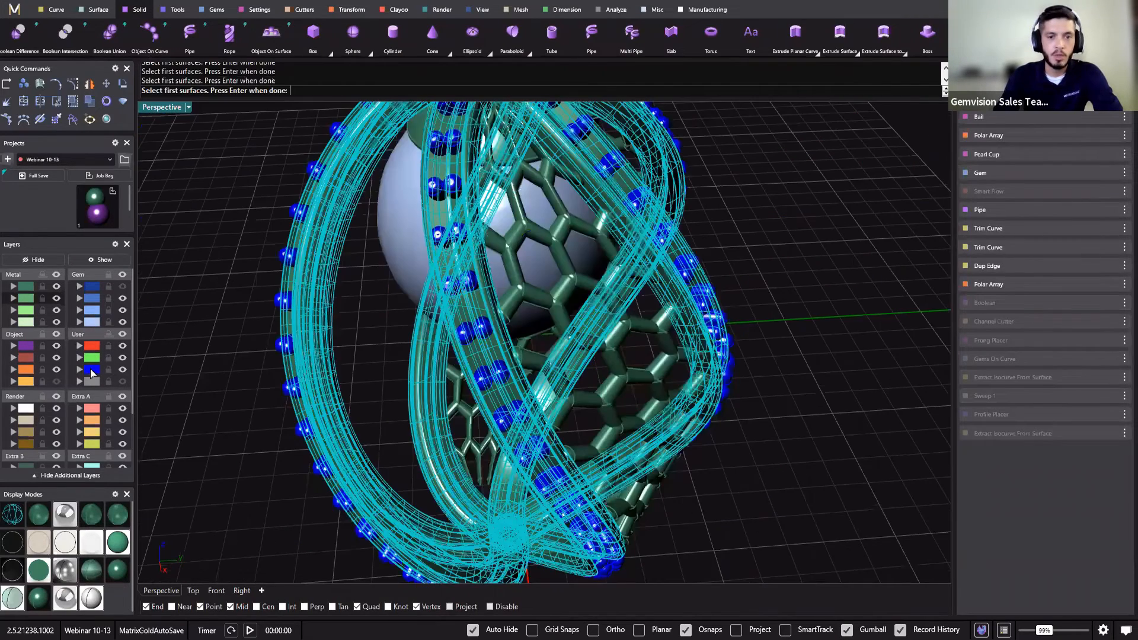
key(Return)
right_click(92, 371)
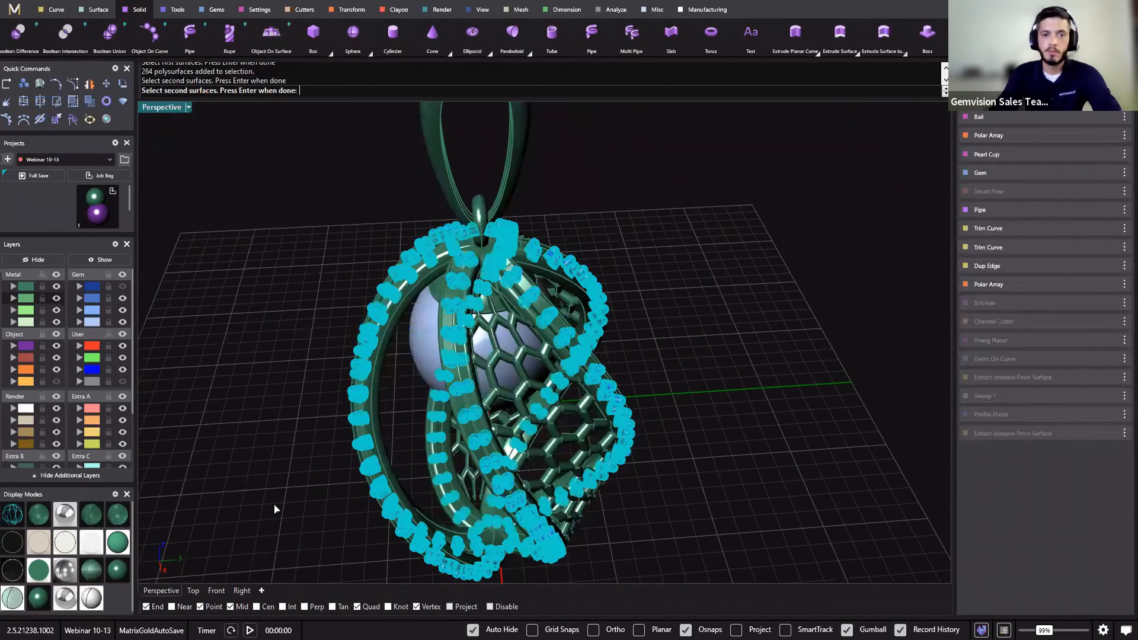
key(Return)
key(Return)
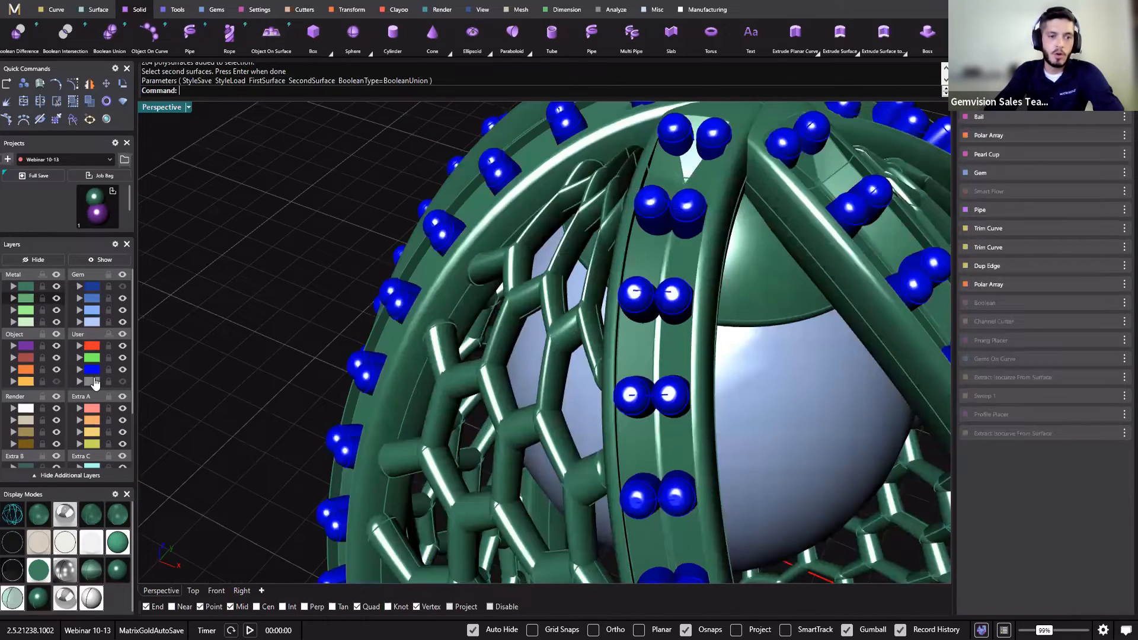
Move all the prongs from the User 03 layer to Metal 01 and turn the hidden rail gems back on.
click(92, 373)
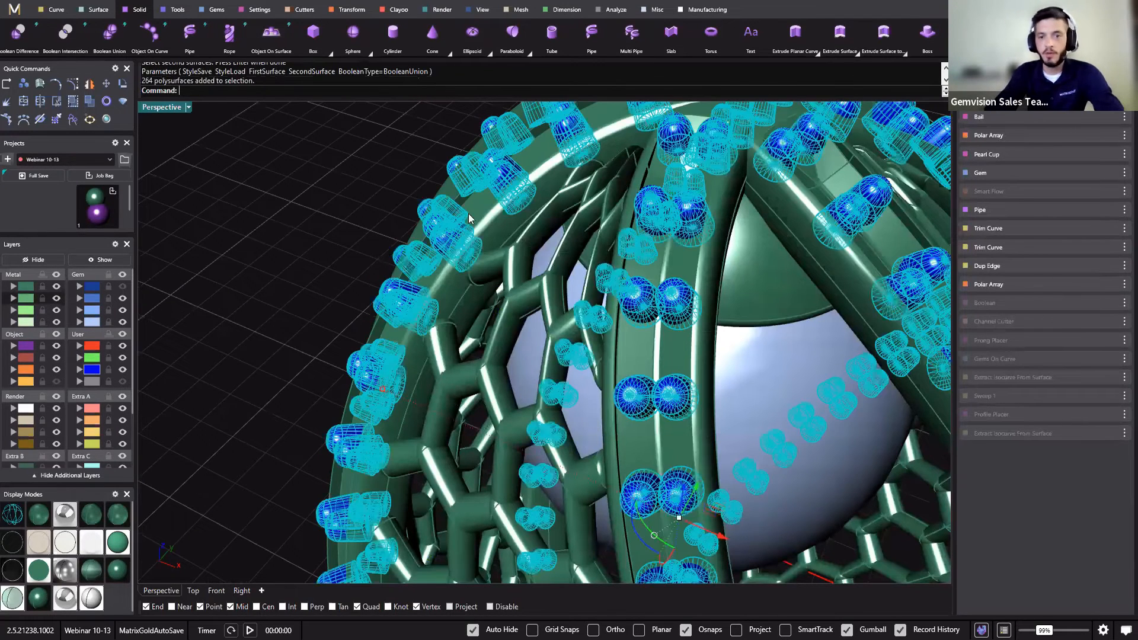
click(26, 286)
right_drag(177, 341, 118, 320)
click(122, 288)
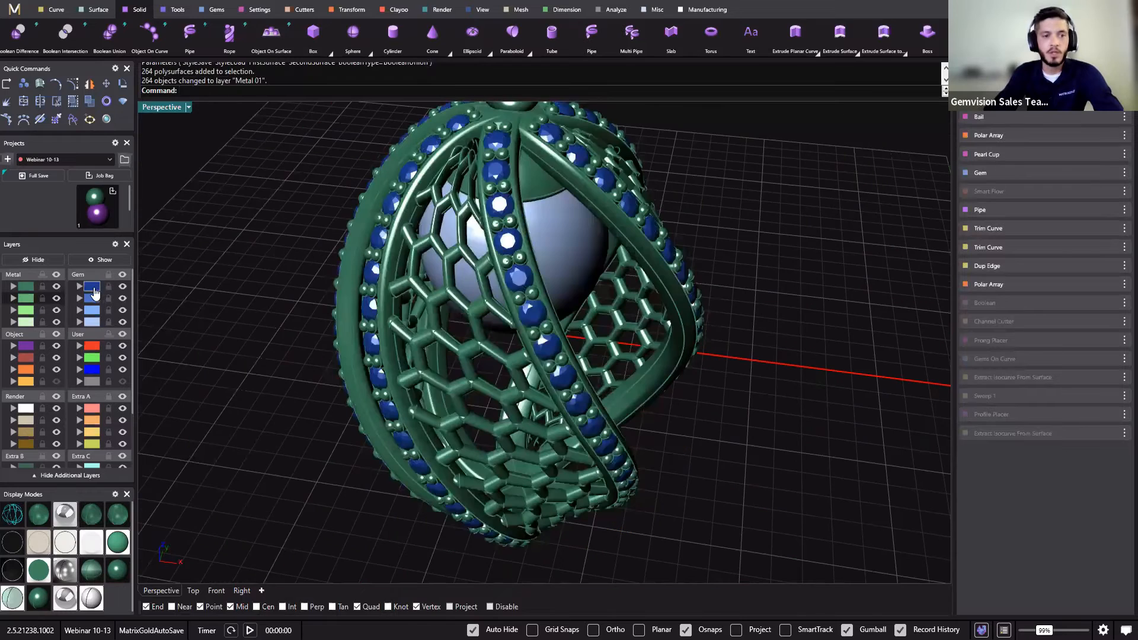
Generate gem cutters for all the round gems set along the cage's rails.
click(299, 9)
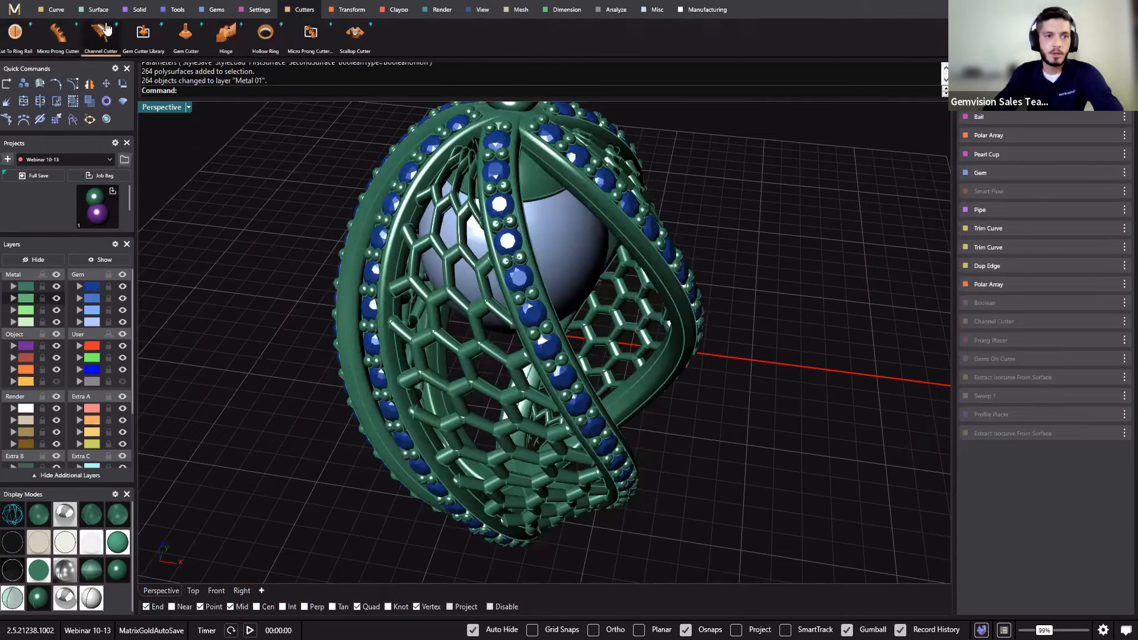
click(186, 32)
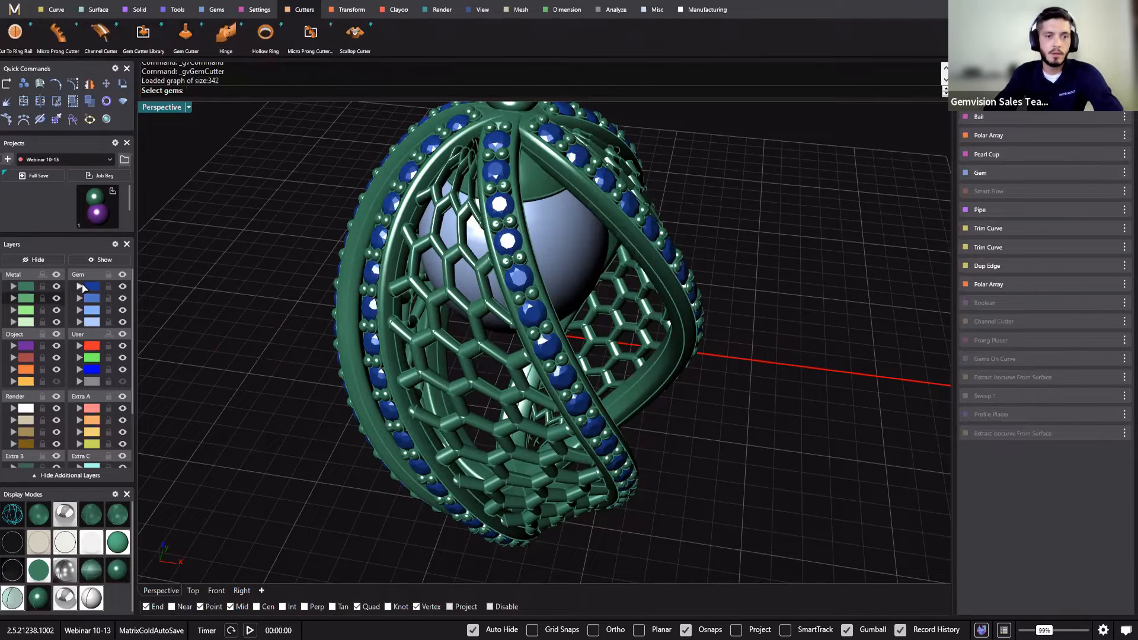
click(83, 288)
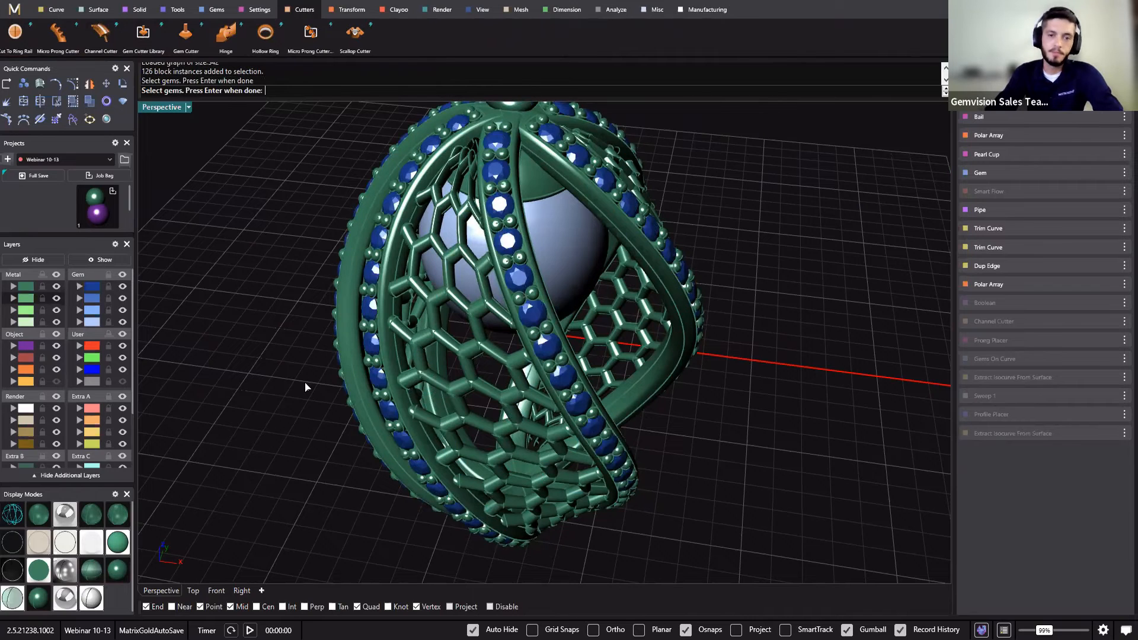
key(Return)
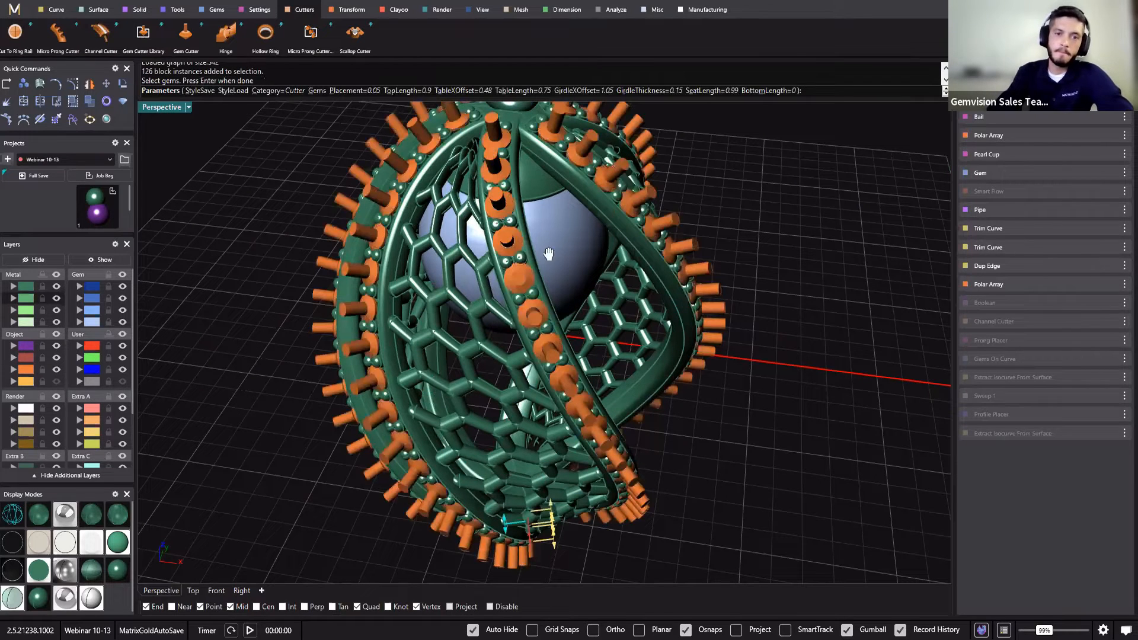
Examine in wireframe how the gem cutters fit around the gems' girdles, culets and the neighbouring prongs.
shift+right_drag(548, 254, 629, 268)
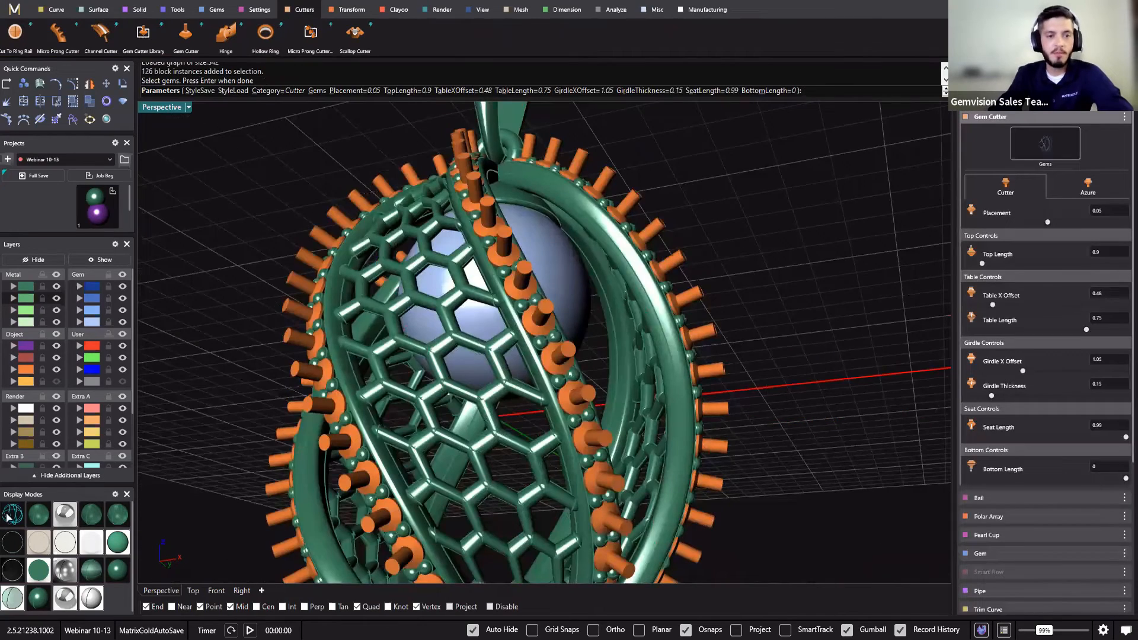
click(10, 514)
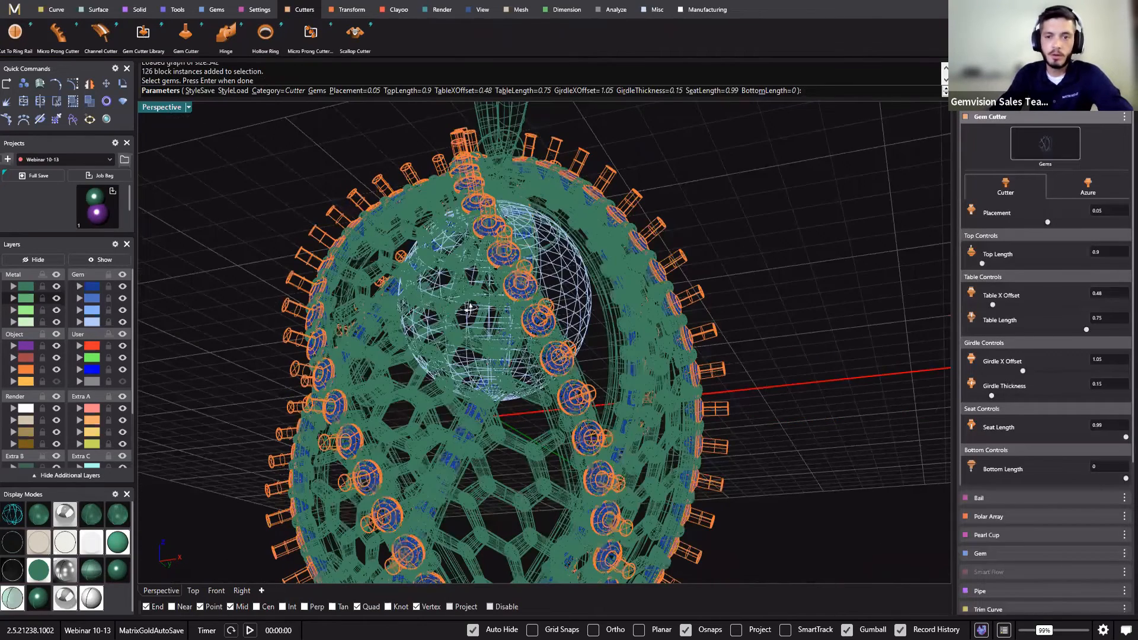
scroll(605, 201, up, 5)
right_drag(727, 420, 610, 309)
right_drag(589, 355, 428, 354)
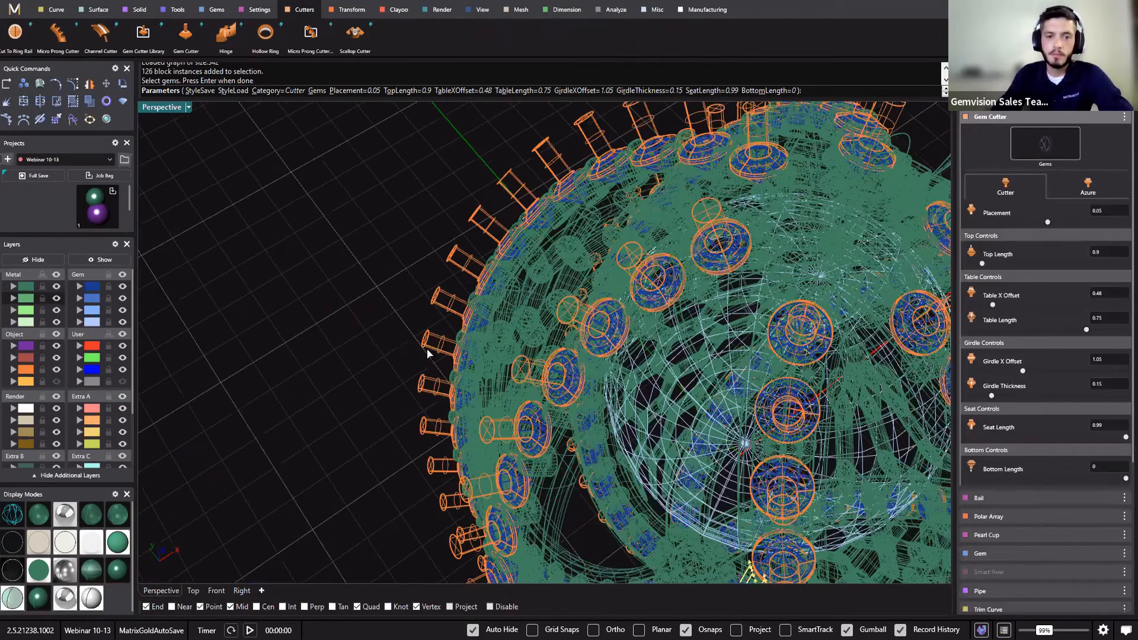
scroll(506, 382, up, 5)
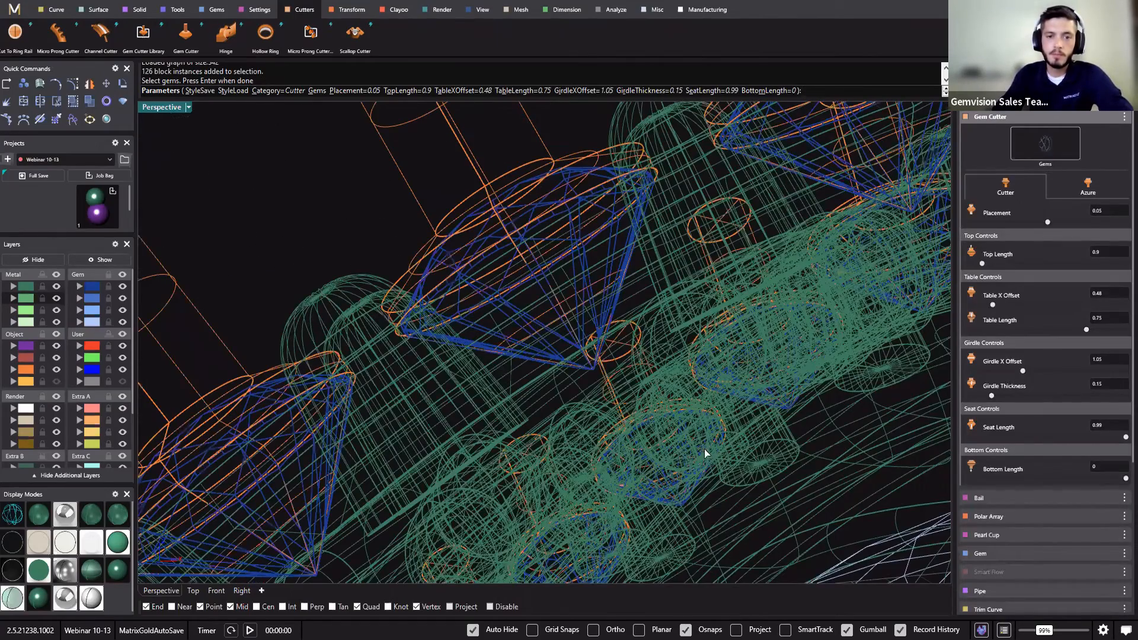
right_drag(580, 190, 619, 261)
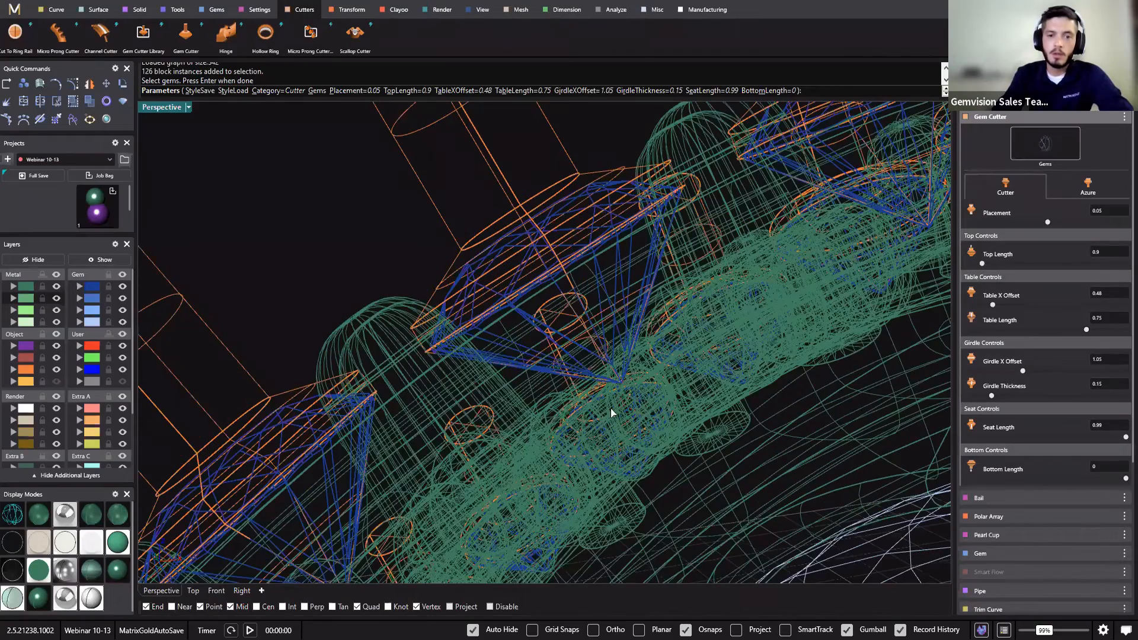
scroll(617, 385, down, 5)
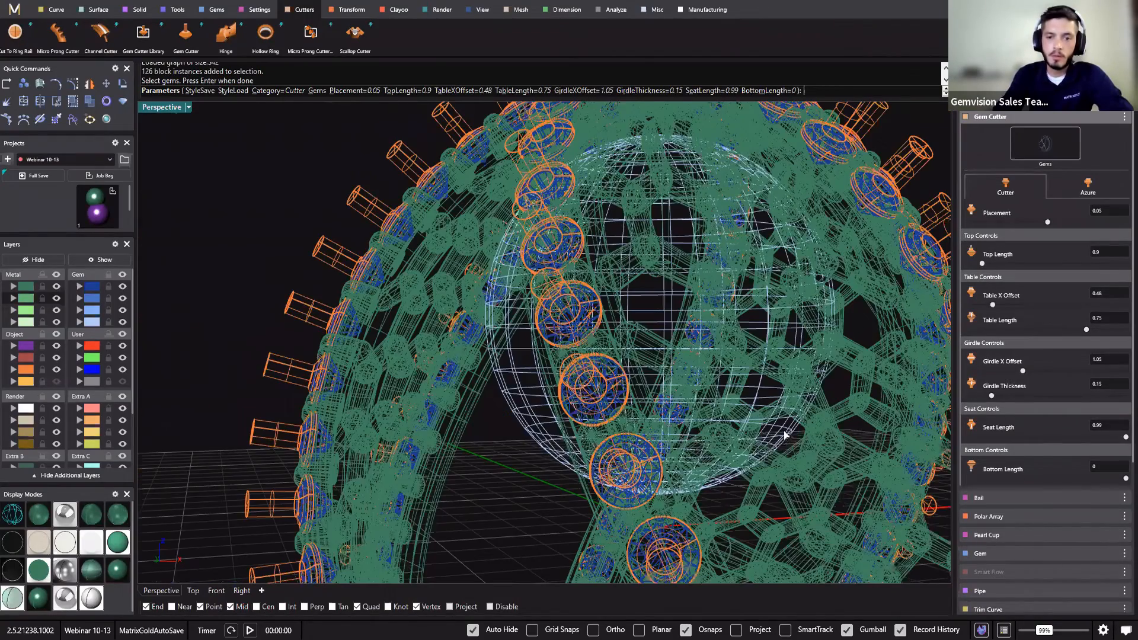
scroll(785, 434, up, 5)
scroll(778, 419, up, 2)
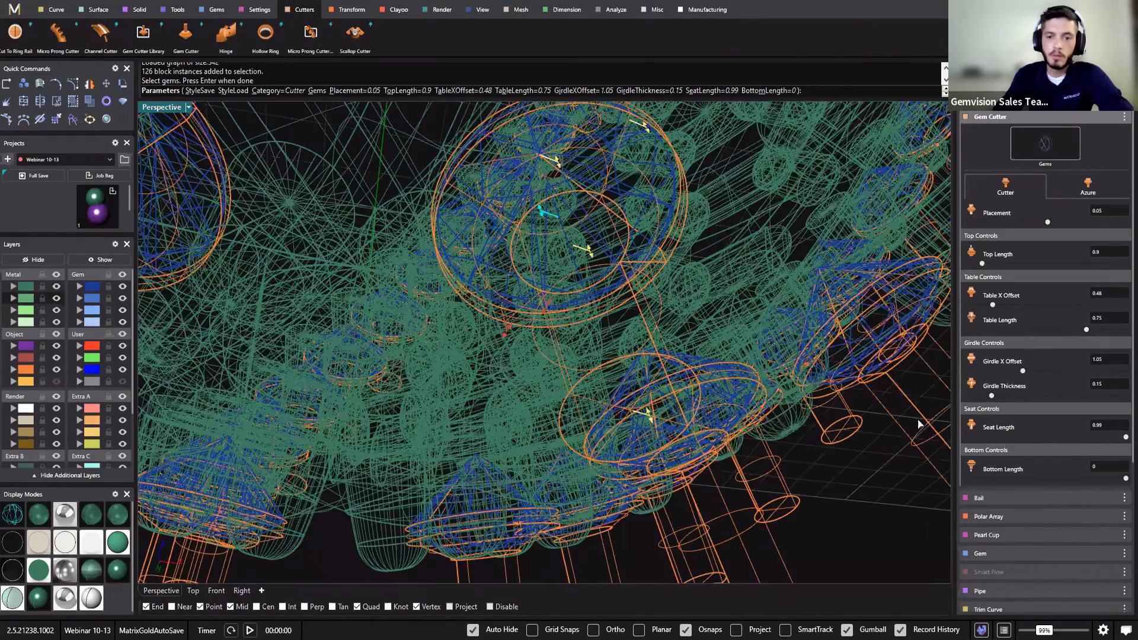
right_drag(694, 406, 644, 454)
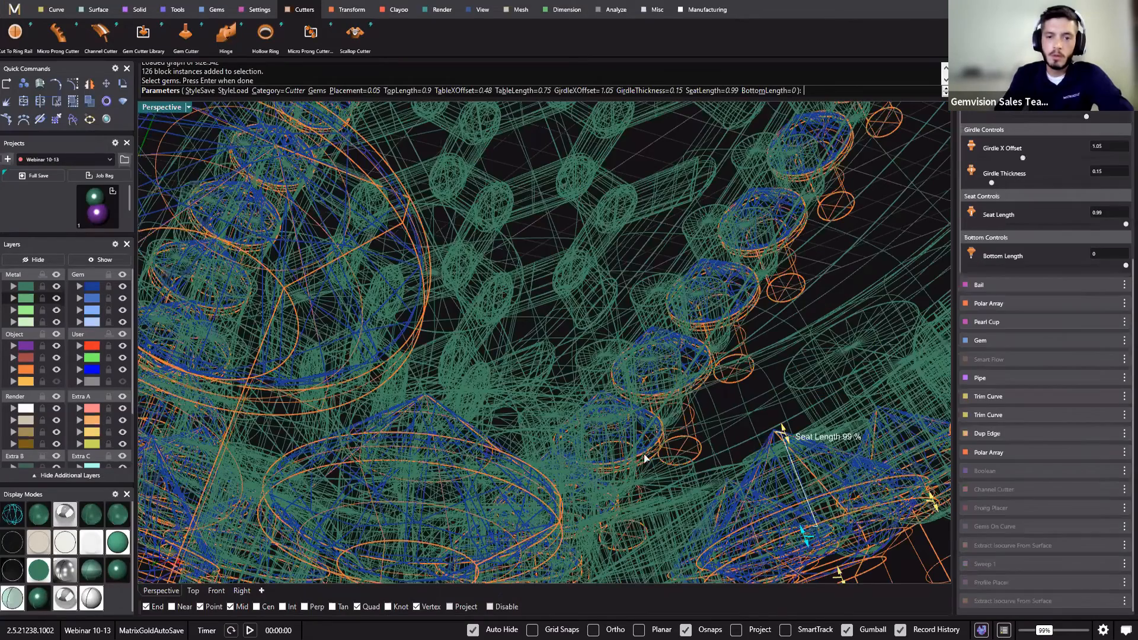
right_drag(477, 374, 355, 226)
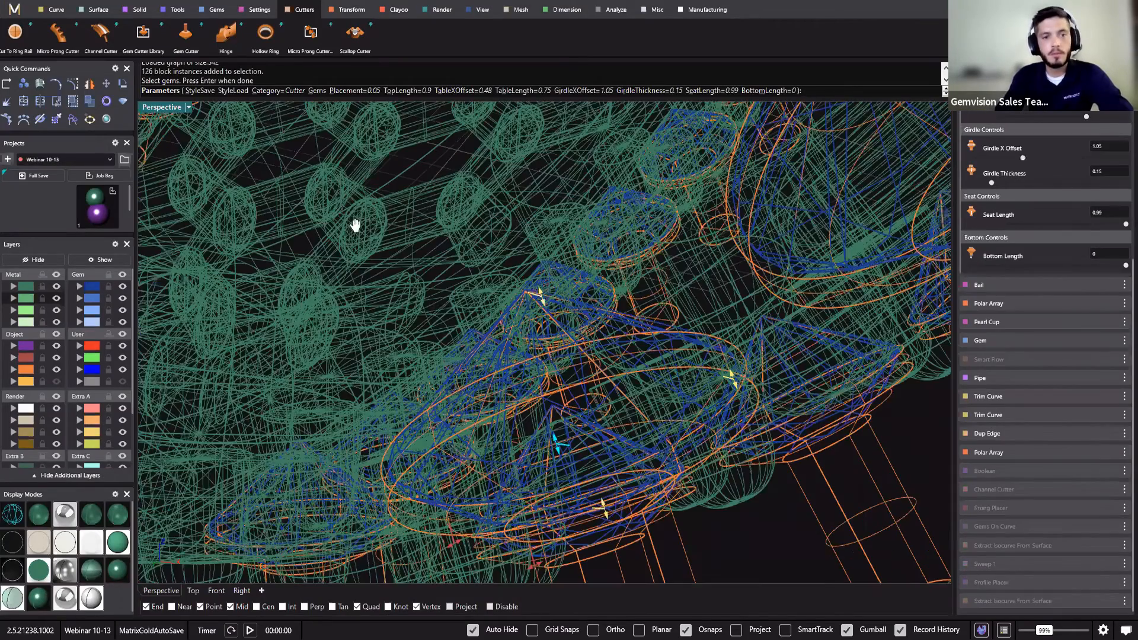
right_drag(461, 513, 462, 426)
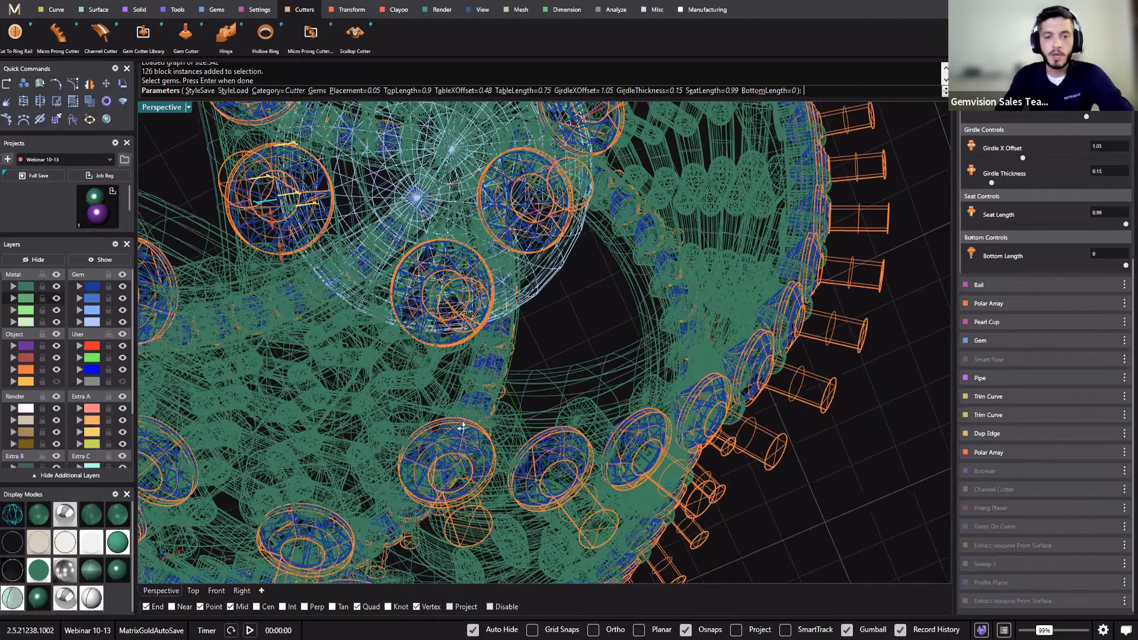
Set the gem cutters' Girdle X Offset to 1.08 and Table X Offset to 0.51, accept them, and return to a shaded display.
right_drag(577, 291, 648, 547)
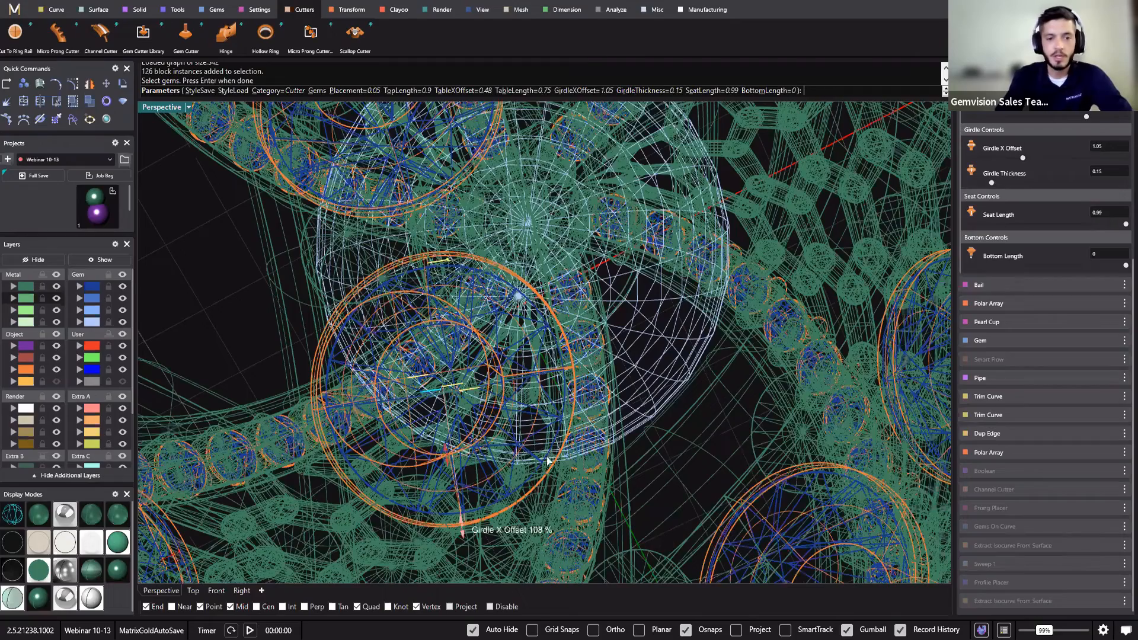
scroll(547, 461, down, 6)
right_drag(546, 461, 681, 367)
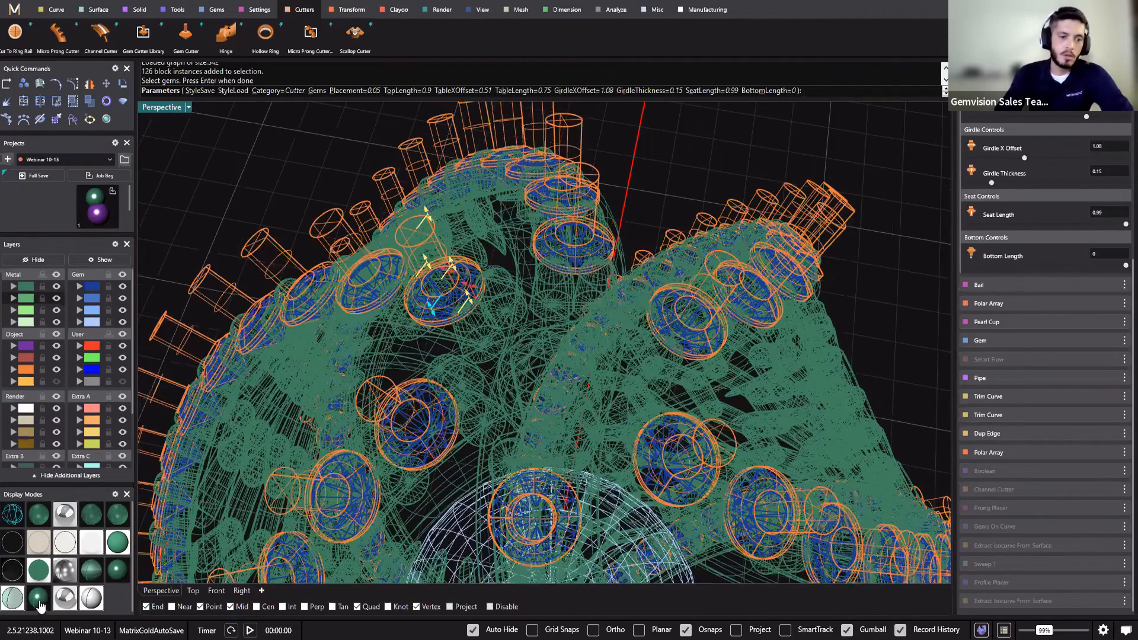
click(93, 556)
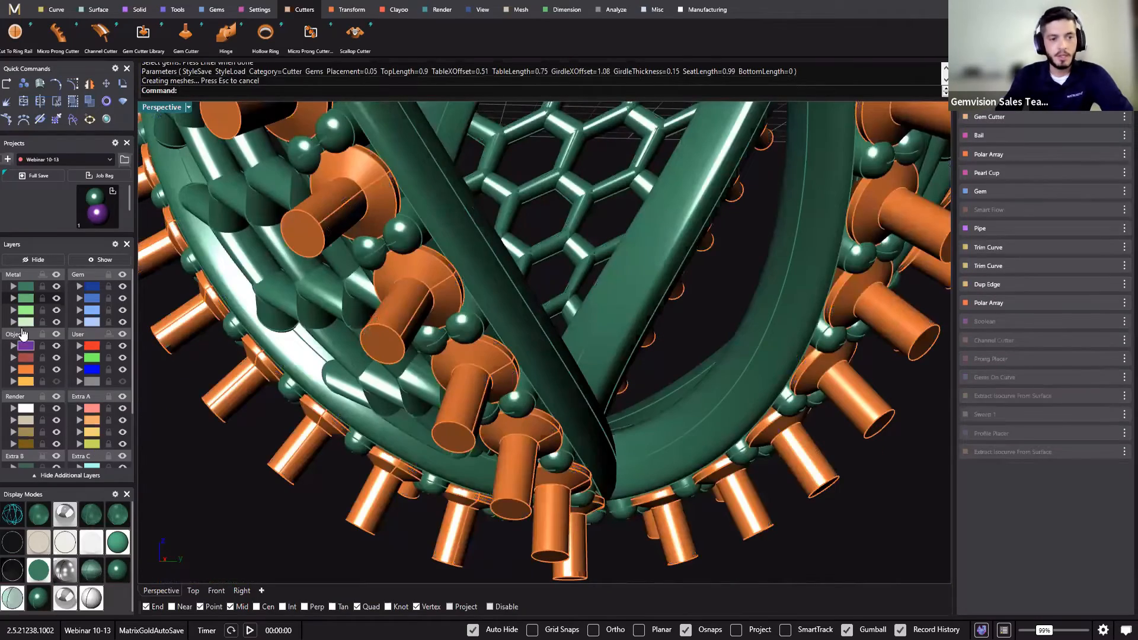
Inspect the finished cutters on their own with the metal hidden, and show the whole pendant again.
scroll(406, 475, down, 3)
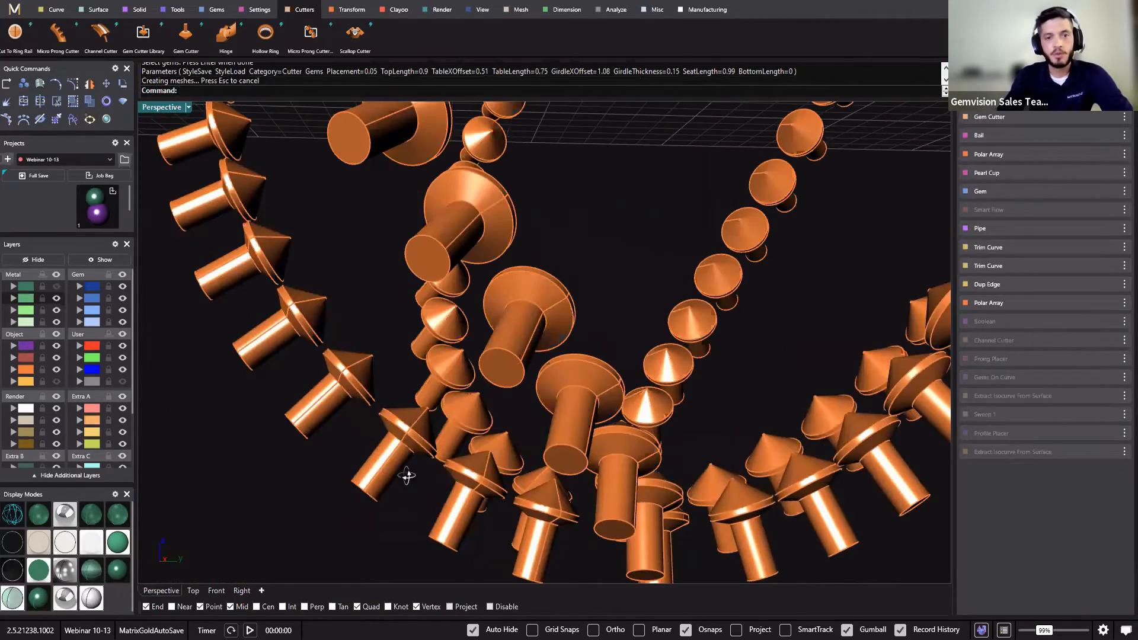
right_drag(404, 505, 212, 364)
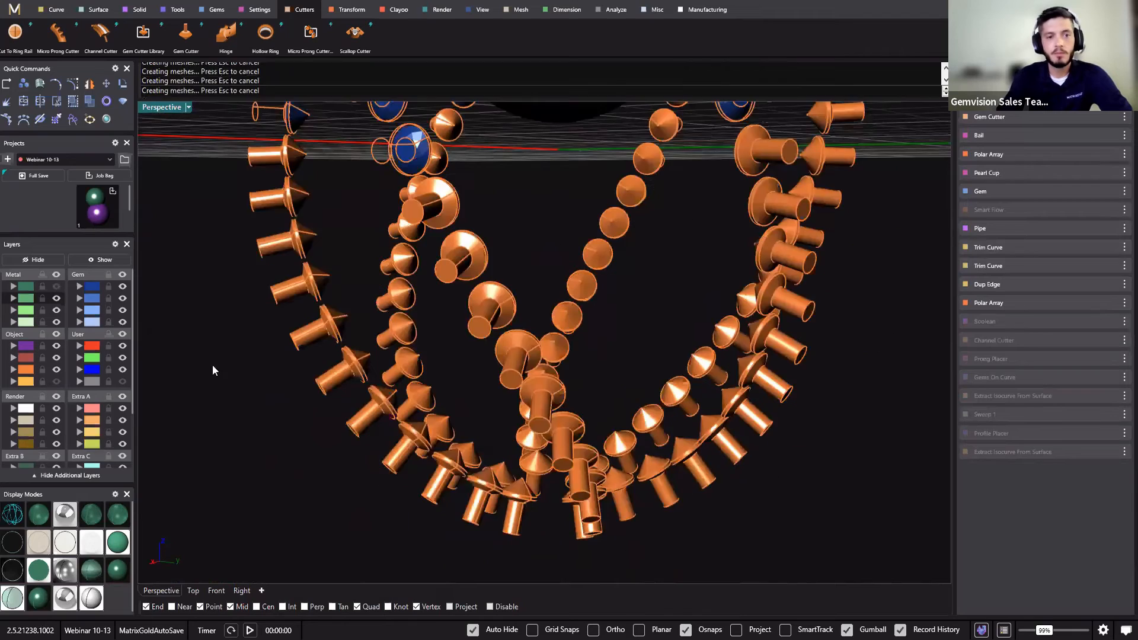
right_drag(77, 293, 326, 577)
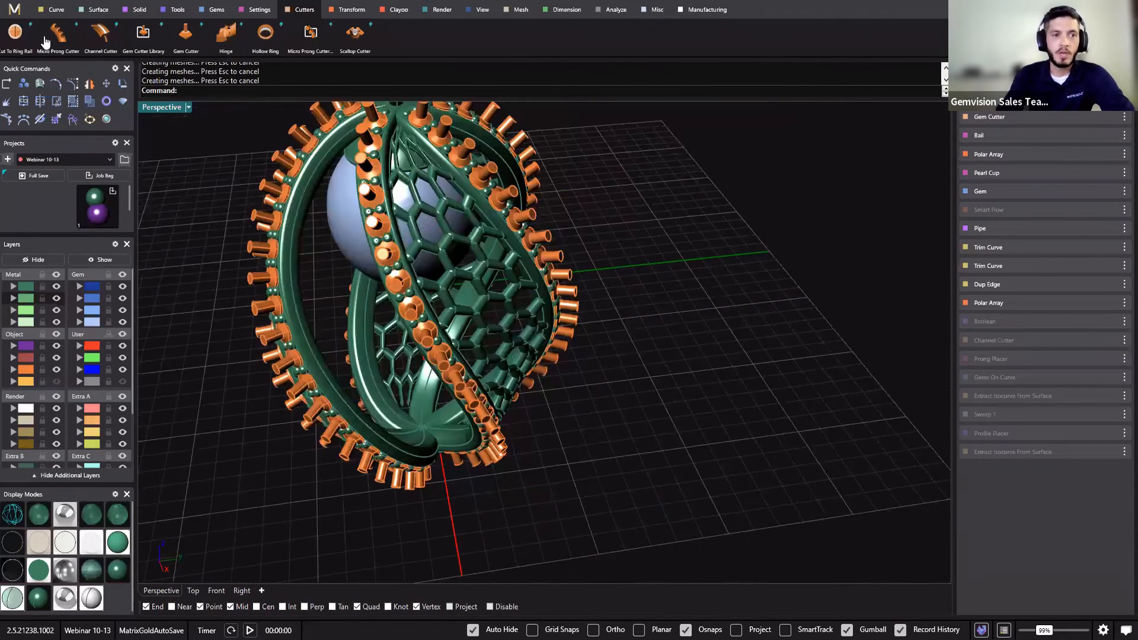
Begin a Boolean Difference with the cage's gem-bearing metal rails chosen as the first surfaces.
click(168, 11)
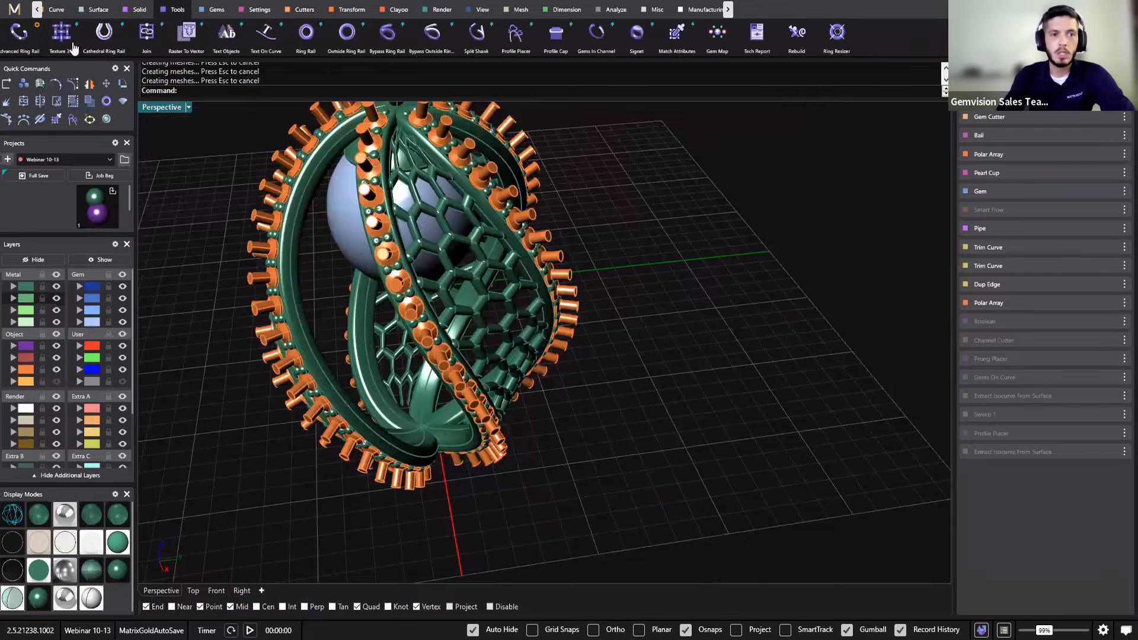
click(132, 10)
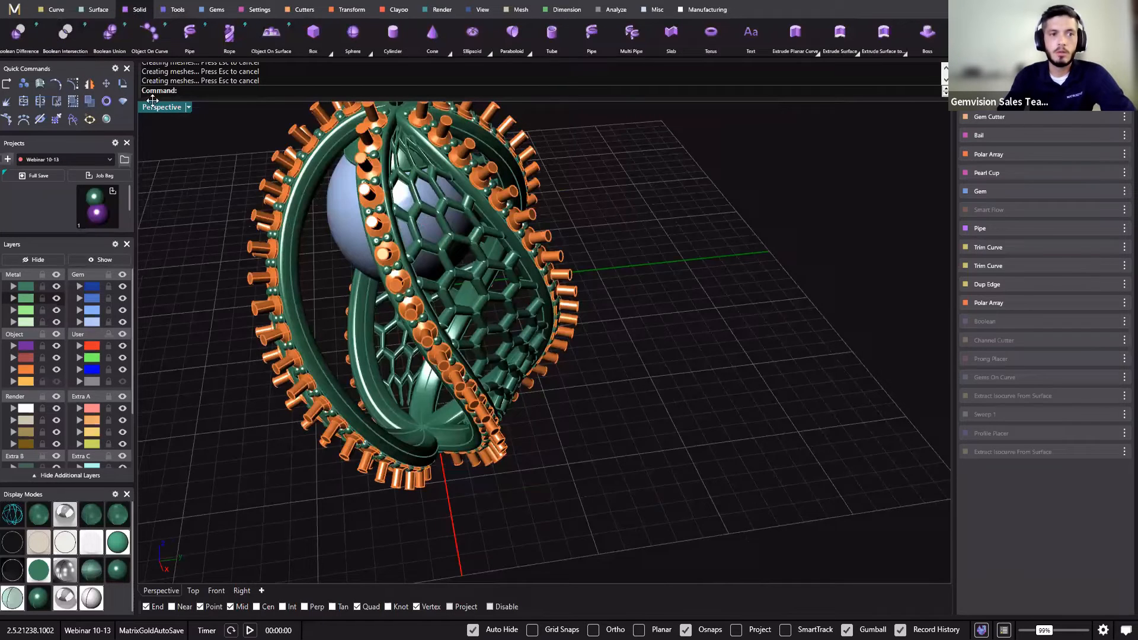
click(19, 32)
click(293, 246)
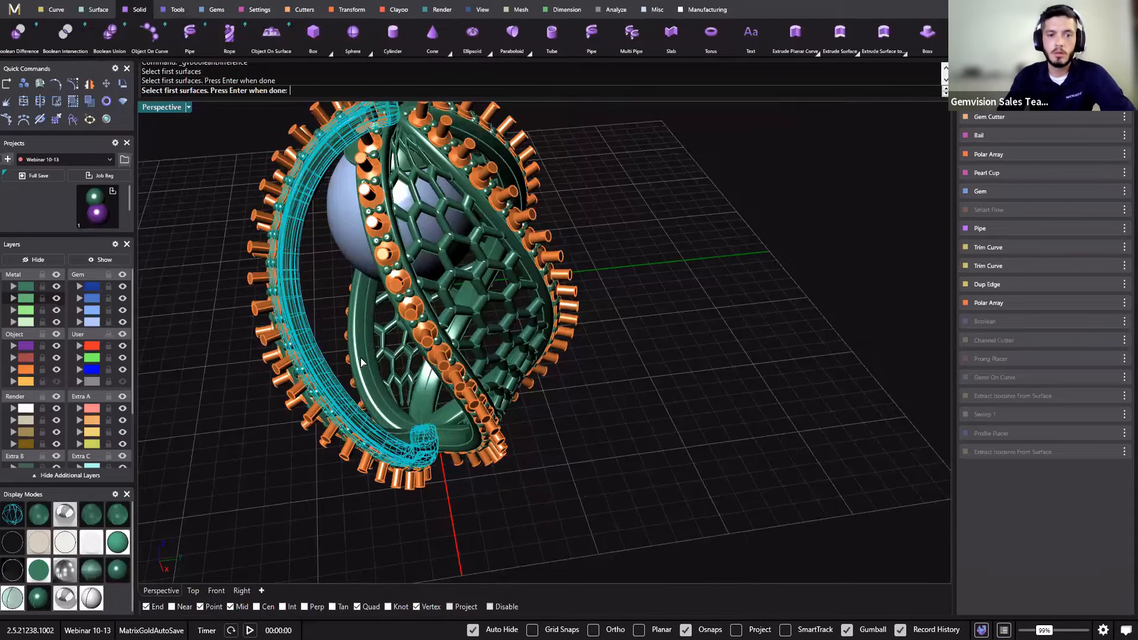
click(413, 445)
scroll(492, 439, up, 4)
scroll(444, 438, up, 6)
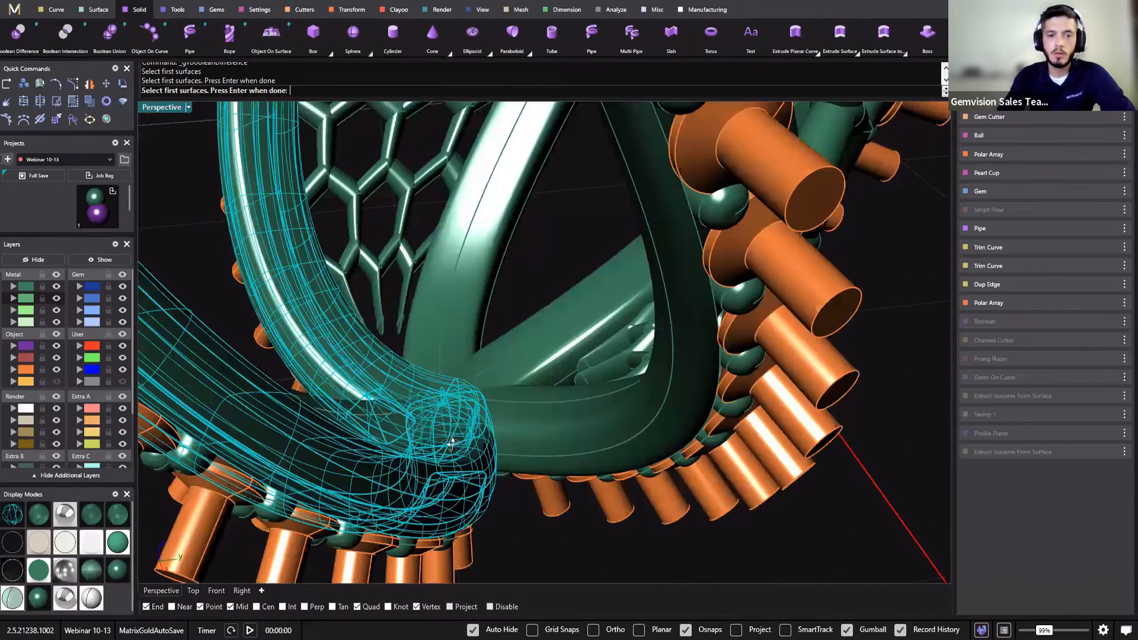
click(447, 437)
click(440, 462)
scroll(314, 293, down, 8)
right_drag(475, 540, 371, 468)
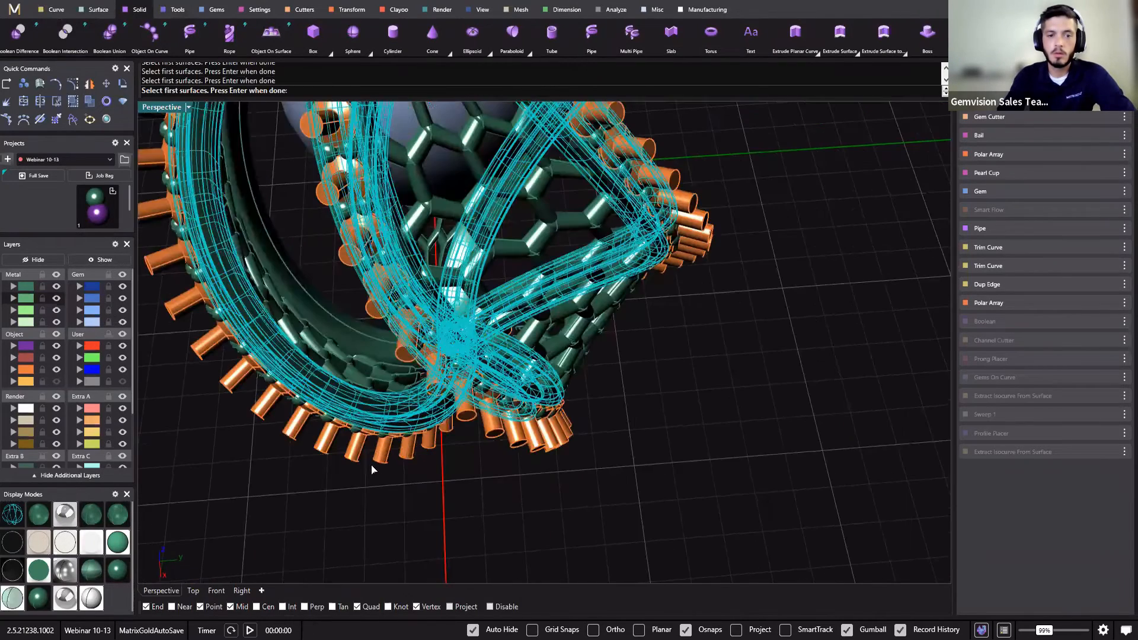
key(Return)
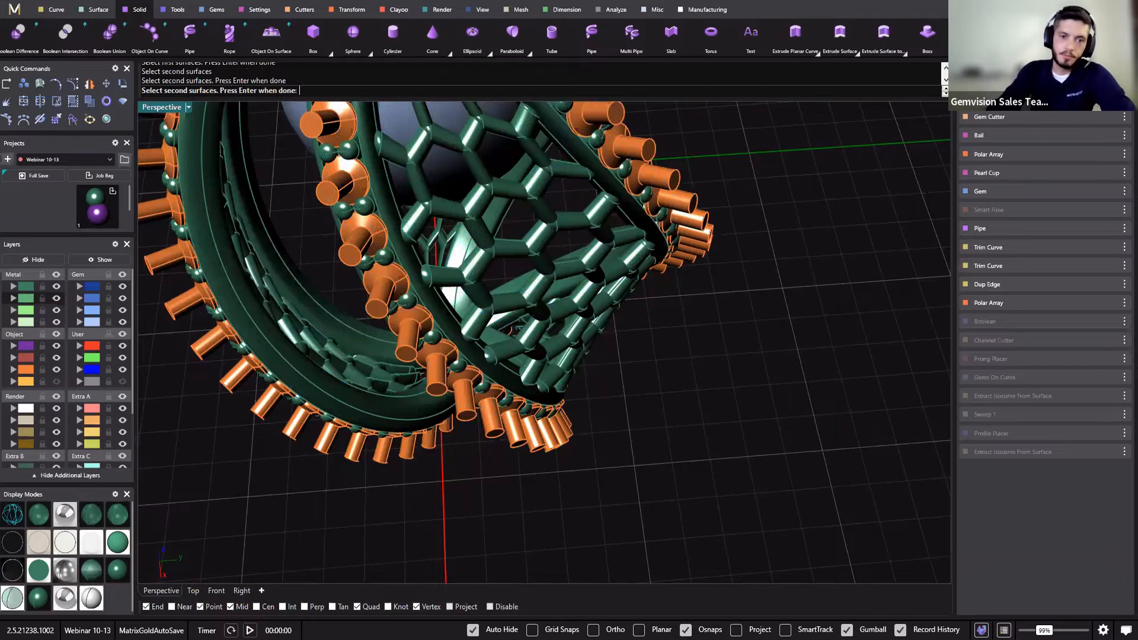
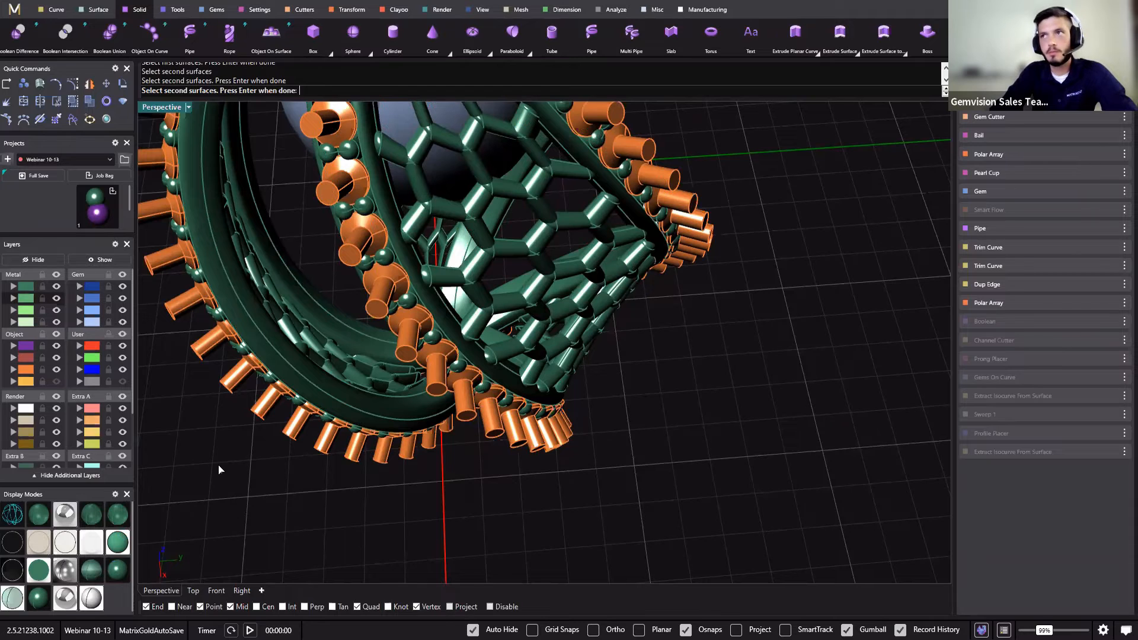
Subtract the gem cutters from the rails as the second surfaces, check the preview around the cage, and accept the Boolean Difference.
key(Return)
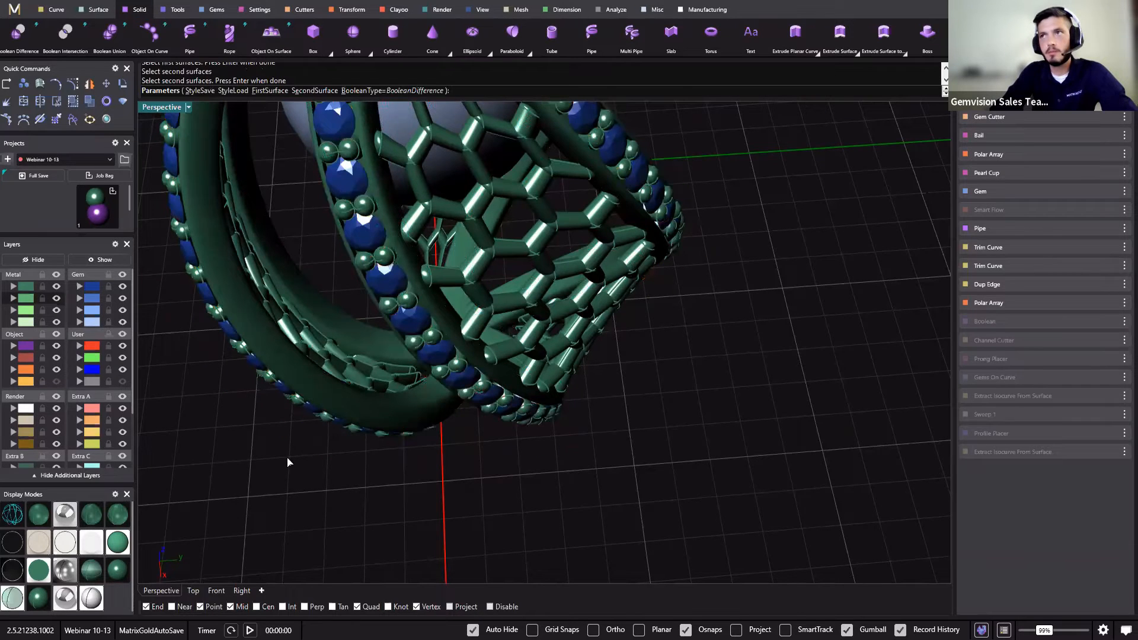
shift+right_drag(357, 441, 521, 472)
shift+right_drag(415, 447, 462, 437)
scroll(437, 289, down, 6)
scroll(449, 292, up, 8)
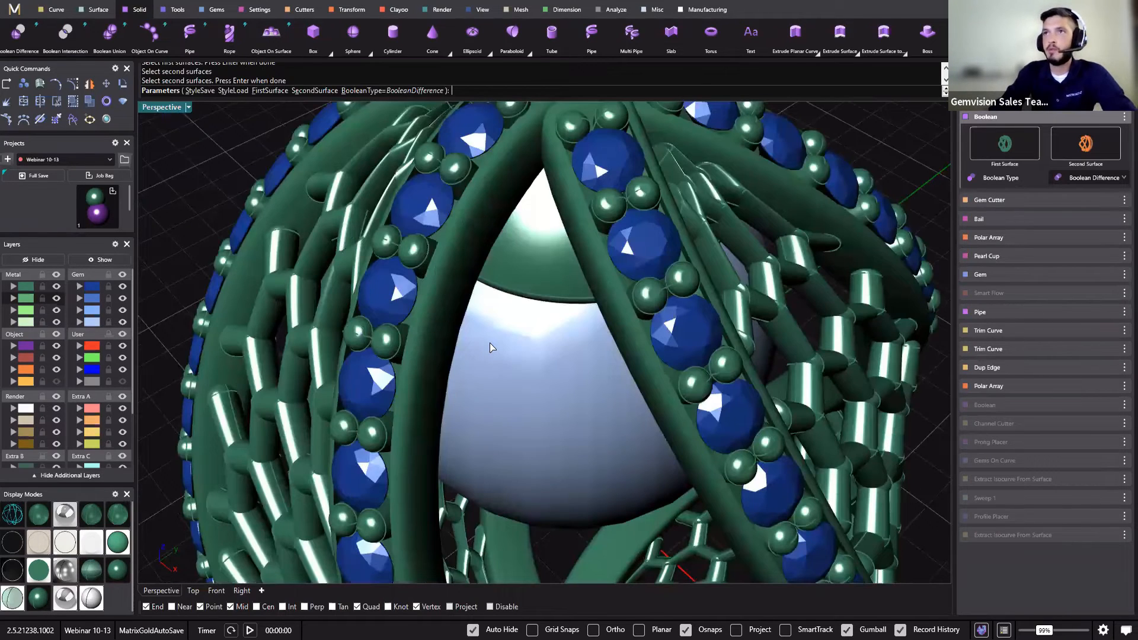
key(Return)
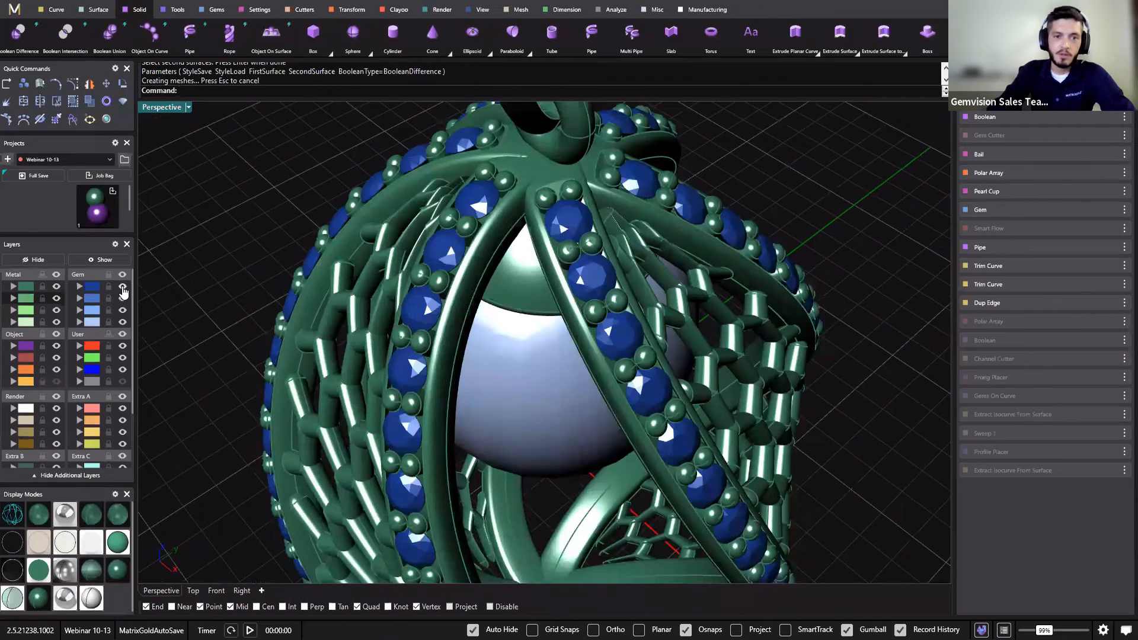
Check the rails with the gems toggled off and on, and examine the whole pendant from several angles.
click(122, 288)
click(122, 288)
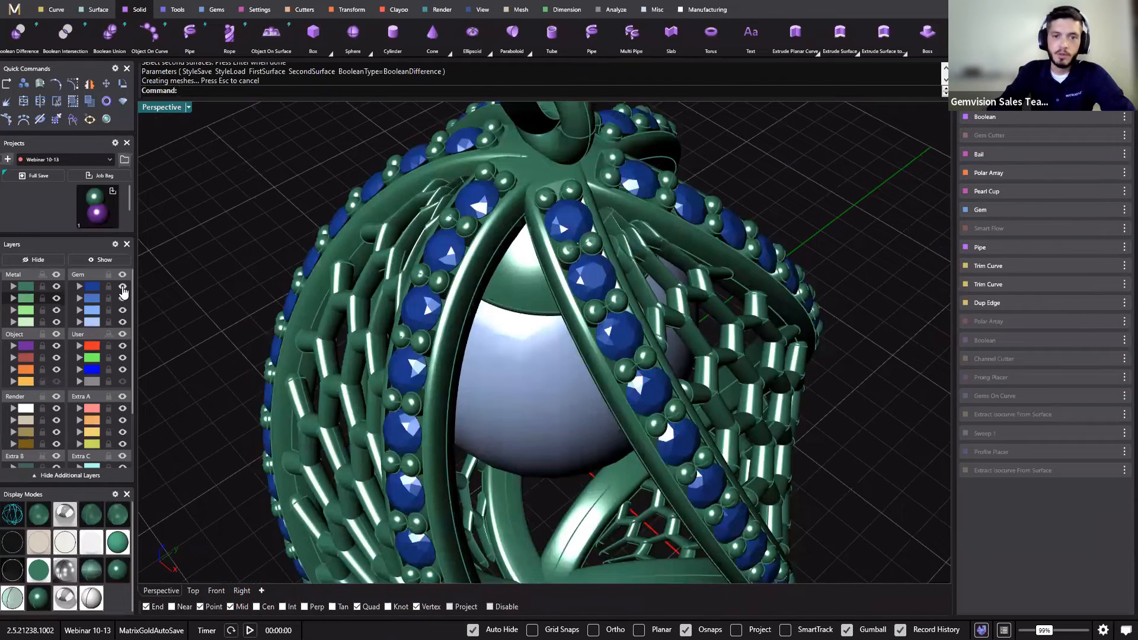
right_drag(742, 315, 889, 362)
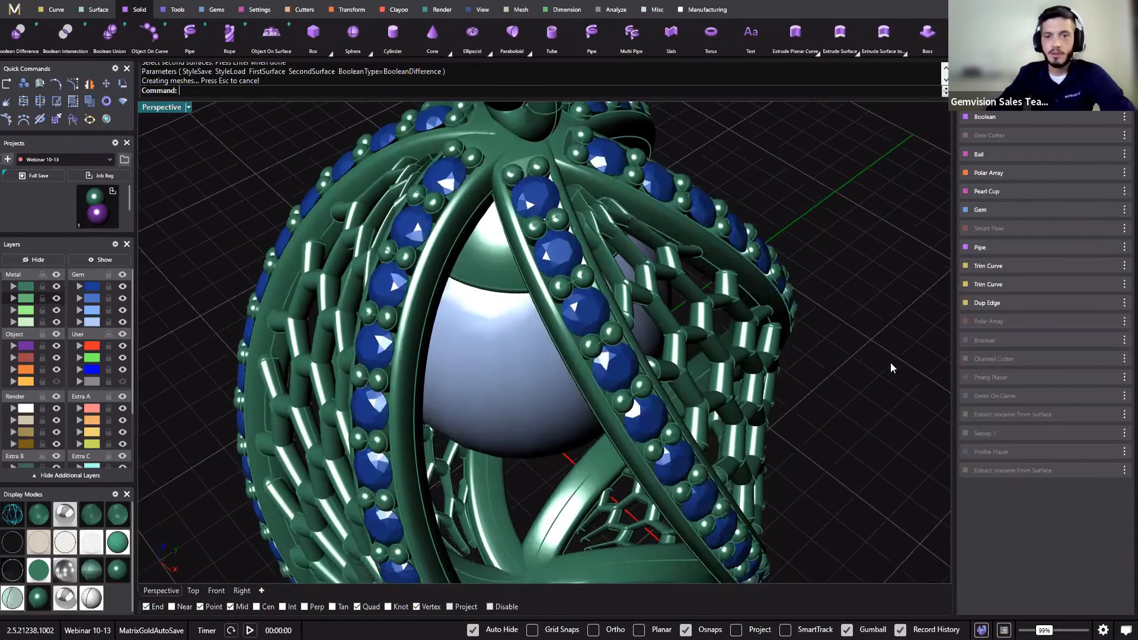
scroll(752, 445, down, 7)
right_drag(751, 446, 754, 578)
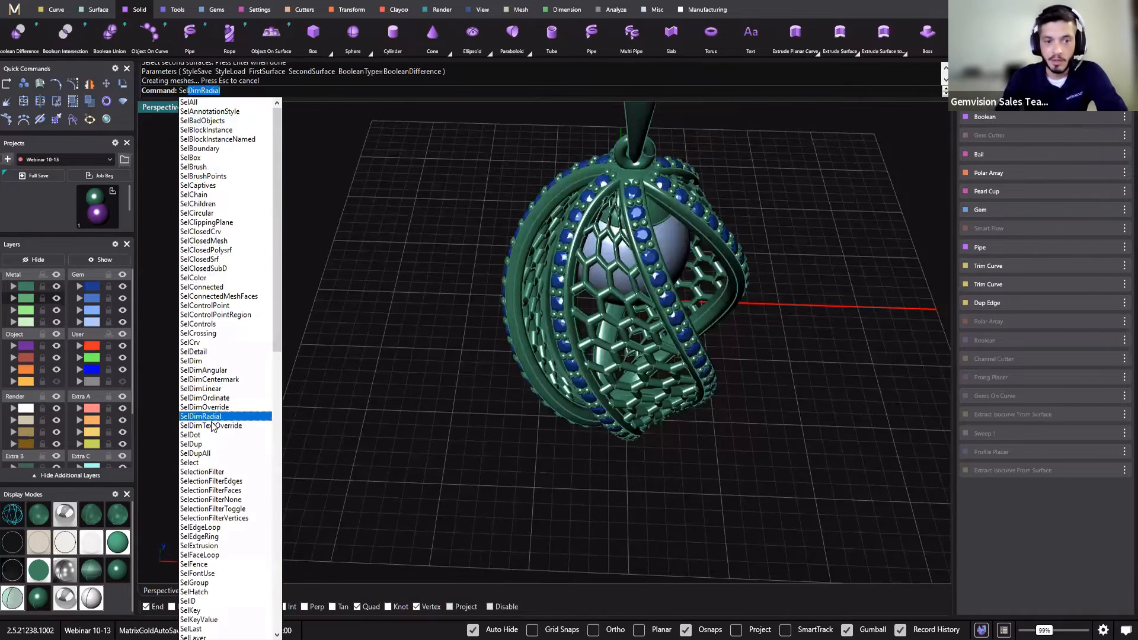
mouse_move(277, 345)
mouse_down()
mouse_move(286, 613)
mouse_move(284, 350)
mouse_up()
click(219, 108)
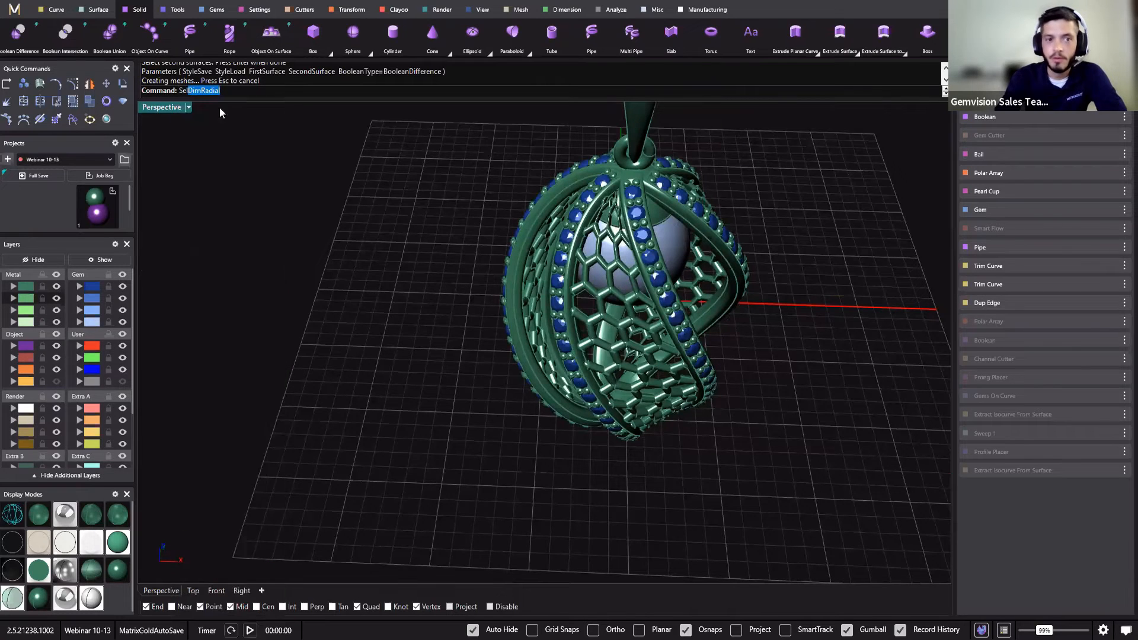
In the Front view, draw a circle with a radius of about 8.66 mm beside the pendant and select it.
click(216, 591)
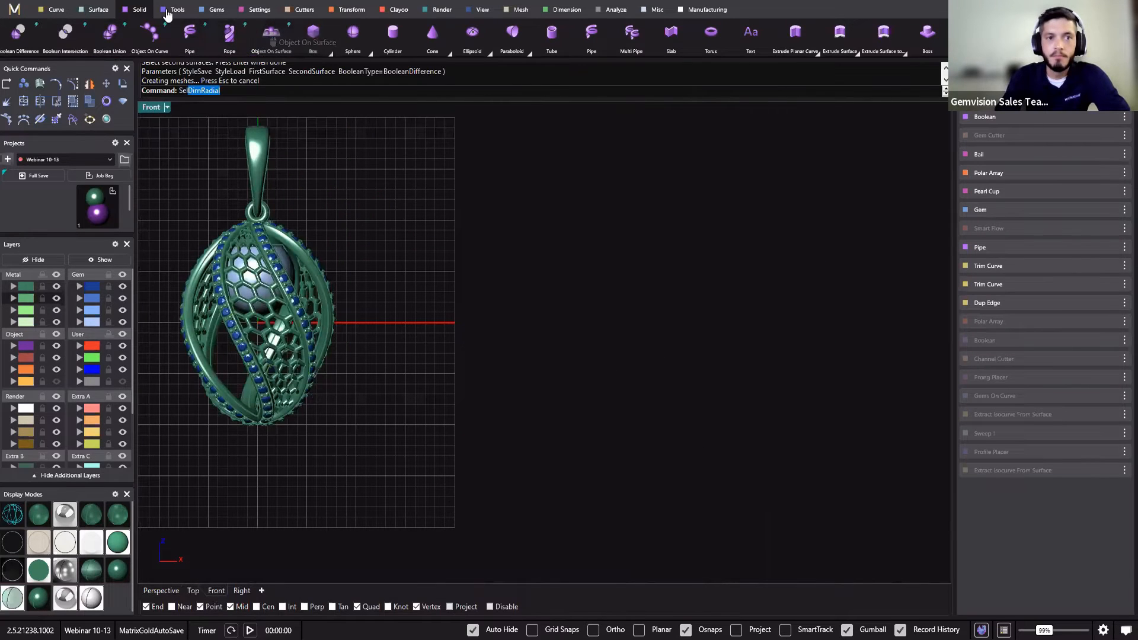
click(52, 10)
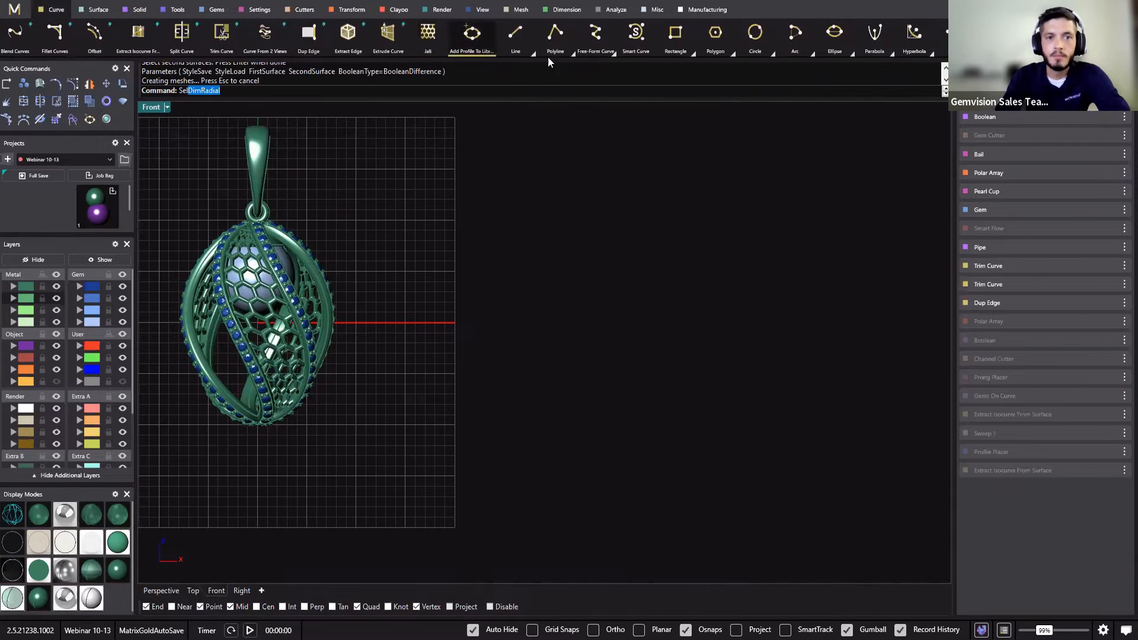
click(755, 33)
click(586, 287)
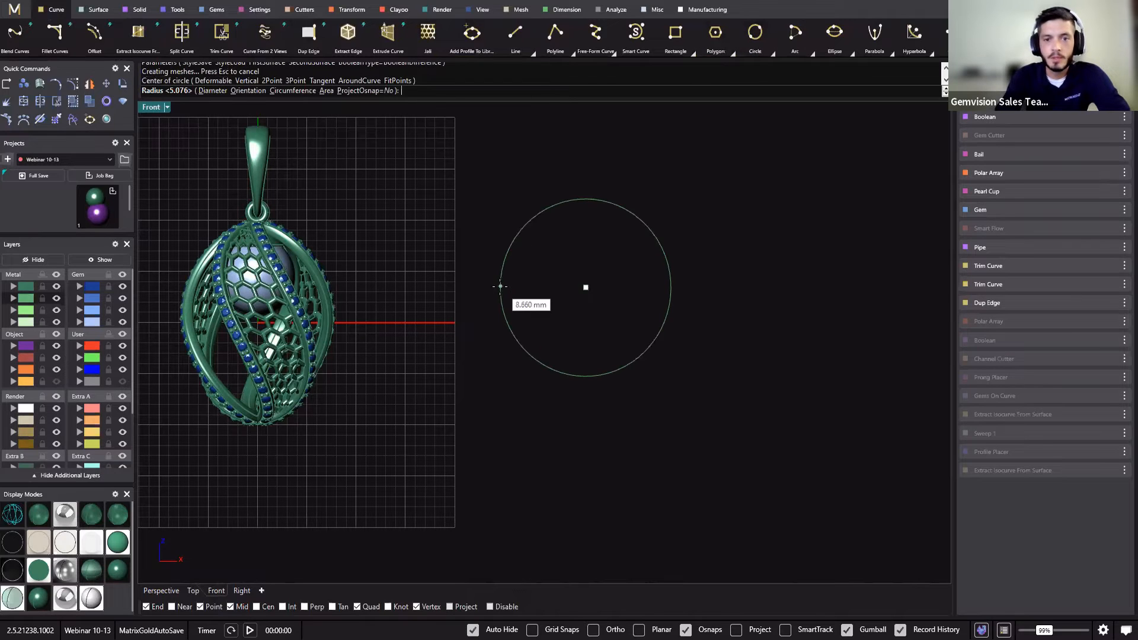
click(500, 287)
click(502, 276)
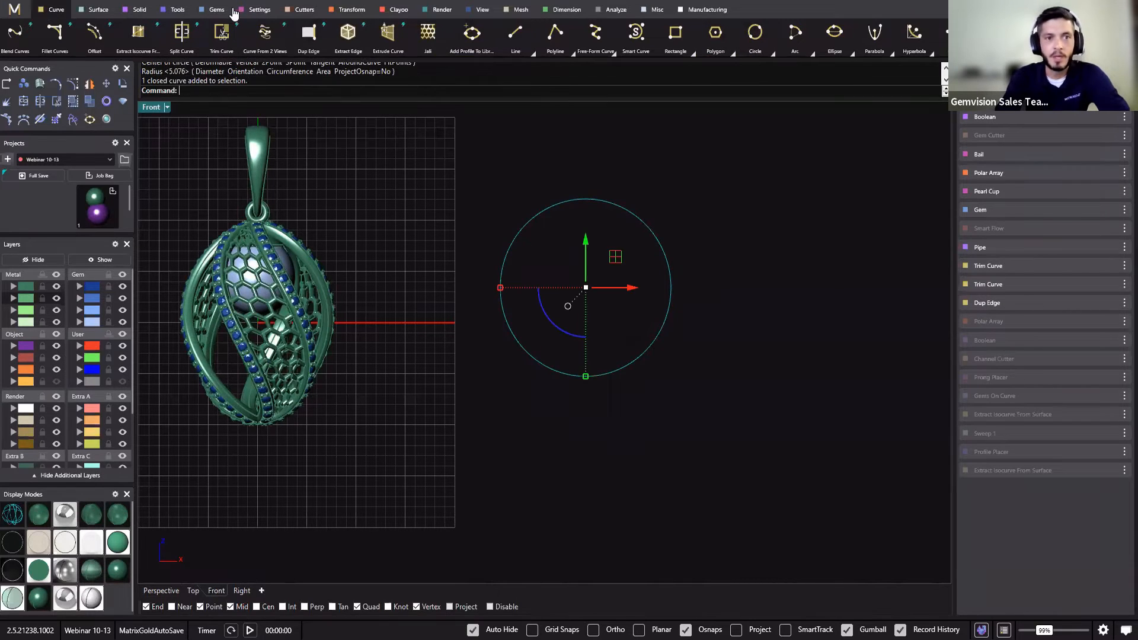
Place an oval profile on the circle with Profile Placer, 2.6 wide and 2 high, and sweep it into a ring with Auto Sweep.
click(178, 11)
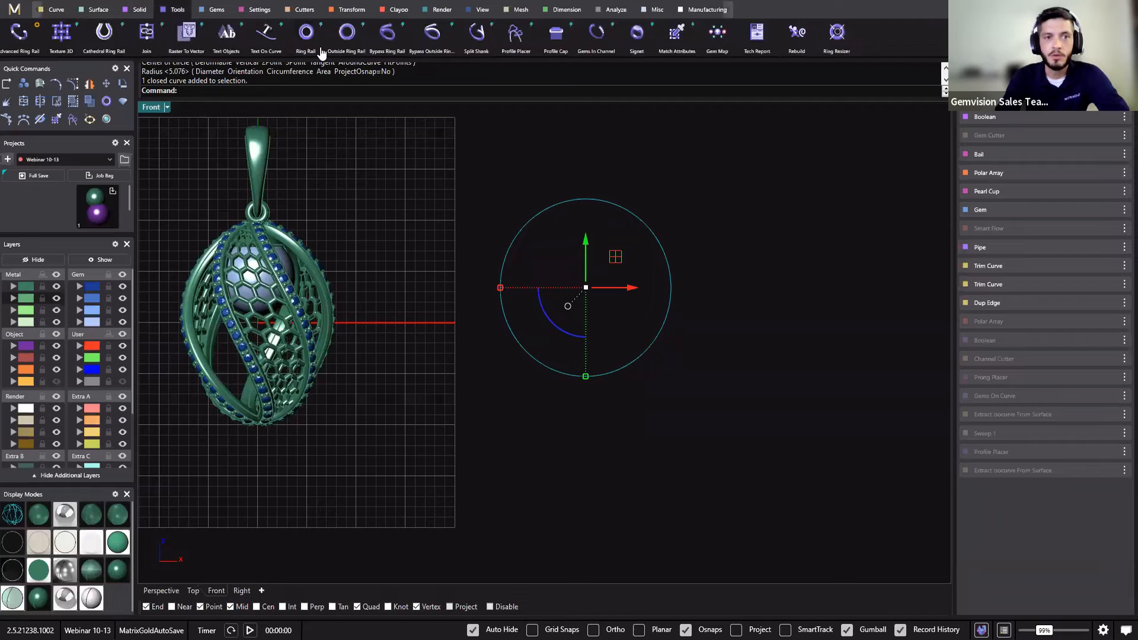
click(513, 36)
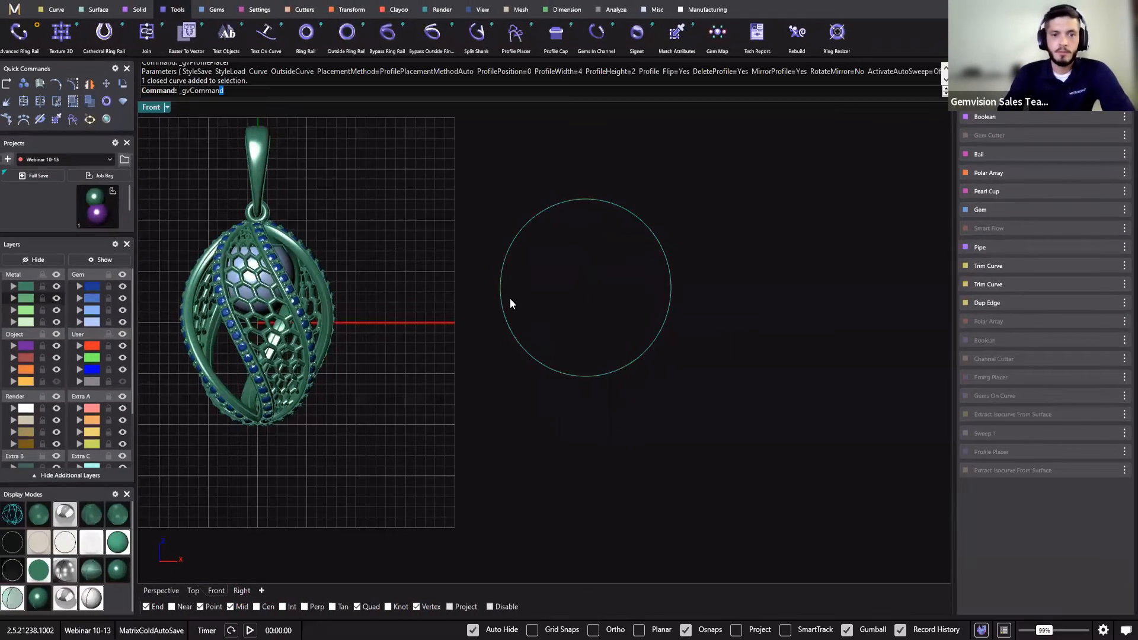
right_drag(519, 243, 578, 212)
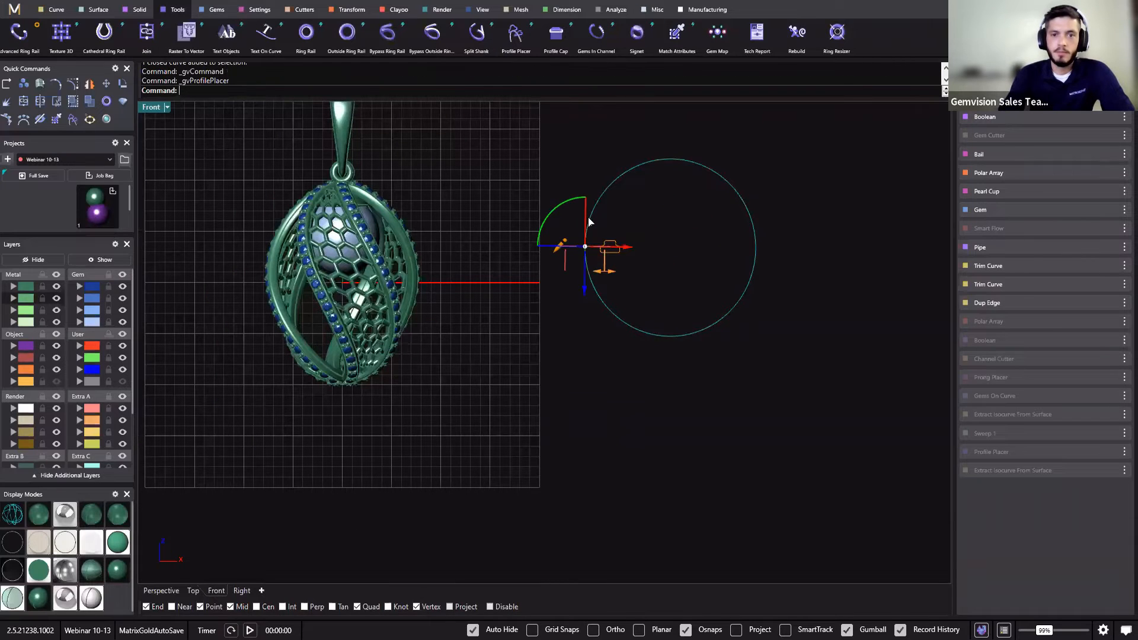
scroll(592, 251, up, 5)
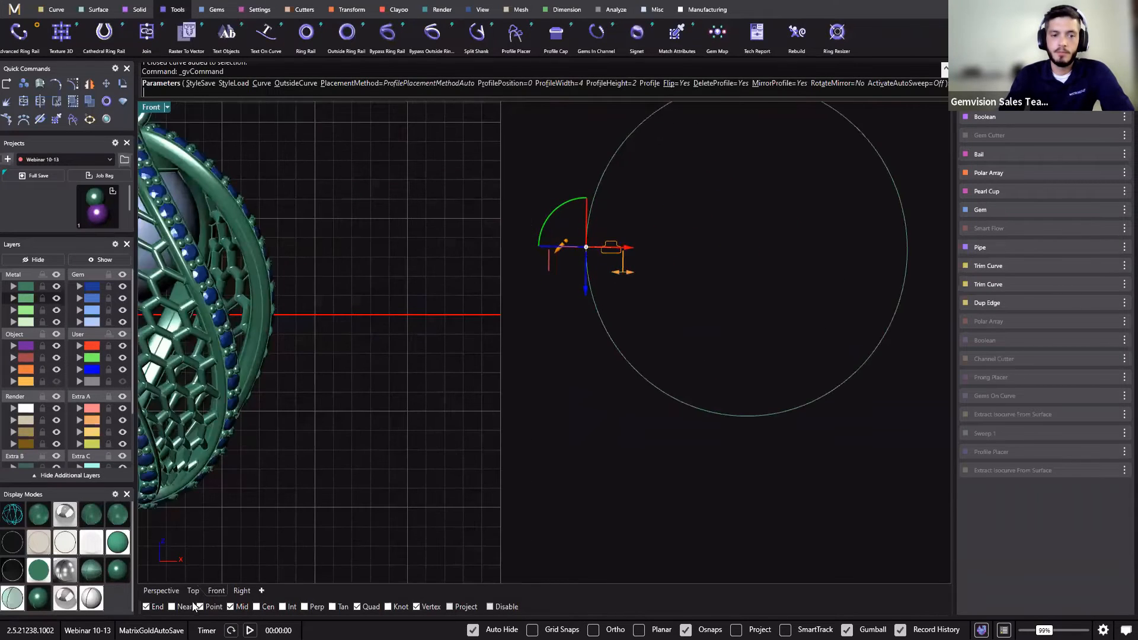
click(193, 591)
scroll(697, 332, up, 6)
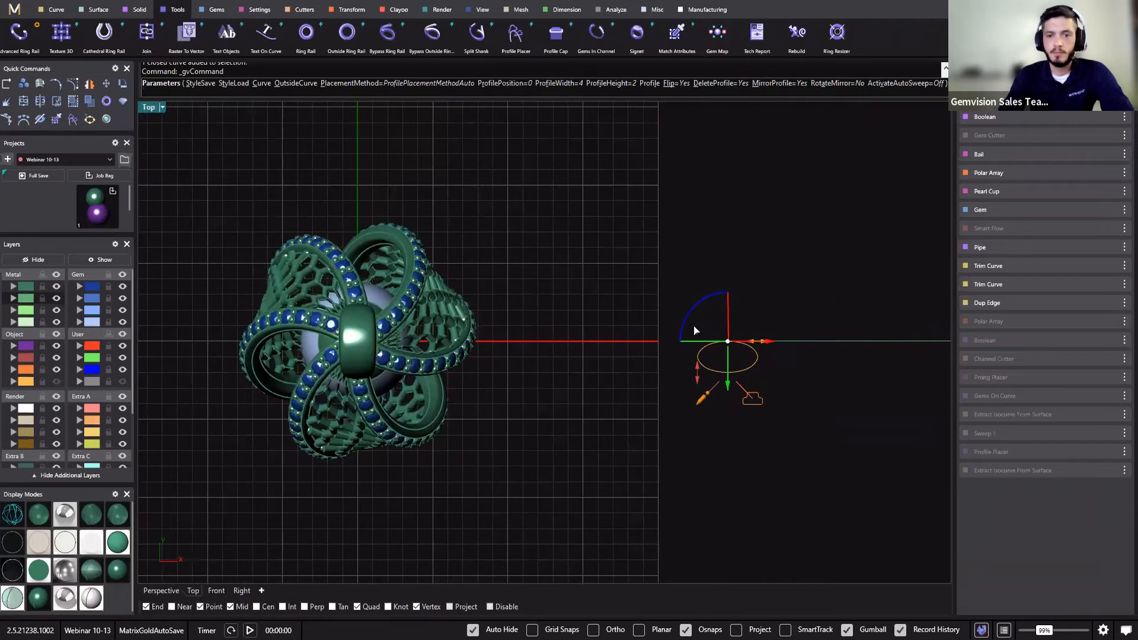
drag(687, 324, 752, 315)
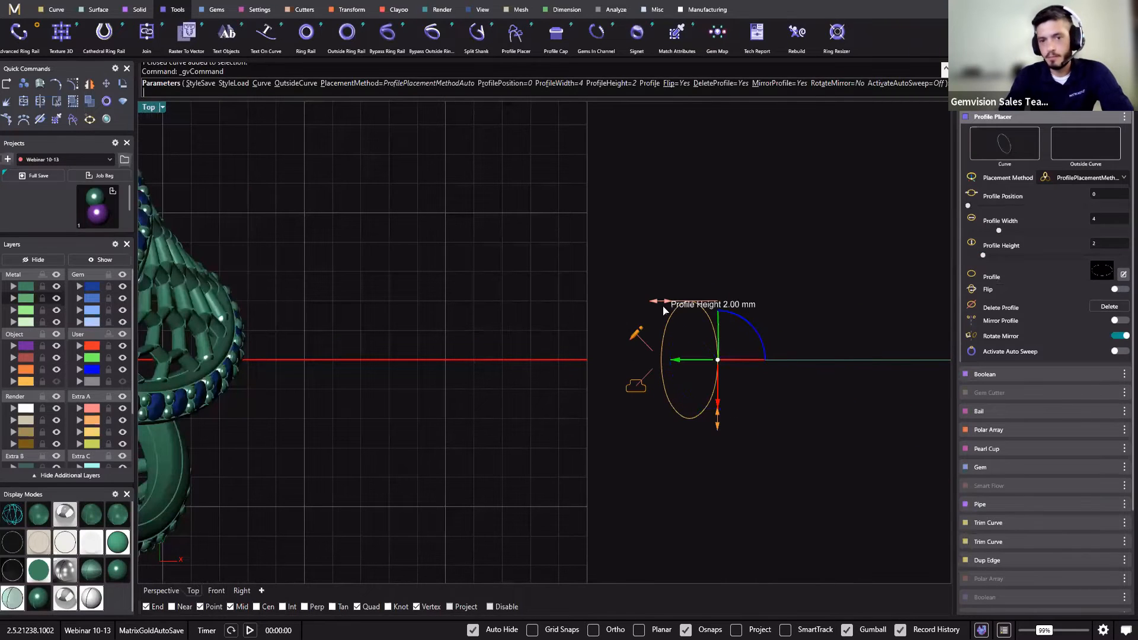
drag(720, 430, 718, 405)
click(1118, 250)
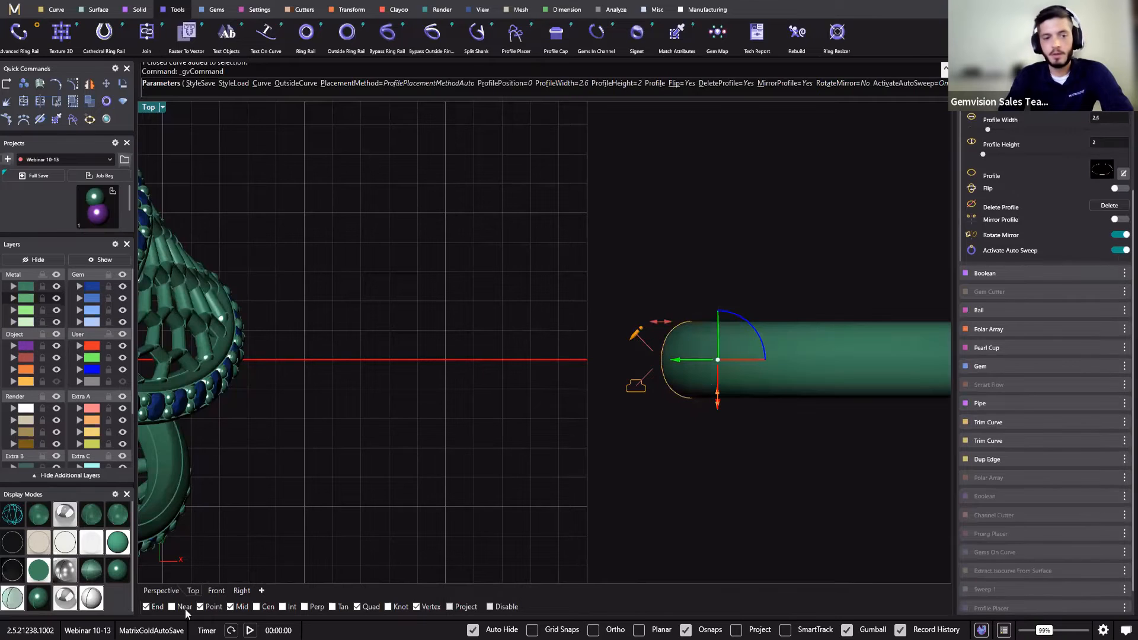
key(Return)
Start Object On Surface on the swept ring in Perspective, set the sphere size to 0.65, and place two beads near its inner edge.
click(161, 590)
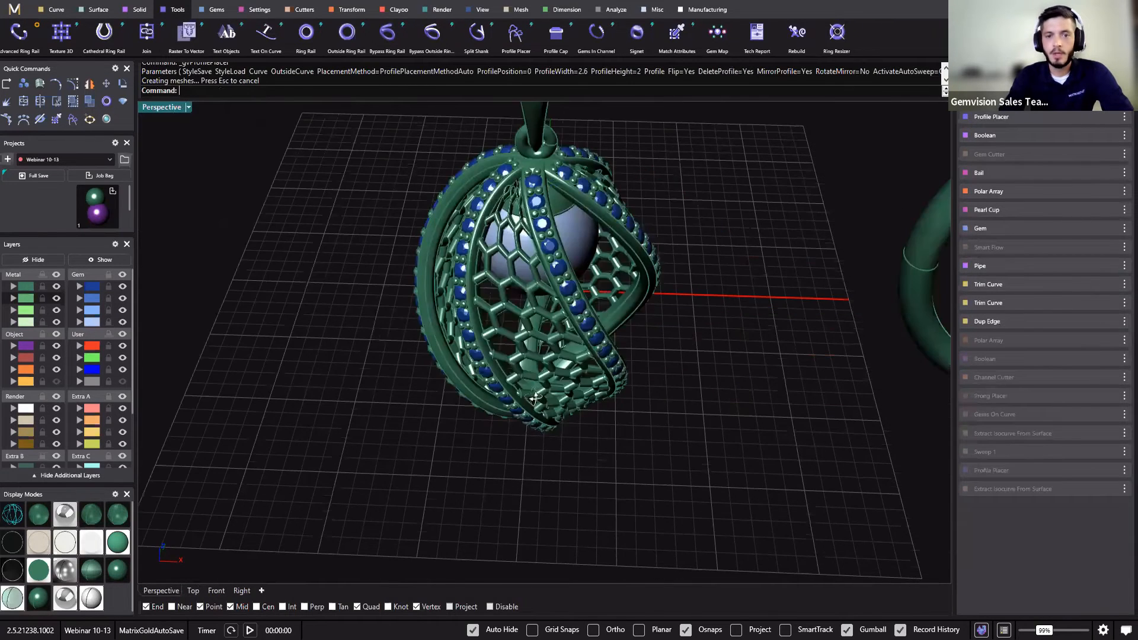
right_drag(535, 397, 469, 326)
scroll(469, 325, up, 3)
click(469, 325)
click(566, 272)
click(500, 242)
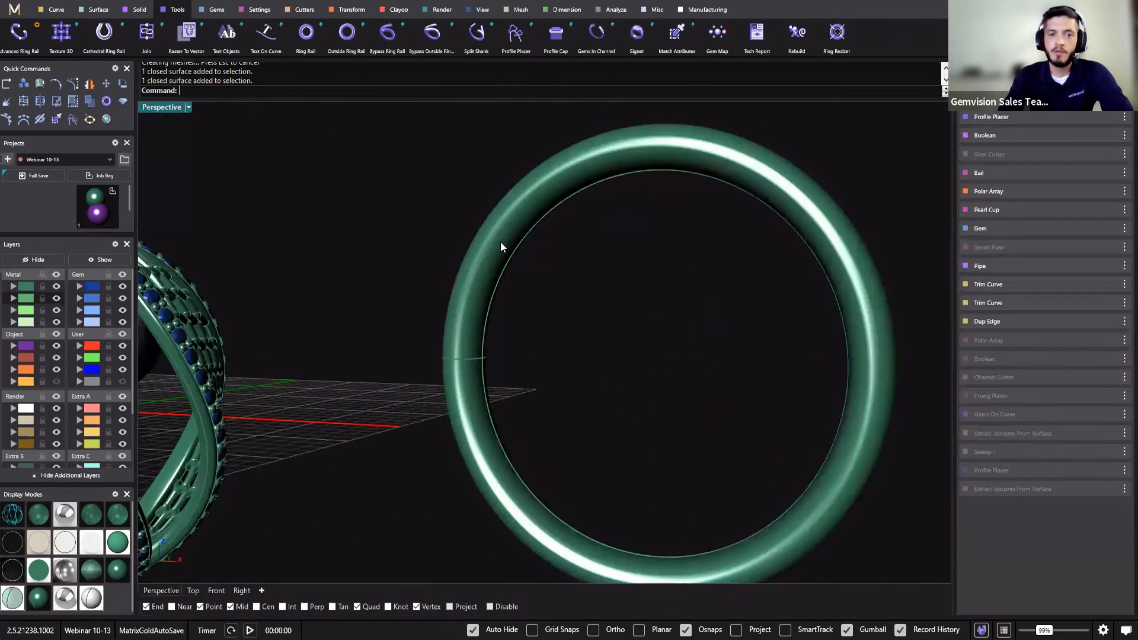
click(147, 15)
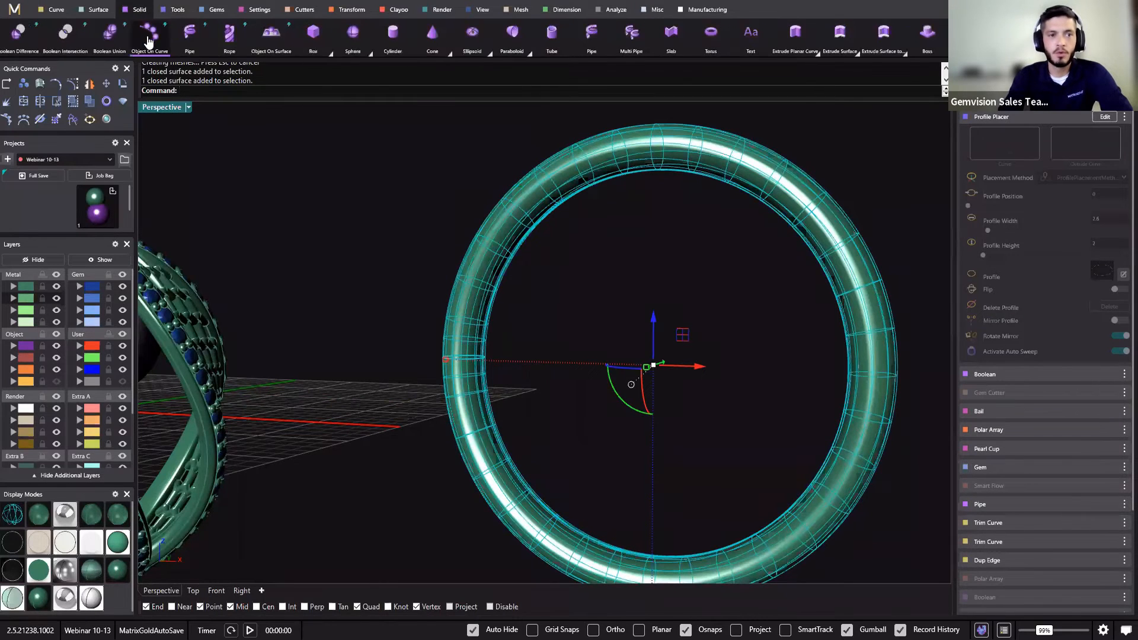
click(273, 46)
scroll(876, 371, up, 3)
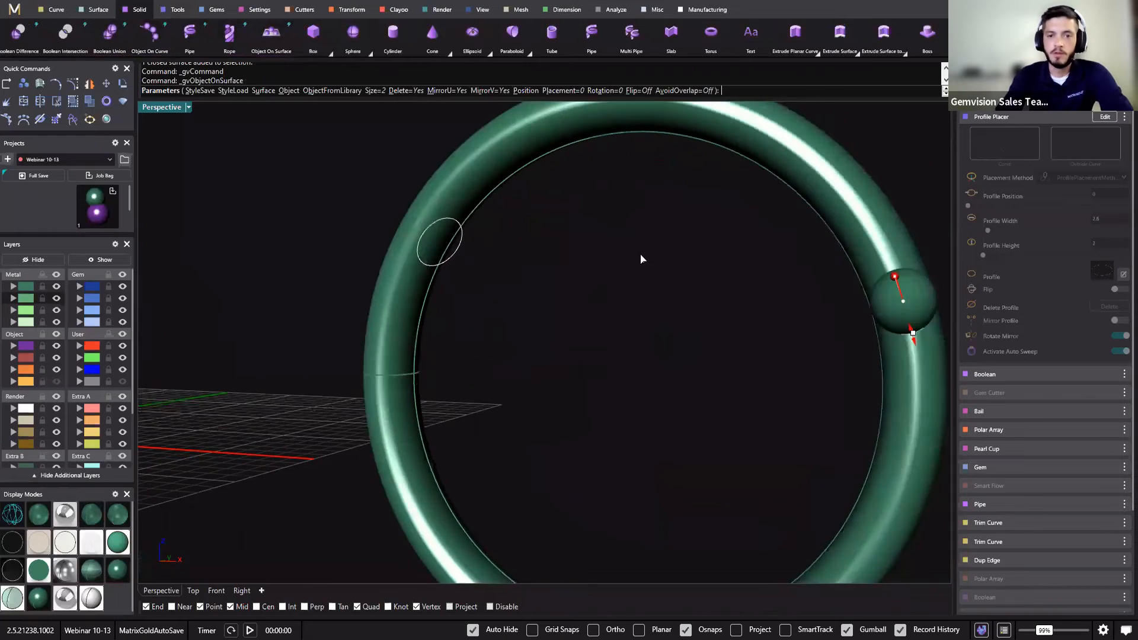
shift+right_drag(640, 255, 402, 193)
drag(641, 263, 547, 157)
scroll(631, 235, up, 8)
Extend the row along the ring's inner edge in both directions with six more touching beads and accept the placement.
click(609, 351)
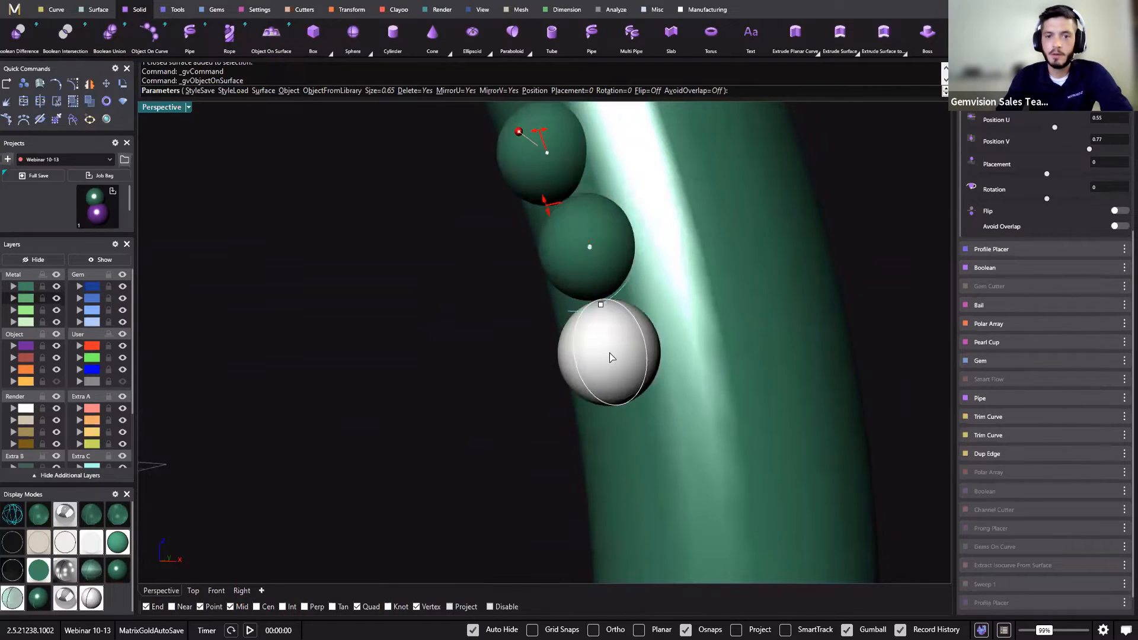
click(624, 459)
scroll(624, 459, down, 5)
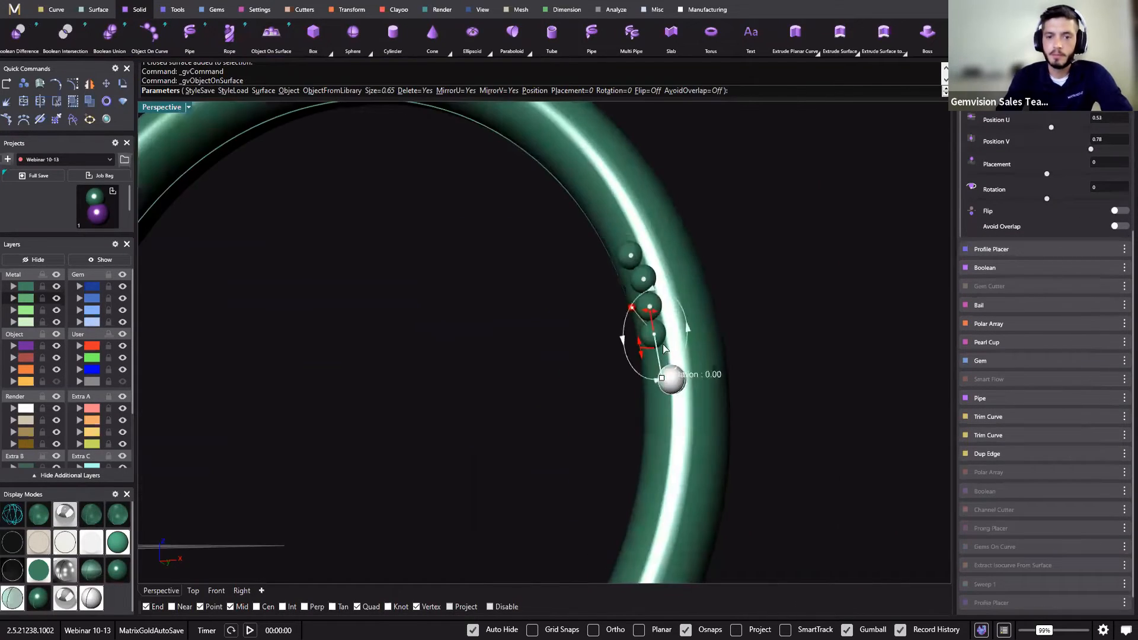
click(636, 248)
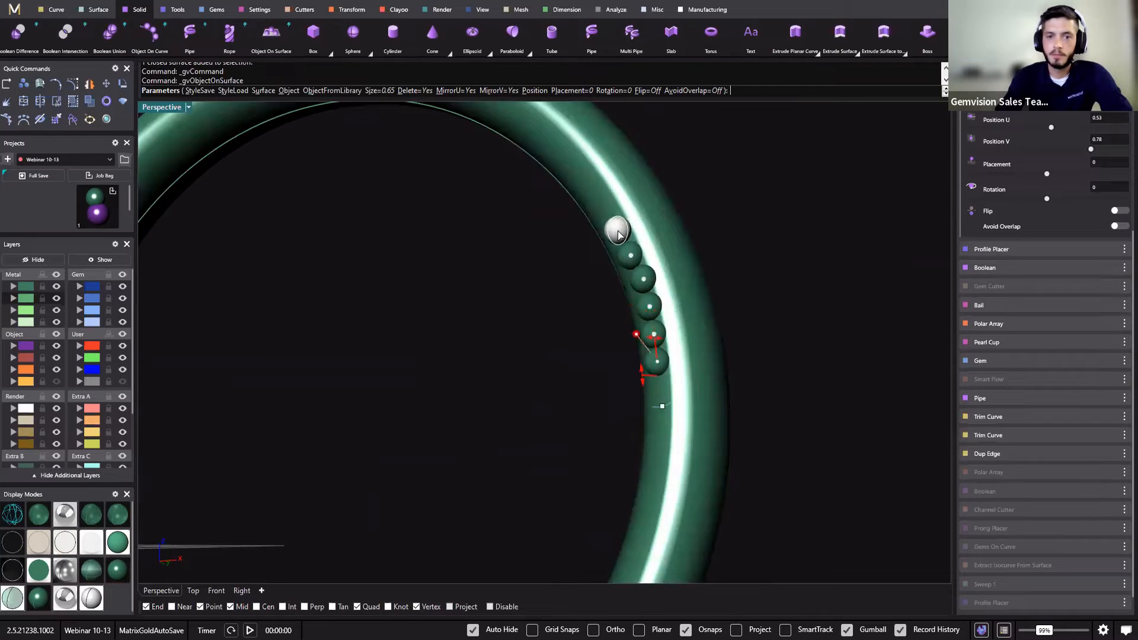
click(617, 230)
click(598, 209)
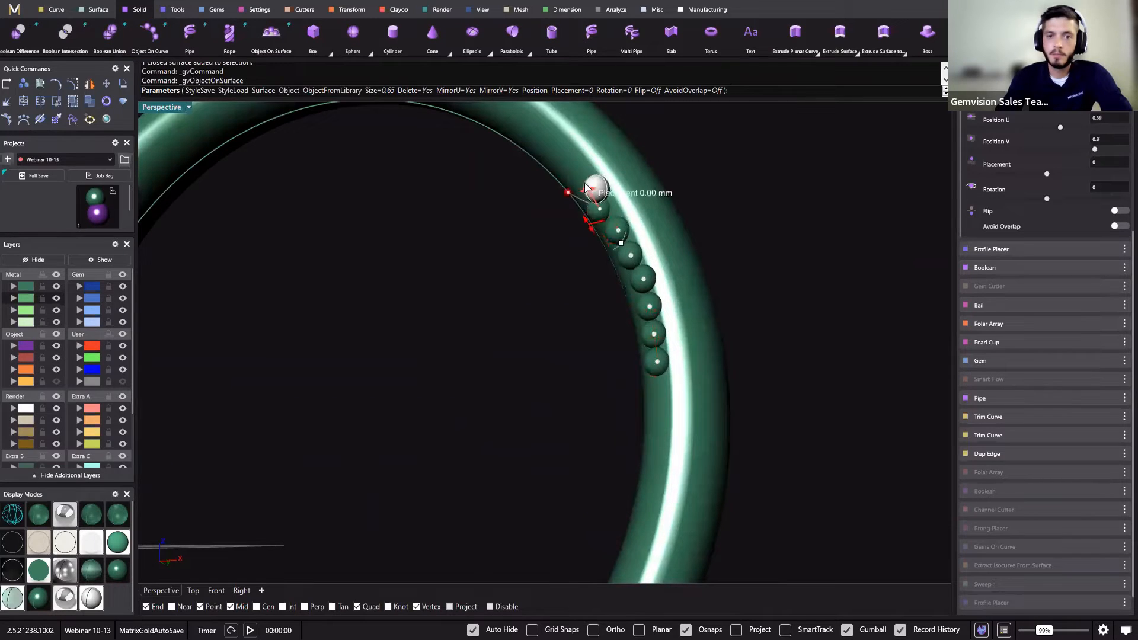
click(567, 168)
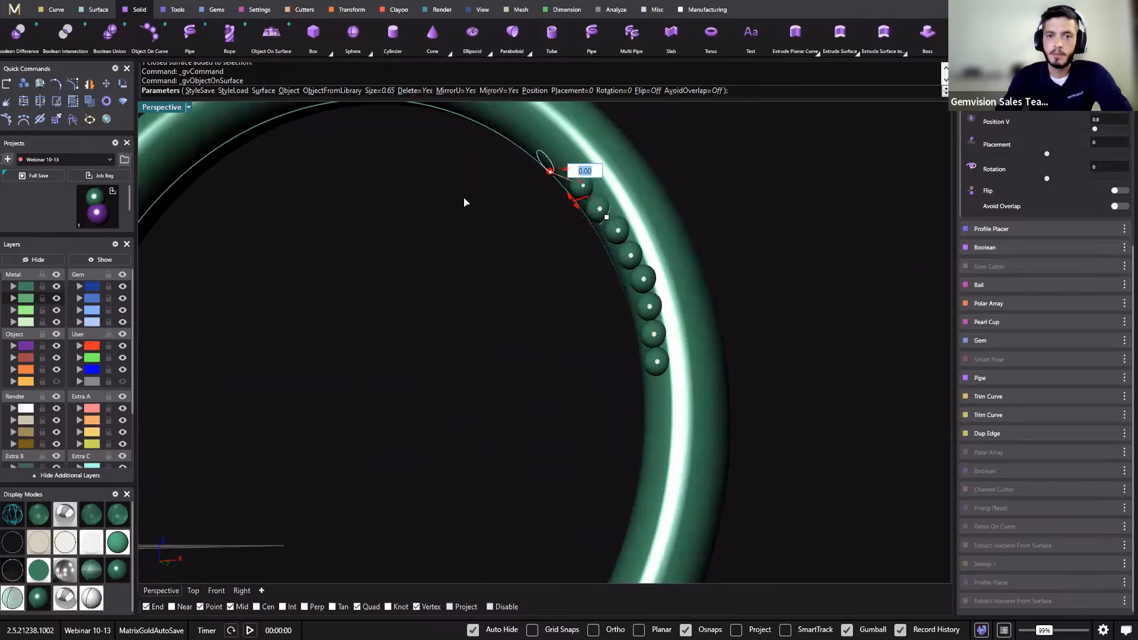
key(Return)
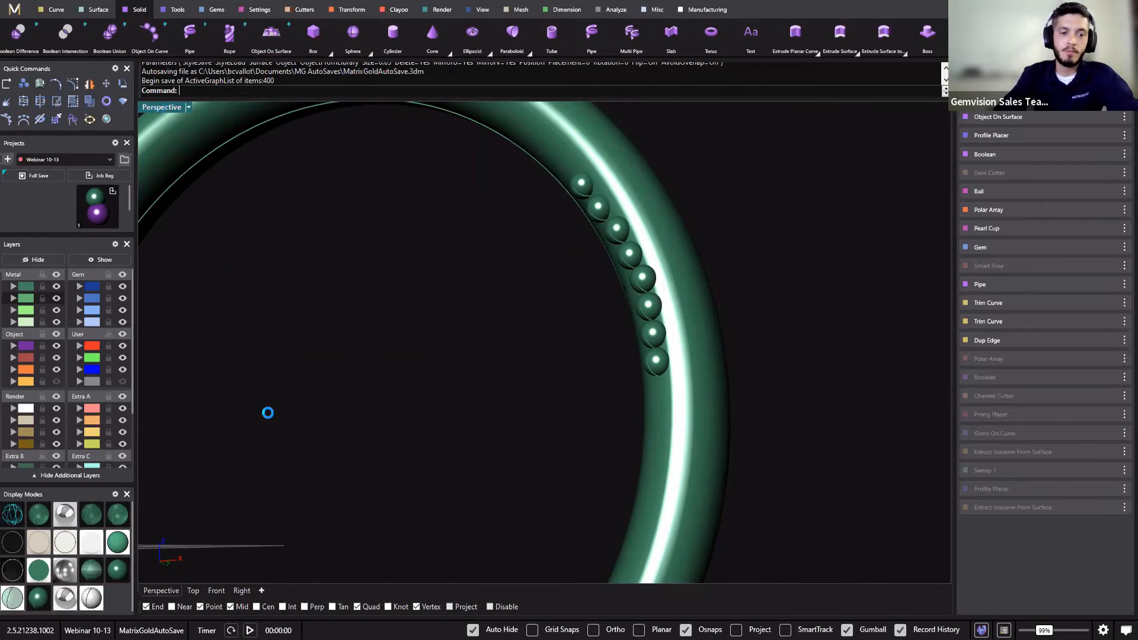
In the Front view, select the eight beads with SelCircular, using a window circle of about 9.3 mm centred inside the ring, and clear the selection.
click(214, 590)
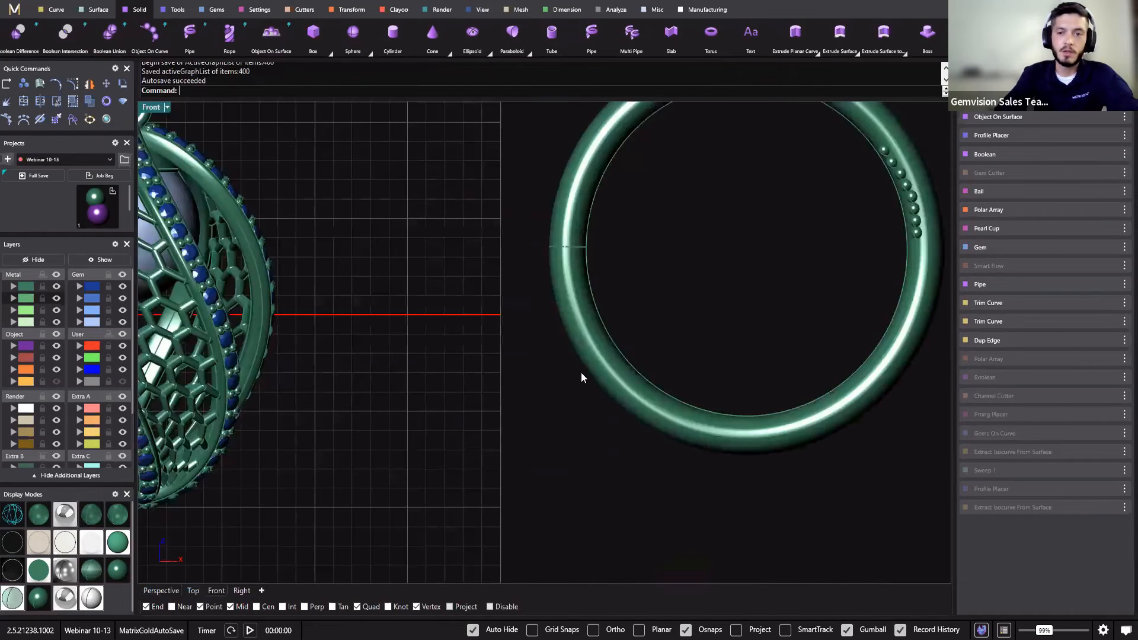
text(SelC)
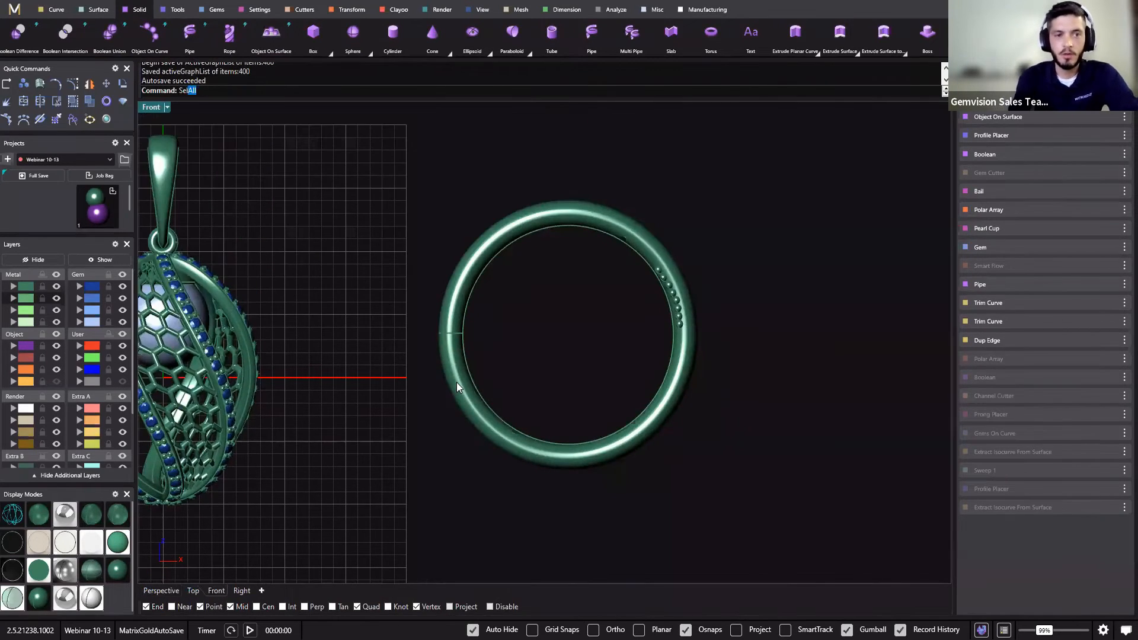
text(ircular)
key(Return)
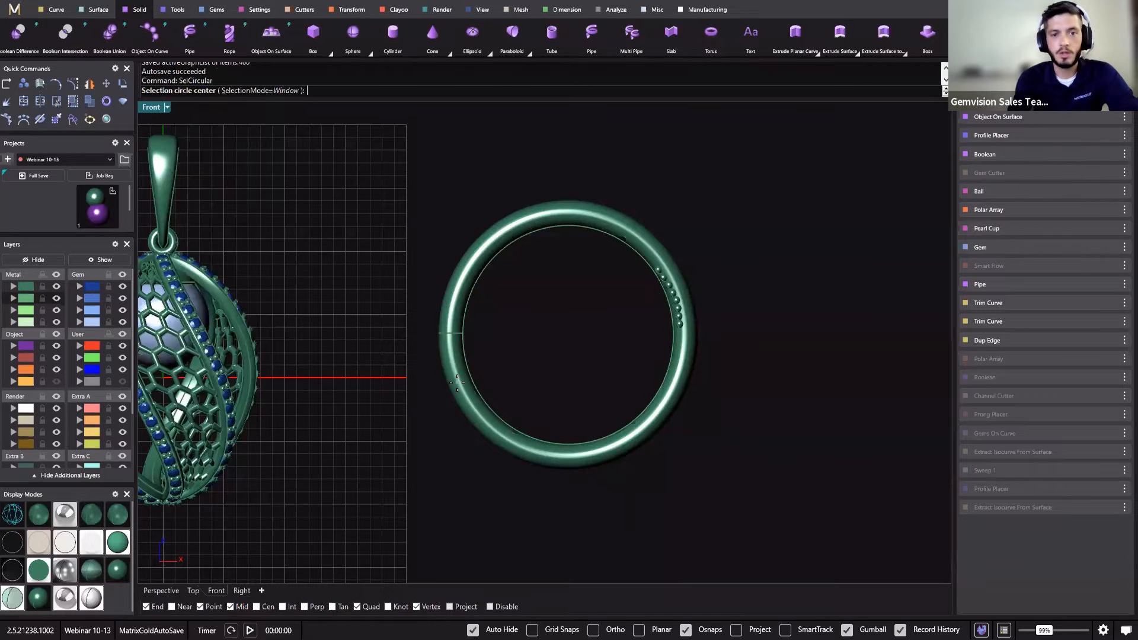
click(570, 324)
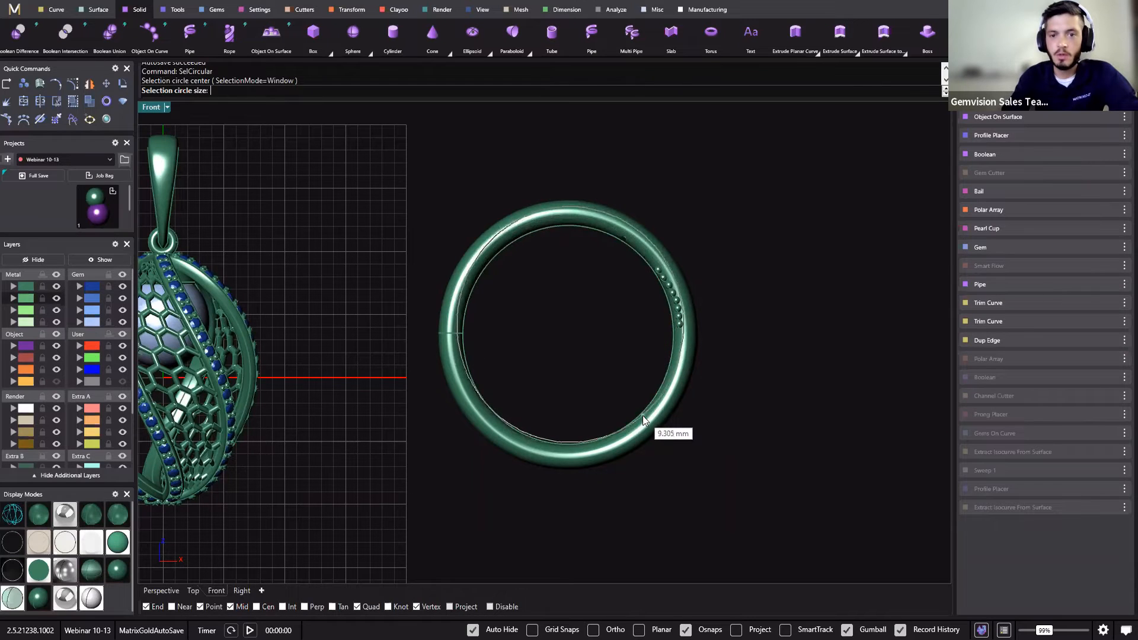
click(642, 419)
scroll(625, 335, up, 5)
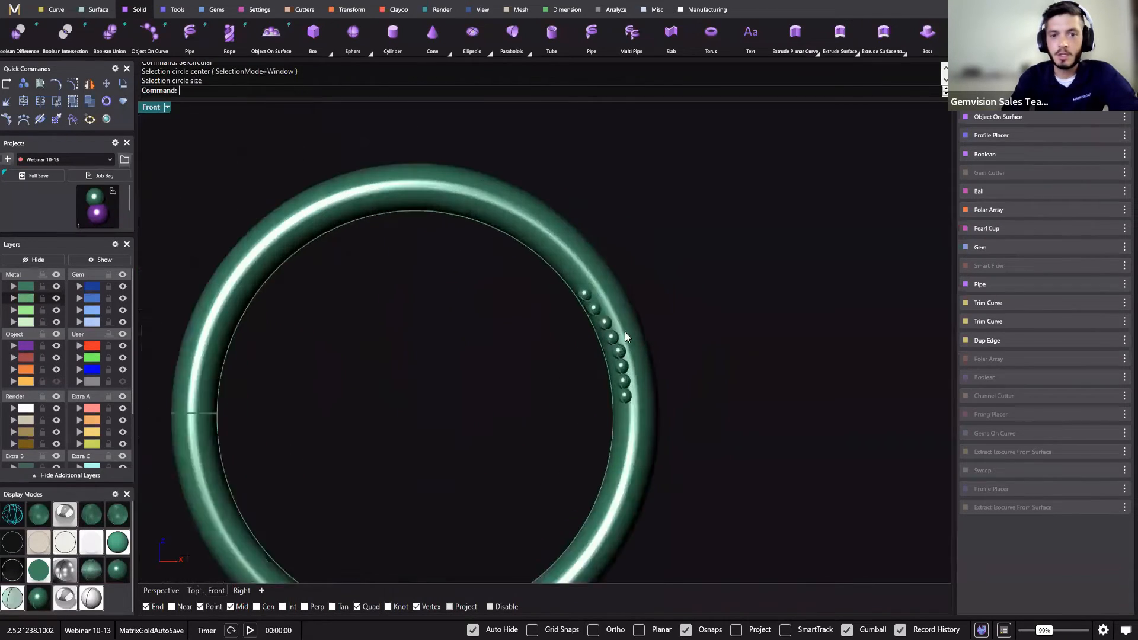
scroll(625, 332, up, 2)
click(601, 300)
right_drag(466, 393, 478, 350)
click(394, 383)
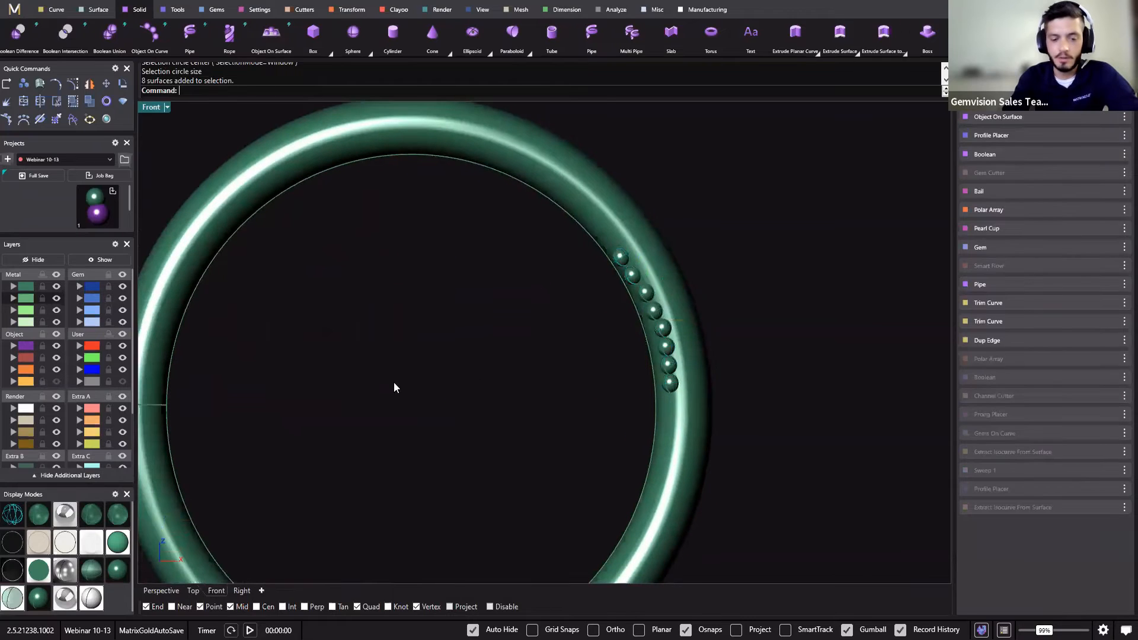
Select the beads again with a larger SelCircular circle, remove the ring's inner curve from the selection, and deselect everything.
key(Return)
click(385, 410)
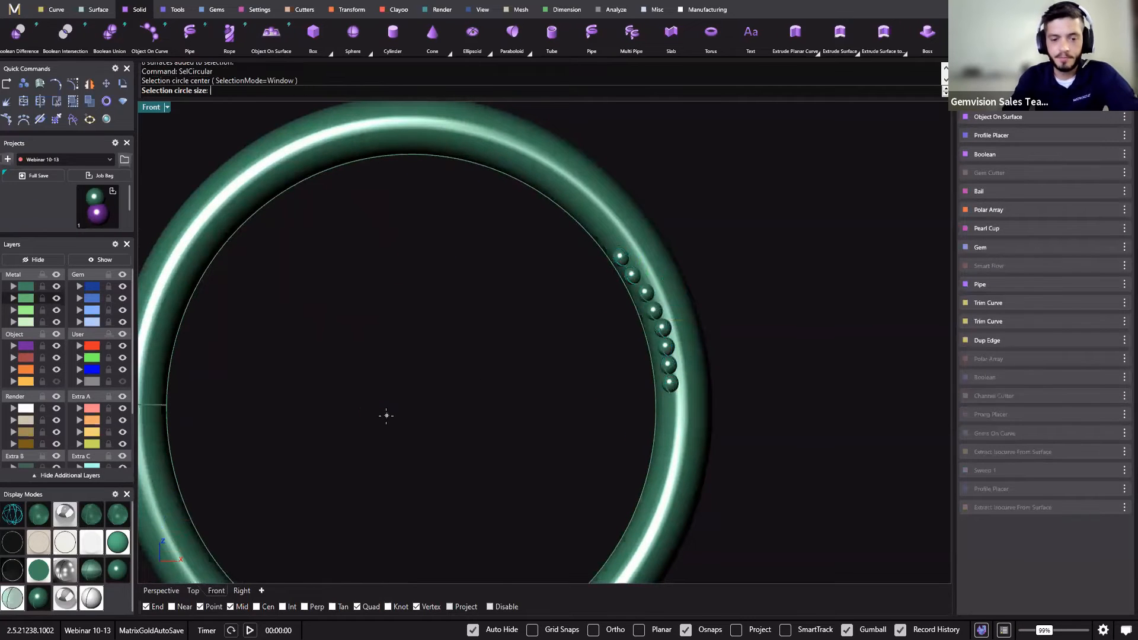
click(684, 350)
scroll(497, 203, down, 3)
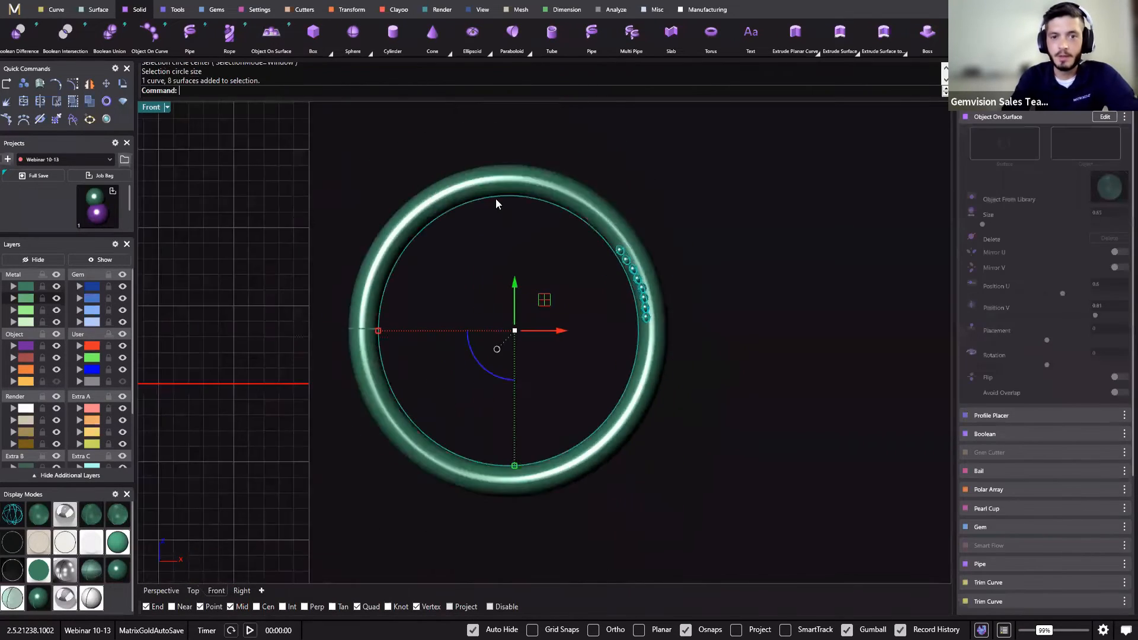
ctrl+click(496, 199)
right_drag(589, 394, 505, 342)
click(458, 340)
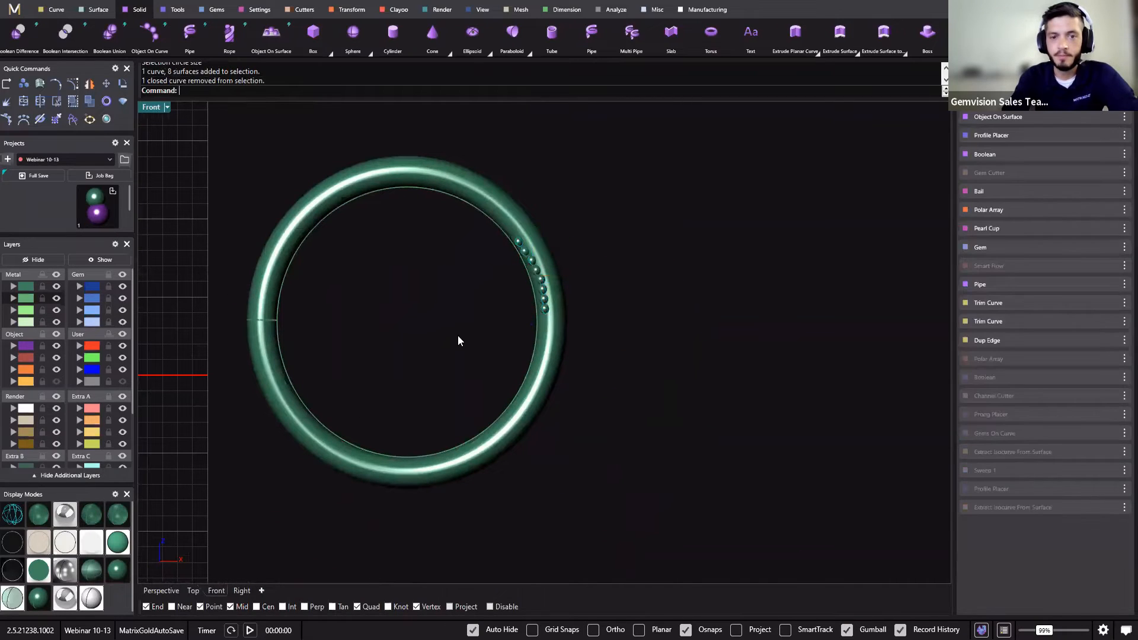
Repeat SelCircular from a point slightly off the ring's centre to pick only the bead row, and deselect it.
key(Return)
click(455, 313)
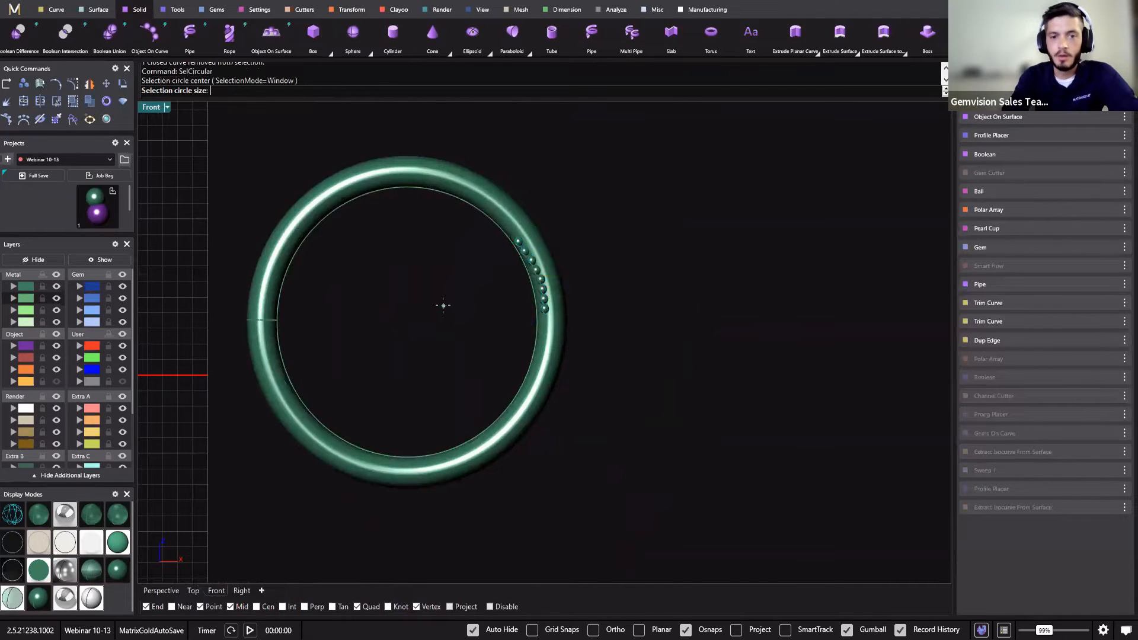
click(535, 369)
right_drag(388, 336, 345, 314)
click(377, 321)
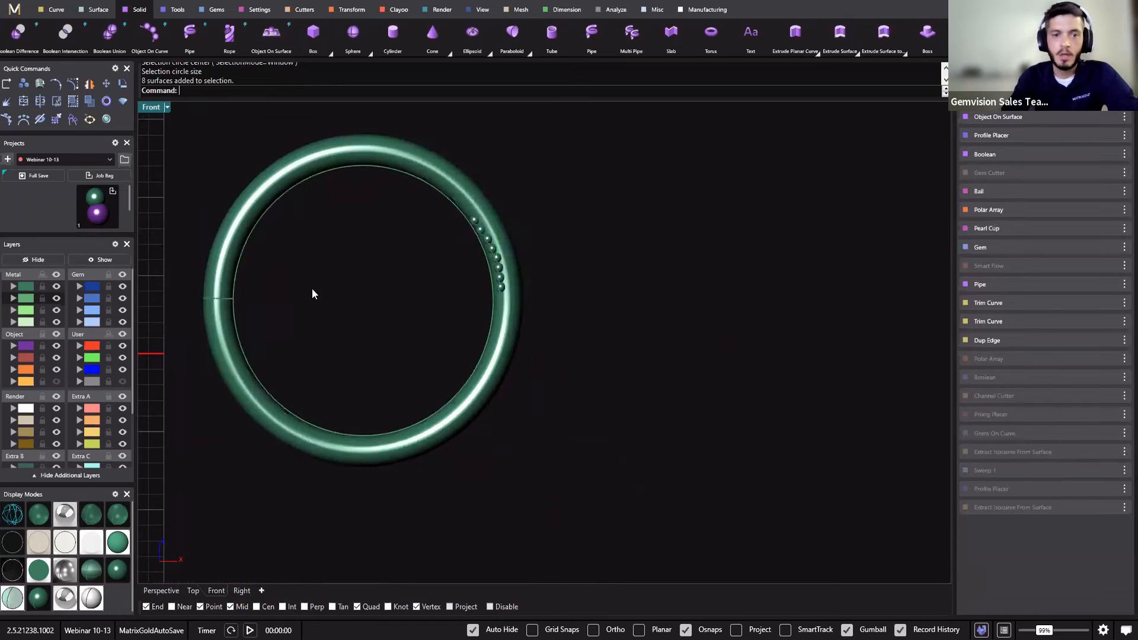
Look through the suggested selection commands beginning with Sel and cancel the entry.
text(SelFaceLoop)
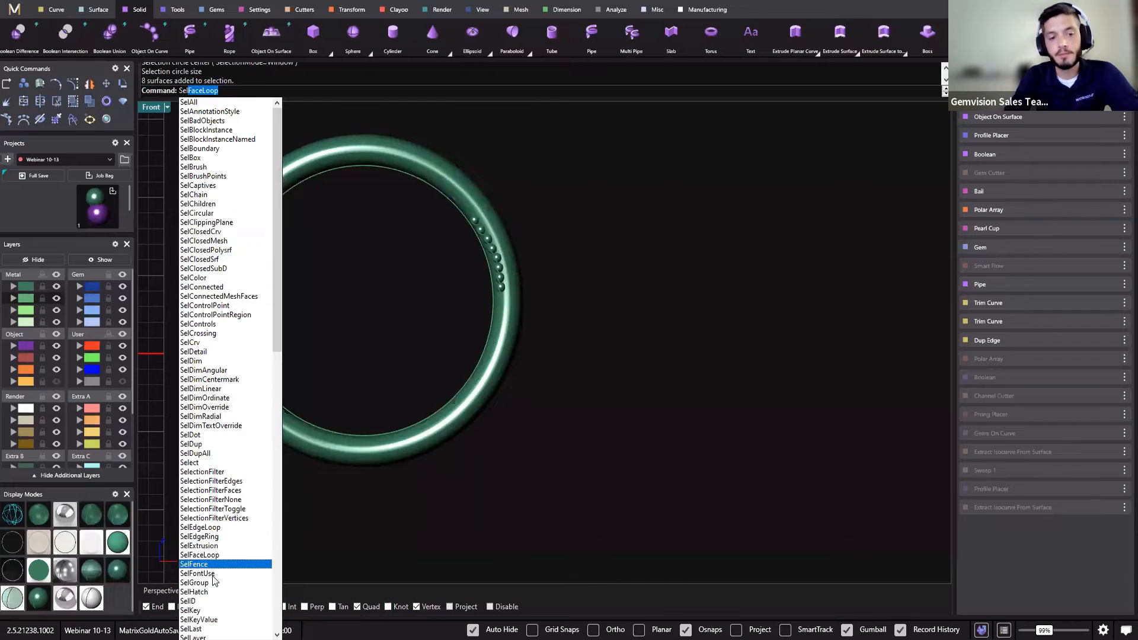
scroll(206, 617, down, 6)
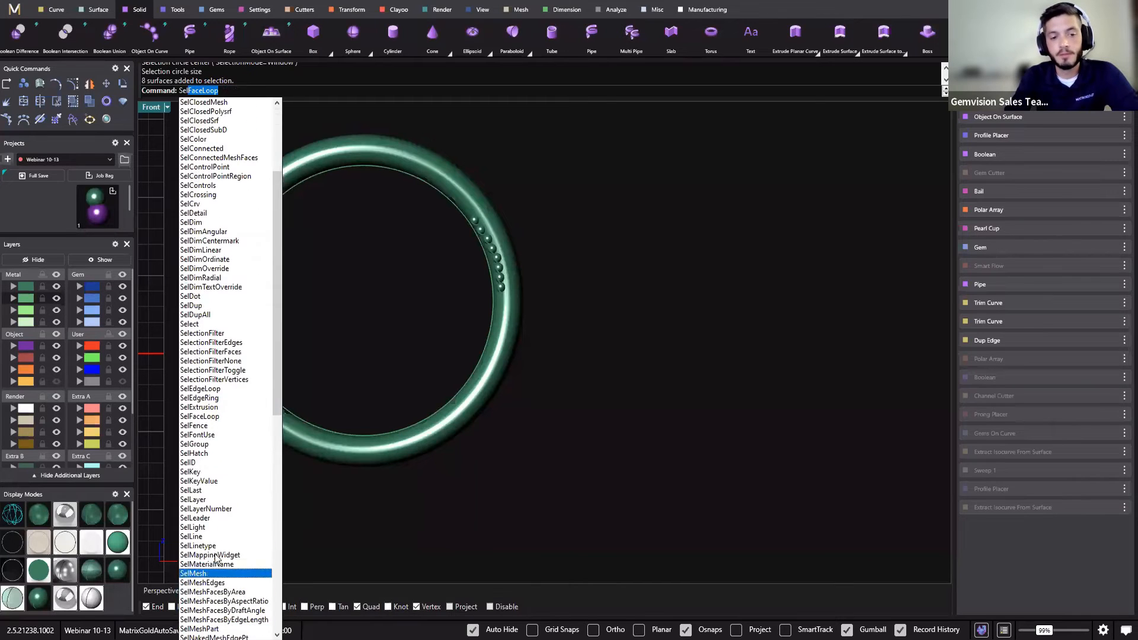
scroll(226, 616, down, 1)
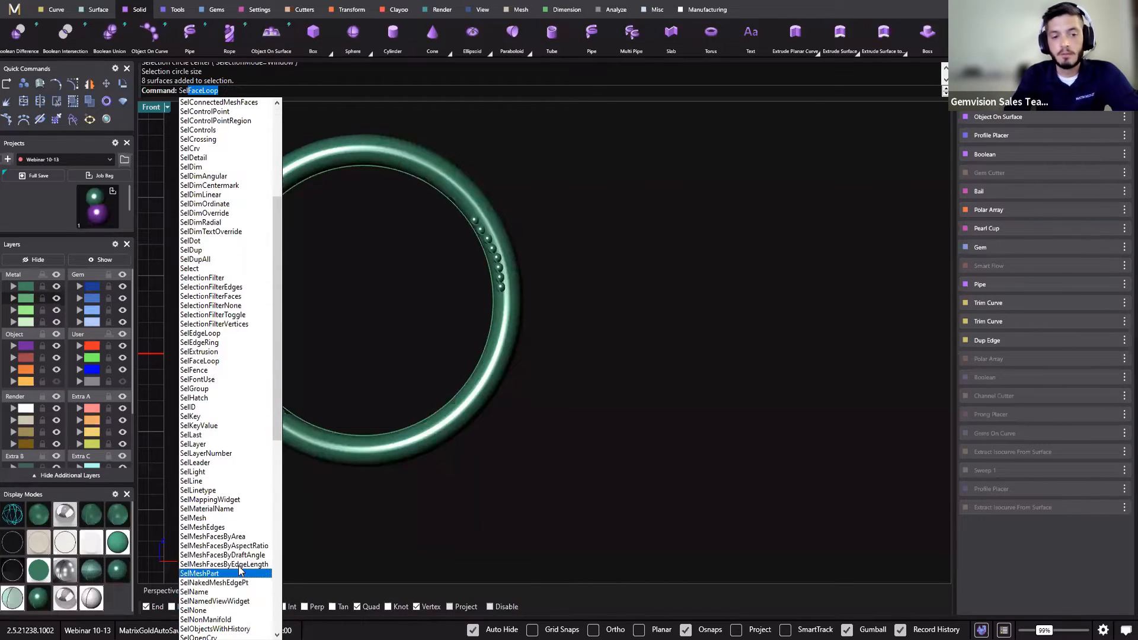
key(Escape)
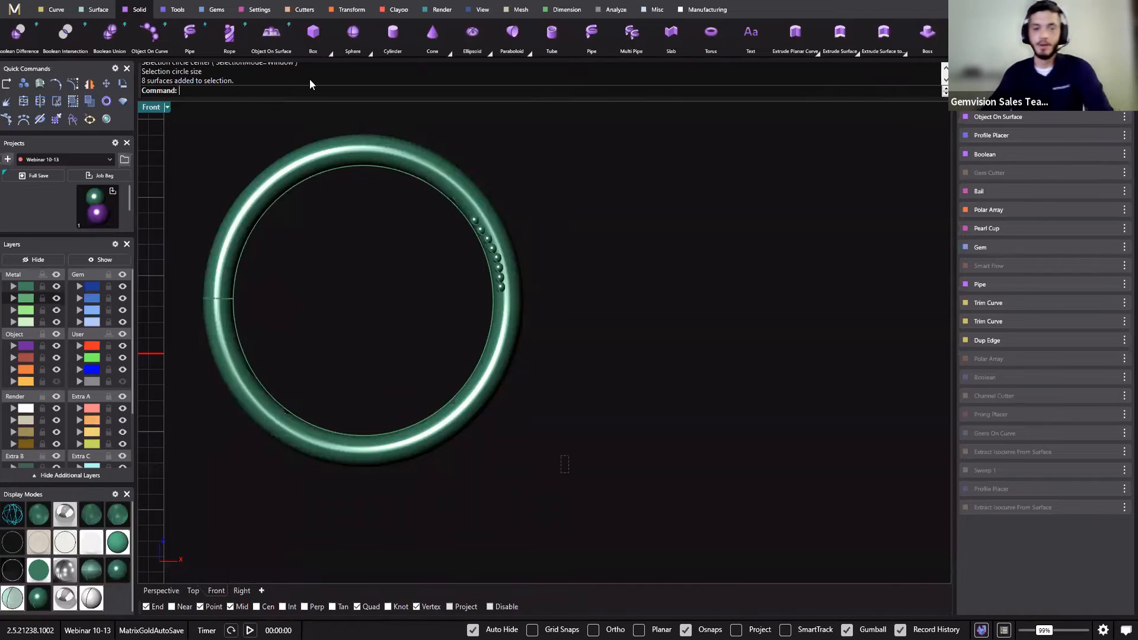
Delete the demonstration ring together with its curve and beads, leaving only the pendant.
key(ctrl+a)
key(Delete)
scroll(716, 346, down, 12)
right_drag(666, 368, 576, 412)
scroll(521, 338, up, 12)
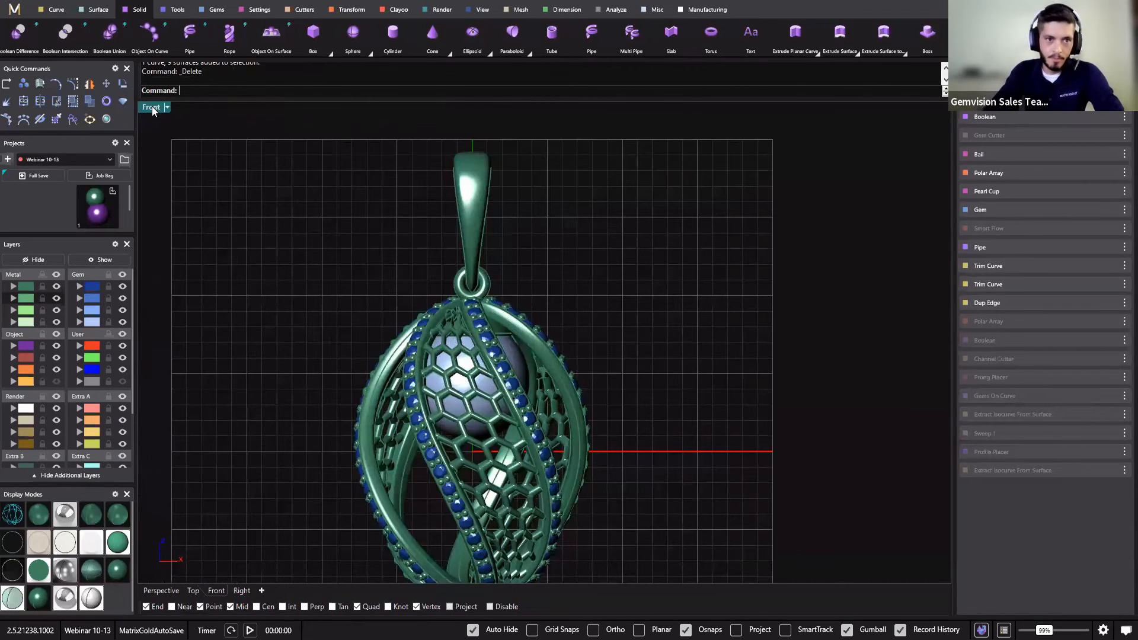
Return to the pendant in Perspective and show the hidden objects of the Gem Cutter history entry.
double_click(152, 107)
double_click(572, 107)
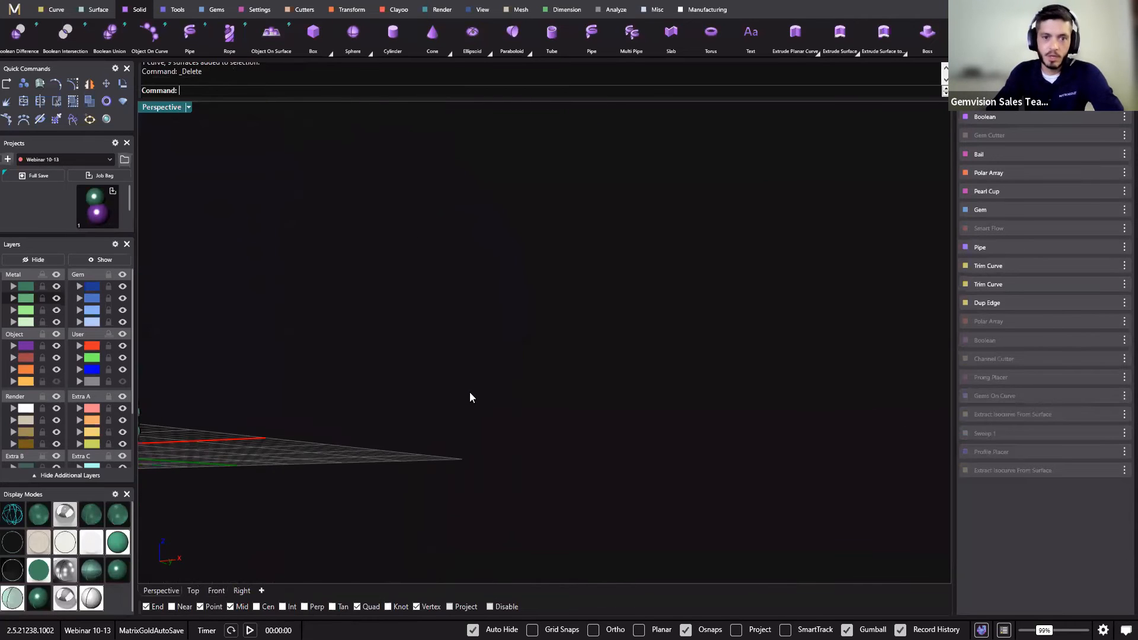
right_drag(469, 393, 545, 445)
scroll(545, 446, down, 3)
shift+right_drag(495, 323, 650, 333)
scroll(626, 372, up, 7)
right_drag(625, 373, 533, 343)
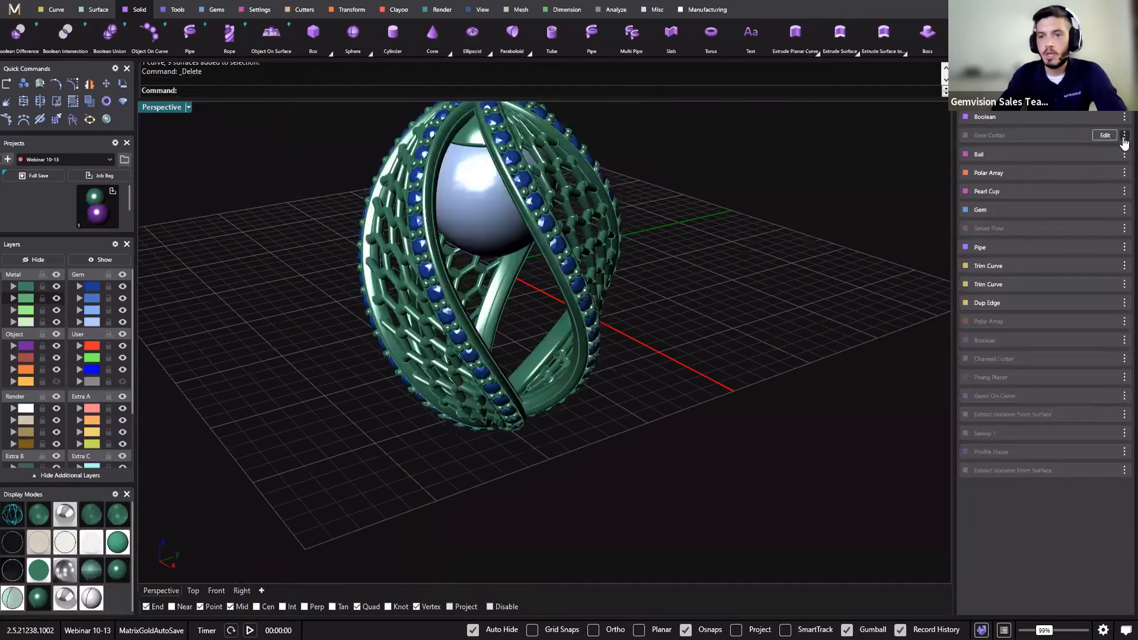
click(1123, 137)
click(1114, 219)
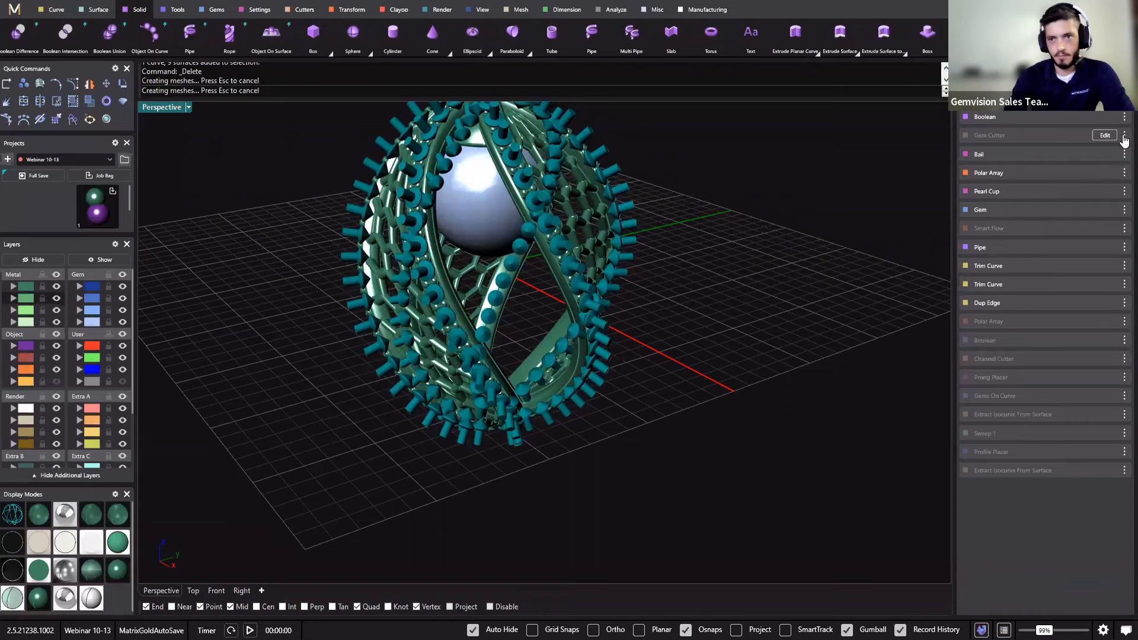
shift+right_drag(652, 233, 737, 361)
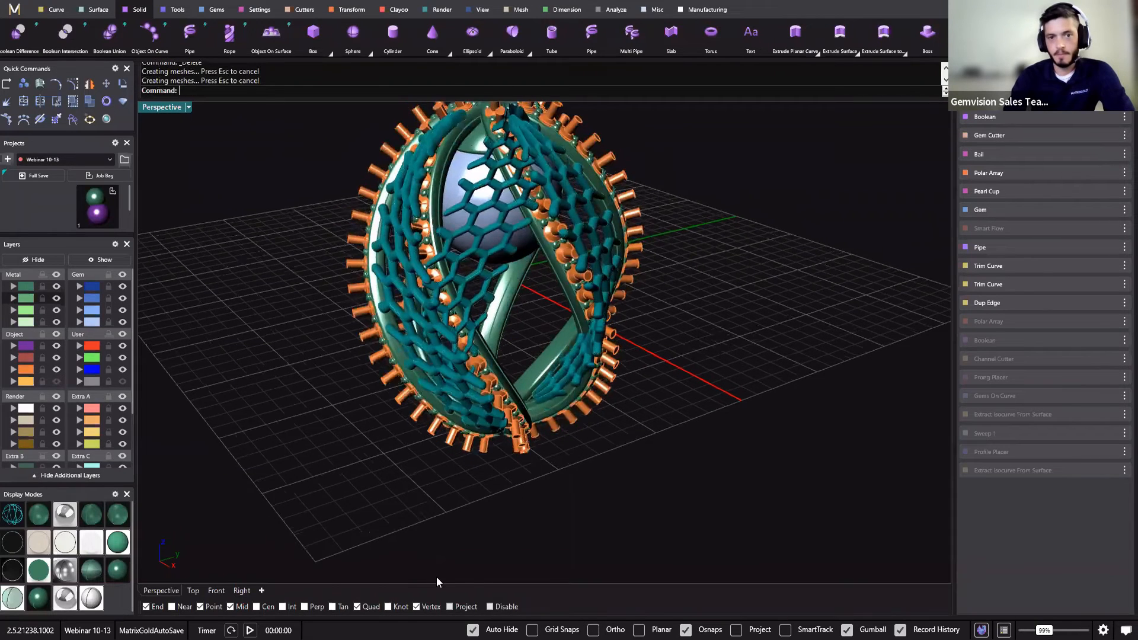
right_drag(200, 397, 434, 363)
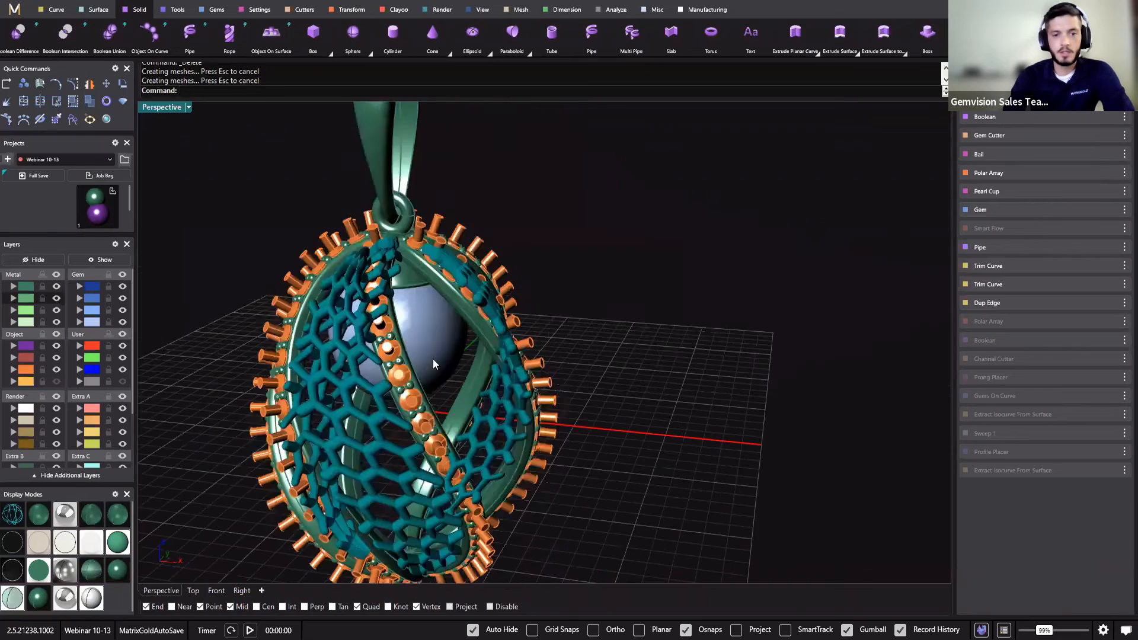
Select a small prong between the cutters on the pendant's front rail and clear the selection.
scroll(432, 363, up, 8)
click(431, 364)
scroll(431, 364, down, 10)
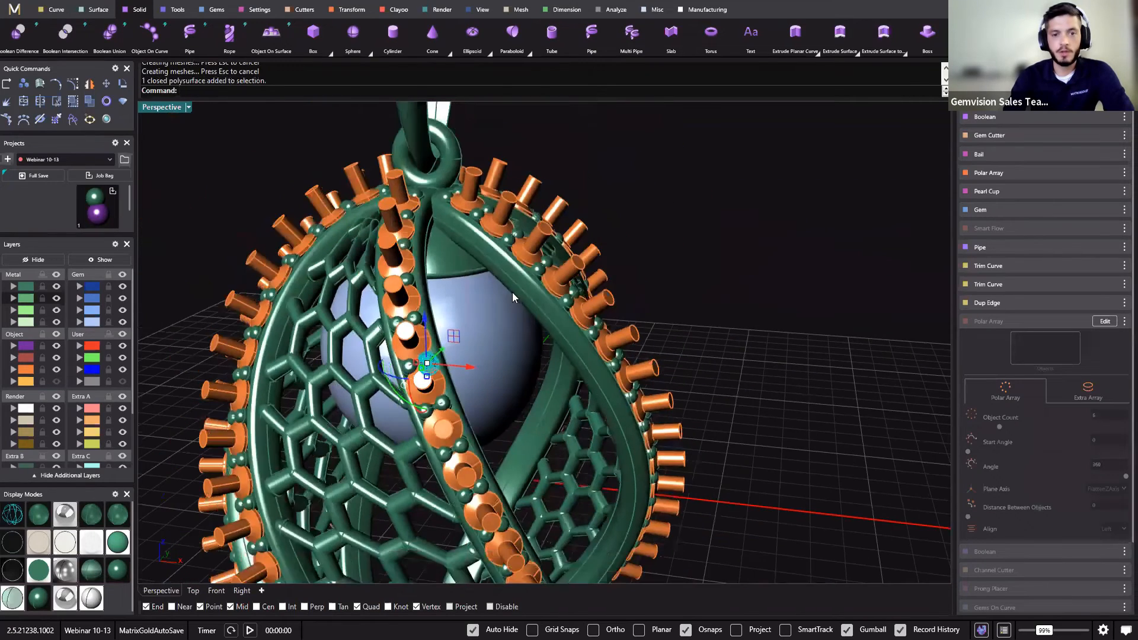
click(474, 330)
click(694, 243)
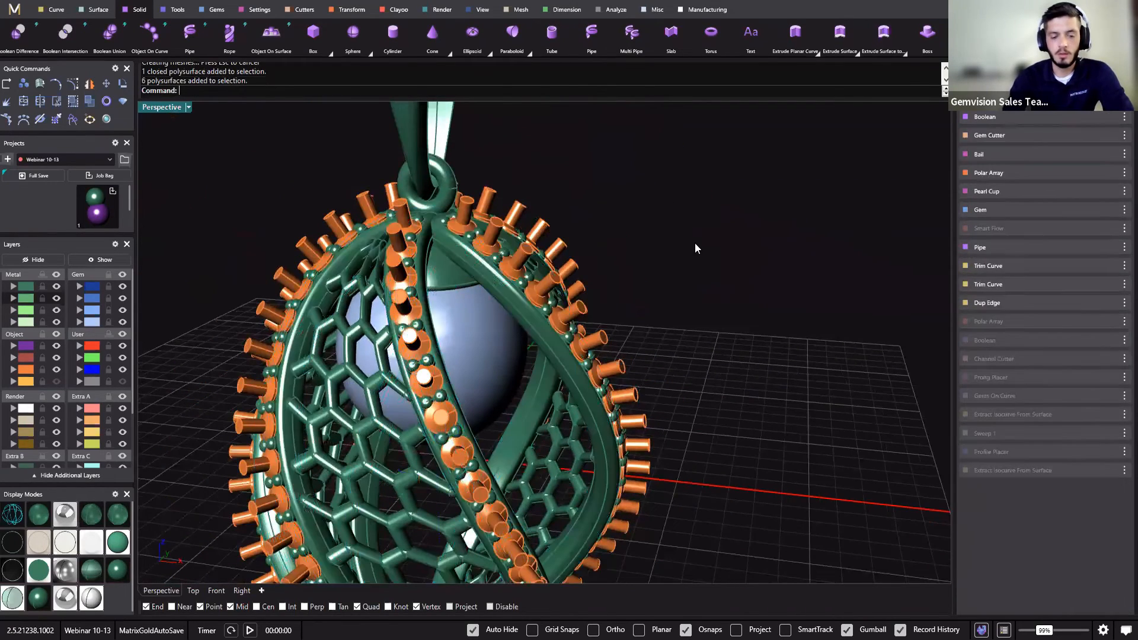
Select all small objects with SelSmall, using a maximum bounding box diagonal of 1.5.
text(SelSmall)
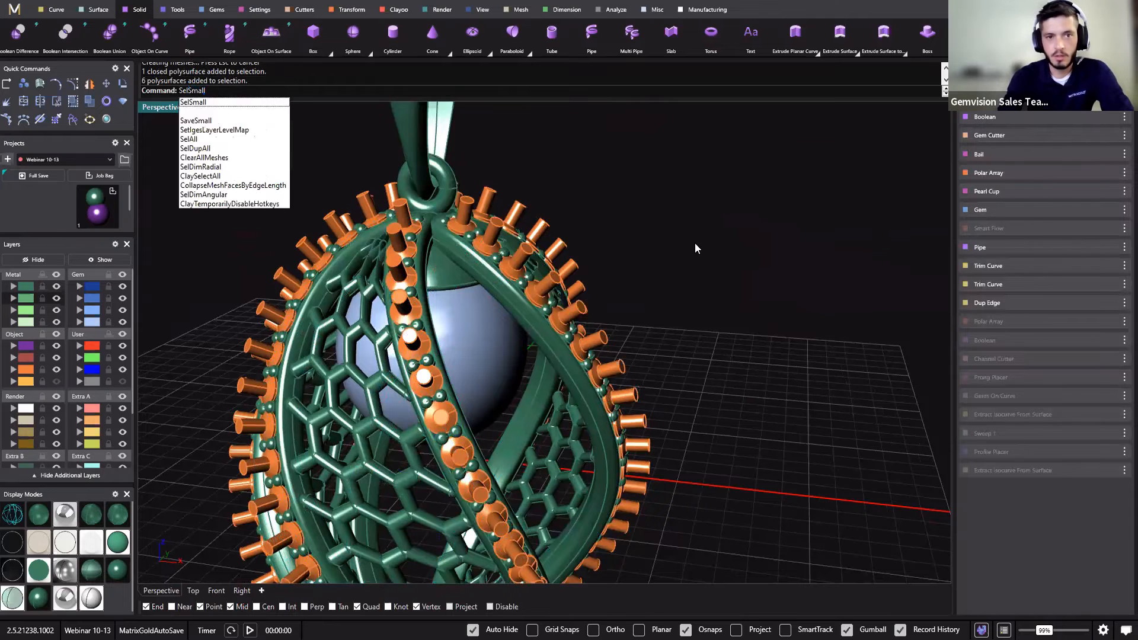
key(Return)
text(1)
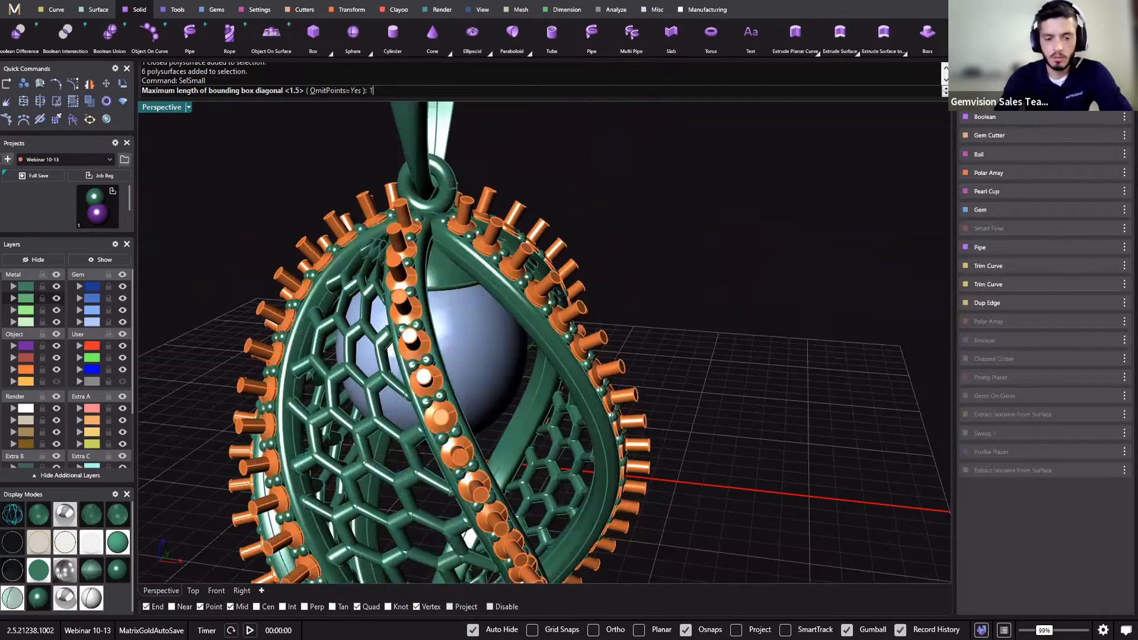
text(.5)
key(Return)
Examine from several sides which prongs, gems and honeycomb pieces on the pendant are included in the selection.
right_drag(474, 296, 472, 308)
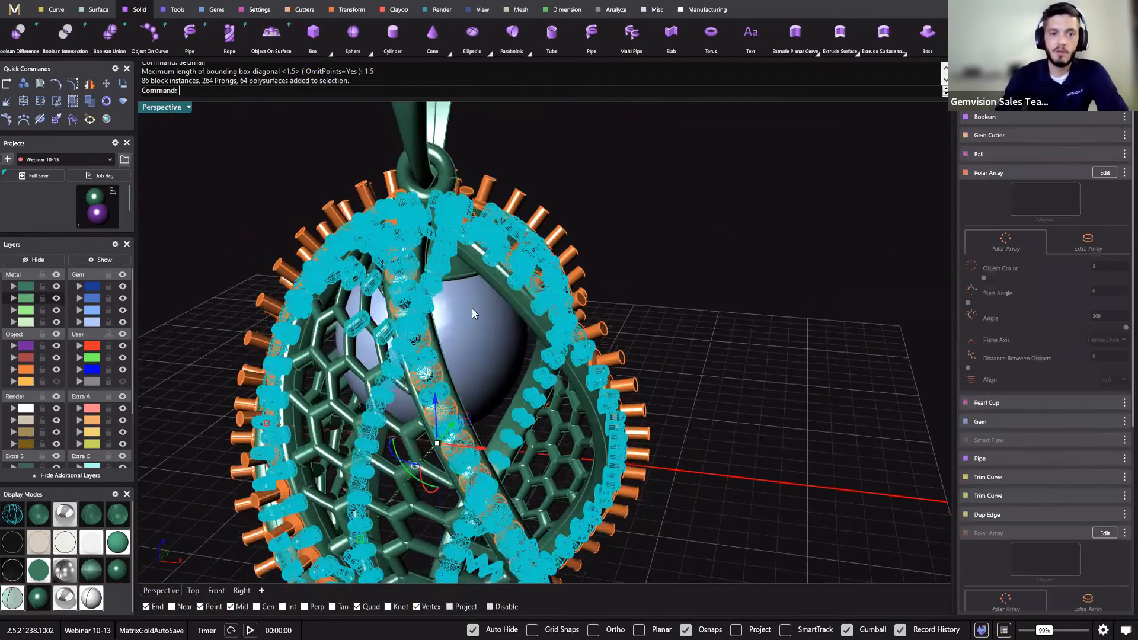
right_drag(269, 319, 445, 418)
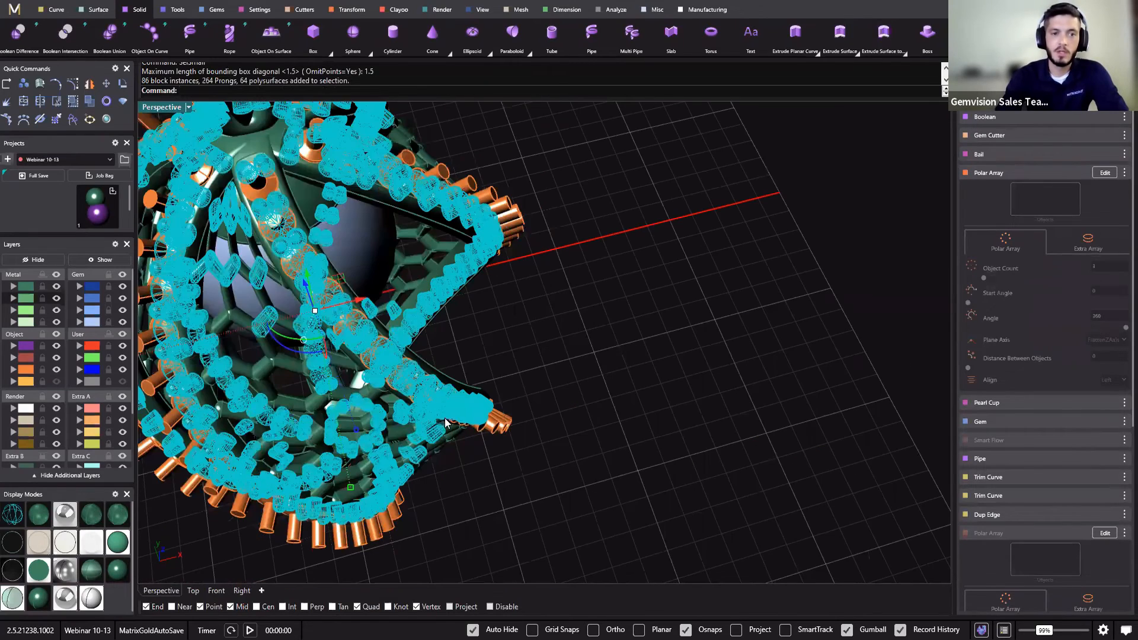
scroll(405, 326, down, 4)
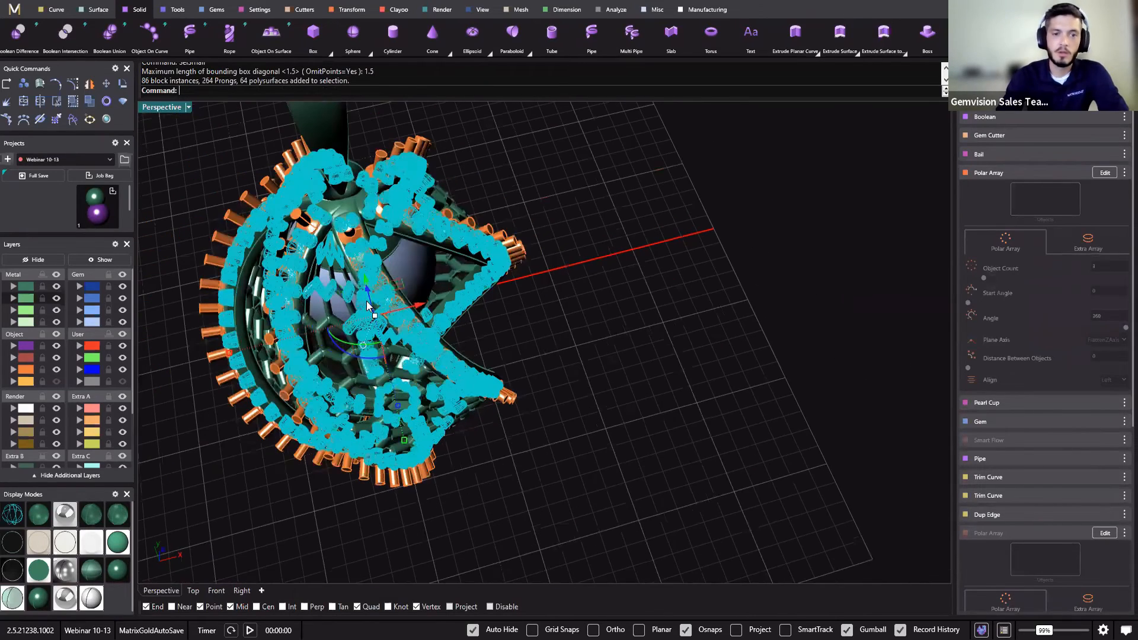
scroll(436, 323, up, 5)
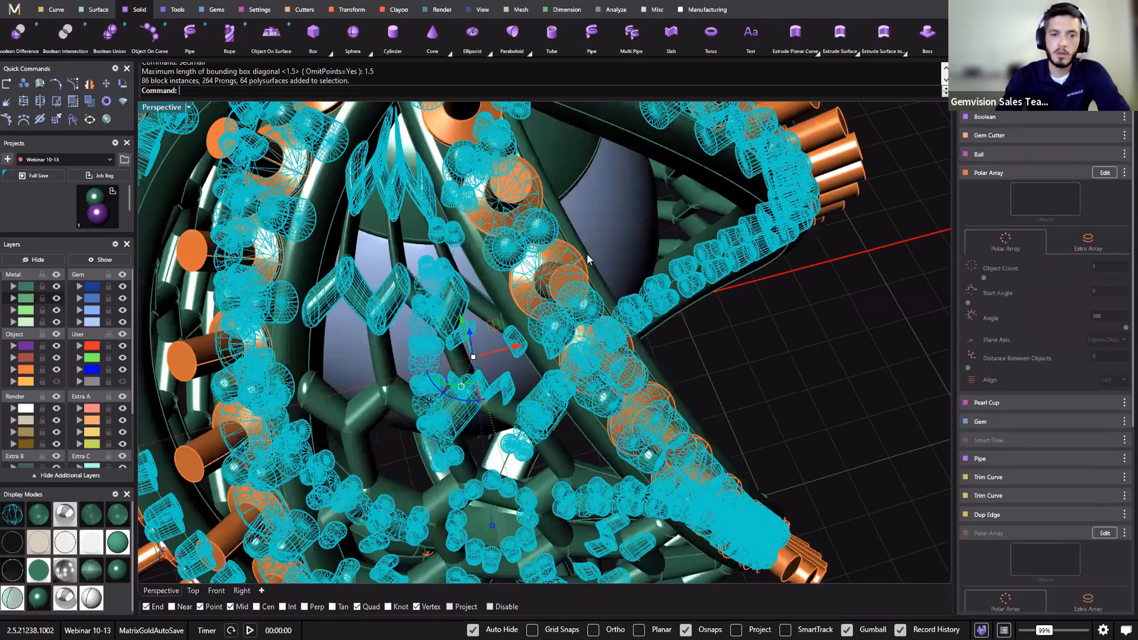
scroll(587, 293, up, 1)
scroll(508, 245, down, 2)
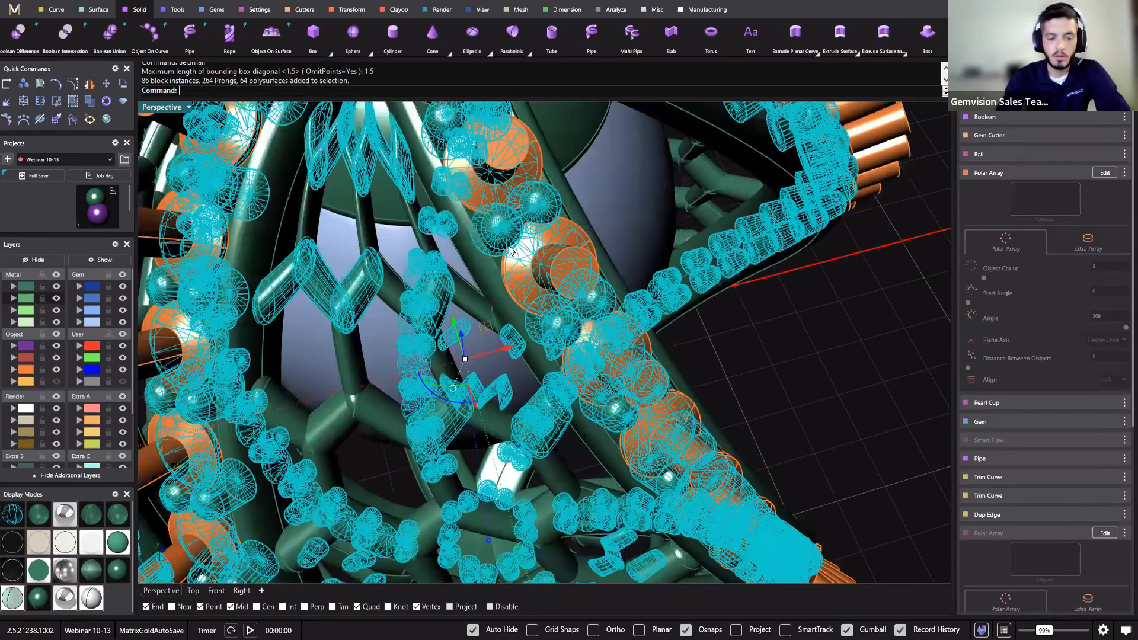
scroll(519, 246, down, 2)
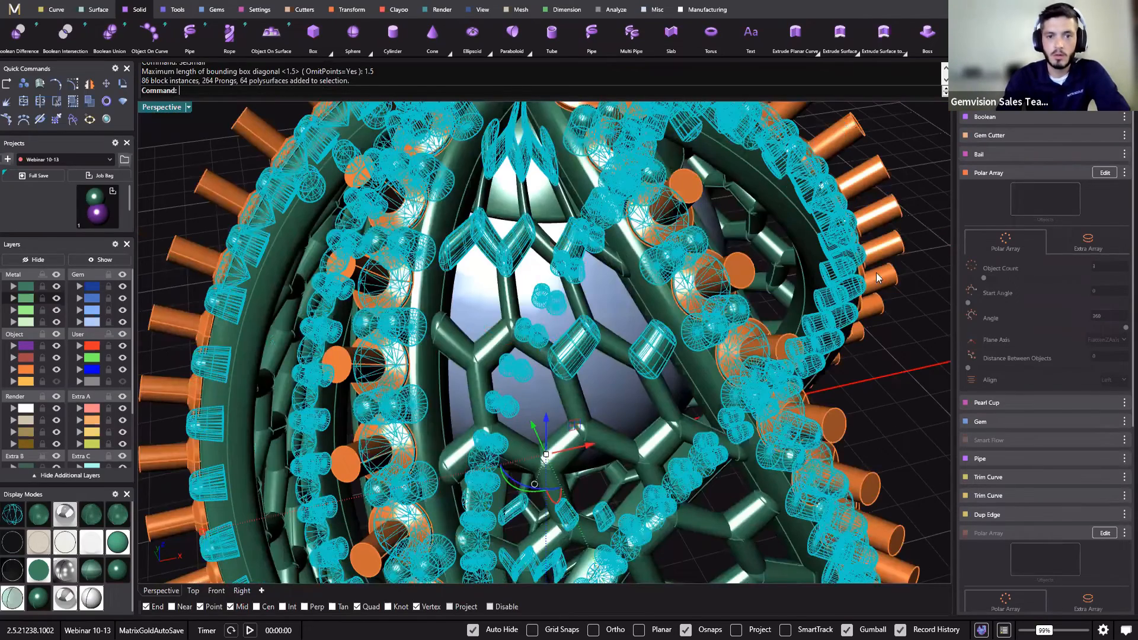
scroll(616, 313, down, 3)
right_drag(613, 314, 641, 452)
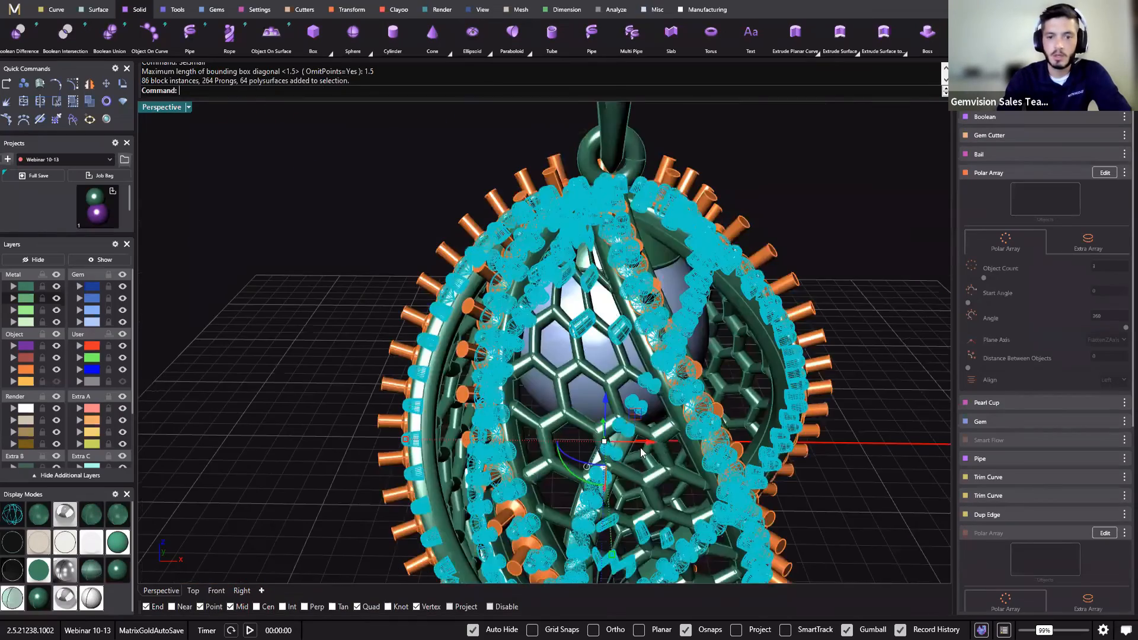
scroll(624, 456, up, 5)
scroll(691, 430, down, 3)
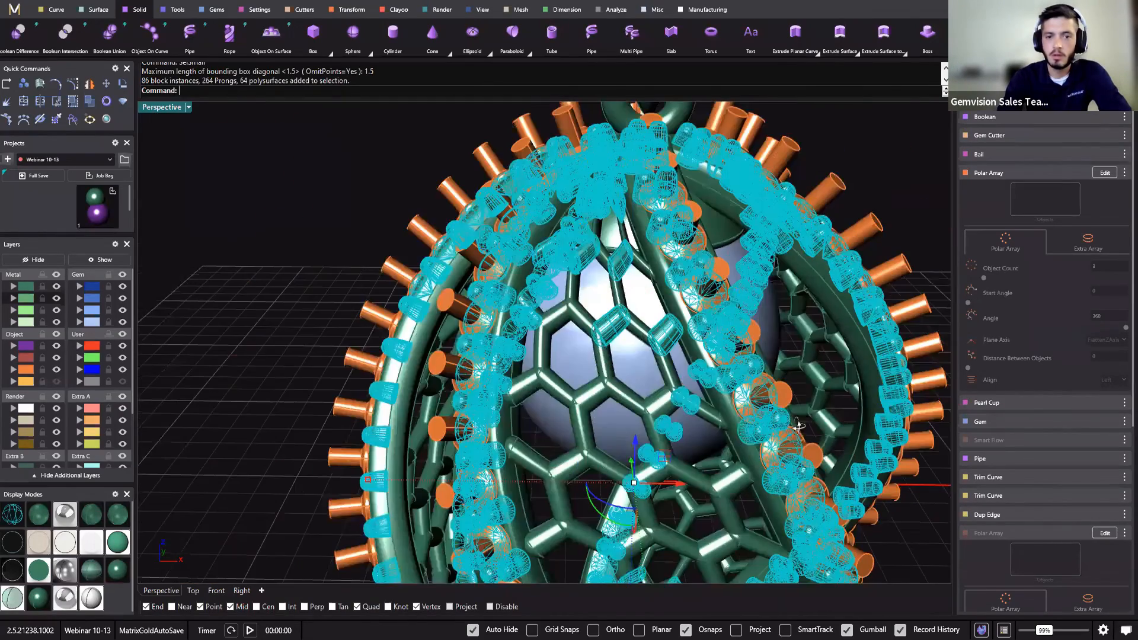
scroll(792, 423, down, 5)
right_drag(793, 423, 605, 443)
right_drag(653, 341, 405, 265)
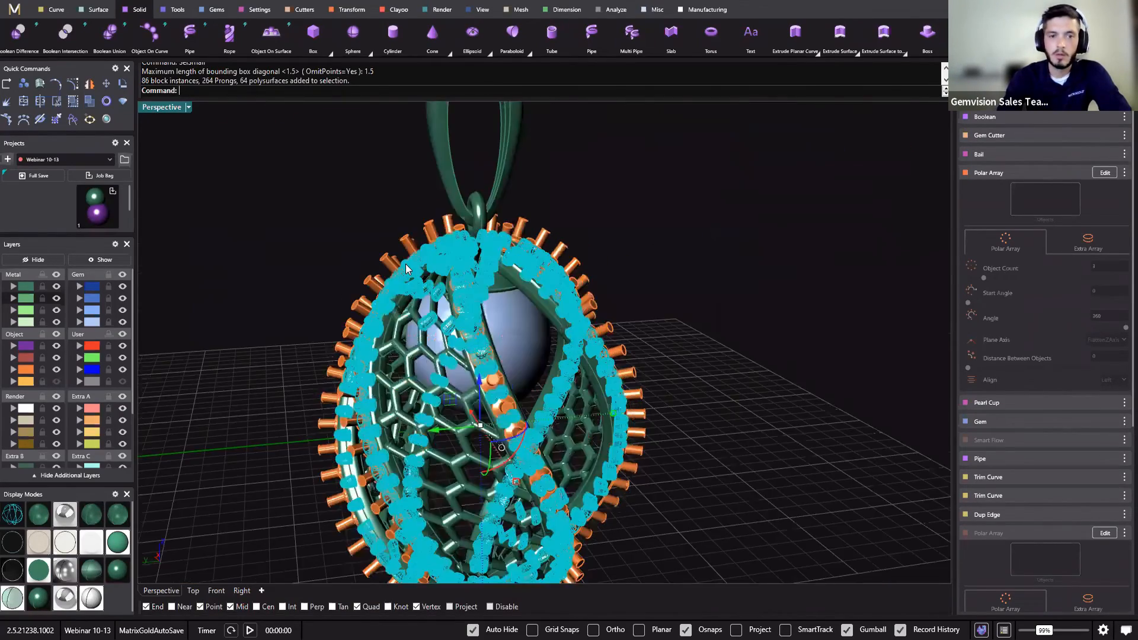
scroll(405, 265, up, 5)
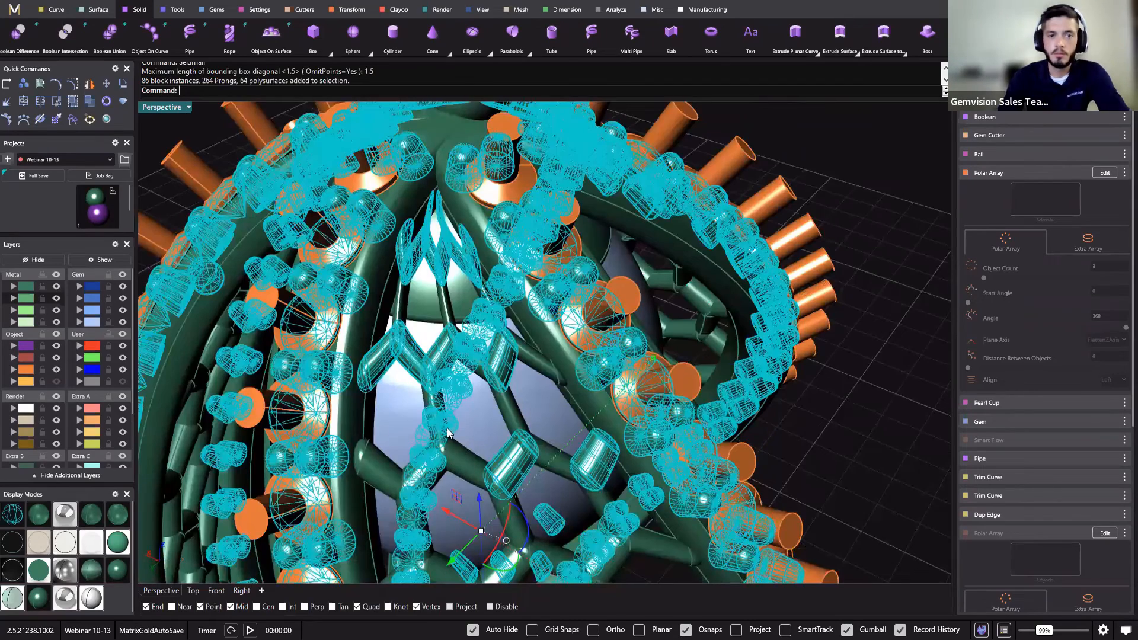
Select the honeycomb lattice pieces of the cage pendant and hide them.
scroll(451, 433, down, 6)
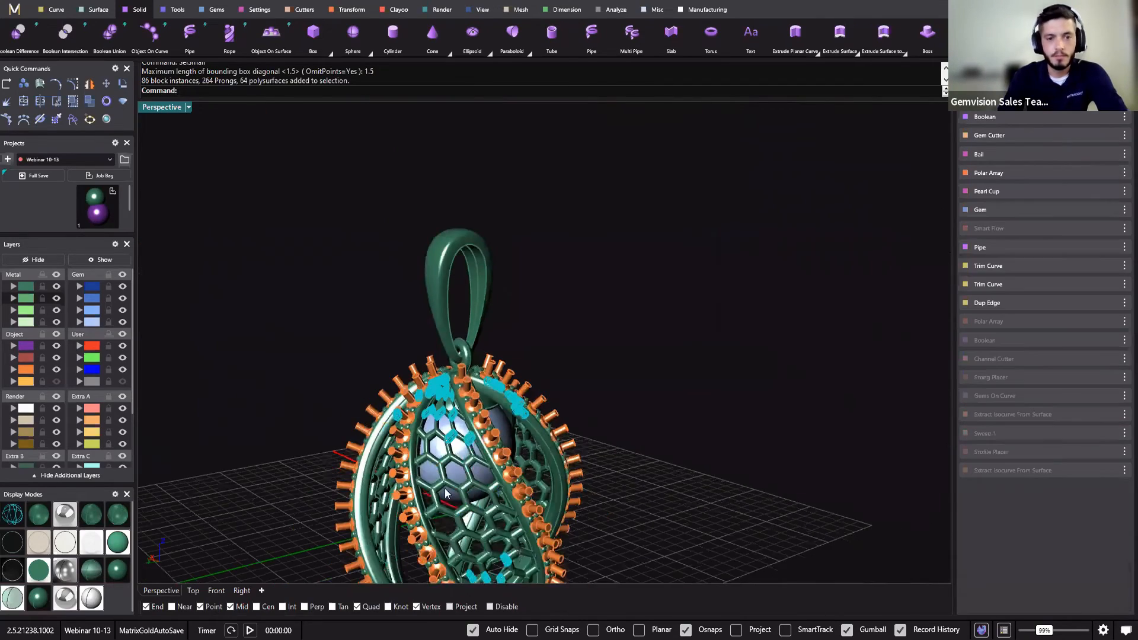
right_drag(446, 493, 591, 389)
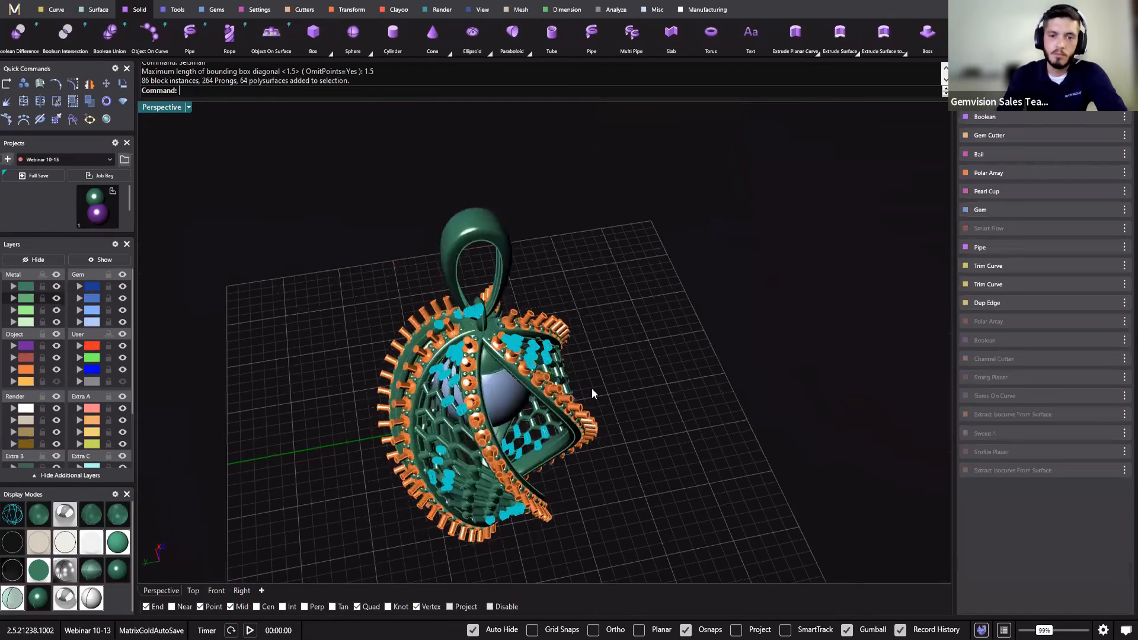
click(591, 388)
click(34, 261)
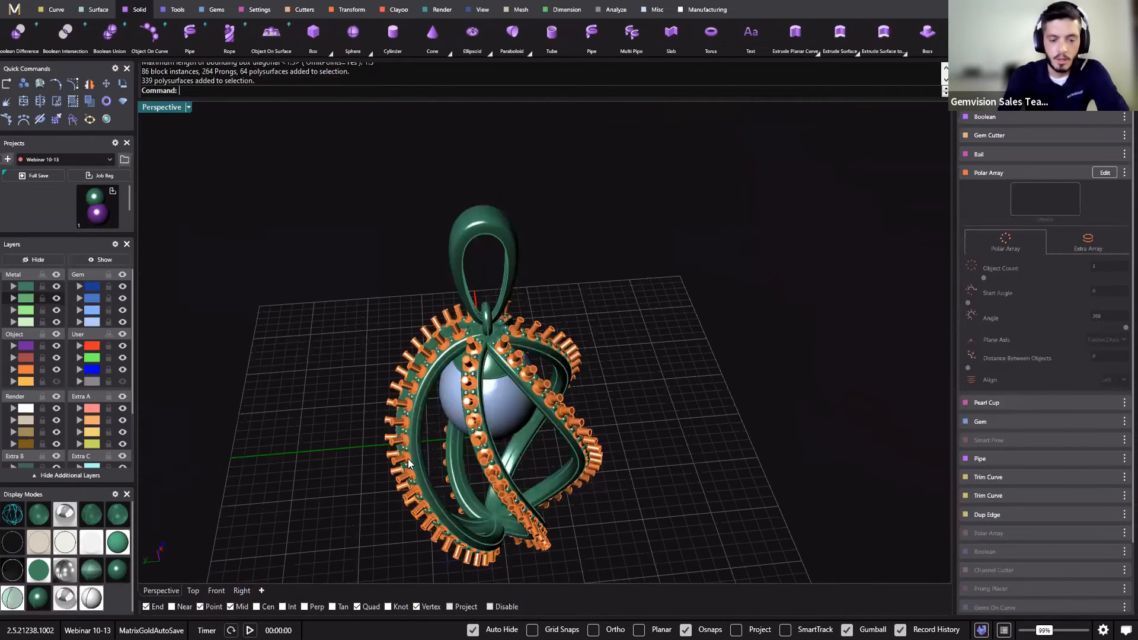
scroll(408, 459, up, 5)
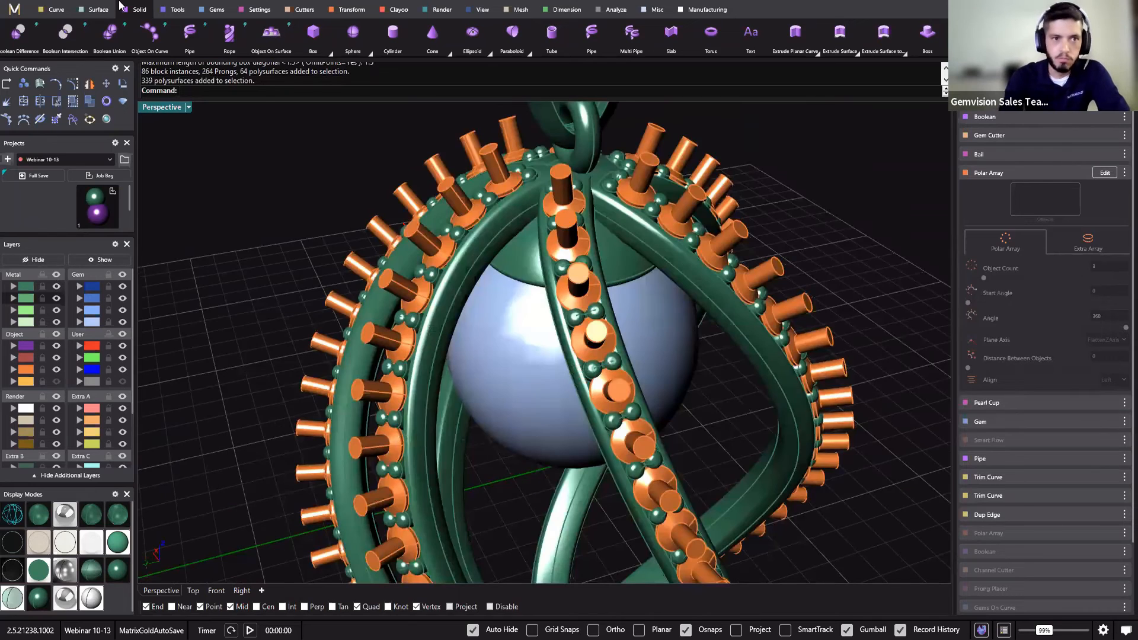
click(25, 43)
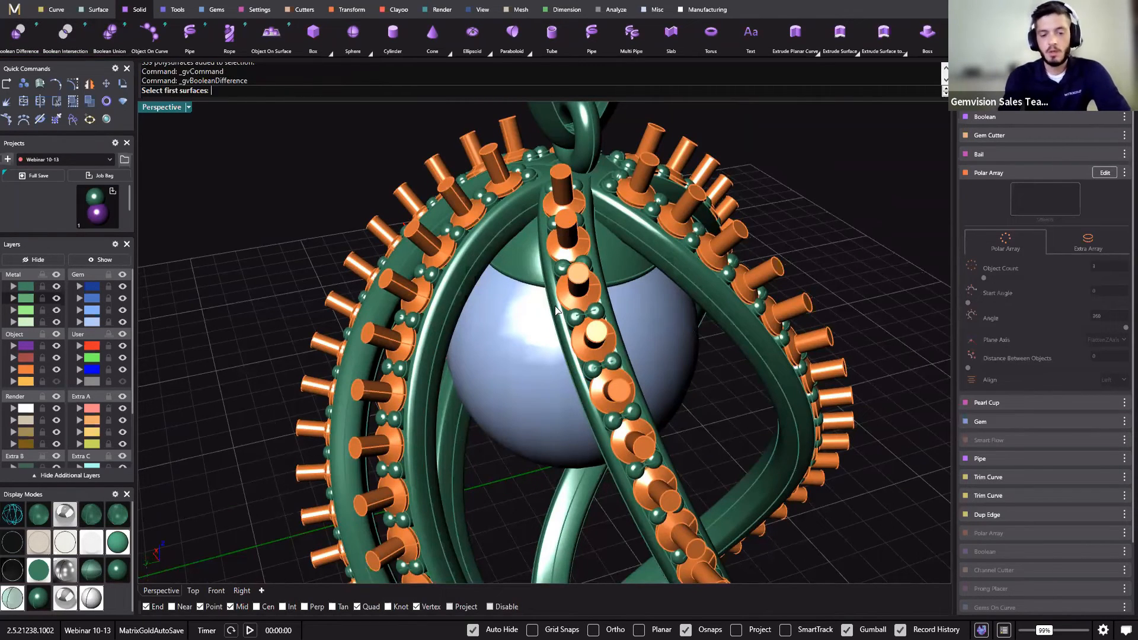
text(selsmall)
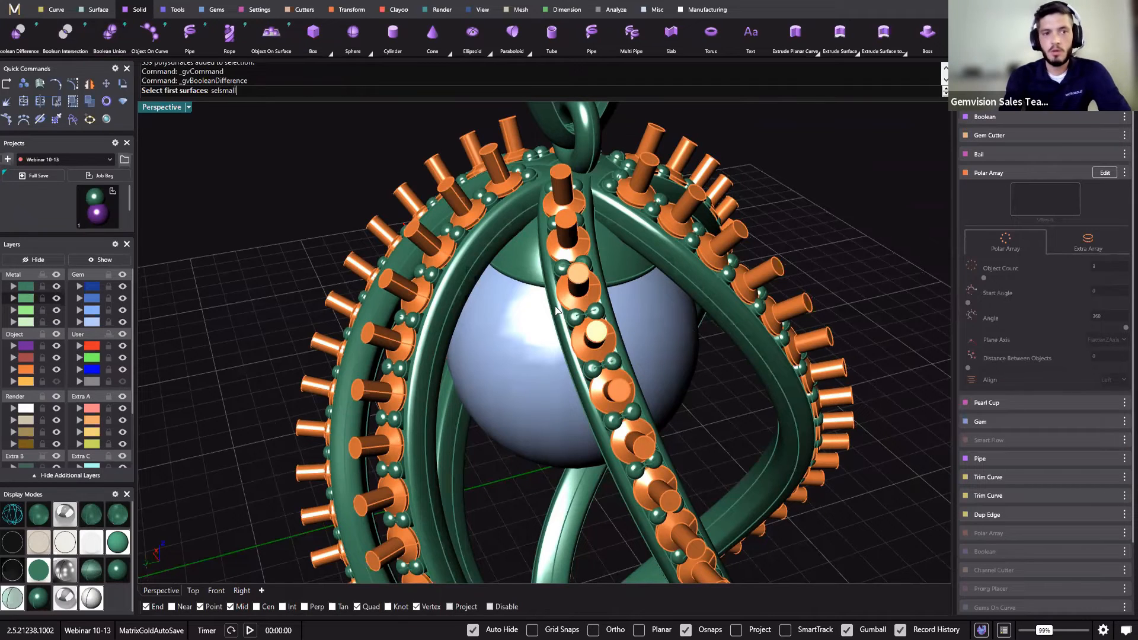
right_click(556, 309)
click(354, 195)
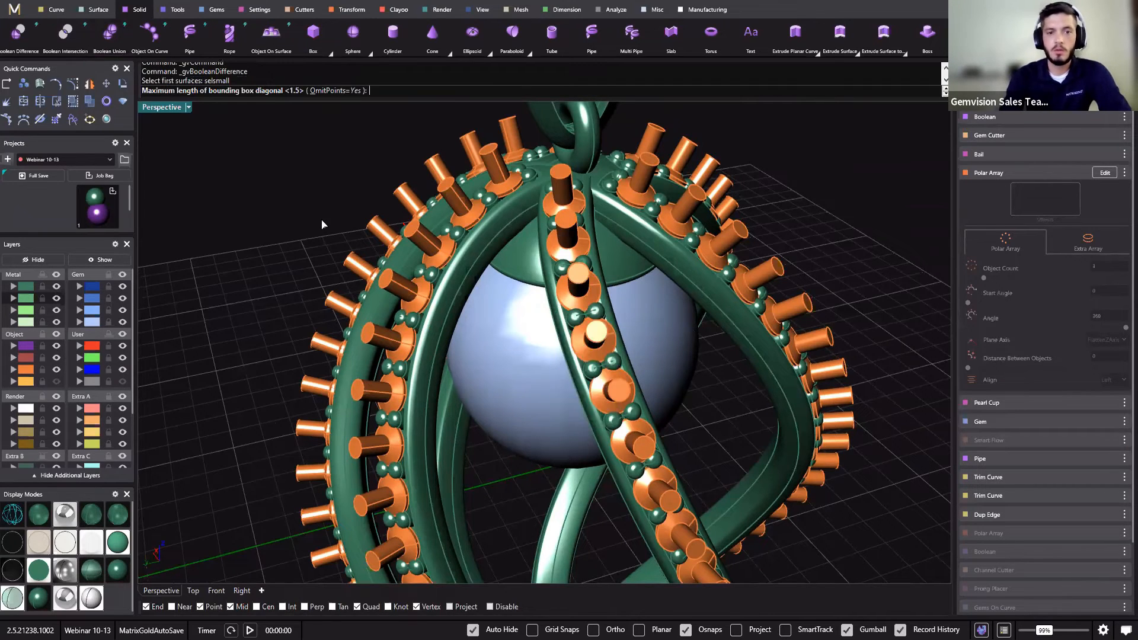
right_click(240, 185)
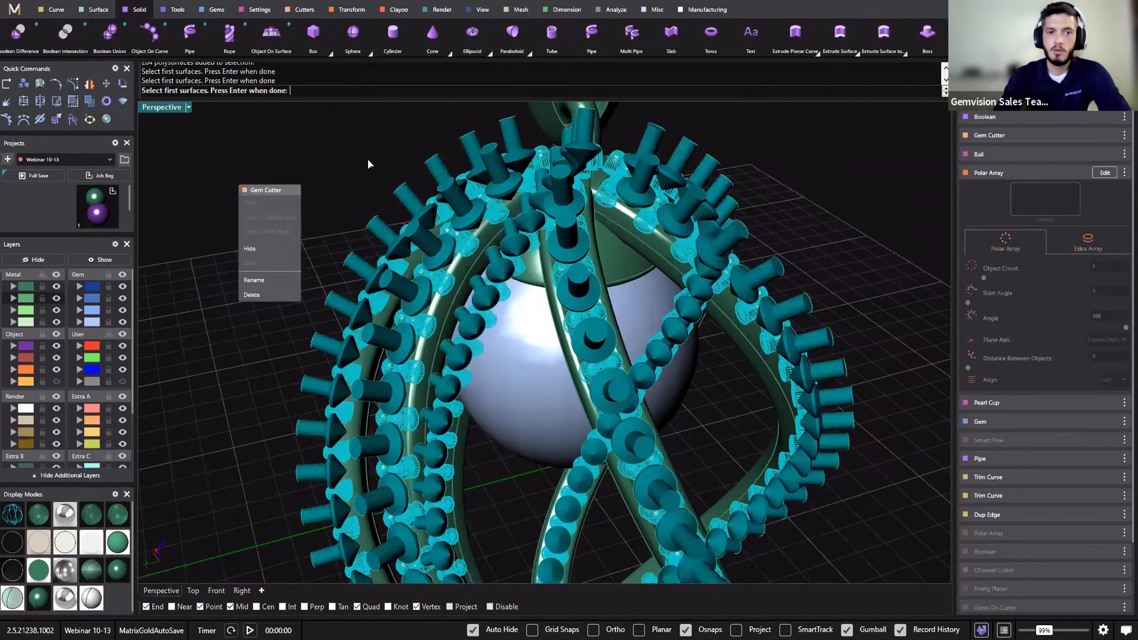
key(Return)
key(Escape)
key(Escape)
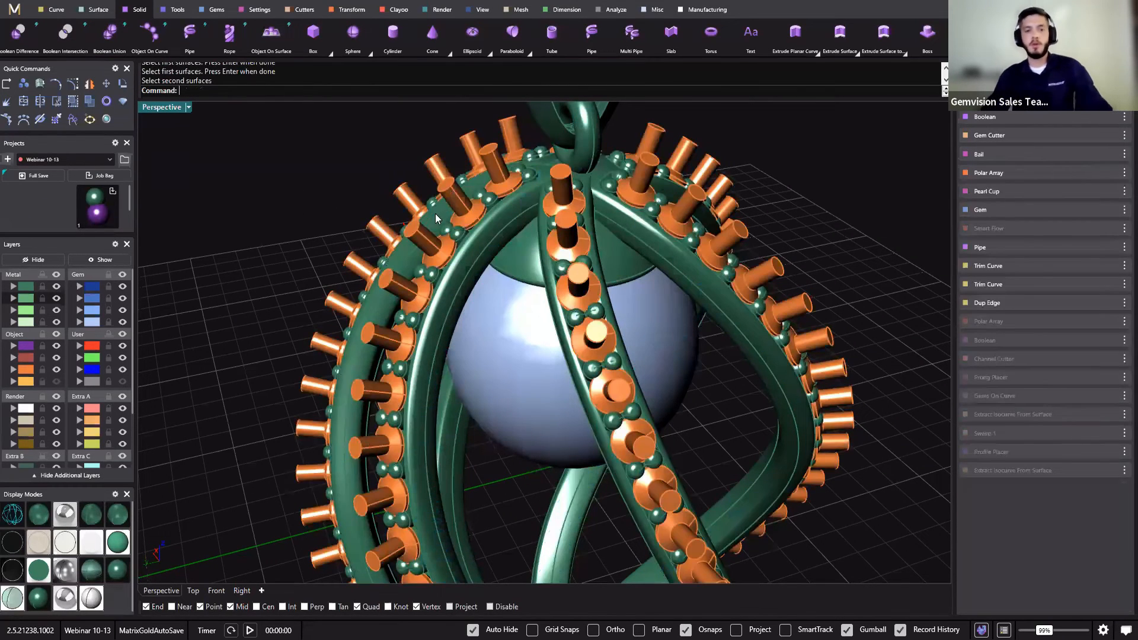
Select all small prongs and gems on the pendant with SelSmall, using a maximum bounding box diagonal of 1.5.
right_drag(315, 265, 334, 290)
shift+right_drag(363, 181, 391, 202)
scroll(563, 294, down, 7)
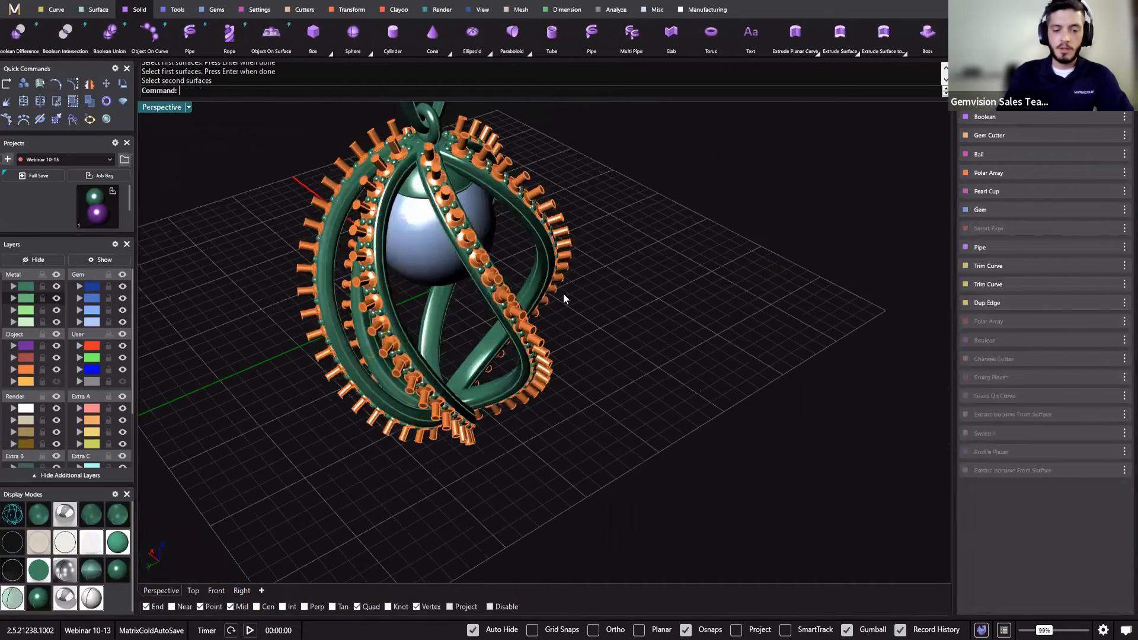
text(SelSmall)
key(Return)
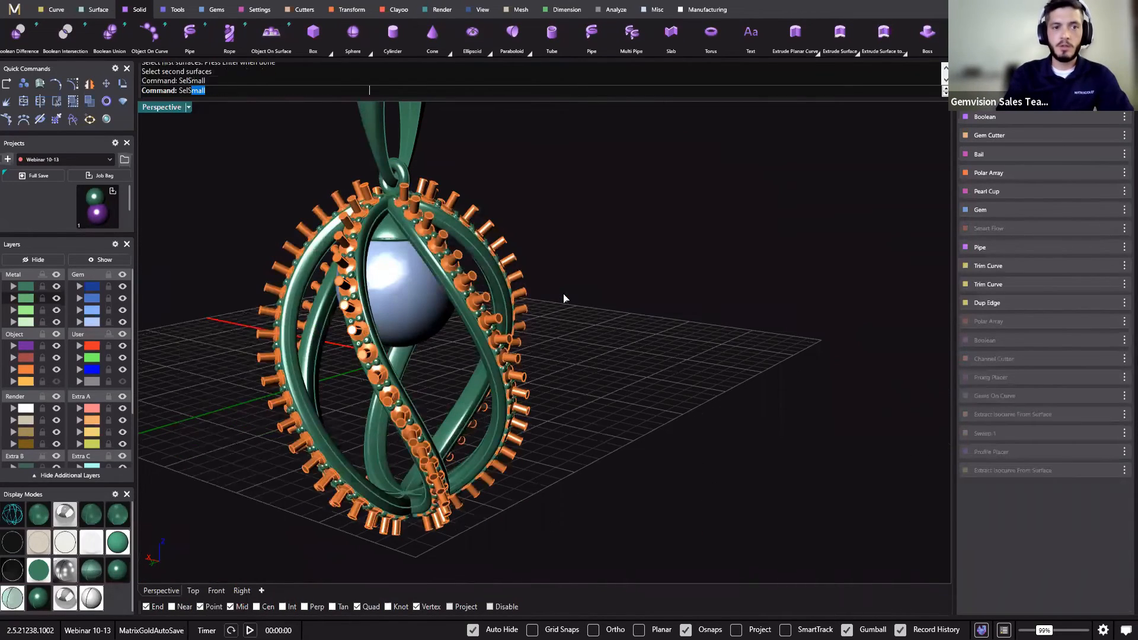
key(Return)
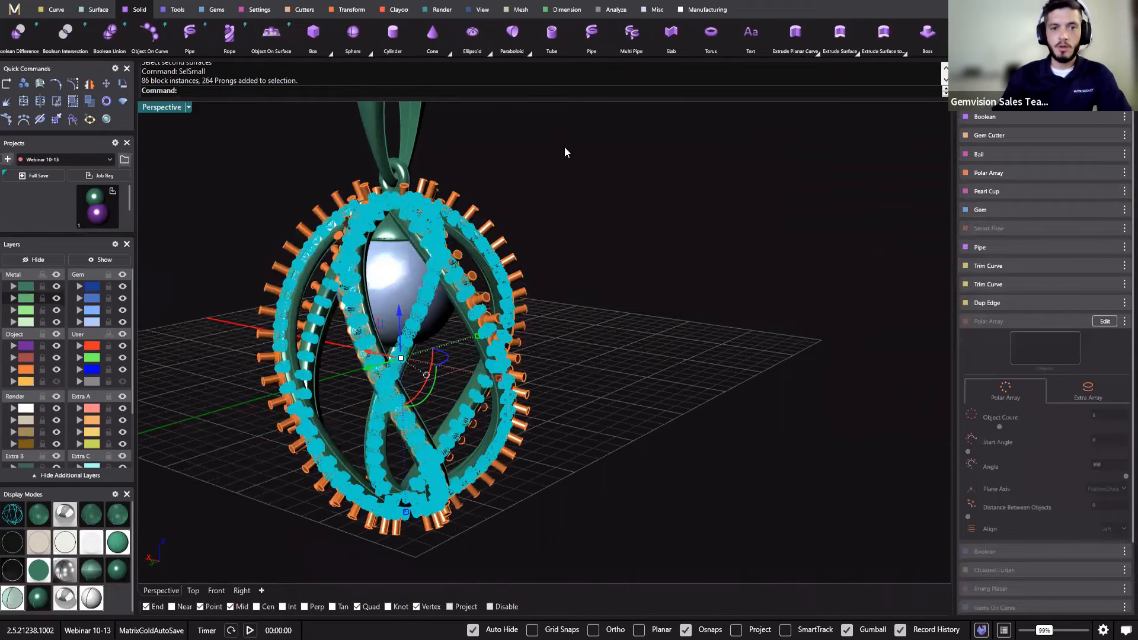
key(Return)
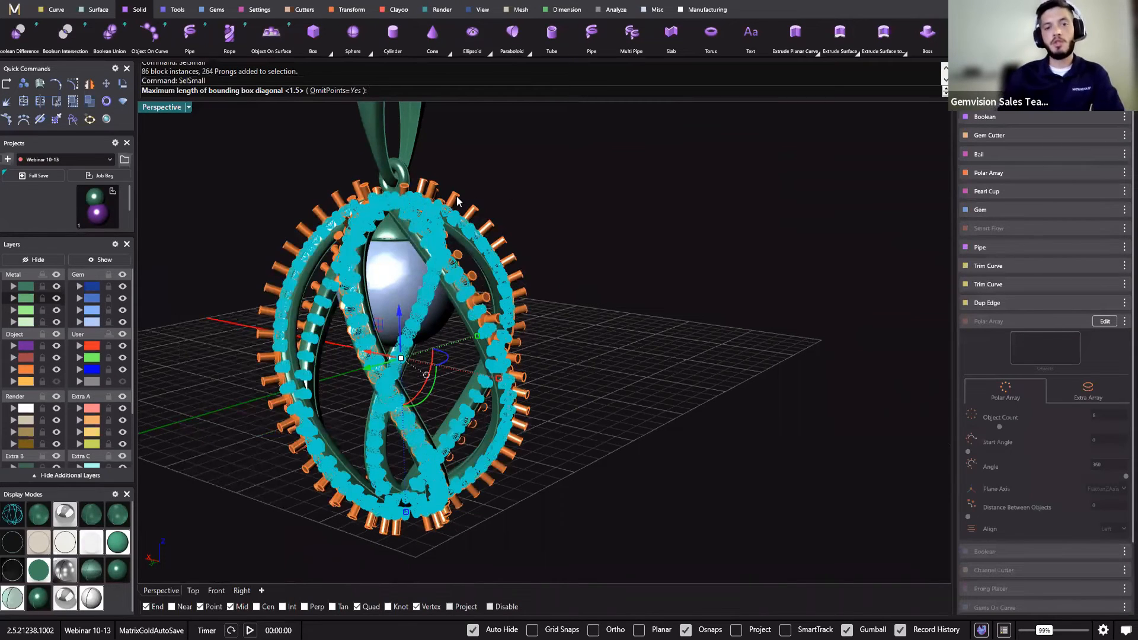
key(Escape)
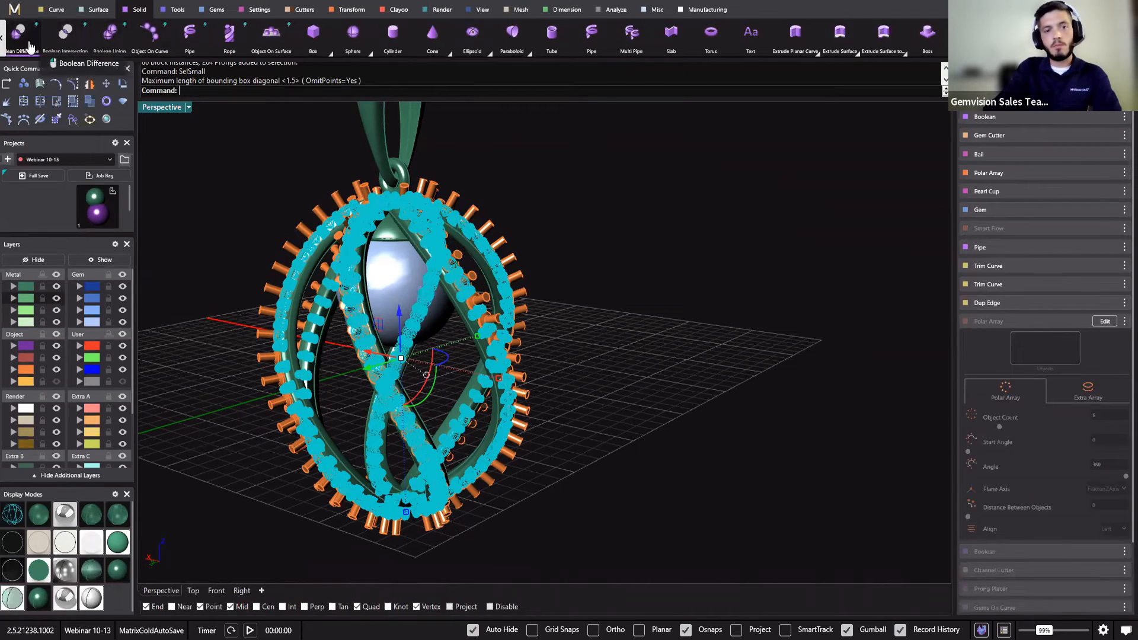
Remove the gems from the selection by hiding the dark blue gem layer, keeping only the prongs selected.
scroll(376, 408, up, 4)
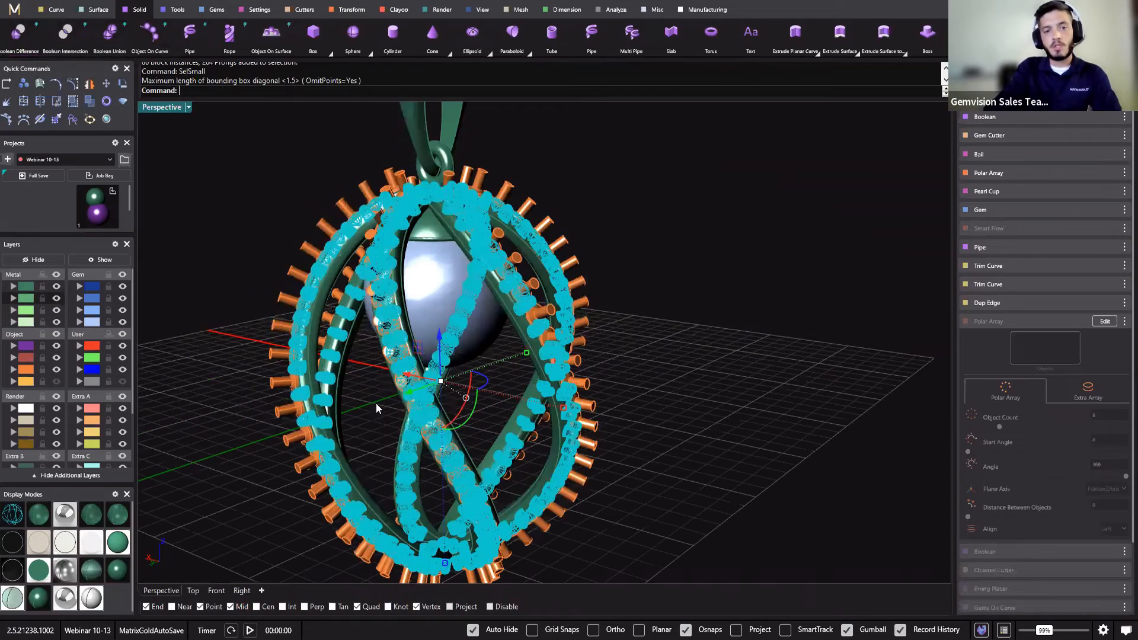
scroll(320, 338, up, 4)
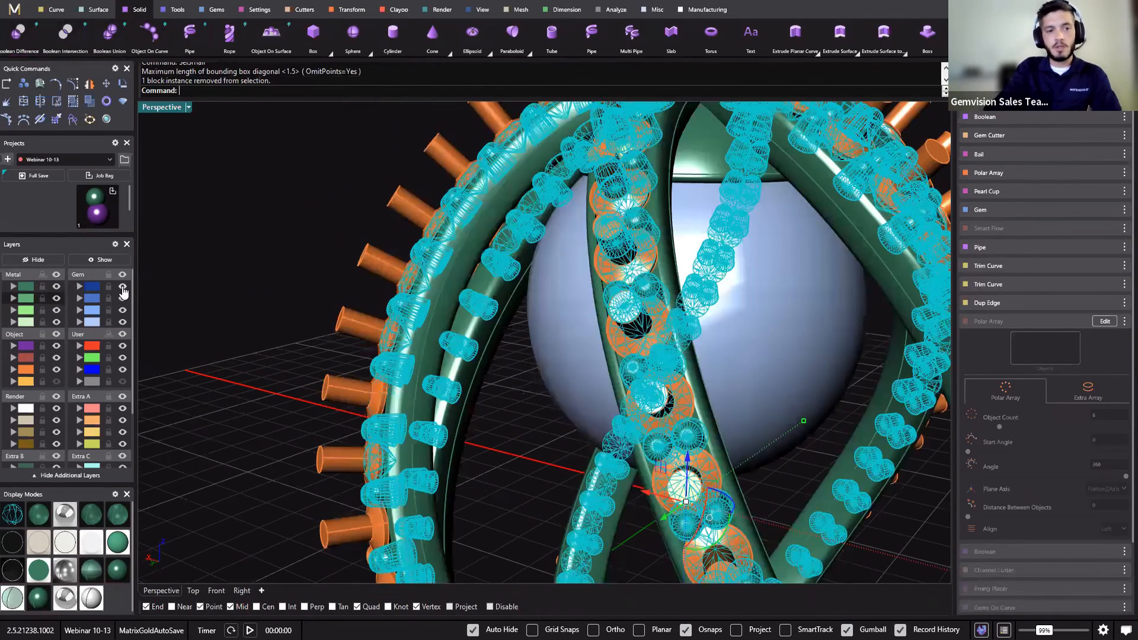
scroll(366, 357, down, 4)
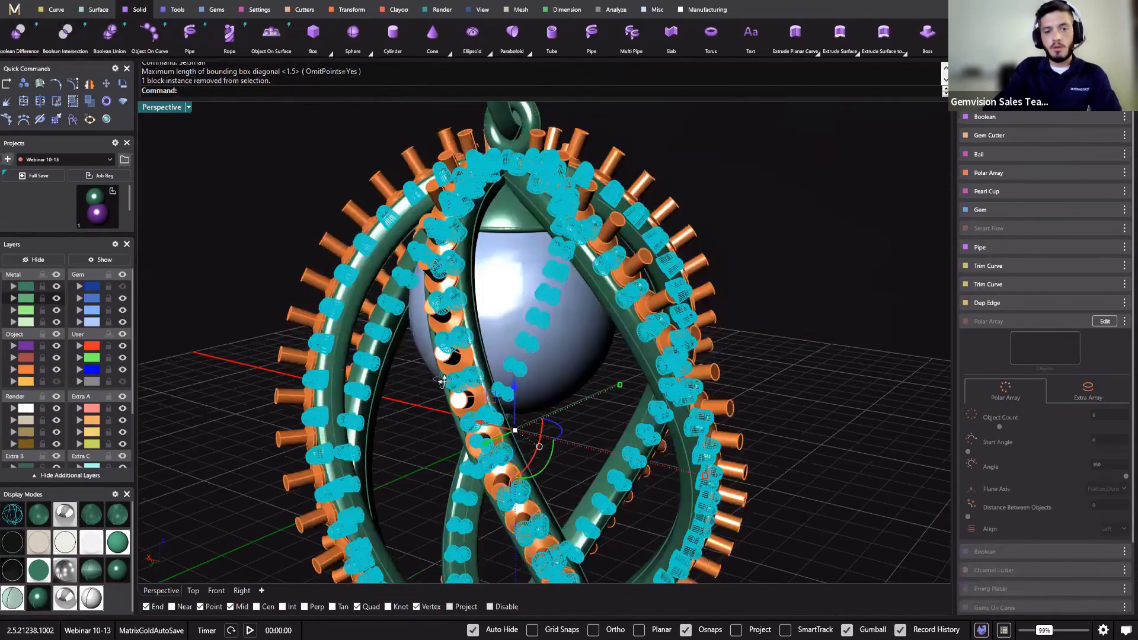
scroll(421, 408, down, 4)
right_drag(536, 399, 453, 385)
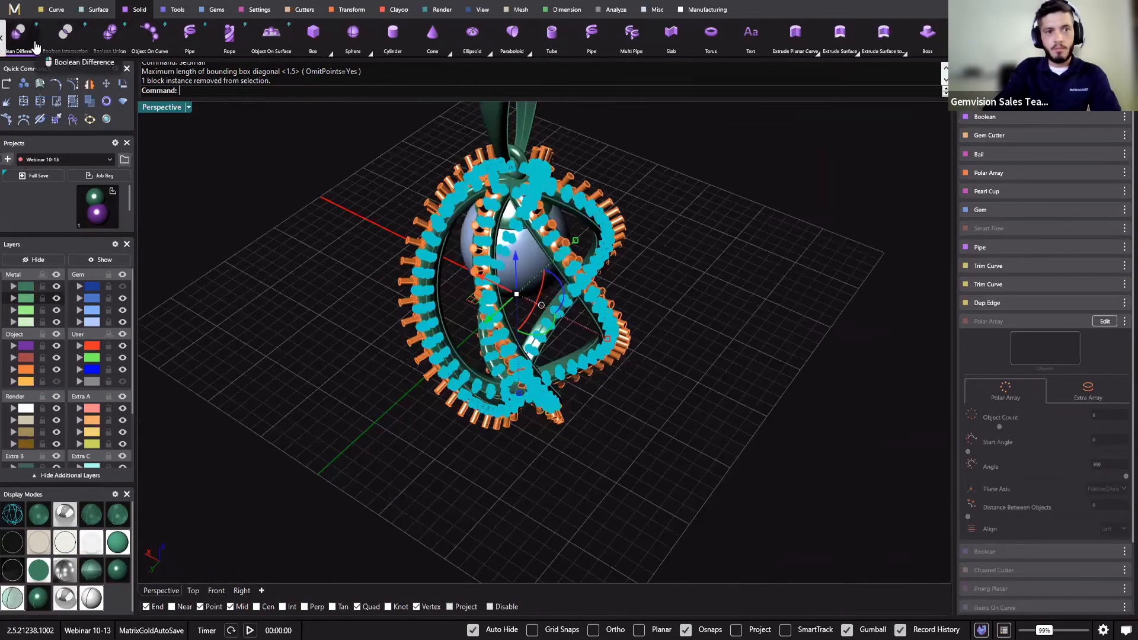
Subtract the orange gem cutters from the selected prongs with a Boolean Difference.
click(415, 227)
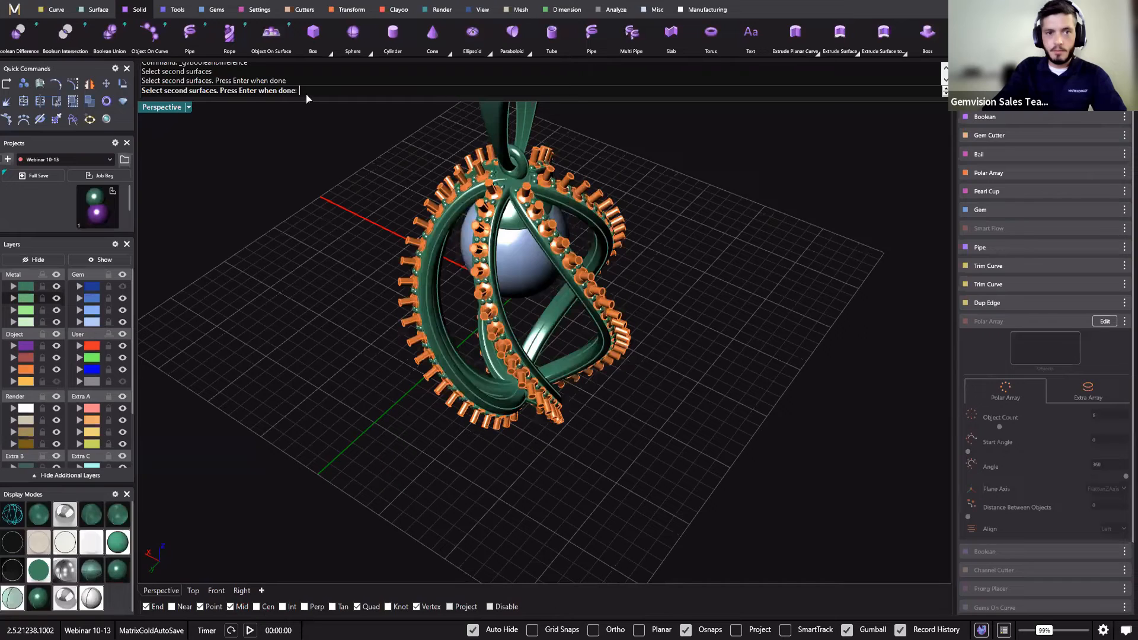
key(Return)
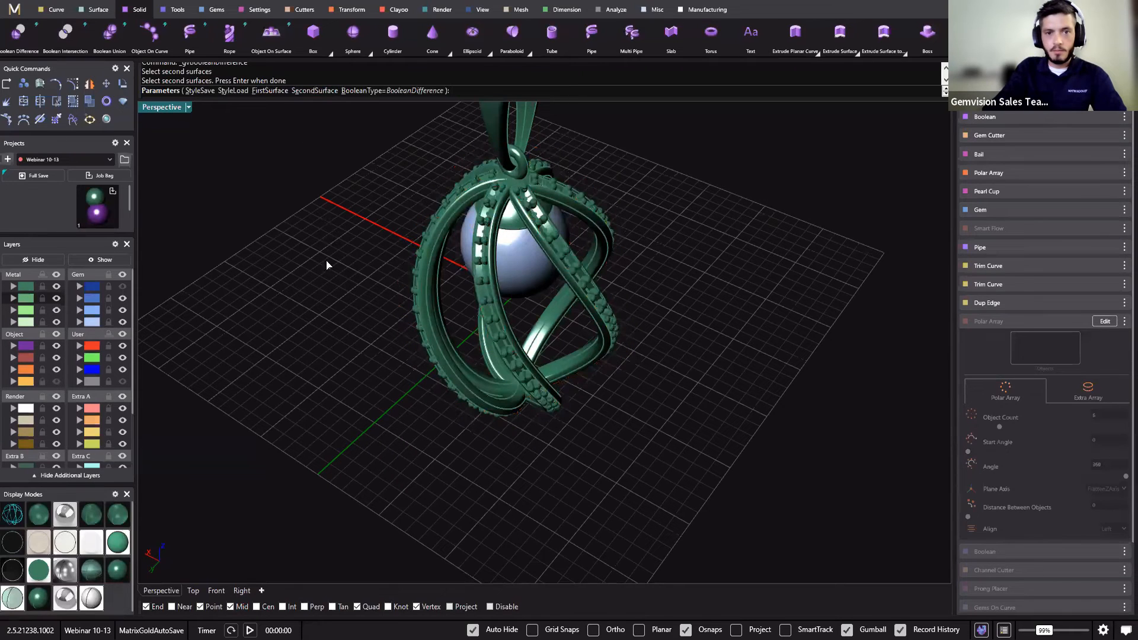
right_drag(363, 432, 690, 415)
right_drag(380, 450, 594, 401)
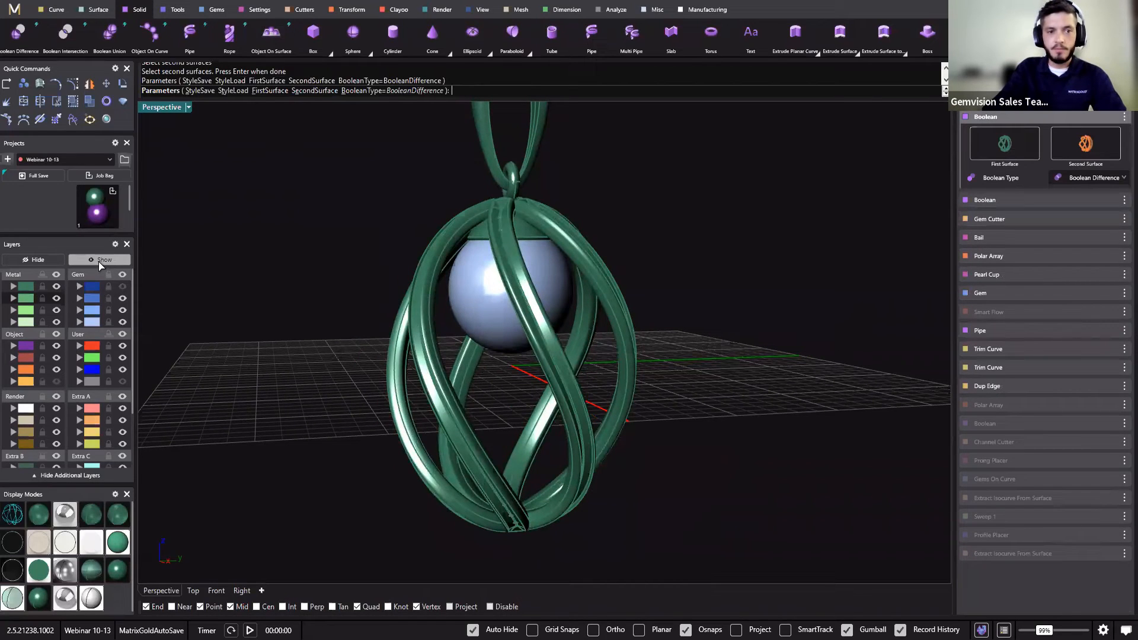
key(Return)
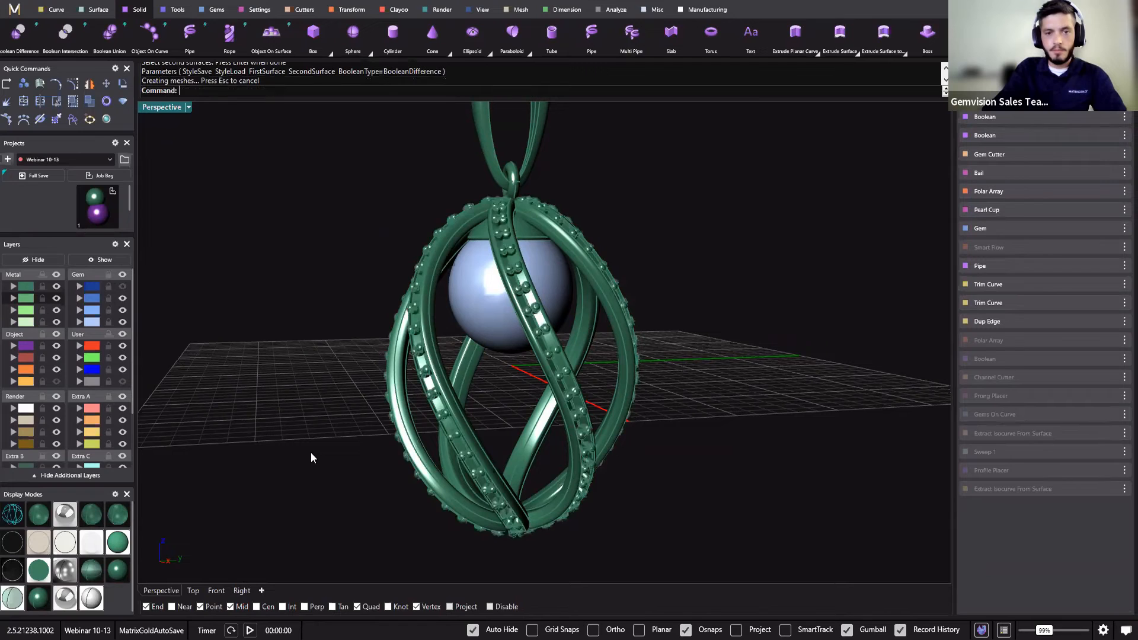
Make the dark blue gem layer visible again and open Render Studio.
click(122, 287)
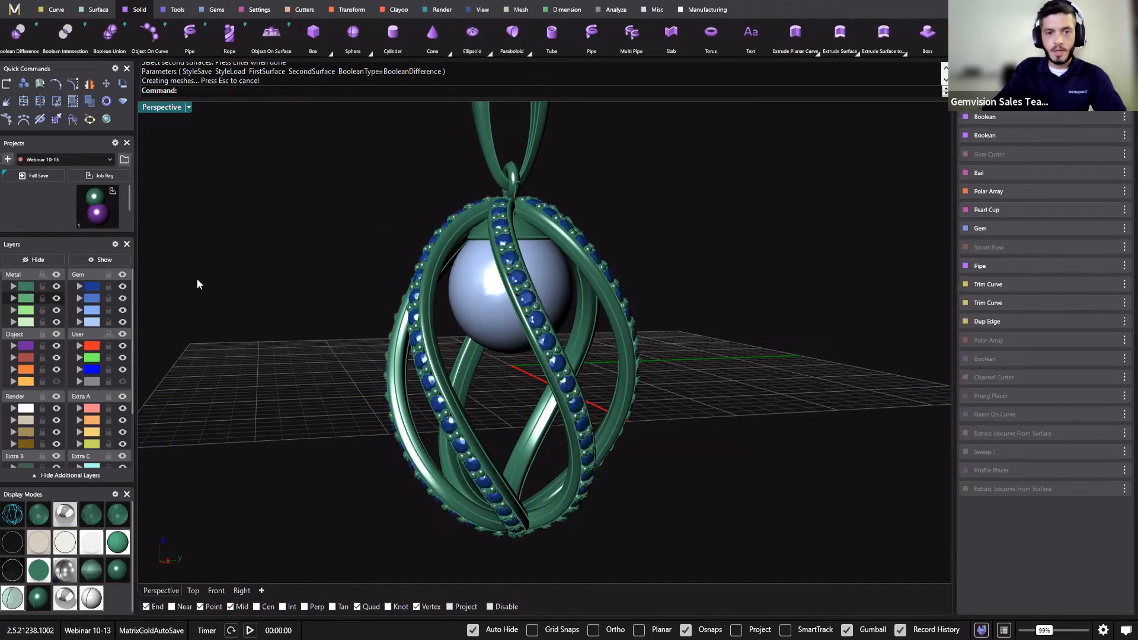
right_drag(328, 248, 379, 279)
scroll(371, 287, down, 4)
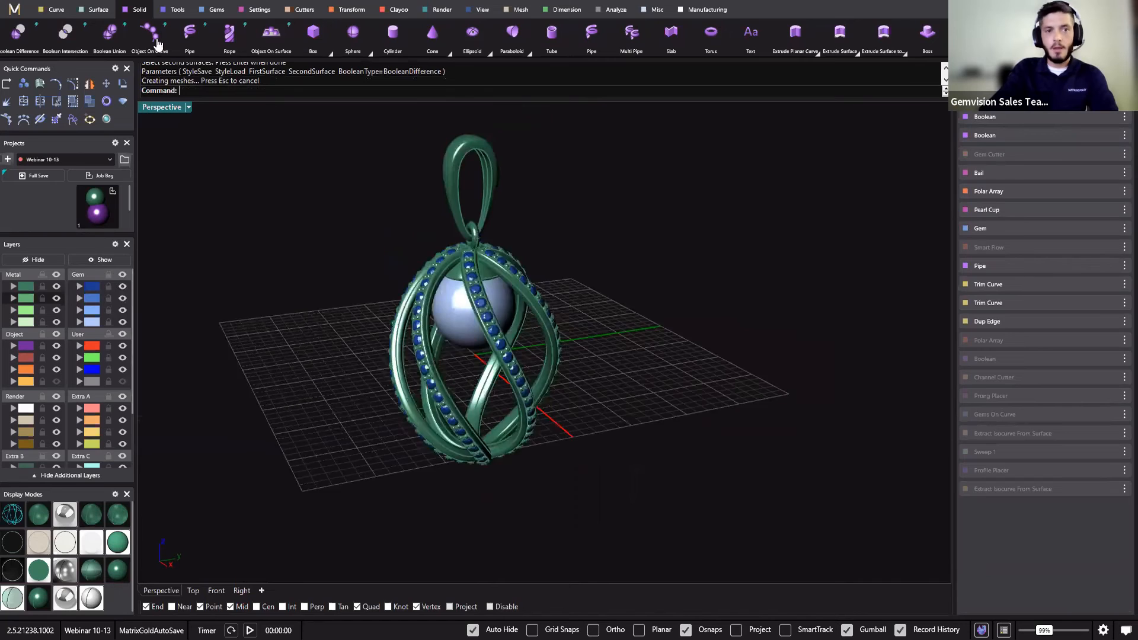
click(437, 13)
click(16, 41)
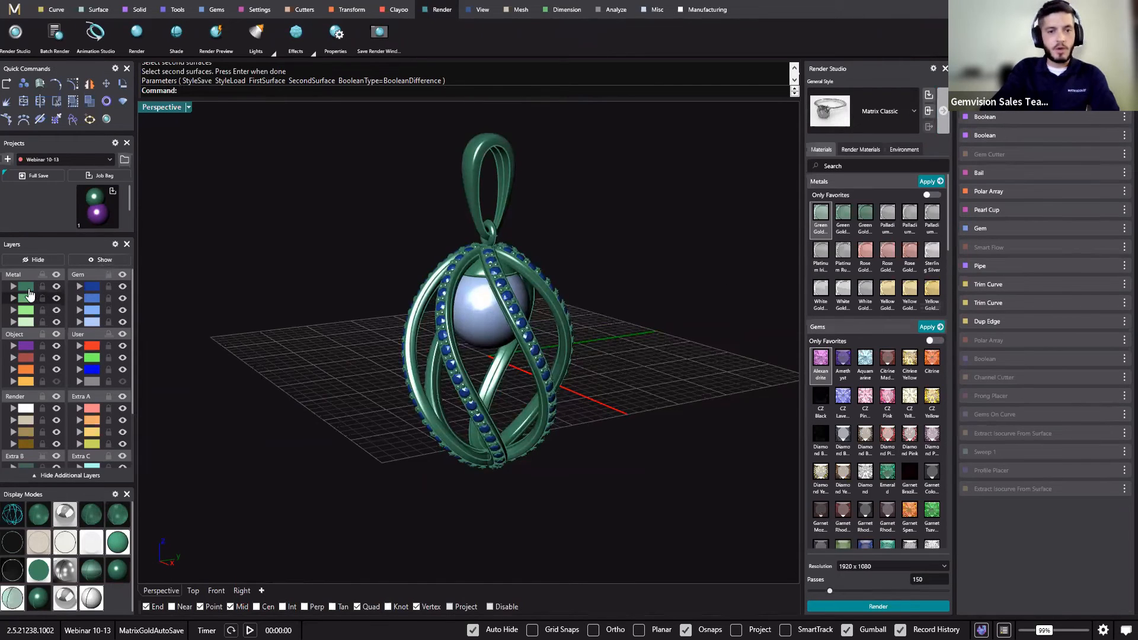
Clear the selection and show the hidden honeycomb pieces of the pendant again.
click(29, 295)
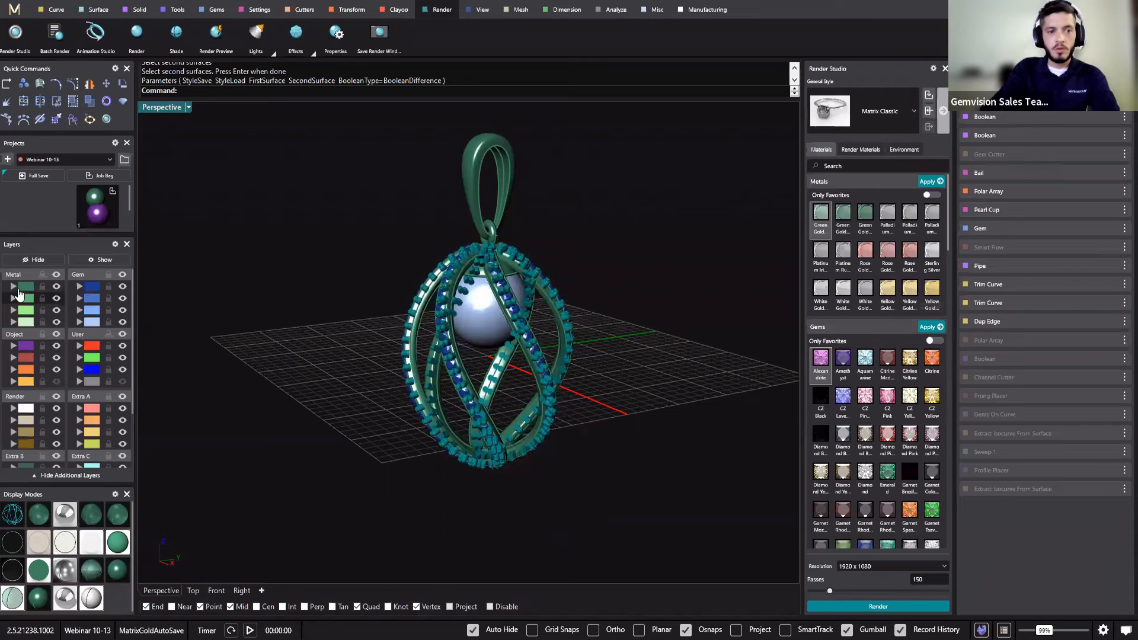
click(513, 287)
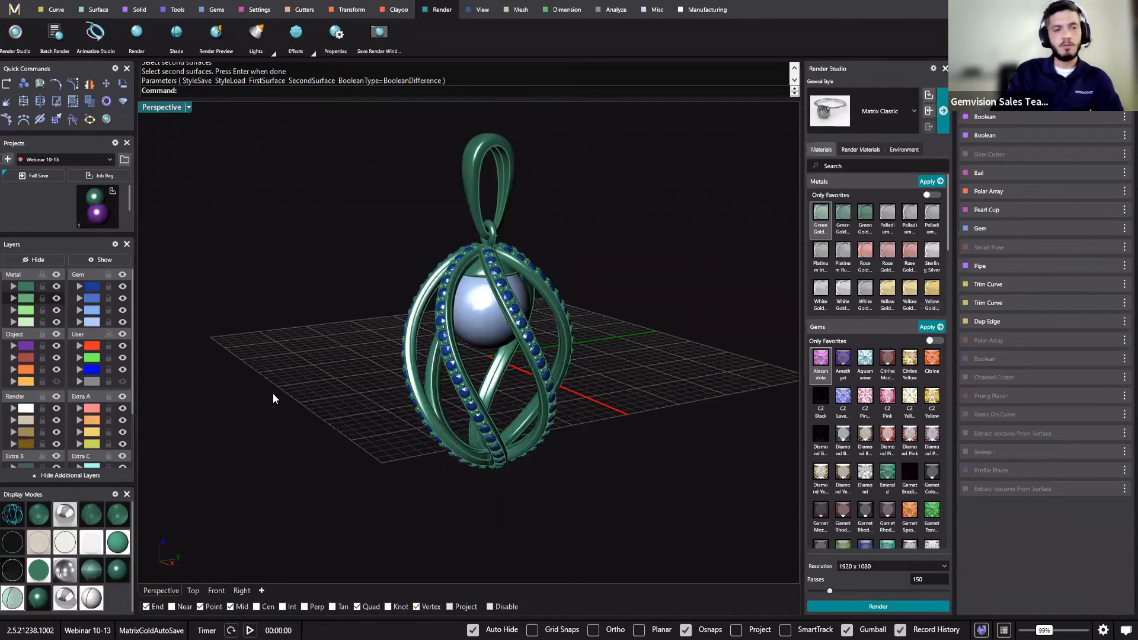
click(106, 259)
right_drag(373, 300, 373, 380)
Select all metal parts of the pendant by layer and apply the second Rose Gold user material to them.
right_click(31, 288)
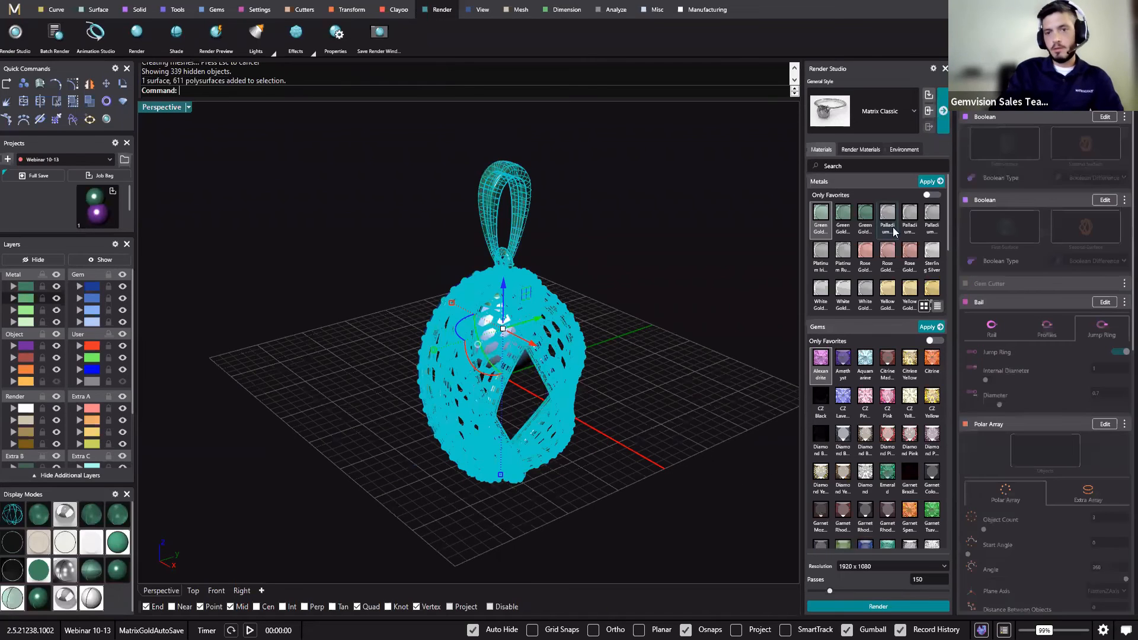
click(818, 182)
click(819, 199)
click(825, 217)
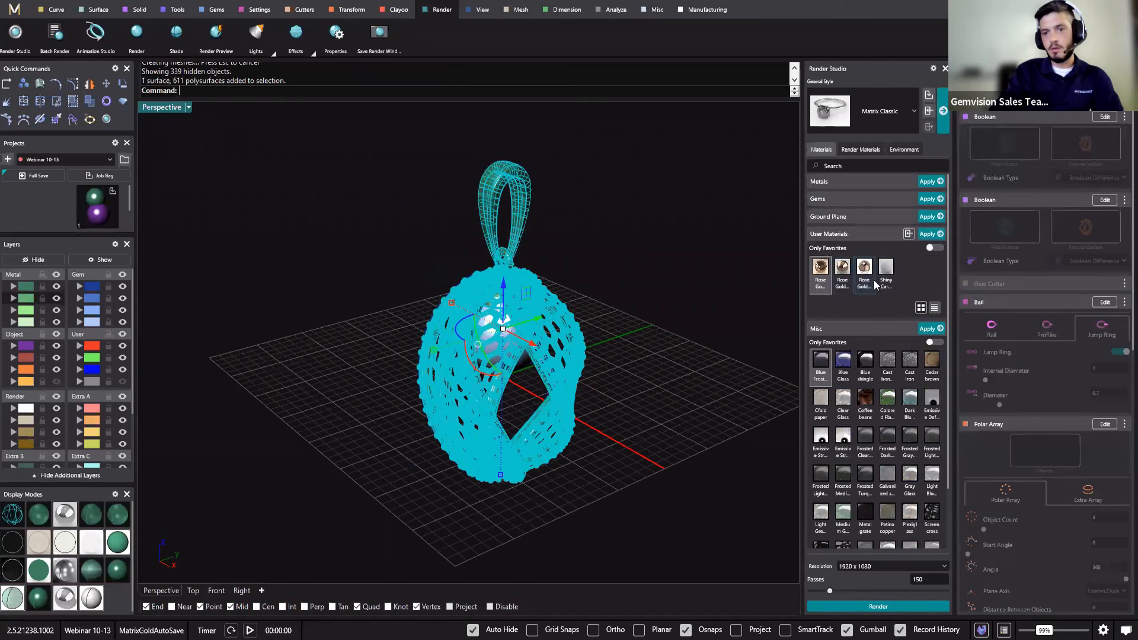
click(841, 284)
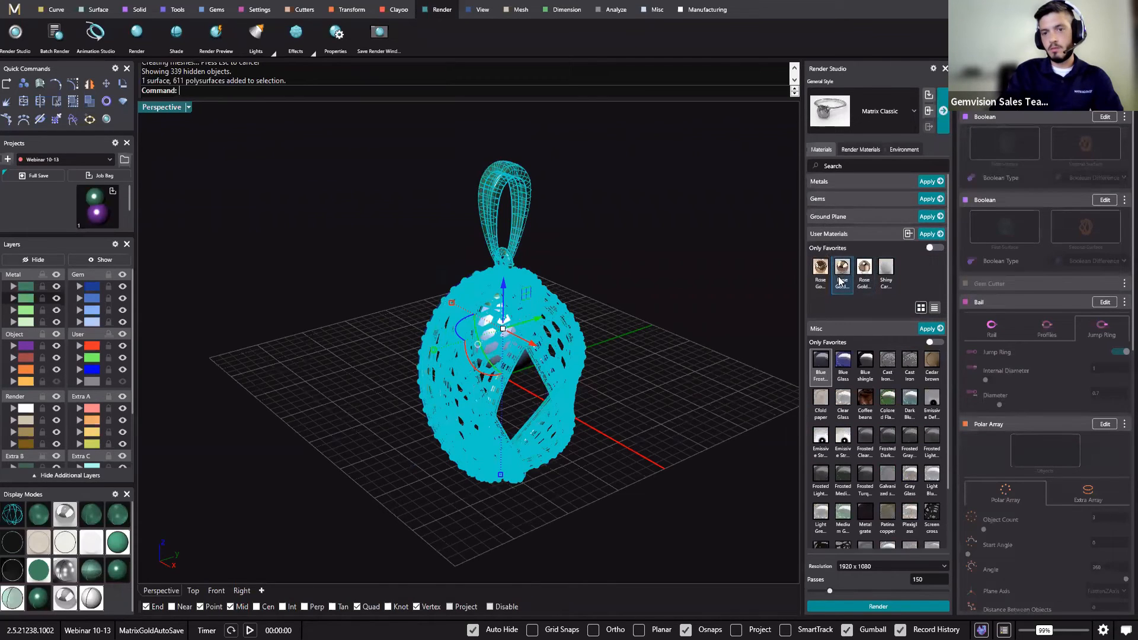
click(928, 235)
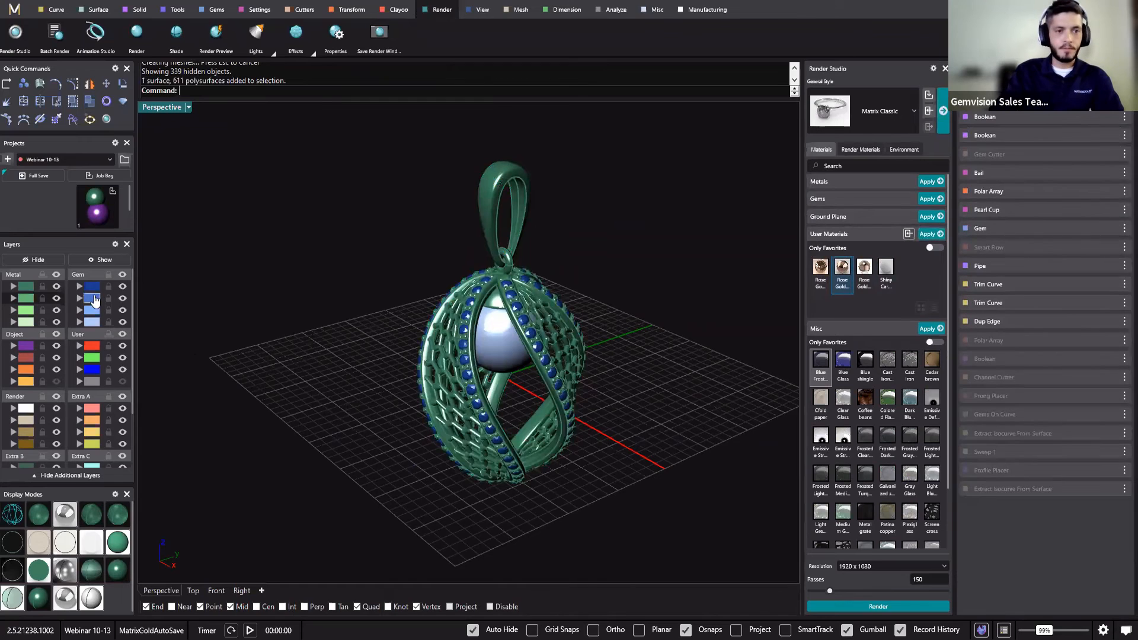
Select all accent stones on the dark blue gem layer and apply the Diamond gem material to them.
click(93, 287)
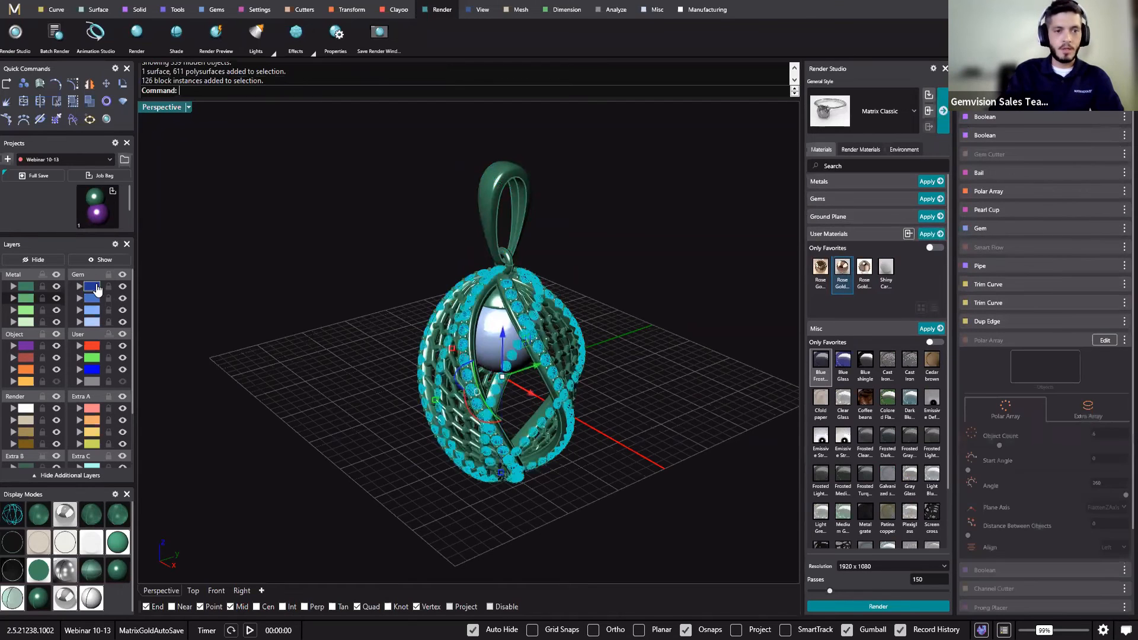
click(821, 201)
scroll(871, 289, down, 2)
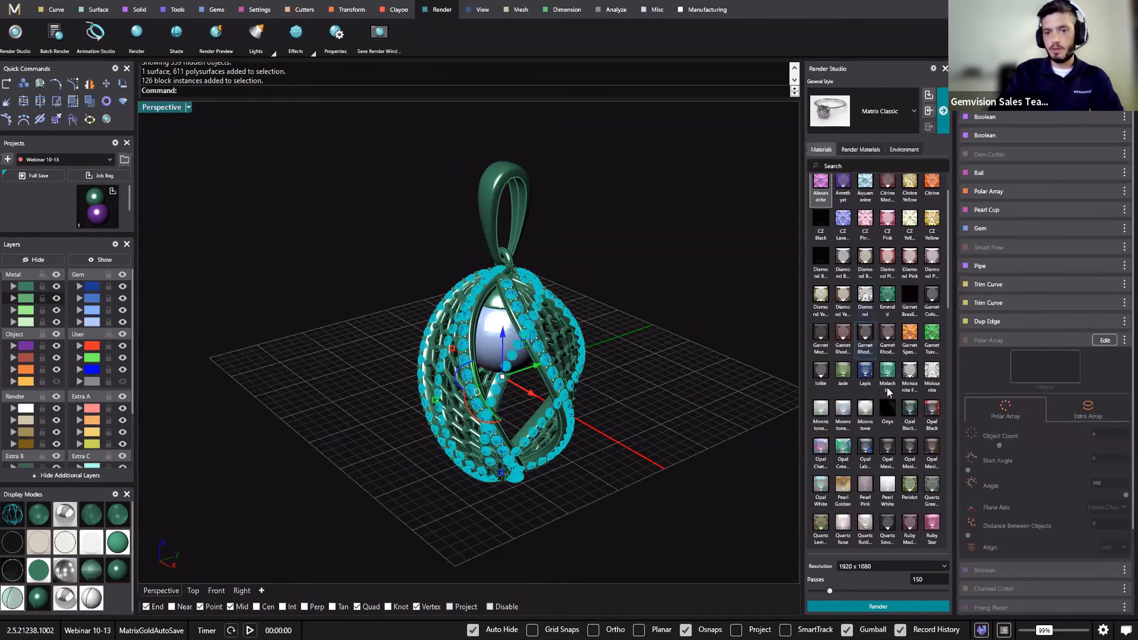
click(866, 294)
scroll(868, 294, up, 1)
click(929, 199)
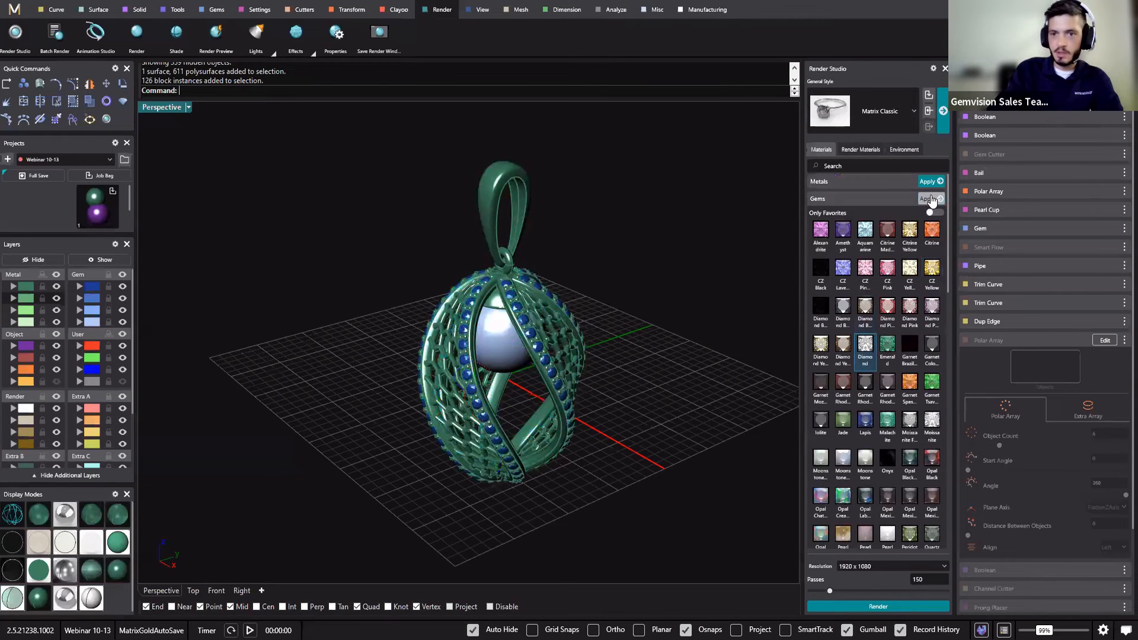
Select the central pearl and apply the Pearl Pink gem material to it.
click(497, 350)
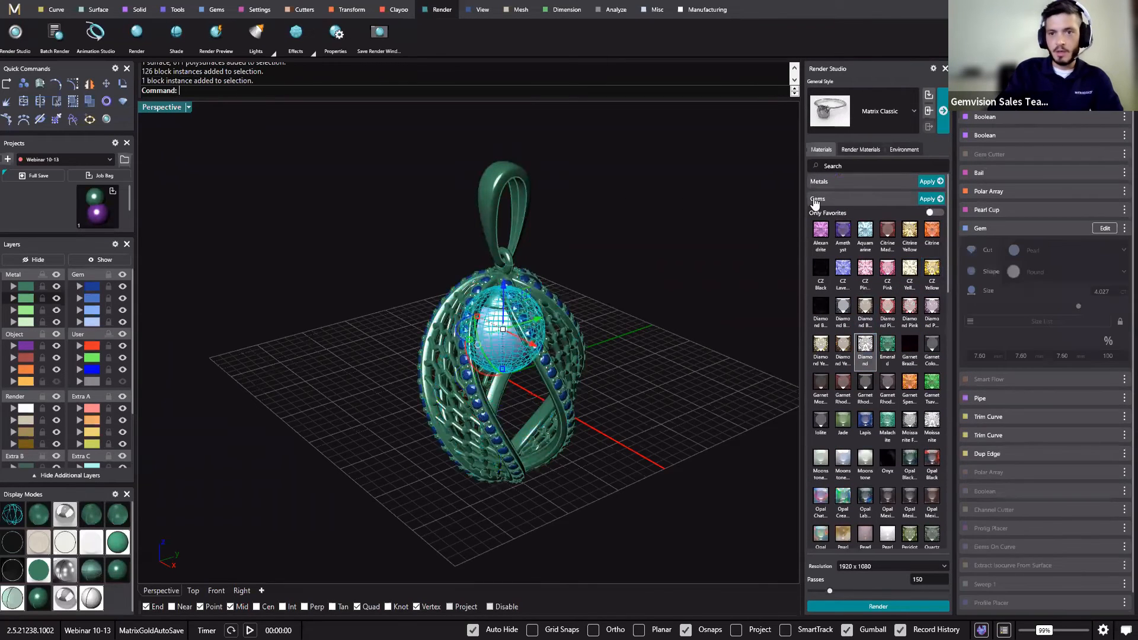
scroll(872, 332, down, 2)
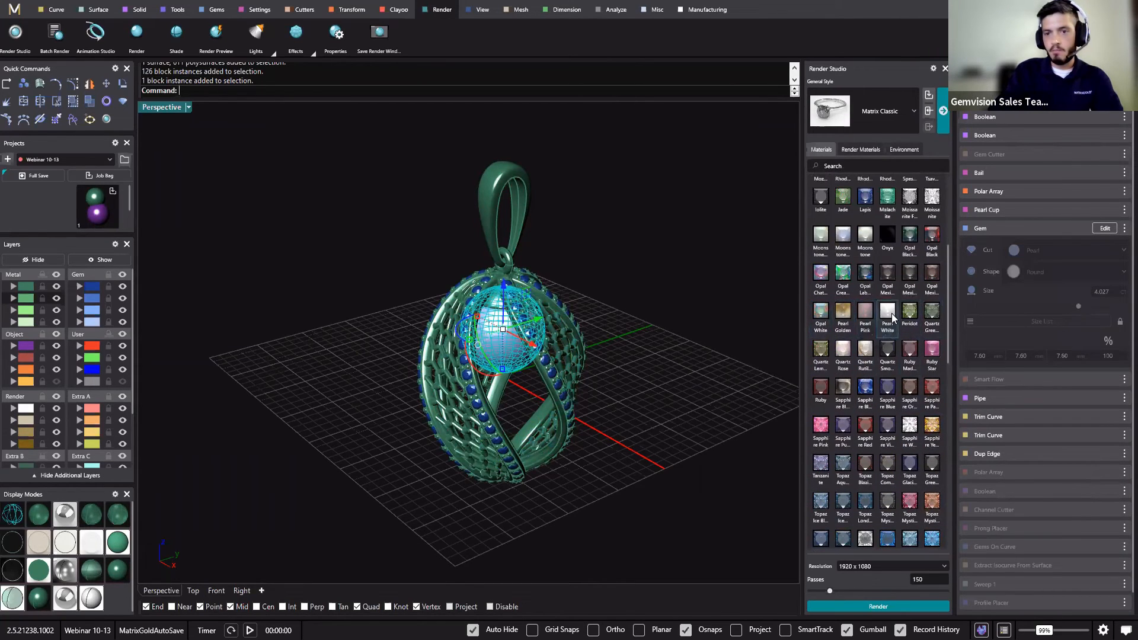
click(862, 320)
scroll(891, 288, up, 5)
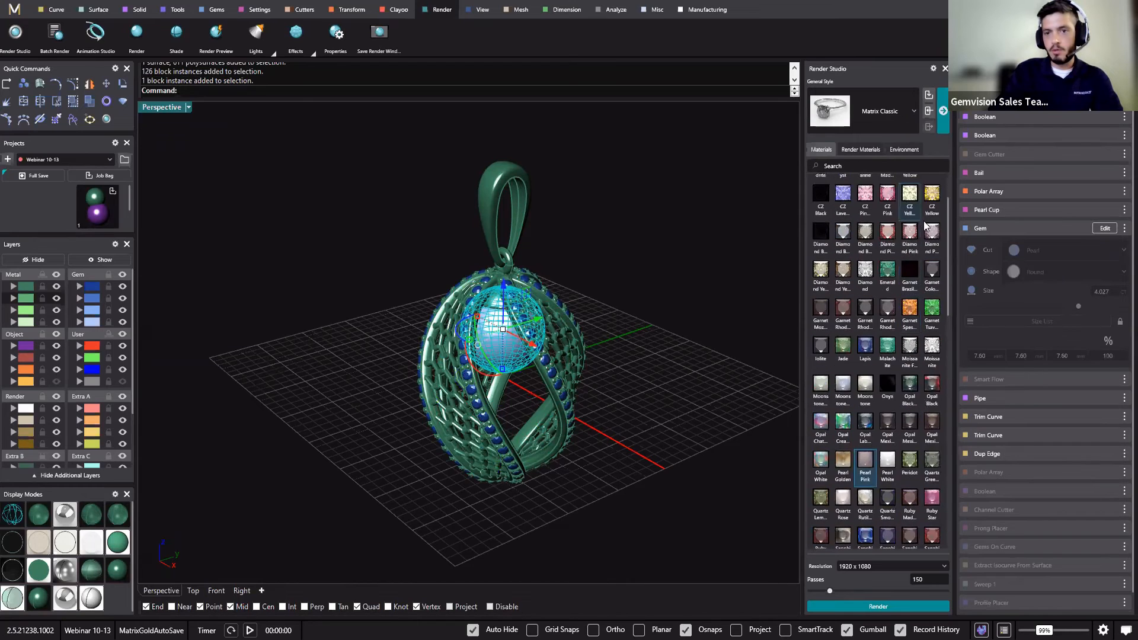
click(929, 199)
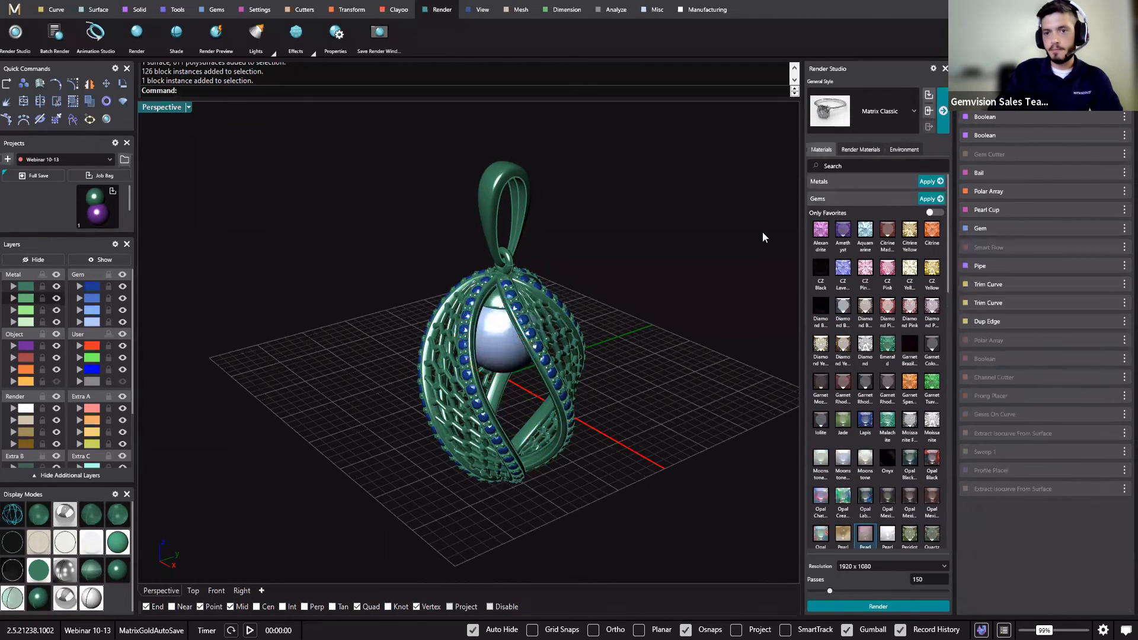
Browse the Ground Plane materials and apply the "Shiny Car..." material to the ground plane.
click(821, 200)
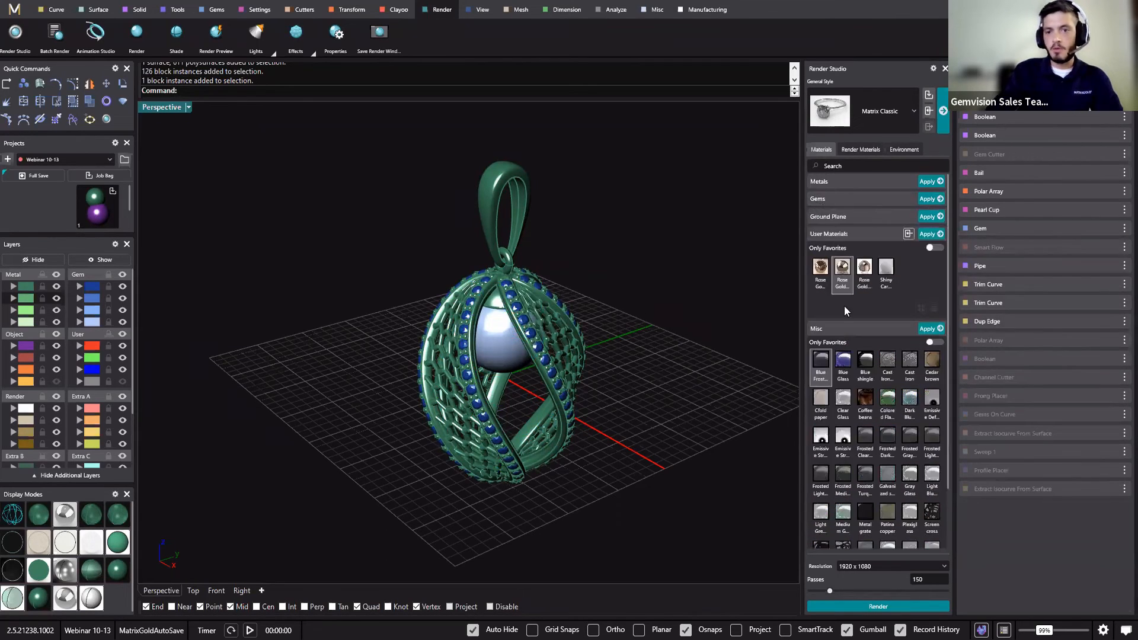
click(819, 237)
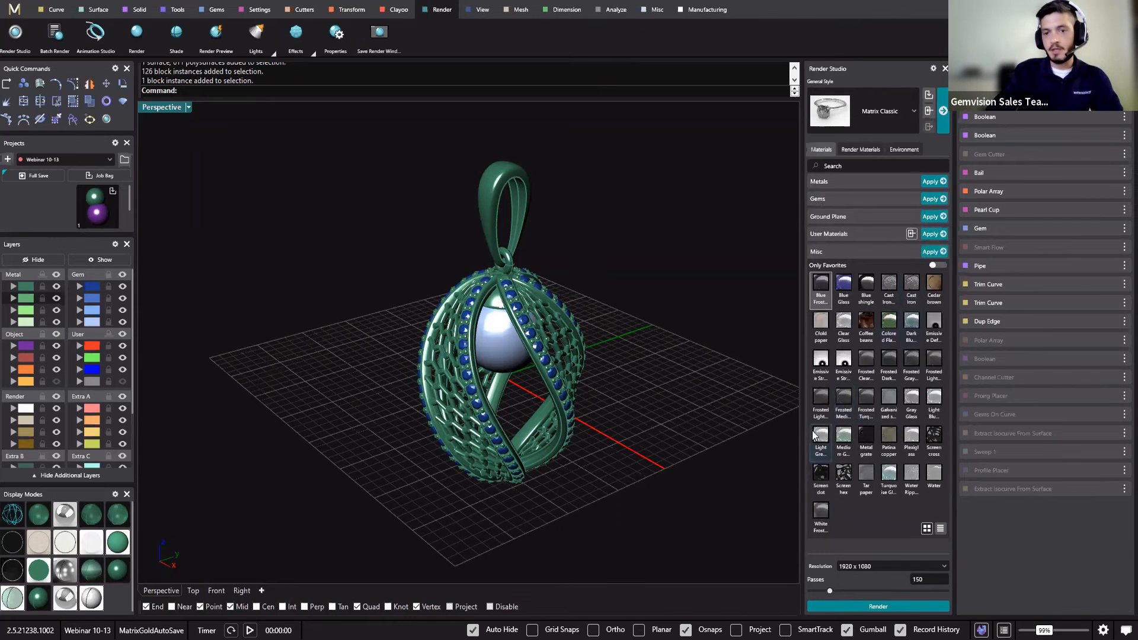
click(821, 253)
click(822, 217)
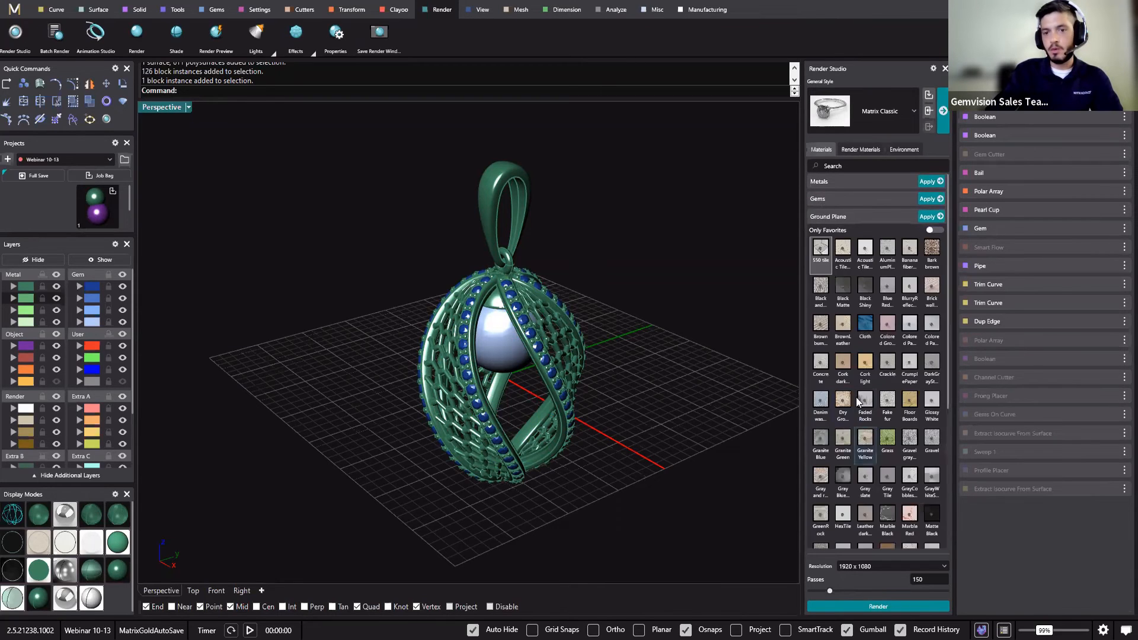
scroll(877, 356, down, 3)
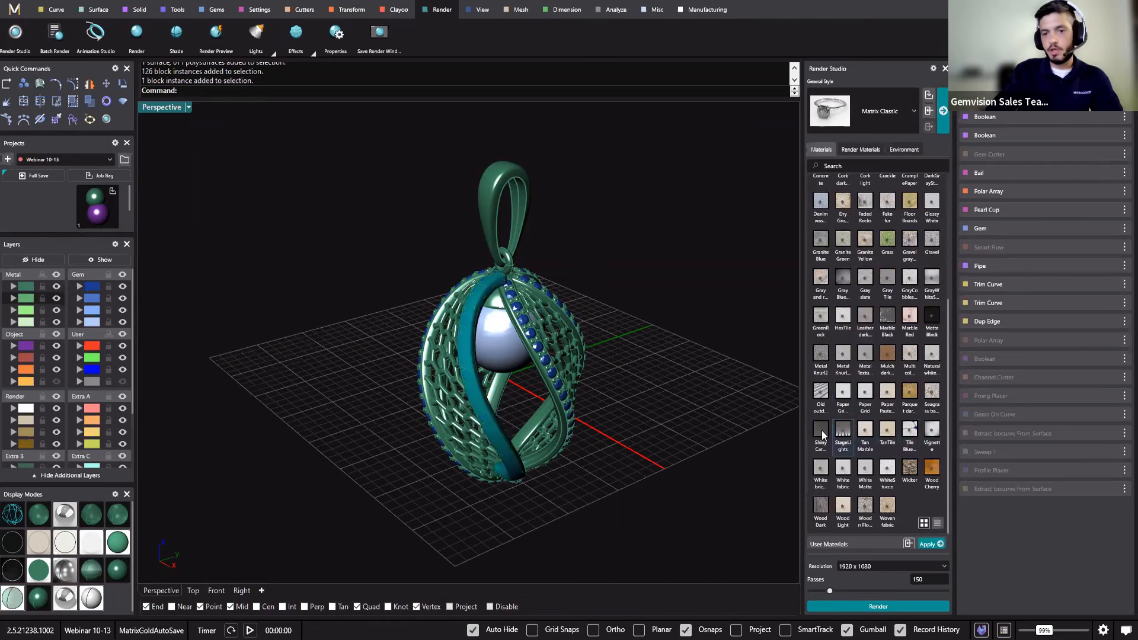
scroll(906, 296, up, 5)
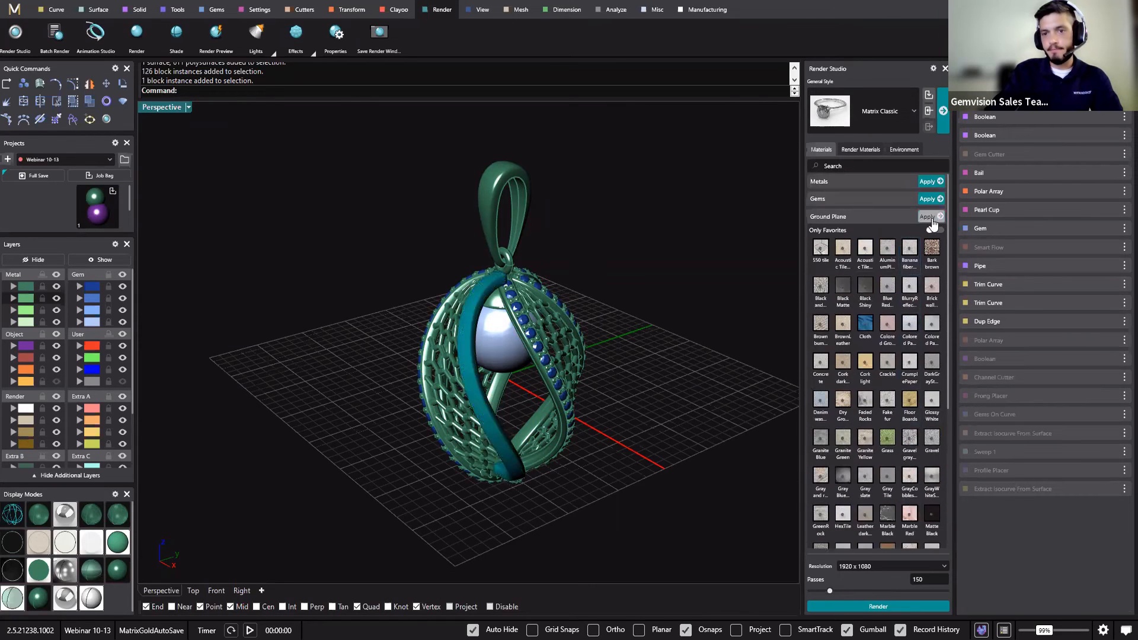
Reframe the pendant and set the Perspective viewport to Raytraced display mode.
shift+right_drag(674, 307, 652, 346)
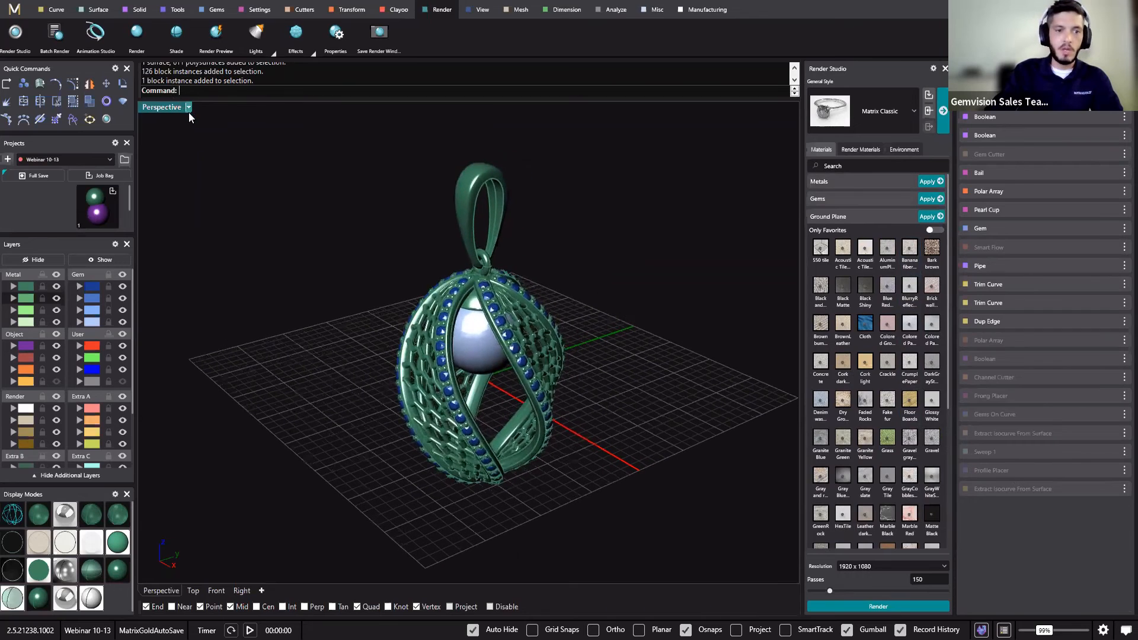
click(188, 108)
click(286, 273)
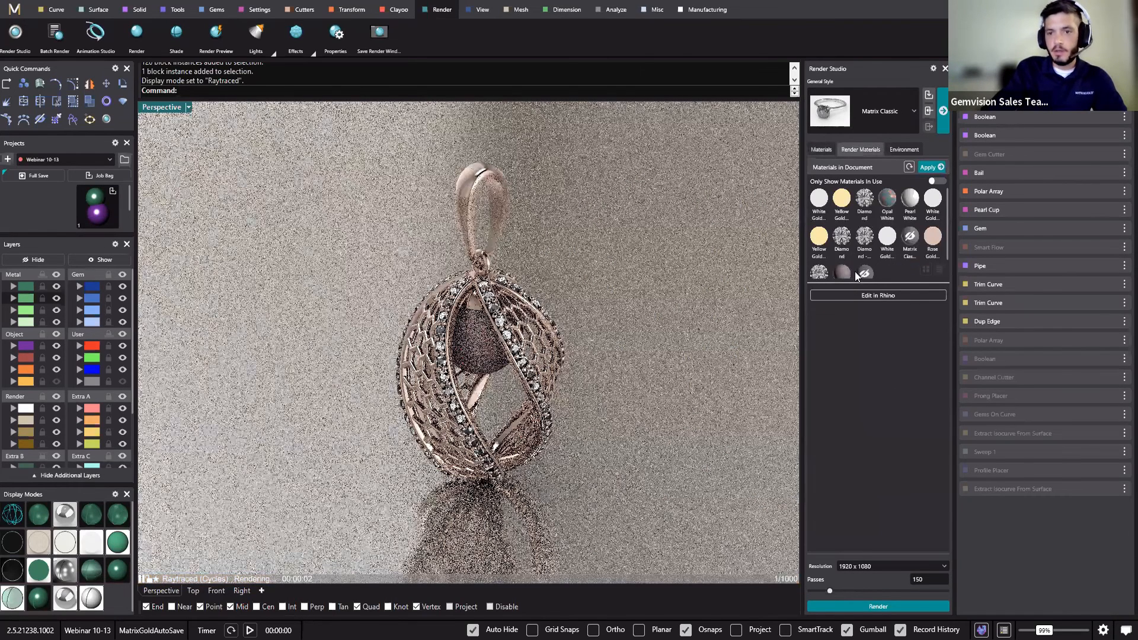
Show only the render materials in use and enable the raytraced preview render for the Diamond material of the accent stones.
click(935, 180)
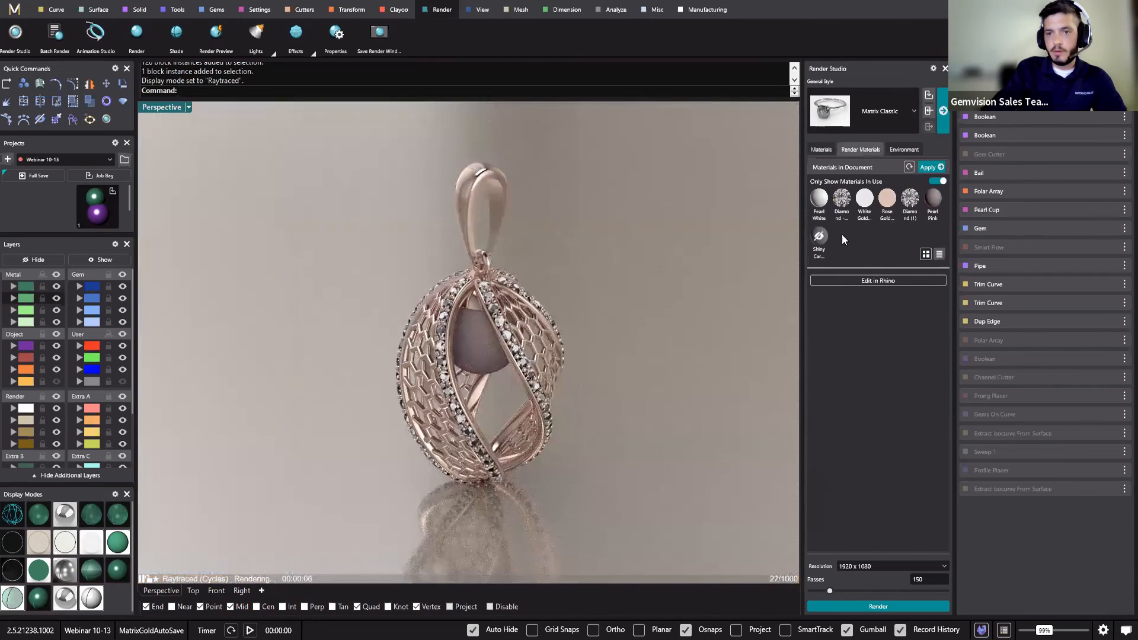
click(915, 203)
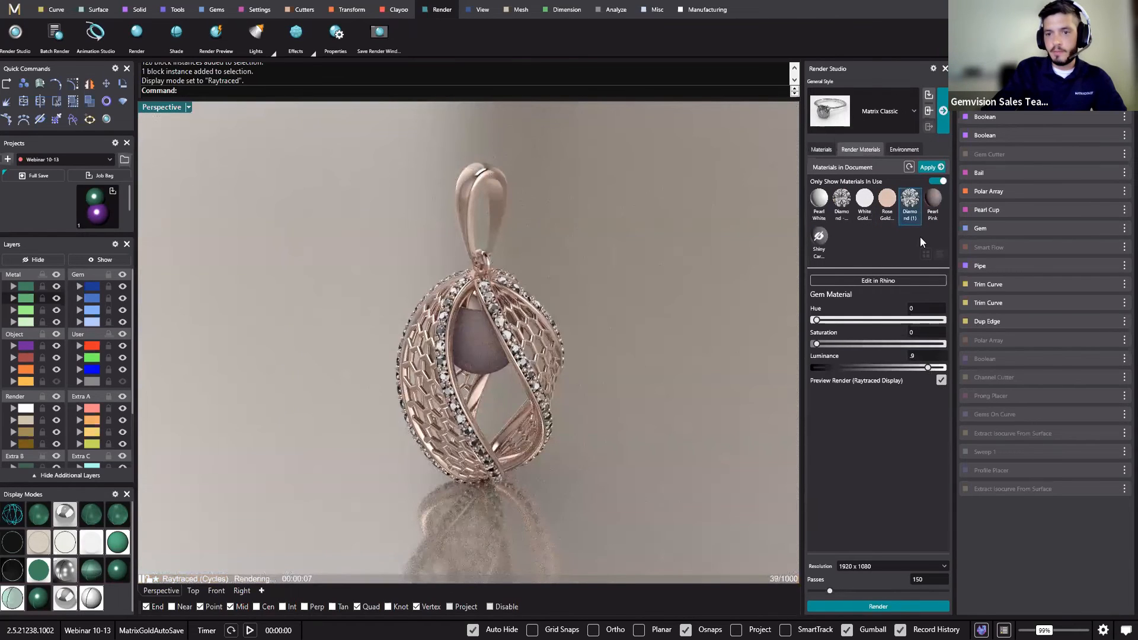
click(842, 201)
click(941, 380)
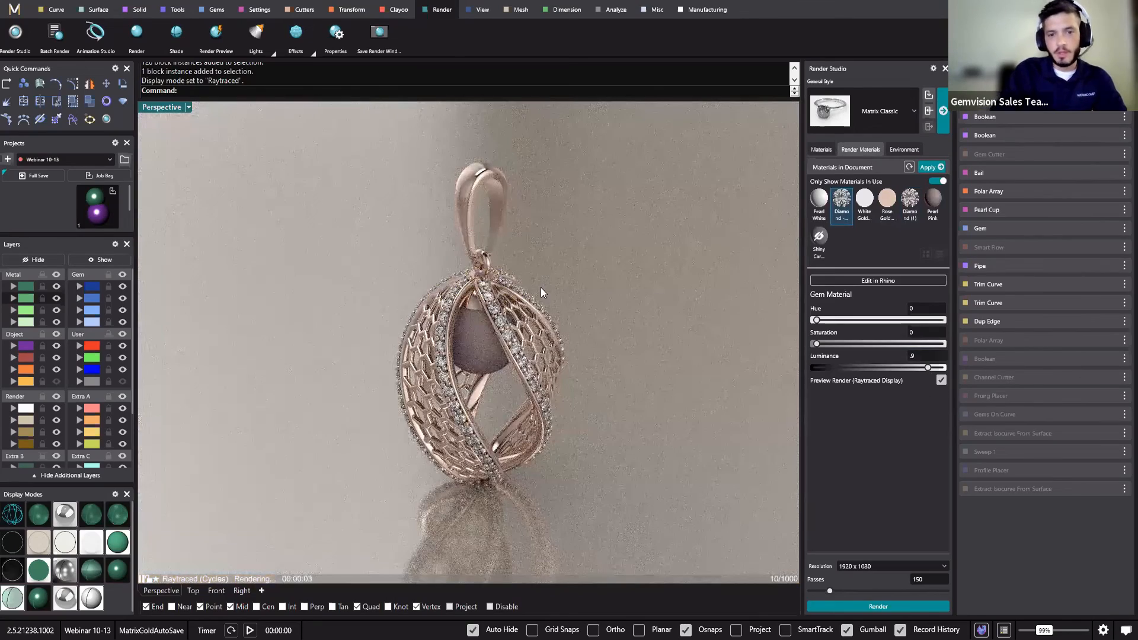
Return the viewport to Plastic display and place a point light at the origin, 0,0,0.
scroll(473, 402, up, 2)
scroll(472, 403, up, 2)
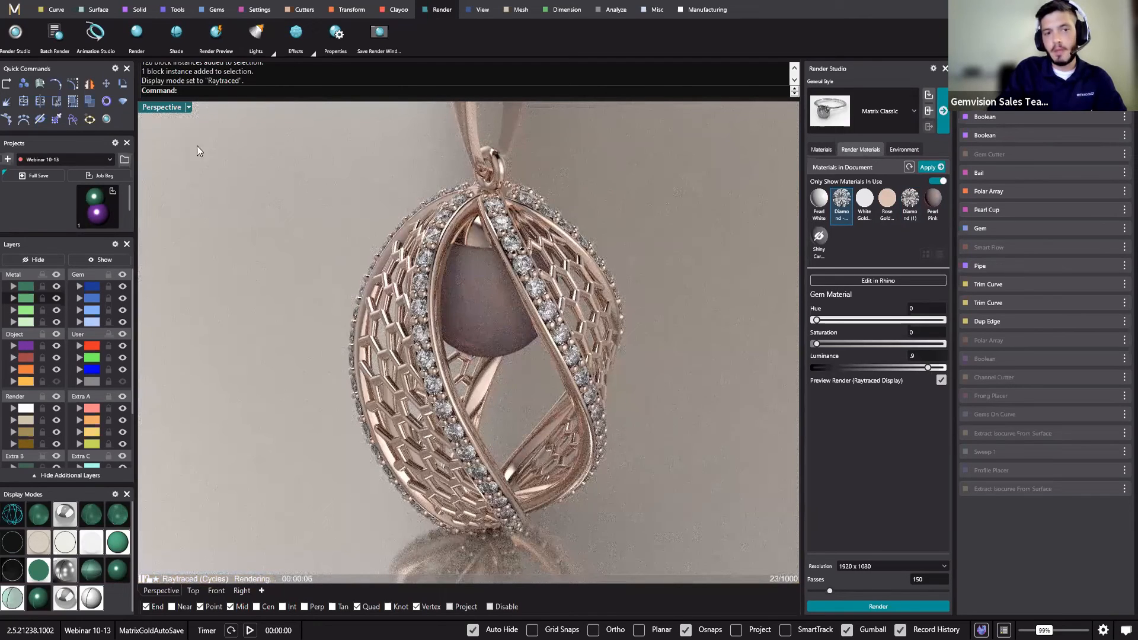
scroll(236, 118, down, 2)
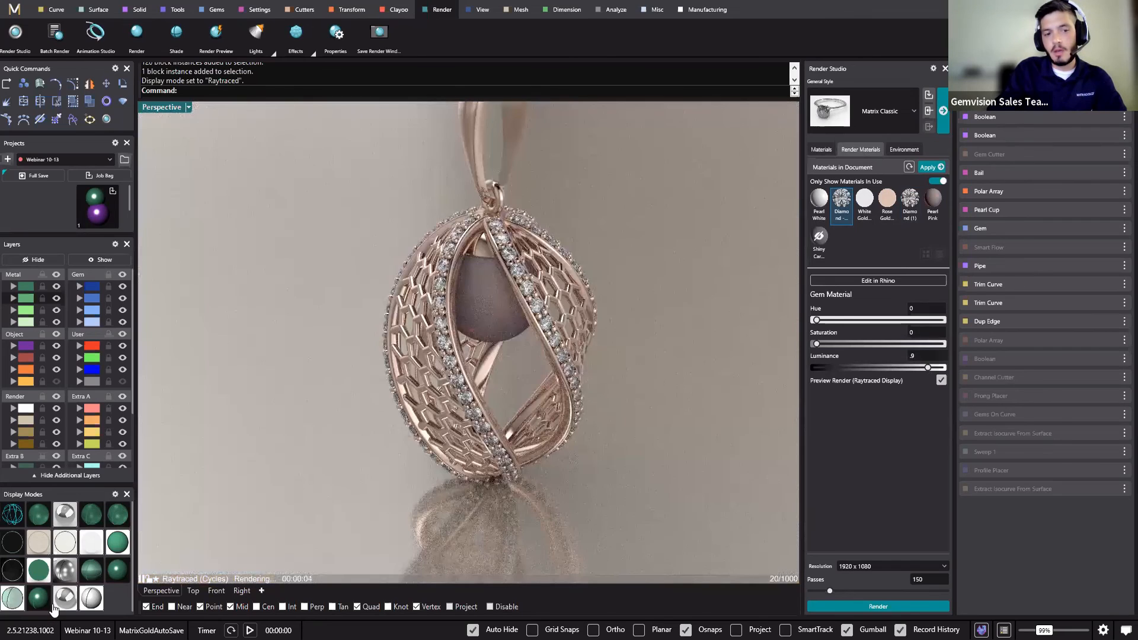
click(47, 605)
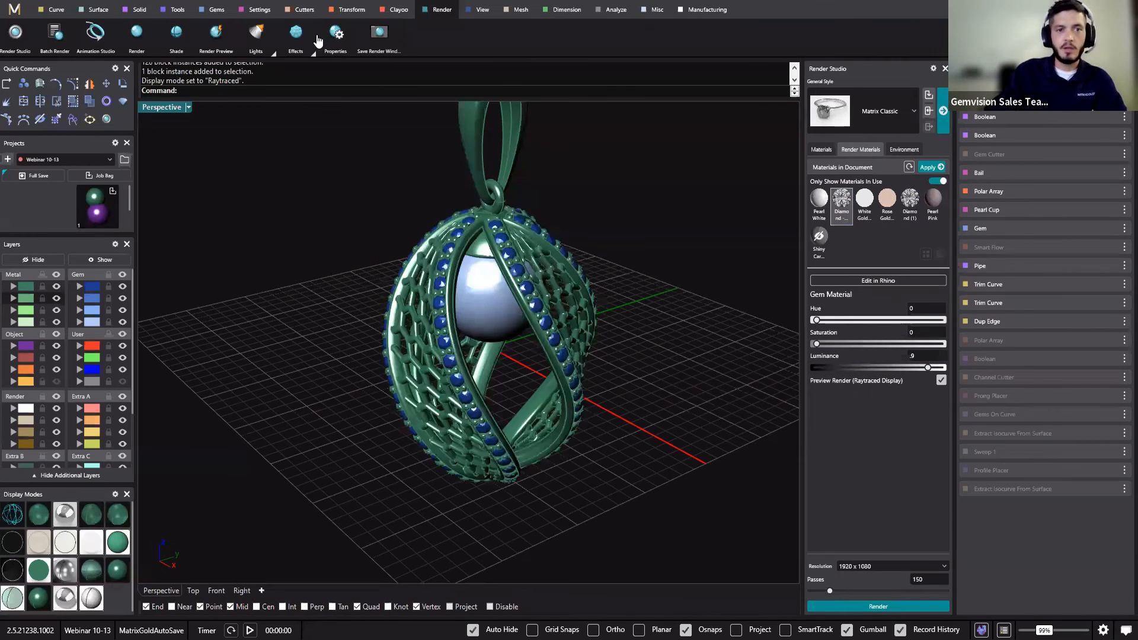
click(274, 52)
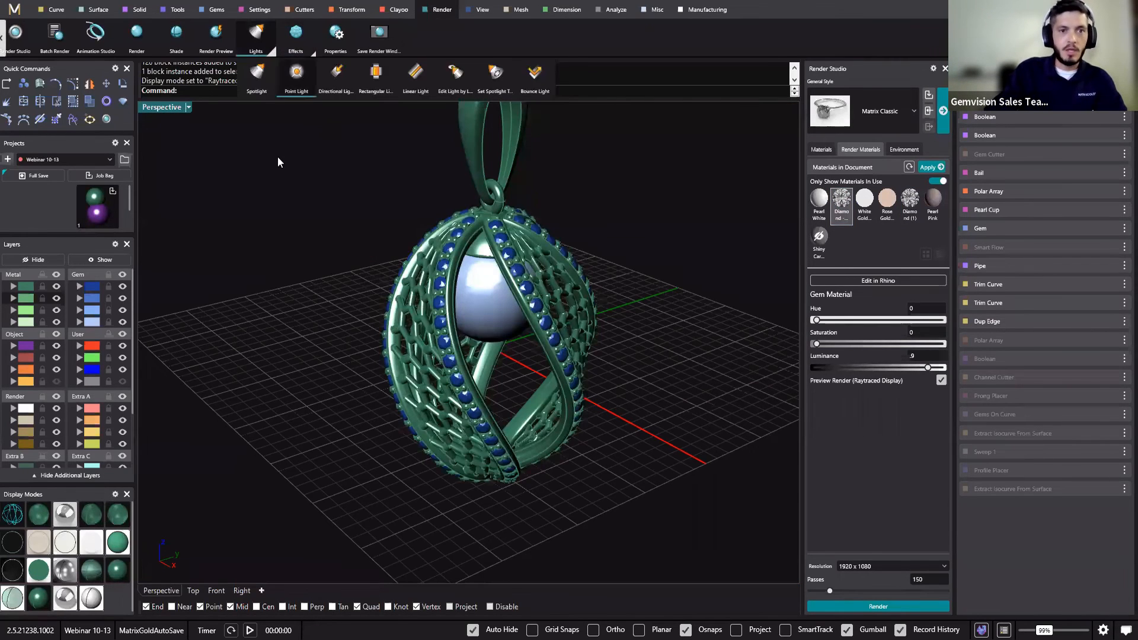
click(290, 92)
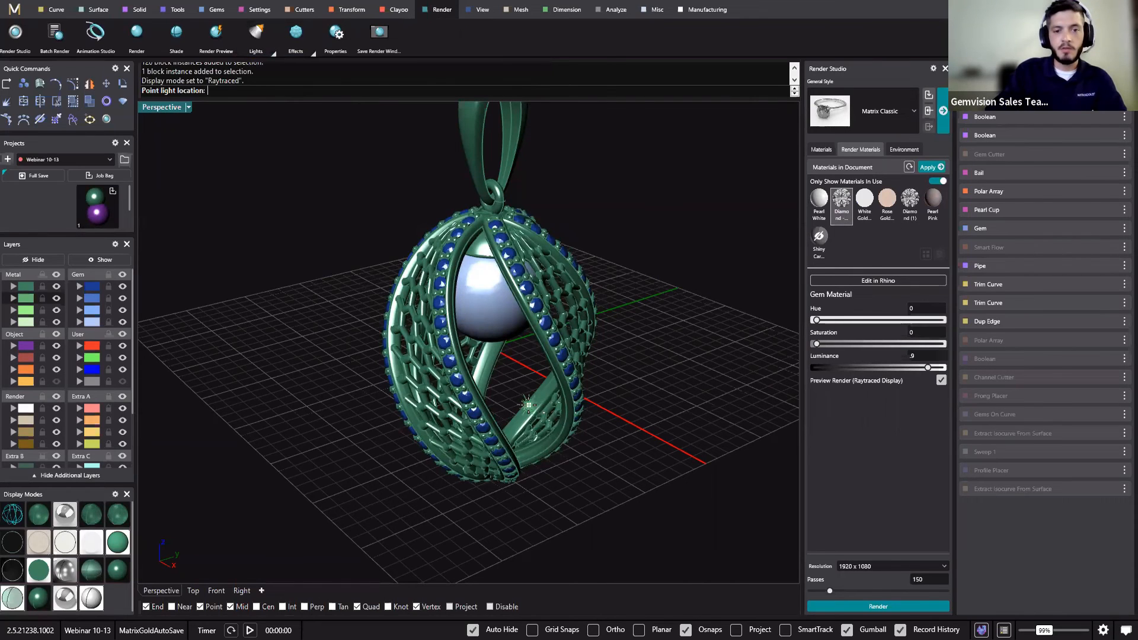
right_drag(571, 396, 446, 302)
text(0,0,0)
key(Return)
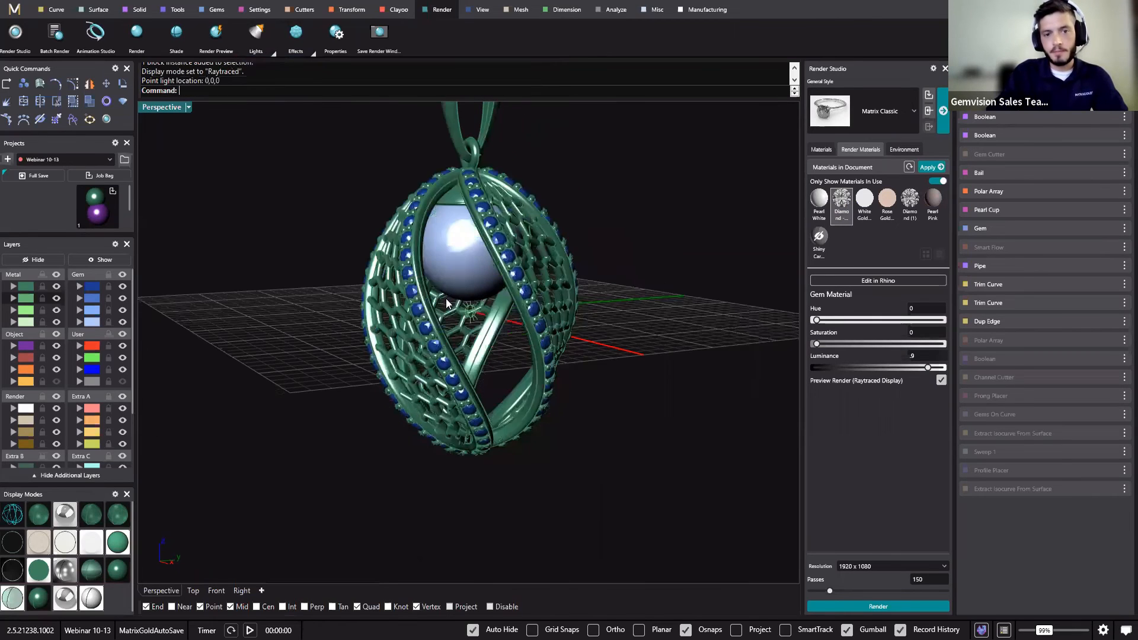
Select the point light and move it down towards the base of the pendant.
click(470, 310)
scroll(477, 320, up, 6)
drag(449, 257, 506, 434)
scroll(184, 112, down, 5)
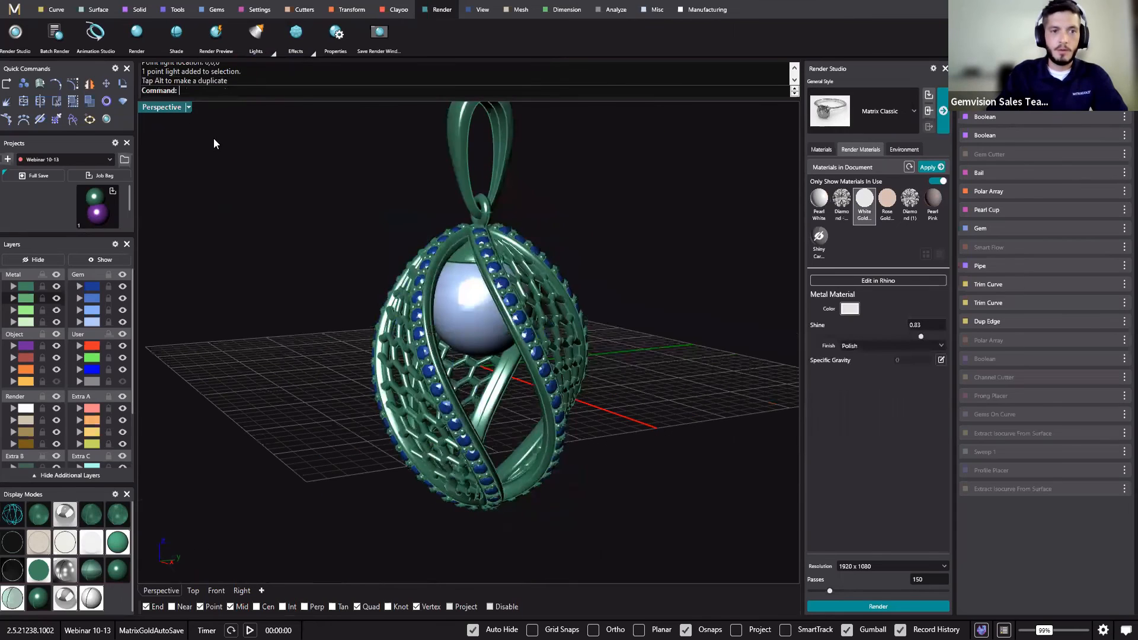
Switch the Perspective viewport back to Raytraced display and centre the pendant for the render.
click(187, 108)
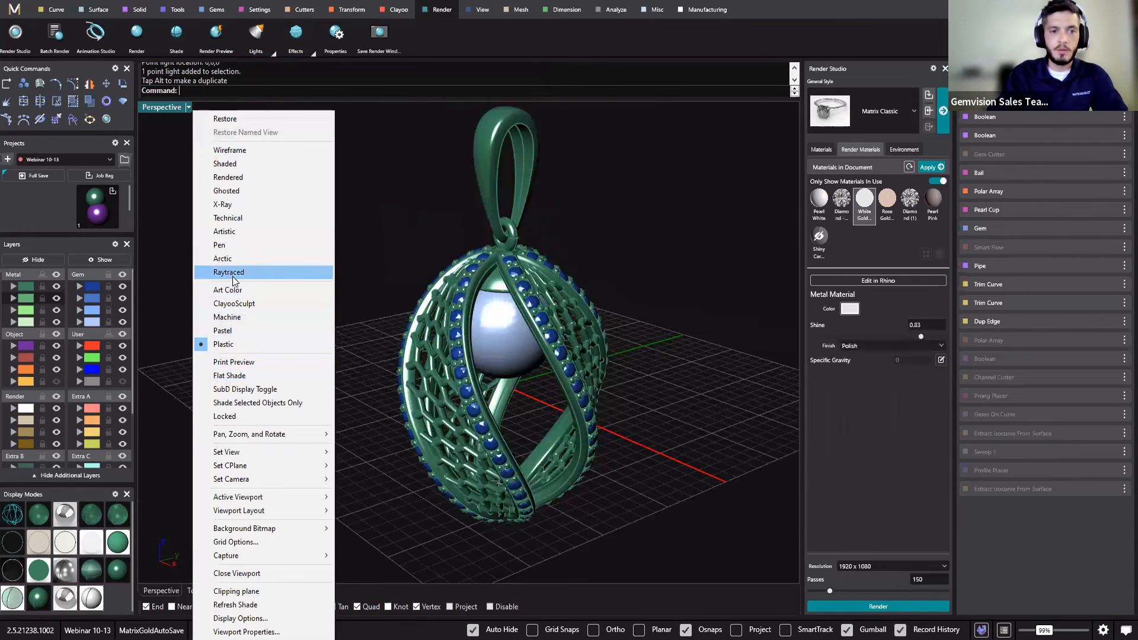
key(Return)
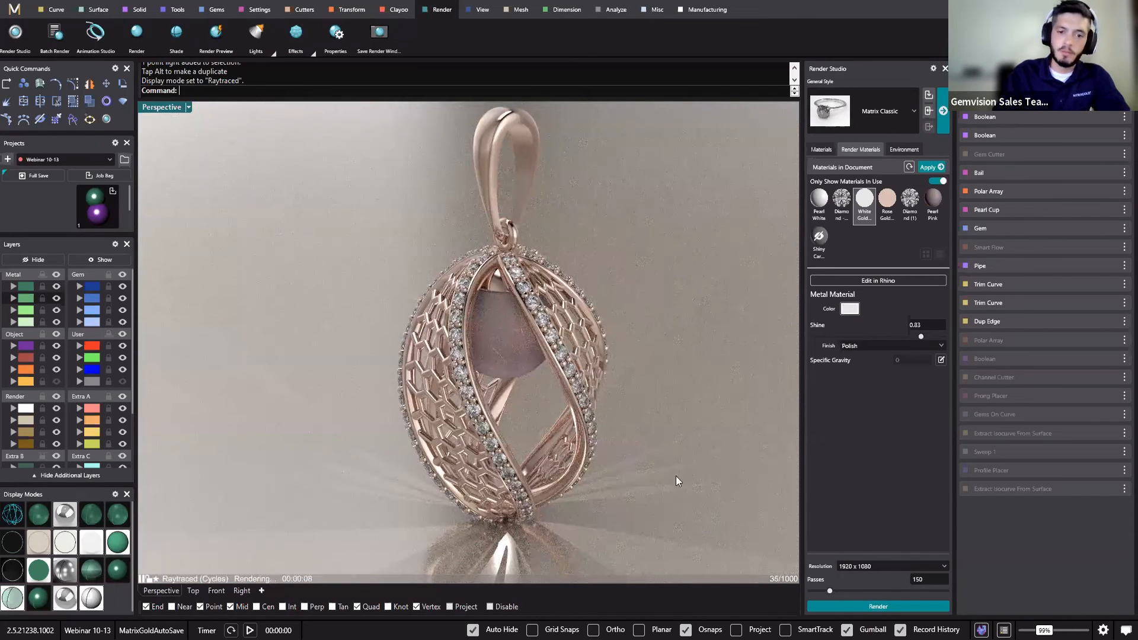
right_drag(531, 516, 524, 507)
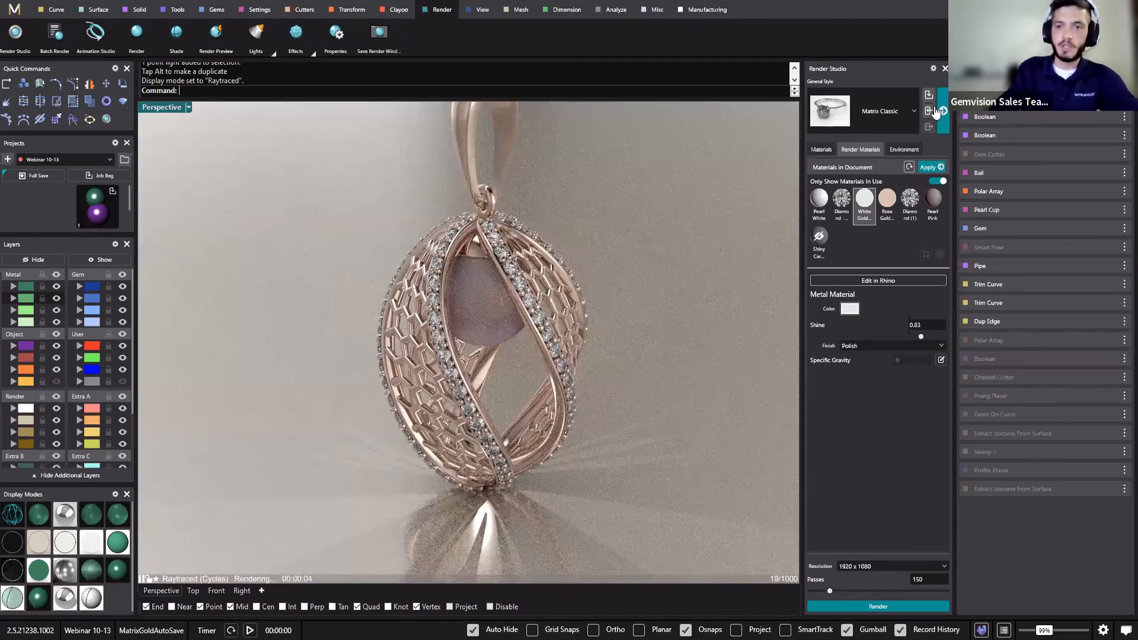
Render the pendant at 1920 x 1080 with 150 passes, maximize the render window, and toggle the NVIDIA denoiser off and on.
click(923, 610)
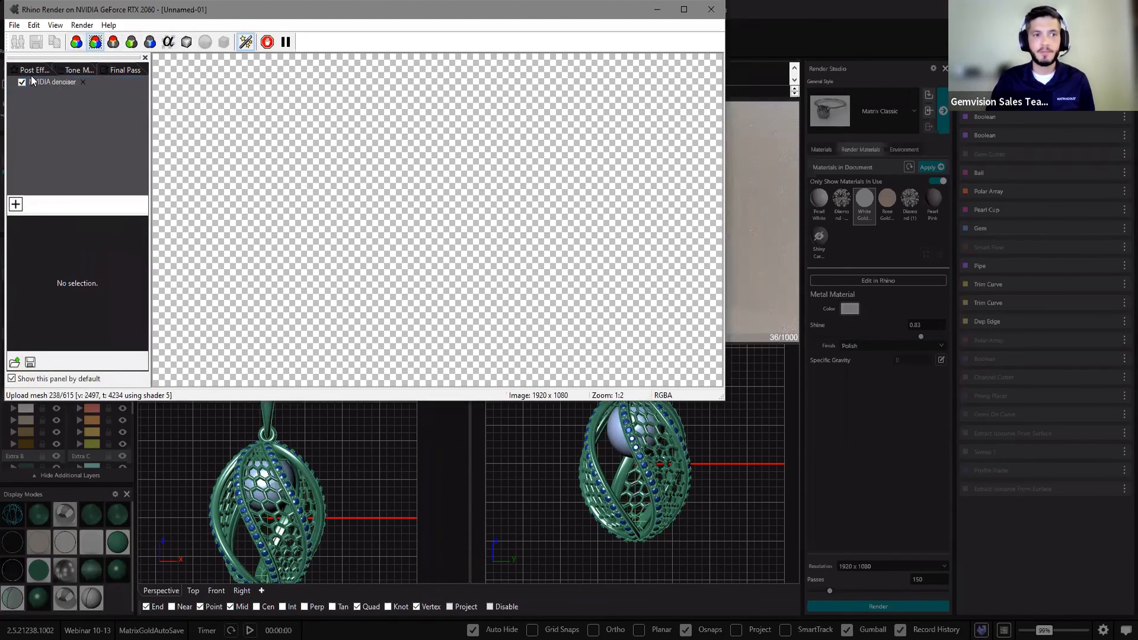
double_click(332, 10)
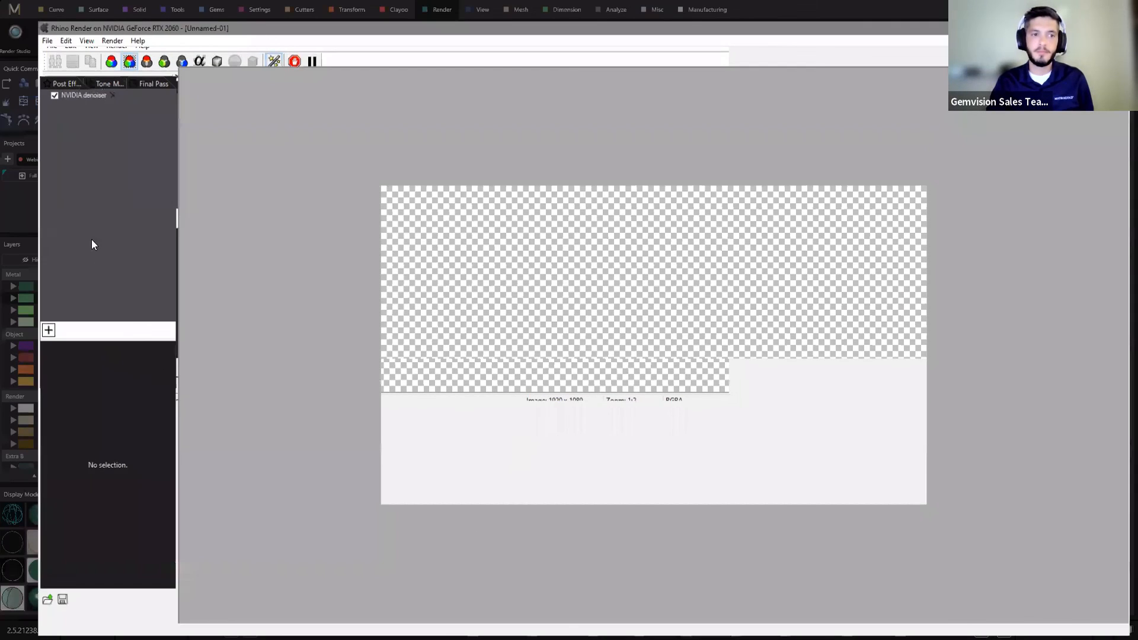
click(16, 79)
click(16, 78)
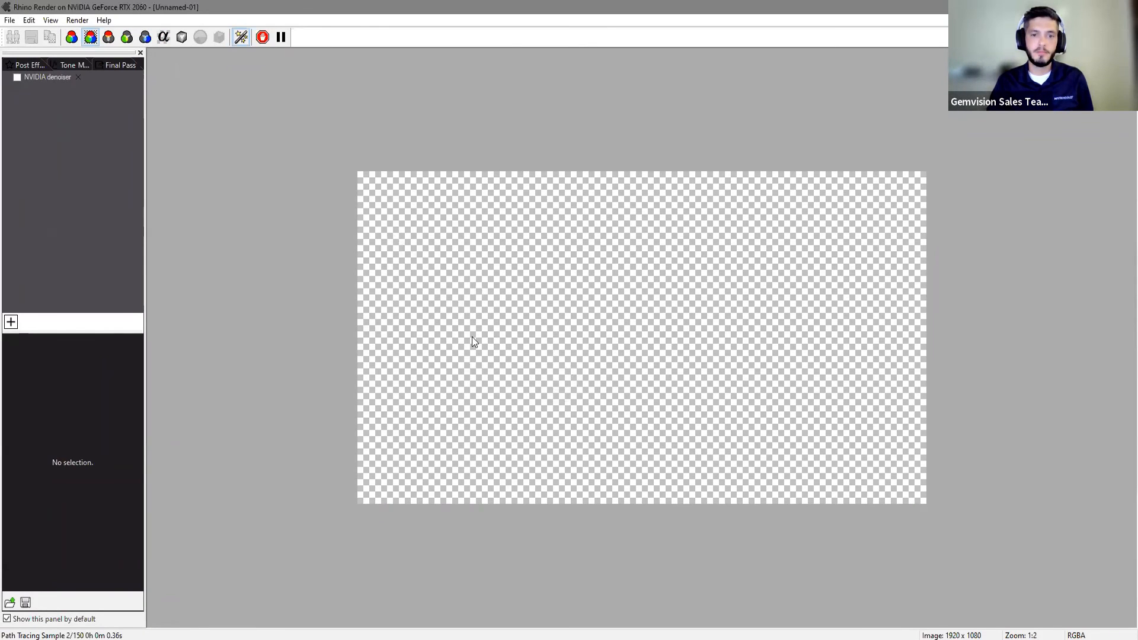
click(17, 77)
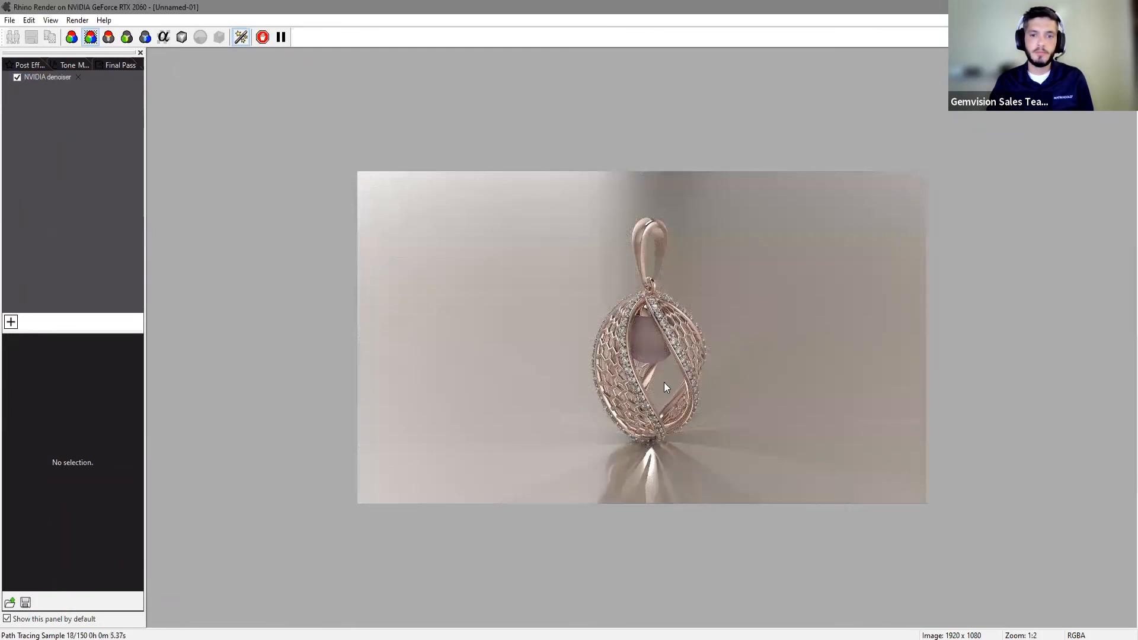
Examine the finished pendant render up close and as a whole in a resized window, and close the render window.
scroll(665, 386, up, 1)
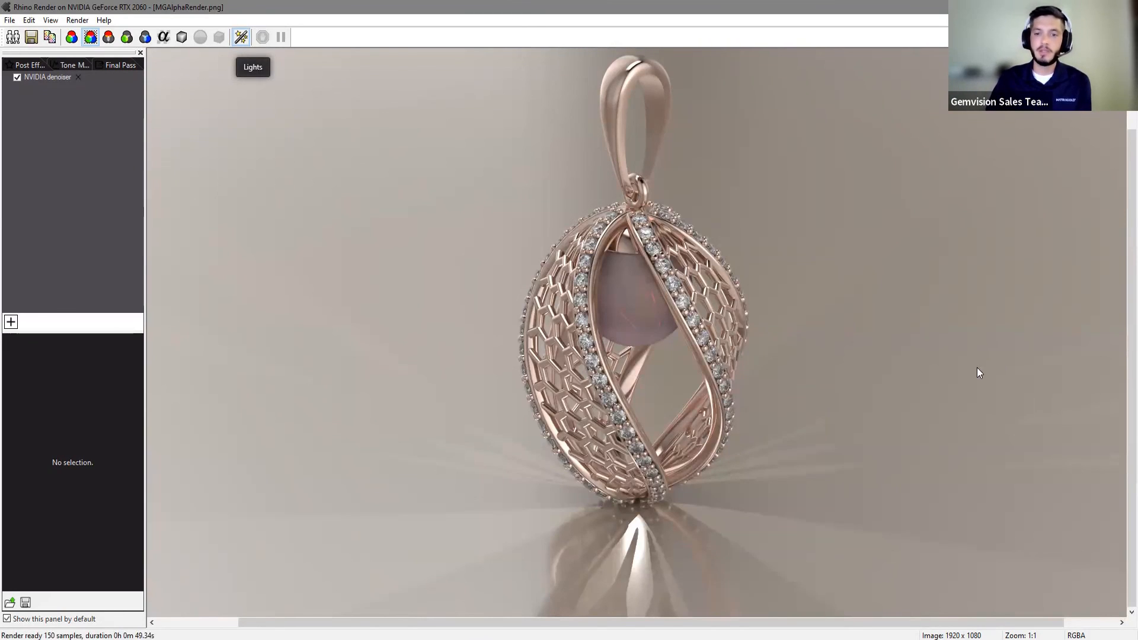
scroll(845, 354, down, 1)
scroll(743, 411, up, 2)
scroll(590, 379, up, 1)
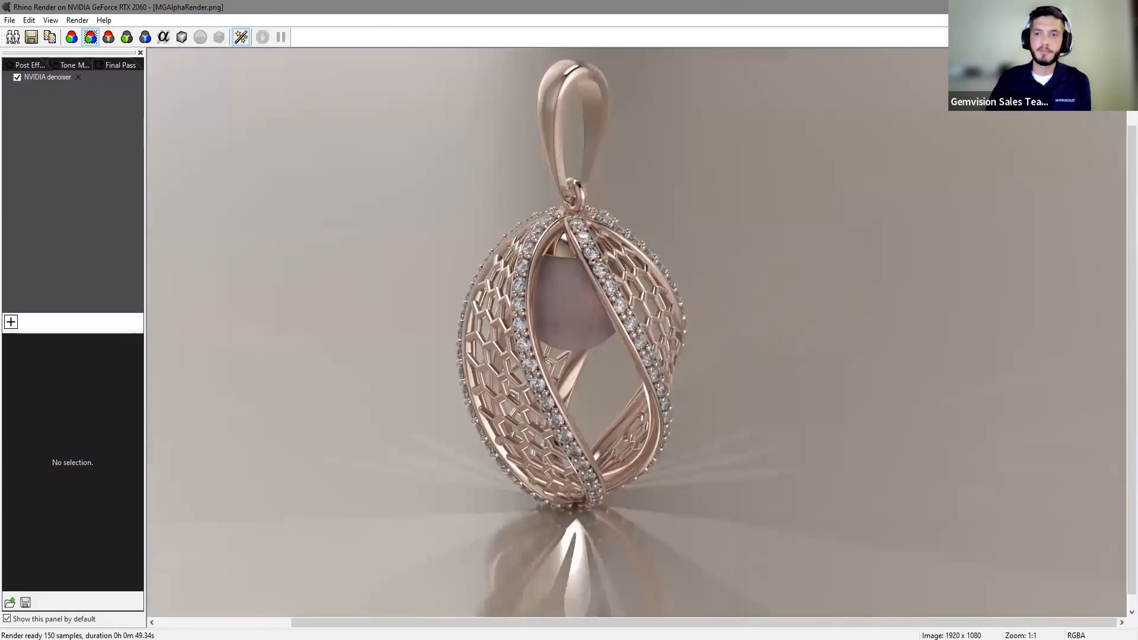
click(1096, 7)
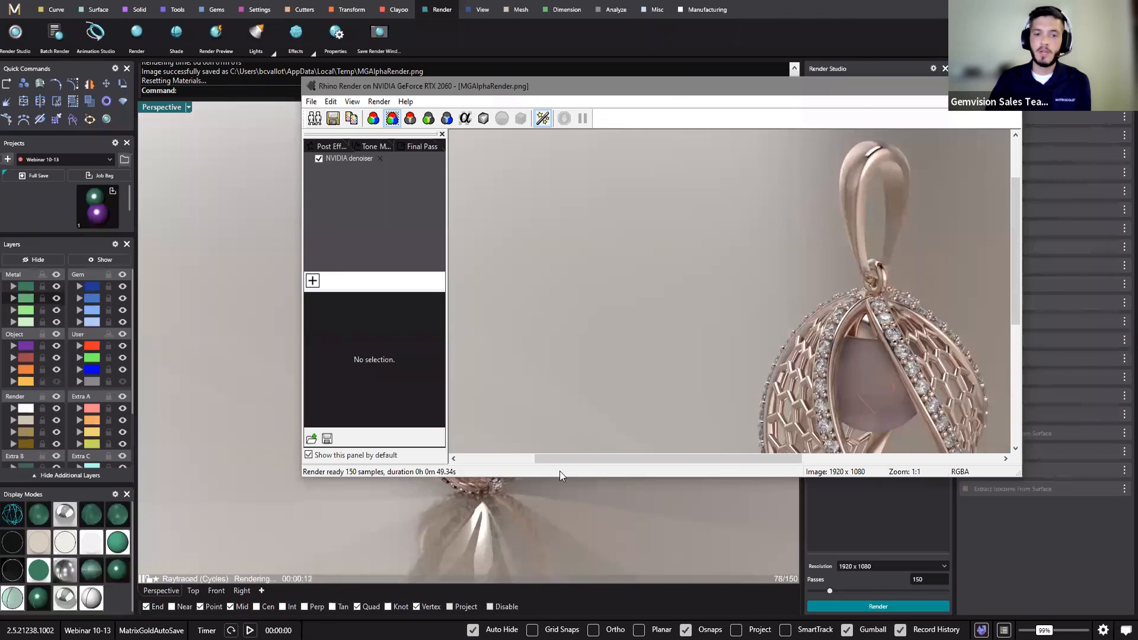
drag(559, 479, 558, 631)
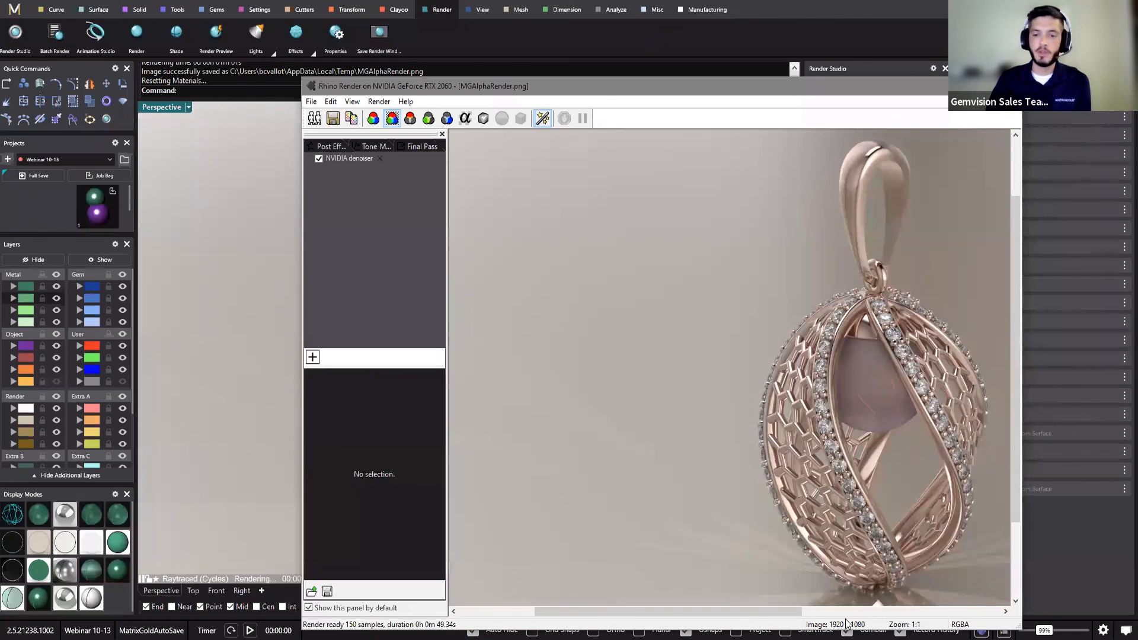
scroll(946, 589, down, 1)
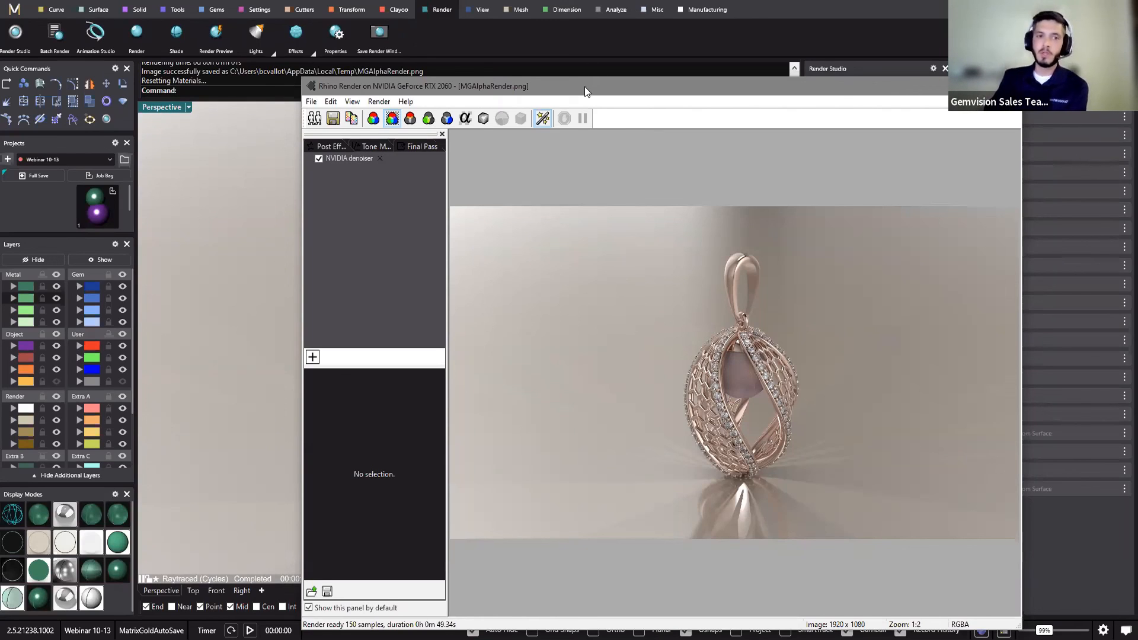
drag(584, 87, 447, 62)
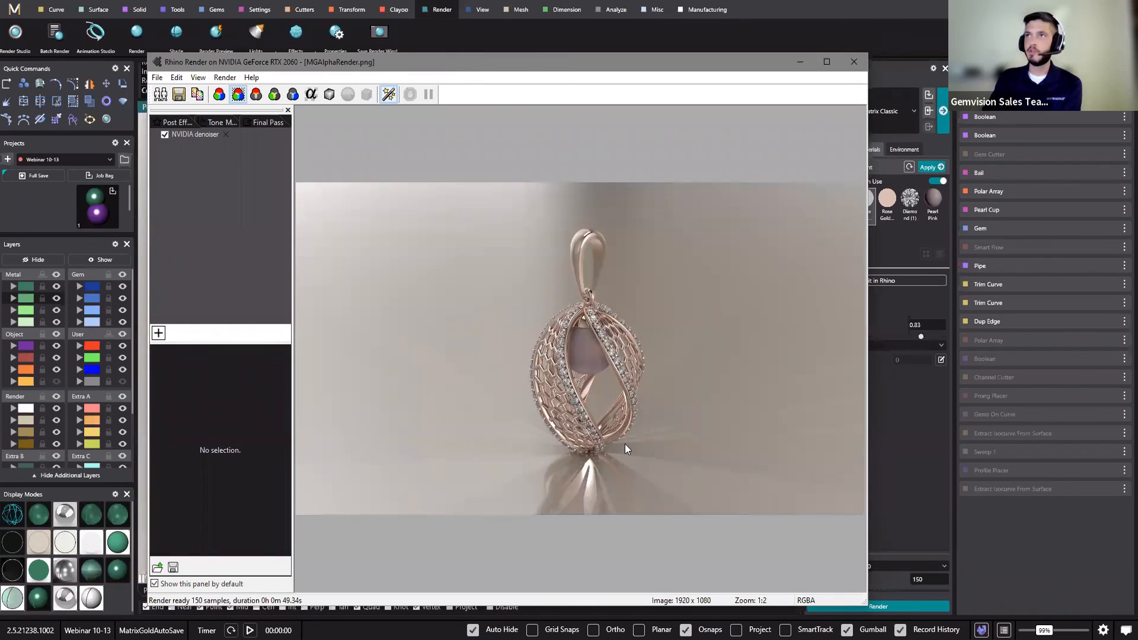
click(853, 63)
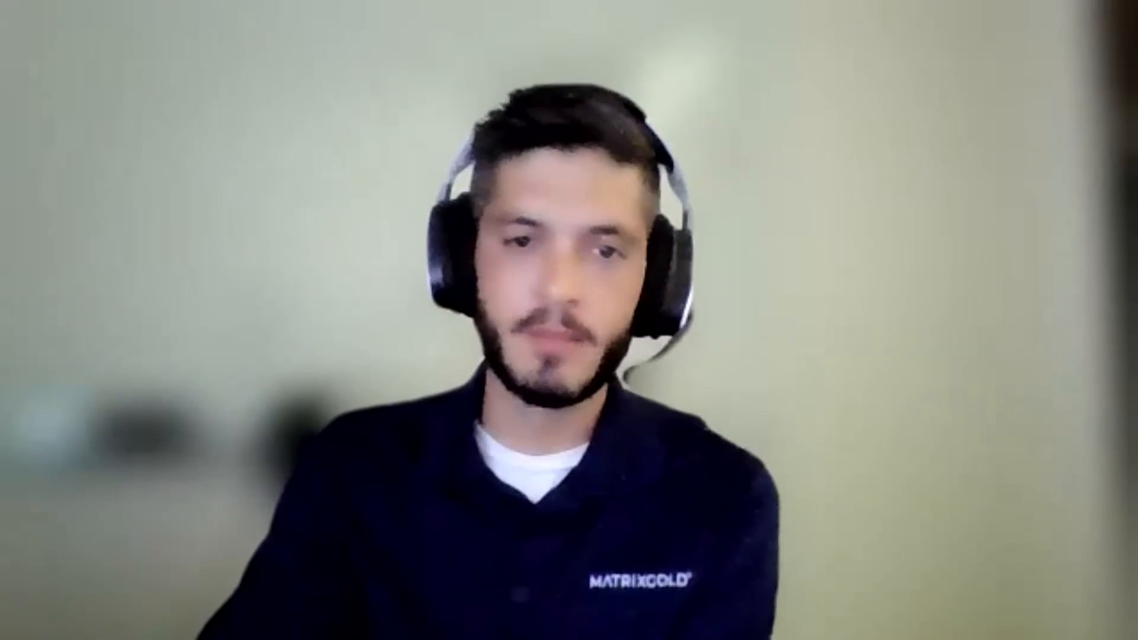